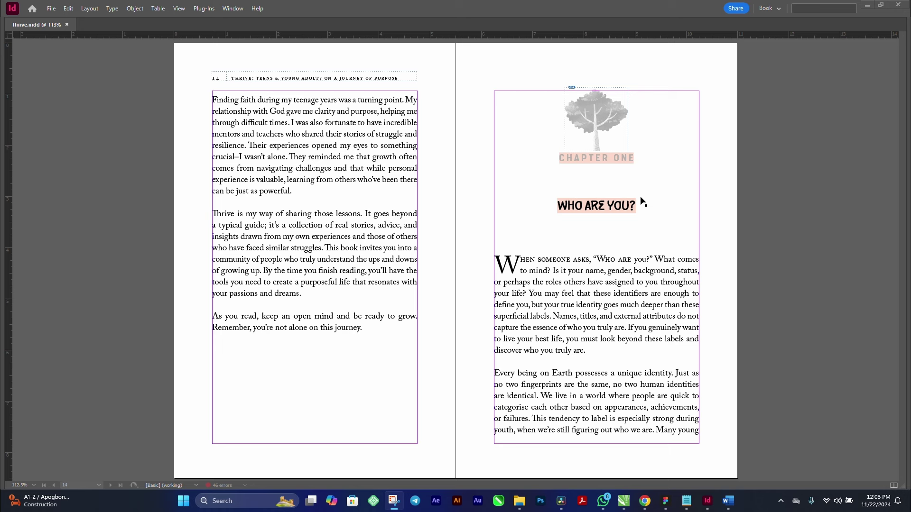
- Preview the chapter-one spread without guides, and restore the normal view with all panels shown
key(w)
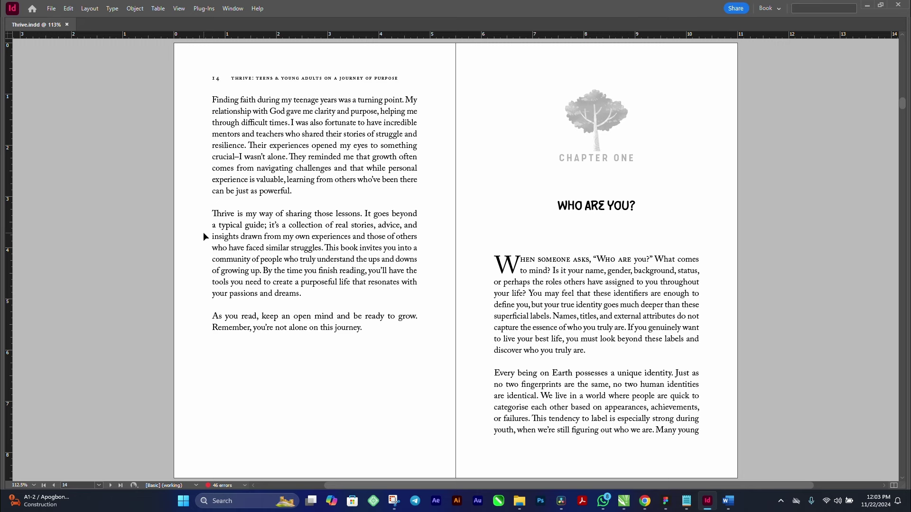
key(w)
key(Tab)
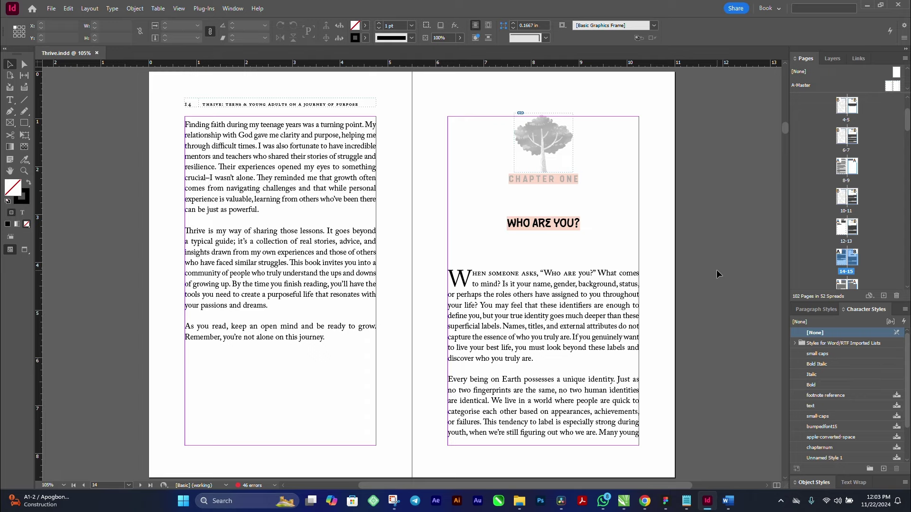
- Create a new one-page document in inches, 5.5 by 8.5 in, with facing pages, a primary text frame and 0.5 in margins
key(ctrl+n)
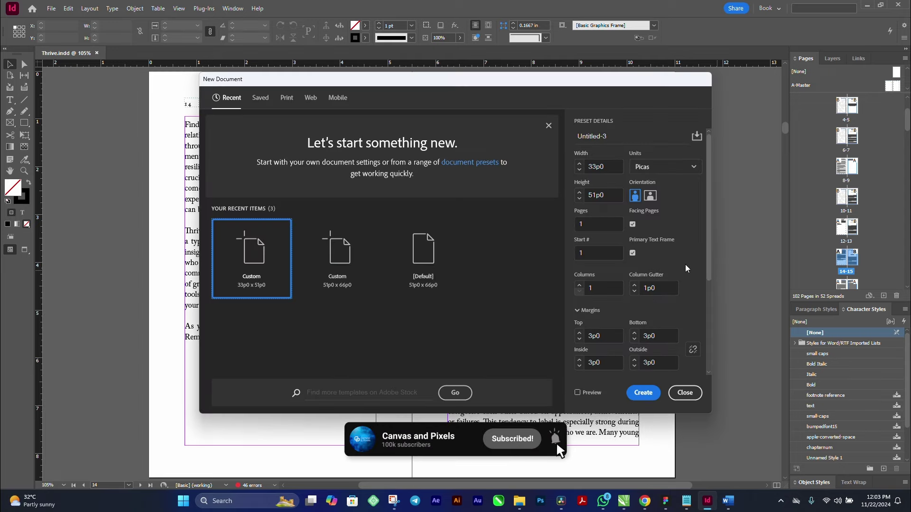
click(671, 169)
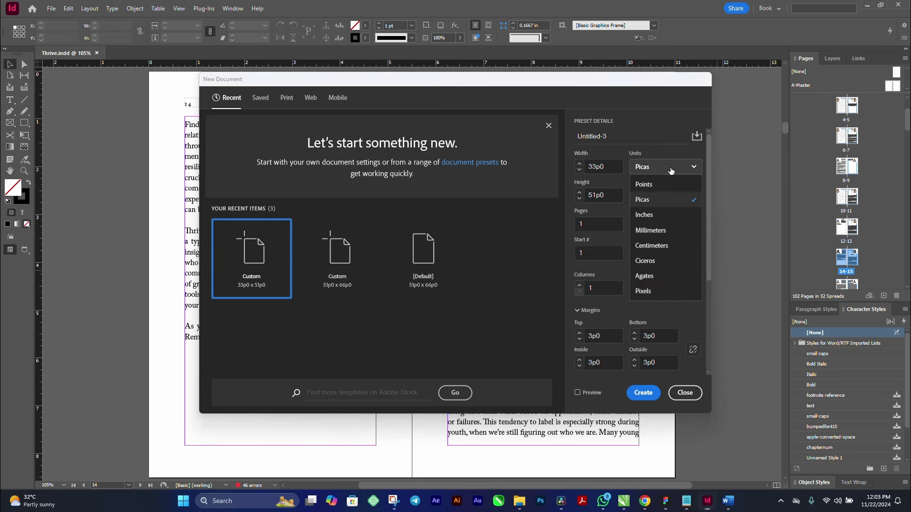
click(657, 220)
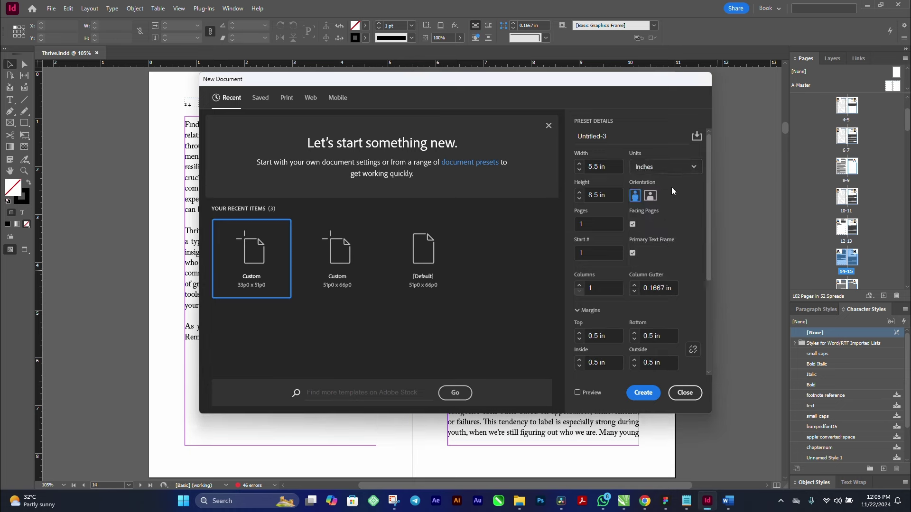
click(669, 169)
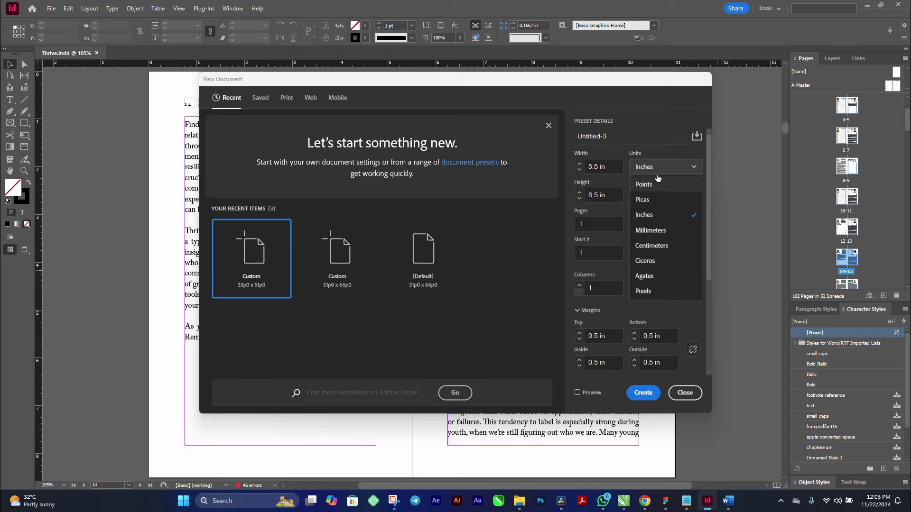
click(638, 101)
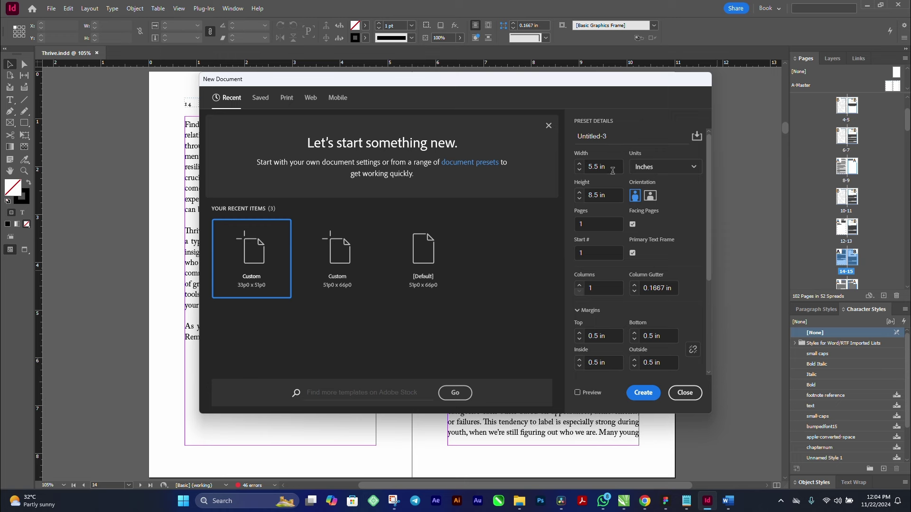
drag(614, 168, 566, 169)
drag(612, 196, 561, 197)
click(585, 224)
scroll(622, 292, down, 5)
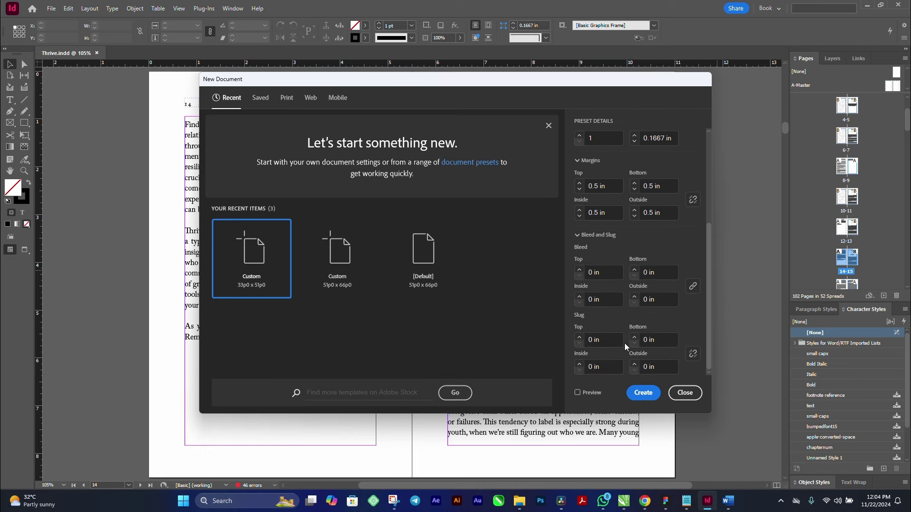
click(645, 393)
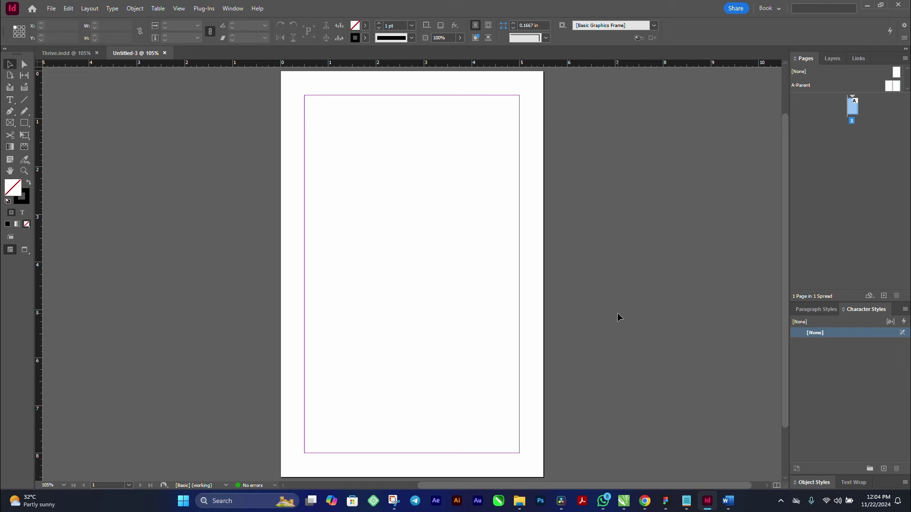
- Reset the Book workspace to its default panel arrangement
click(232, 8)
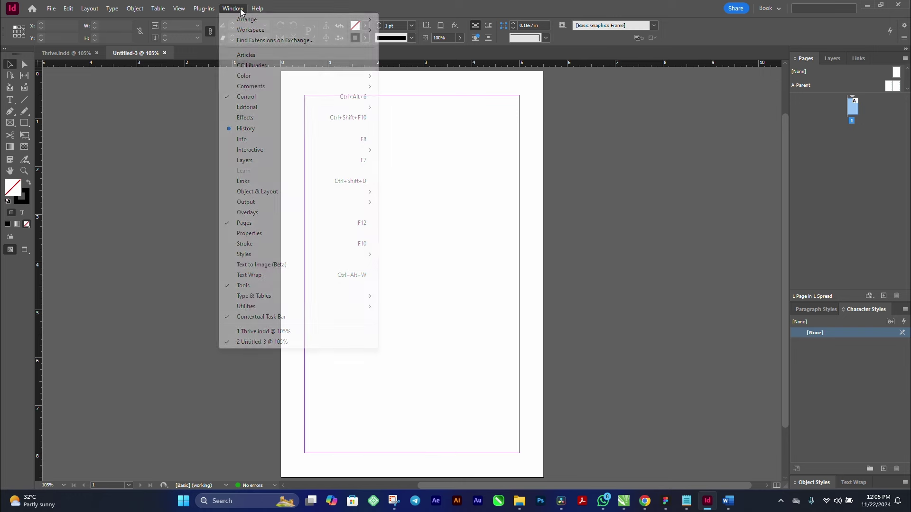
mouse_move(246, 31)
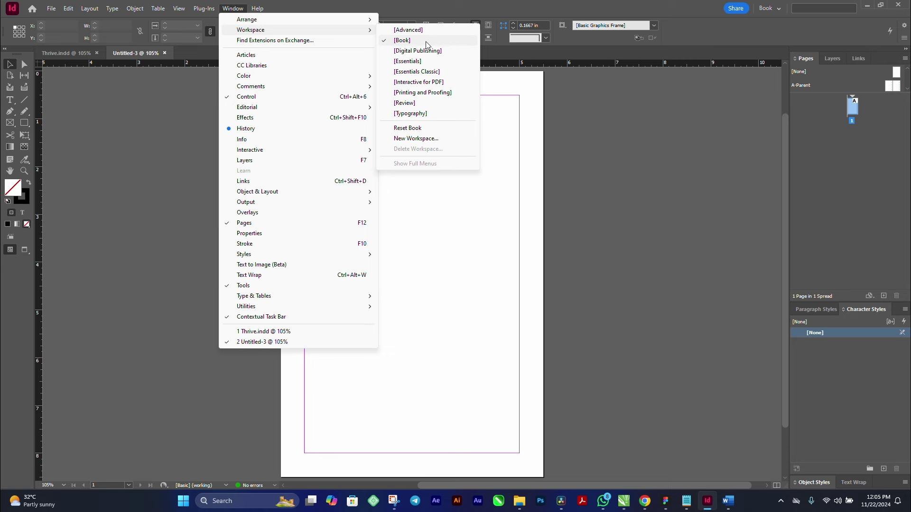
click(424, 129)
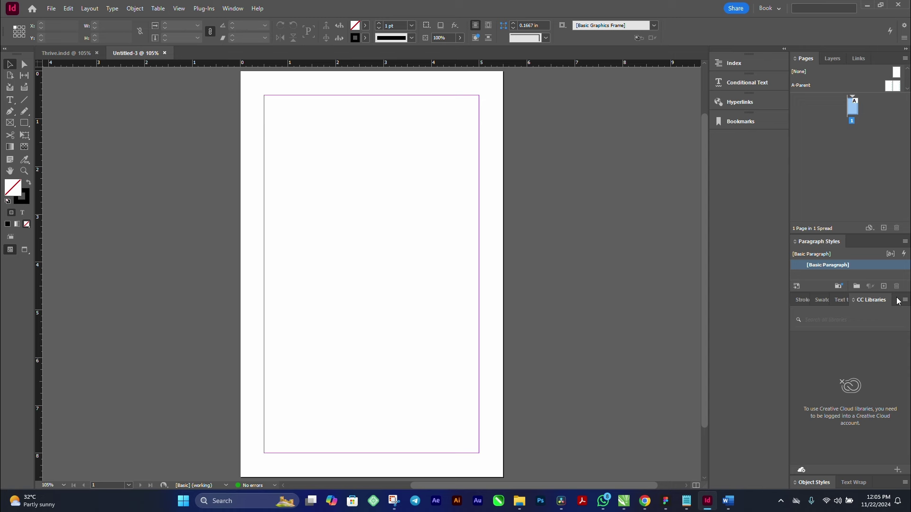
- Undock and close the CC Libraries panel group and the Index, Conditional Text, Hyperlinks and Bookmarks panels
drag(896, 304, 657, 211)
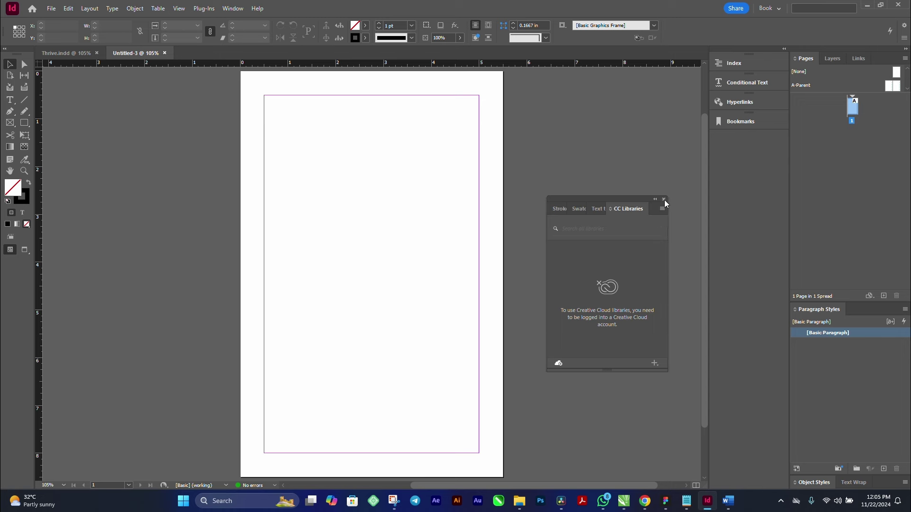
click(664, 200)
drag(758, 73, 620, 154)
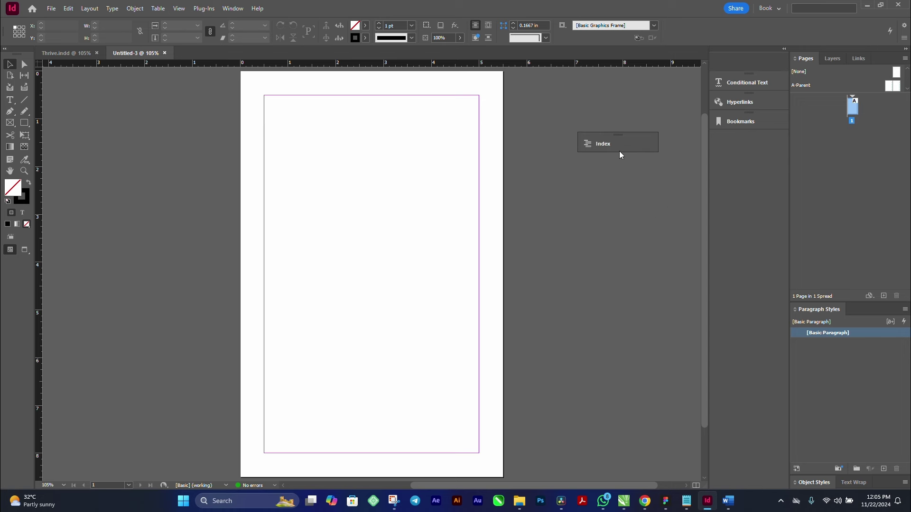
drag(761, 75, 645, 167)
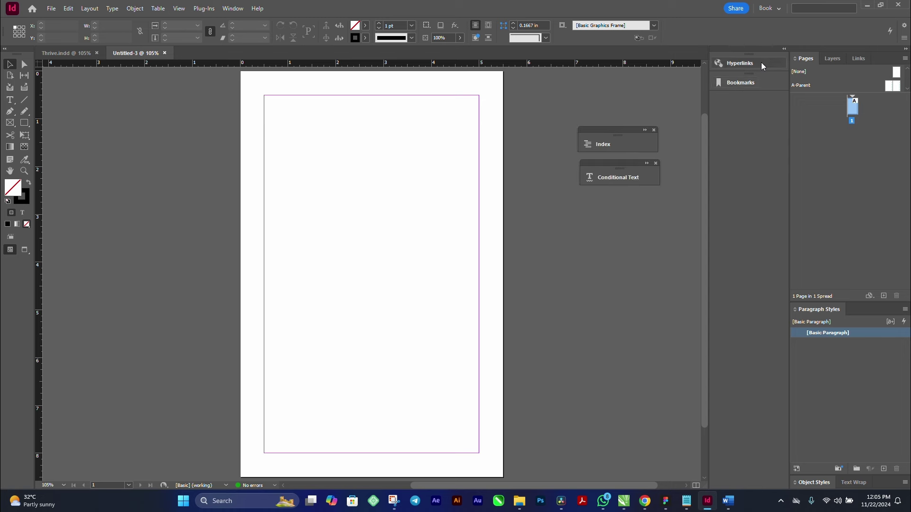
drag(761, 61, 640, 215)
drag(757, 83, 639, 245)
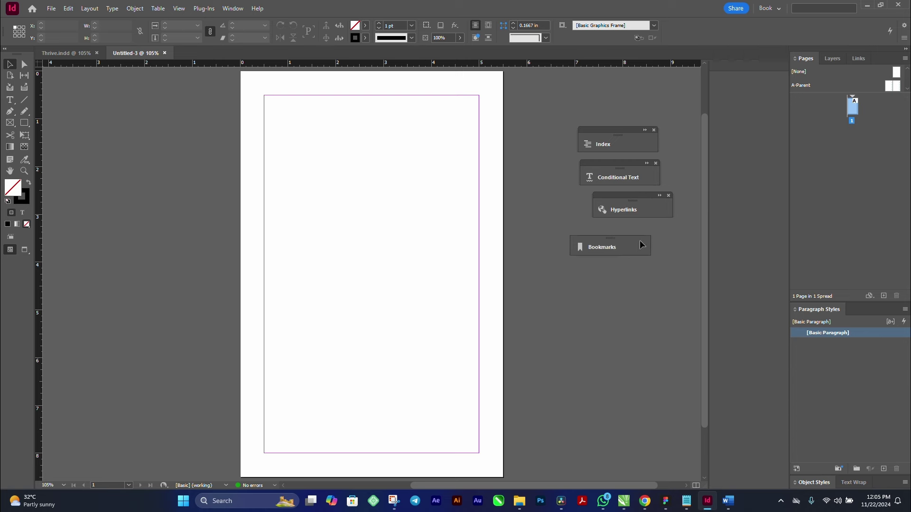
click(647, 238)
click(669, 195)
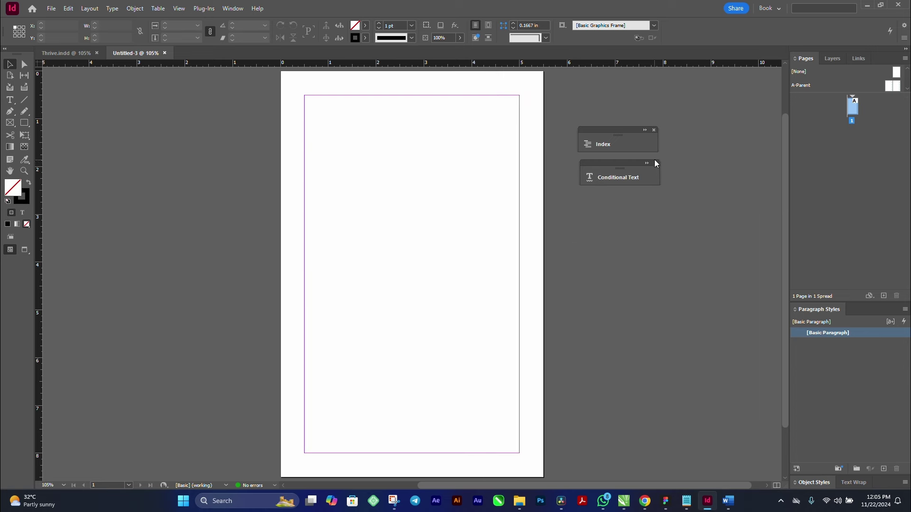
click(655, 163)
click(654, 131)
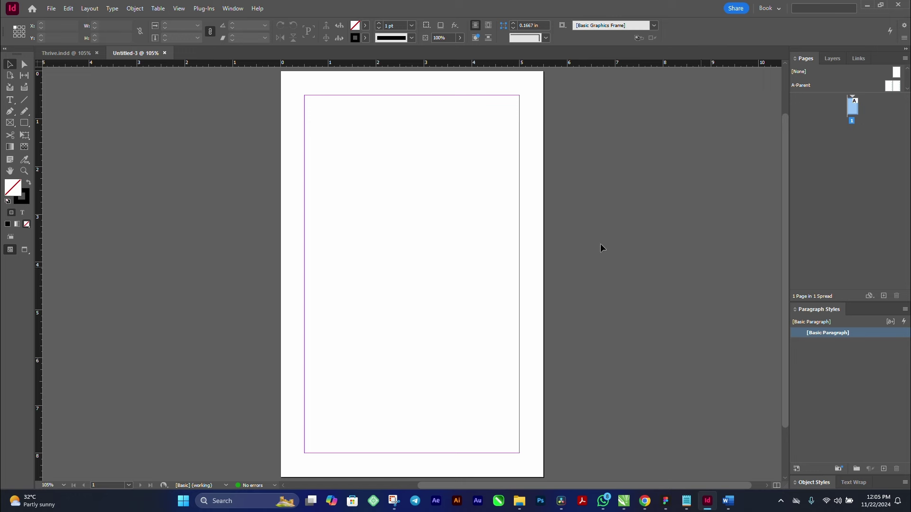
- Show the Character Styles panel in the workspace
click(234, 8)
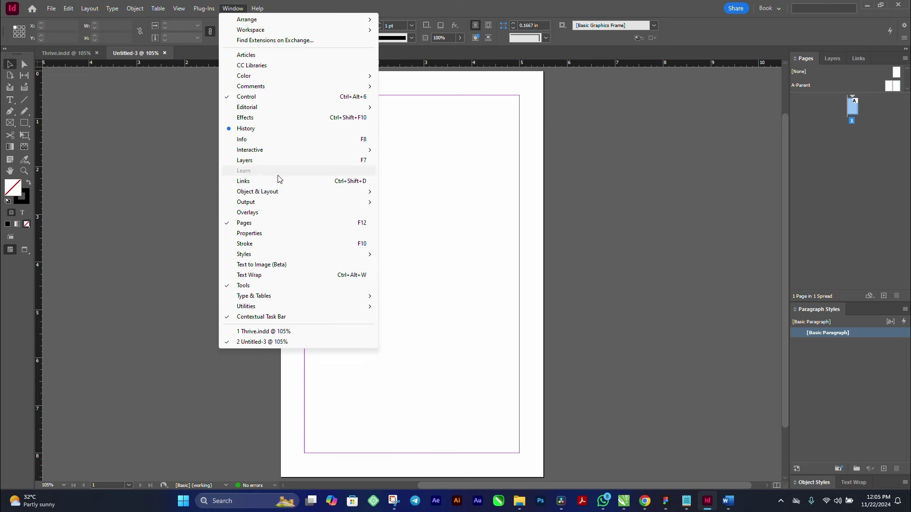
mouse_move(279, 257)
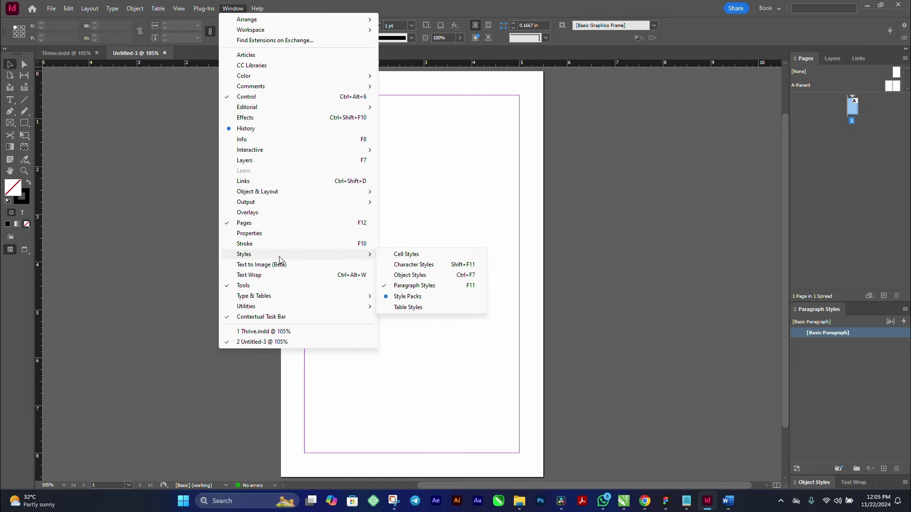
click(429, 265)
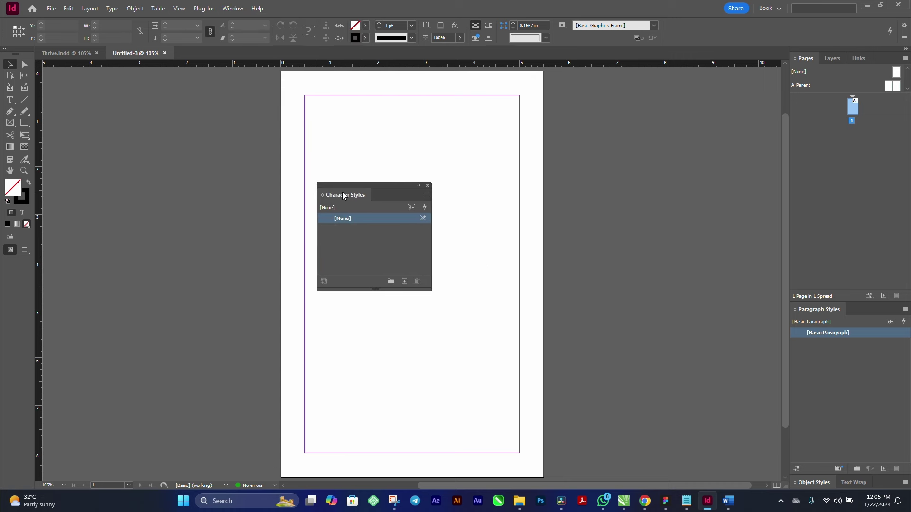
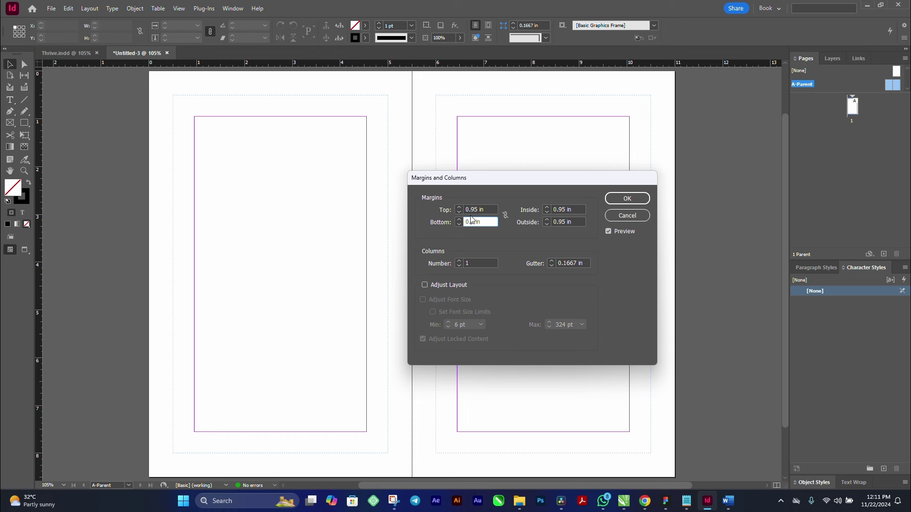
- Set the A-Parent margins to 0.65 in at the bottom and 0.75 in for both inside and outside
text(6)
click(563, 211)
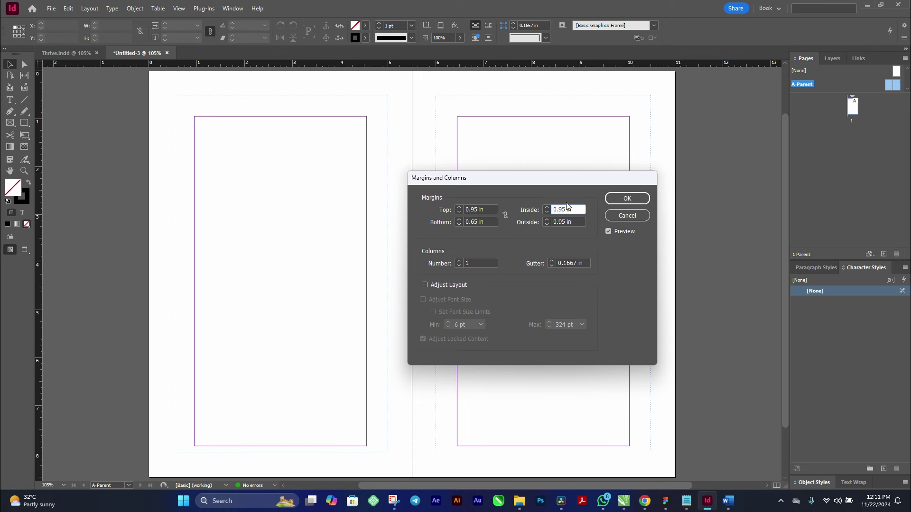
key(BackSpace)
text(7)
click(561, 223)
key(BackSpace)
text(7)
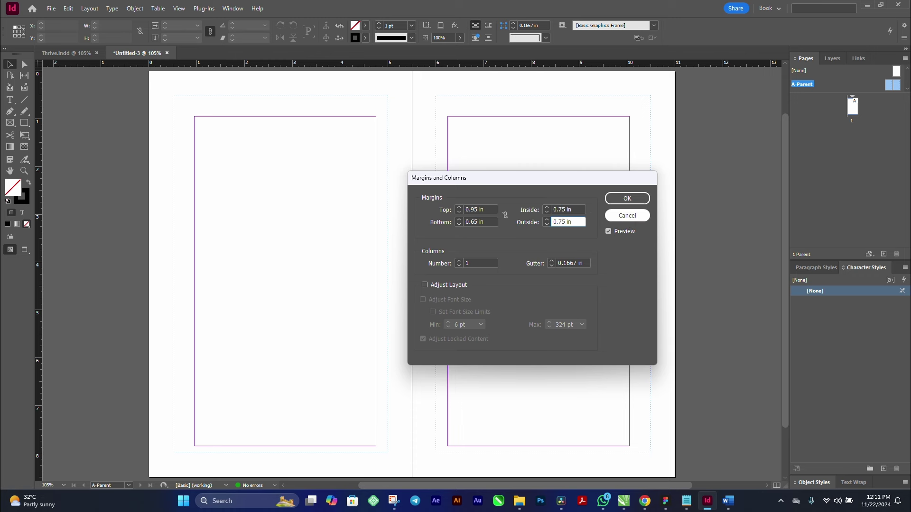
- Enable Adjust Layout for the margin change and apply the settings to the A-Parent spread
click(445, 286)
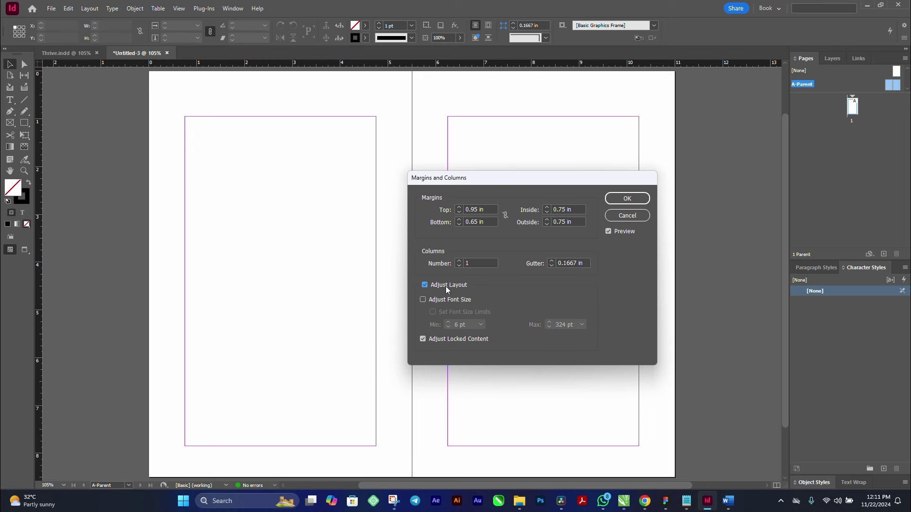
drag(539, 182, 691, 207)
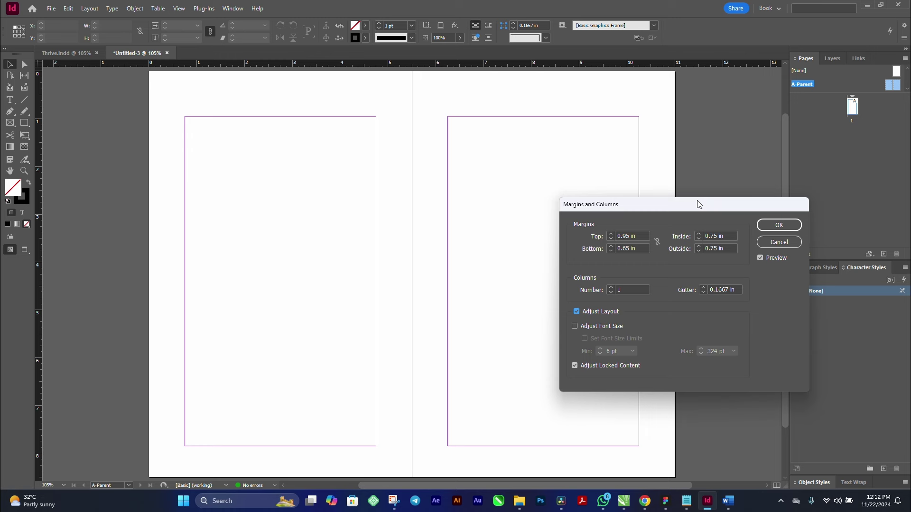
drag(698, 204, 488, 179)
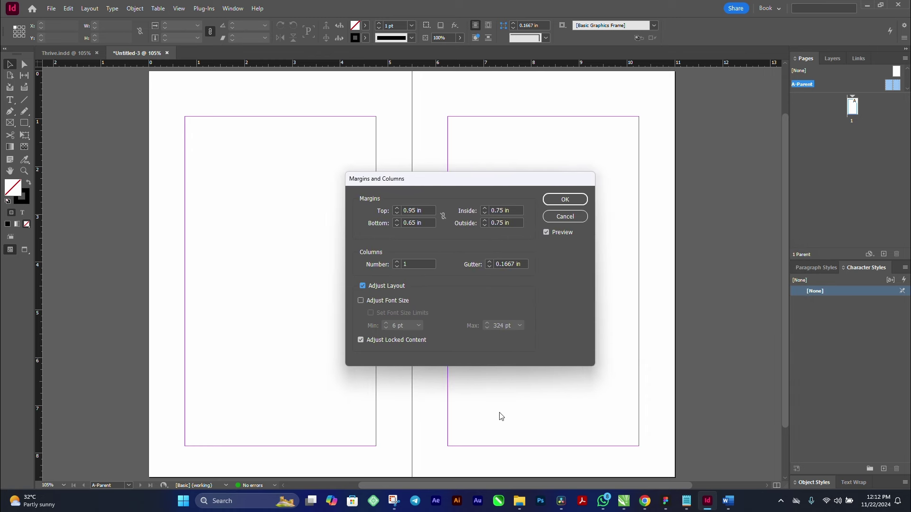
click(566, 200)
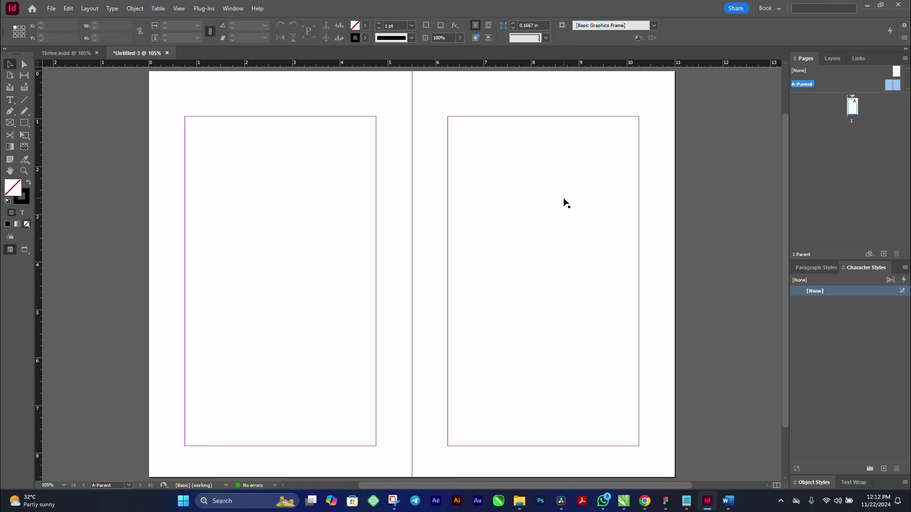
- Review the finished Thrive.indd spread in preview mode for comparison, and return to the new document
click(61, 53)
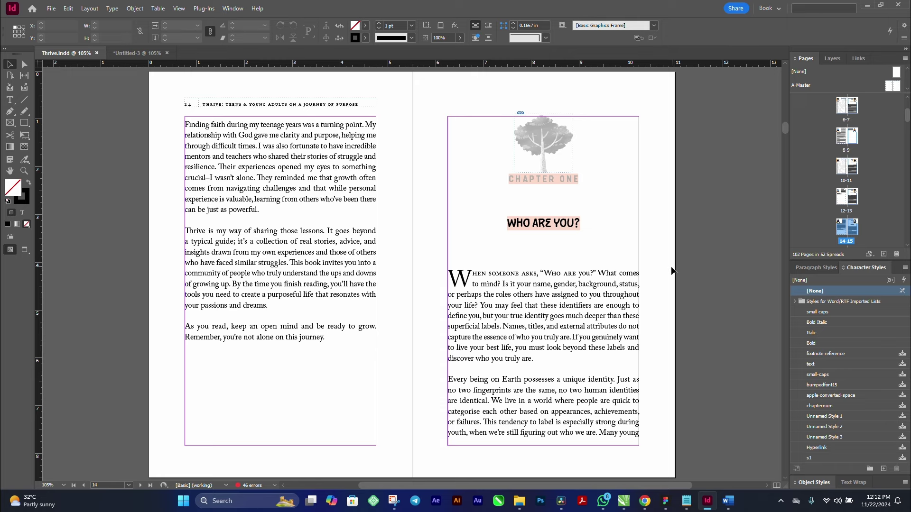
key(w)
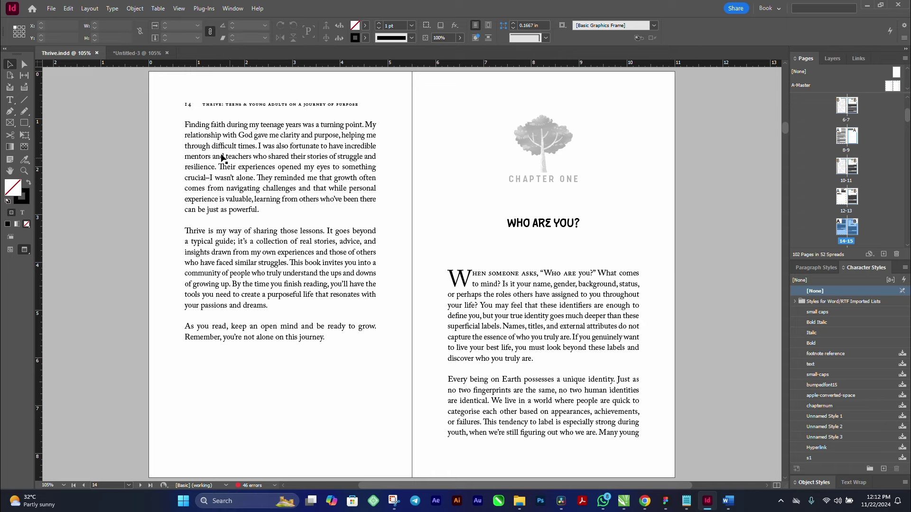
click(127, 53)
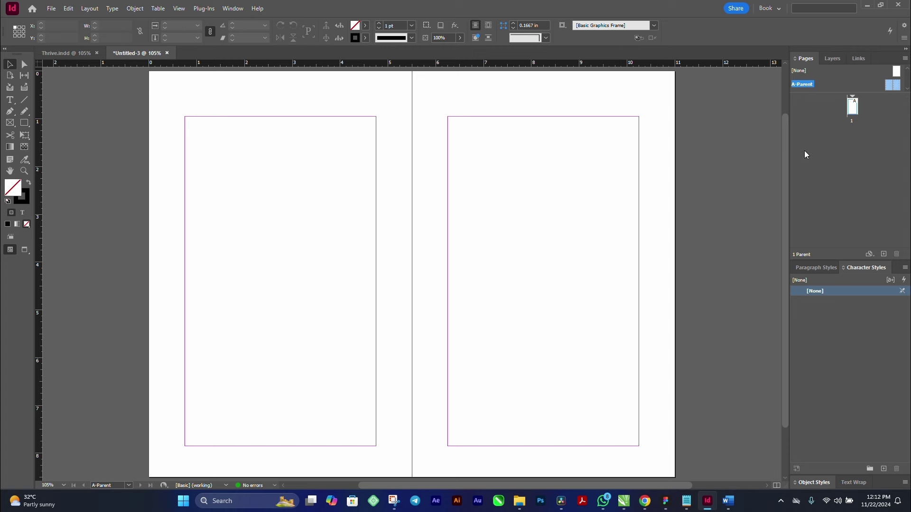
- Go to page 1 and try to place the THRIVE[1] manuscript from the DESKTOP folder
double_click(853, 107)
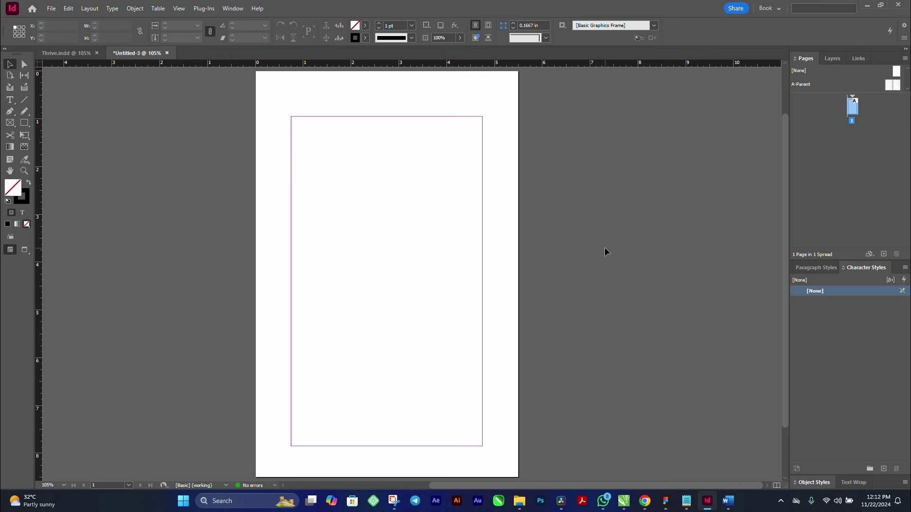
key(ctrl+d)
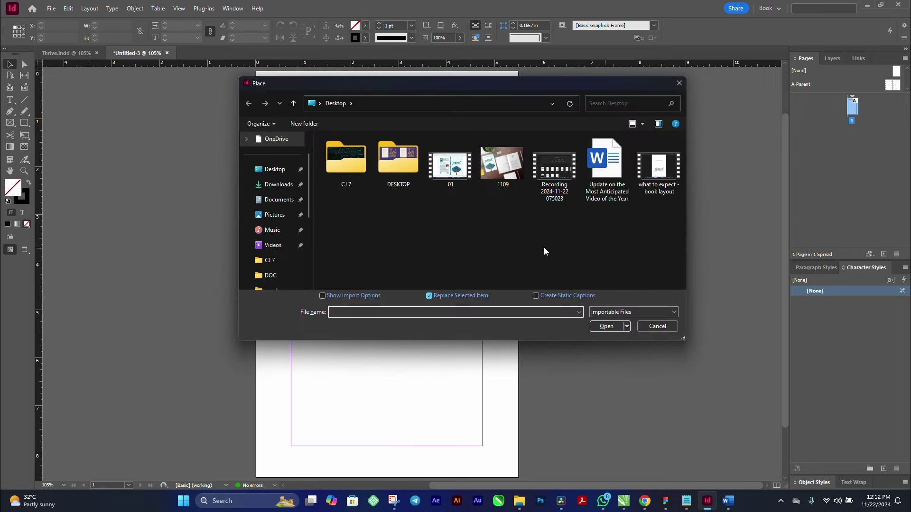
double_click(399, 159)
scroll(522, 214, down, 3)
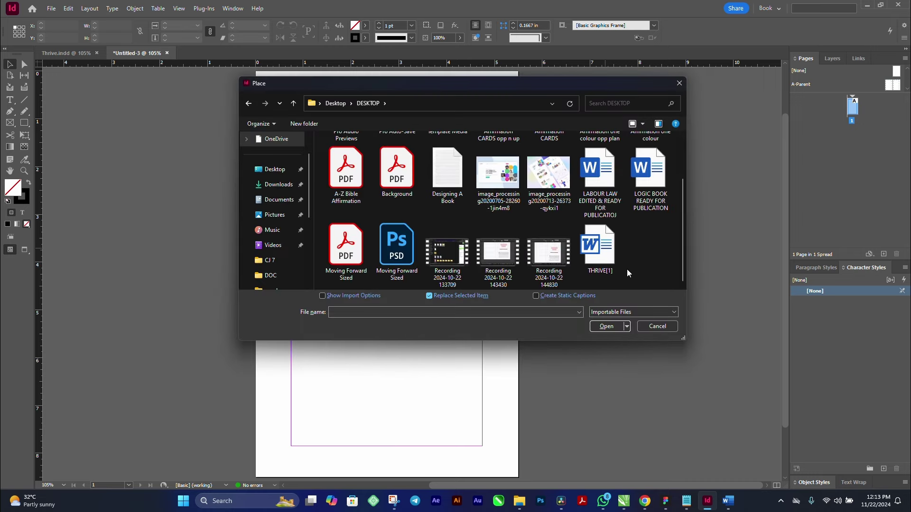
click(599, 254)
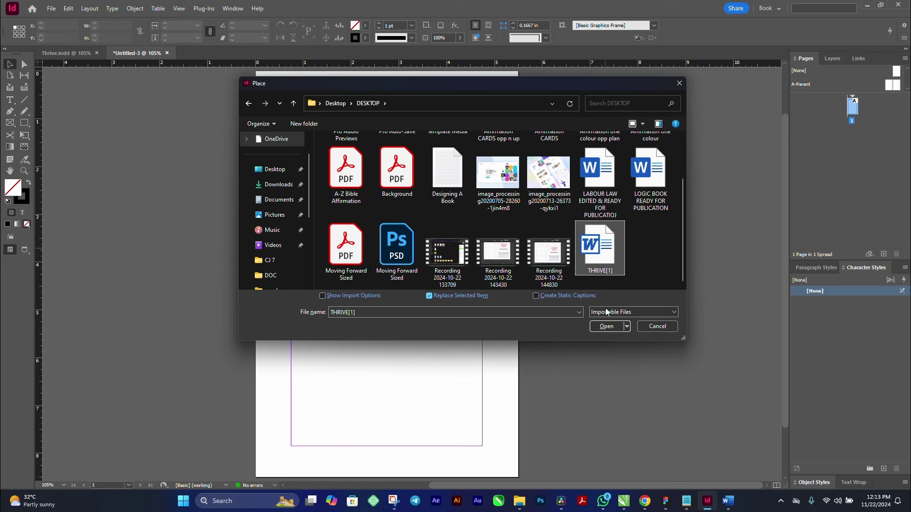
click(607, 327)
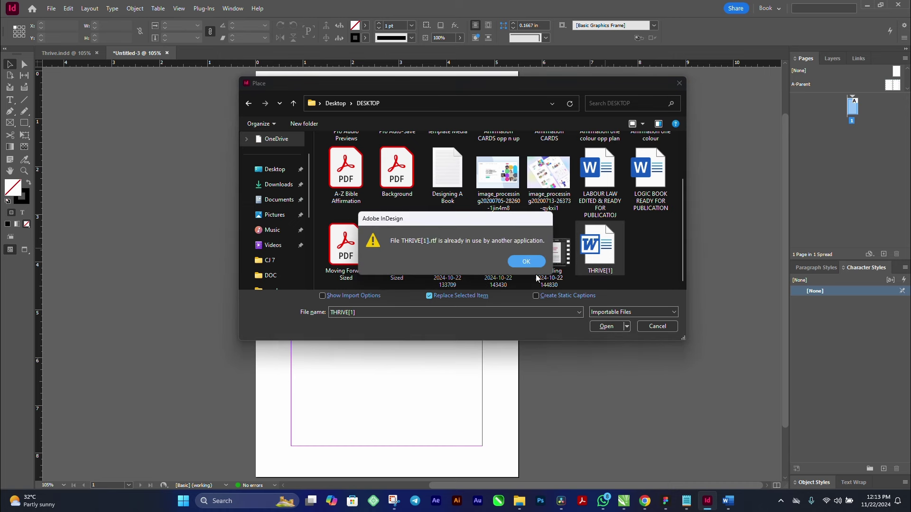
- Close the THRIVE[1] manuscript in Word and autoflow its text into the new document from page 1's upper-left margin corner
click(729, 502)
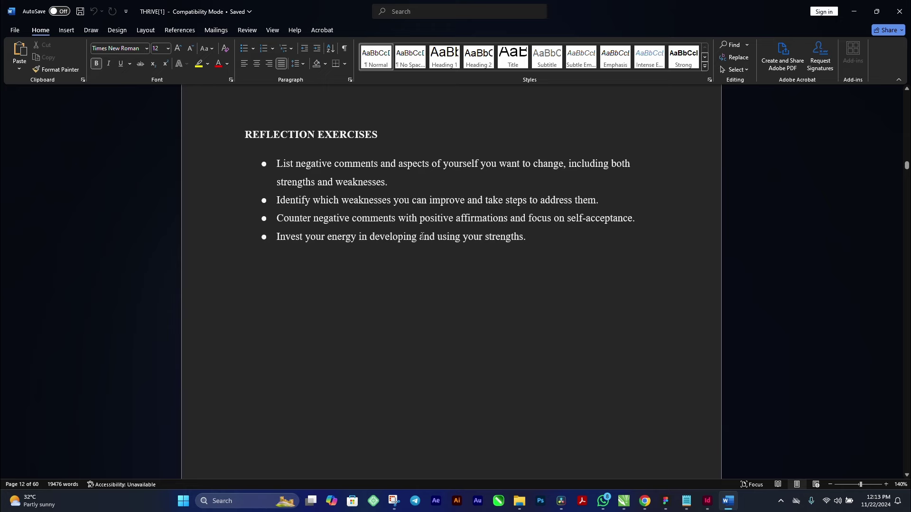
click(900, 11)
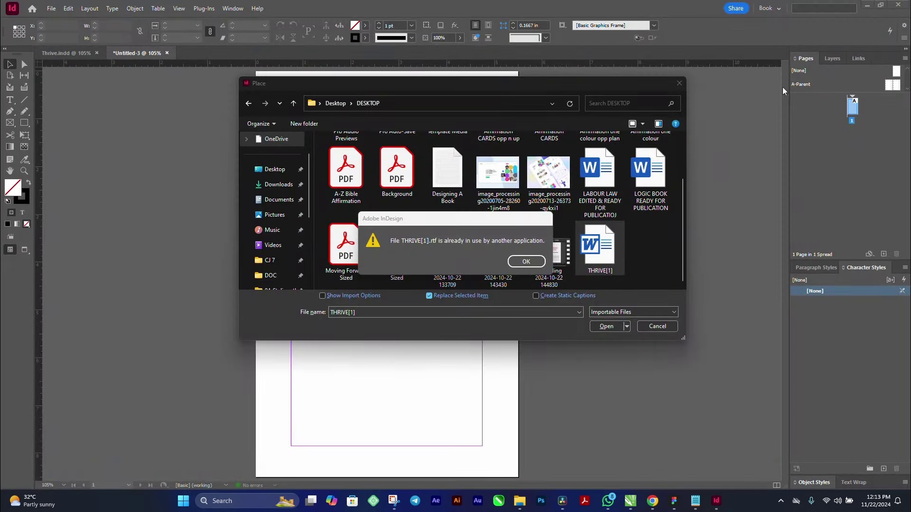
click(526, 261)
click(361, 205)
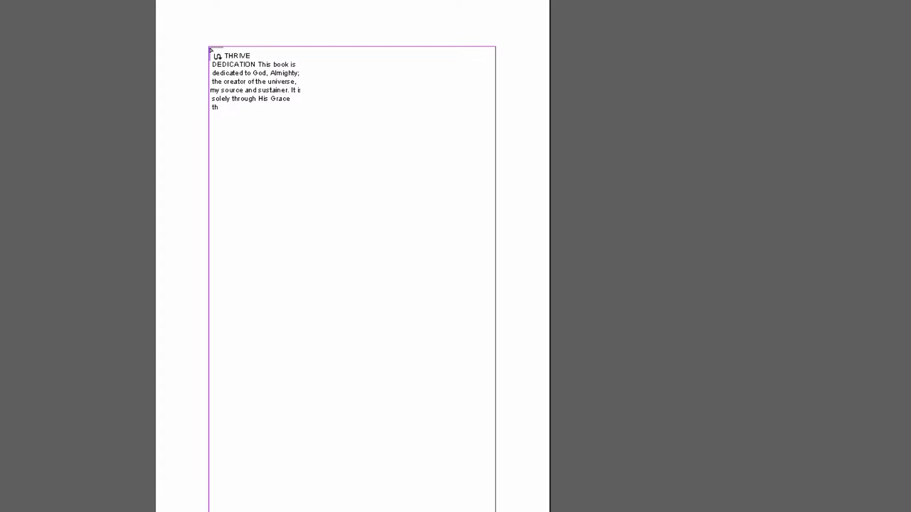
click(210, 49)
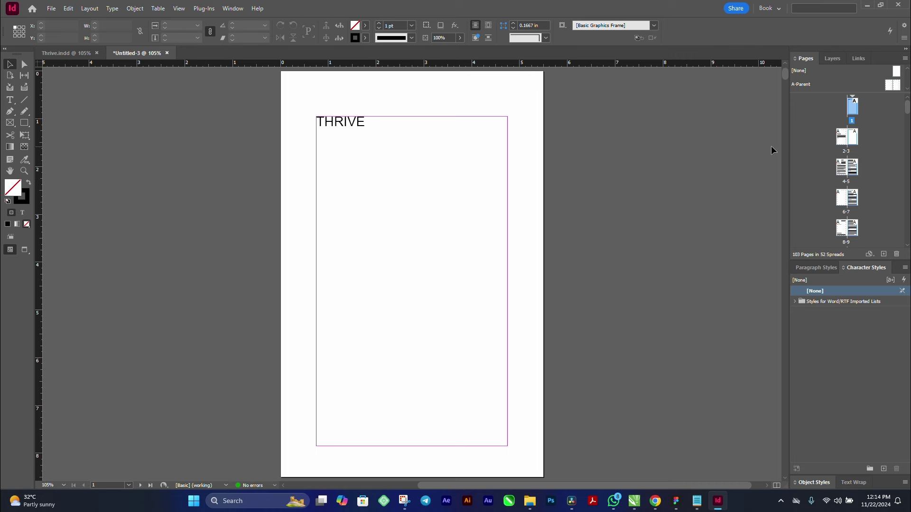
- Examine the placed manuscript text from the last spread, pages 102-103, back to the THRIVE title on page 1
drag(906, 116, 906, 247)
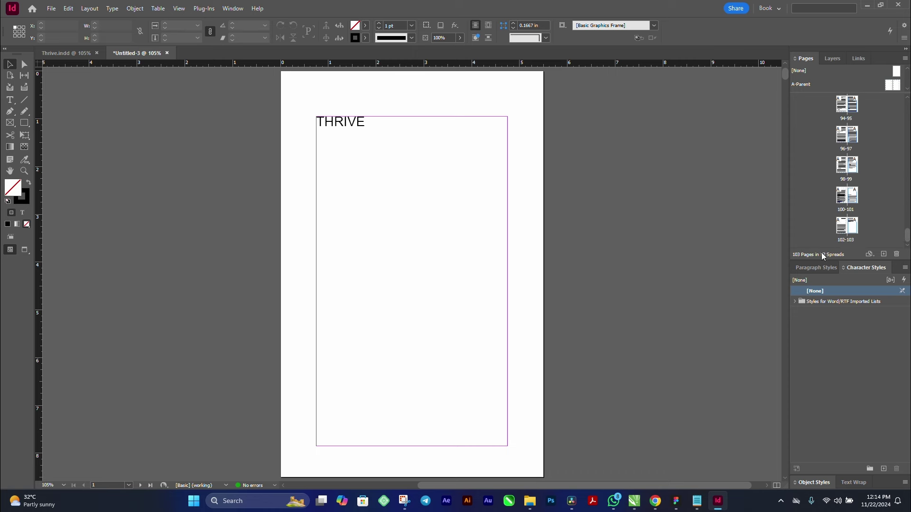
double_click(846, 230)
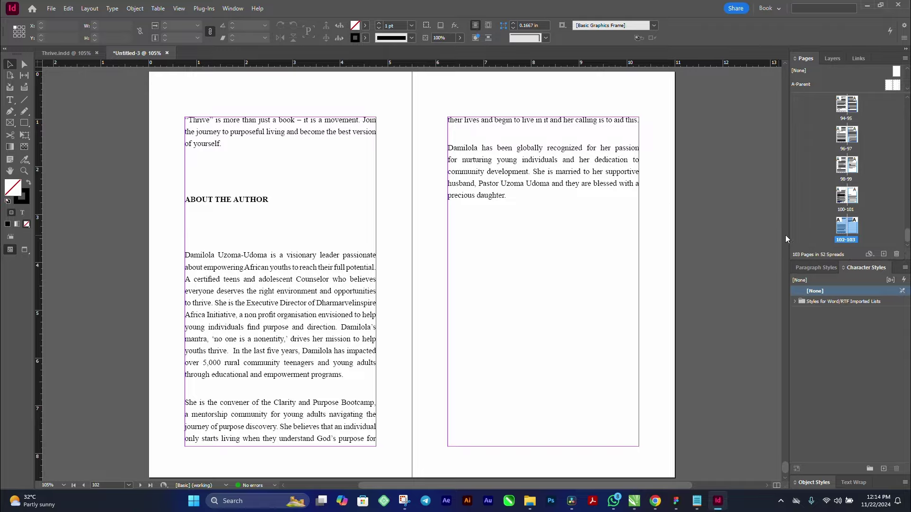
scroll(728, 180, up, 1)
scroll(731, 182, up, 10)
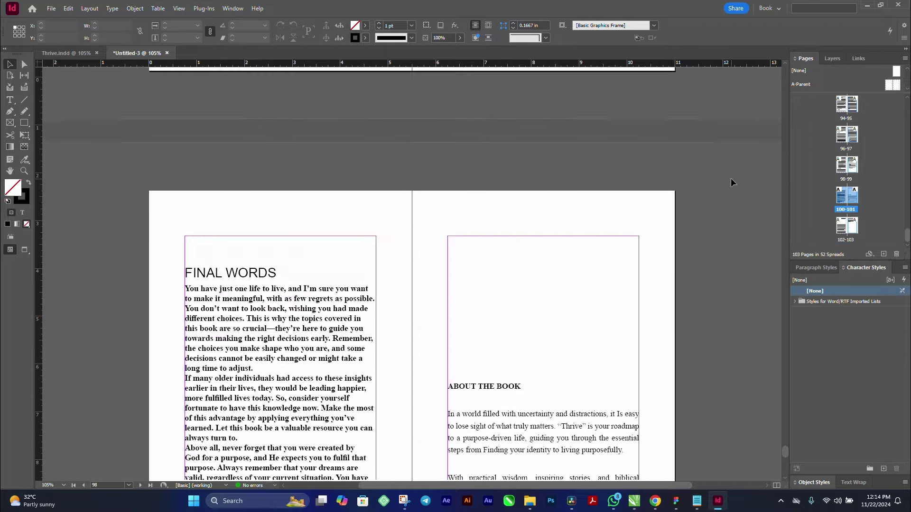
scroll(731, 179, up, 20)
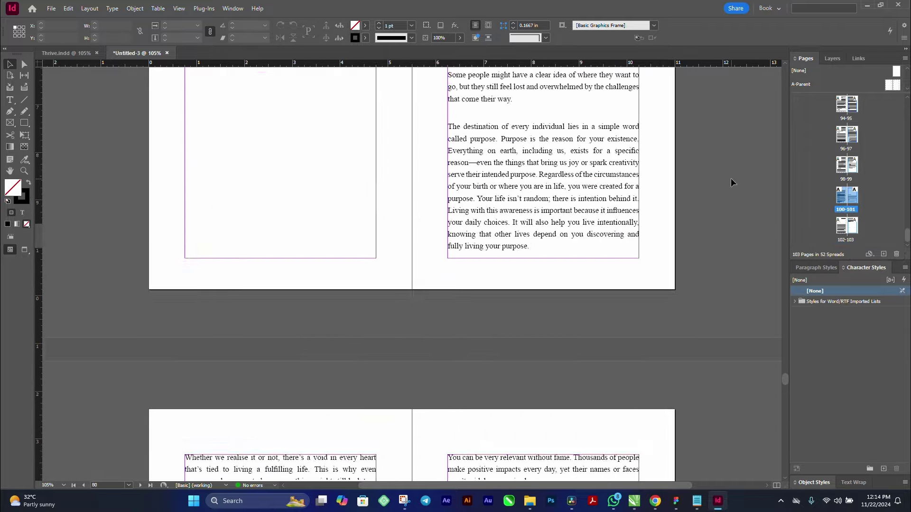
scroll(731, 179, up, 20)
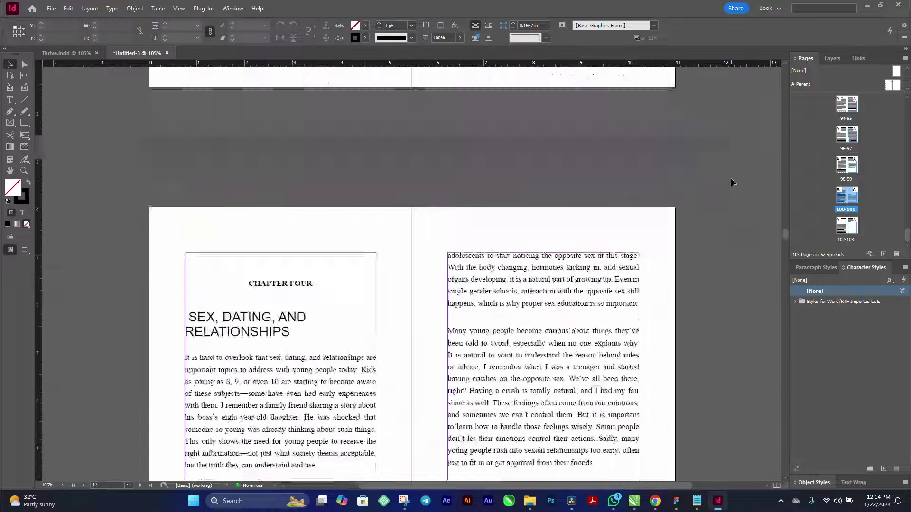
scroll(731, 178, up, 20)
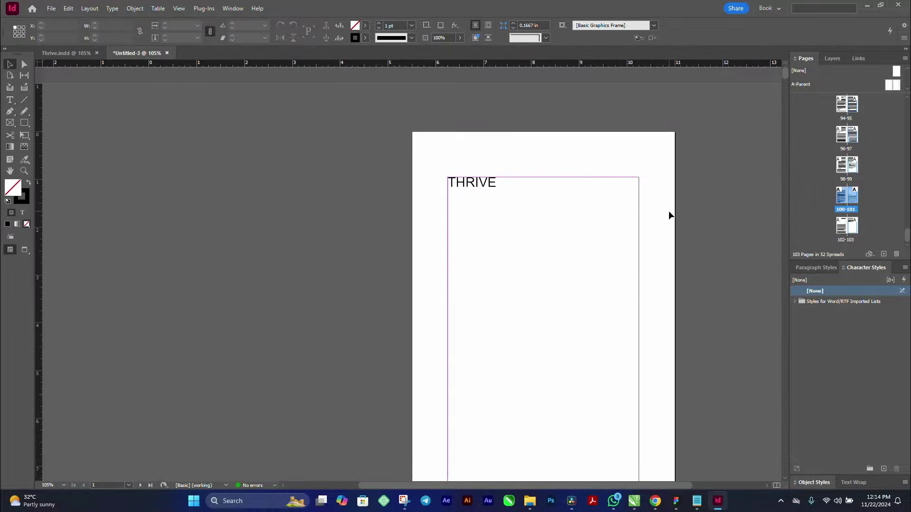
scroll(669, 216, down, 3)
scroll(670, 218, up, 1)
drag(644, 219, 582, 234)
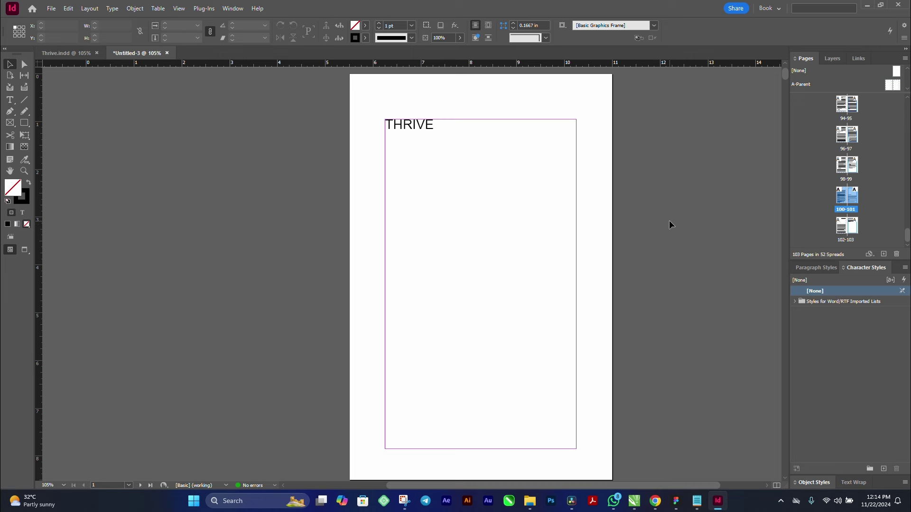
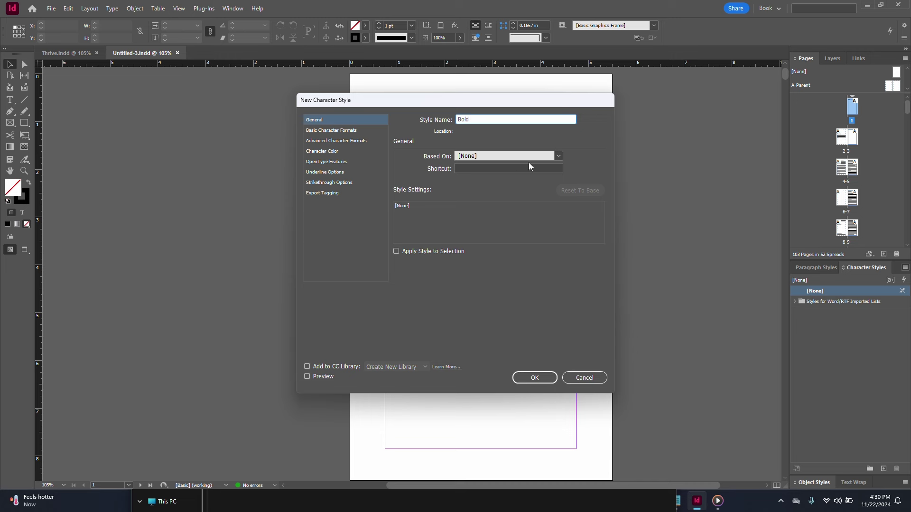
- Set the font style of the new Bold character style to Bold, enable Preview, and create the style
click(312, 131)
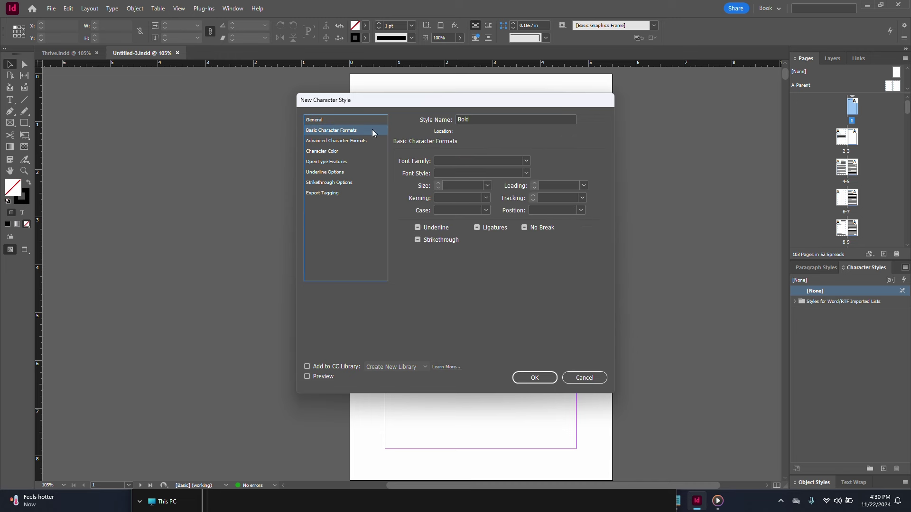
click(451, 174)
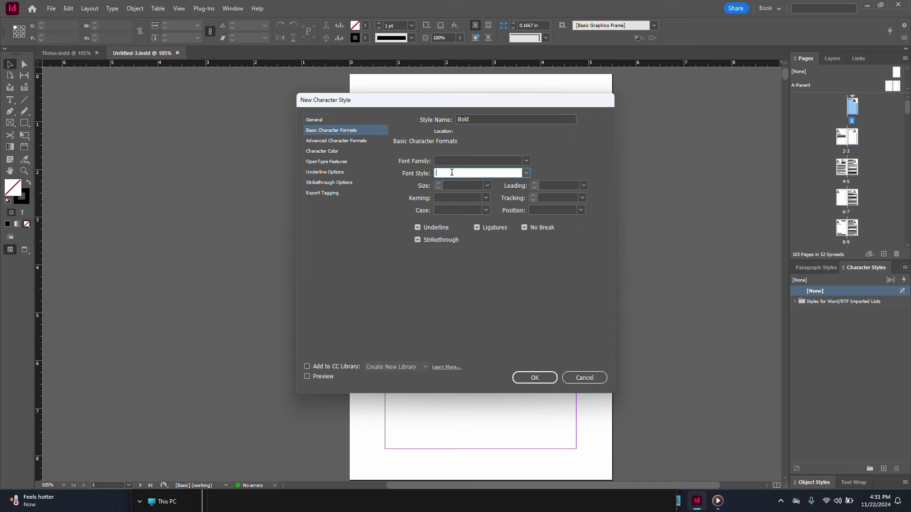
text(Bold)
click(322, 377)
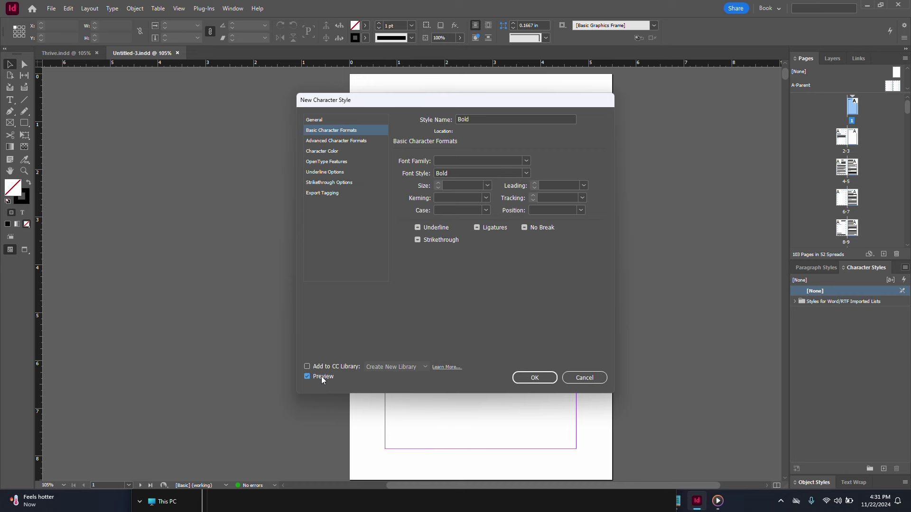
click(545, 378)
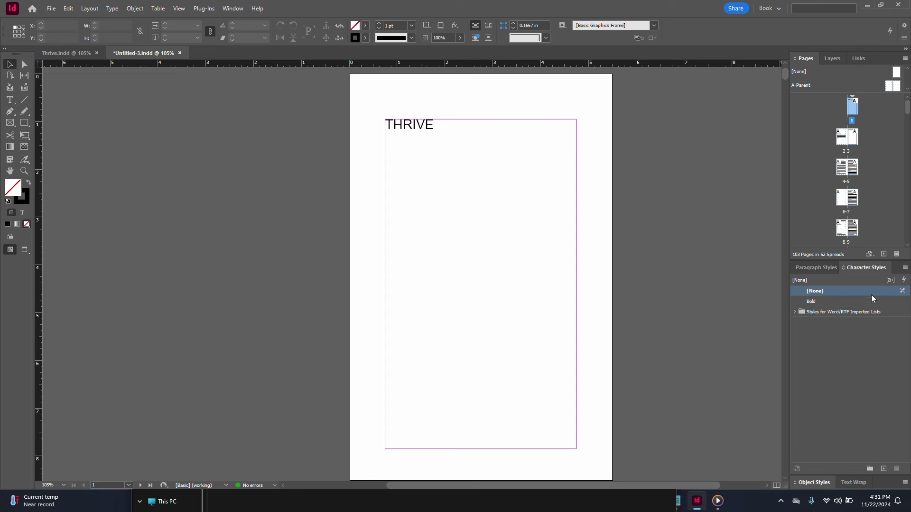
- Create a character style named Italic with its font style set to Italic
click(904, 268)
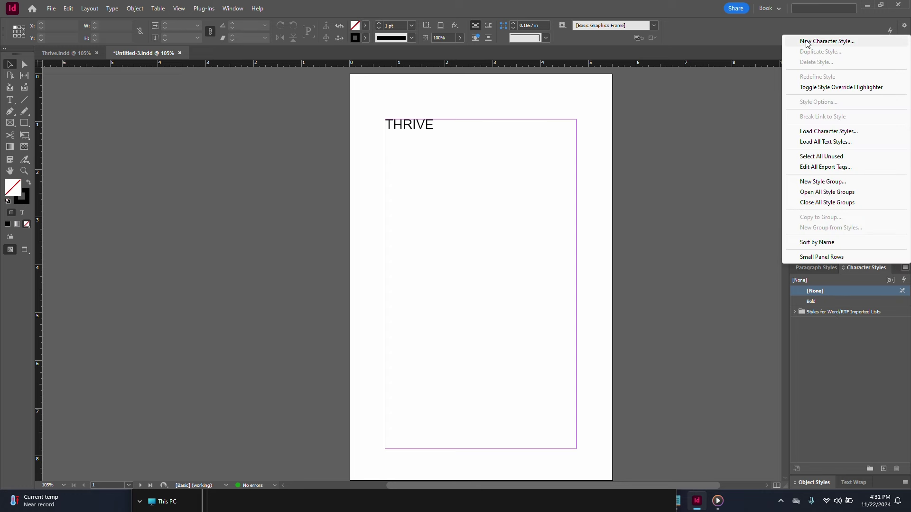
click(827, 41)
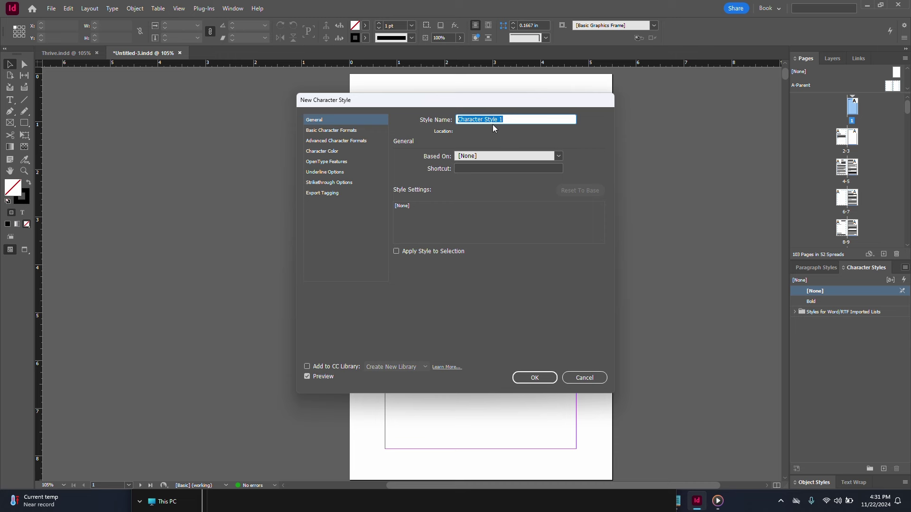
key(BackSpace)
text(Italic)
click(356, 131)
click(469, 173)
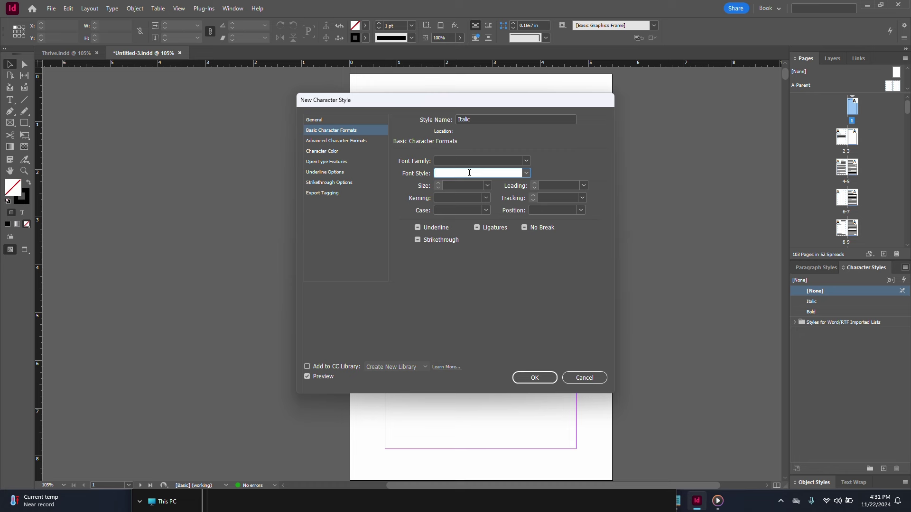
text(Italic)
click(535, 379)
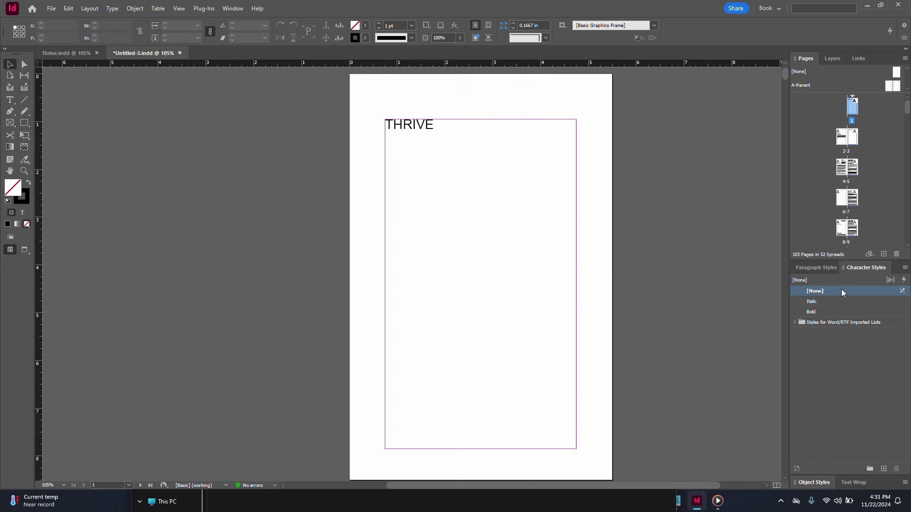
- Create a character style named Bold Italic with its font style set to Bold Italic
click(906, 269)
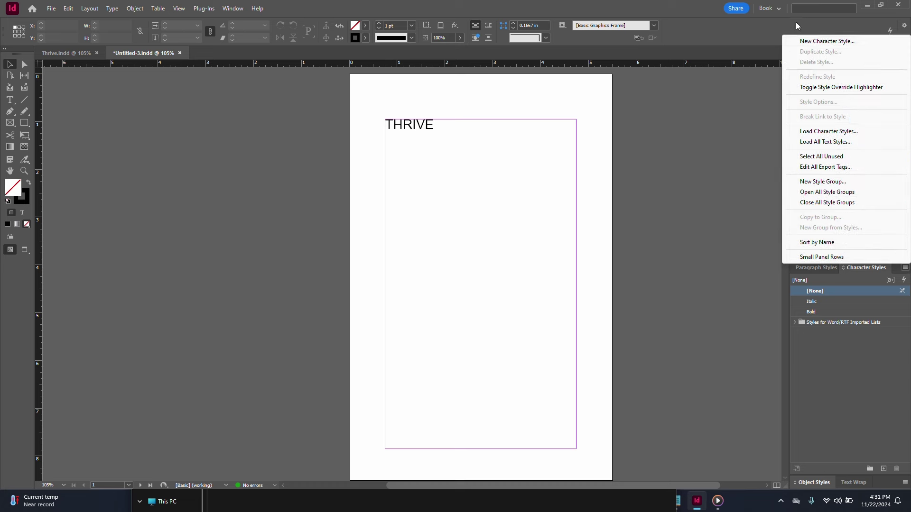
click(803, 41)
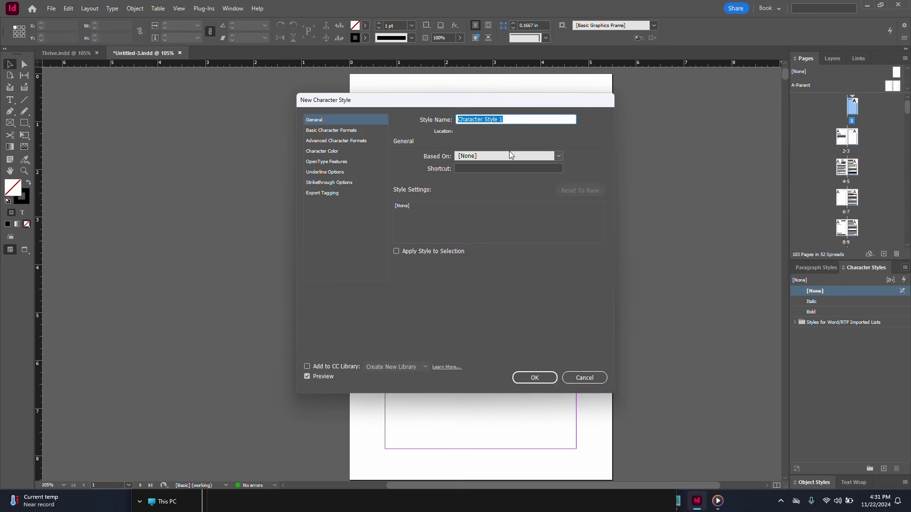
text(Bold)
text( Its)
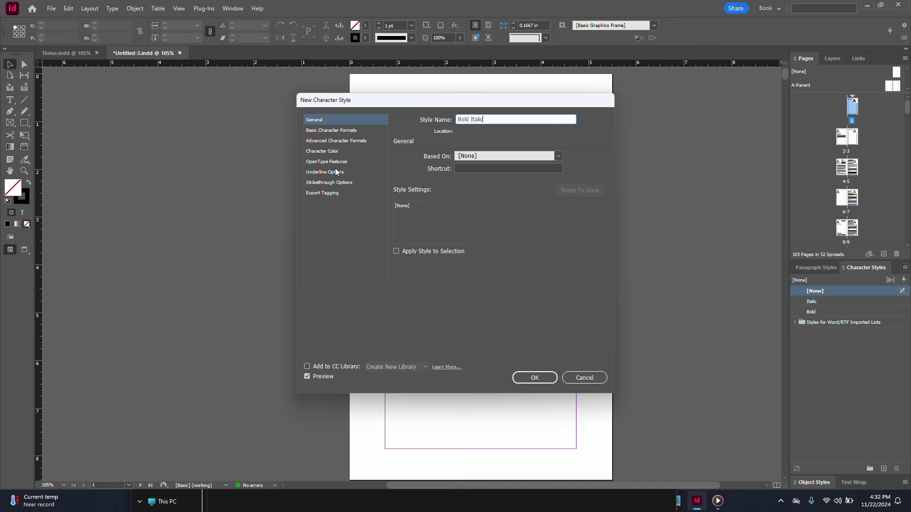
click(343, 131)
click(458, 173)
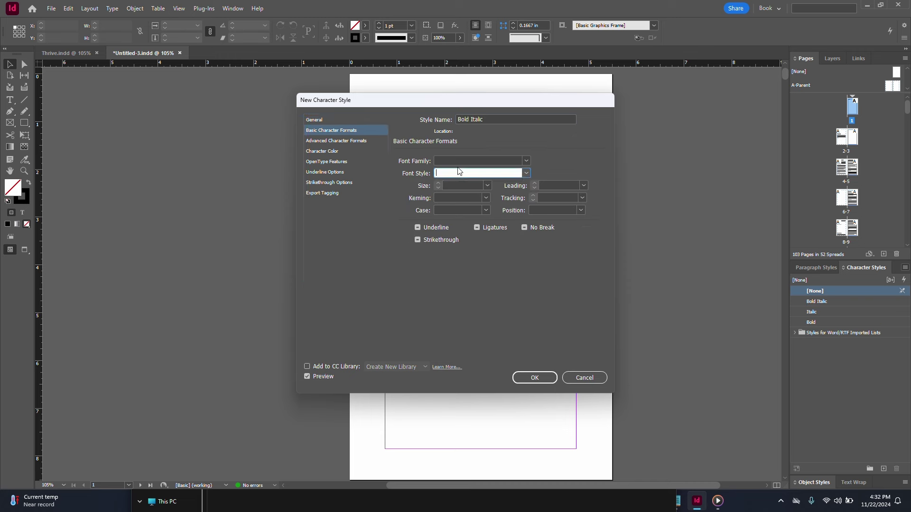
text(Bold Italic)
click(525, 380)
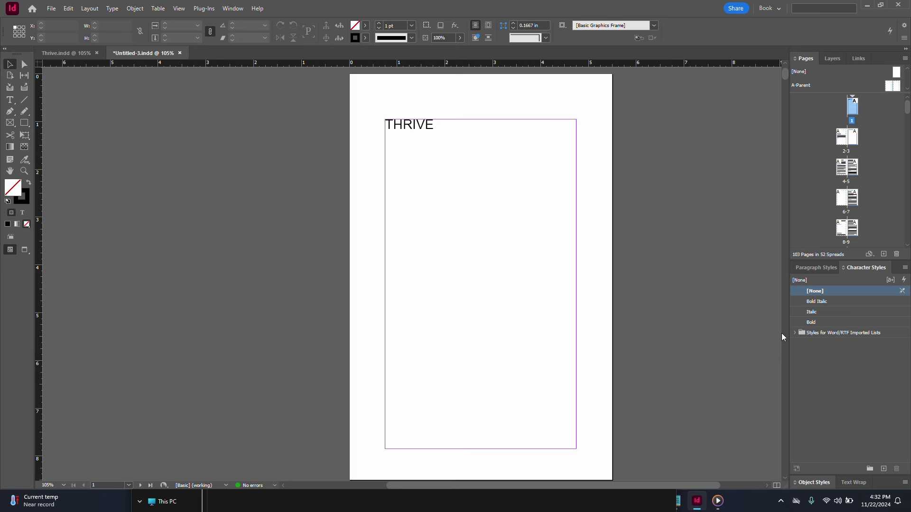
- Examine the manuscript from page 1 onward and highlight the bold PART ONE: YOU AND YOURSELF heading on page 10
scroll(629, 259, down, 10)
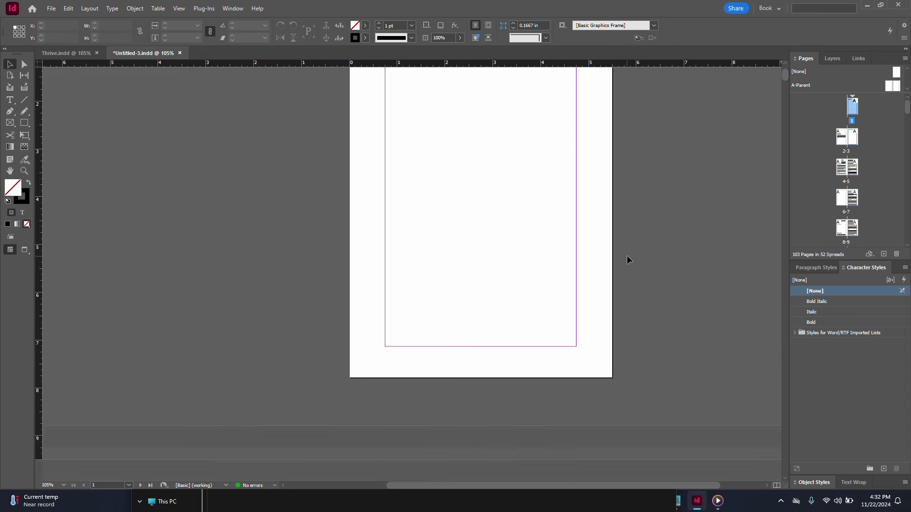
scroll(629, 258, down, 10)
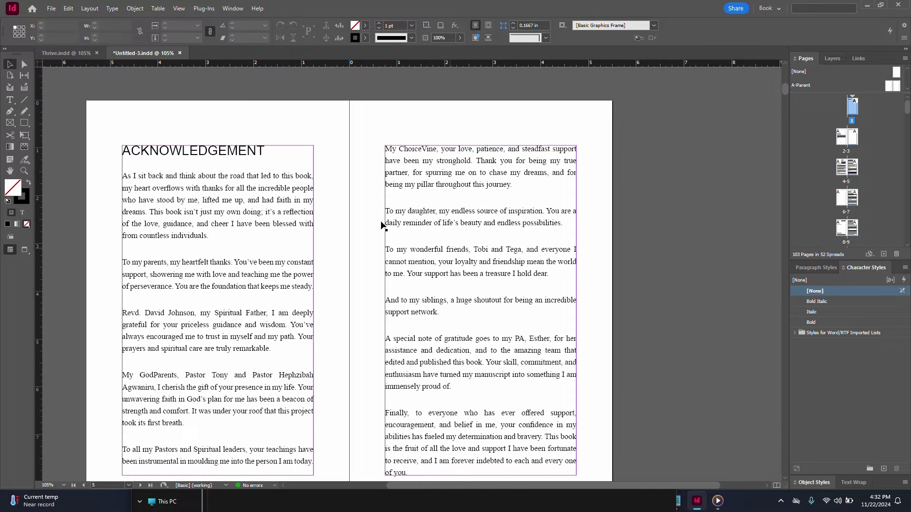
scroll(419, 293, down, 10)
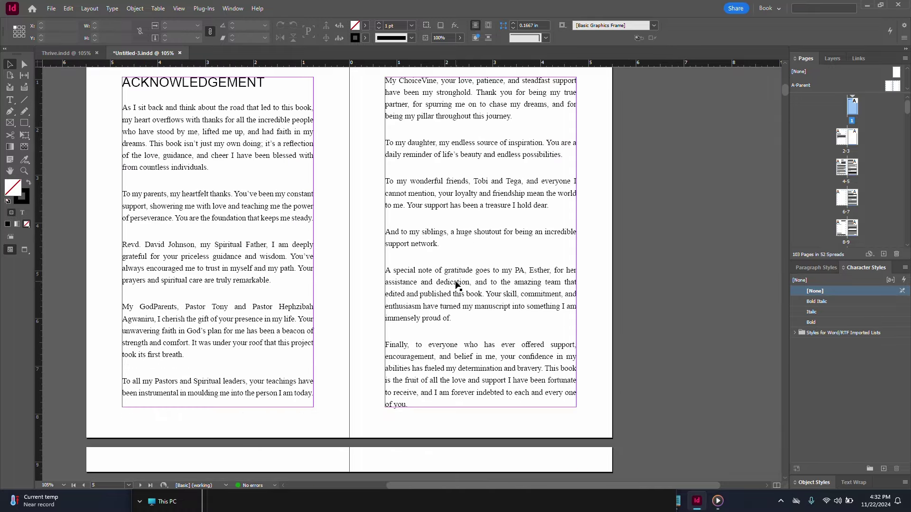
scroll(367, 265, down, 10)
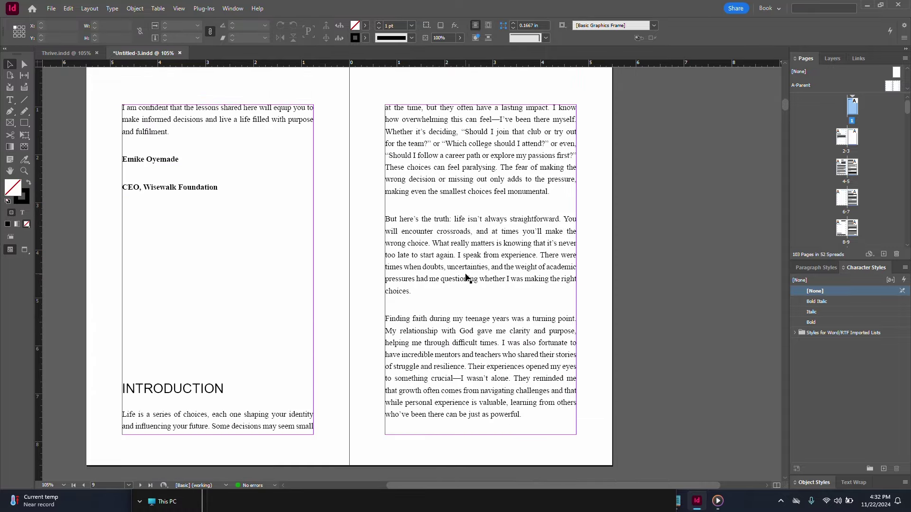
scroll(467, 278, down, 10)
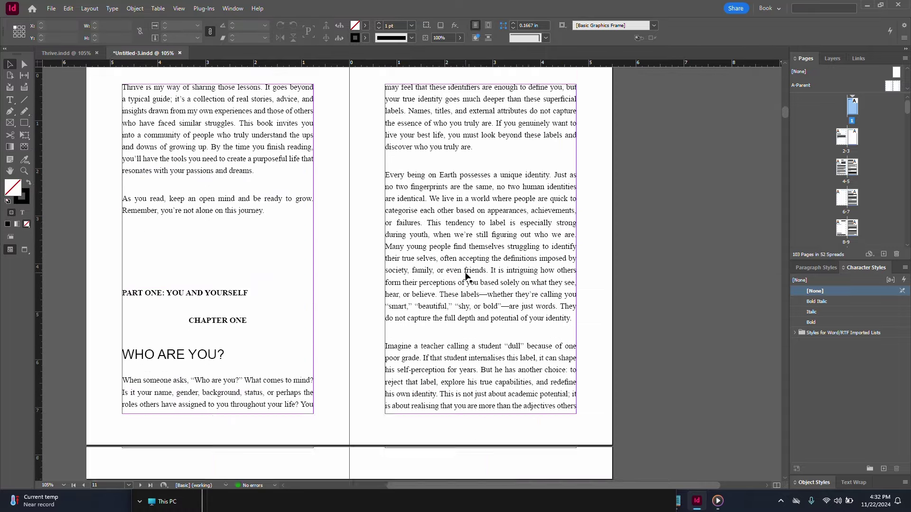
scroll(467, 277, down, 5)
scroll(466, 277, up, 4)
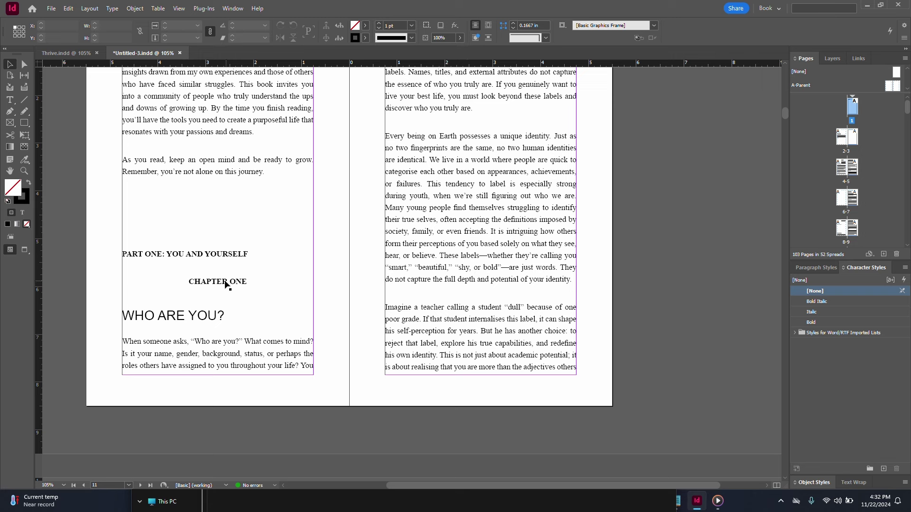
double_click(220, 254)
drag(158, 254, 261, 257)
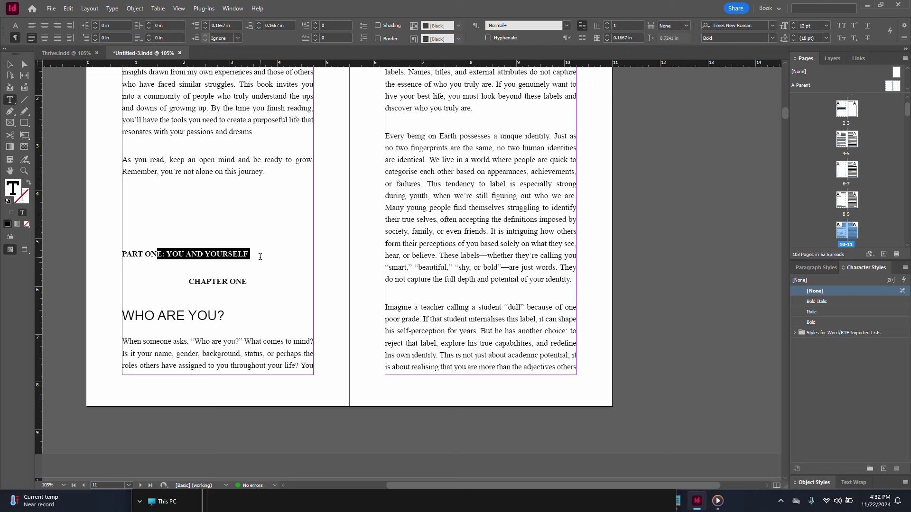
drag(138, 255, 230, 256)
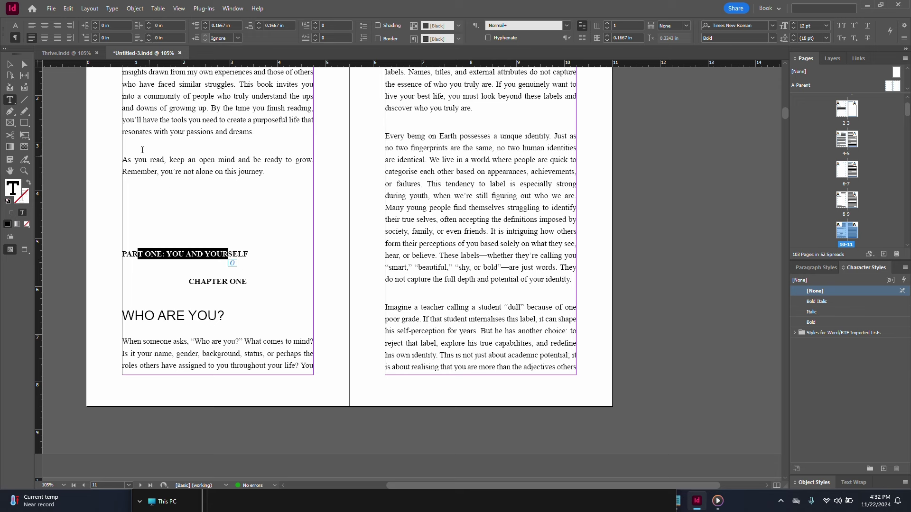
click(10, 64)
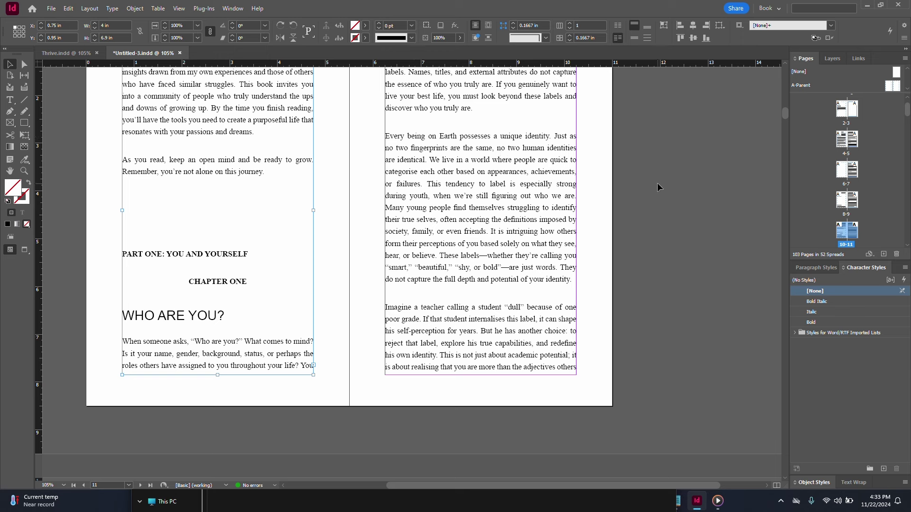
- Start a GREP Find/Change for the document and clear the search and replacement expressions
key(ctrl+f)
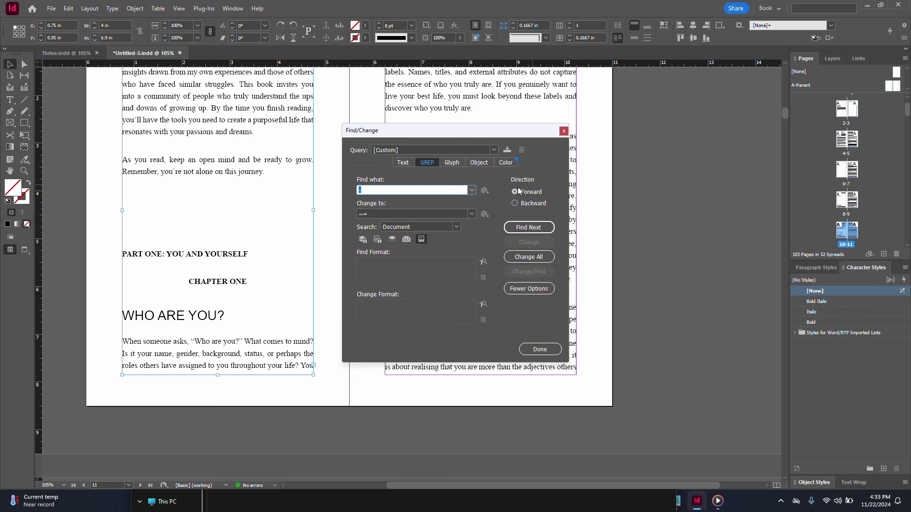
key(BackSpace)
click(384, 212)
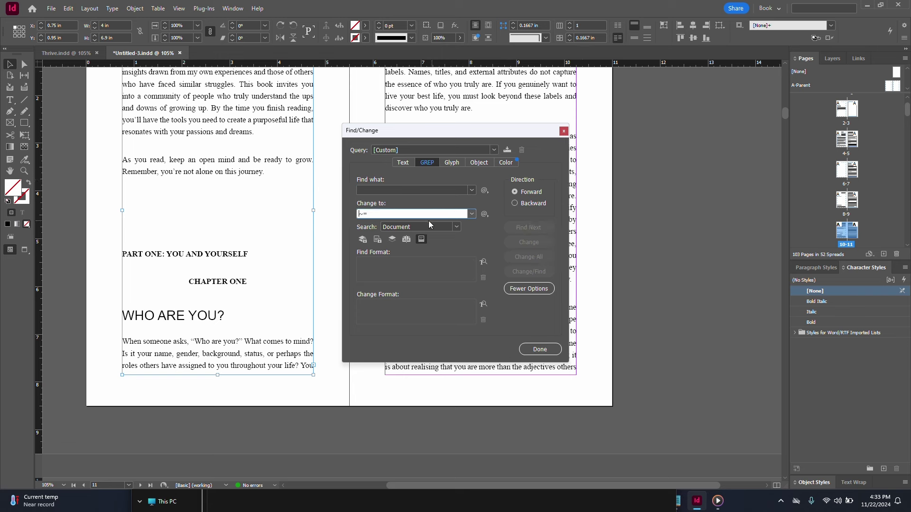
key(BackSpace)
key(BackSpace)
- Set the find format to the Bold font style under the basic character formats
click(483, 263)
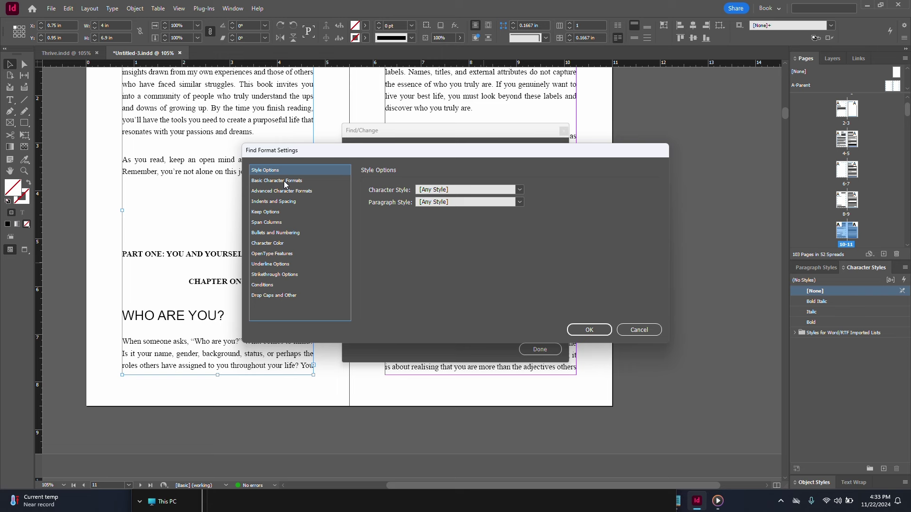
click(286, 182)
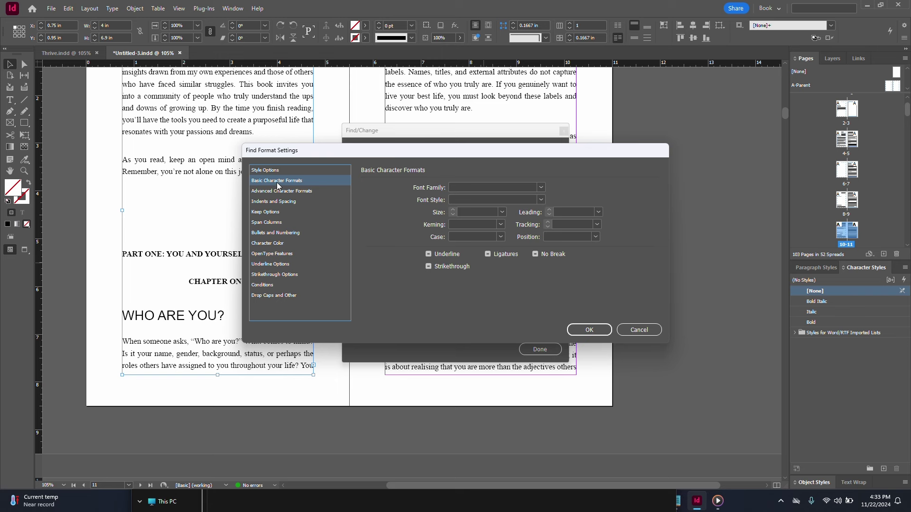
click(484, 200)
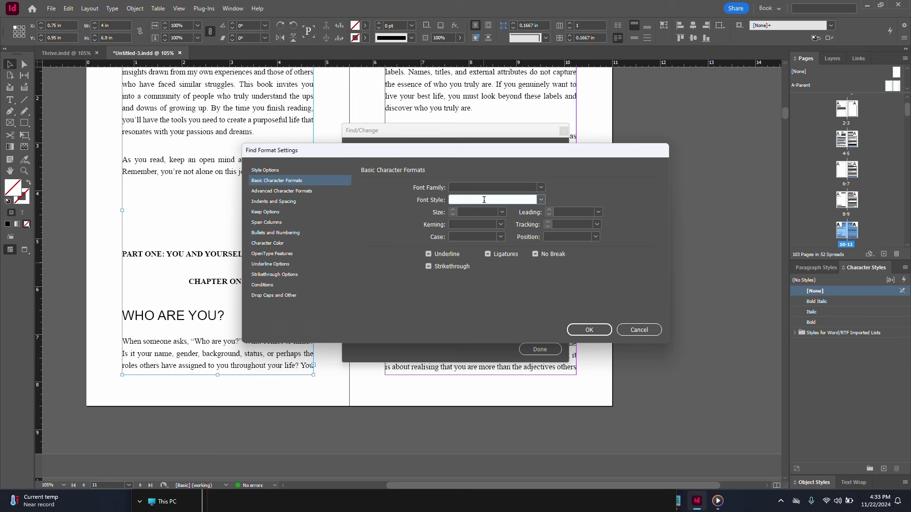
text(Bold)
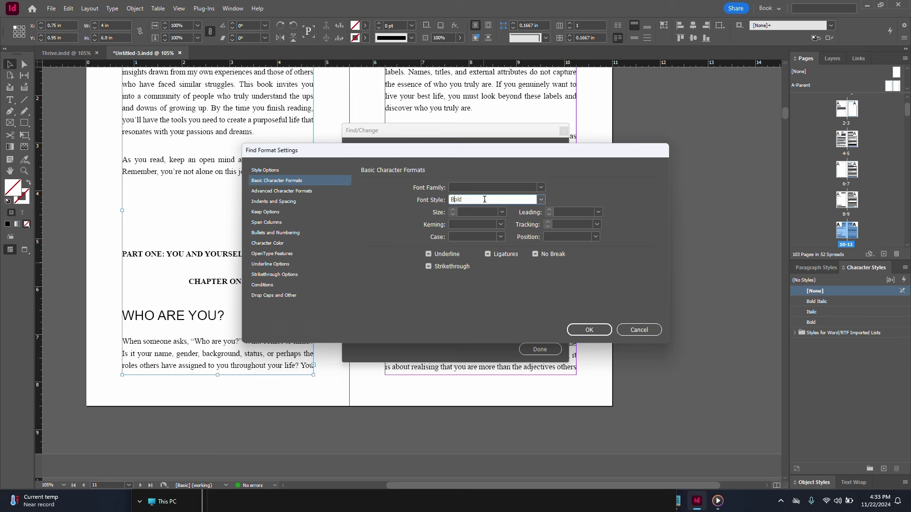
click(588, 331)
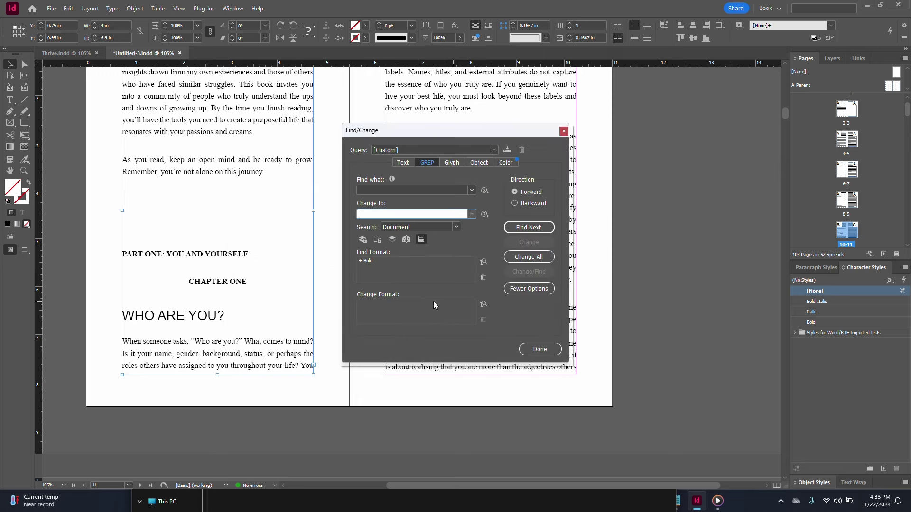
- Set the change format to the Bold character style and change all matching text in the document
click(484, 305)
click(465, 190)
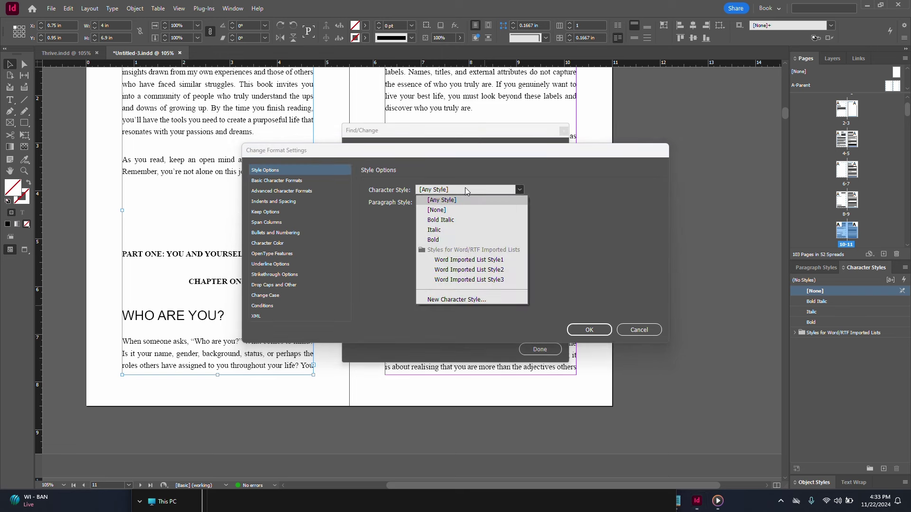
click(433, 238)
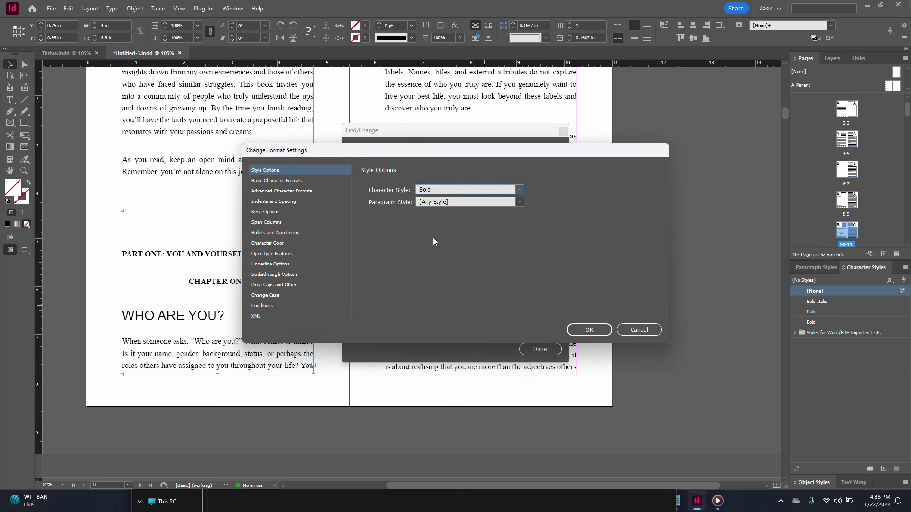
click(581, 331)
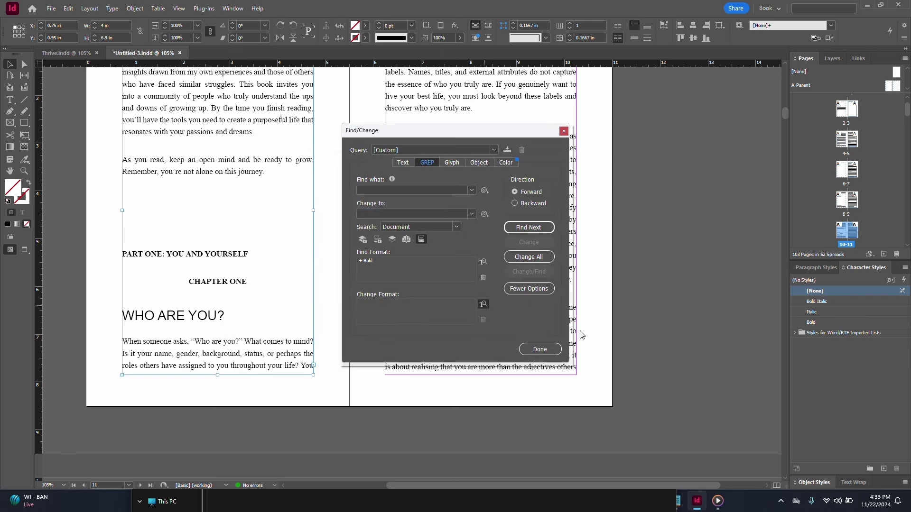
click(530, 257)
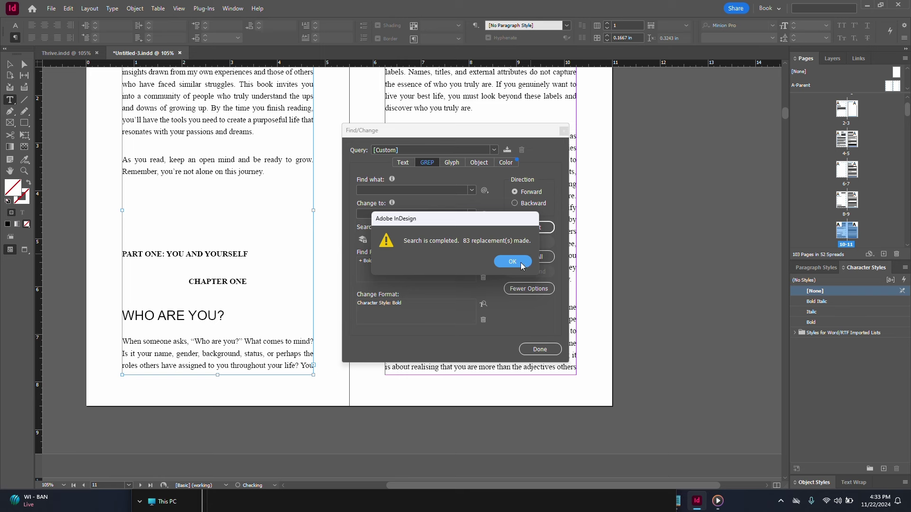
click(520, 263)
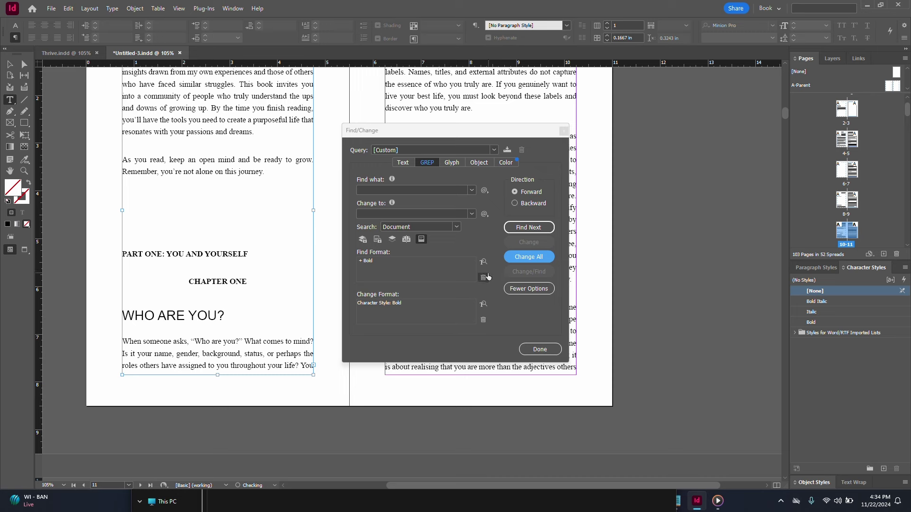
- Clear the find and change formats, and set the find format to the Italic font style
click(485, 277)
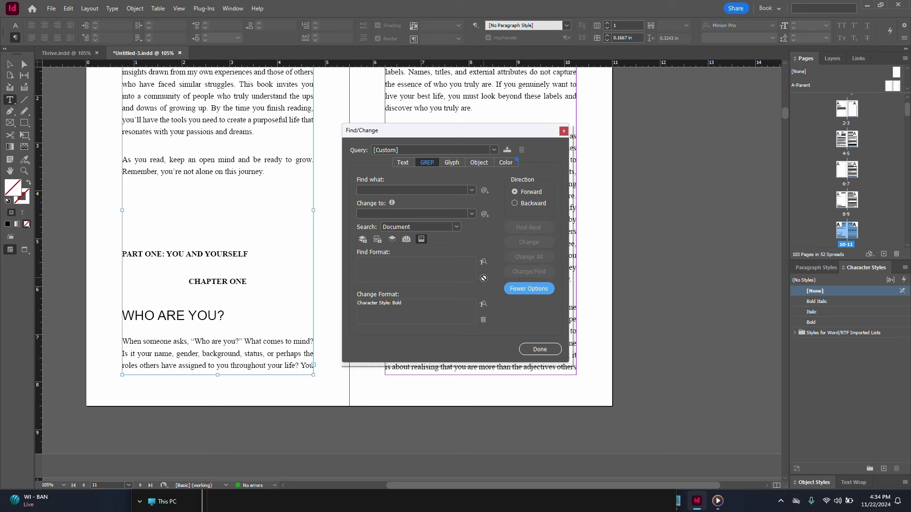
click(483, 321)
click(484, 262)
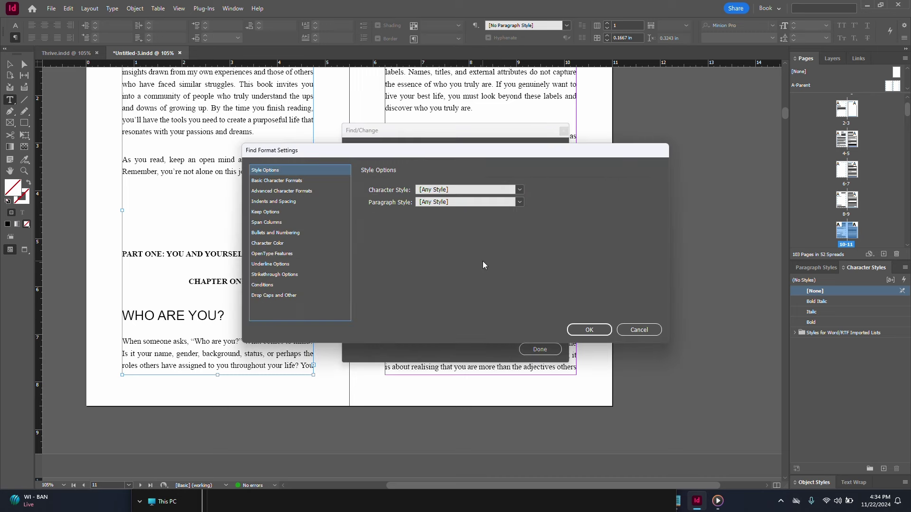
click(302, 181)
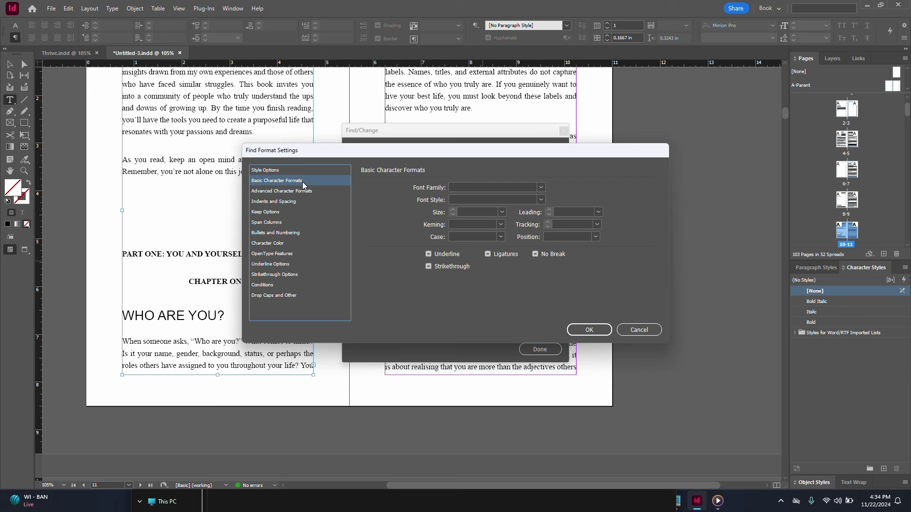
click(478, 198)
text(Italic)
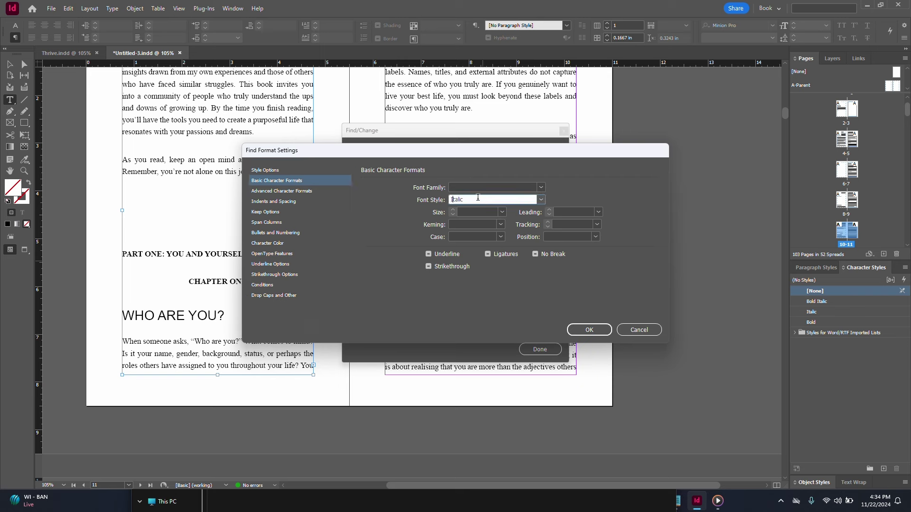
click(589, 331)
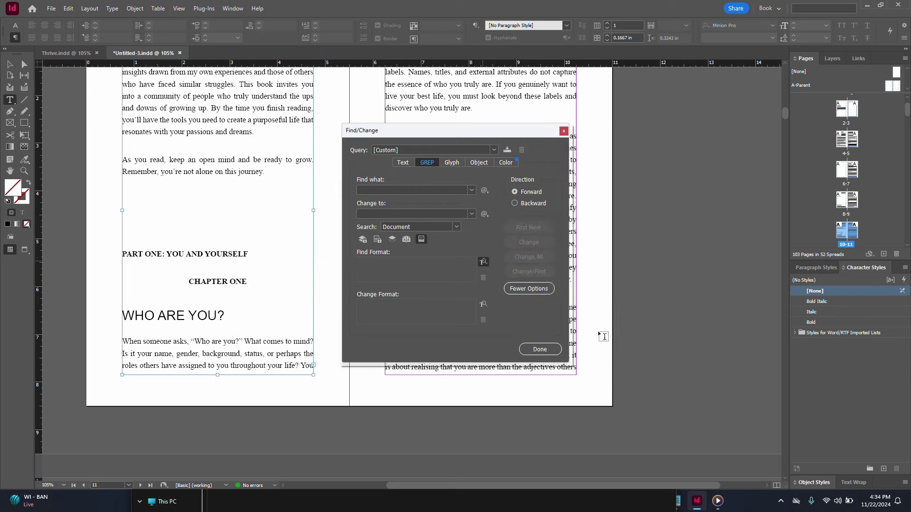
- Set the change format to the Italic character style and change all matching text in the document
click(483, 306)
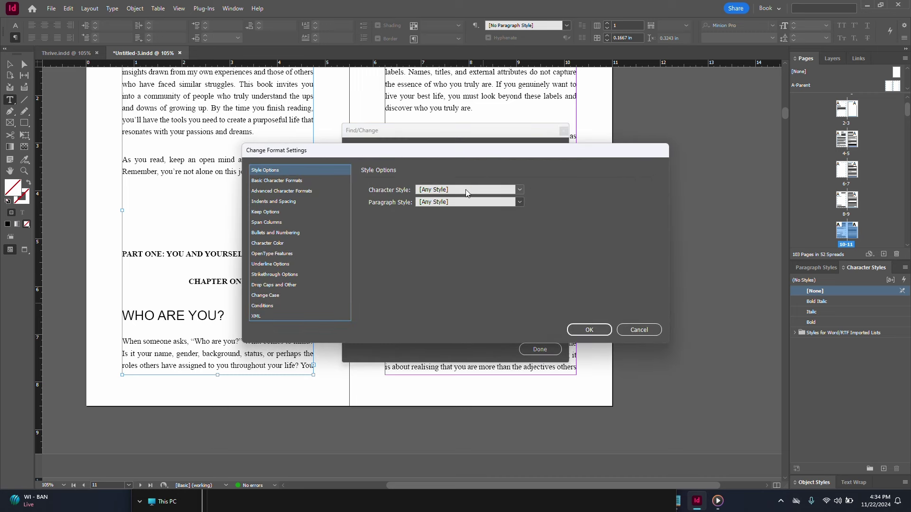
click(465, 190)
click(450, 229)
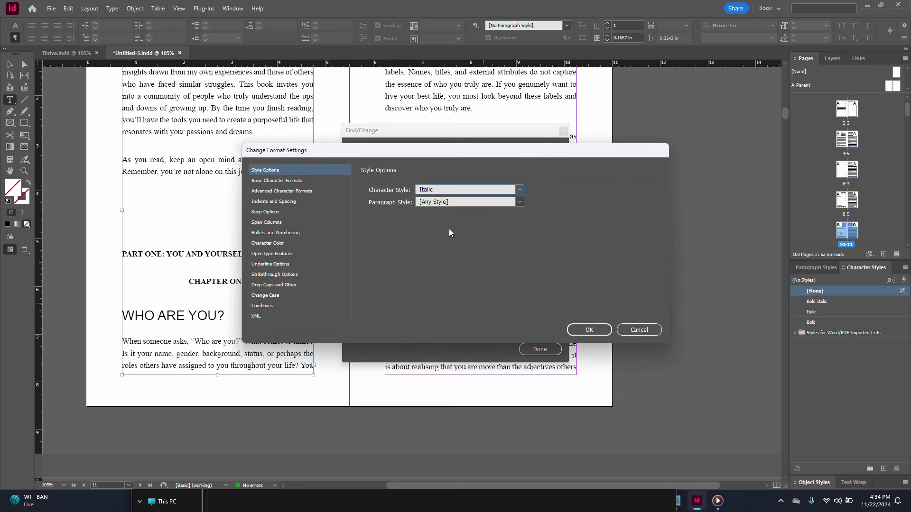
click(589, 330)
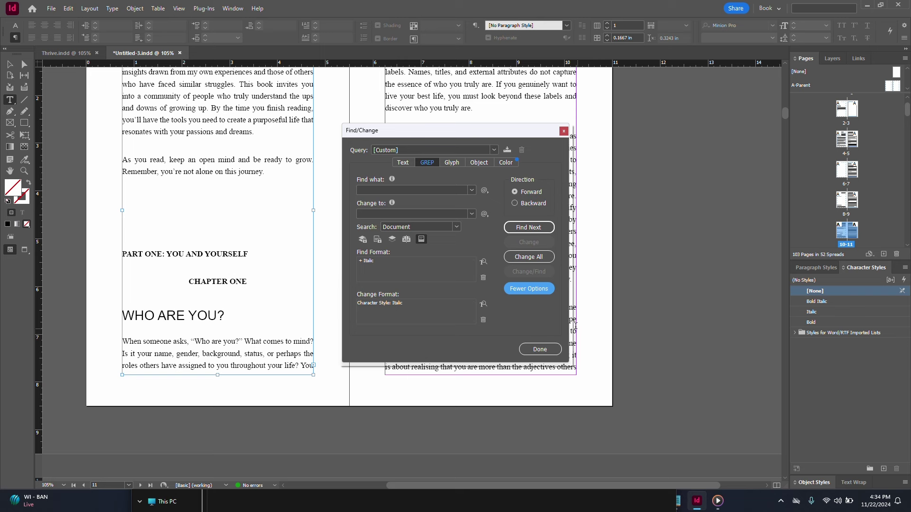
click(530, 257)
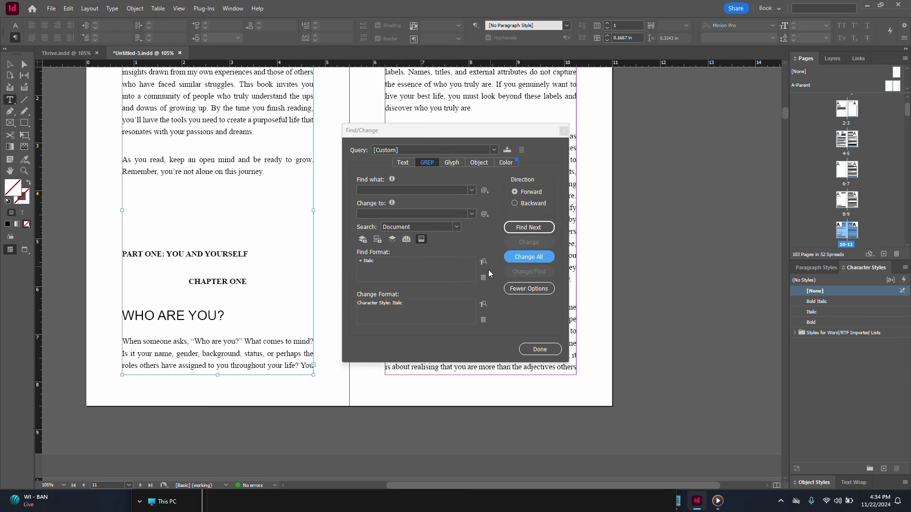
- Clear the find and change formats, and set the find format to the Bold Italic font style
click(484, 321)
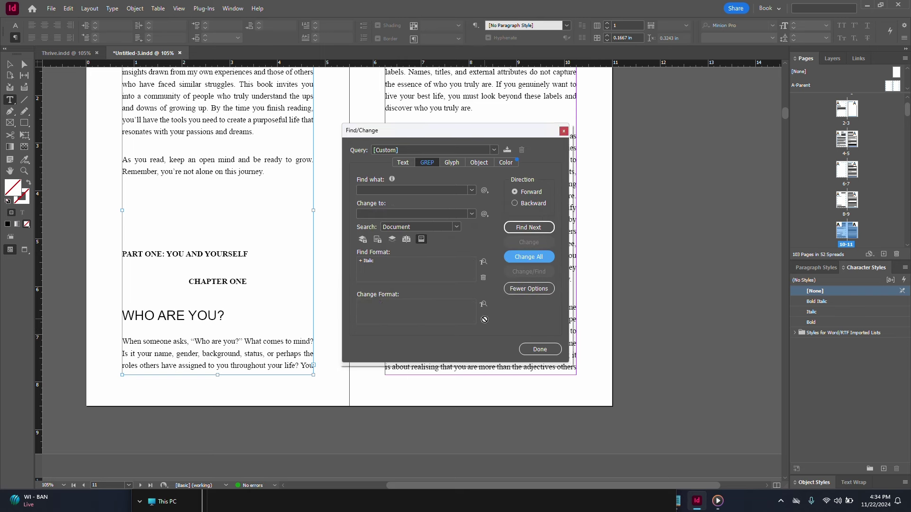
click(484, 279)
click(483, 264)
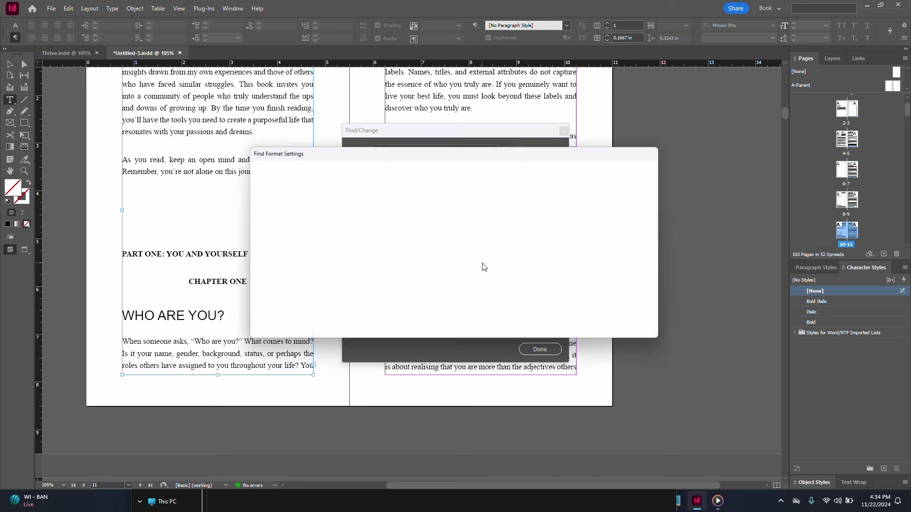
click(303, 180)
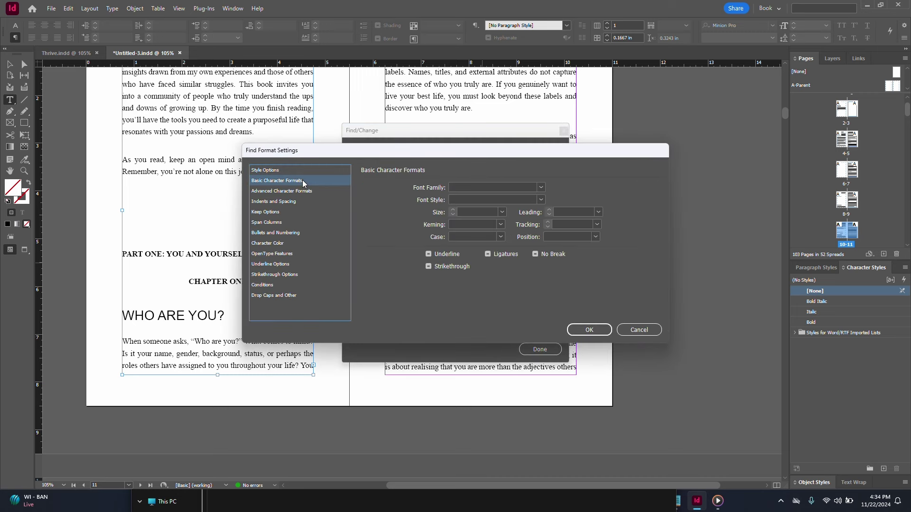
click(481, 200)
text(Bold)
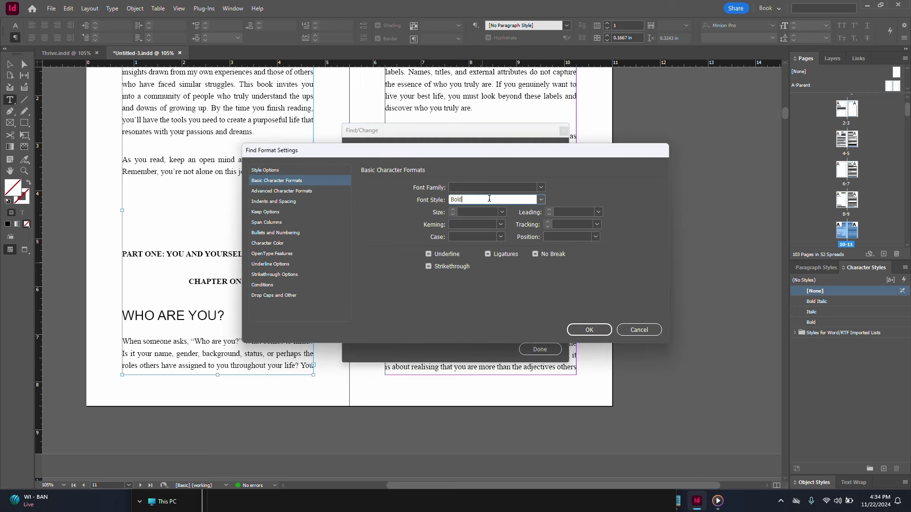
text( Italic)
click(543, 202)
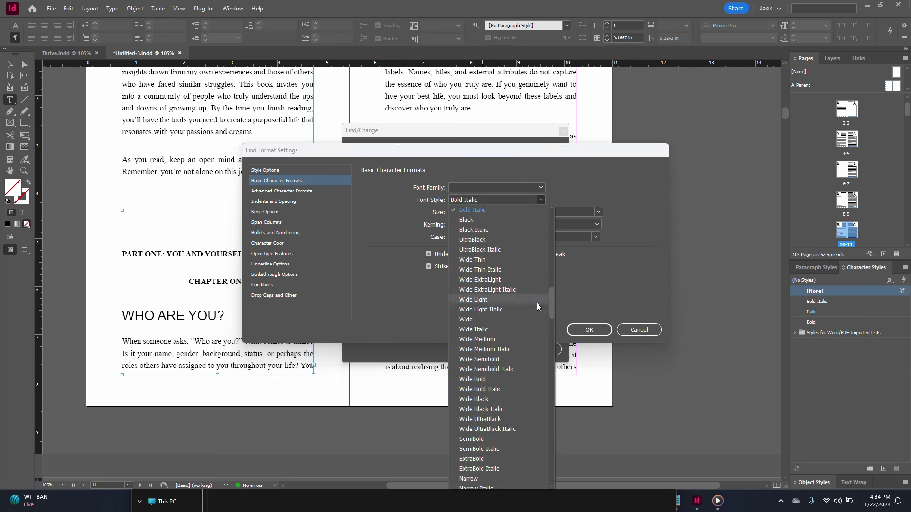
click(635, 266)
click(589, 331)
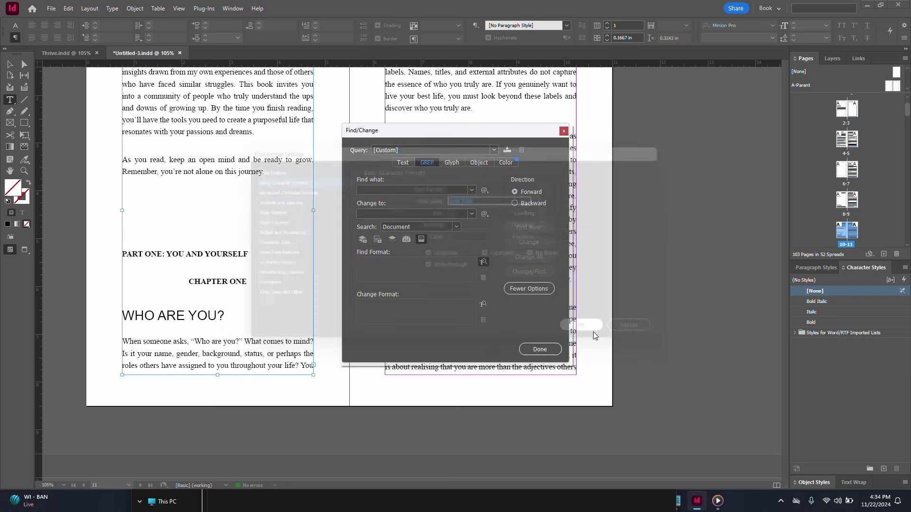
- Set the change format to the Bold Italic character style and change all matching text in the document
click(483, 306)
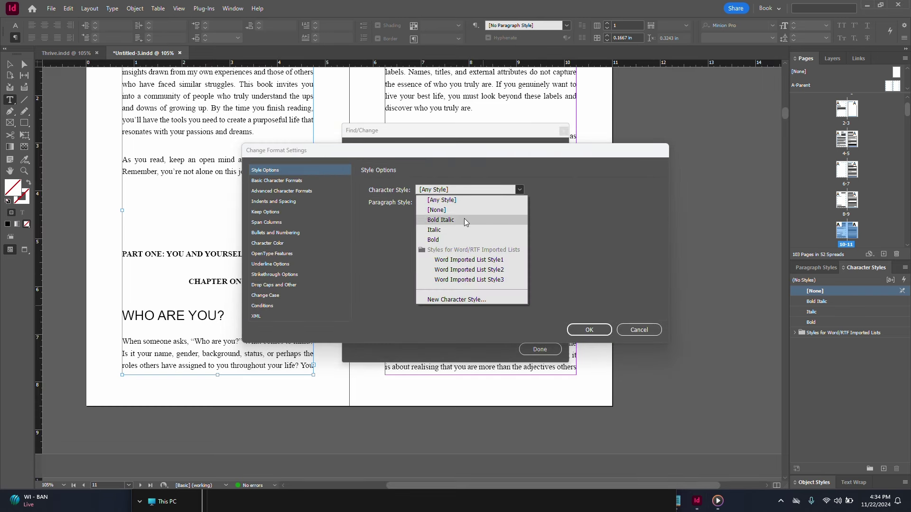
click(464, 219)
click(588, 330)
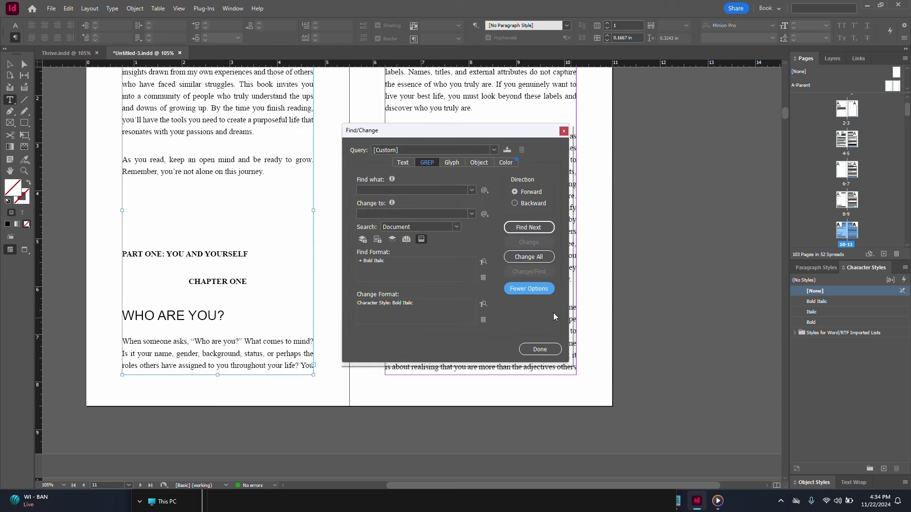
click(537, 256)
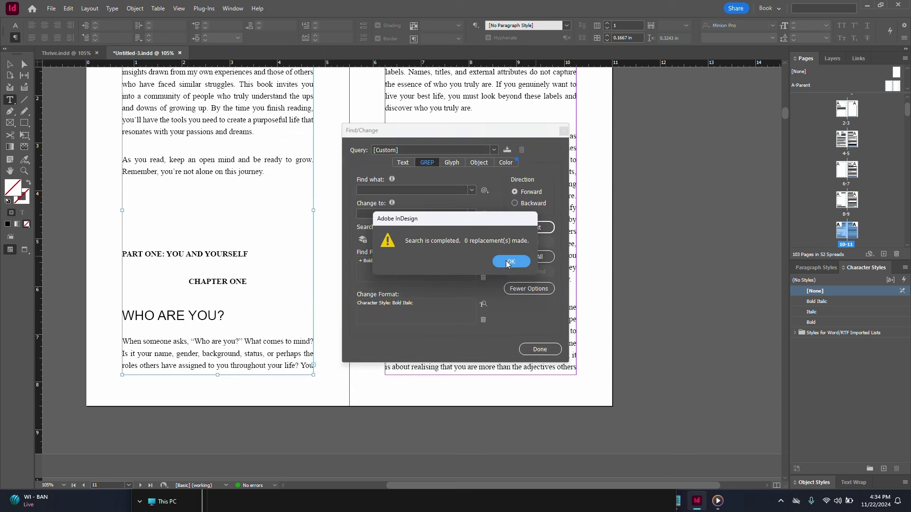
click(502, 261)
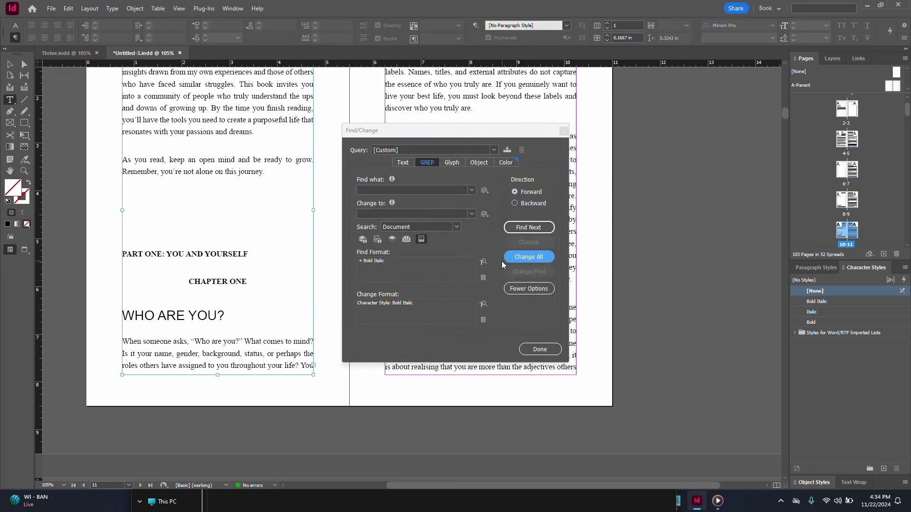
- Clear the Bold Italic find and change formats and close Find/Change
click(484, 320)
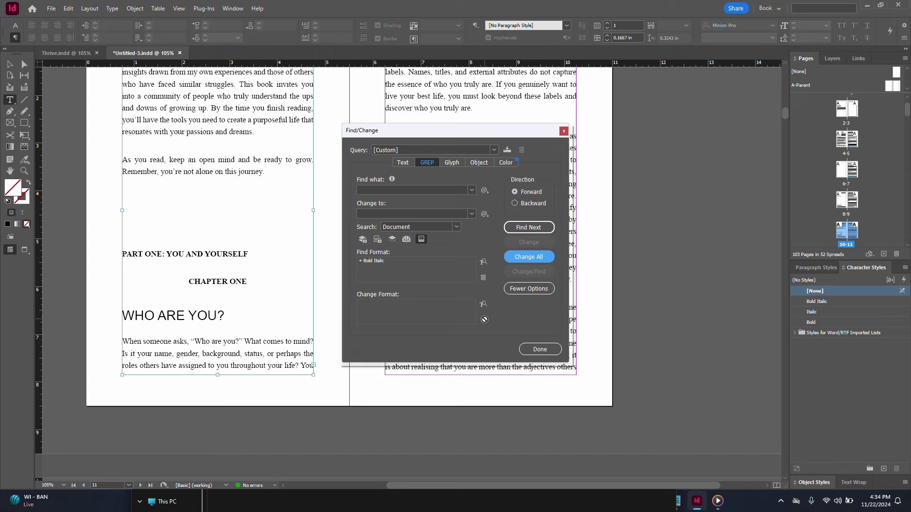
click(483, 277)
click(539, 349)
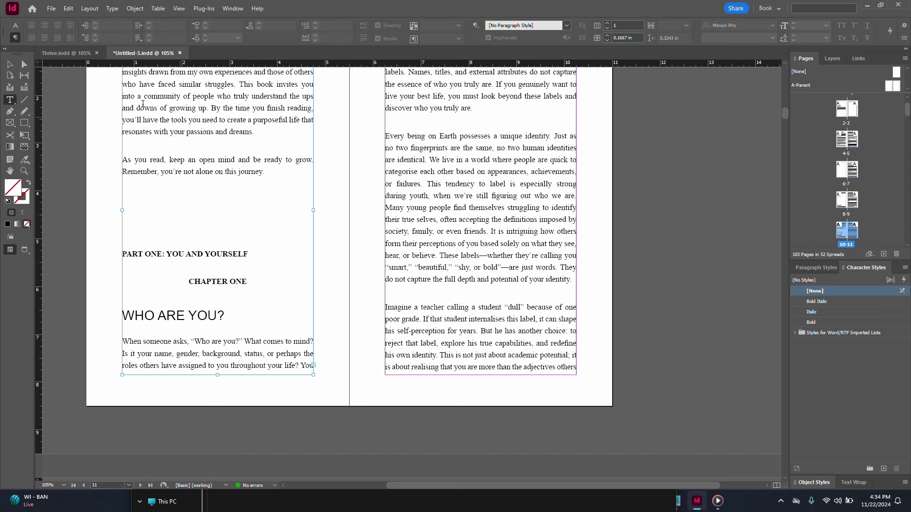
- Examine the line spacing and justification of the last paragraph on page 9, "Finding faith during my teenage years", up close
click(9, 65)
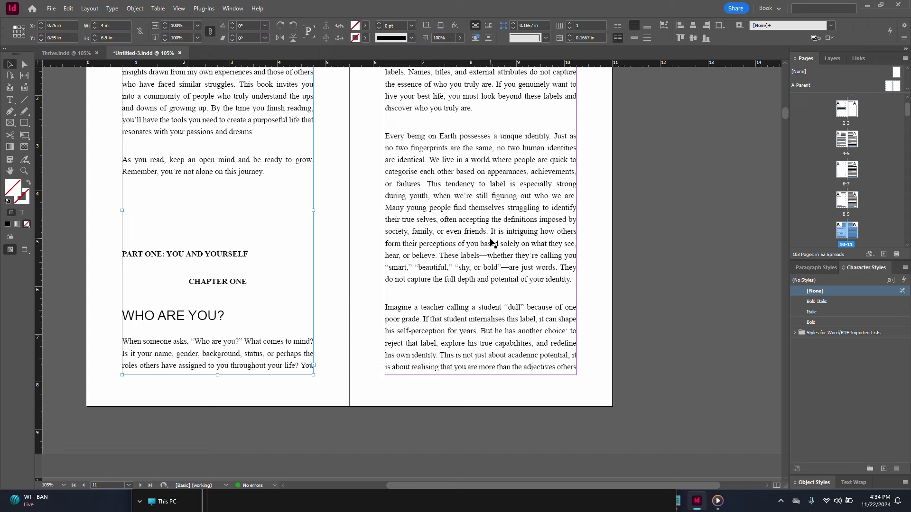
scroll(491, 243, up, 10)
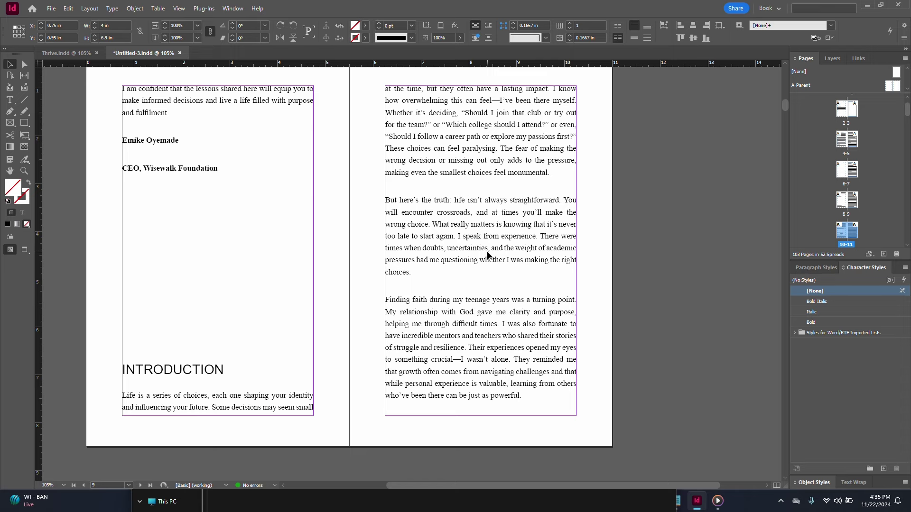
scroll(489, 256, down, 5)
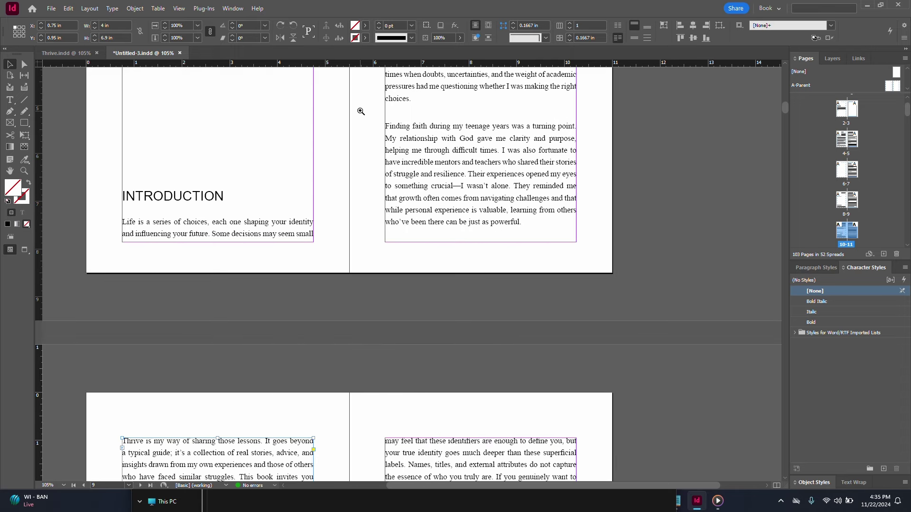
key(ctrl+space)
drag(614, 276, 359, 110)
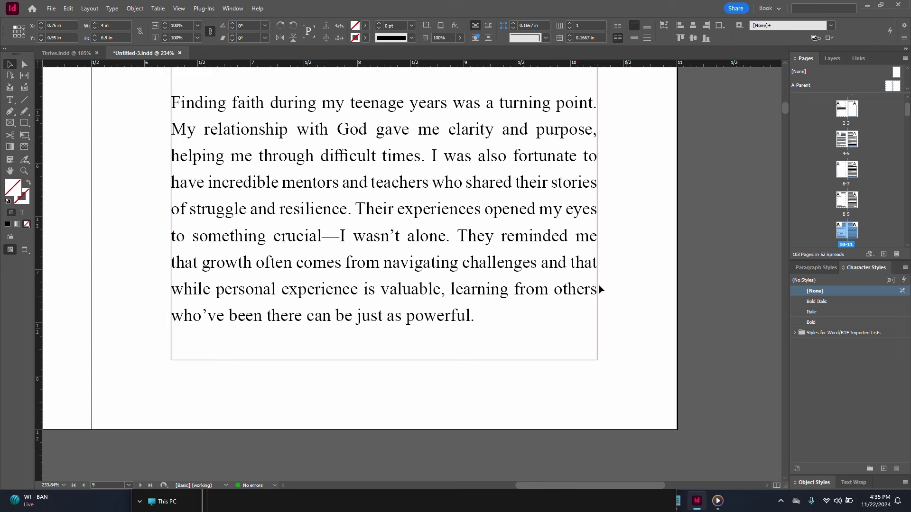
scroll(509, 270, up, 1)
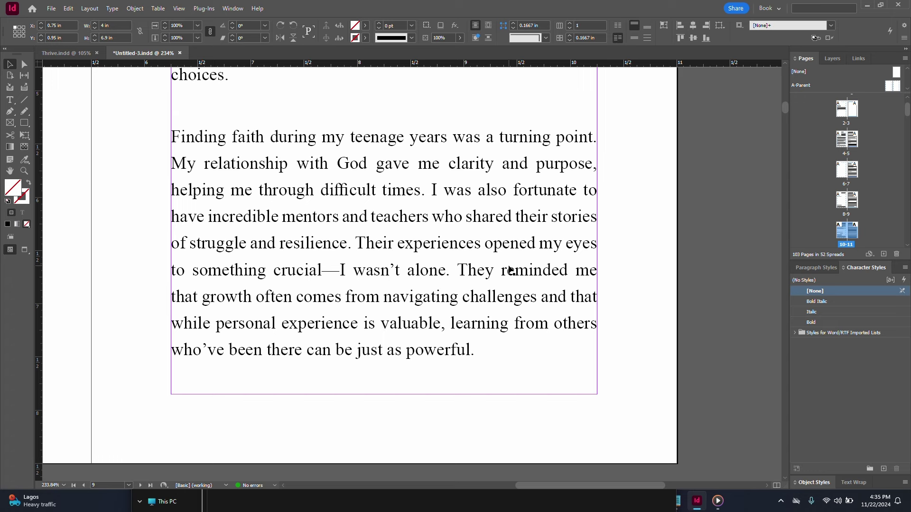
double_click(479, 359)
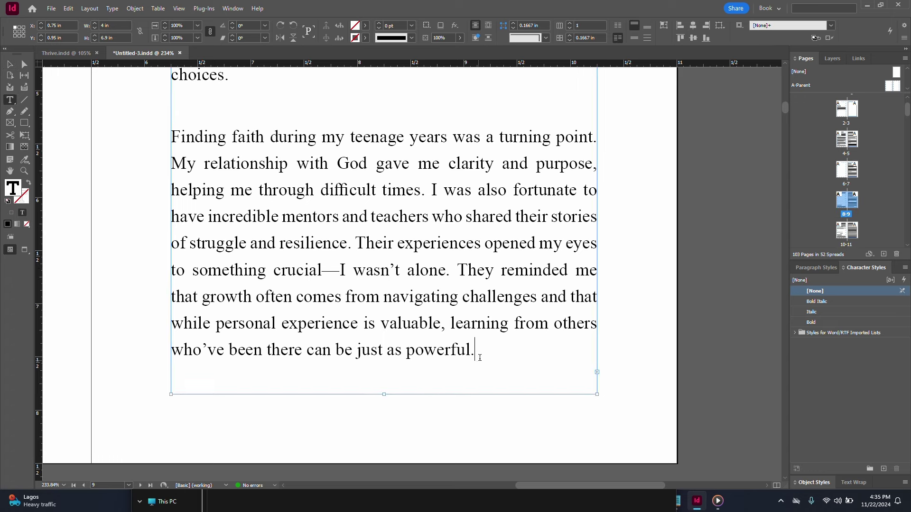
drag(479, 358, 165, 145)
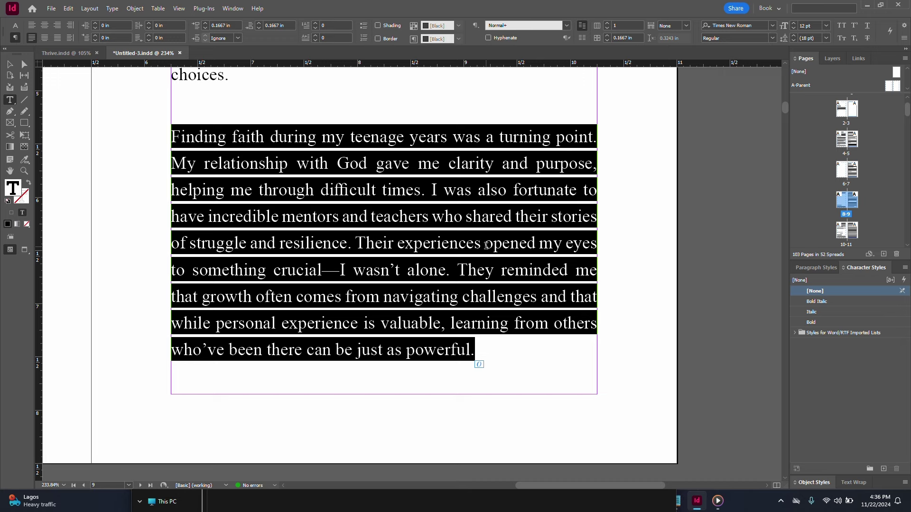
click(313, 203)
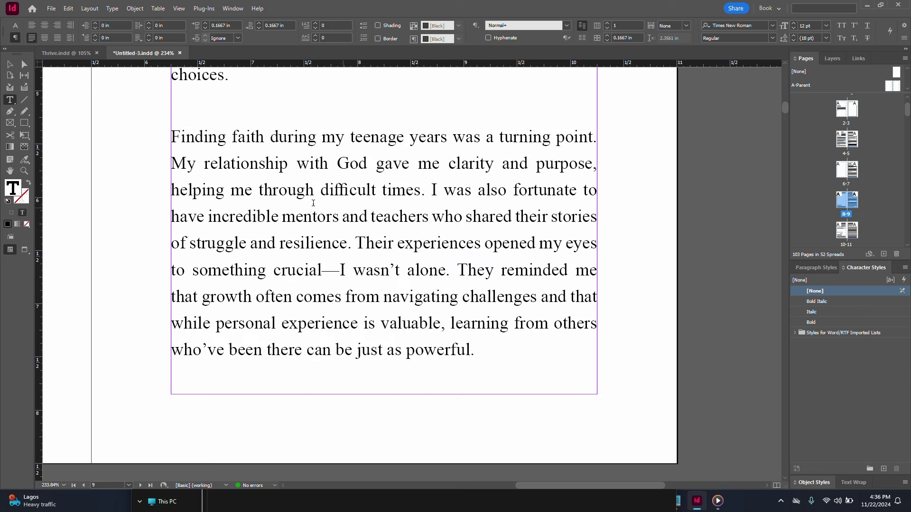
drag(171, 136, 499, 338)
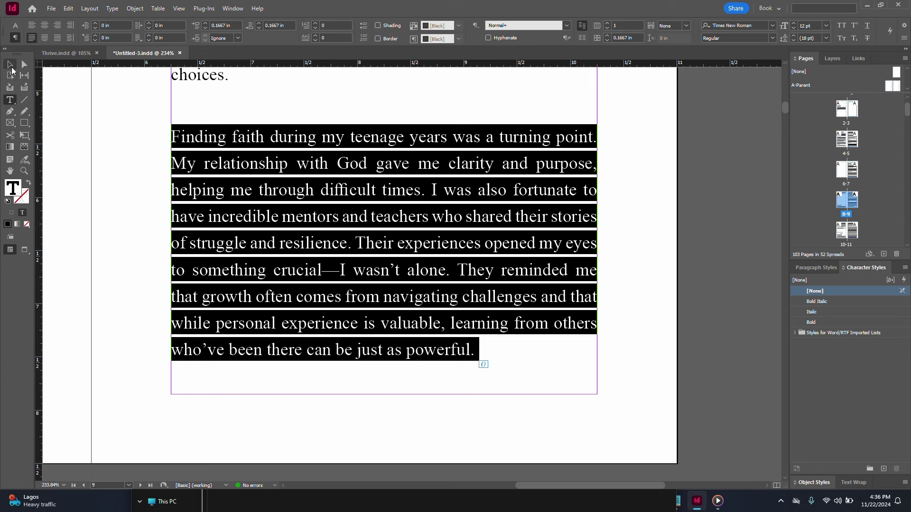
click(12, 69)
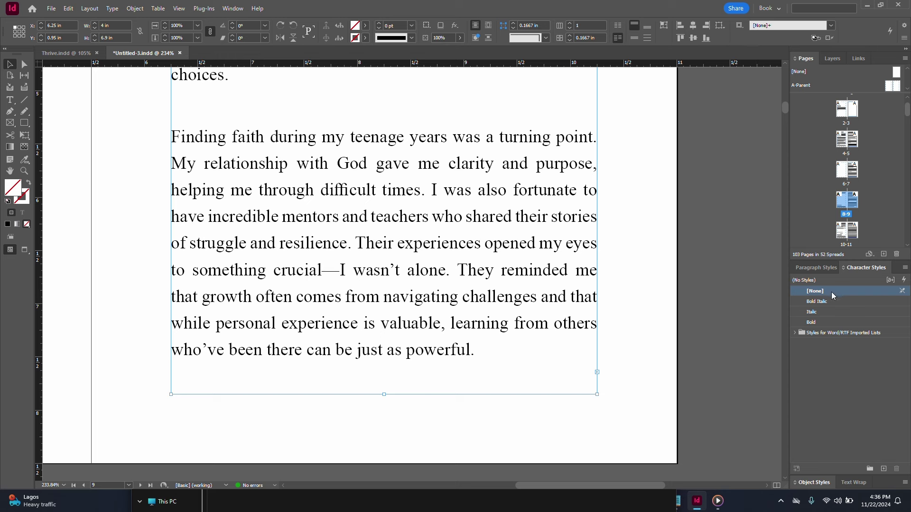
- Check the available paragraph and character styles and the formatting used by the "Finding faith" paragraph
click(822, 269)
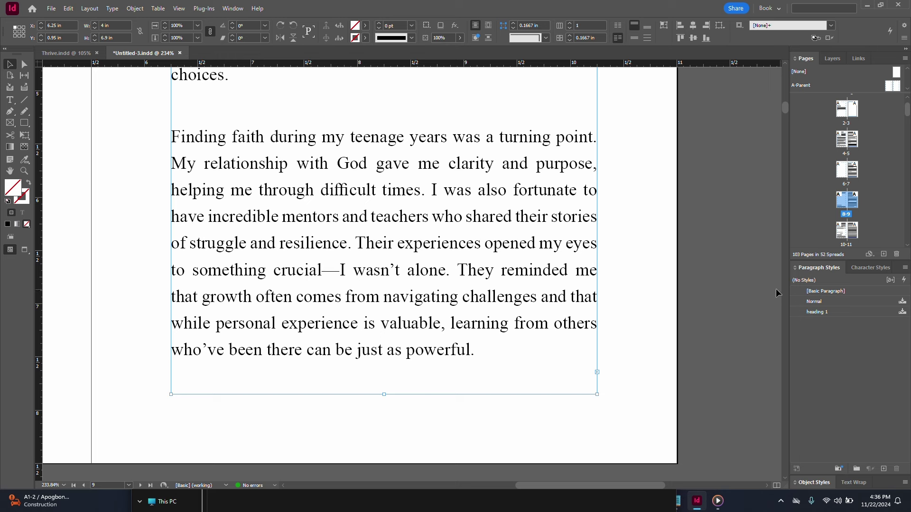
click(714, 249)
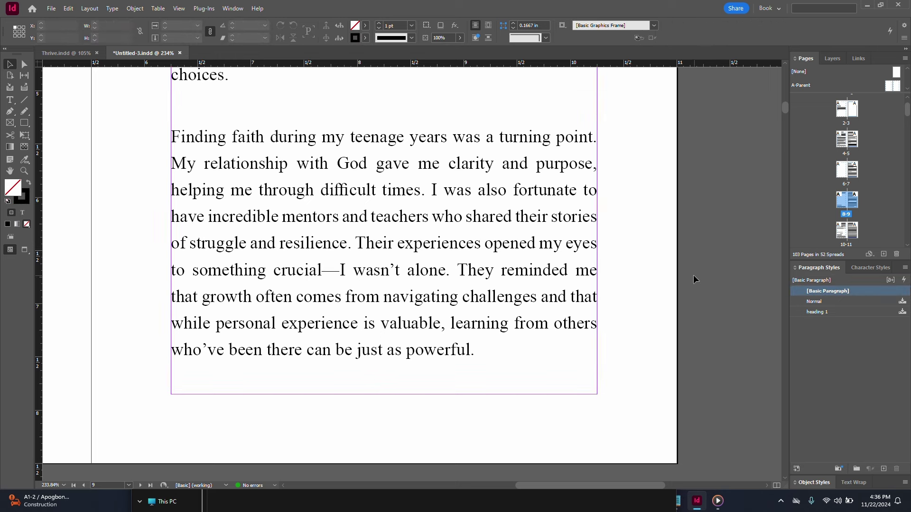
double_click(457, 222)
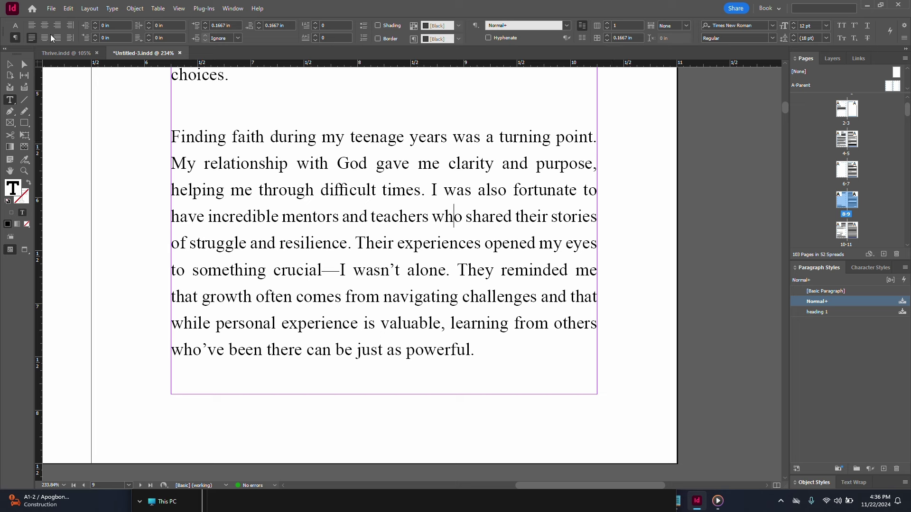
click(16, 28)
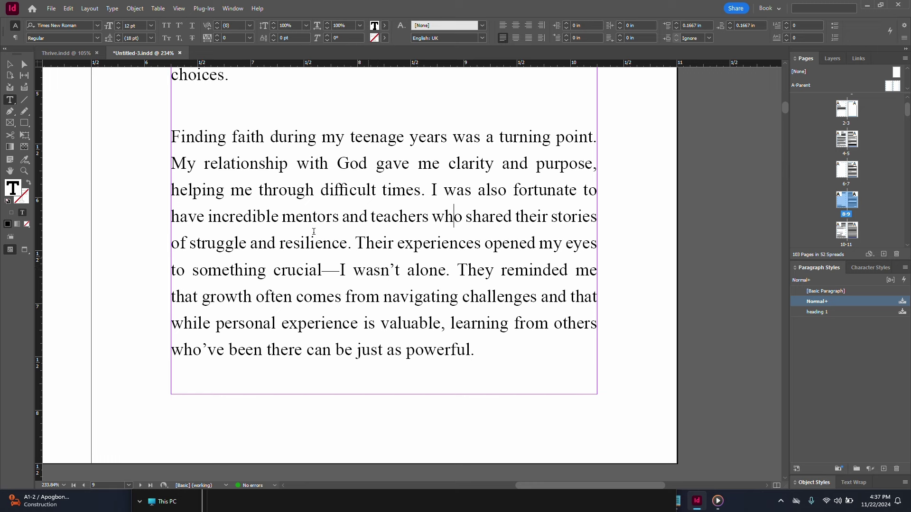
key(Escape)
click(728, 193)
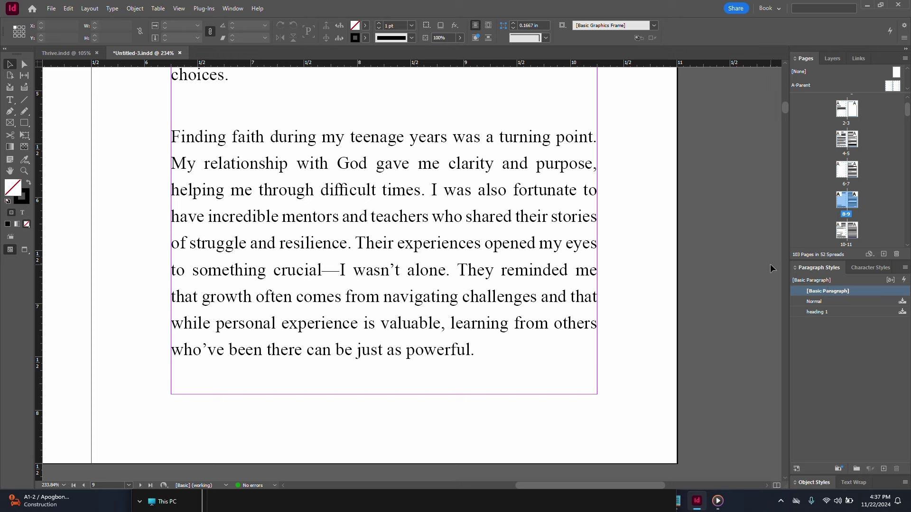
click(871, 272)
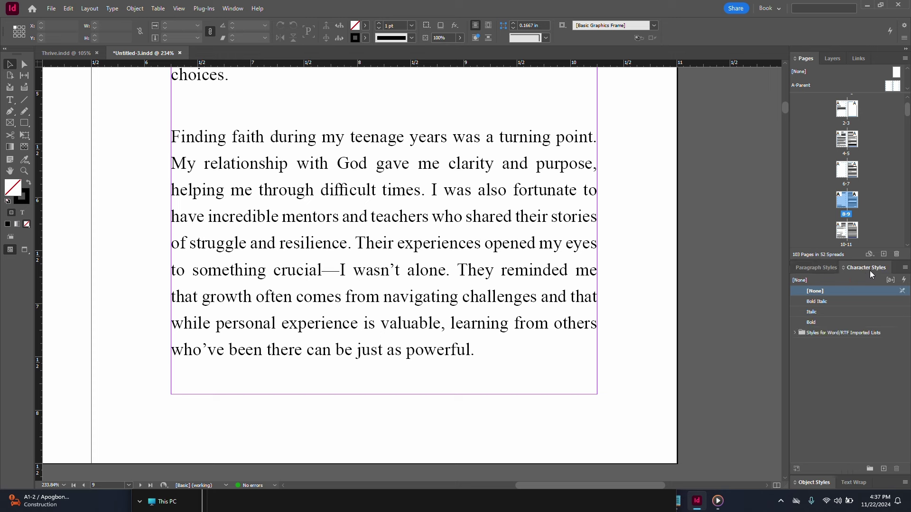
- Start a new paragraph style with nothing selected and name it Body Text
click(820, 267)
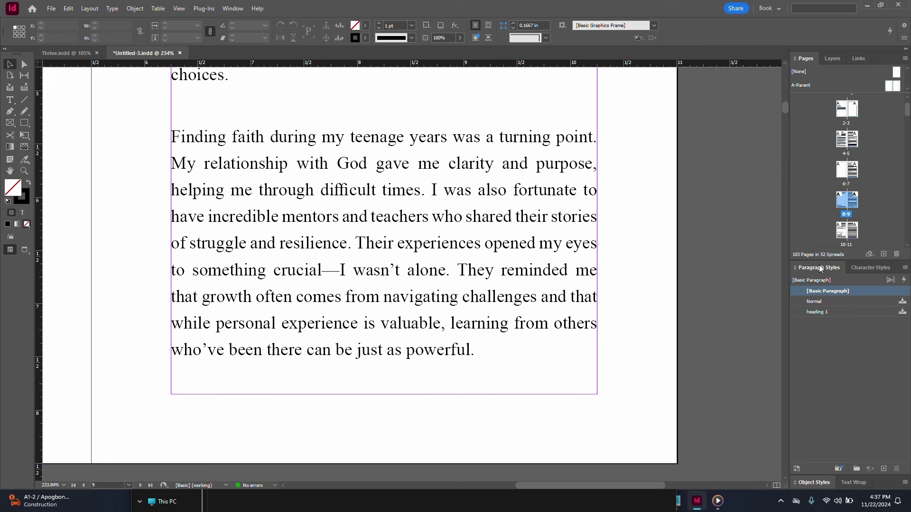
click(905, 268)
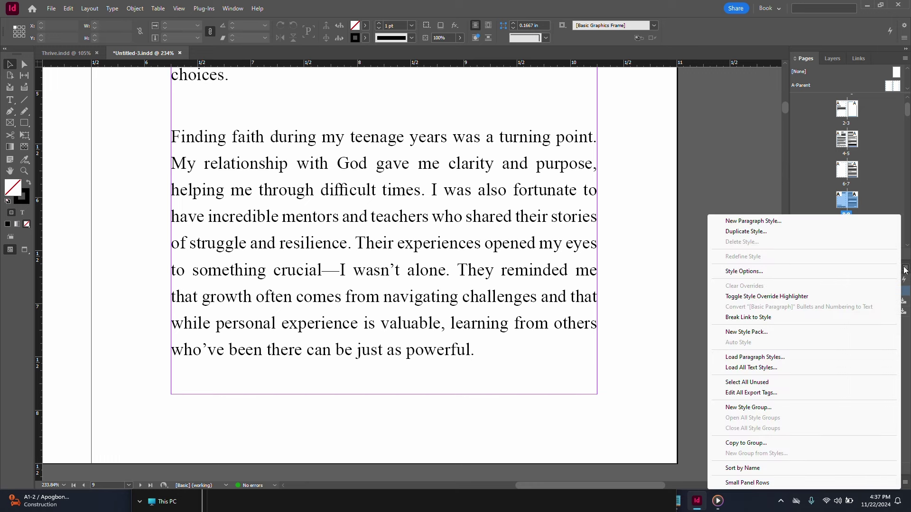
click(805, 224)
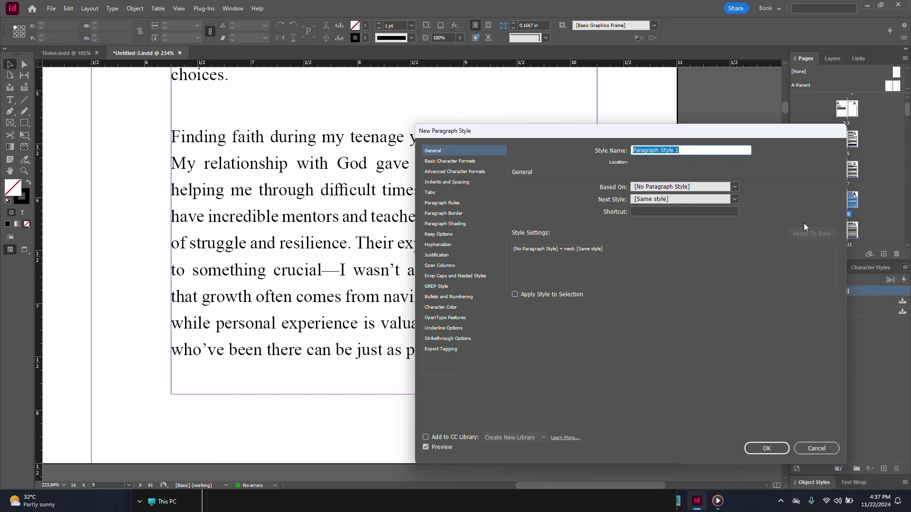
text(Body Text)
- Set the Body Text style's basic character formats to the Adobe Caslon Pro font family with 16 pt leading
click(465, 163)
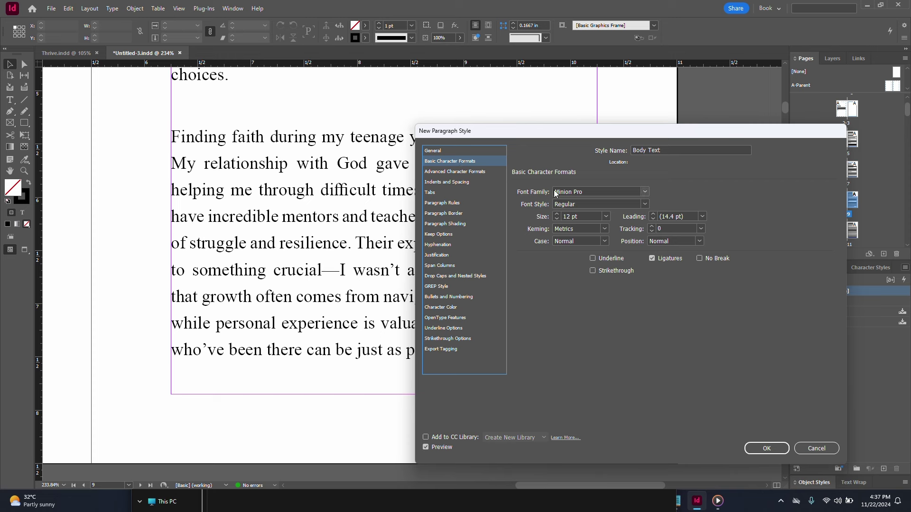
click(596, 192)
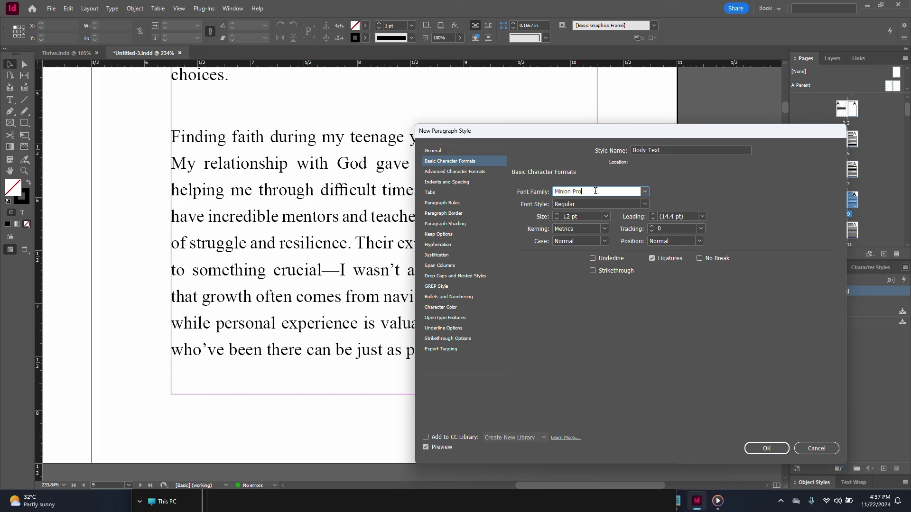
key(ctrl+a)
text(Adobe)
key(Tab)
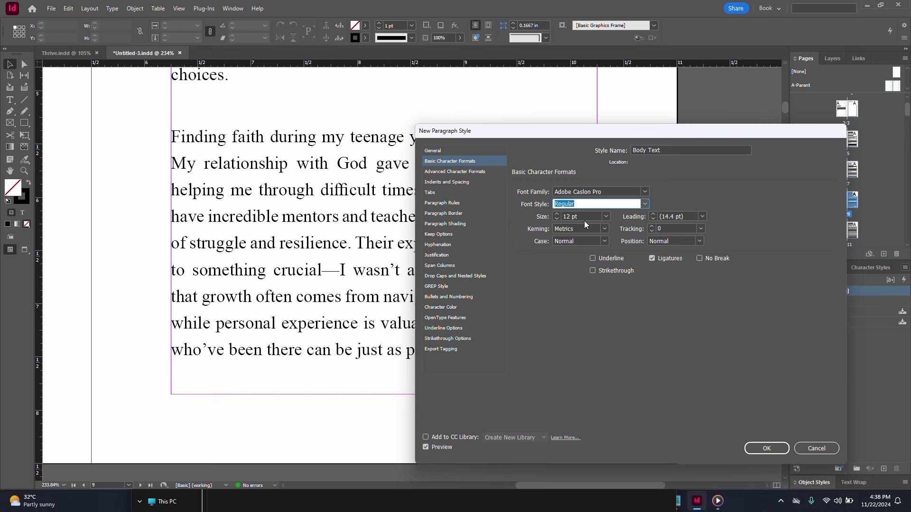
click(703, 216)
click(681, 307)
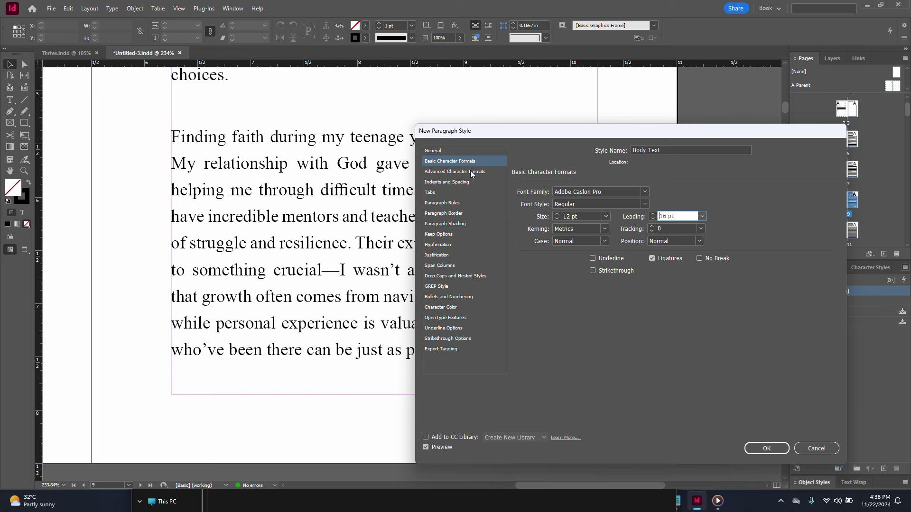
- Finish creating the Body Text style with Left Justify alignment and save the document
click(460, 183)
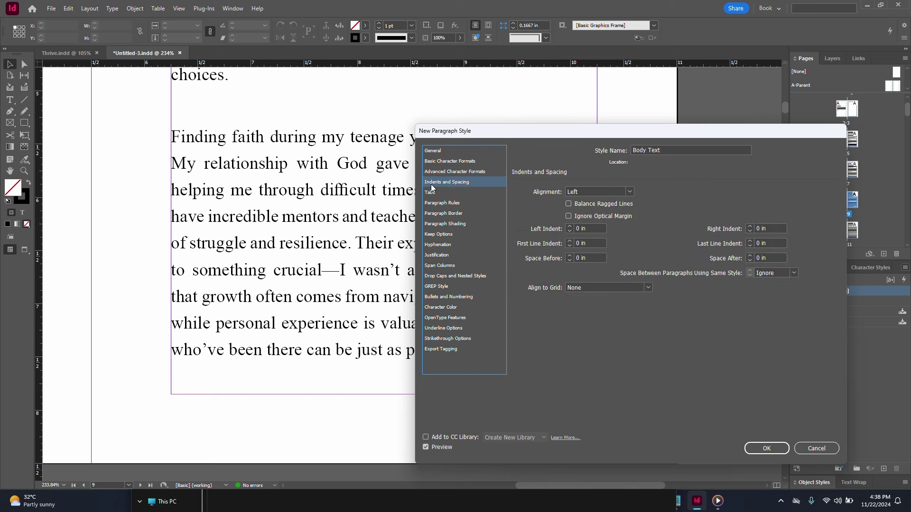
click(631, 191)
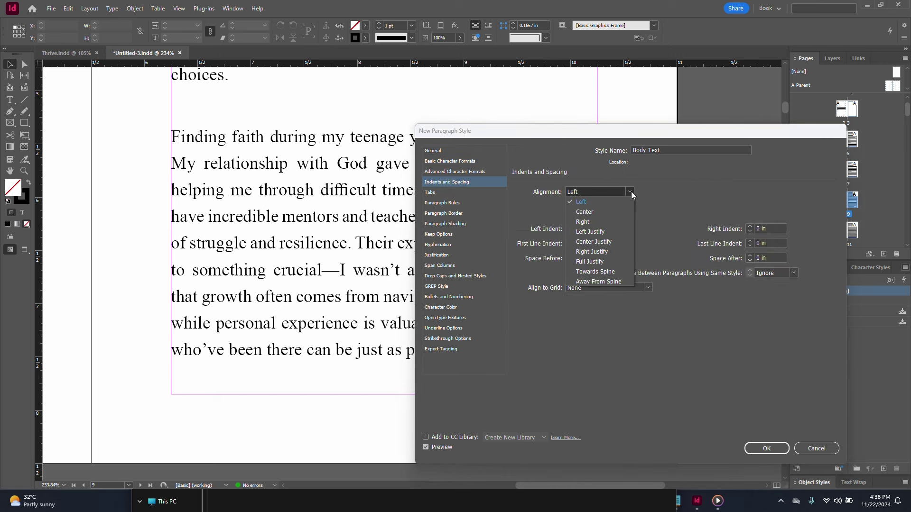
click(605, 233)
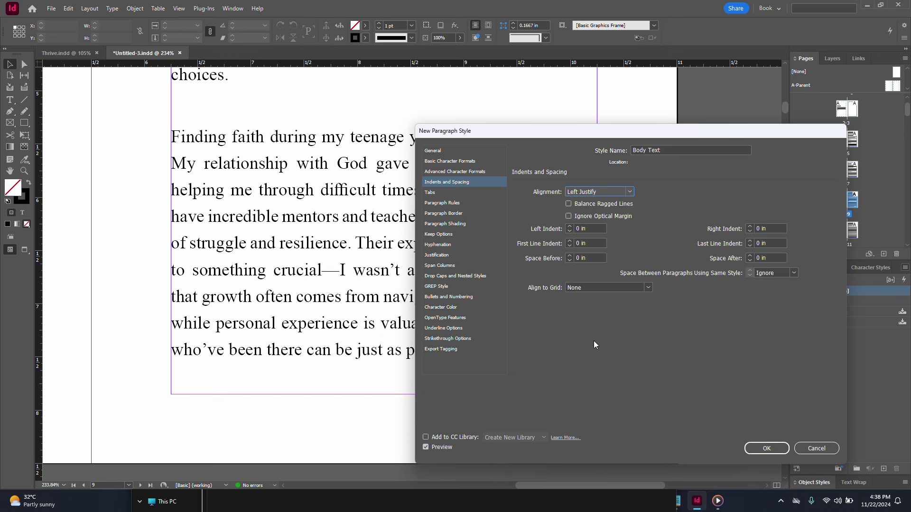
click(755, 450)
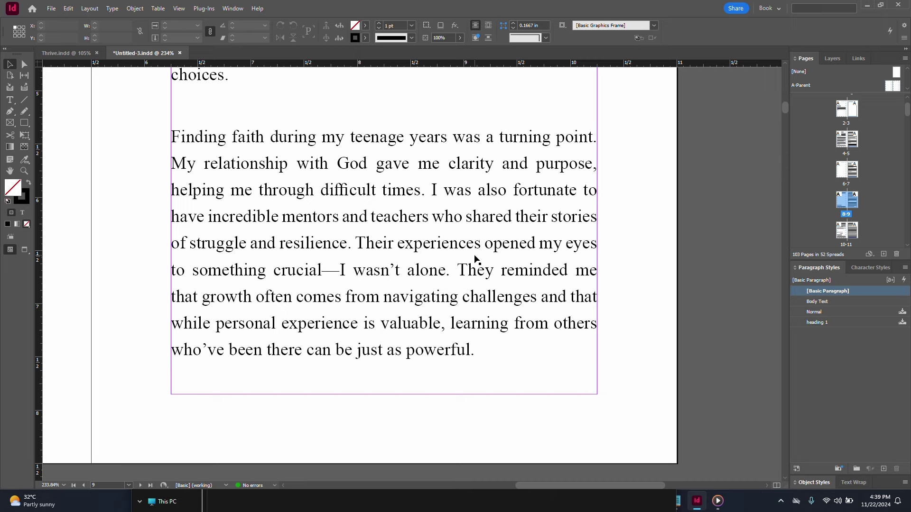
key(ctrl+alt+0)
drag(268, 290, 406, 286)
key(ctrl+s)
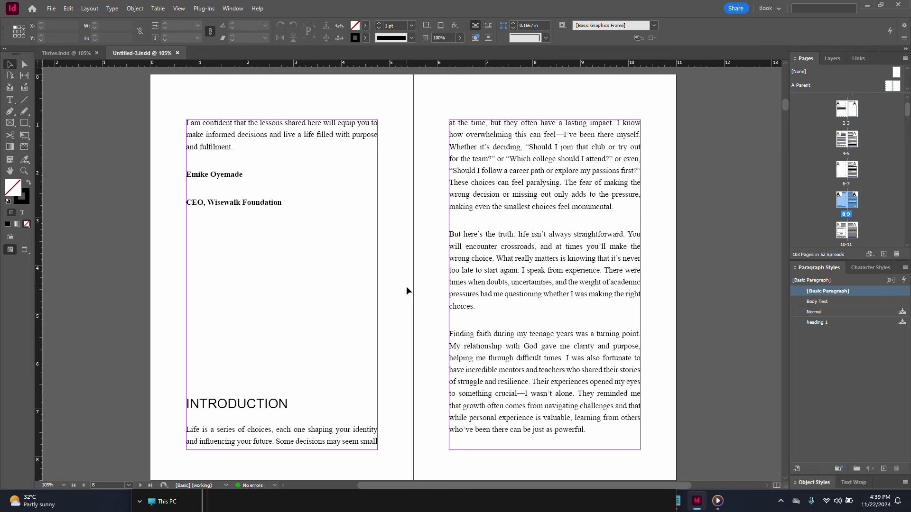
- Check which paragraph style and overrides the body paragraphs under FOREWORD on page 7 use
drag(787, 108, 787, 75)
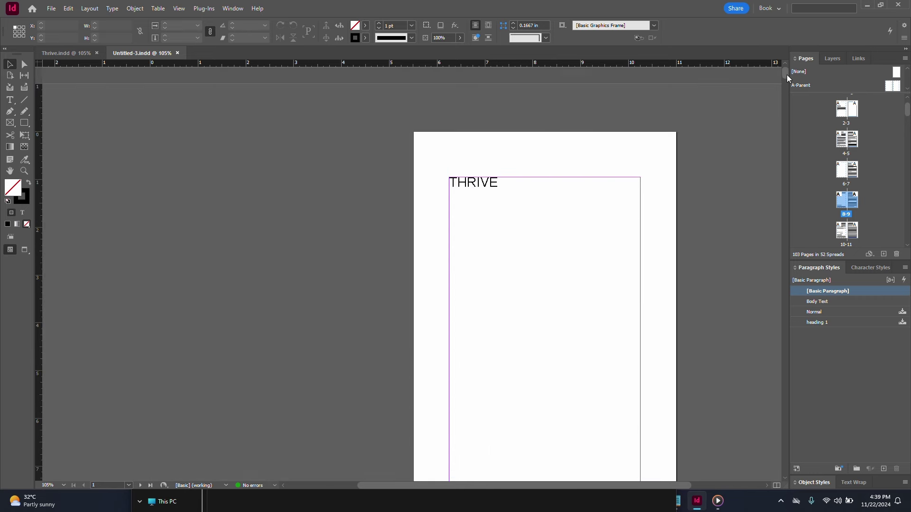
scroll(602, 234, down, 15)
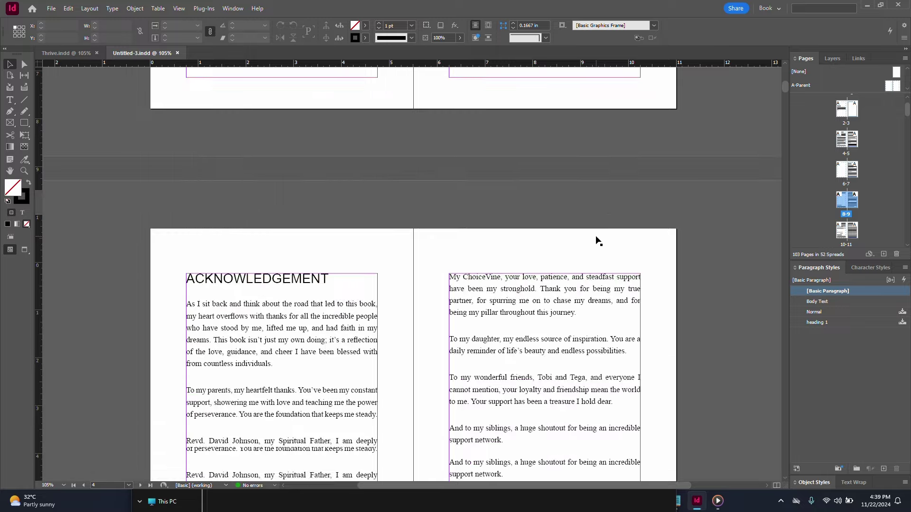
scroll(598, 241, down, 10)
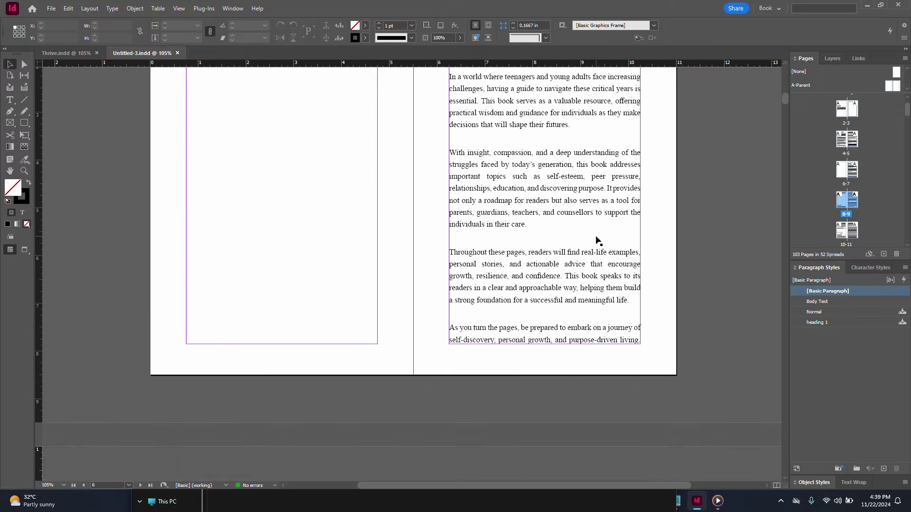
scroll(598, 241, up, 2)
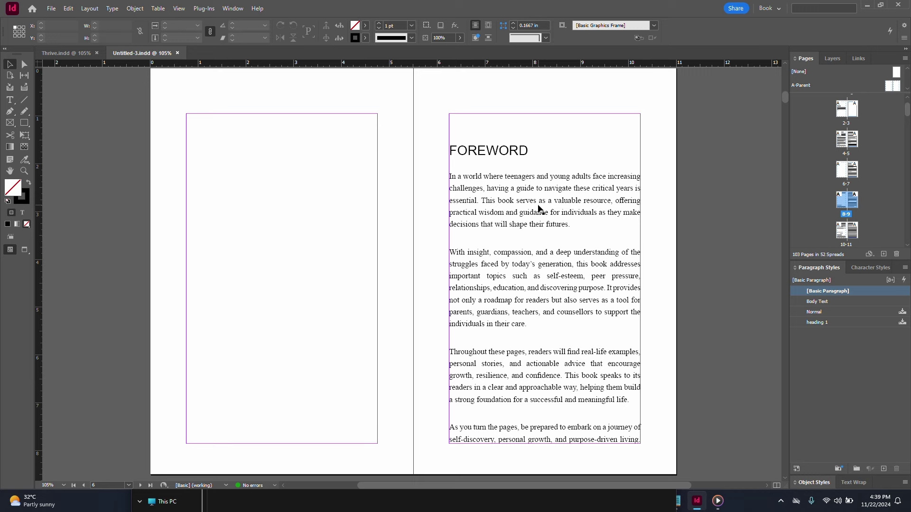
key(ctrl+space)
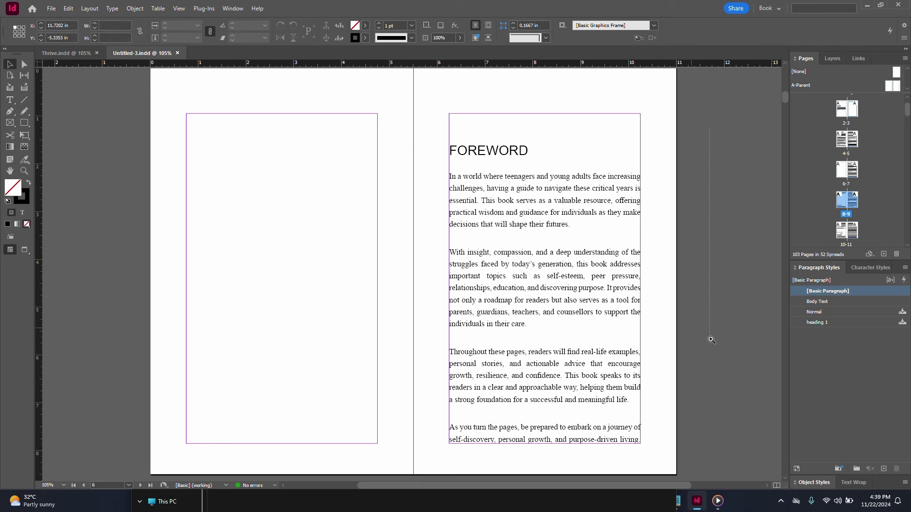
drag(407, 128, 669, 335)
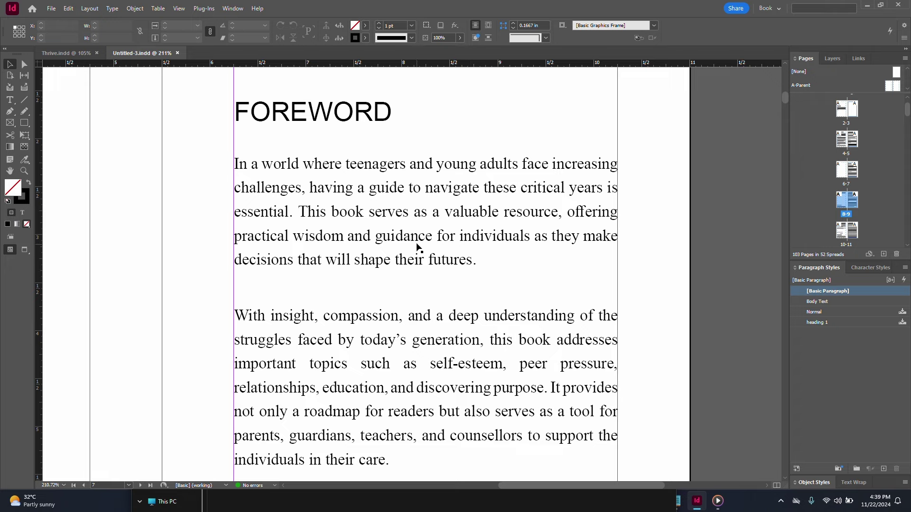
double_click(406, 195)
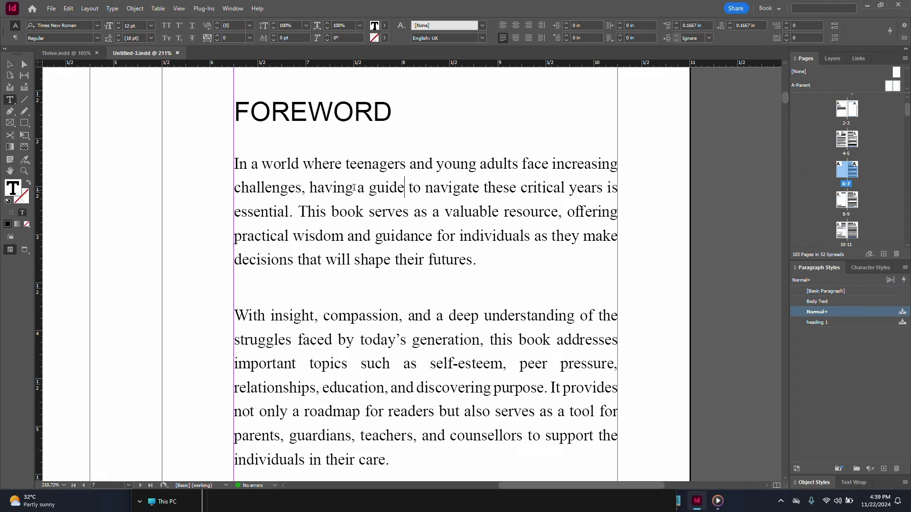
drag(335, 165, 398, 237)
click(433, 211)
drag(357, 175, 403, 237)
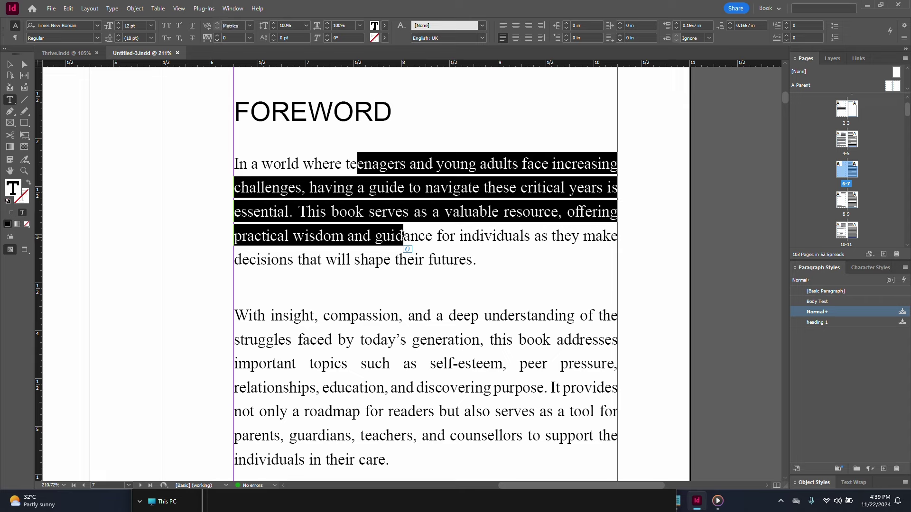
drag(340, 317, 380, 400)
click(373, 365)
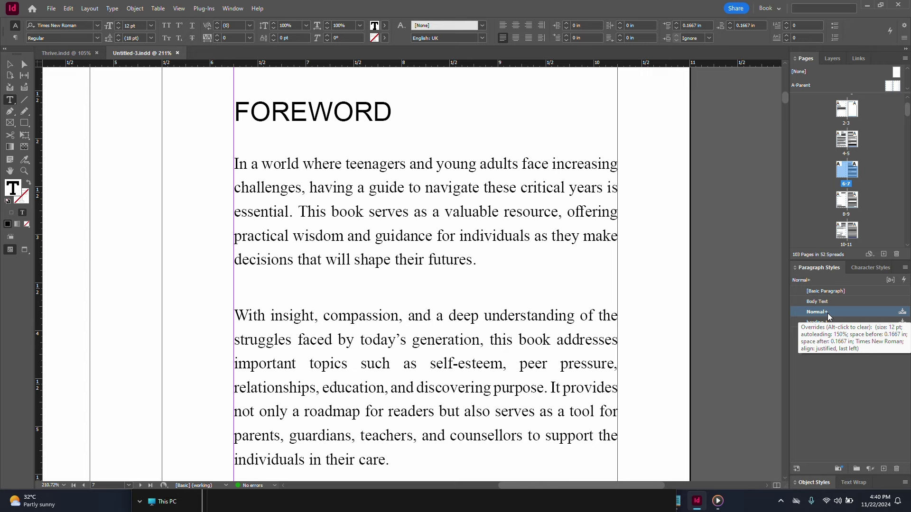
click(9, 66)
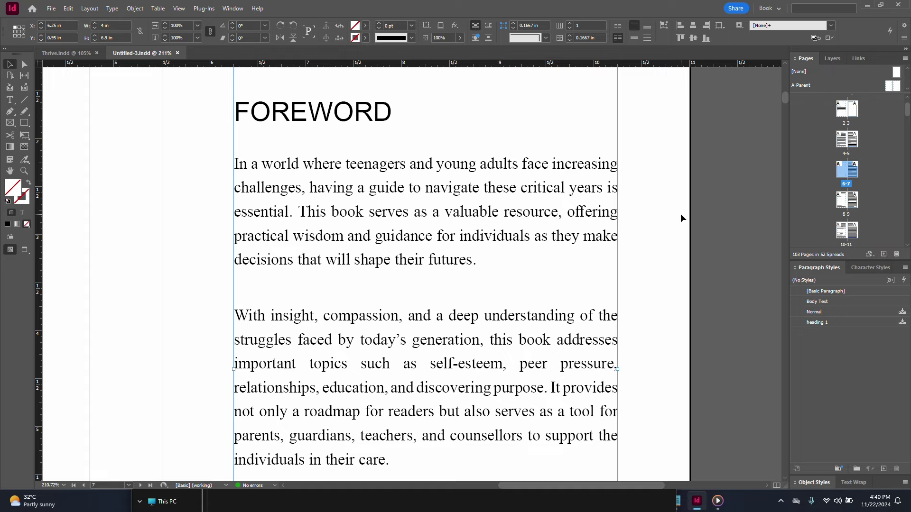
key(ctrl+alt+0)
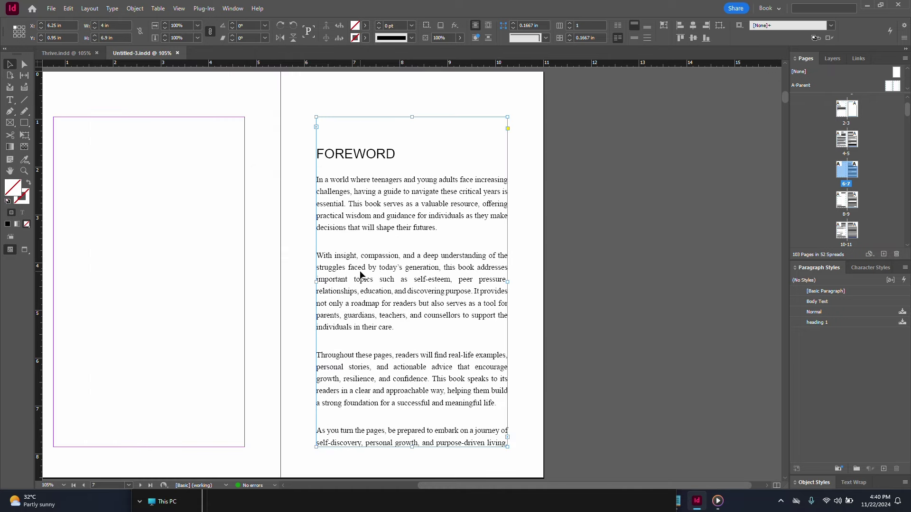
click(695, 232)
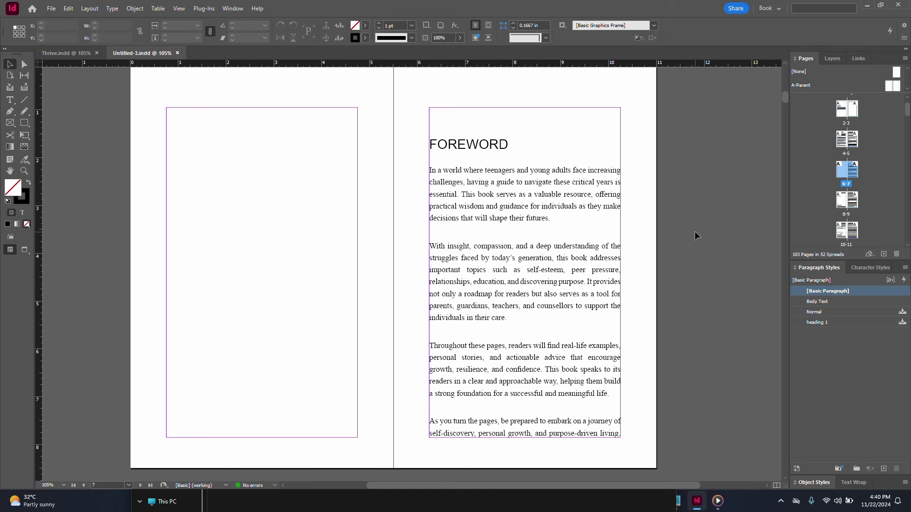
- Set up a GREP Find/Change query that finds text with the Normal paragraph style
key(ctrl+f)
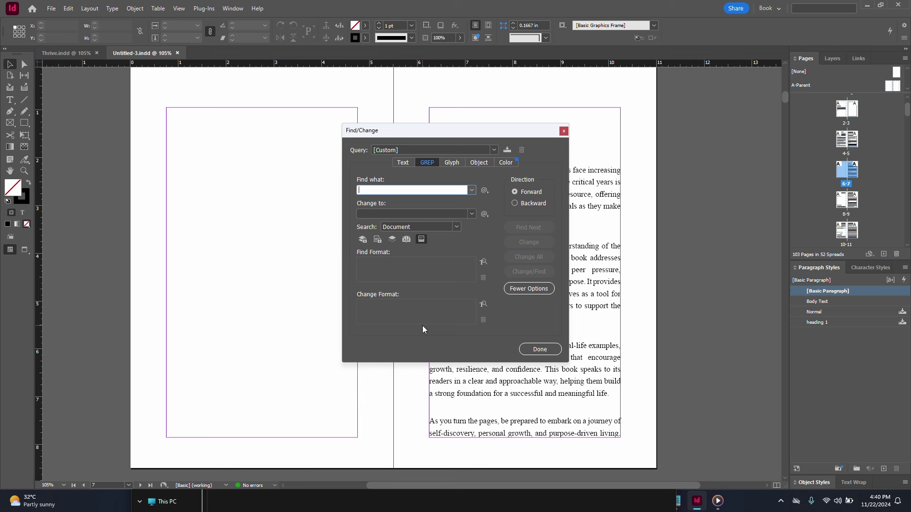
click(482, 264)
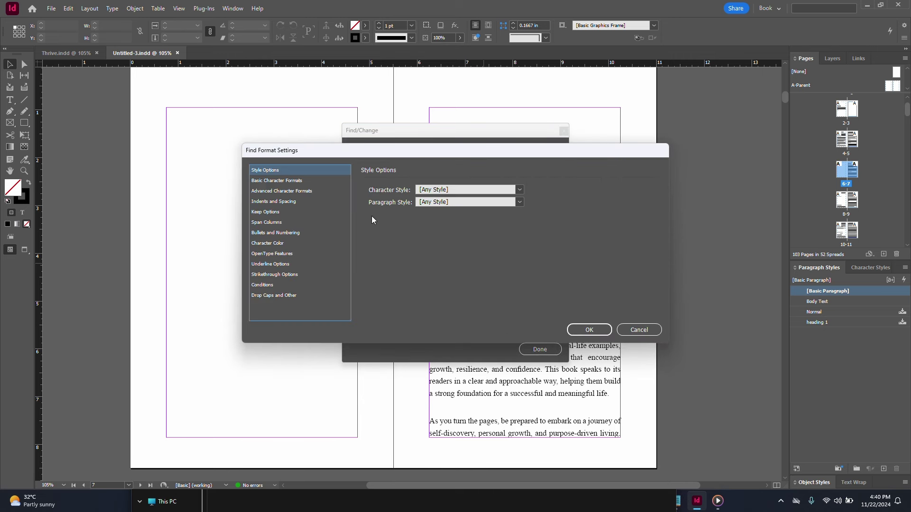
click(470, 204)
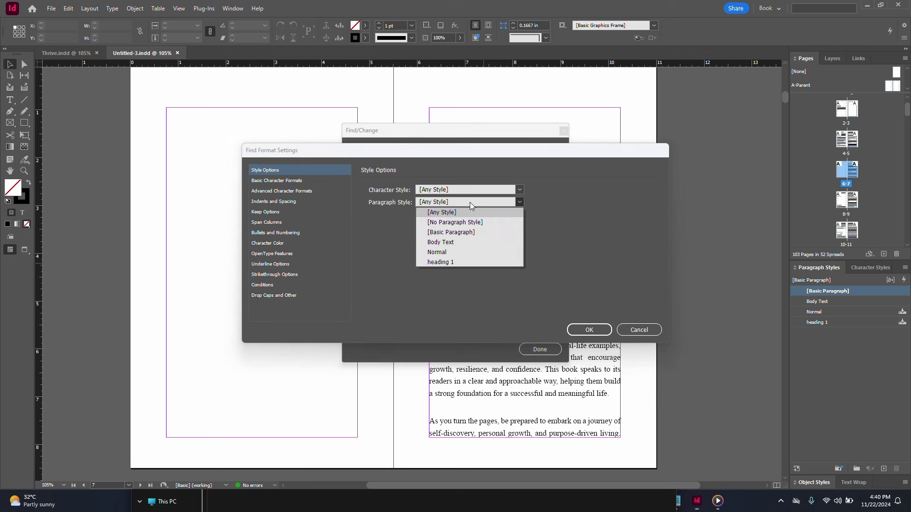
click(440, 252)
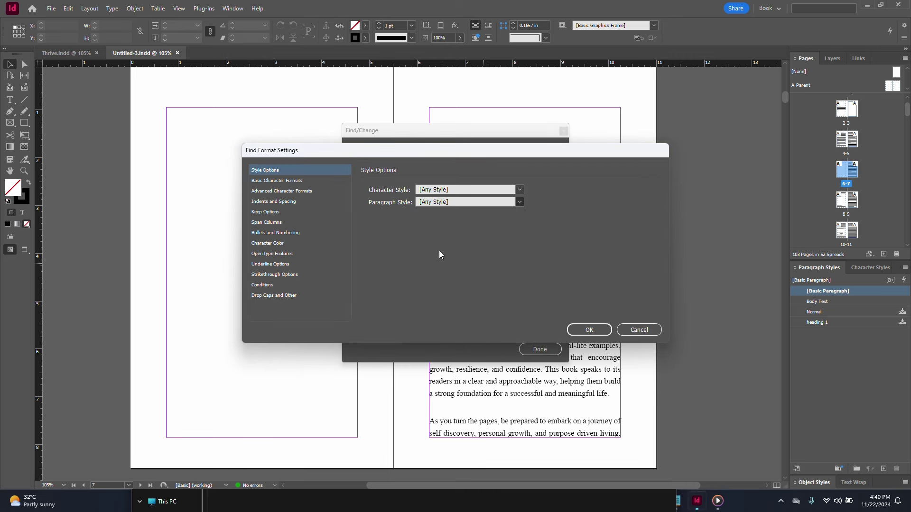
click(589, 328)
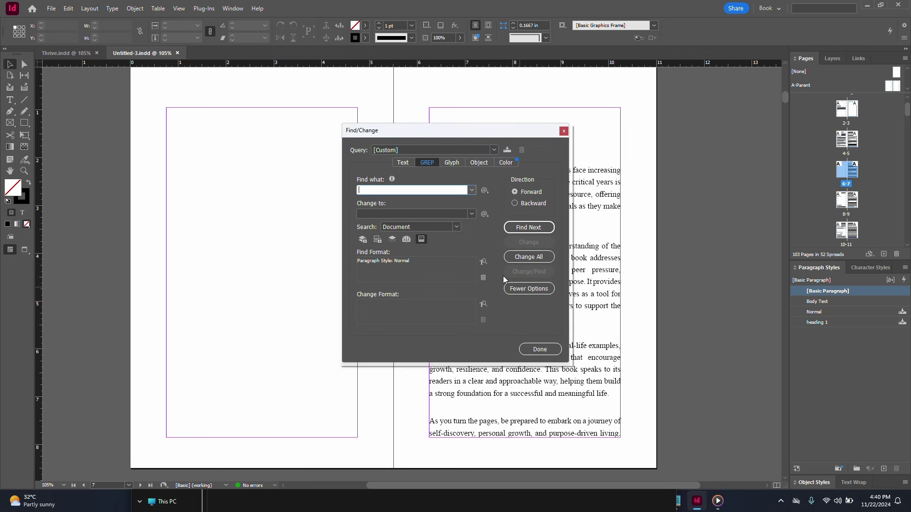
- Set the change format to the Body Text paragraph style and replace all matches in the document
click(484, 305)
click(465, 201)
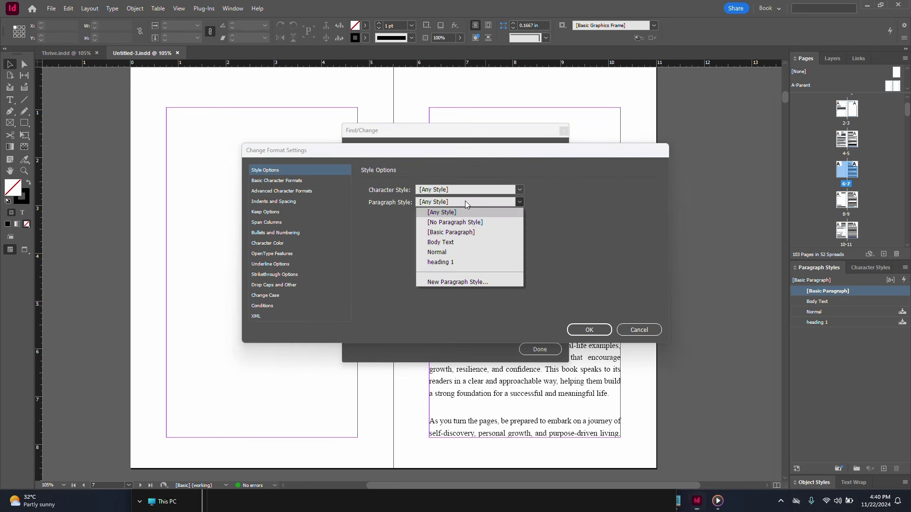
click(457, 240)
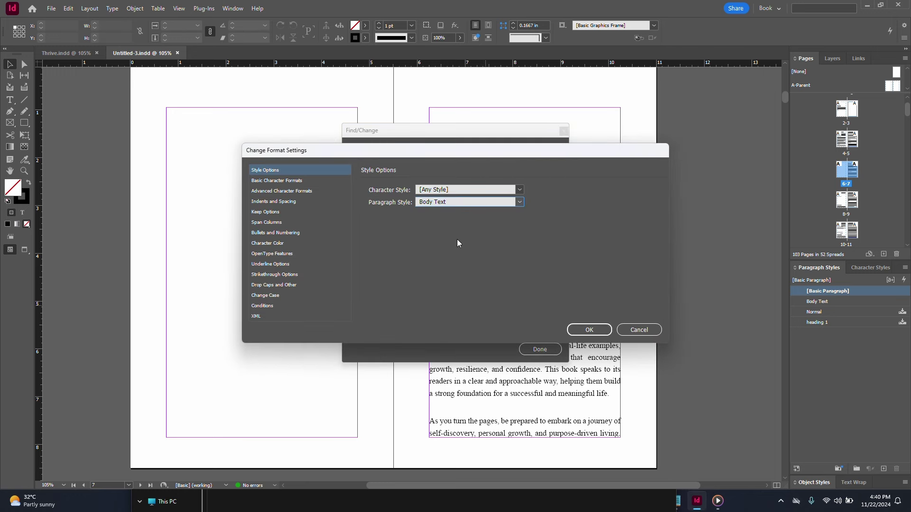
click(589, 330)
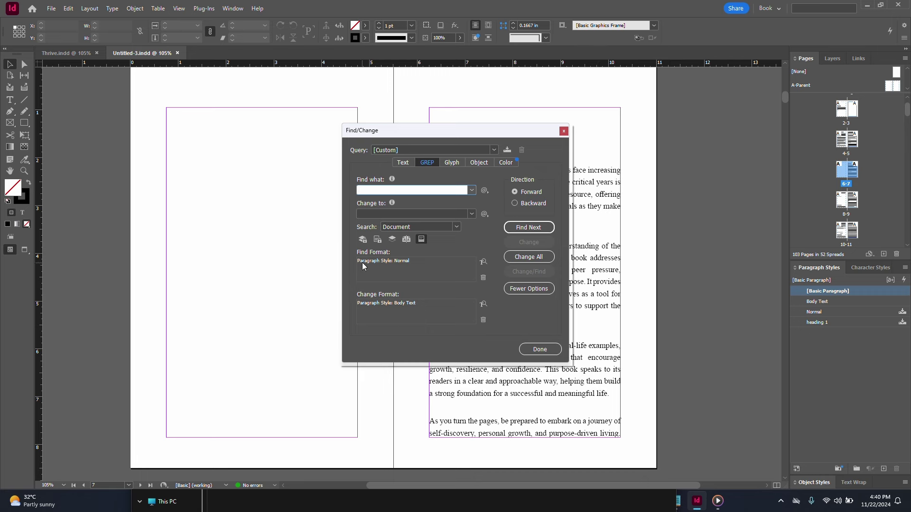
click(522, 257)
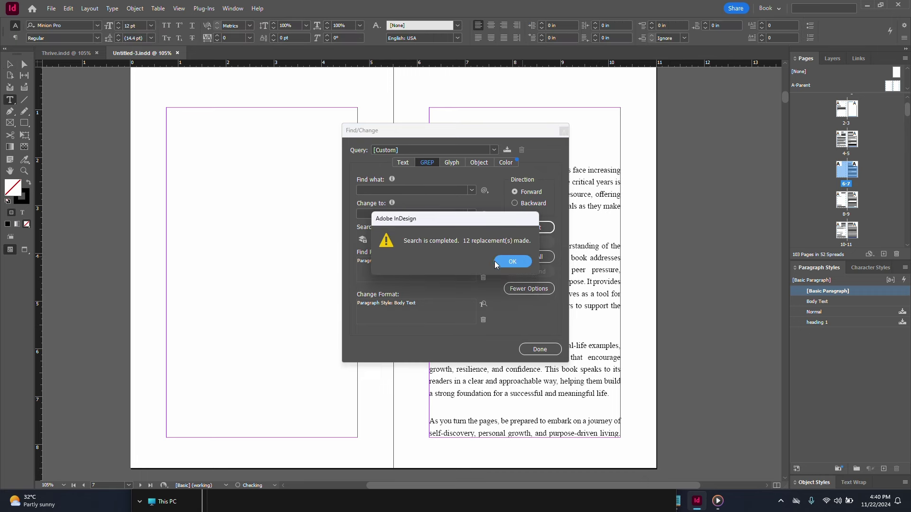
click(502, 260)
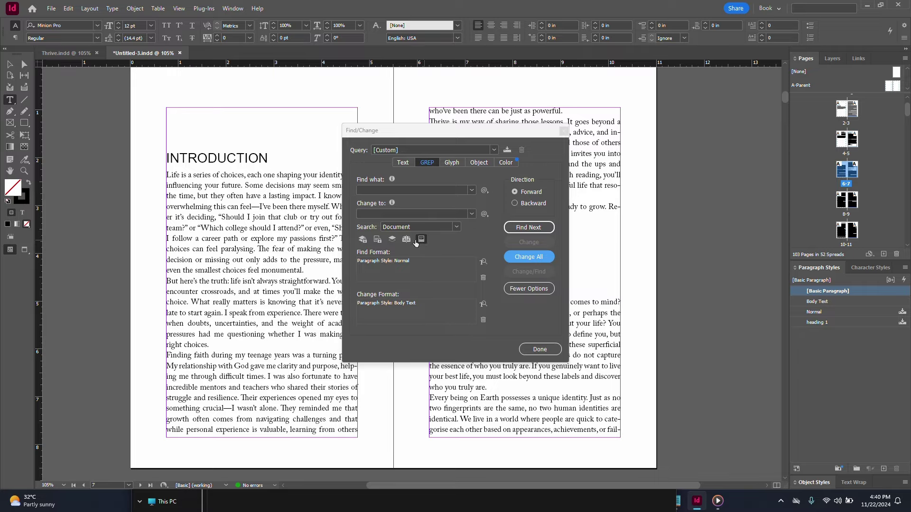
click(540, 350)
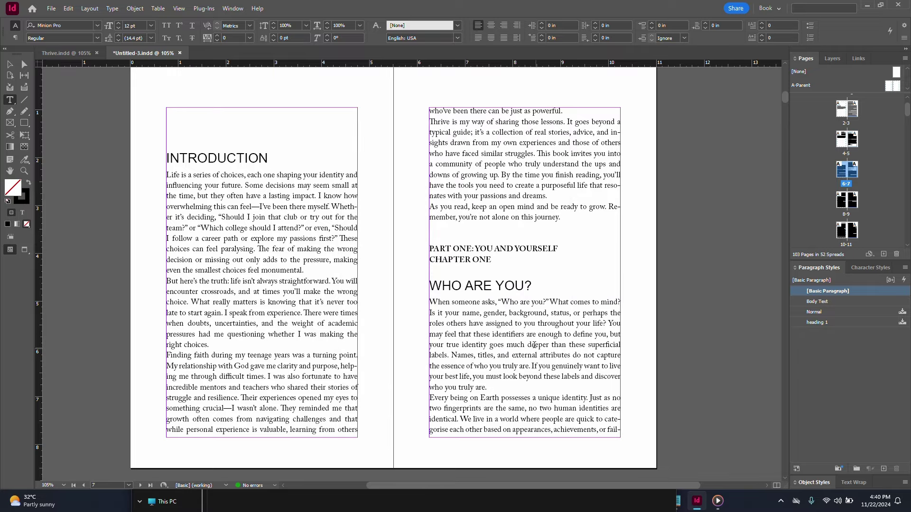
- Review the restyled pages and check the paragraph styles of the "BUILDING THE RIGHT ESTEEM" heading and its body paragraphs
key(v)
scroll(475, 332, down, 15)
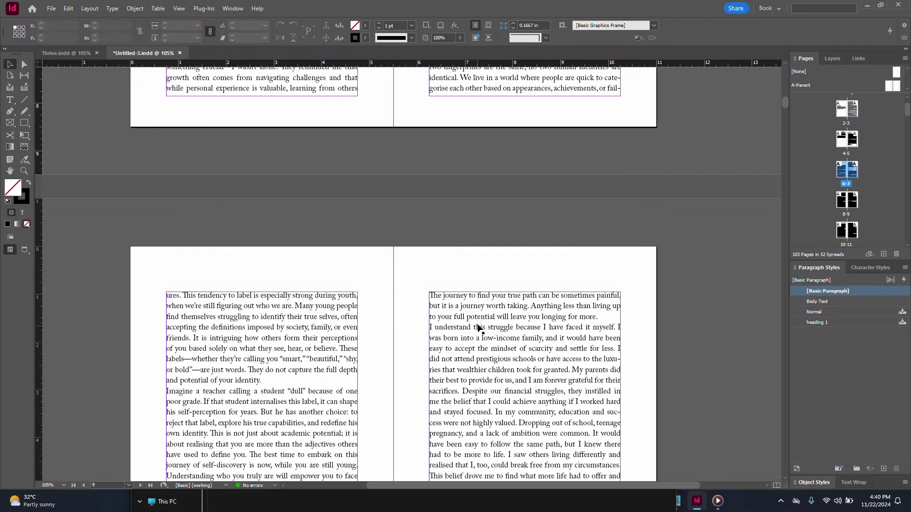
scroll(479, 322, down, 15)
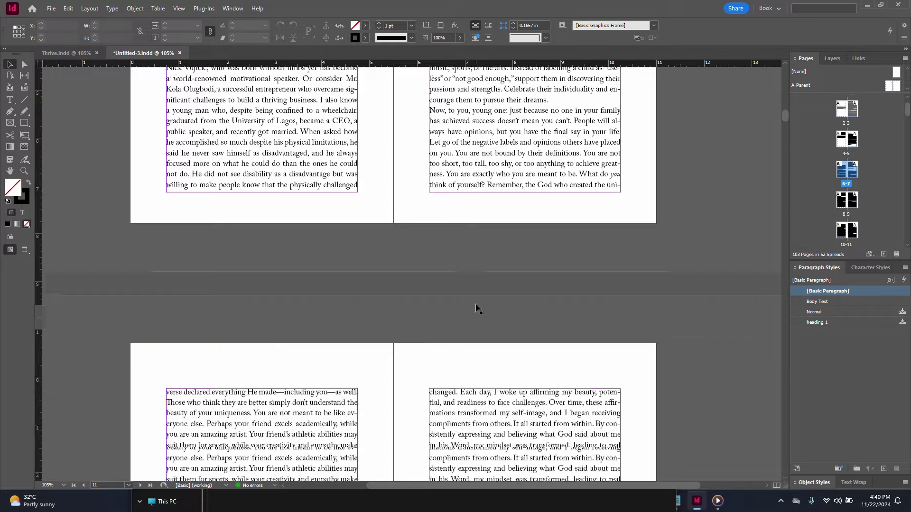
scroll(479, 268, down, 2)
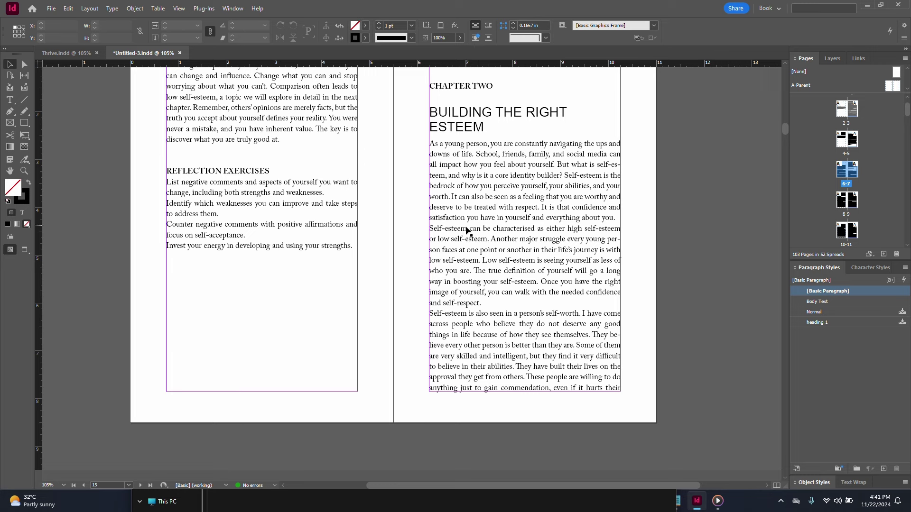
double_click(486, 182)
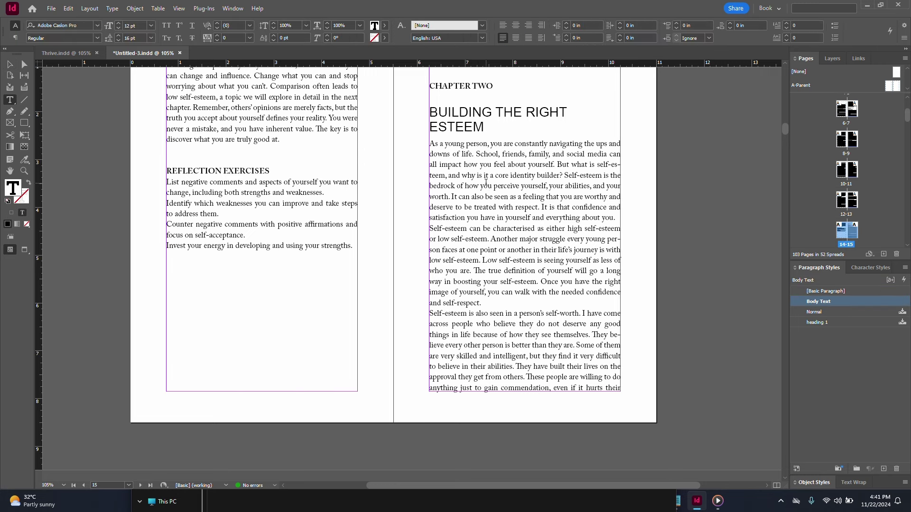
drag(468, 113, 467, 126)
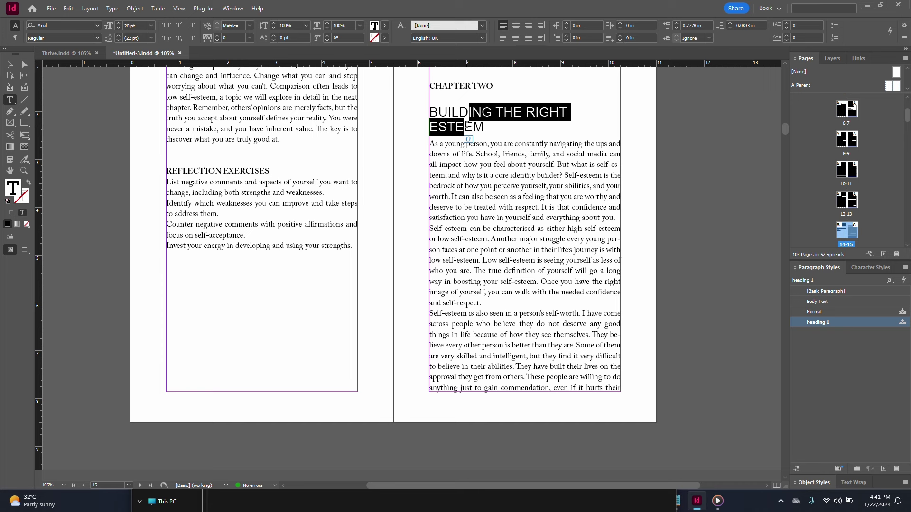
click(469, 112)
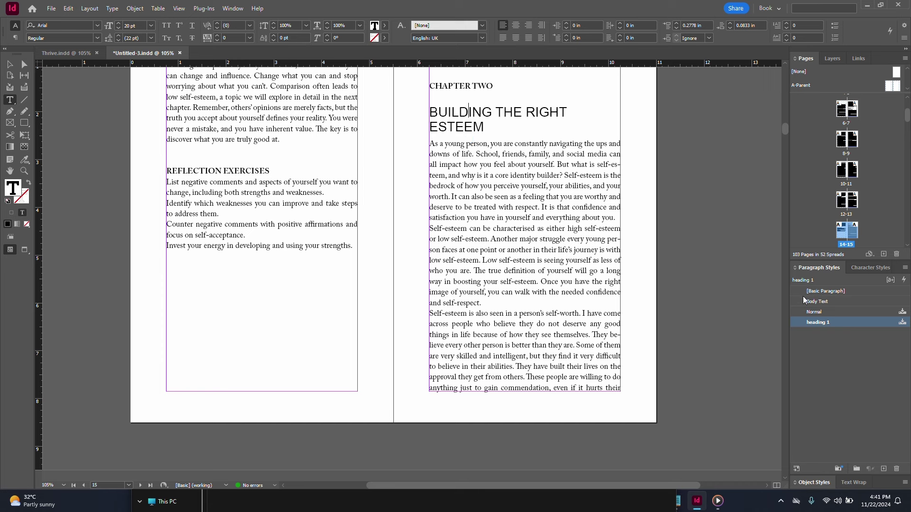
click(489, 237)
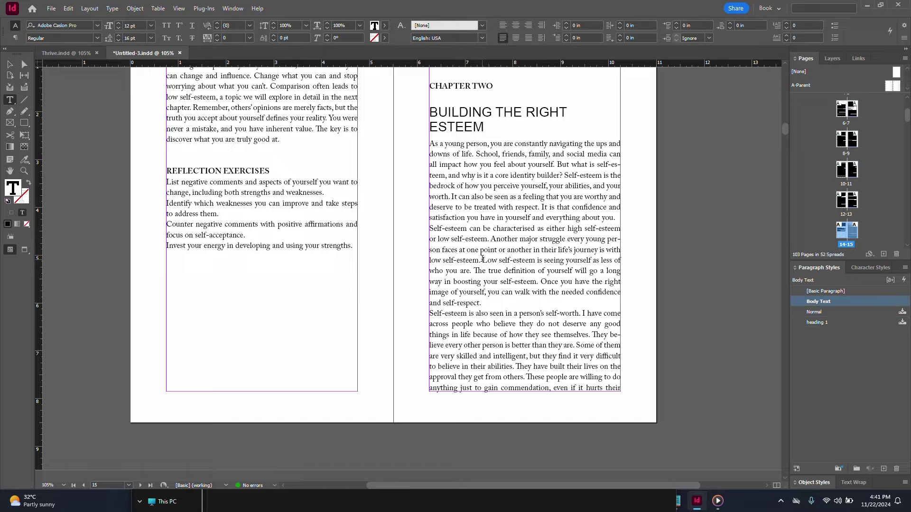
- Review the restyled body paragraphs from Chapter Two through page 33 and save the document
scroll(483, 266, down, 10)
scroll(483, 266, down, 20)
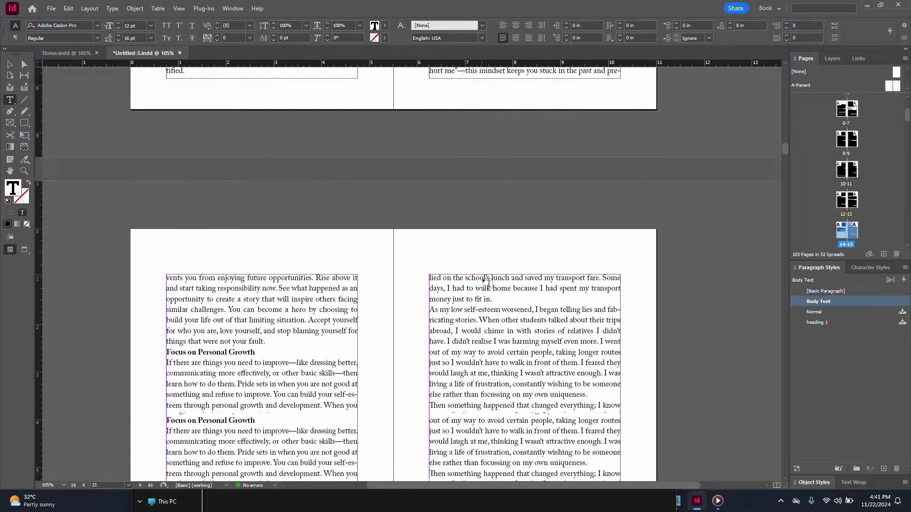
key(Escape)
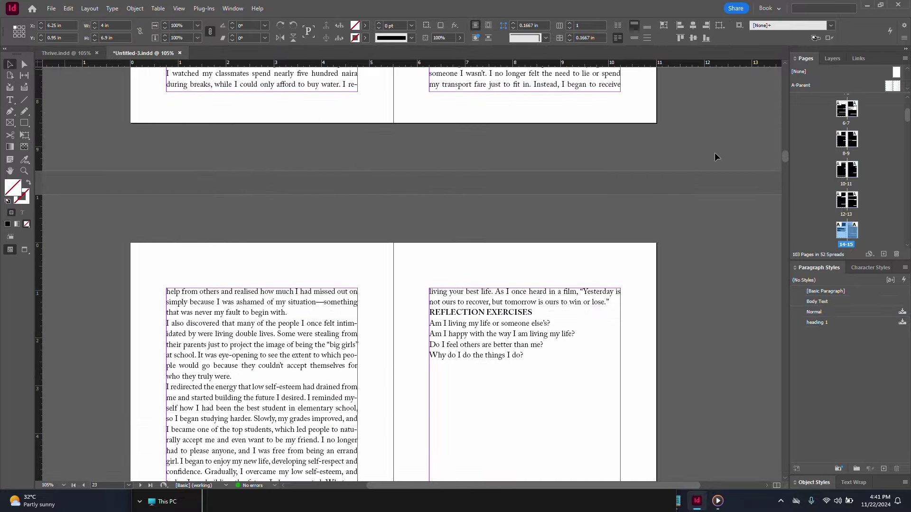
drag(784, 158, 784, 201)
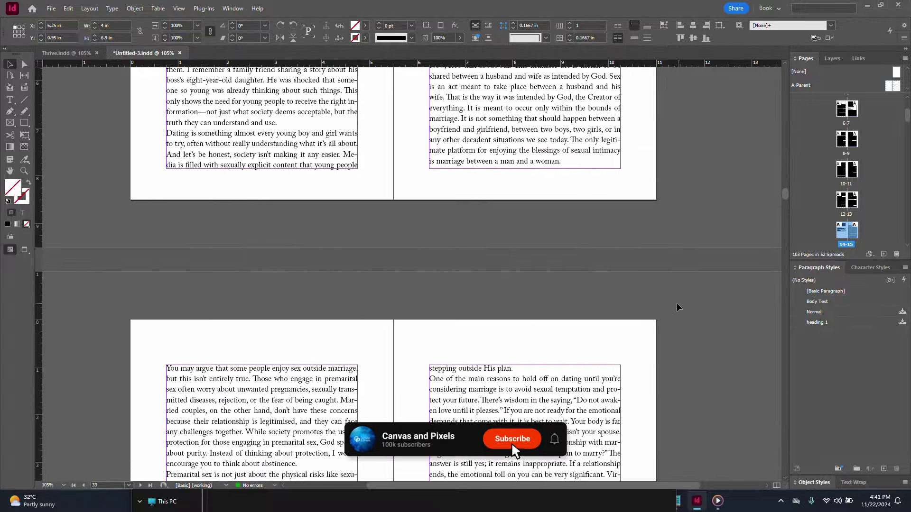
scroll(669, 299, down, 3)
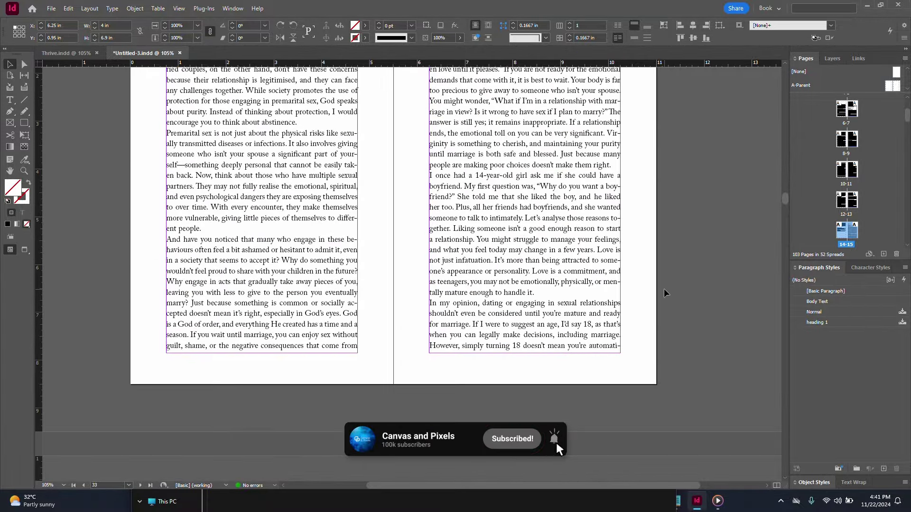
key(ctrl+s)
- Edit the Body Text paragraph style so that it adds 16 pt of space after each paragraph
scroll(551, 203, up, 3)
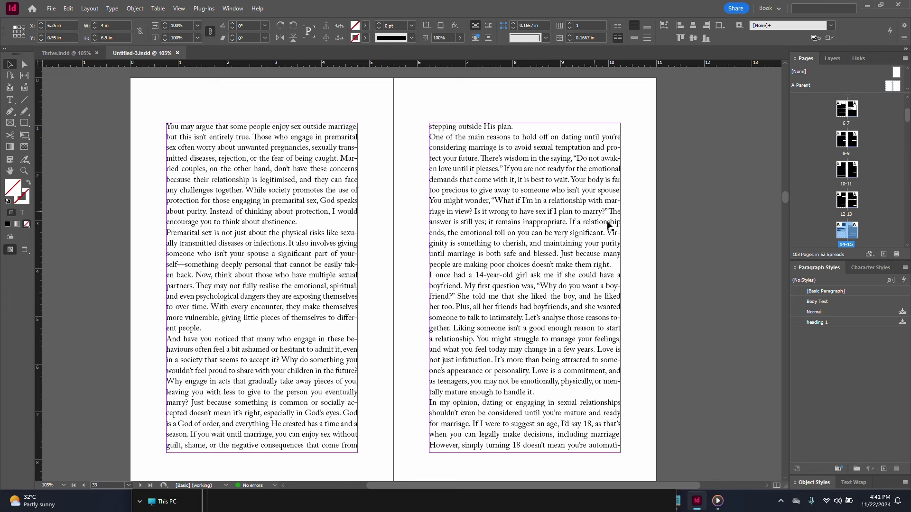
right_click(832, 301)
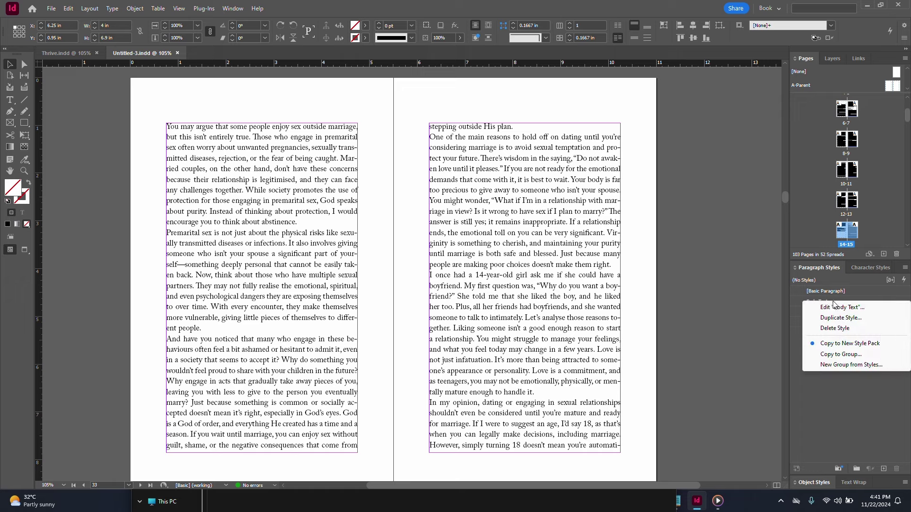
click(839, 309)
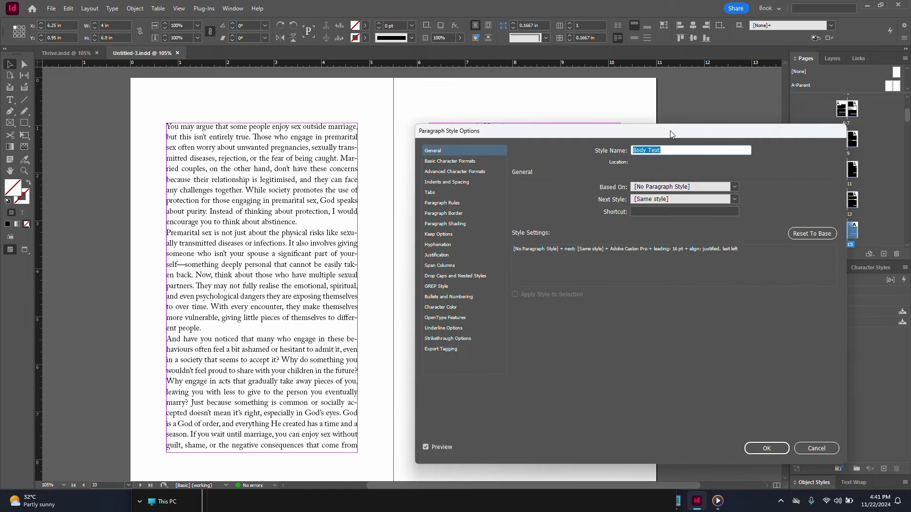
drag(678, 128, 424, 140)
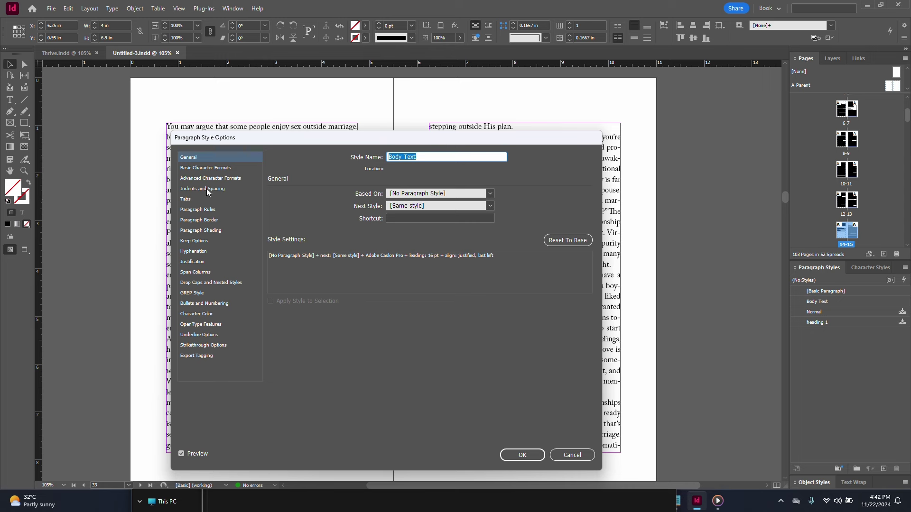
click(191, 189)
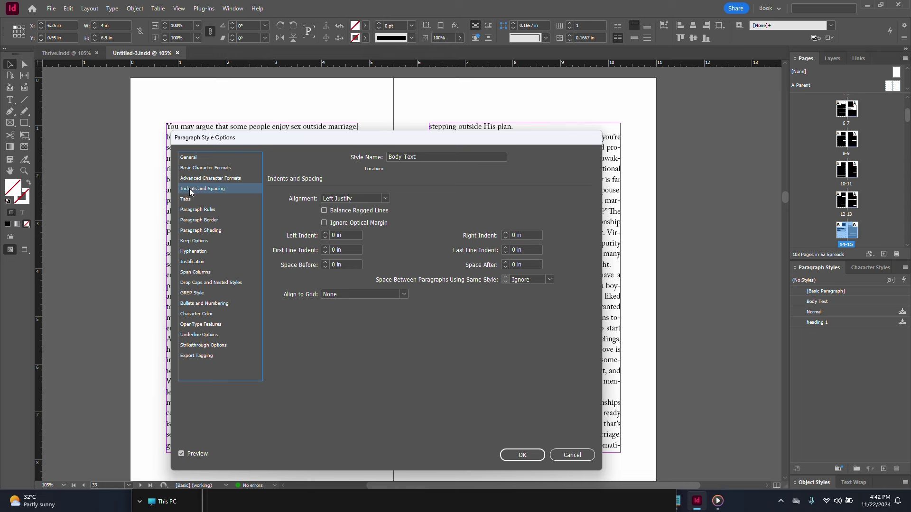
click(229, 171)
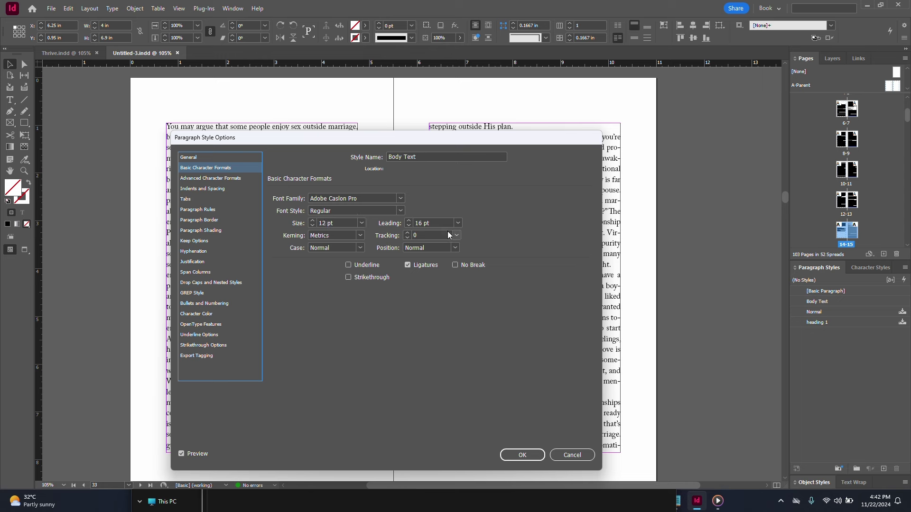
click(212, 189)
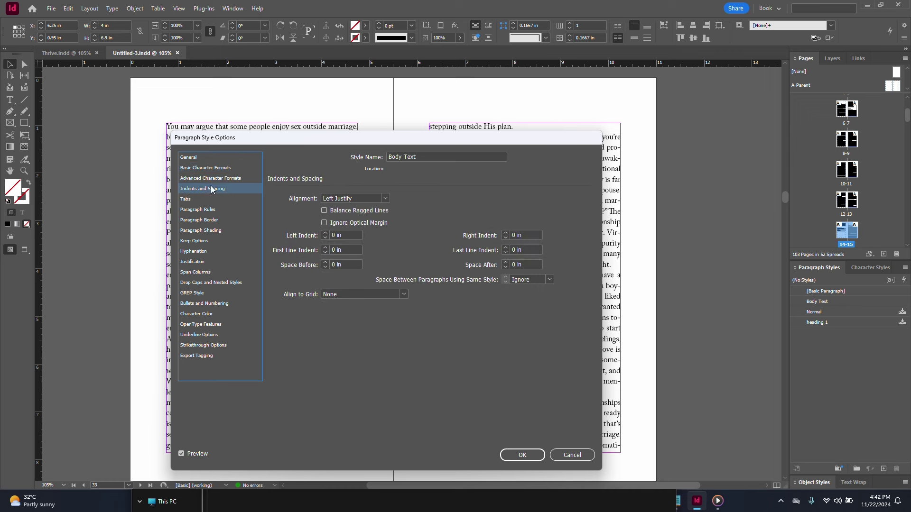
click(527, 265)
text(1)
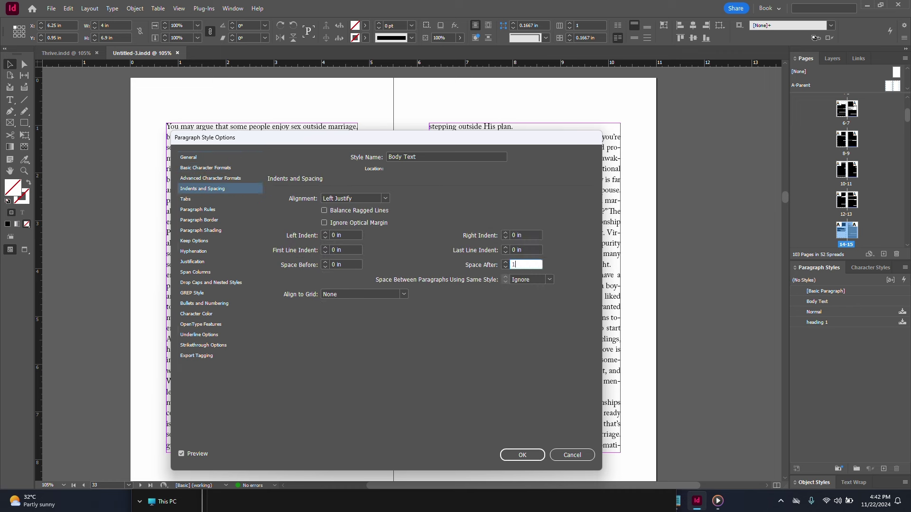
text(6pt)
click(531, 457)
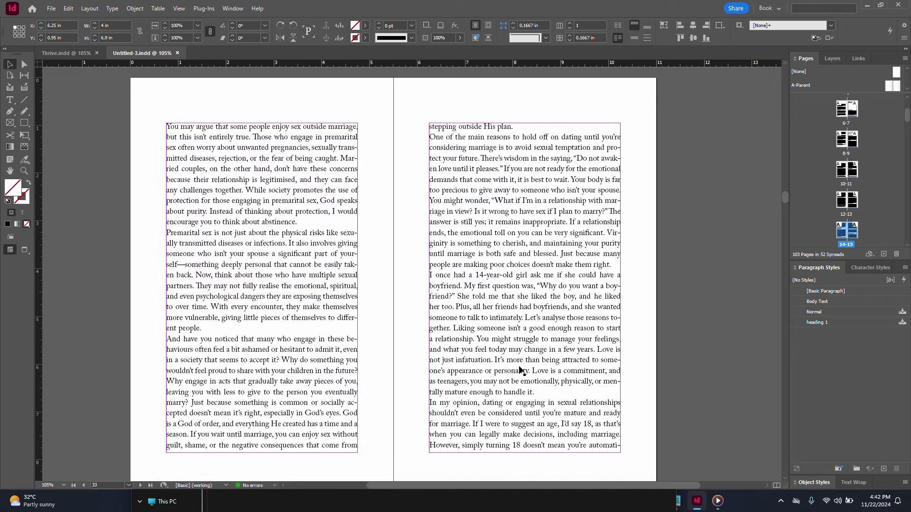
- Delete the empty paragraph above the "Managing Your Emotions" heading on page 41 and save the document
scroll(560, 357, down, 1)
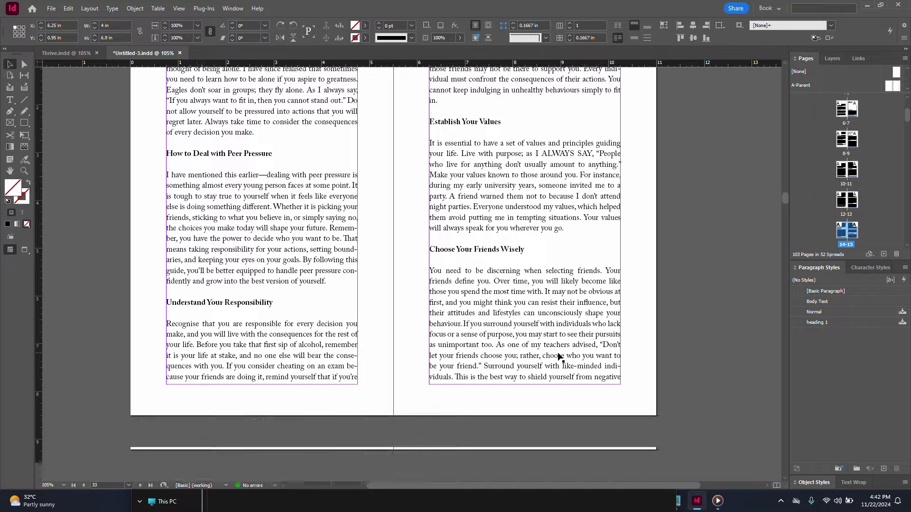
scroll(560, 357, down, 15)
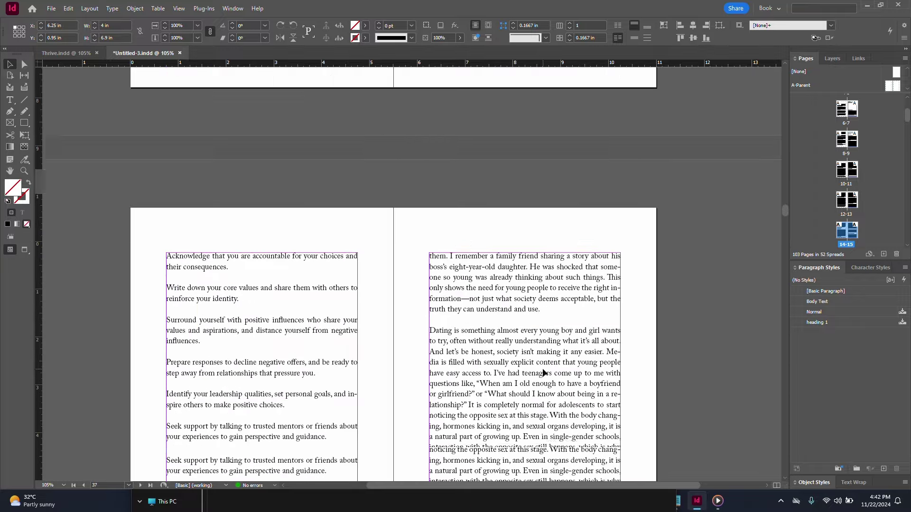
scroll(542, 372, down, 15)
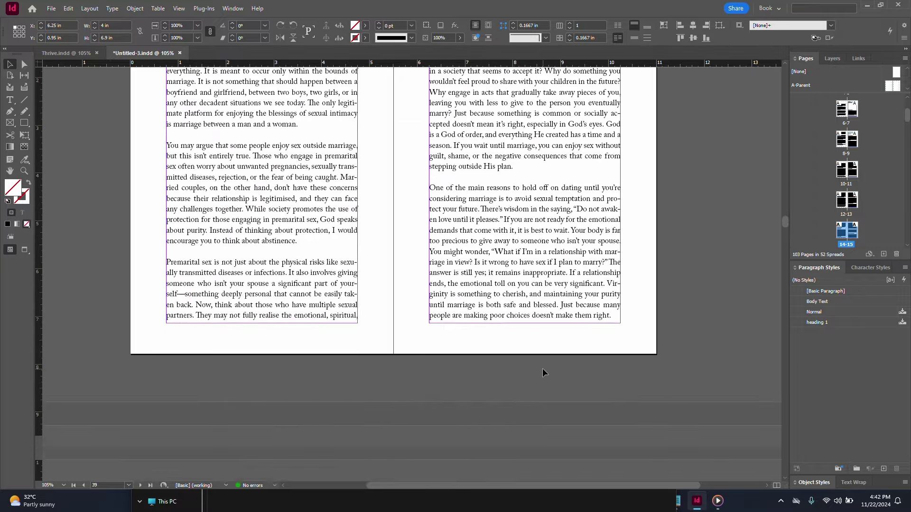
scroll(542, 373, down, 15)
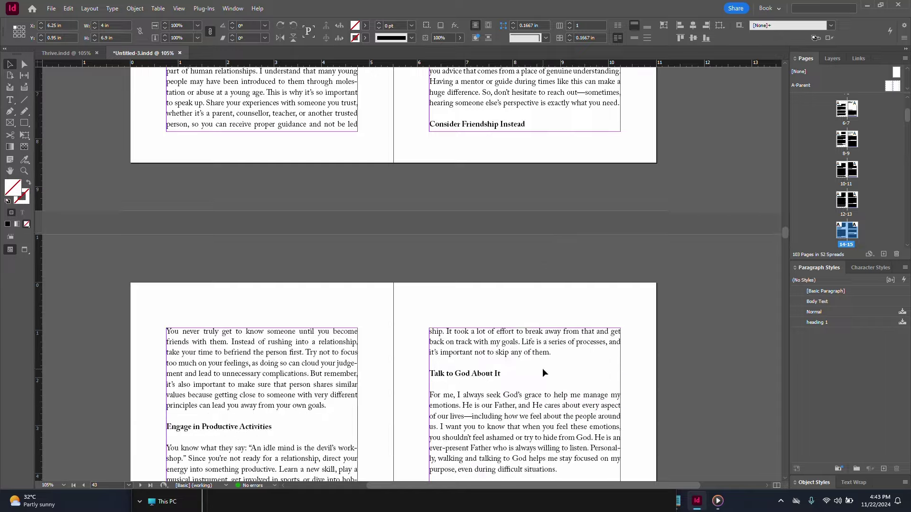
scroll(542, 368, up, 8)
double_click(485, 199)
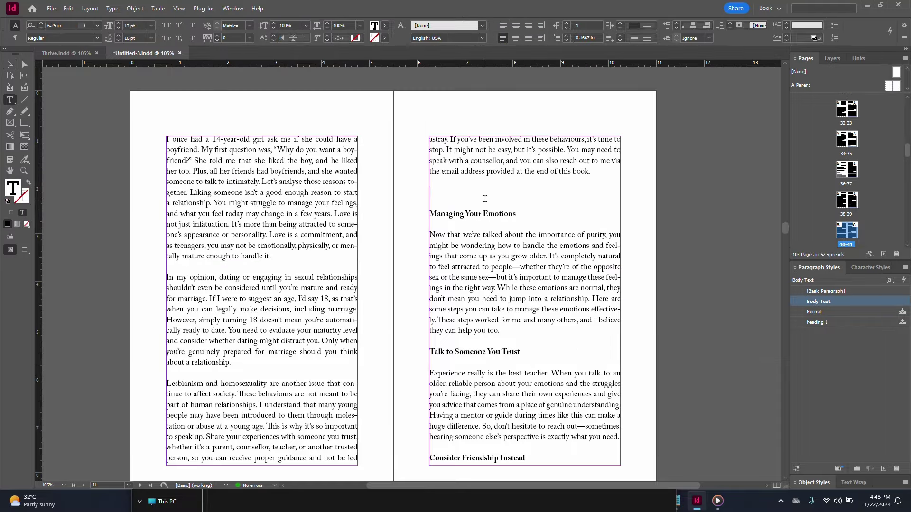
key(BackSpace)
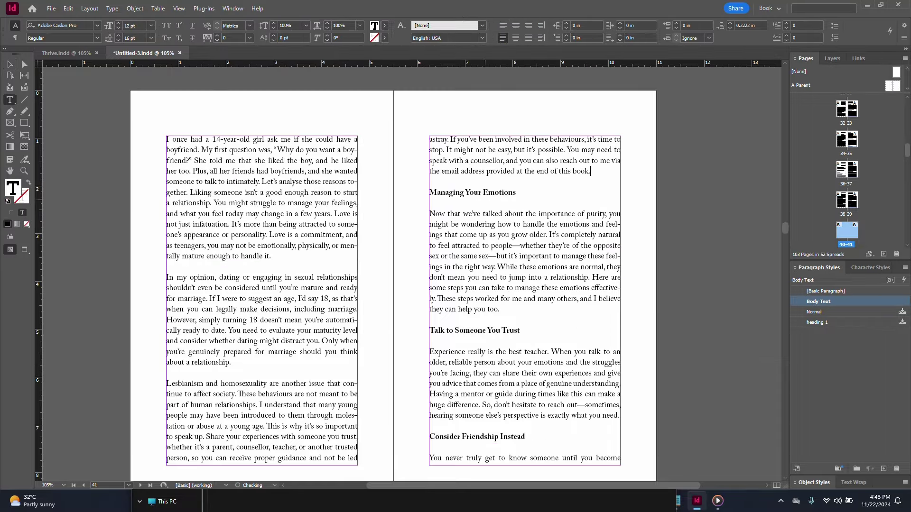
click(6, 64)
scroll(380, 232, down, 3)
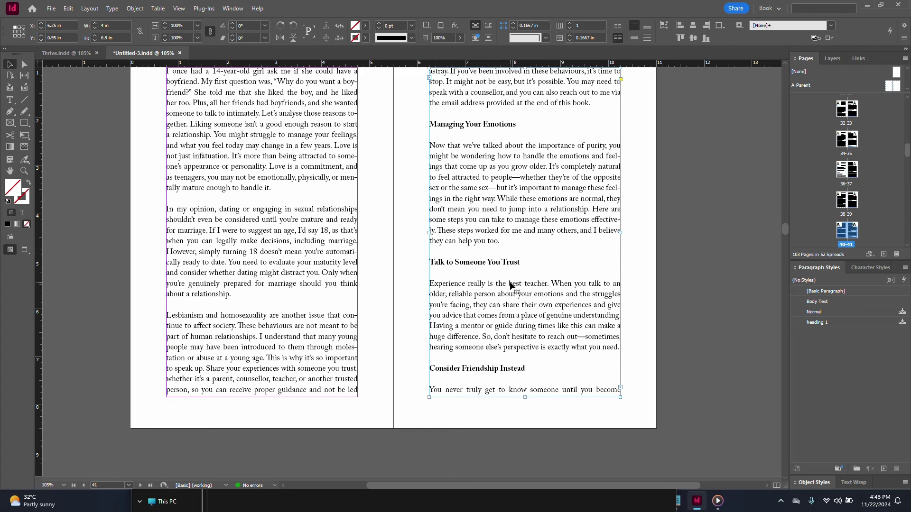
scroll(510, 284, up, 3)
key(ctrl+s)
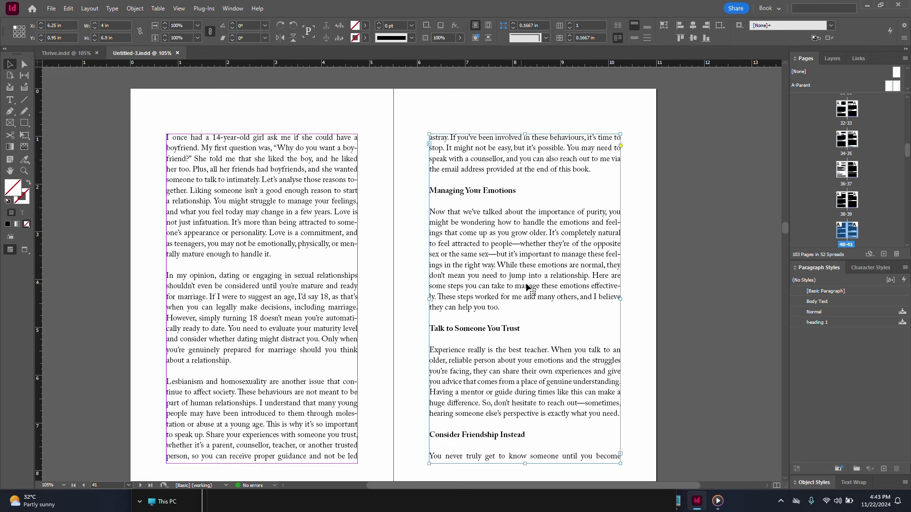
- Clear the Normal find format and the Body Text change format from the GREP Find/Change query
click(694, 284)
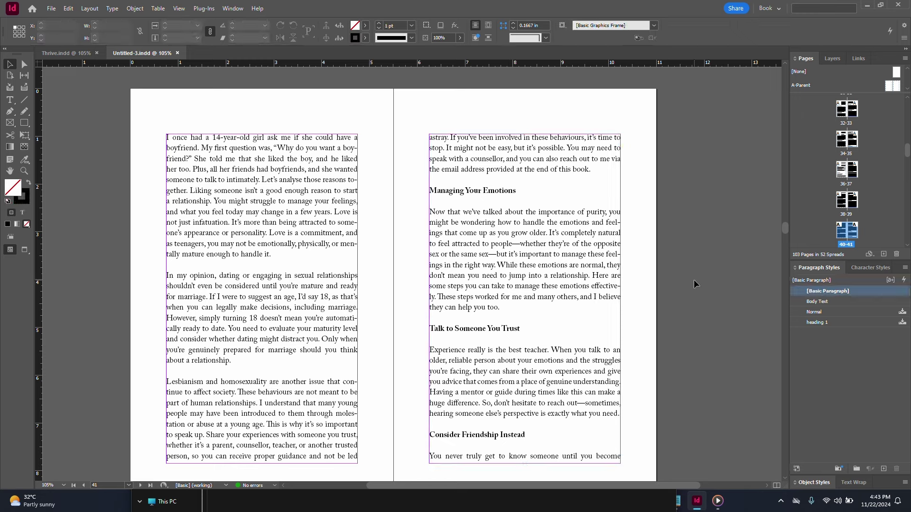
key(ctrl+f)
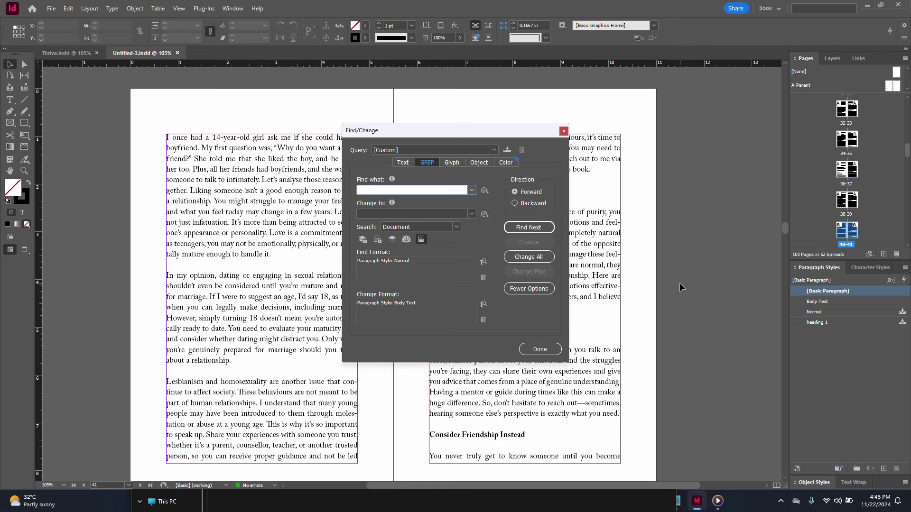
click(483, 278)
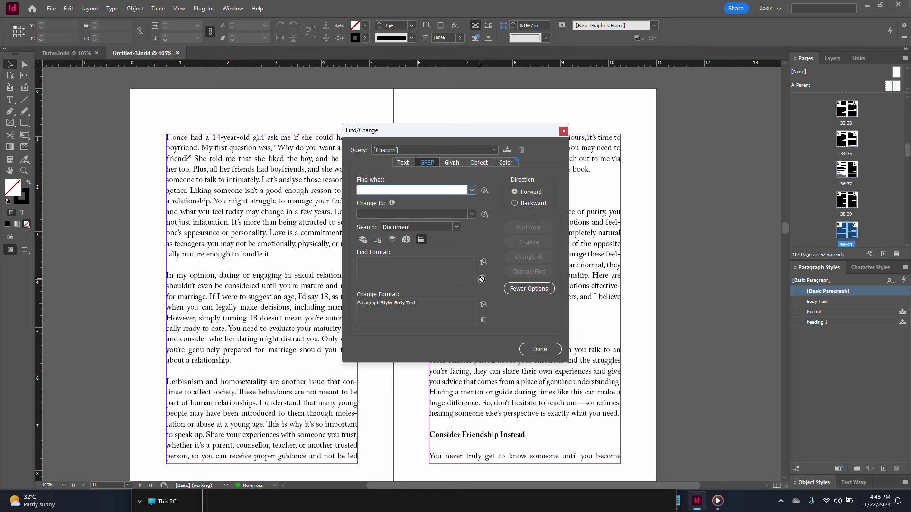
click(483, 320)
click(494, 151)
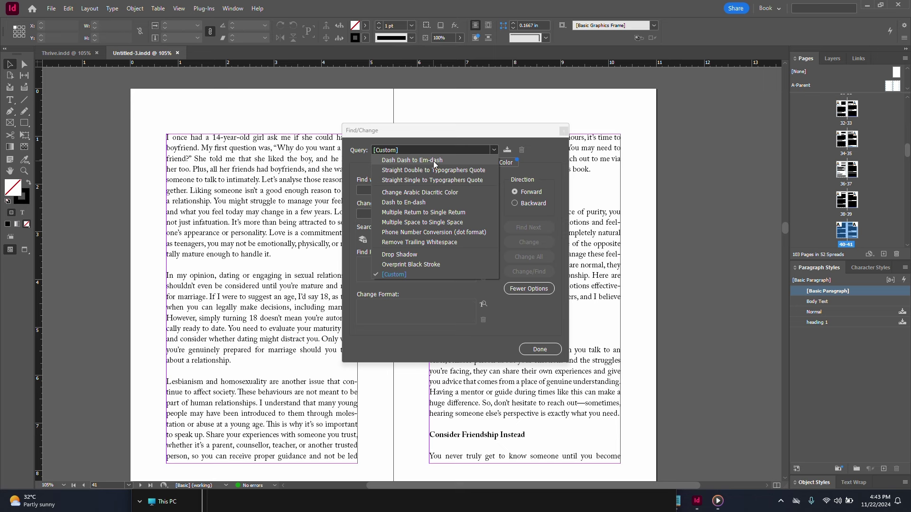
click(562, 156)
click(564, 132)
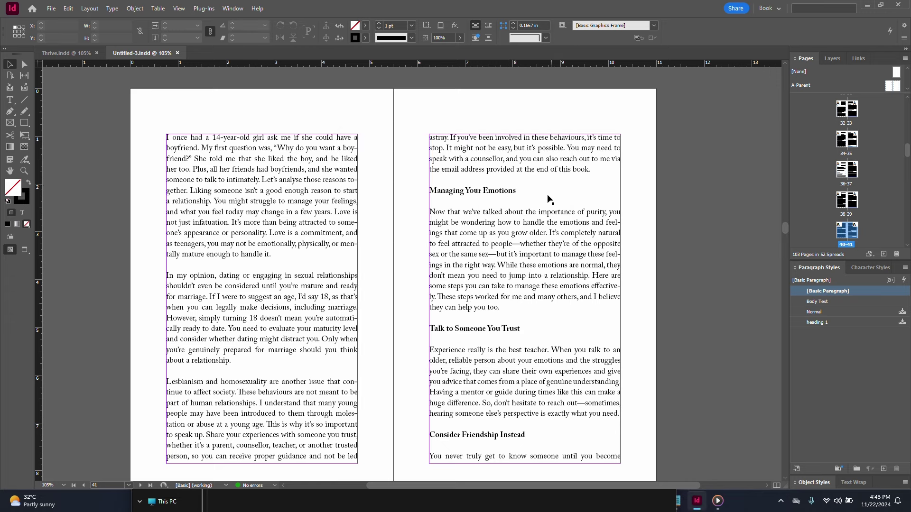
- Check the dashes in the paragraph under "Managing Your Emotions" and run the Dash to En-dash query on the whole document
drag(413, 215, 586, 287)
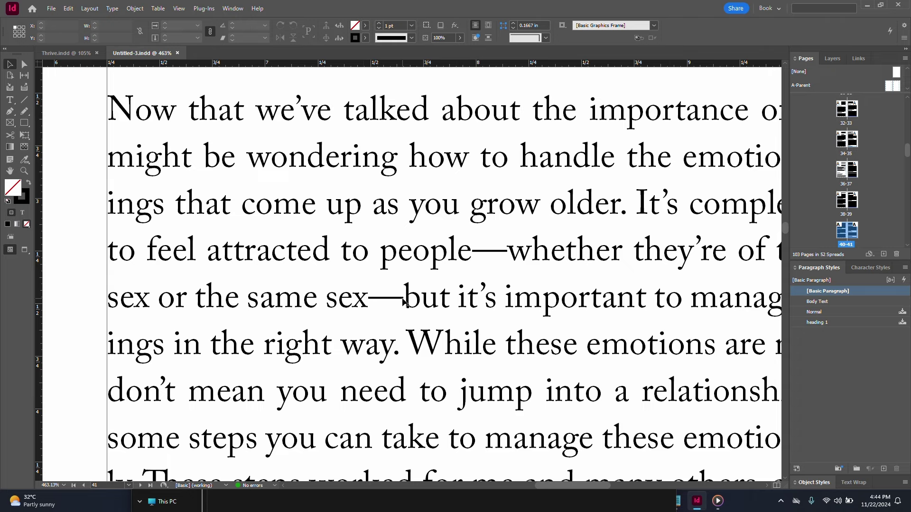
key(ctrl+alt+0)
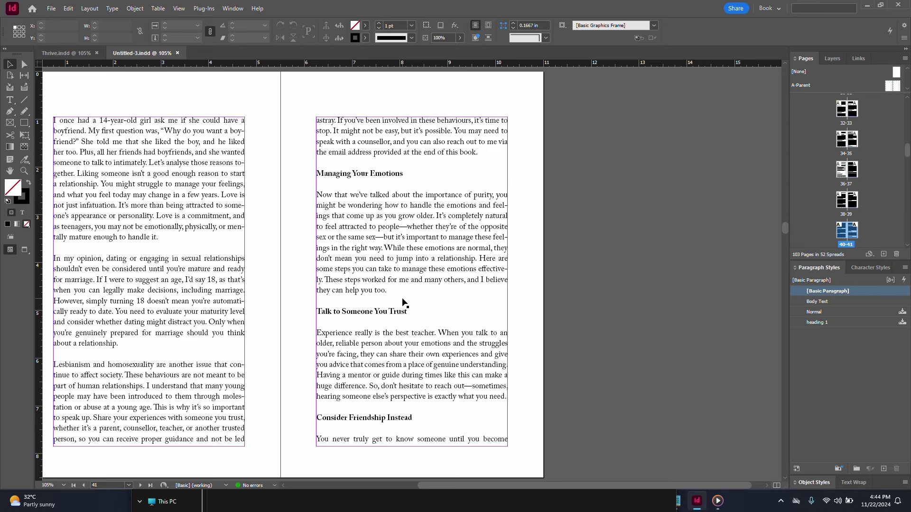
key(ctrl+f)
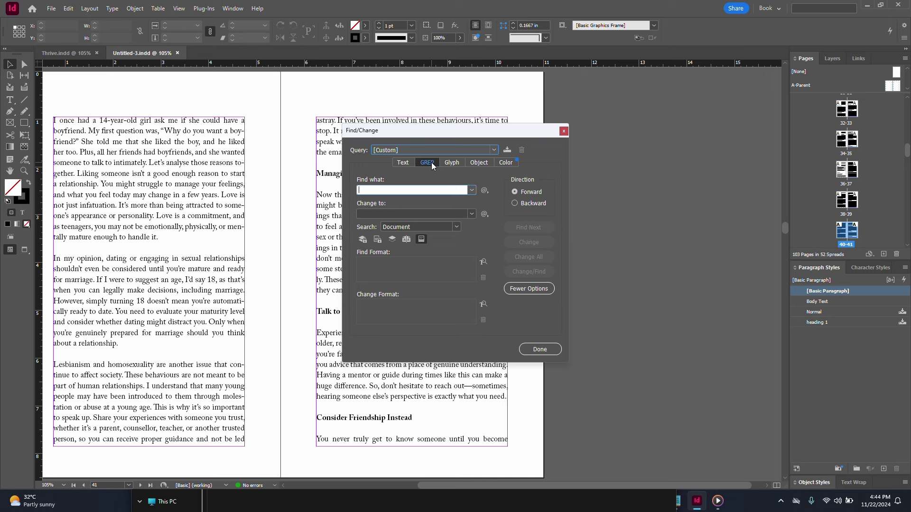
click(420, 151)
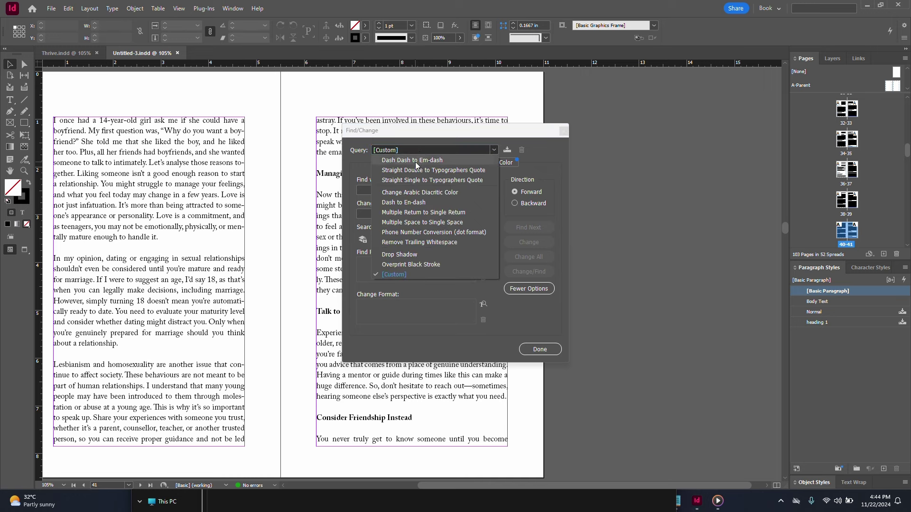
click(408, 203)
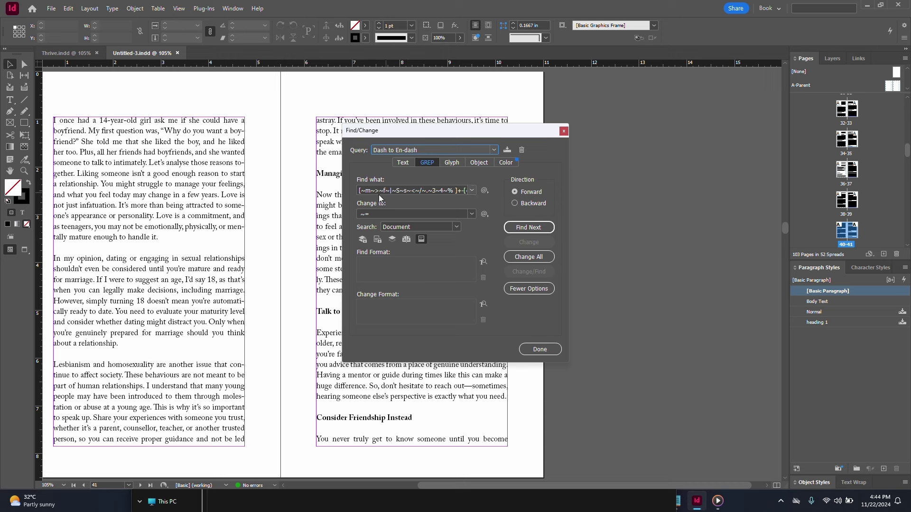
click(531, 257)
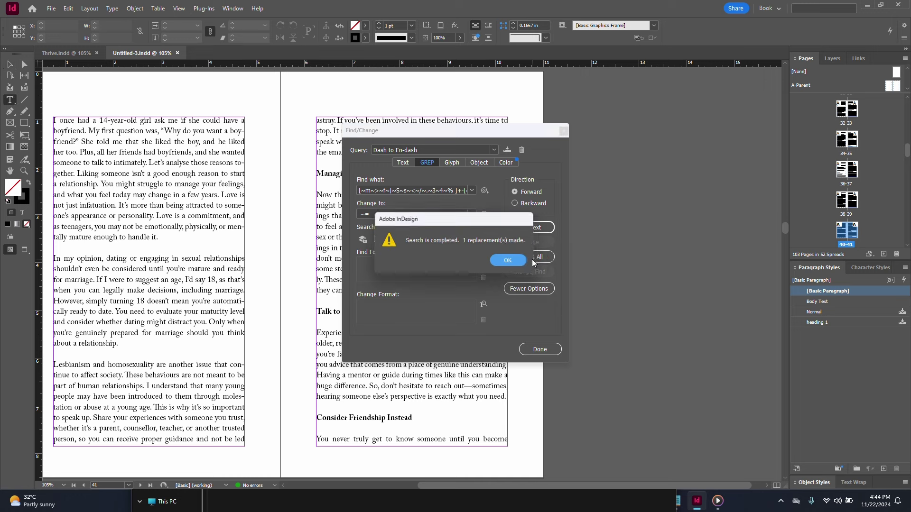
click(504, 263)
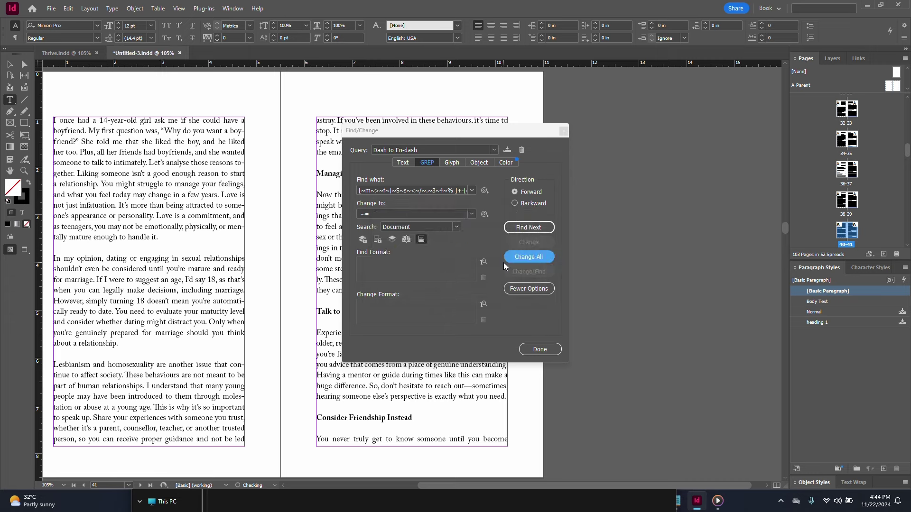
- Run the Multiple Return to Single Return query on the whole document
click(443, 151)
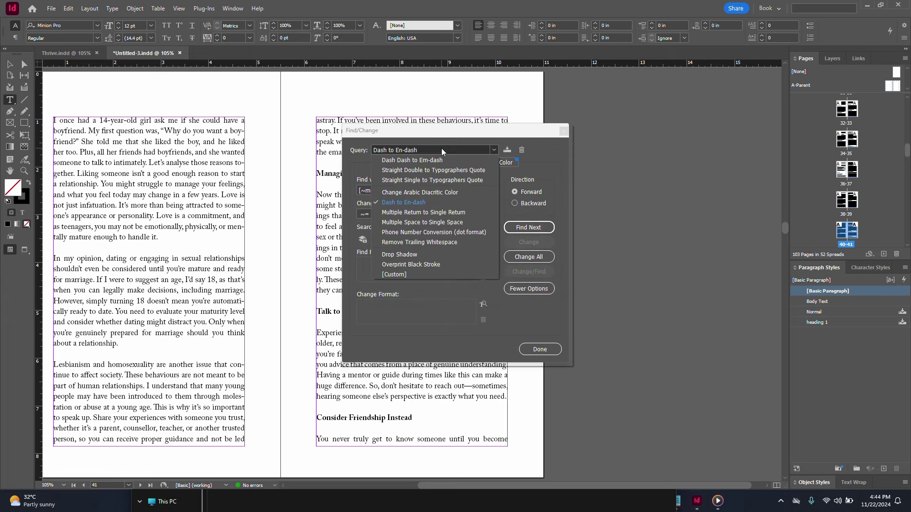
click(426, 213)
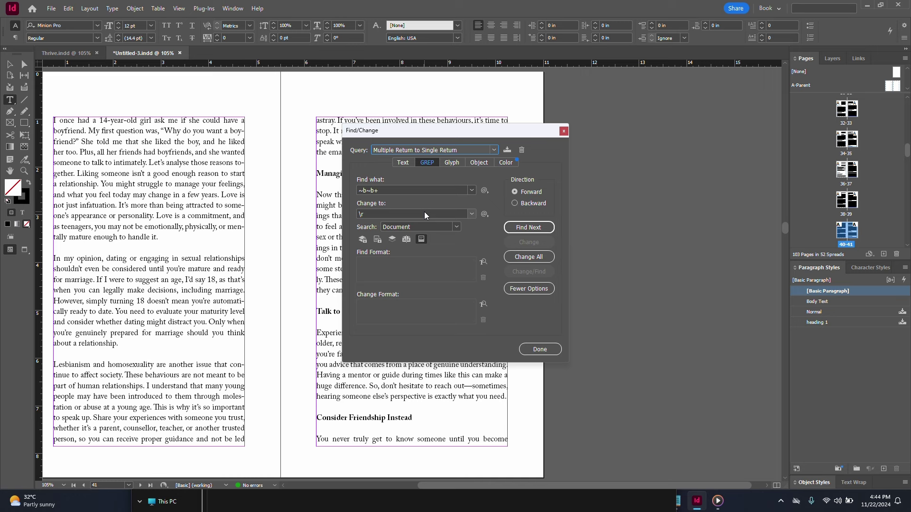
click(531, 258)
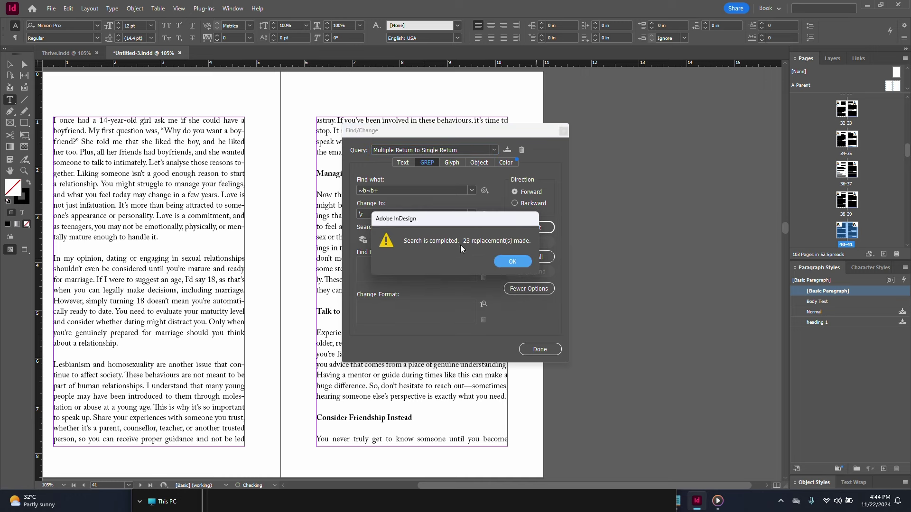
click(522, 265)
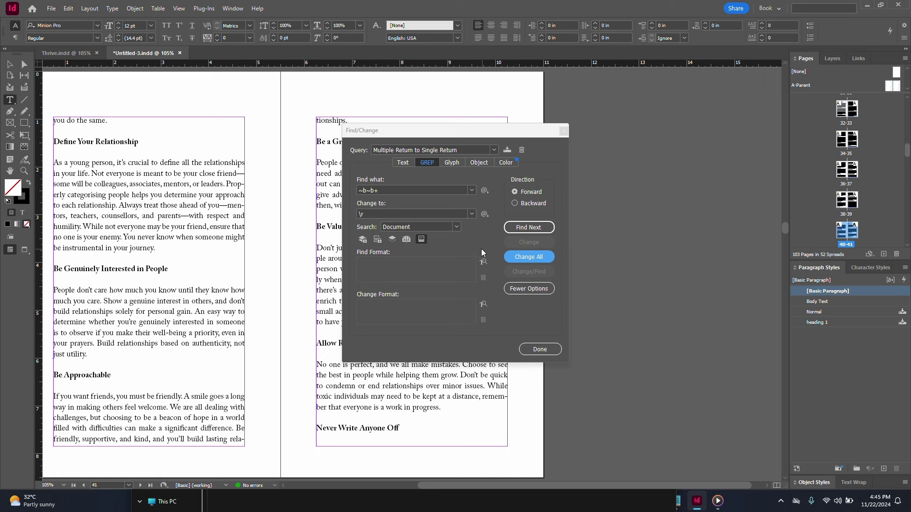
- Run the Multiple Space to Single Space query on the whole document and close Find/Change
click(433, 150)
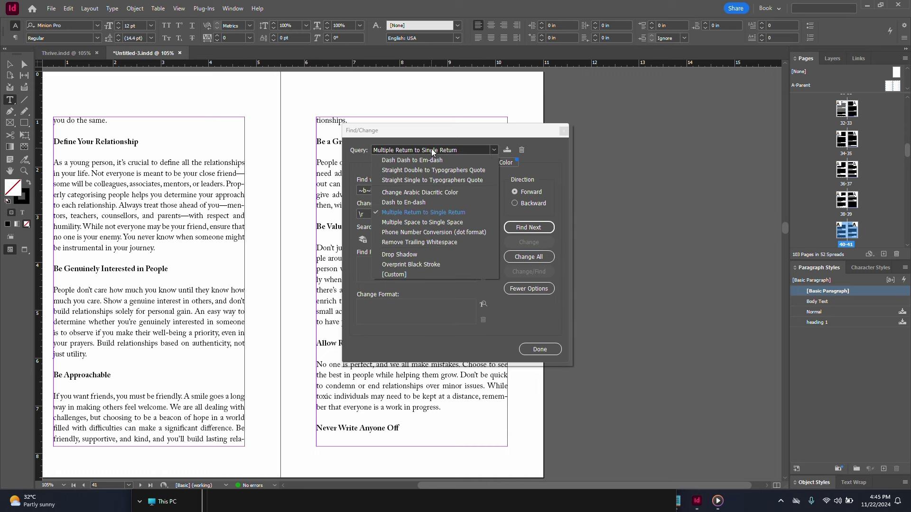
click(397, 223)
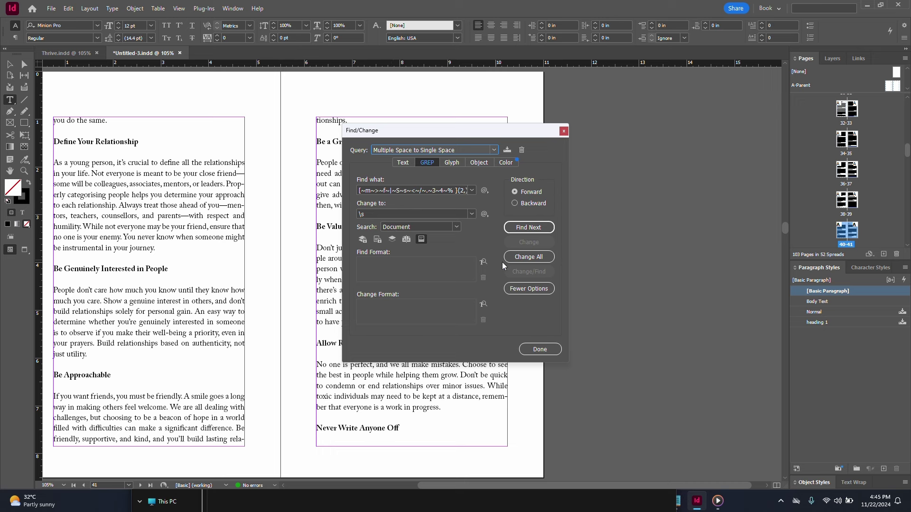
click(545, 261)
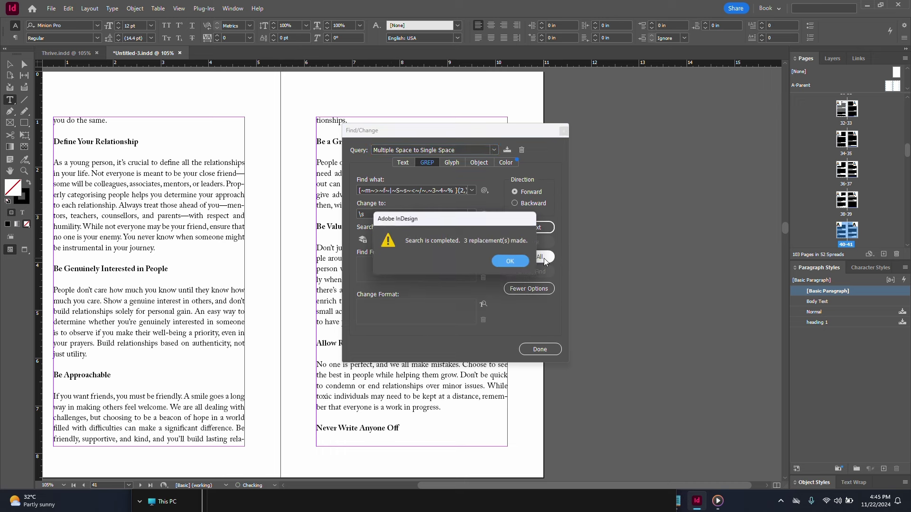
click(513, 265)
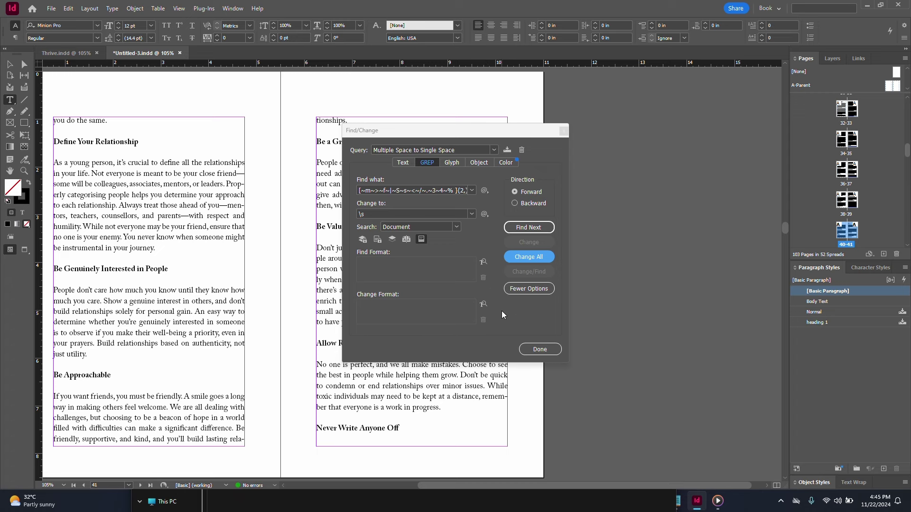
click(539, 349)
- Examine the dashes in the paragraph under "Define Your Relationship", including the one after "parents"
key(v)
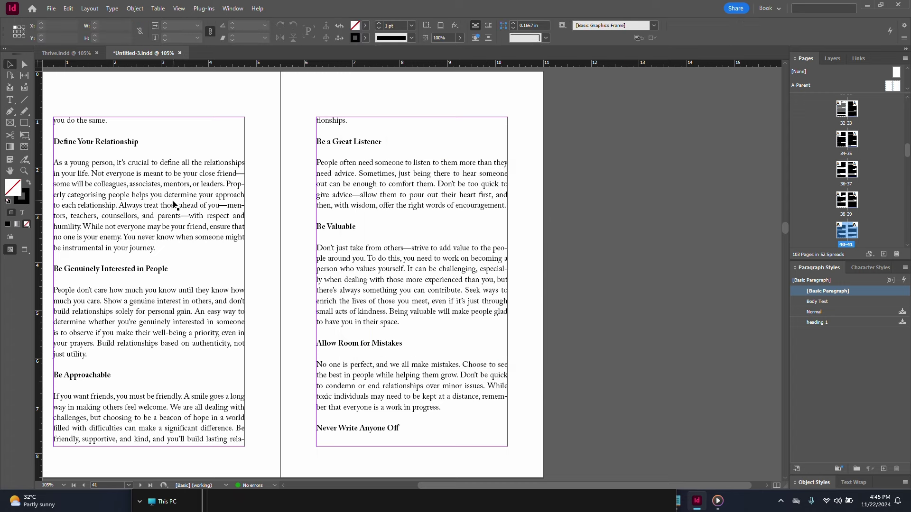
scroll(174, 205, left, 3)
drag(166, 134, 477, 271)
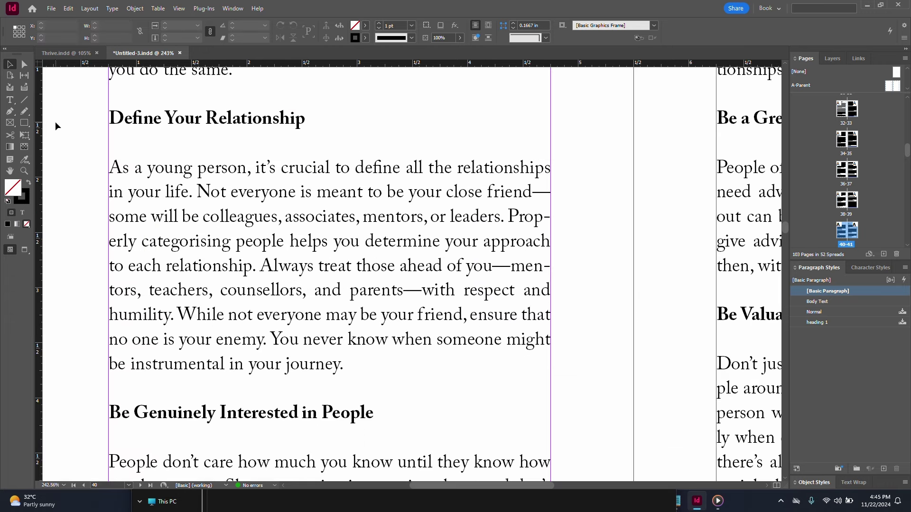
double_click(407, 294)
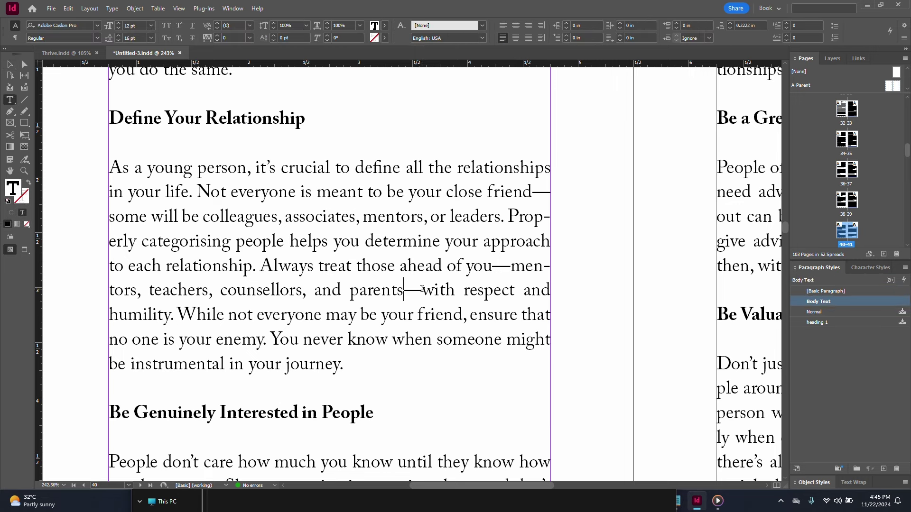
shift+click(421, 289)
click(9, 69)
click(584, 219)
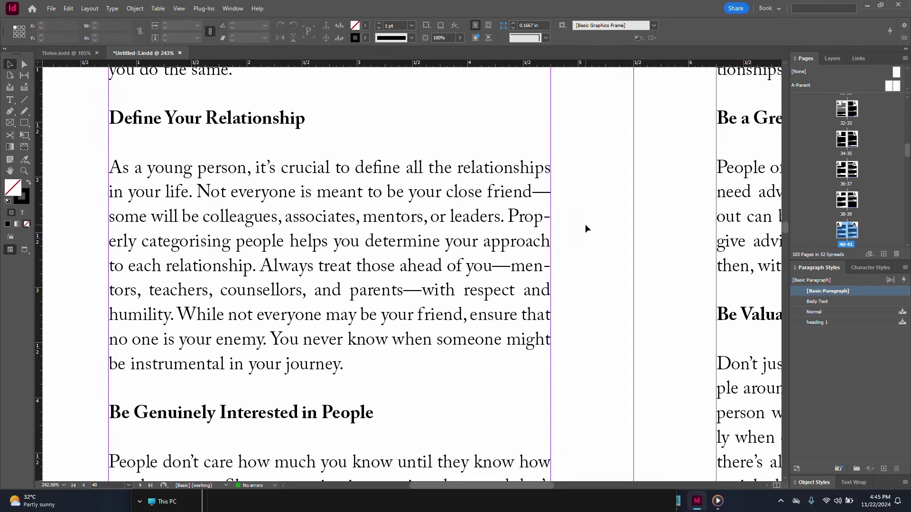
- Clear the previous find and change expressions from the GREP Find/Change query and enter ~_ as the expression to find
key(ctrl+f)
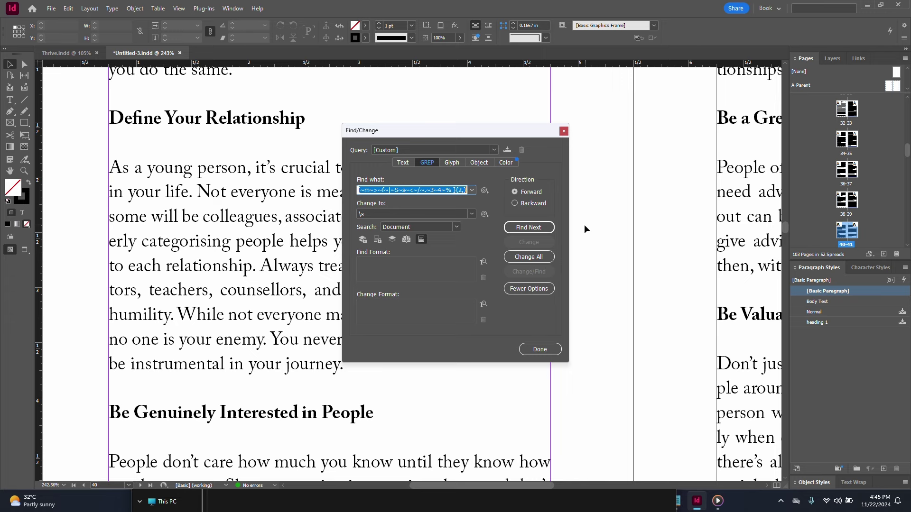
key(BackSpace)
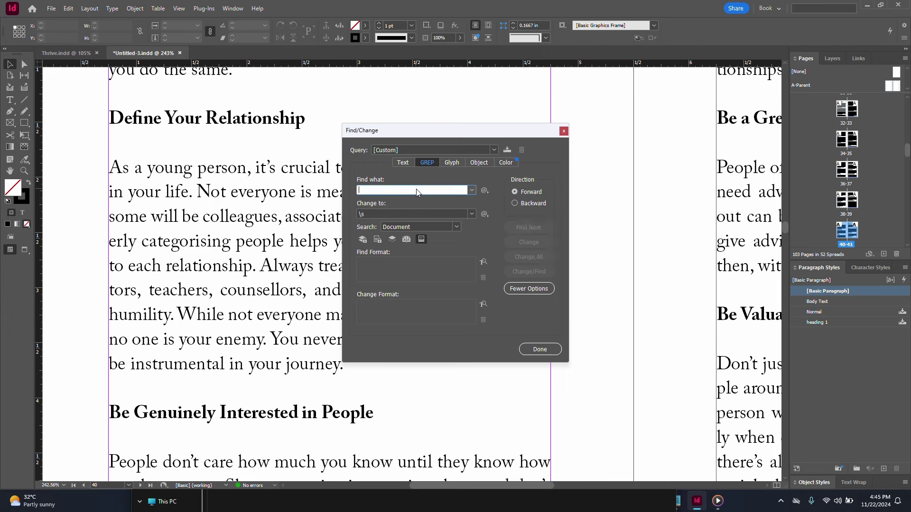
click(379, 212)
key(BackSpace)
key(BackSpace)
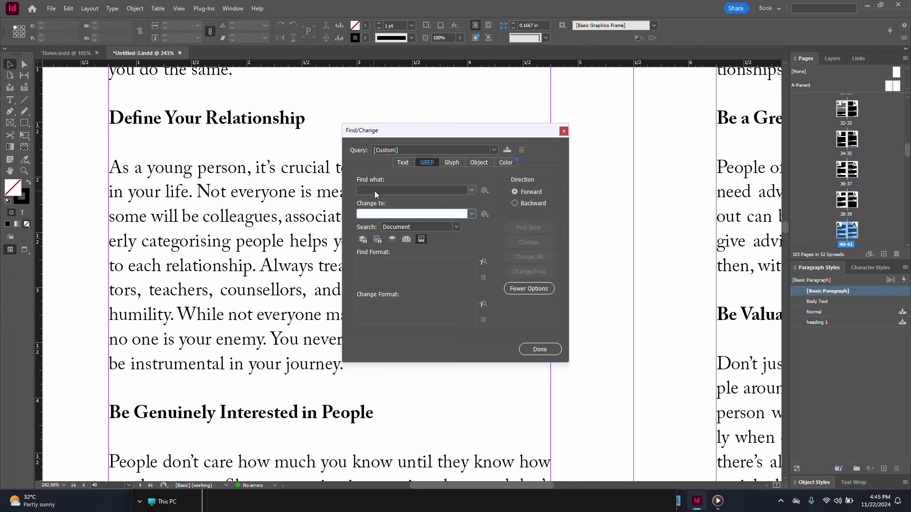
click(375, 189)
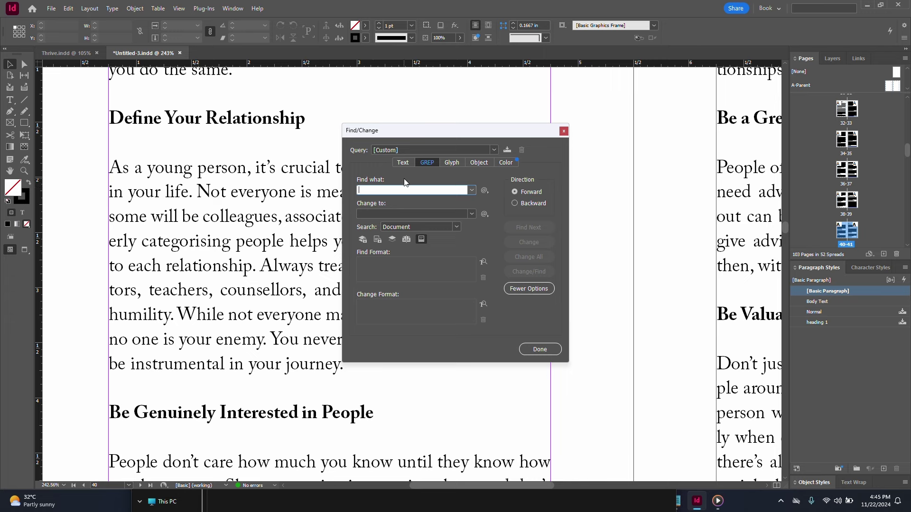
text(~_)
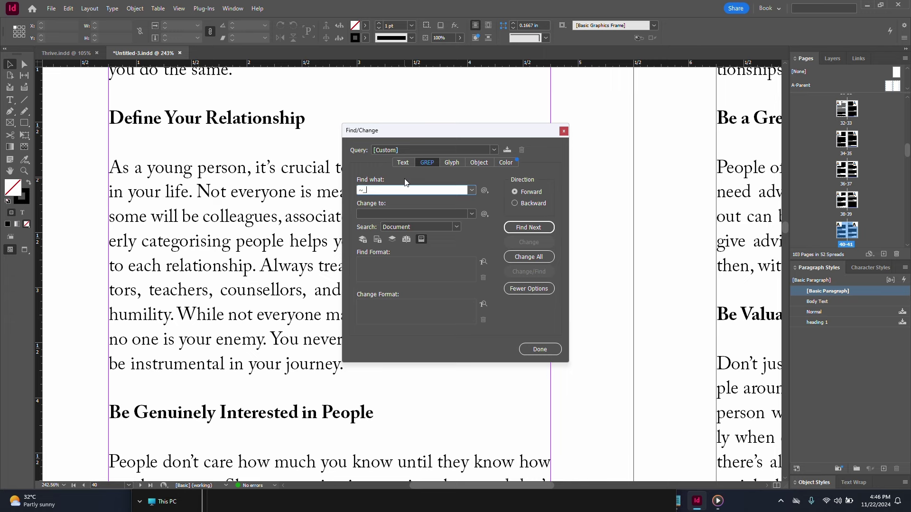
- Set the GREP replacement to an En Dash, change all matches in the document and close Find/Change
click(487, 216)
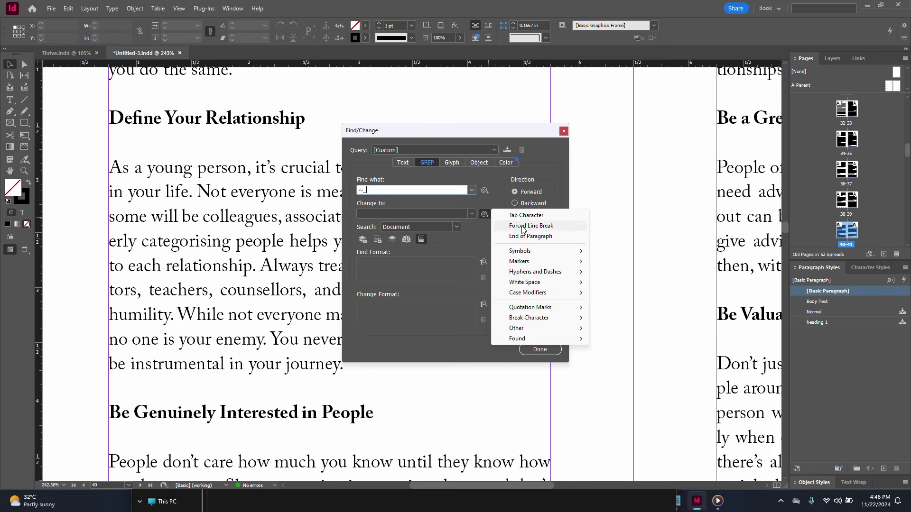
mouse_move(527, 272)
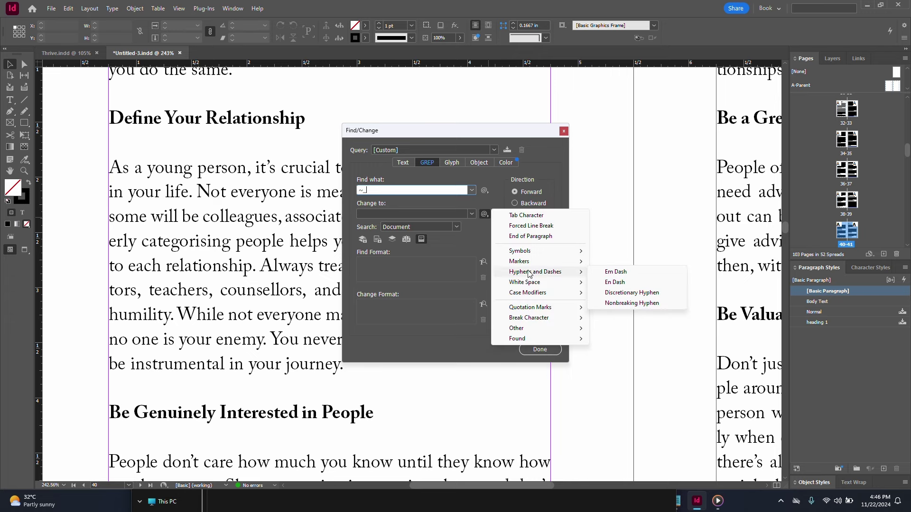
click(624, 283)
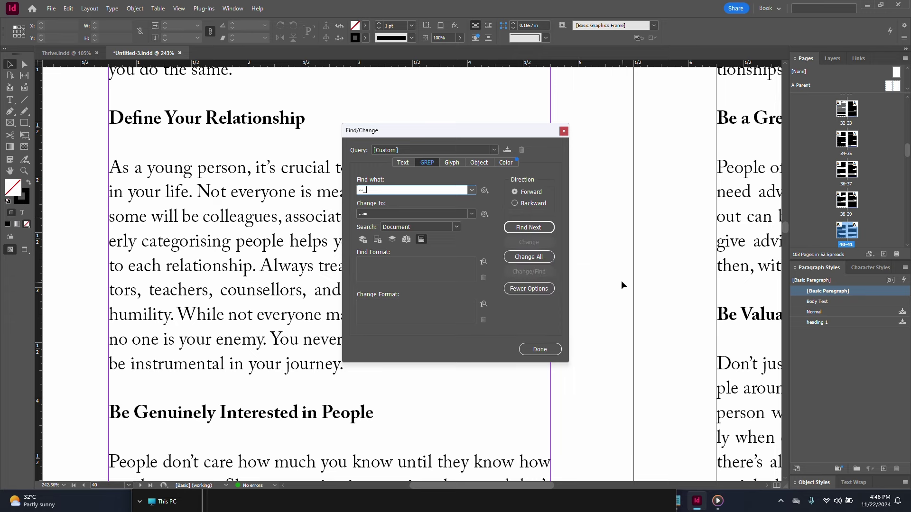
click(545, 258)
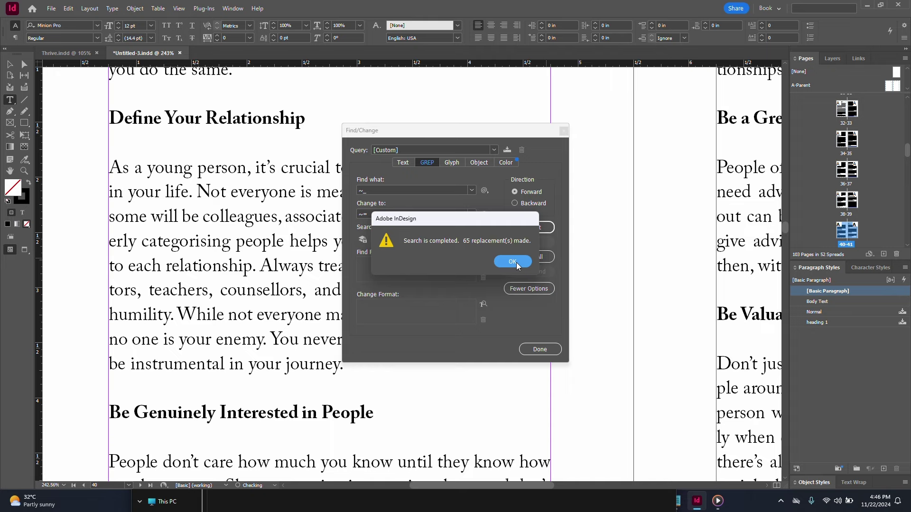
click(512, 262)
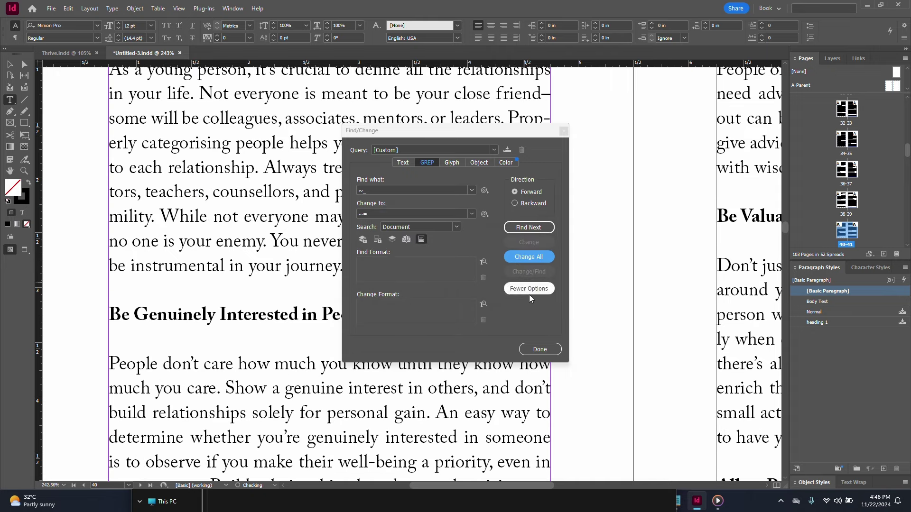
click(540, 349)
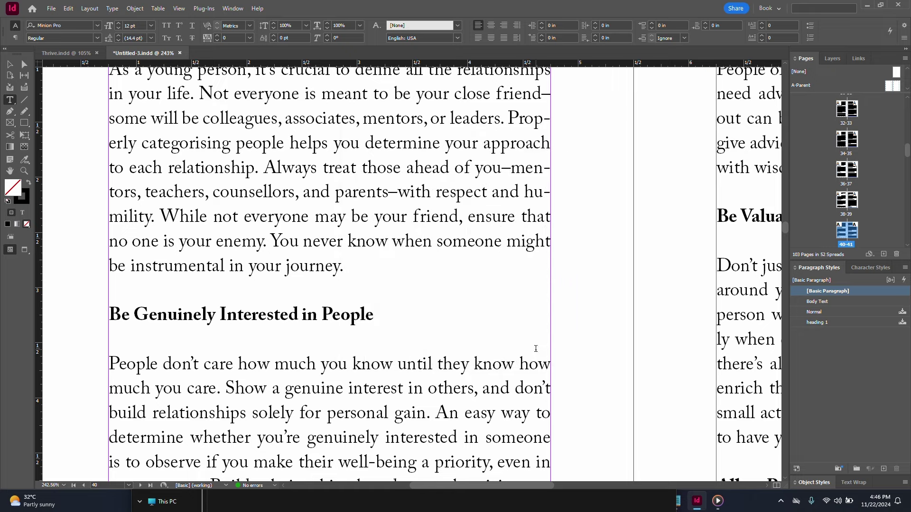
- Examine the dashes and the hyphenated word "Properly" in the first paragraph on page 40
click(11, 65)
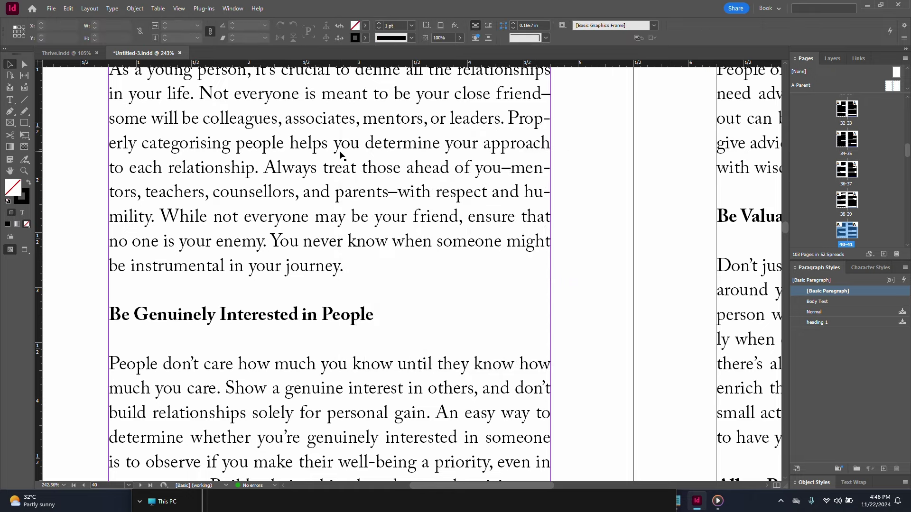
key(ctrl+minus)
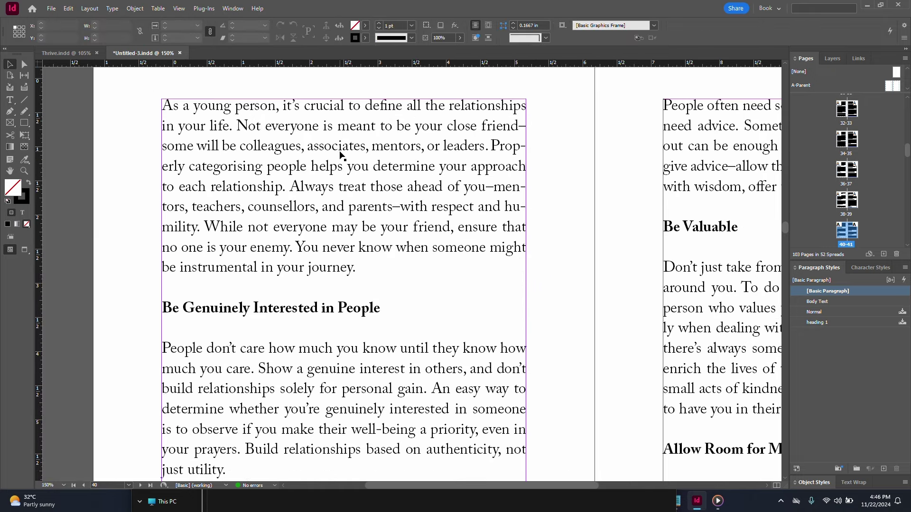
key(ctrl+minus)
scroll(311, 175, up, 5)
scroll(313, 175, down, 8)
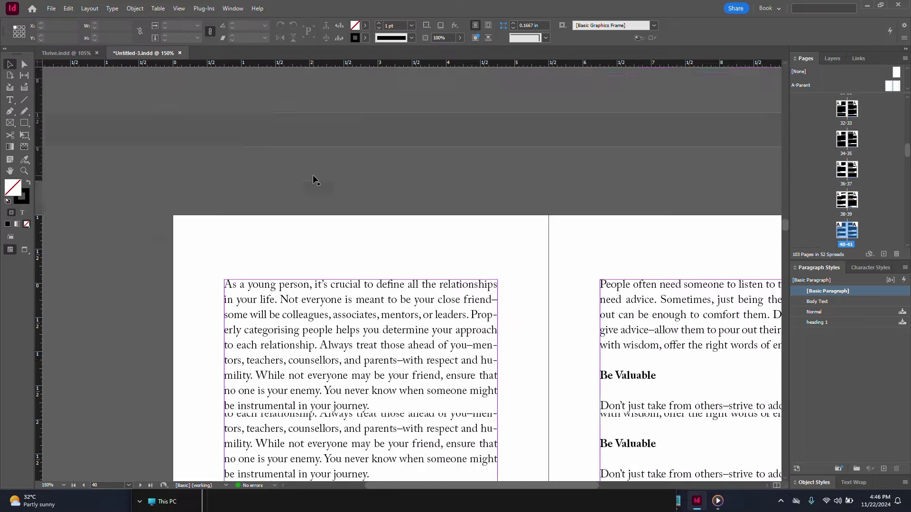
scroll(250, 172, up, 3)
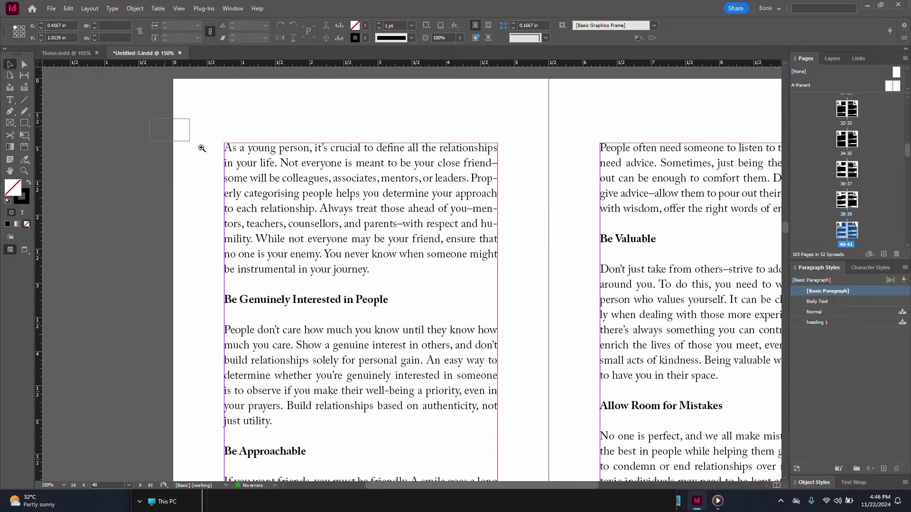
drag(170, 119, 560, 330)
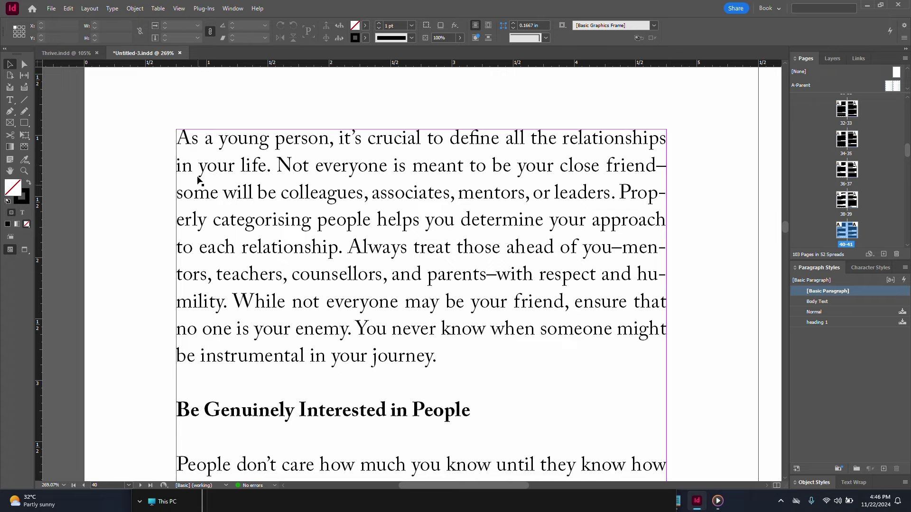
double_click(181, 137)
drag(181, 137, 440, 356)
click(586, 245)
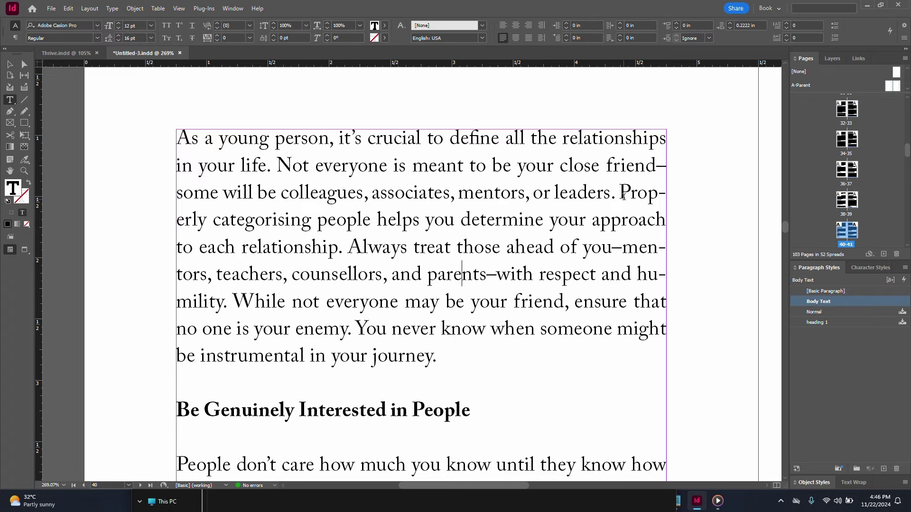
drag(619, 192, 204, 219)
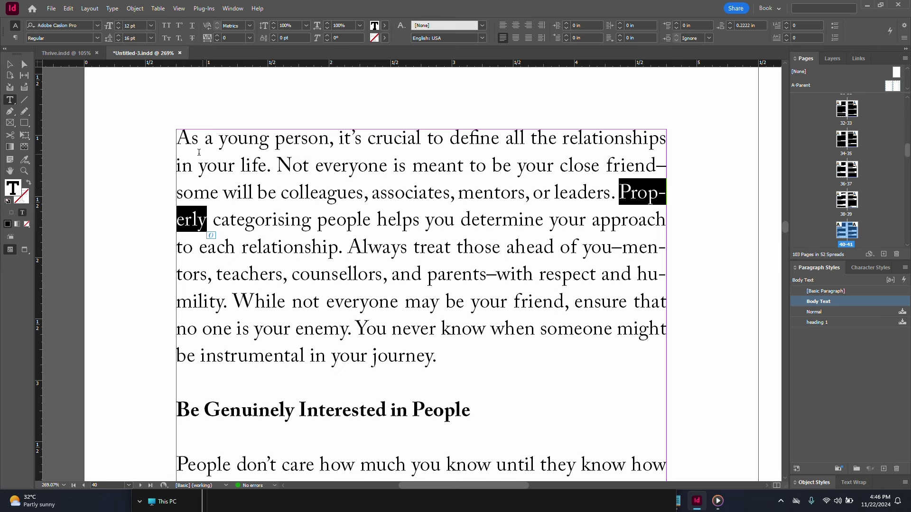
drag(183, 138, 441, 345)
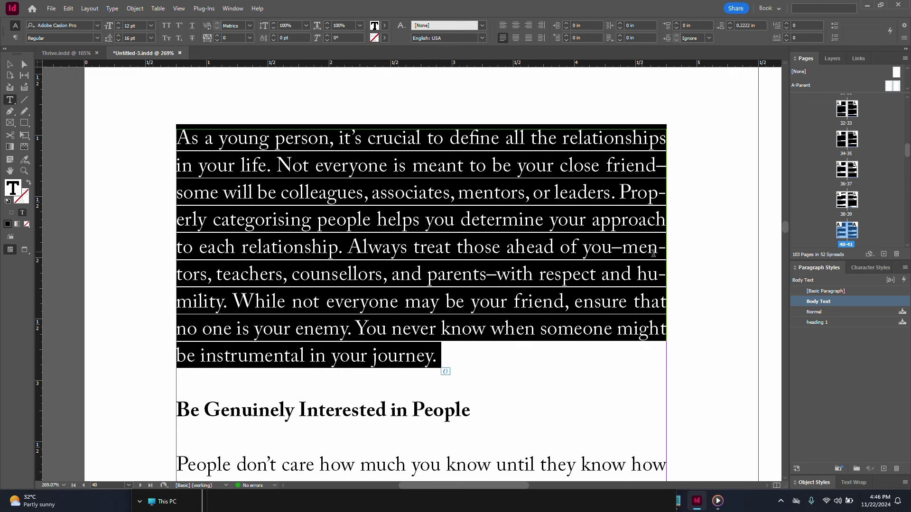
right_click(850, 304)
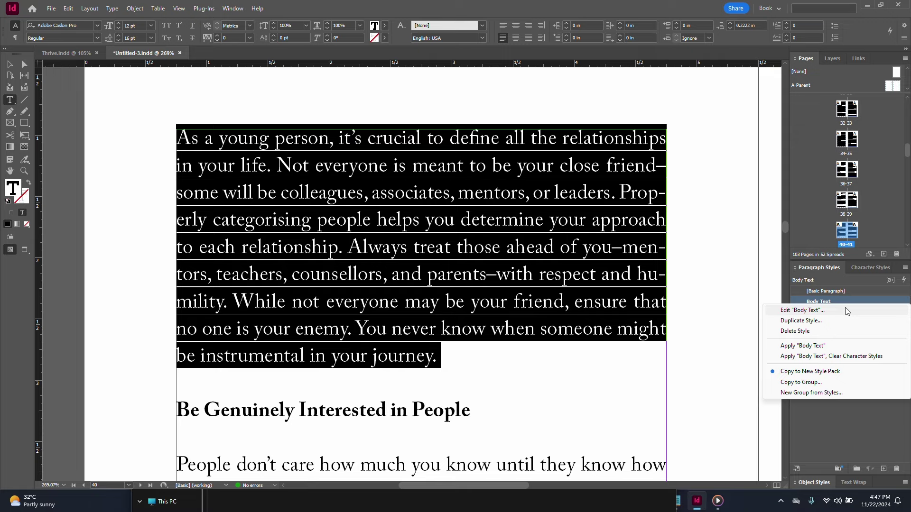
click(848, 310)
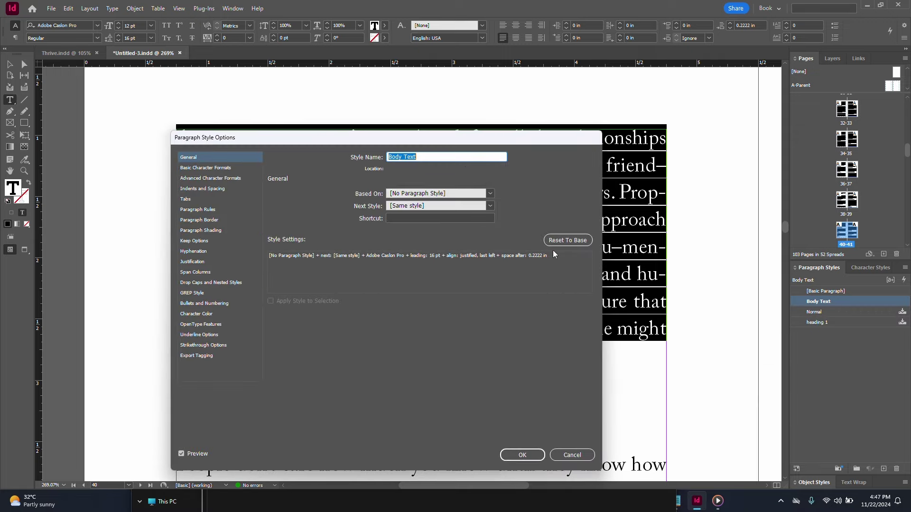
click(572, 456)
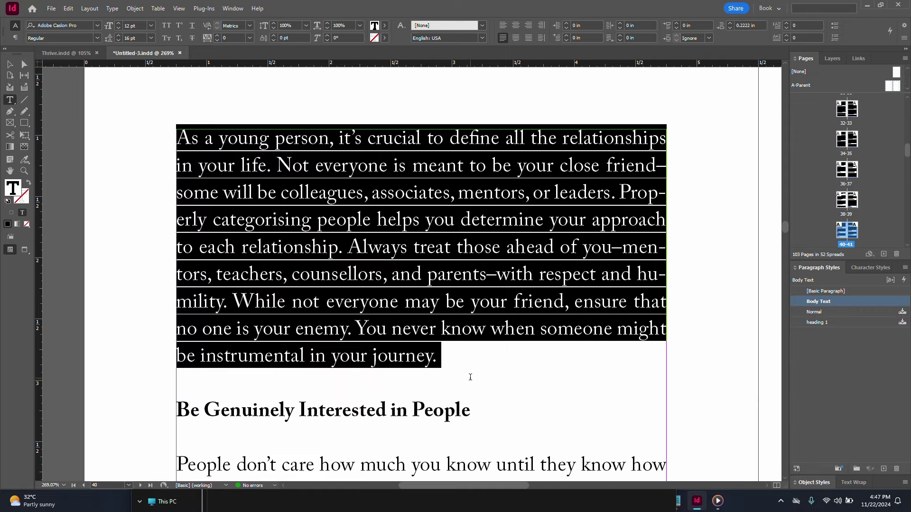
key(ctrl+minus)
key(ctrl+minus)
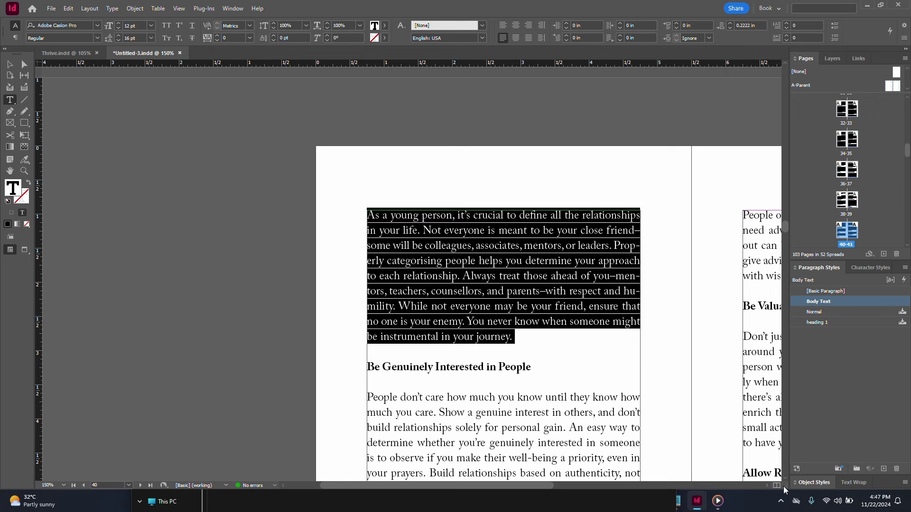
- Turn off hyphenation in the Body Text paragraph style
scroll(768, 485, right, 10)
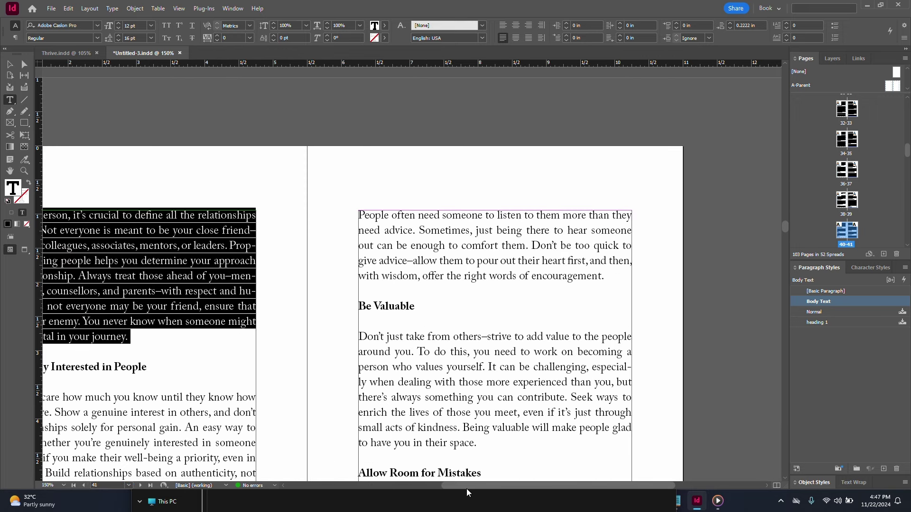
scroll(468, 487, left, 3)
drag(468, 487, 435, 487)
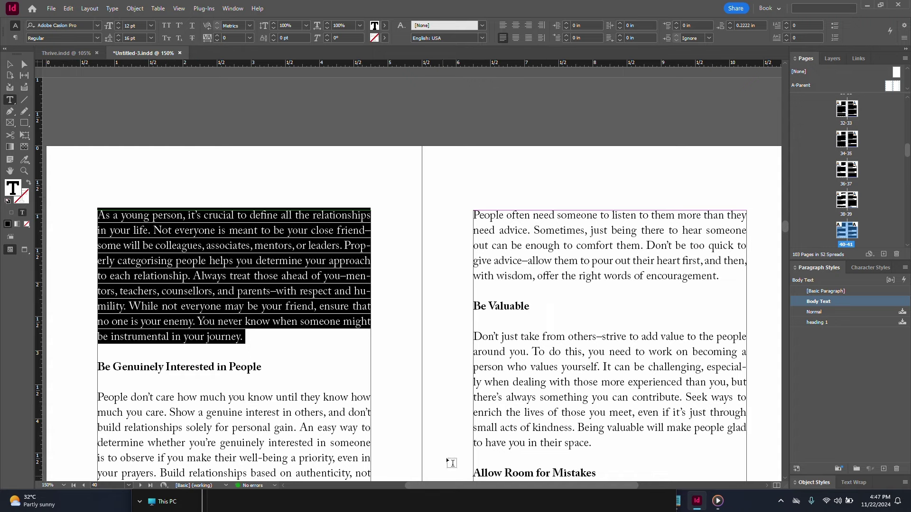
right_click(841, 304)
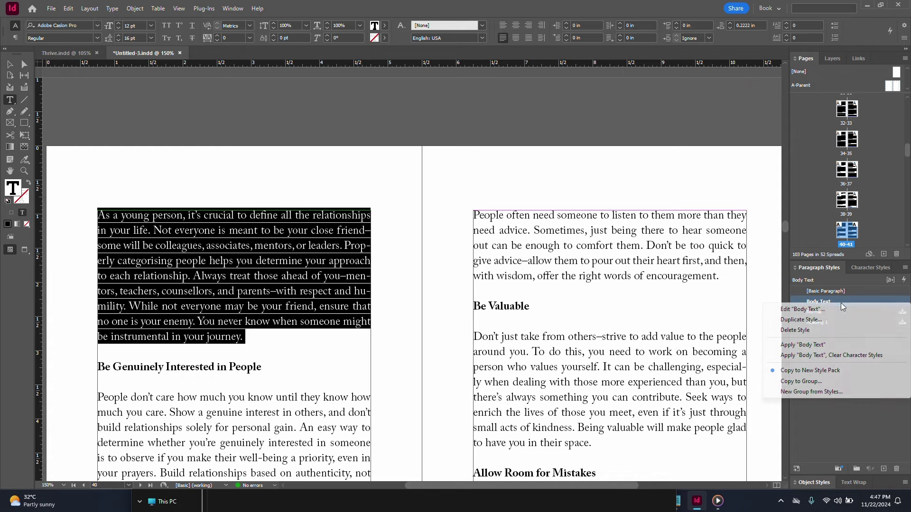
click(830, 310)
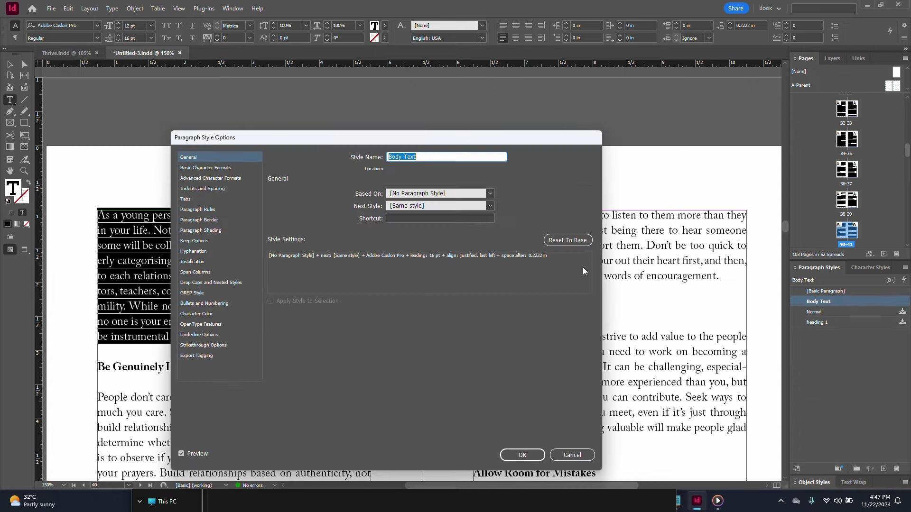
drag(311, 135, 542, 124)
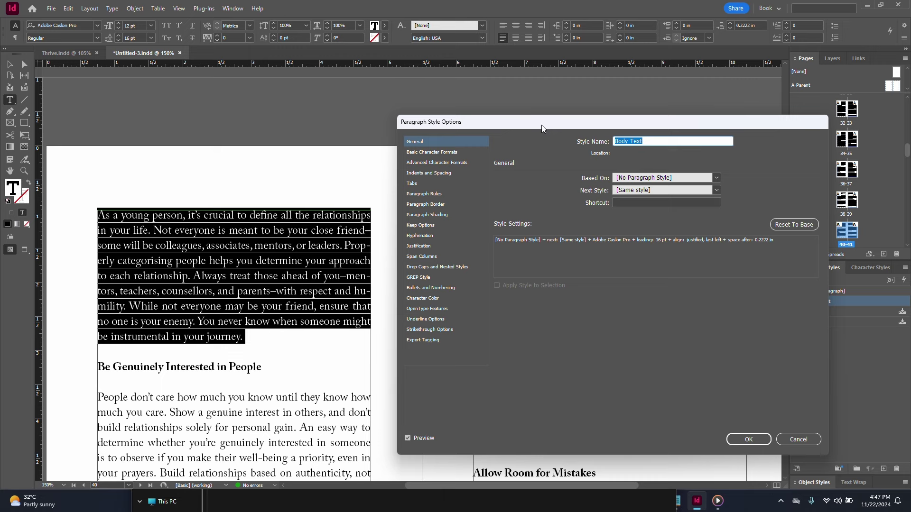
click(419, 235)
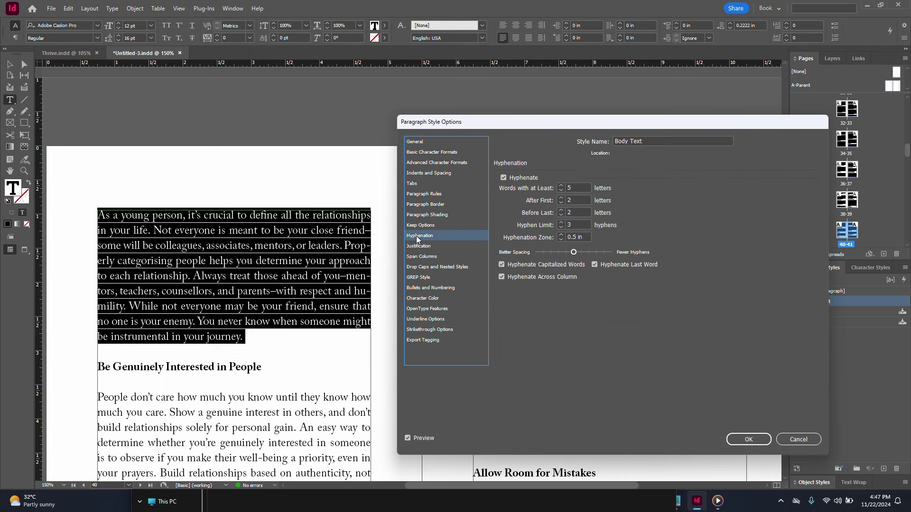
click(503, 179)
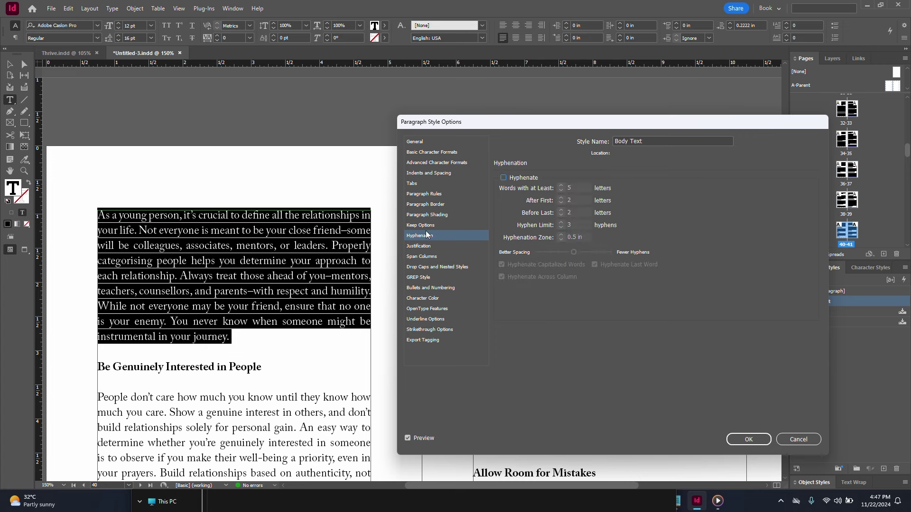
- Set the maximum word spacing in the Body Text style's justification settings to 120%
click(427, 246)
click(433, 153)
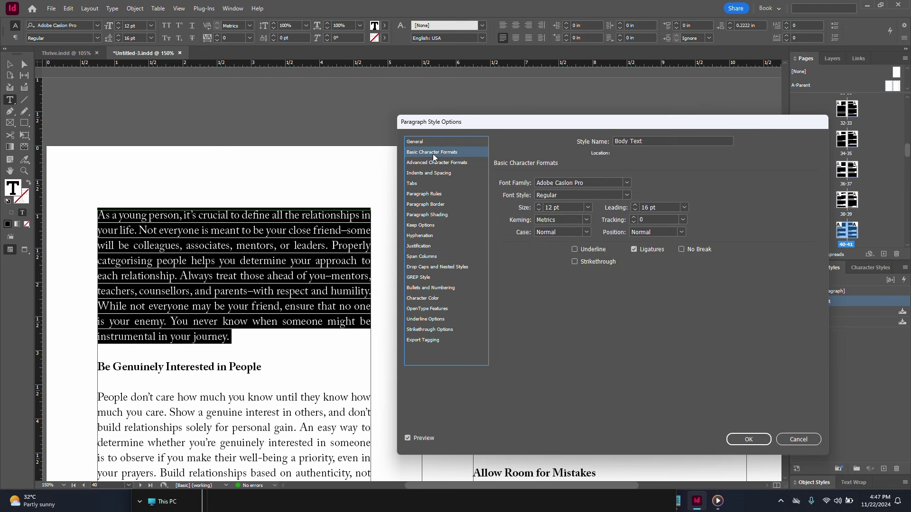
click(420, 246)
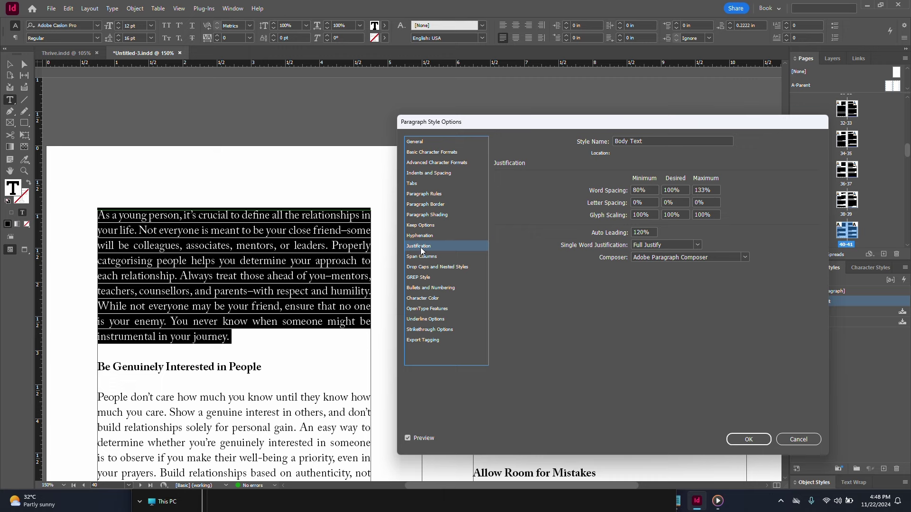
double_click(714, 192)
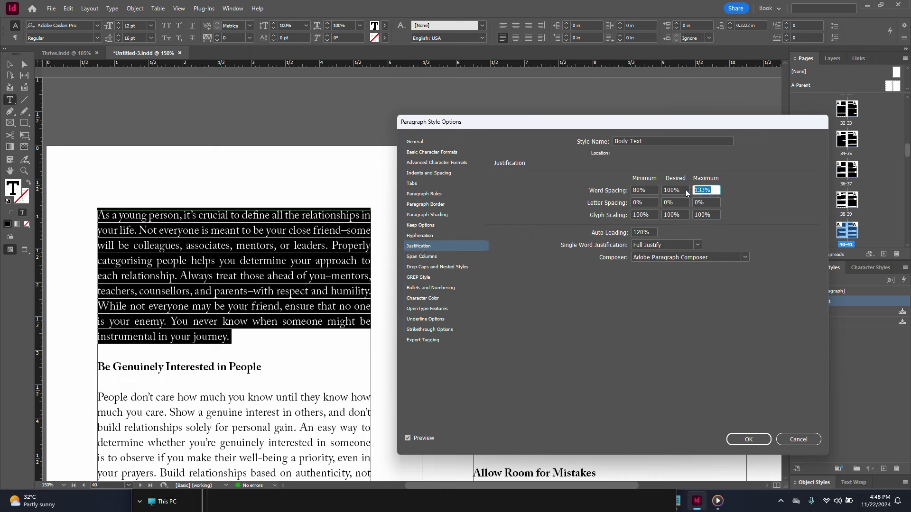
text(120)
key(Tab)
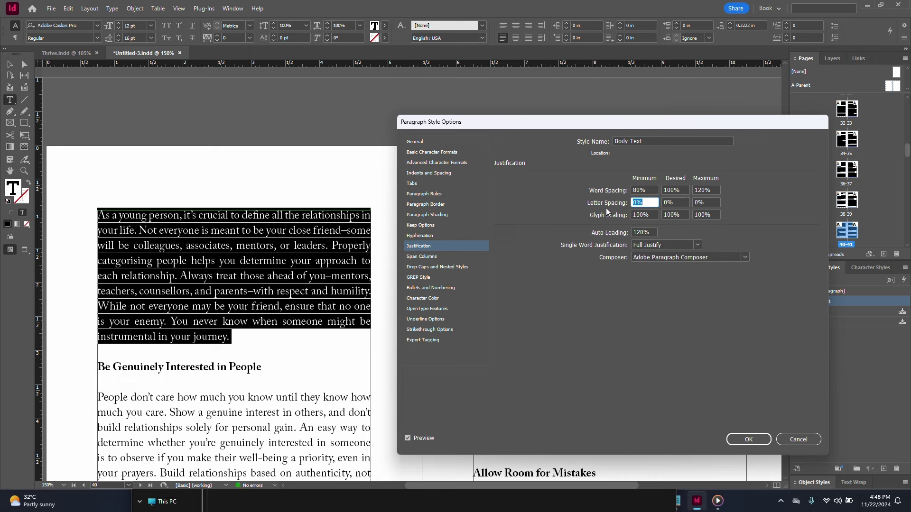
- Set the Body Text style's letter spacing to a minimum of -2% and a maximum of 2%
text(-2)
key(Tab)
key(Tab)
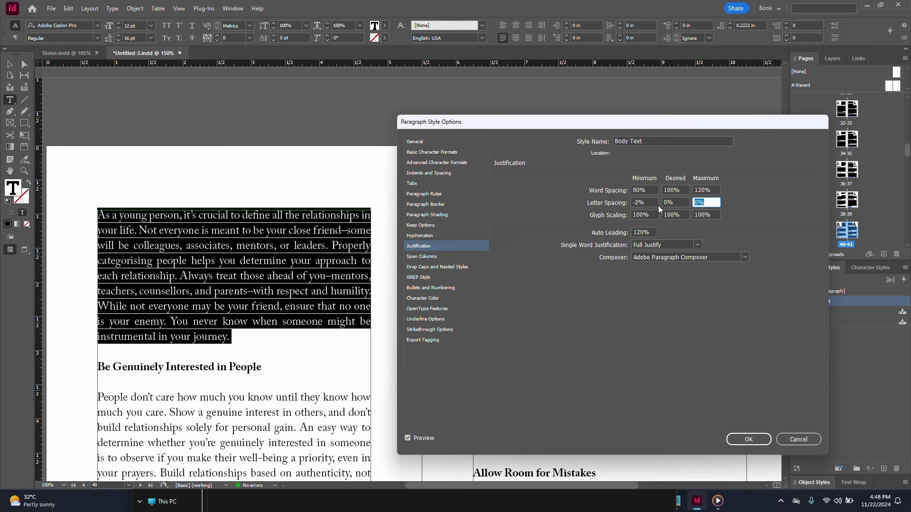
text(2)
key(Tab)
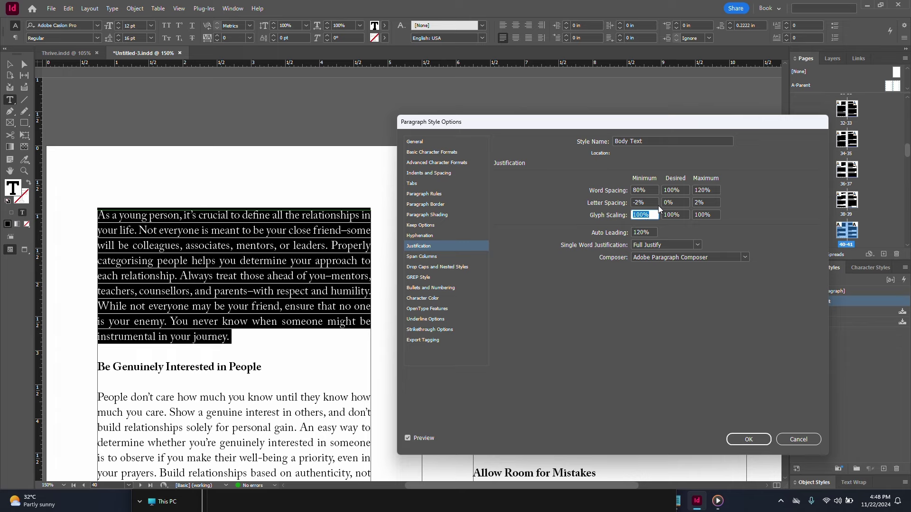
- Set the Body Text style's glyph scaling to 98% minimum and 102% maximum, and apply the style changes
text(98)
key(Tab)
key(Tab)
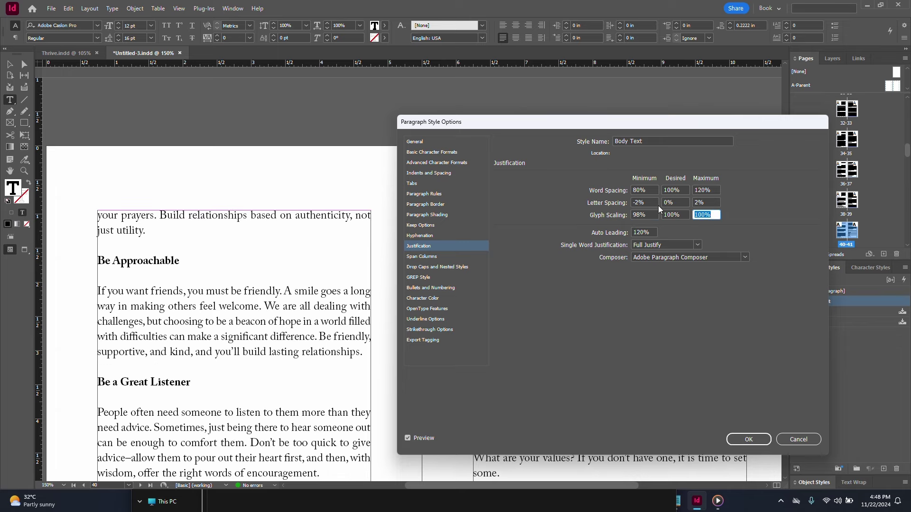
text(102)
key(Tab)
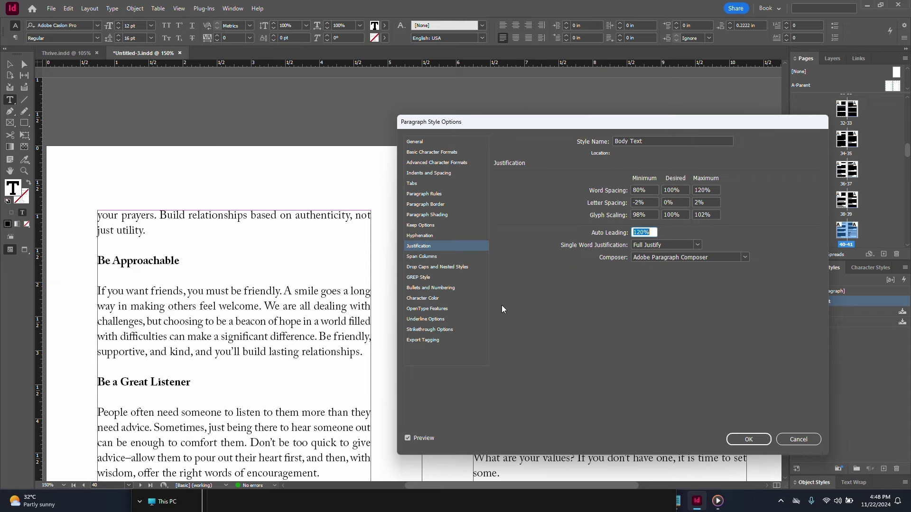
click(748, 440)
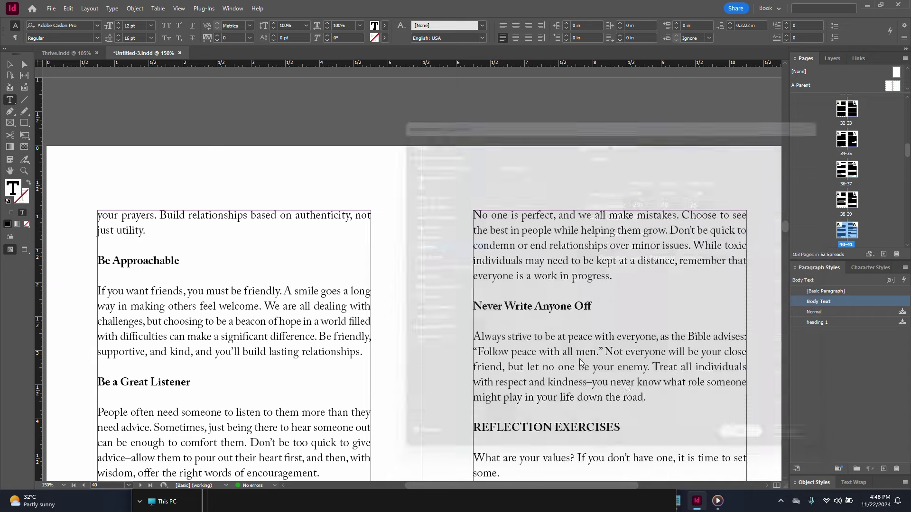
- Try a wide gap before "how" in the first line under "Be Genuinely Interested in People" and remove it
scroll(579, 294, up, 10)
click(579, 233)
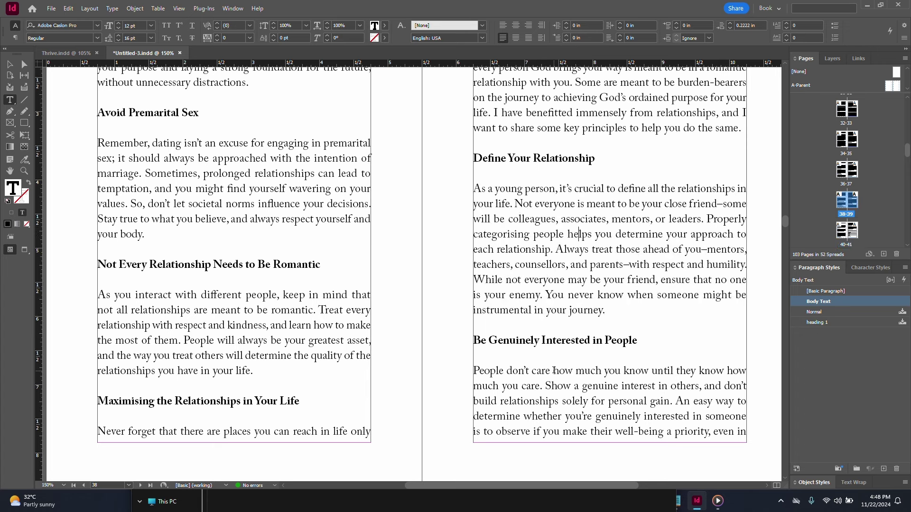
click(554, 370)
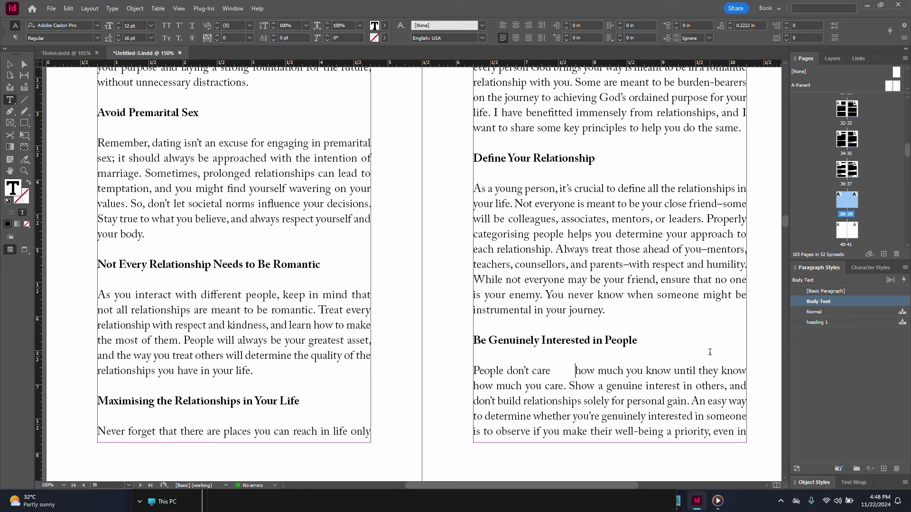
drag(551, 371, 575, 371)
key(BackSpace)
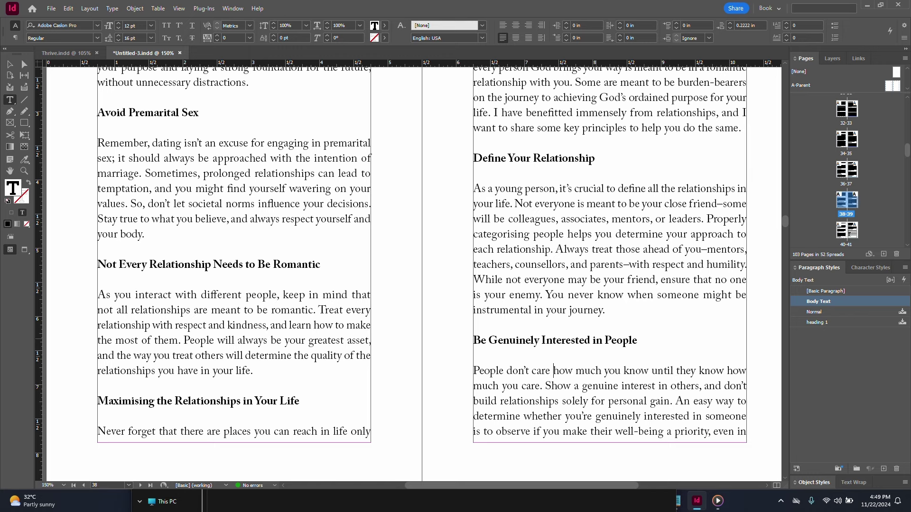
- Examine the dash and its surrounding spaces after the quote ending "go together" on page 39
key(ctrl+alt+0)
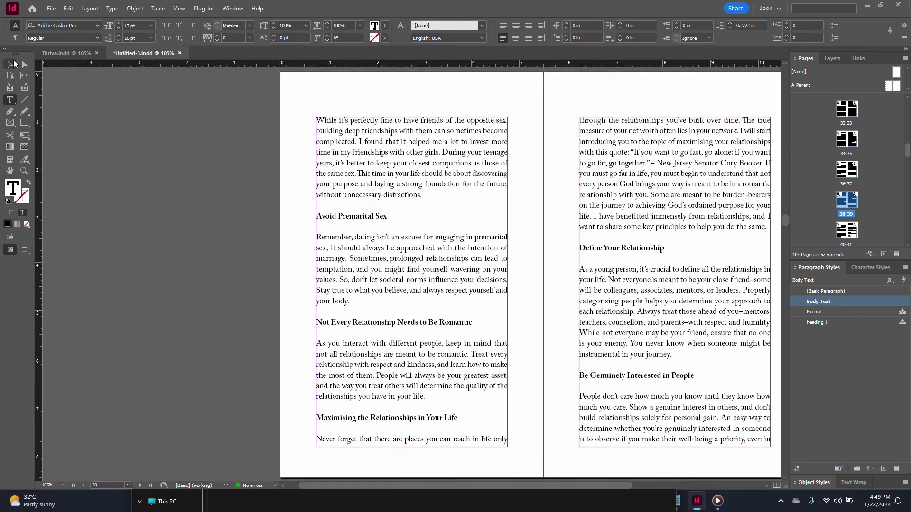
key(Escape)
drag(546, 204, 449, 205)
click(536, 174)
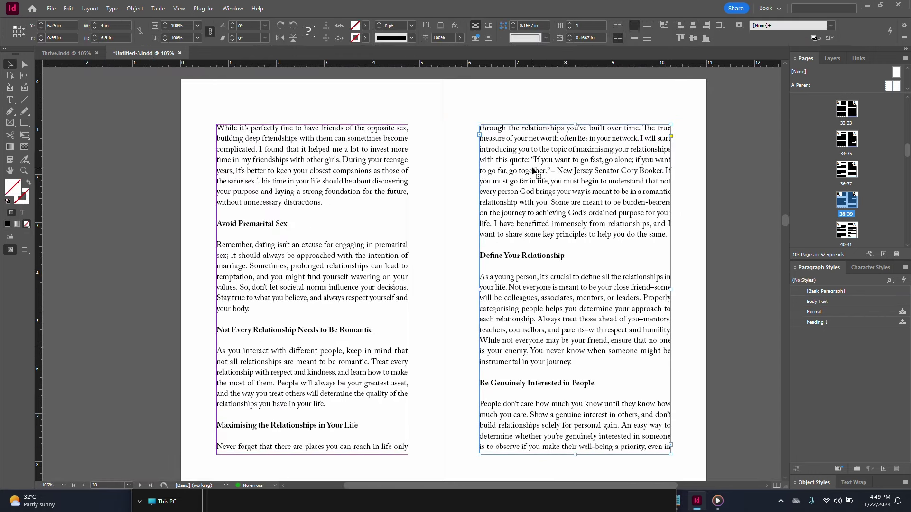
drag(435, 119, 628, 200)
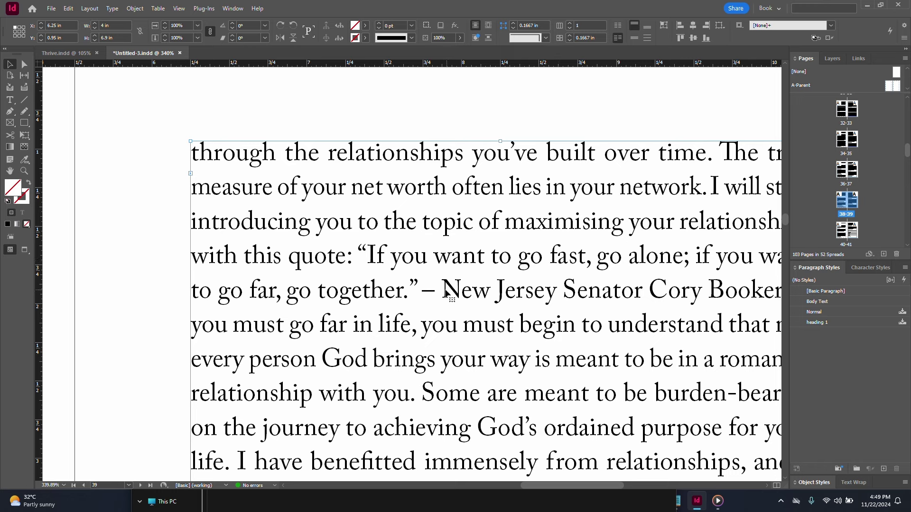
double_click(445, 283)
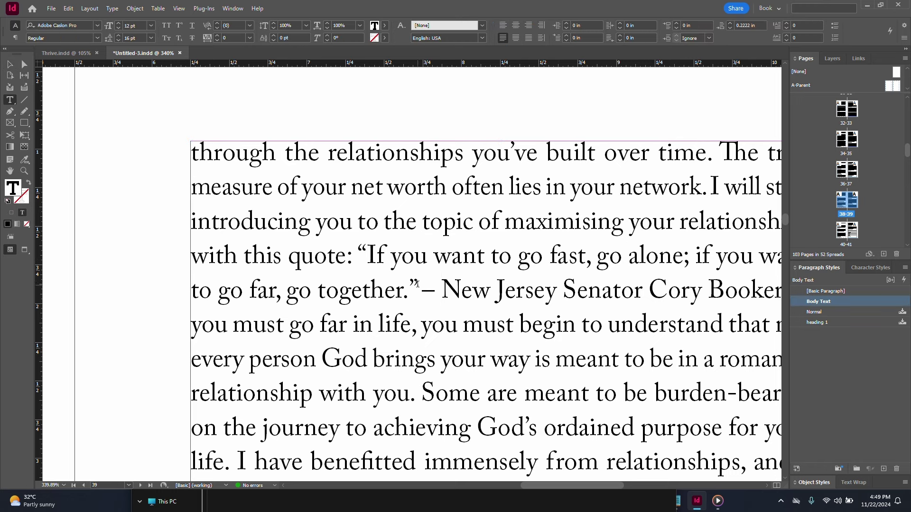
shift+click(417, 283)
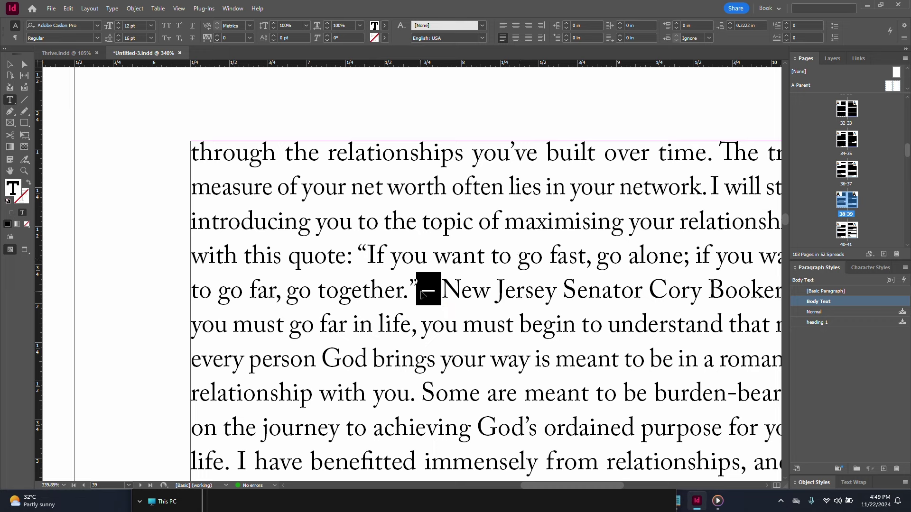
- Replace every en dash surrounded by spaces with a plain en dash (~=) across the document using GREP Find/Change, and close it
click(530, 256)
key(ctrl+f)
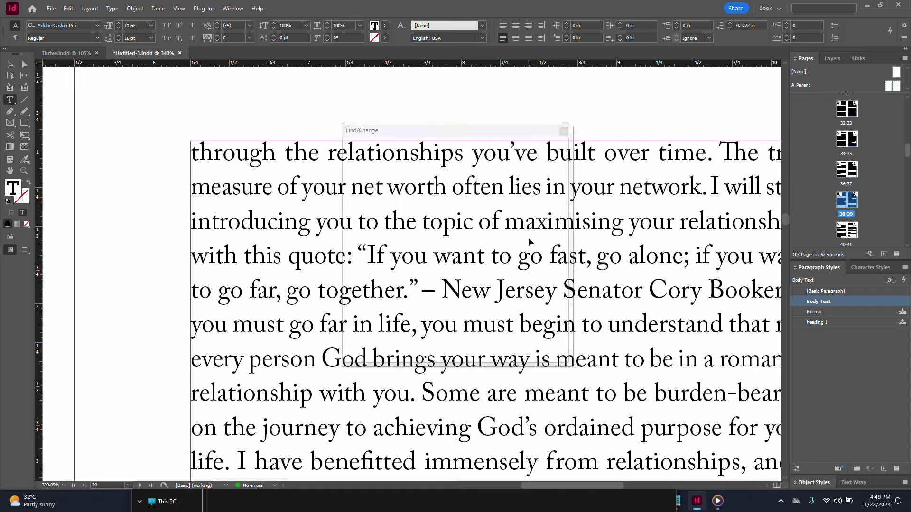
click(465, 215)
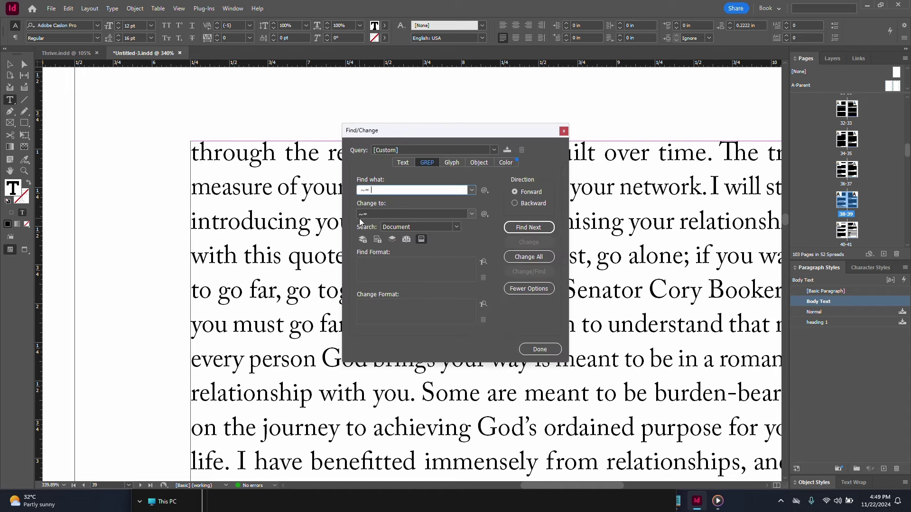
click(530, 259)
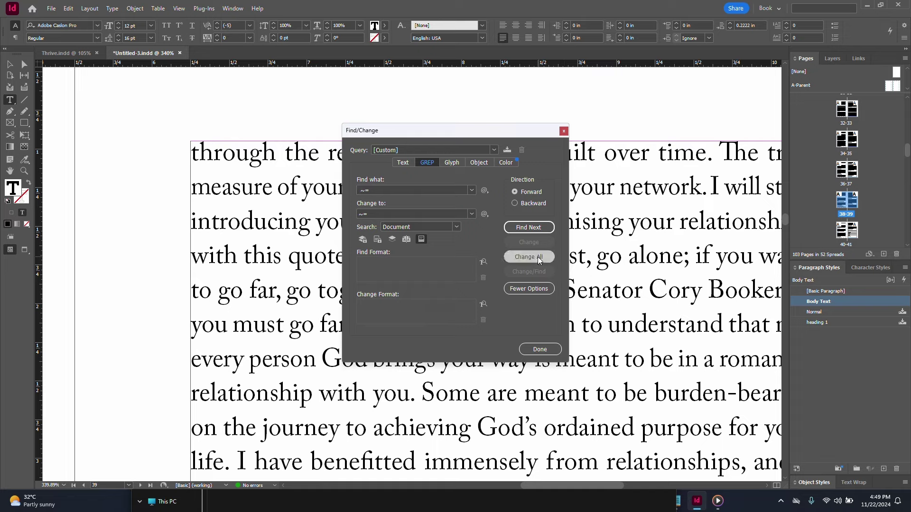
click(528, 261)
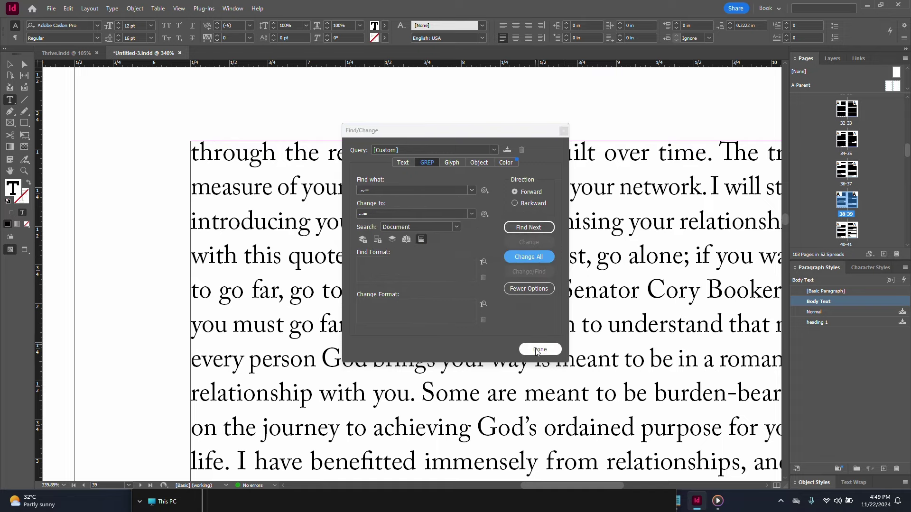
click(533, 347)
- Examine the hyphen in the heading "Value Same-Sex Friendships" on page 37
click(9, 65)
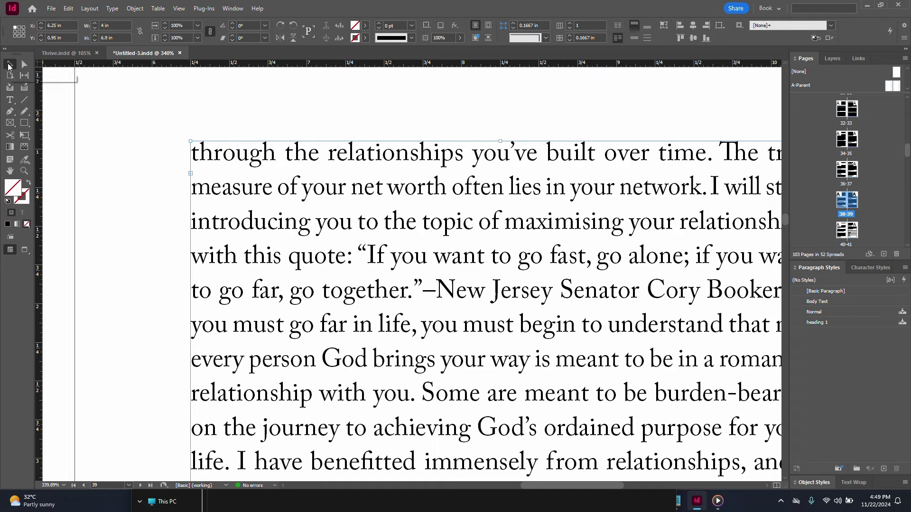
key(ctrl+alt+0)
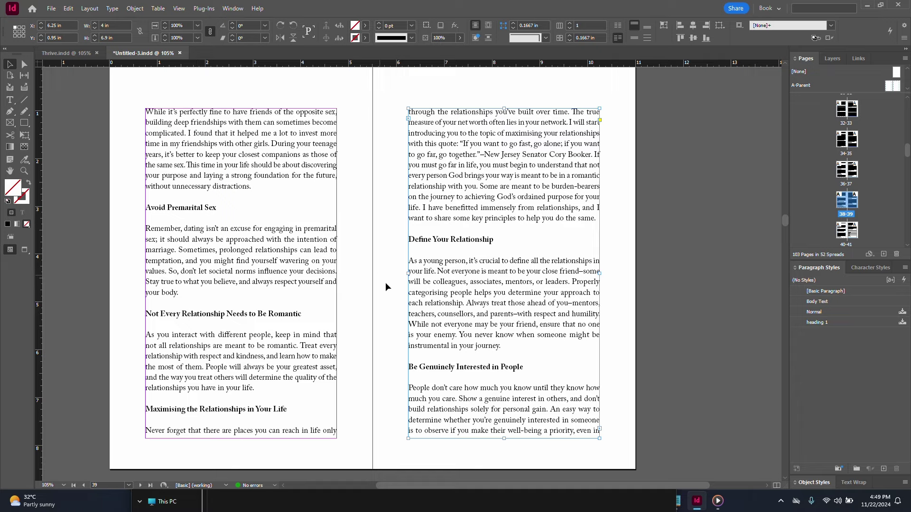
scroll(392, 292, up, 5)
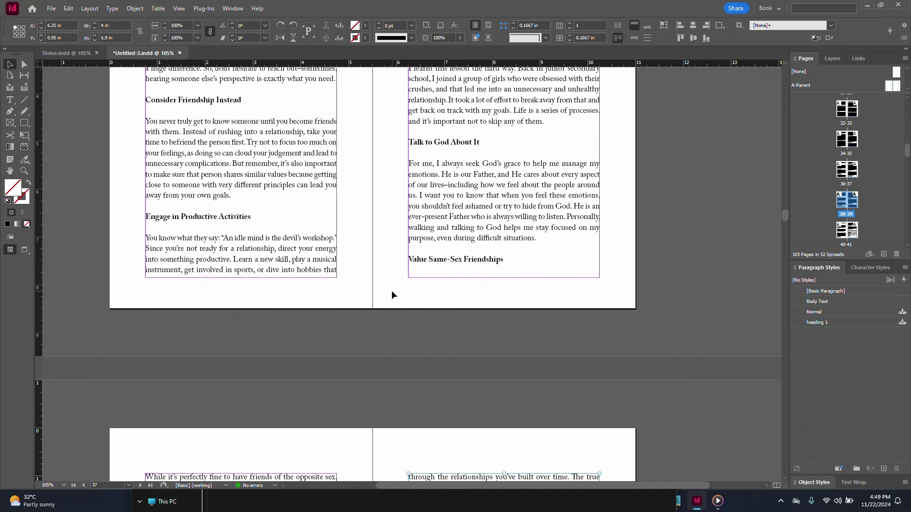
key(ctrl+space)
drag(390, 229, 482, 282)
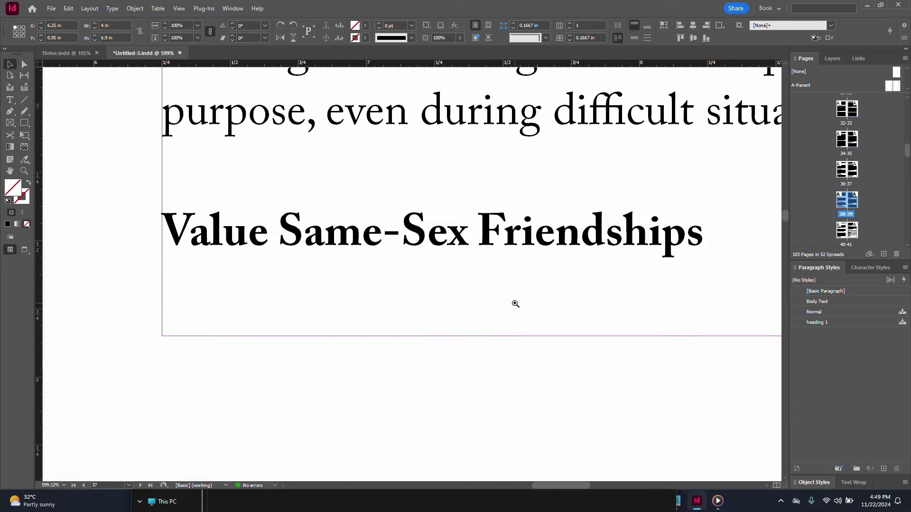
double_click(402, 221)
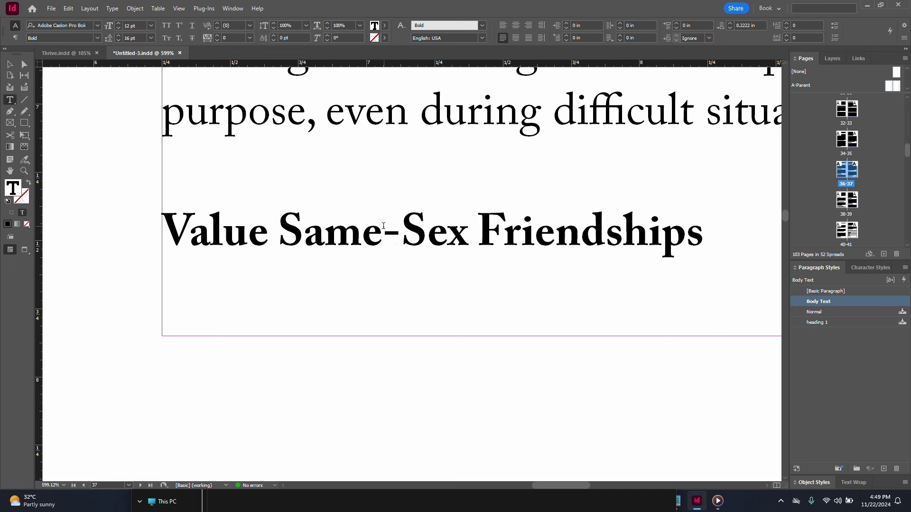
shift+click(380, 228)
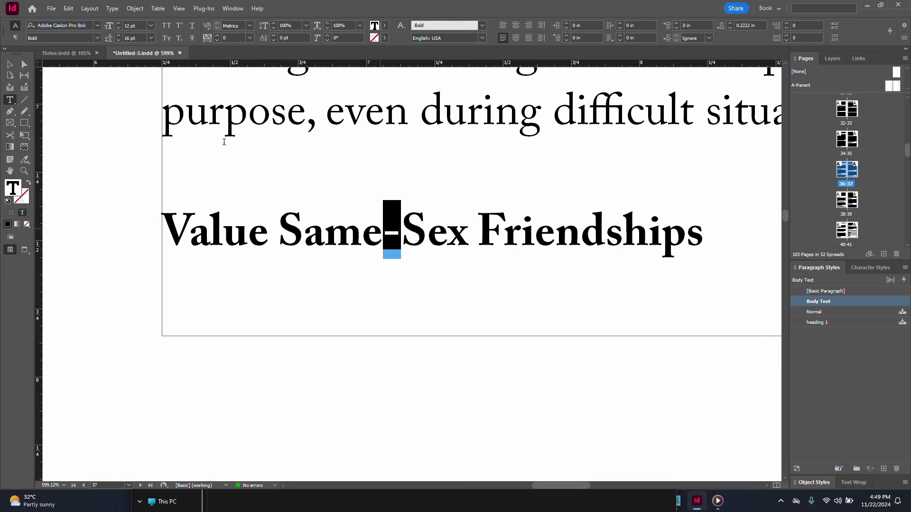
click(10, 64)
key(ctrl+alt+0)
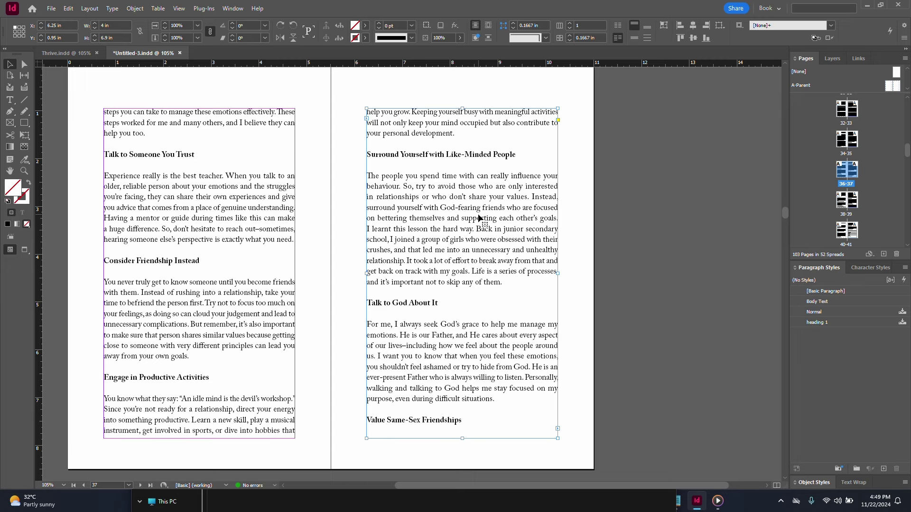
- Replace every hyphen with an en dash (~=) across the document using GREP Find/Change, and close it
key(ctrl+f)
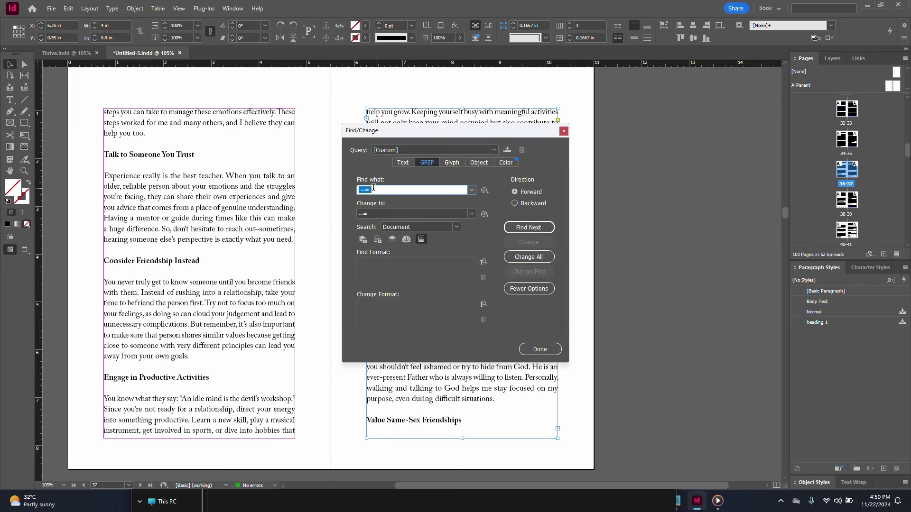
text(-)
click(532, 256)
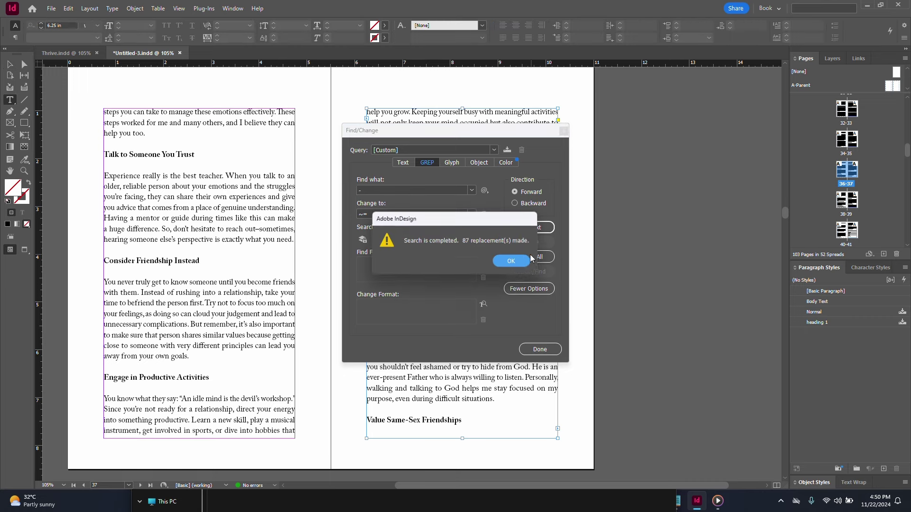
click(505, 261)
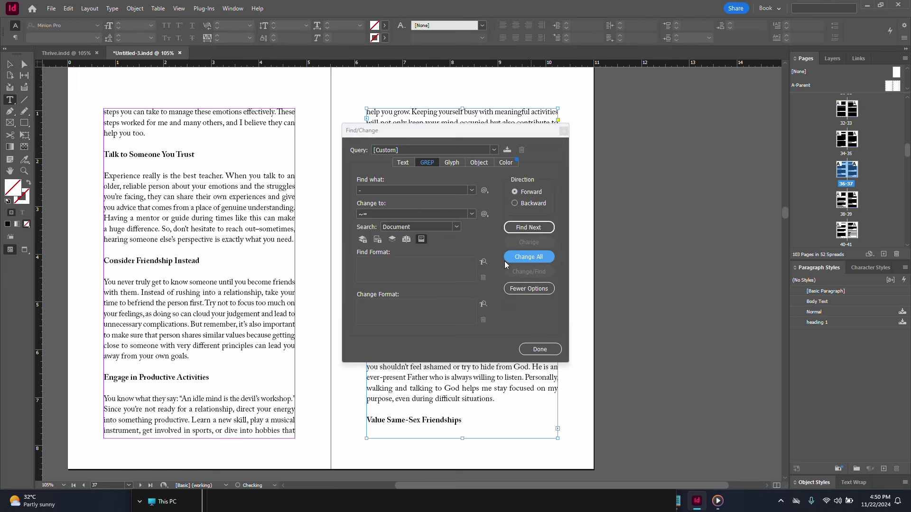
click(540, 349)
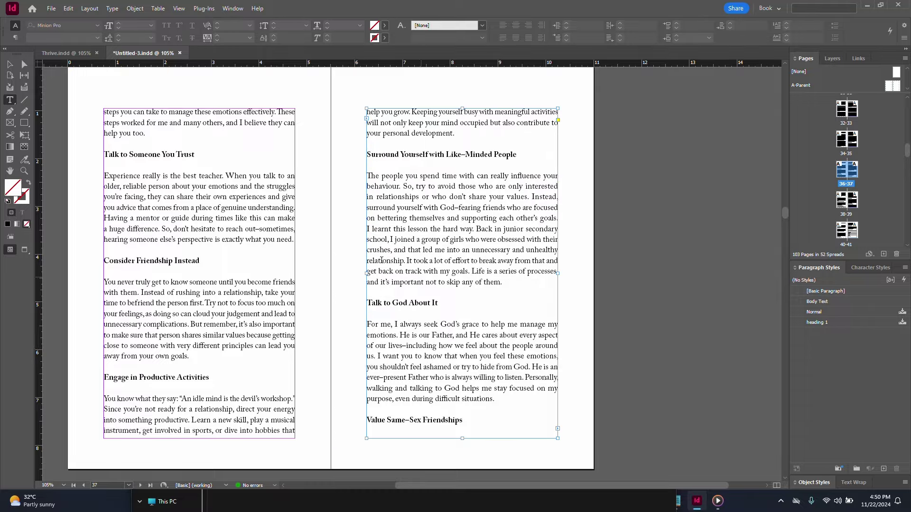
- Check the dashes on the pages before page 37, and go to page 1
scroll(407, 259, up, 5)
scroll(407, 259, up, 10)
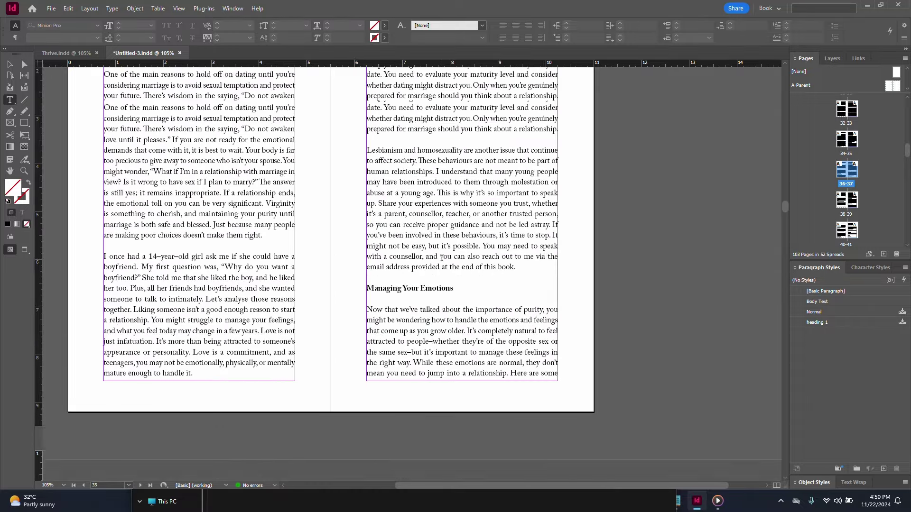
scroll(447, 264, up, 8)
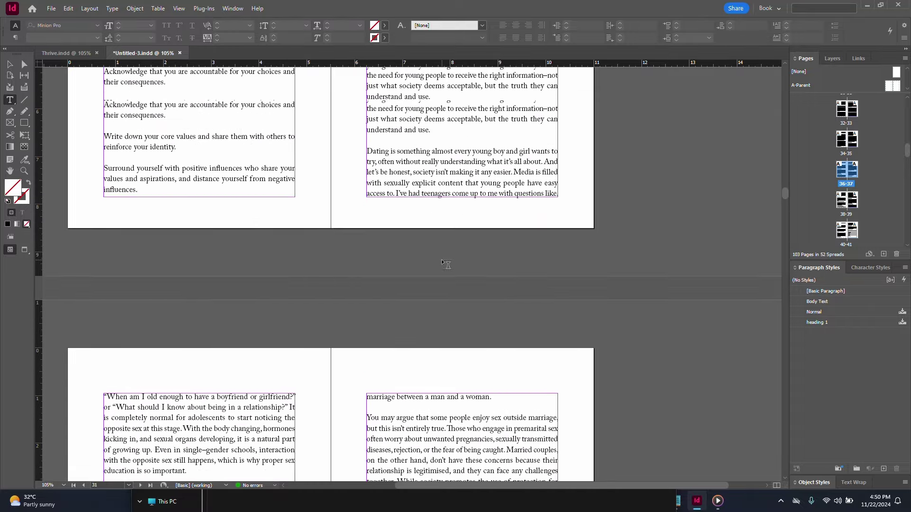
scroll(447, 264, up, 8)
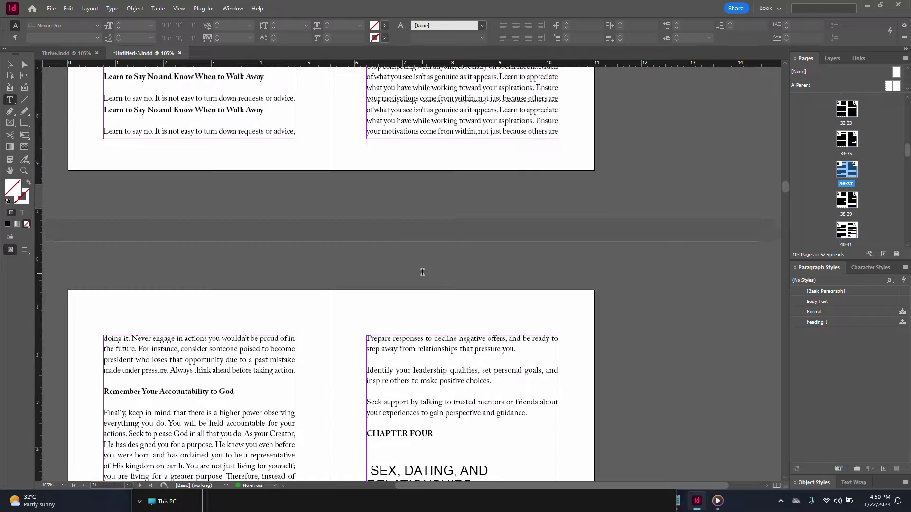
click(10, 64)
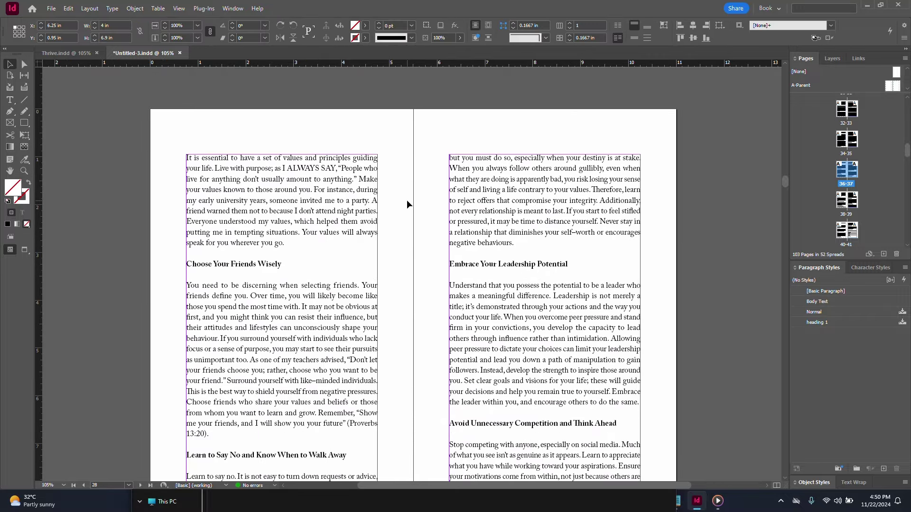
key(ctrl+j)
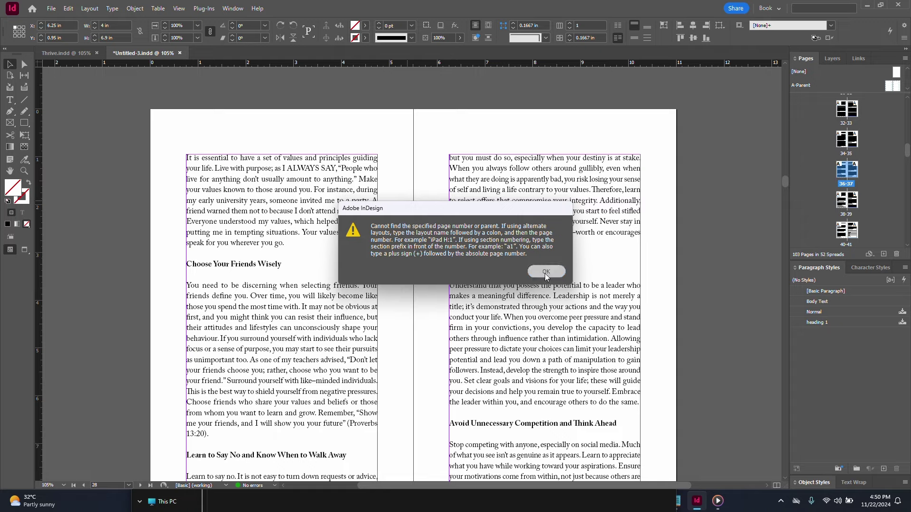
click(546, 277)
text(1)
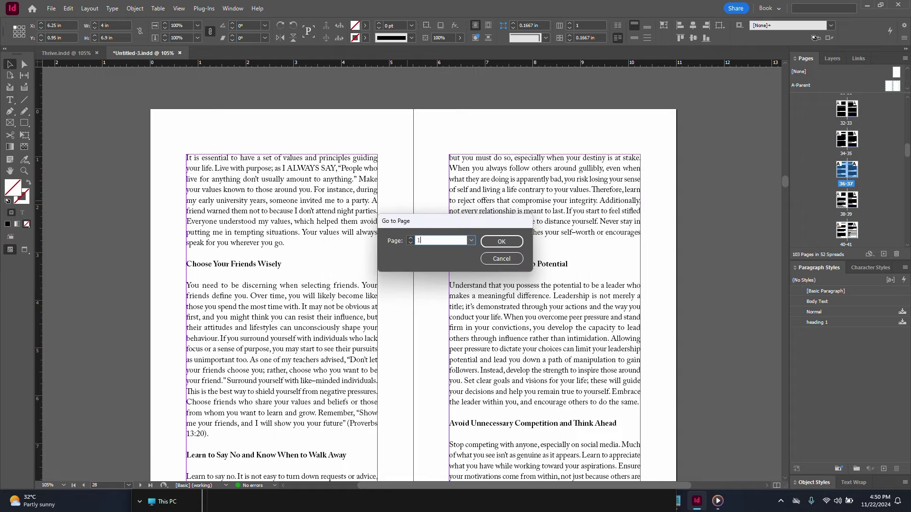
key(Return)
- Review the text and dashes from the Dedication through the start of Chapter One on pages 6–7
scroll(494, 261, down, 3)
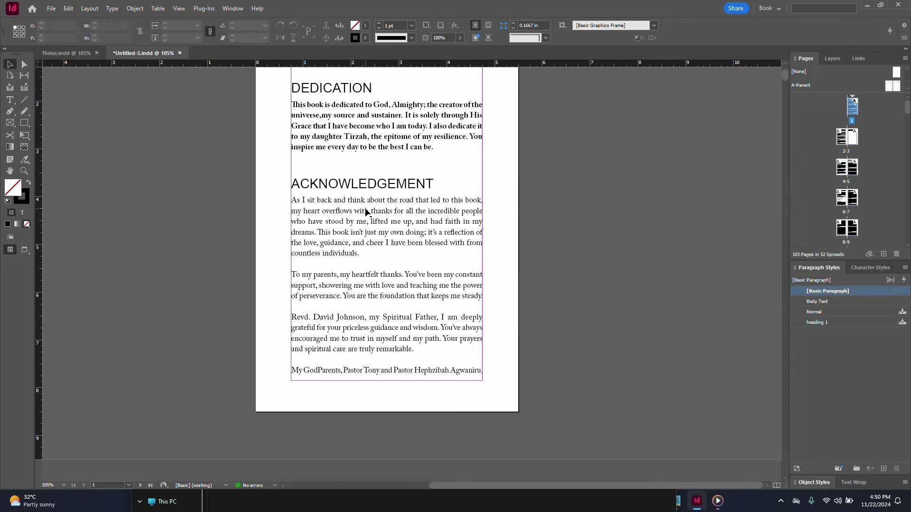
scroll(465, 266, down, 10)
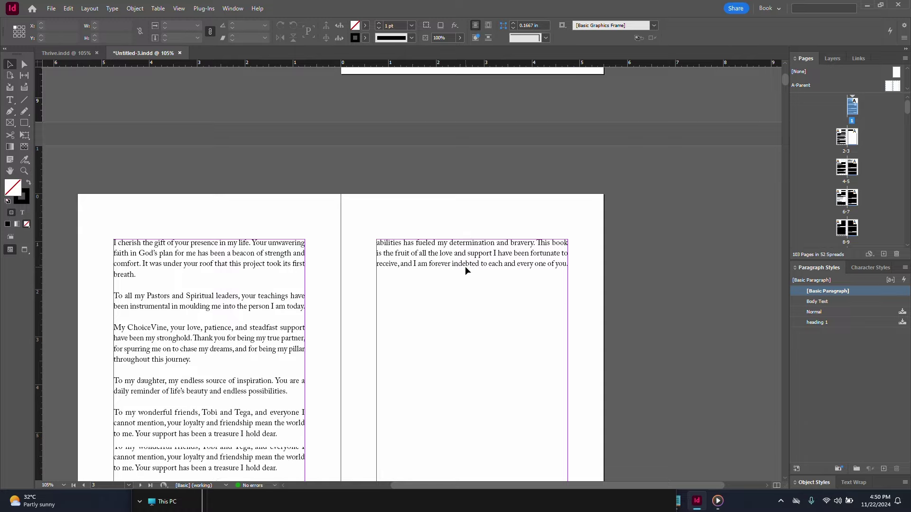
scroll(465, 267, down, 3)
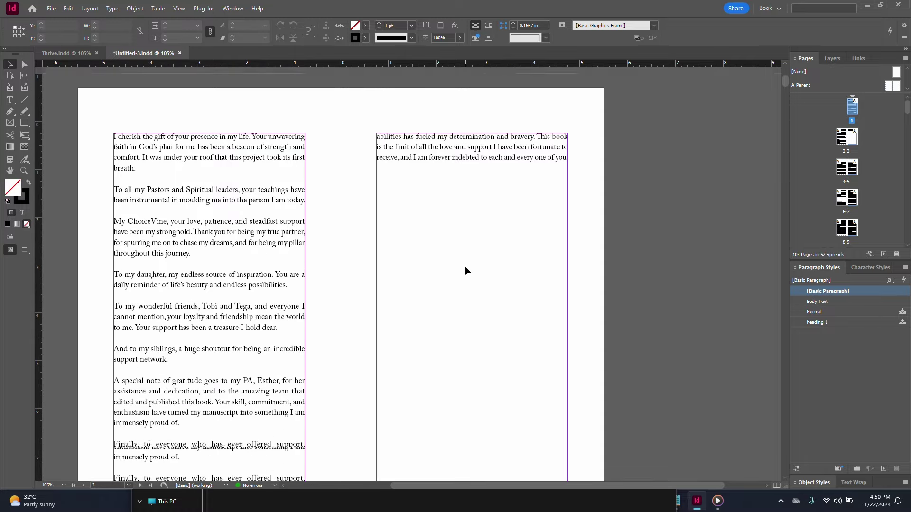
scroll(465, 266, down, 12)
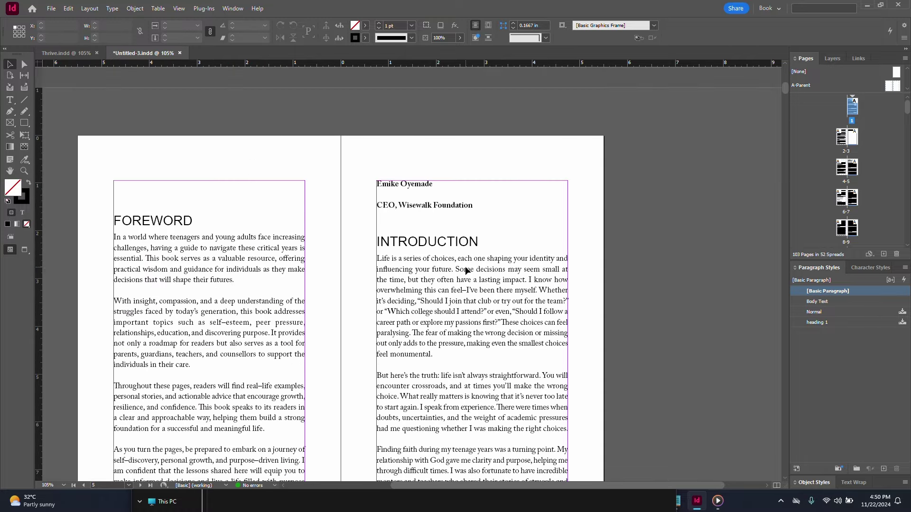
scroll(466, 270, down, 12)
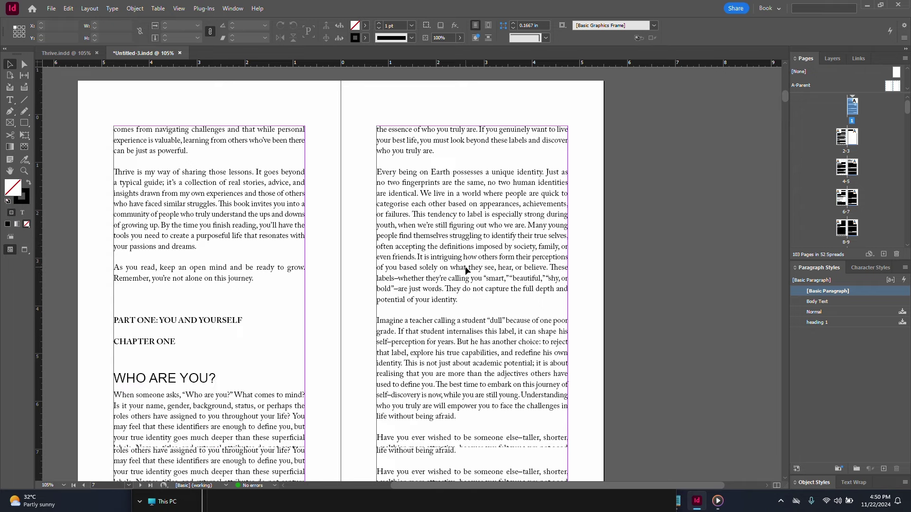
scroll(466, 270, down, 6)
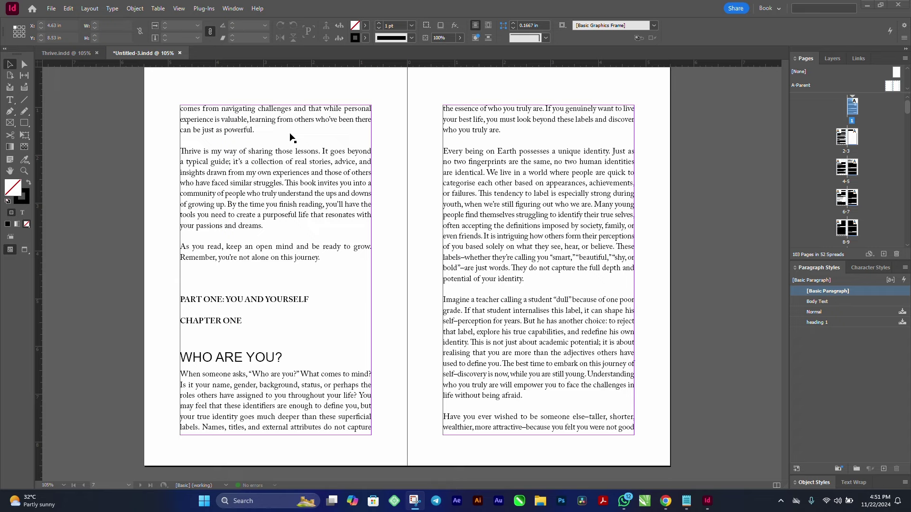
- View the A-Parent spread's margins and return to the Foreword and Introduction spread on pages 4–5
double_click(805, 87)
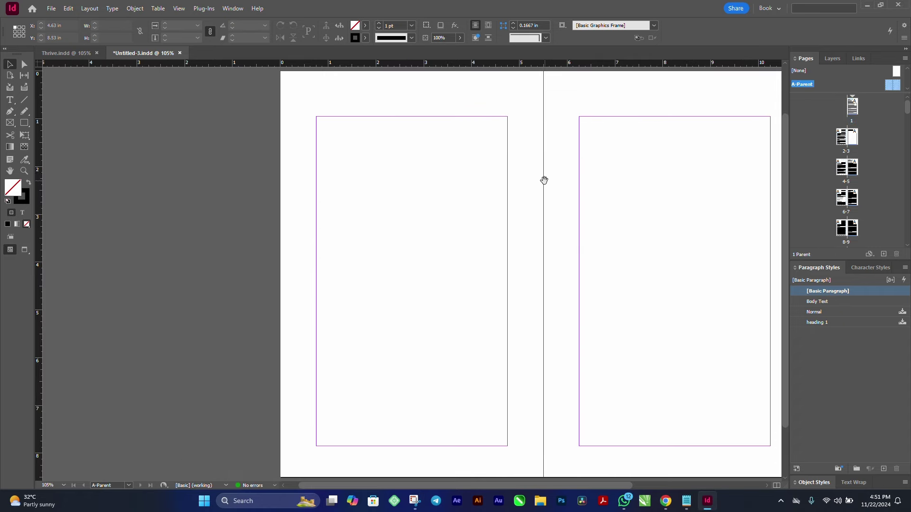
drag(545, 180, 418, 178)
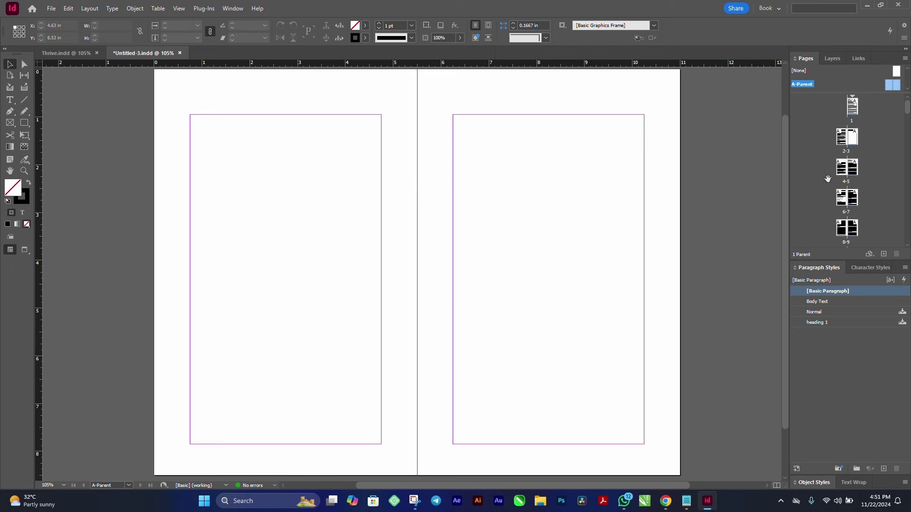
double_click(847, 184)
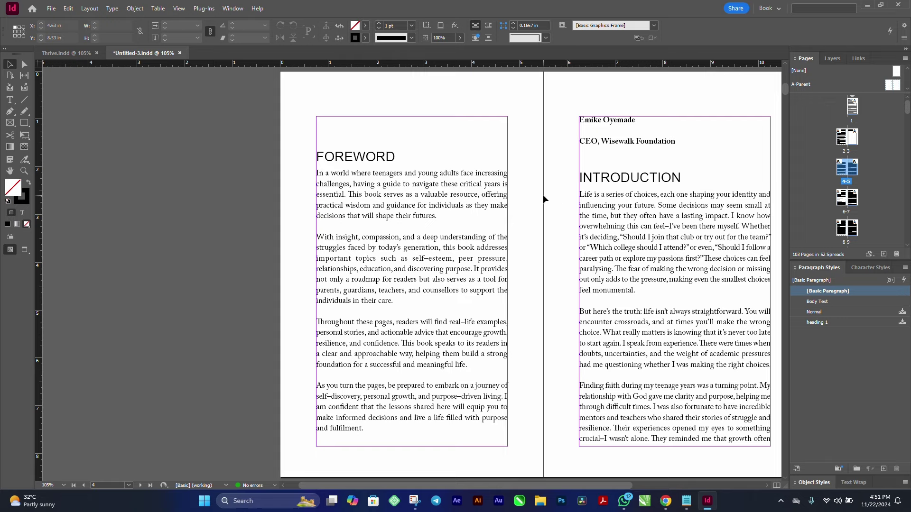
drag(544, 196, 447, 191)
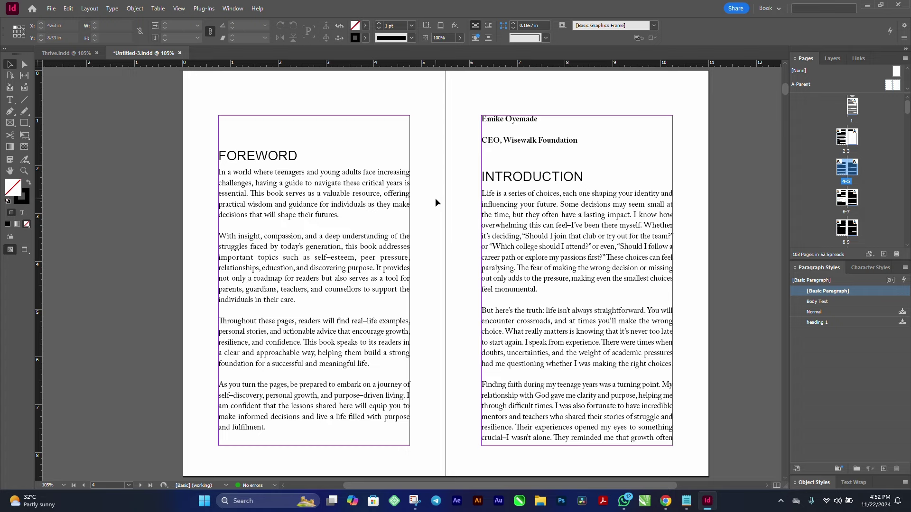
- Show the baseline grid on the document pages
click(232, 8)
click(178, 8)
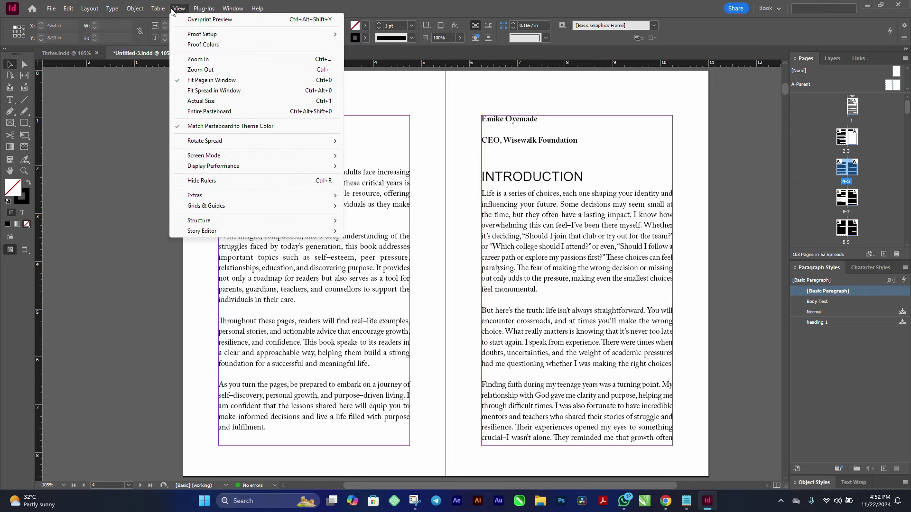
mouse_move(209, 207)
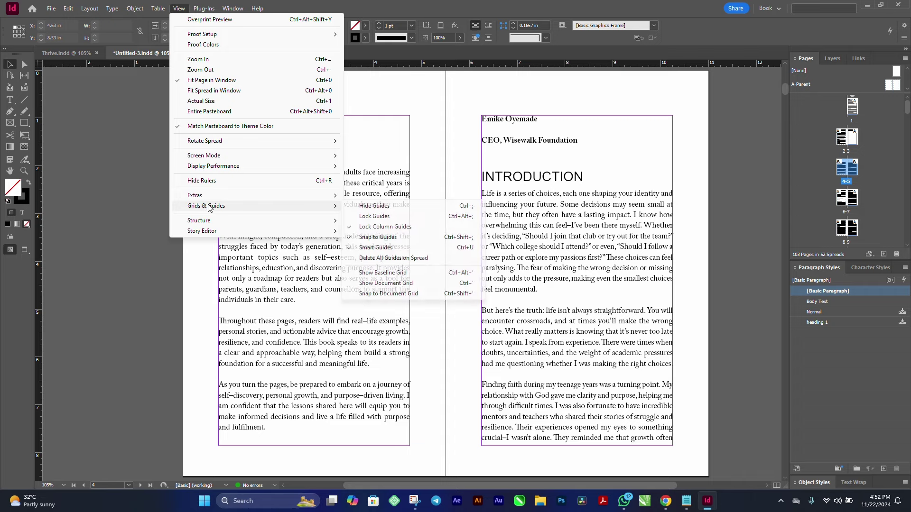
click(399, 274)
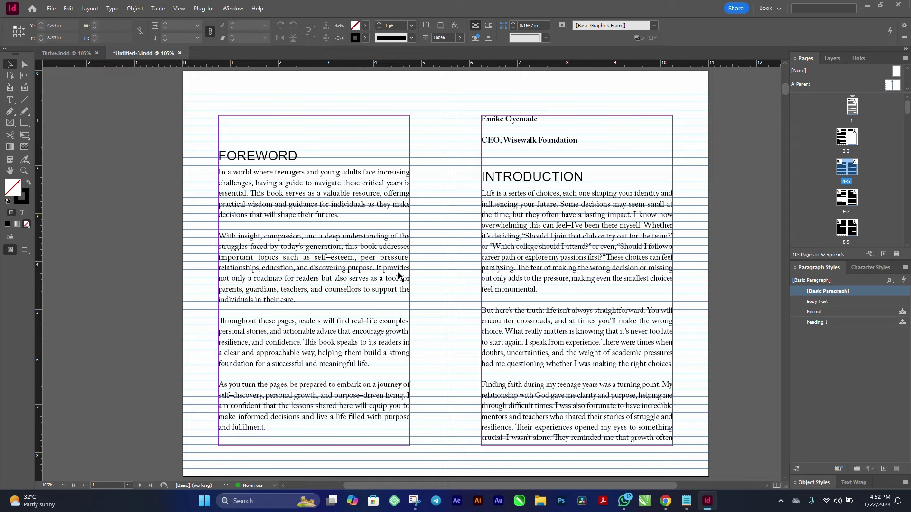
- Examine how the text lines and margin frame sit against the baseline grid at the bottom and top of page 5
key(ctrl+space)
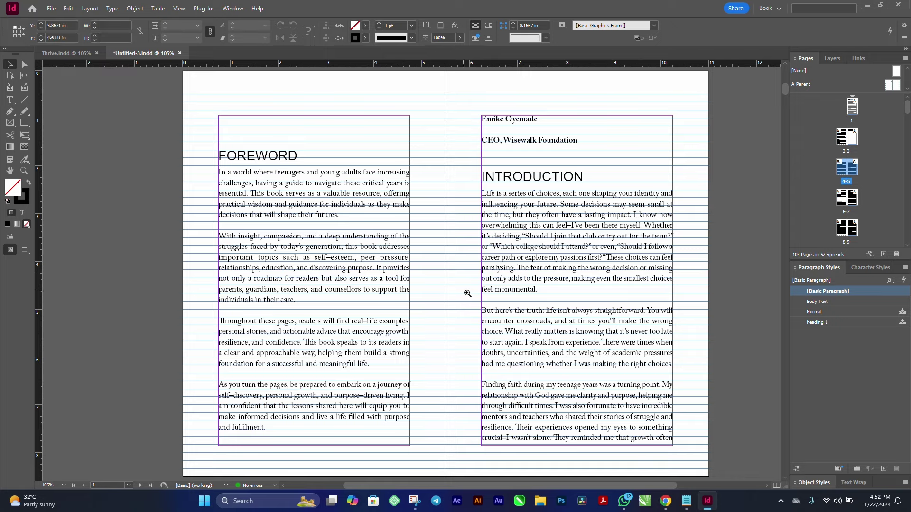
drag(467, 294, 681, 448)
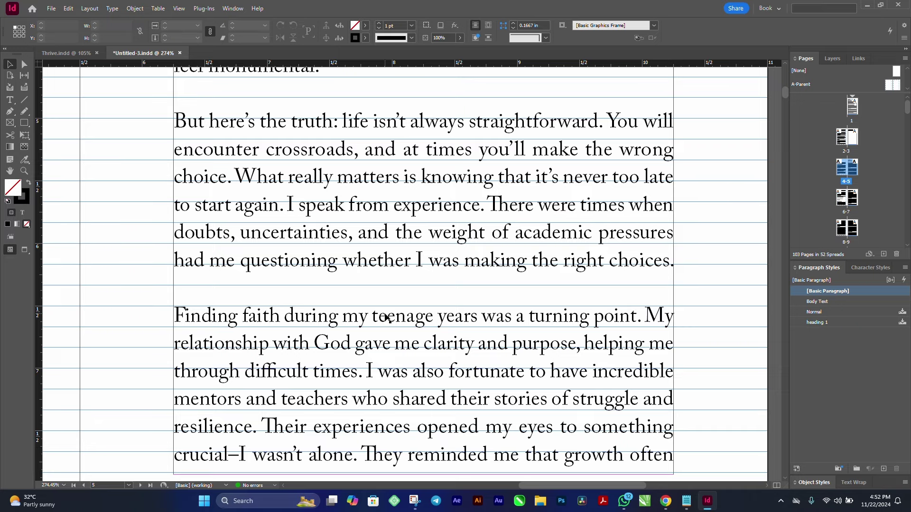
scroll(386, 317, down, 5)
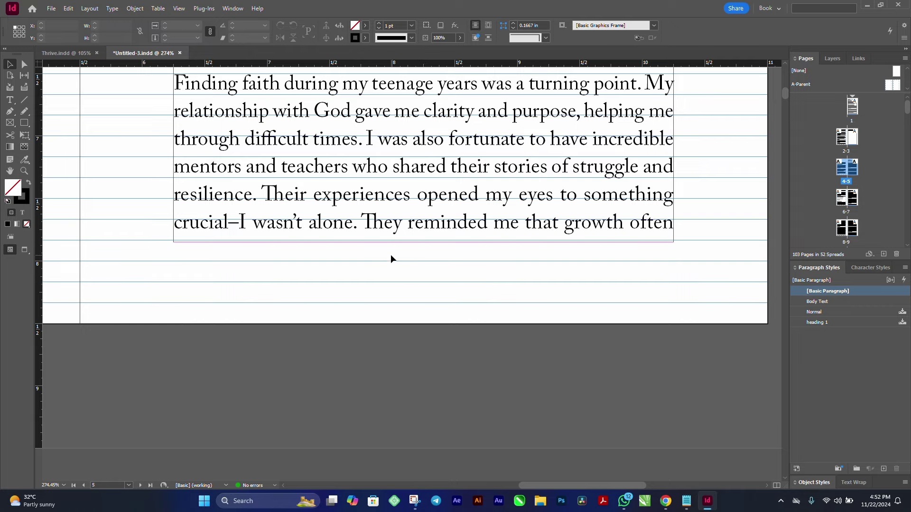
scroll(391, 256, up, 1)
scroll(391, 256, down, 1)
drag(138, 181, 326, 305)
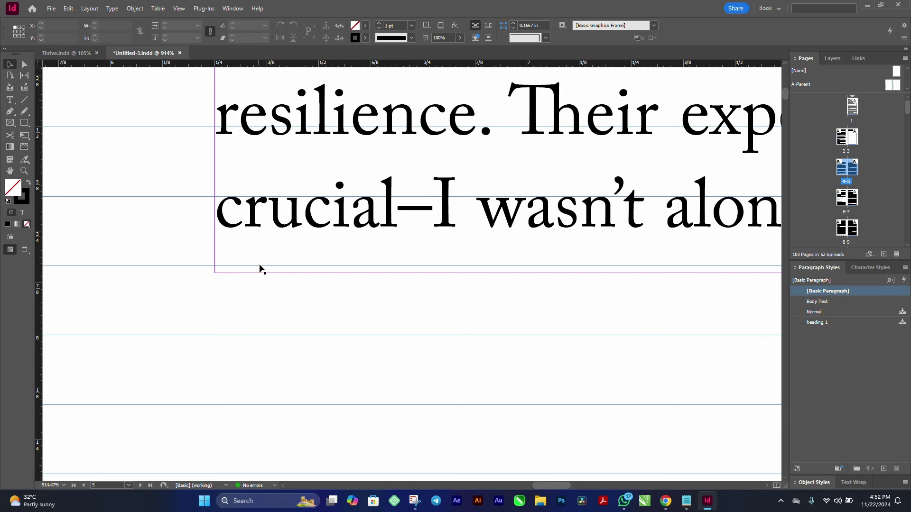
key(ctrl+0)
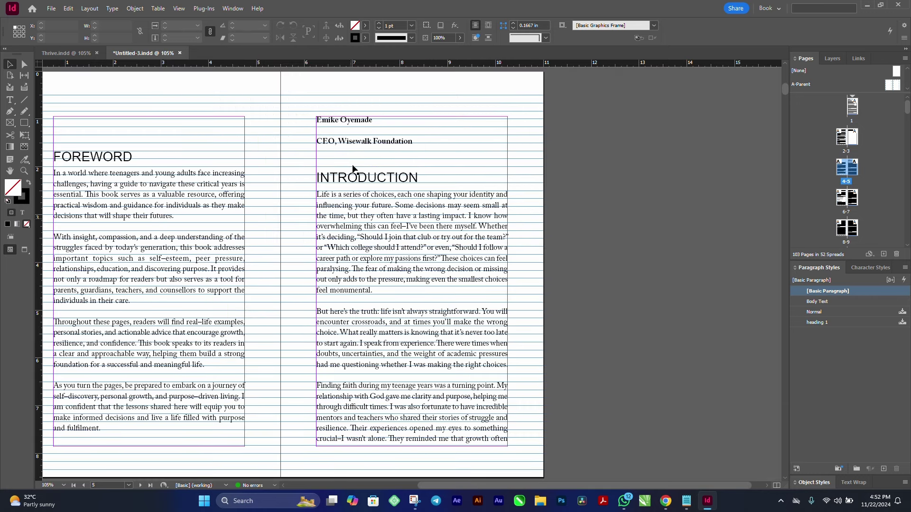
drag(296, 101, 418, 157)
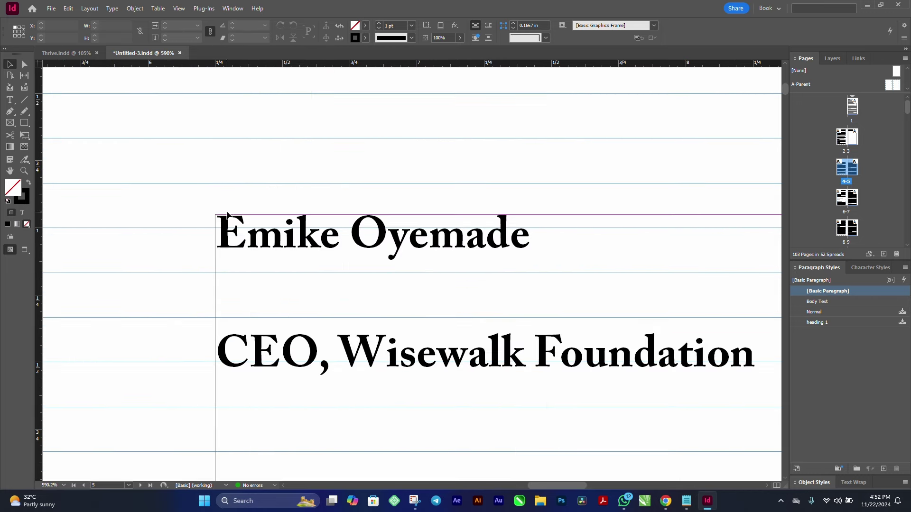
key(ctrl+0)
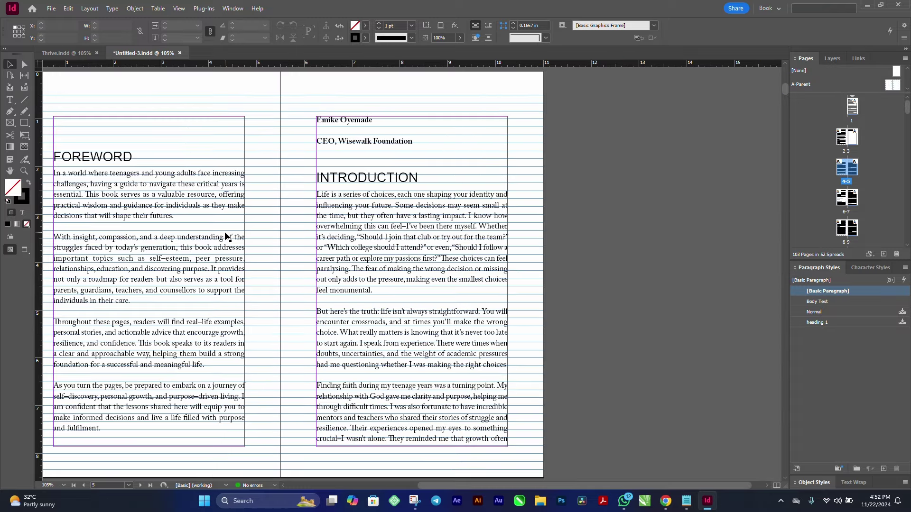
drag(285, 238, 382, 238)
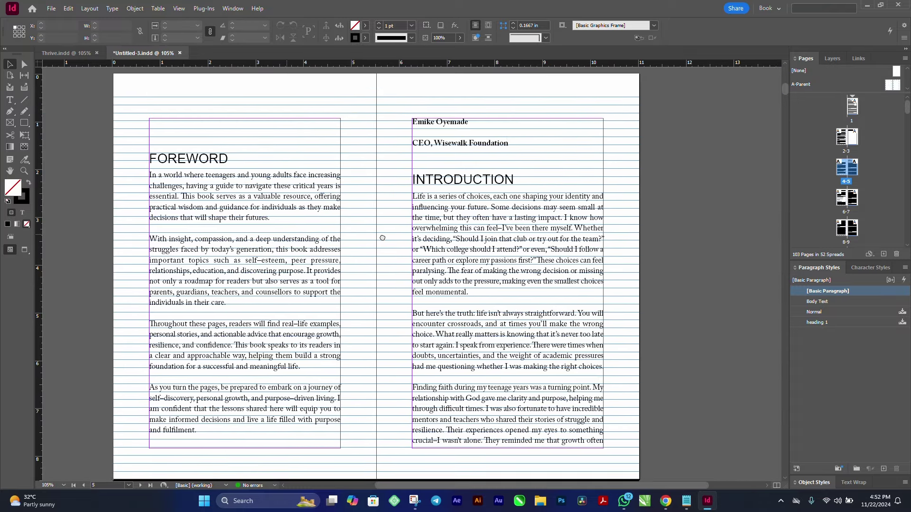
- Set the baseline grid increment to 16 pt in the Grids preferences
click(69, 9)
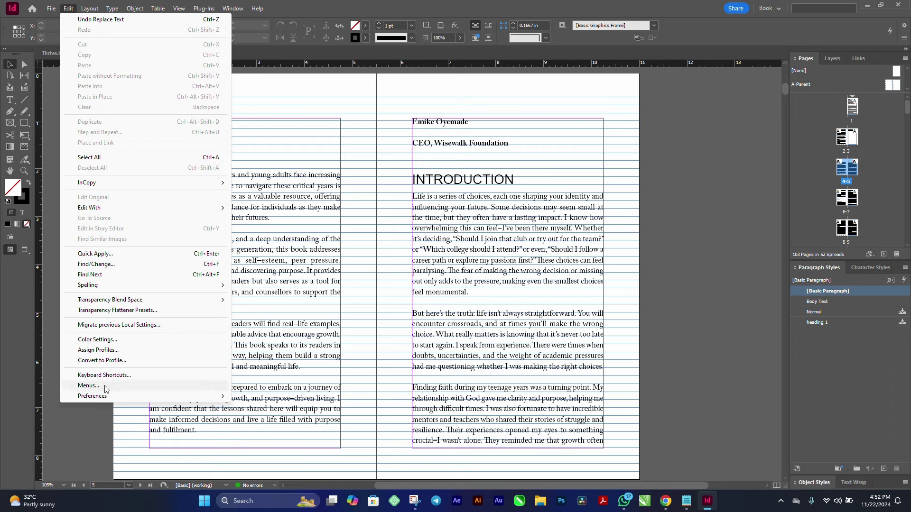
mouse_move(106, 396)
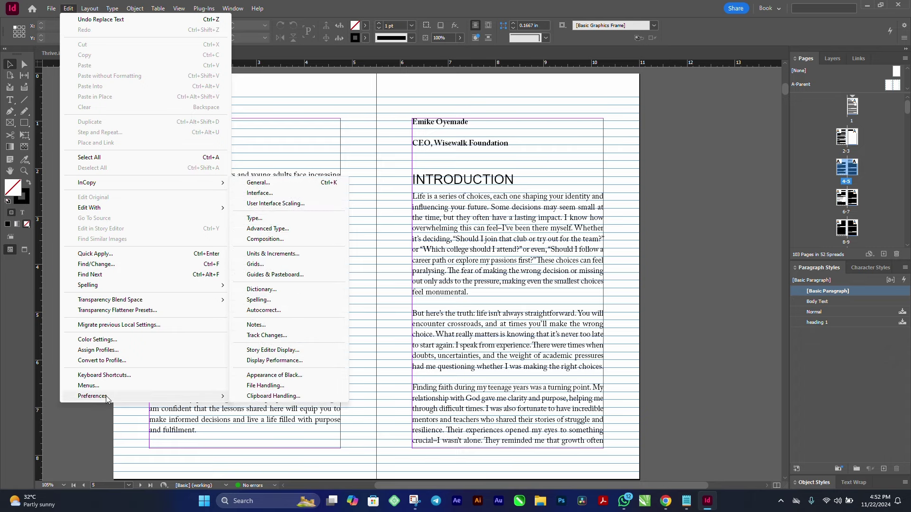
click(273, 266)
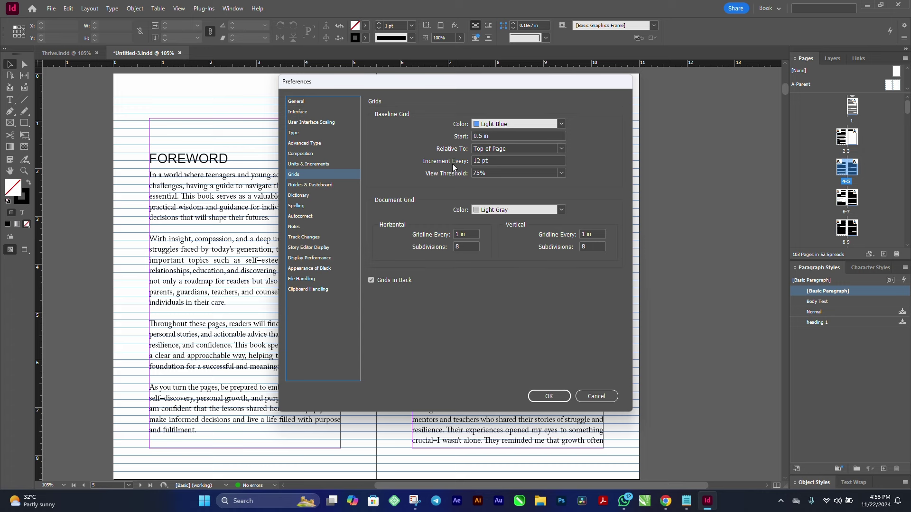
double_click(480, 161)
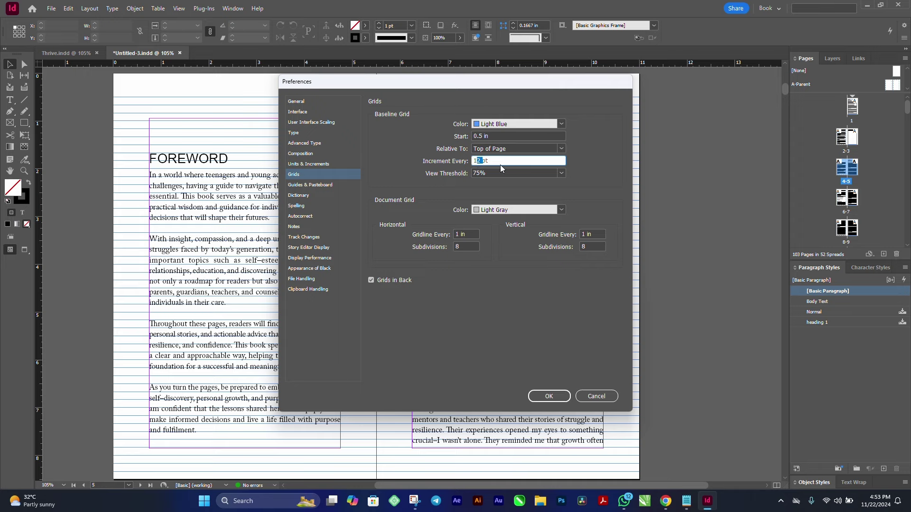
text(16)
click(549, 396)
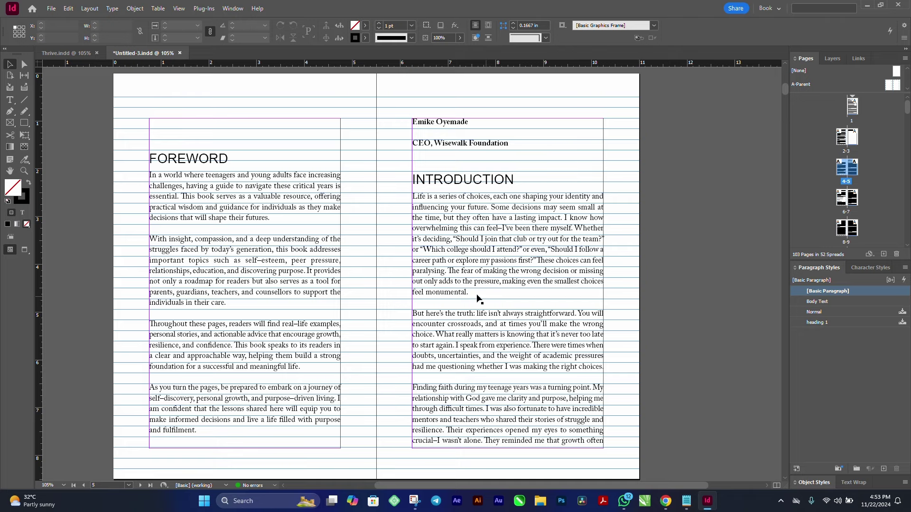
- Examine the Introduction paragraphs on page 5 up close against the 16 pt baseline grid
drag(384, 171, 590, 206)
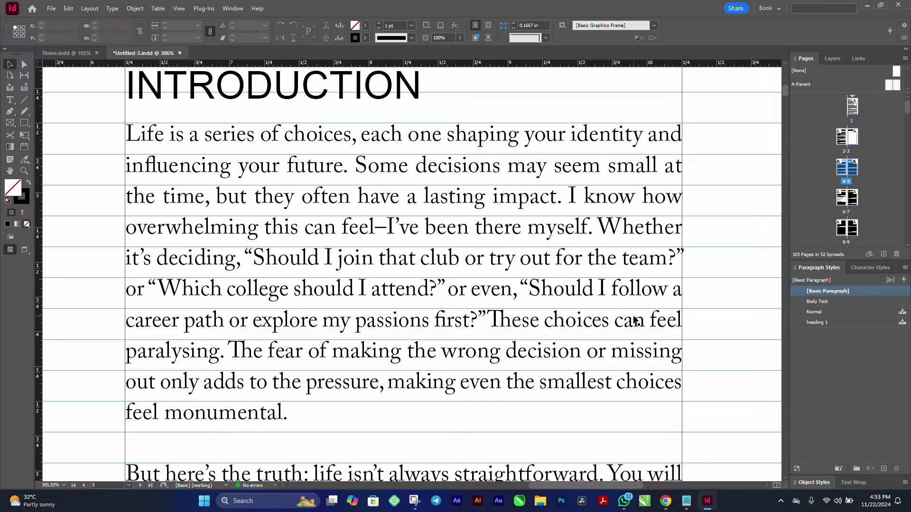
key(ctrl+minus)
key(ctrl+minus)
key(ctrl+minus)
key(ctrl+minus)
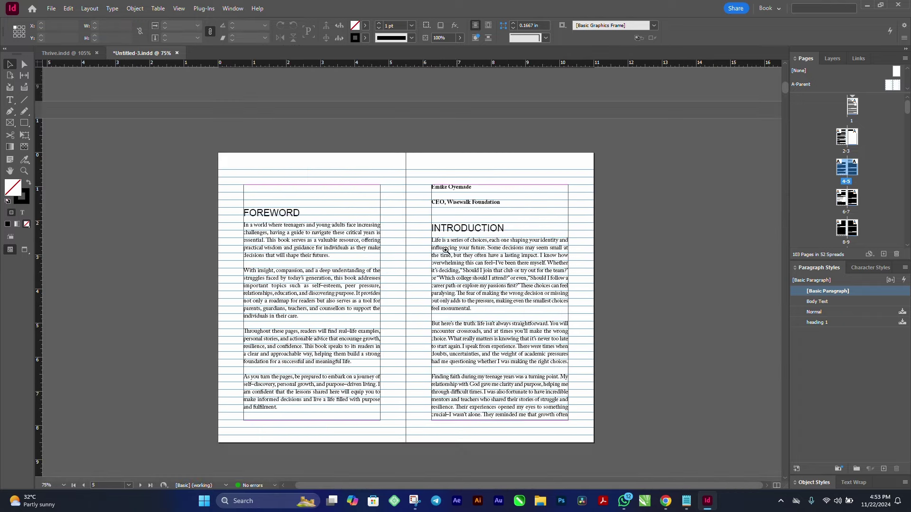
drag(405, 230, 704, 434)
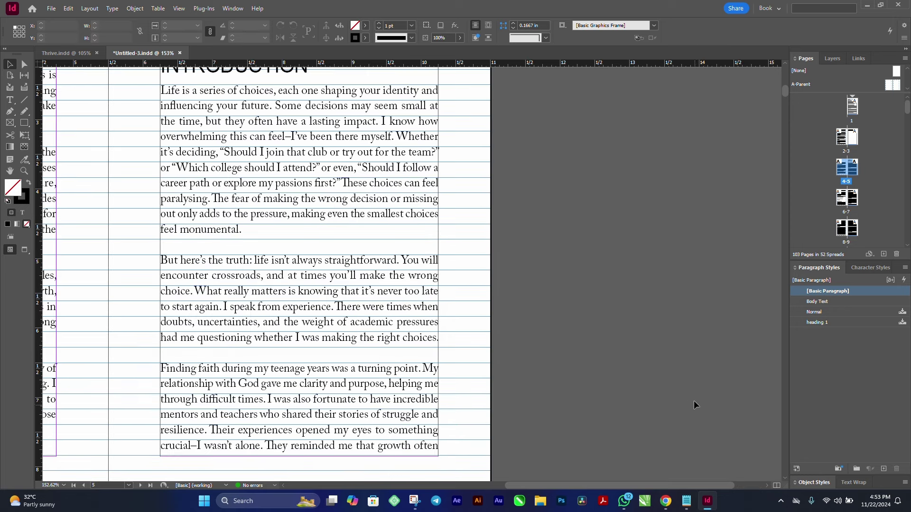
- Edit the Body Text paragraph style so its Align to Grid option is All Lines
right_click(815, 301)
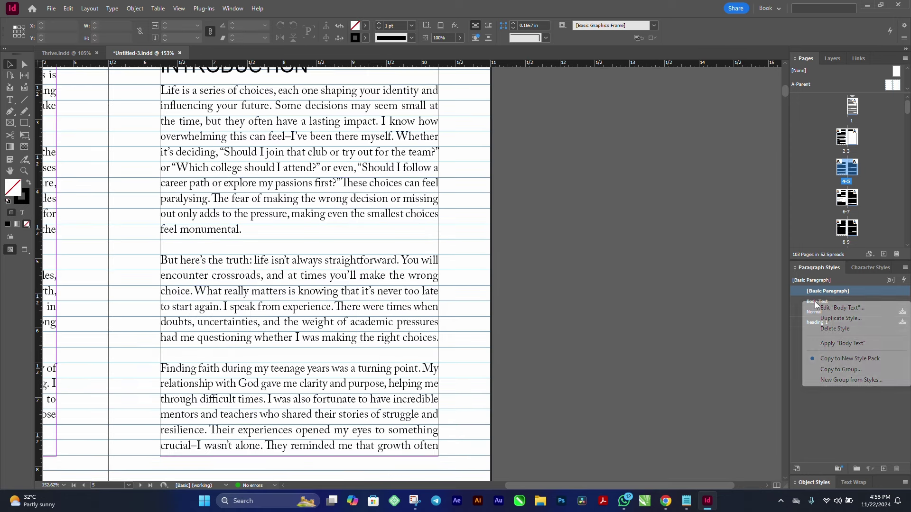
click(824, 312)
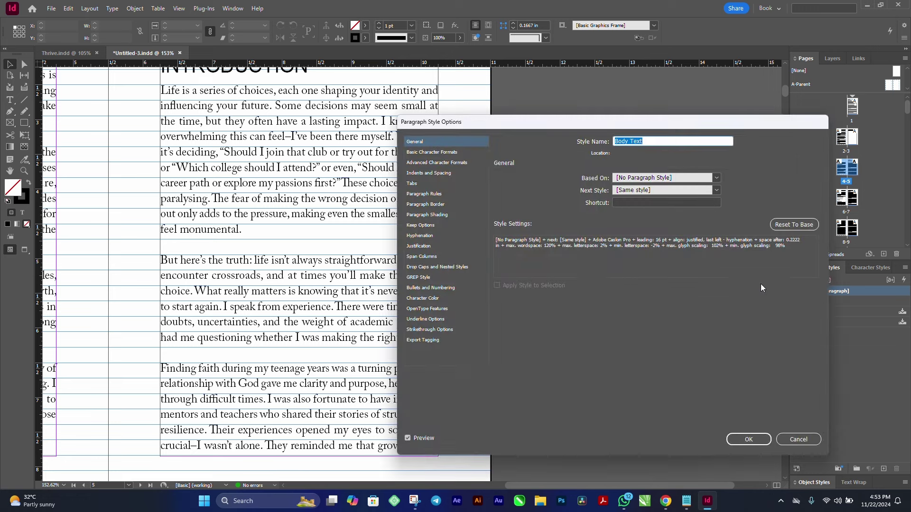
click(455, 154)
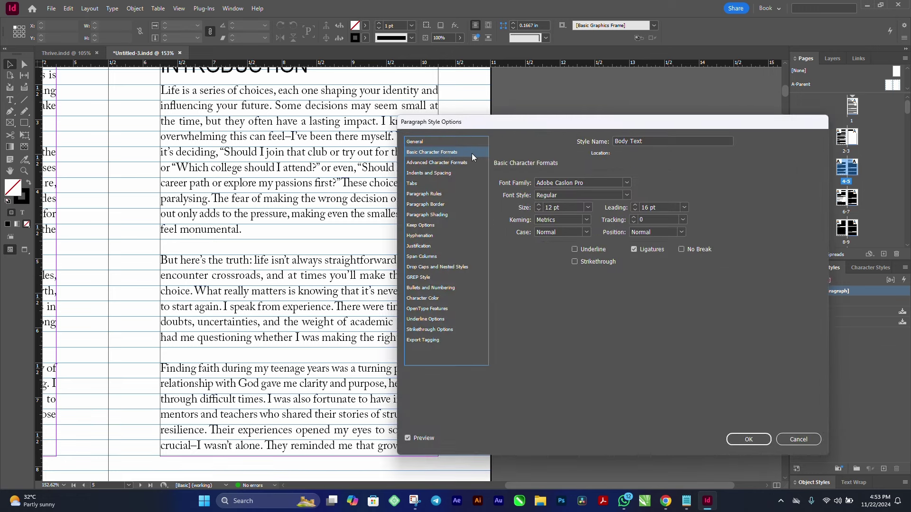
click(432, 174)
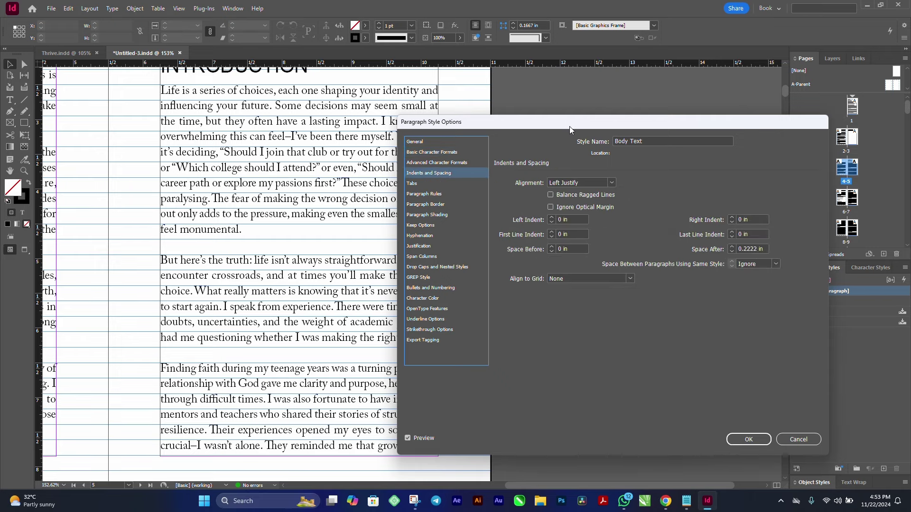
drag(570, 126, 637, 123)
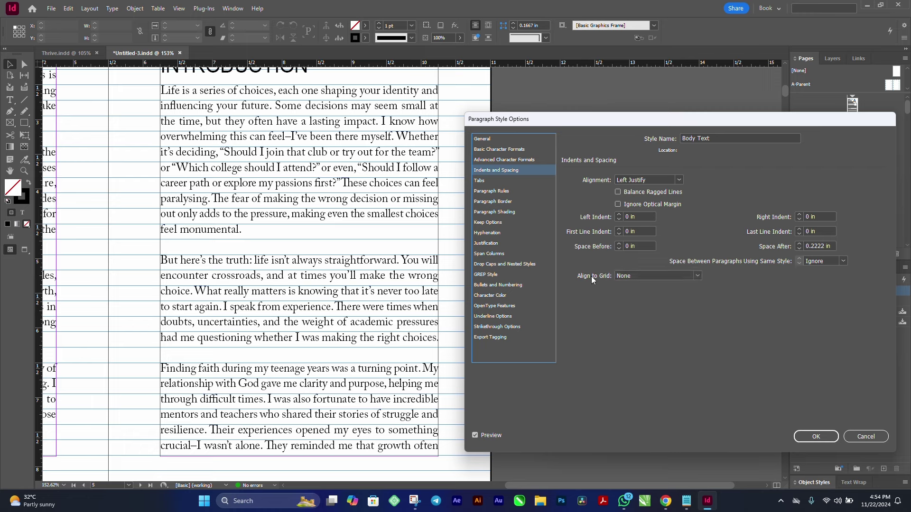
click(671, 277)
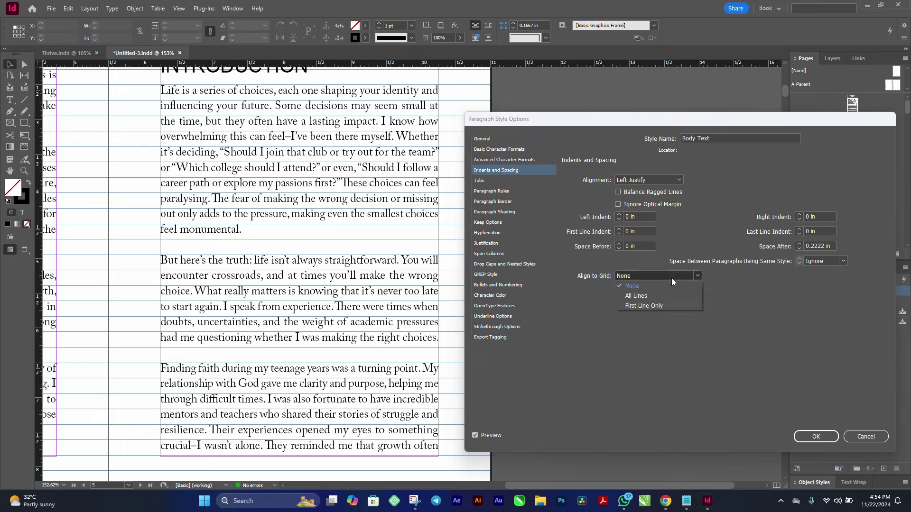
click(649, 295)
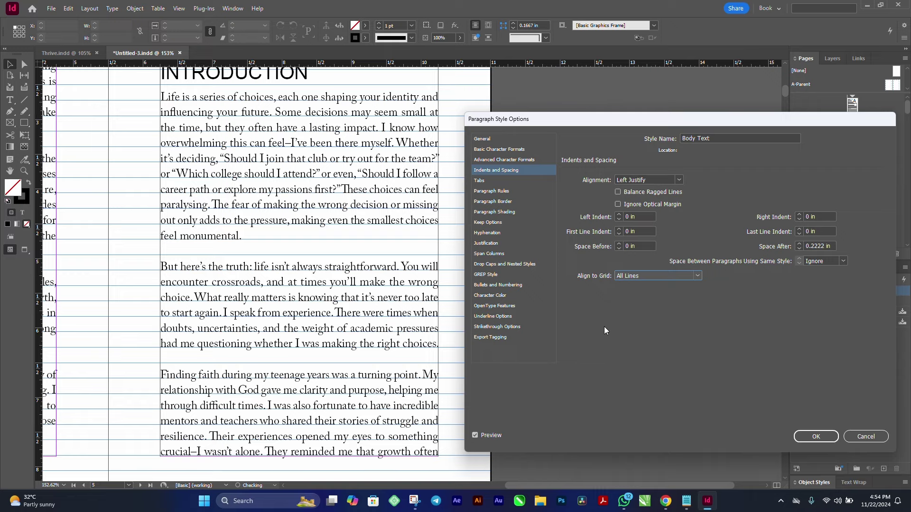
click(822, 440)
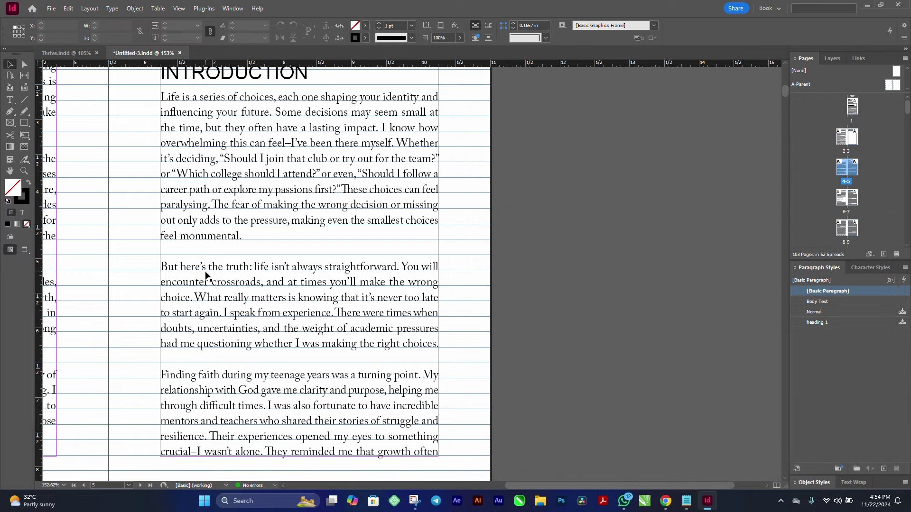
- Examine how the body text on pages 4-5 sits on the baseline grid and how the last line meets the bottom margin
key(ctrl+space)
drag(142, 233, 458, 370)
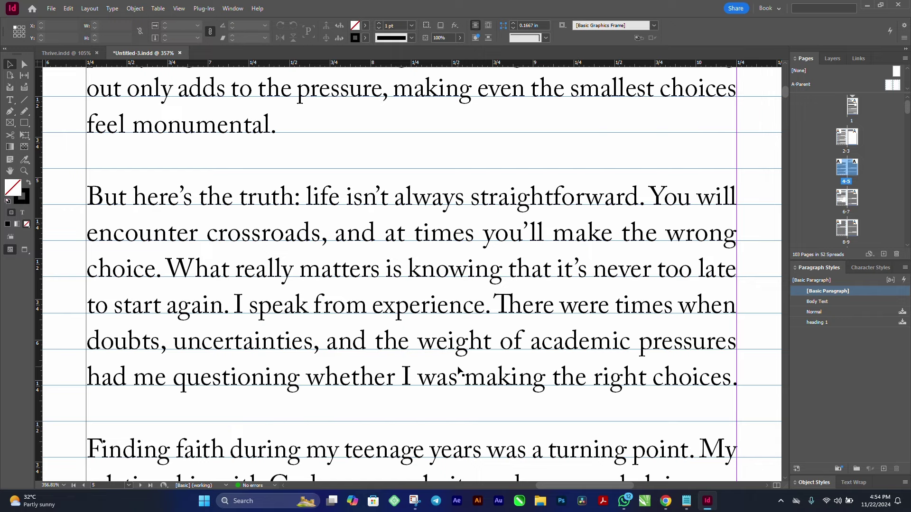
key(ctrl+alt+0)
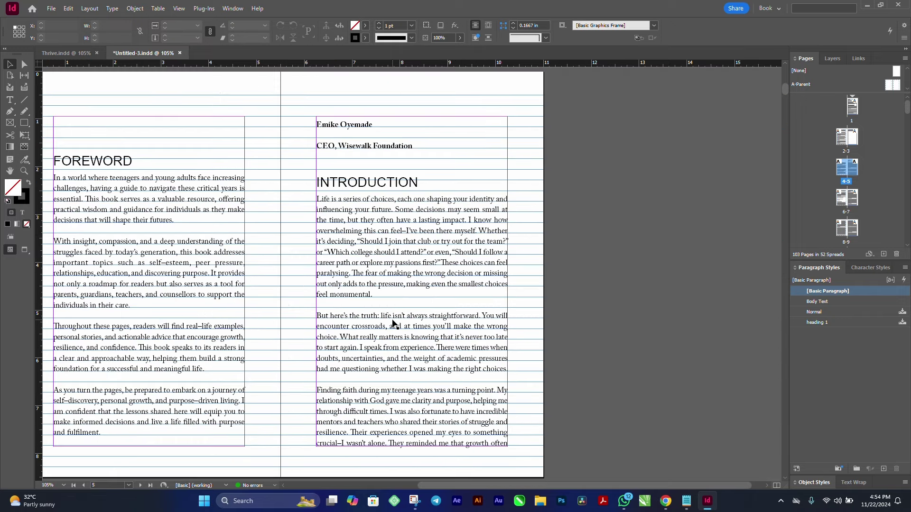
key(ctrl+space)
drag(291, 409, 396, 481)
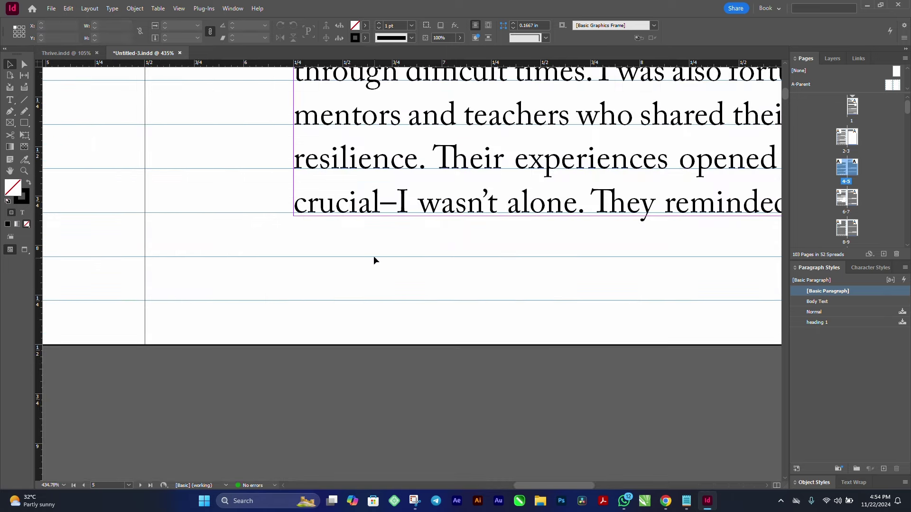
drag(226, 167, 404, 283)
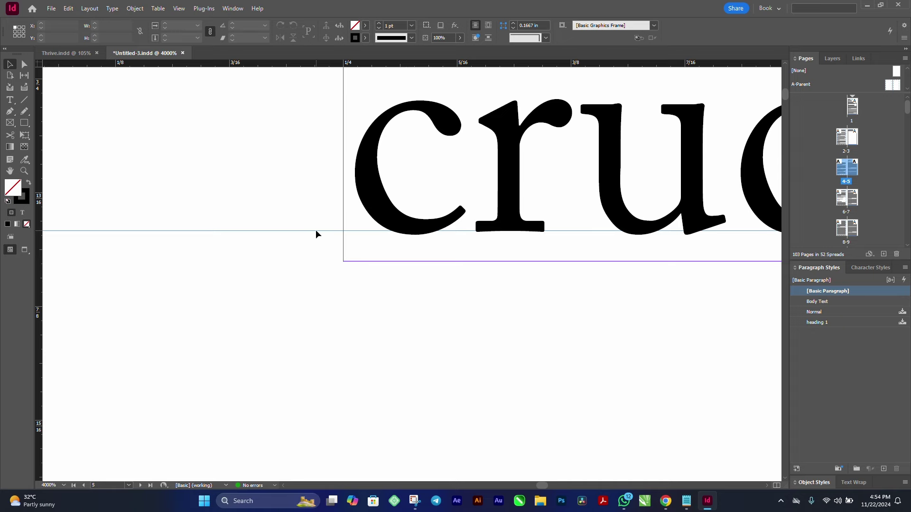
key(ctrl+alt+0)
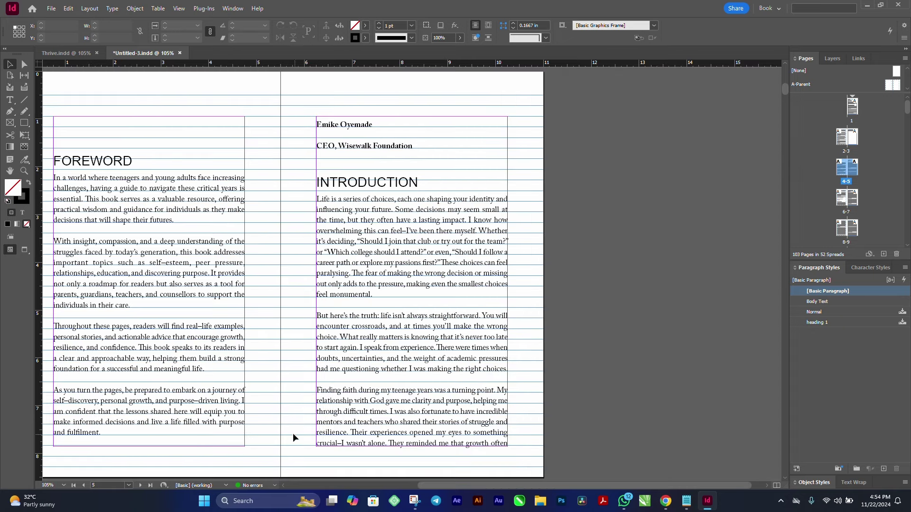
scroll(293, 433, up, 3)
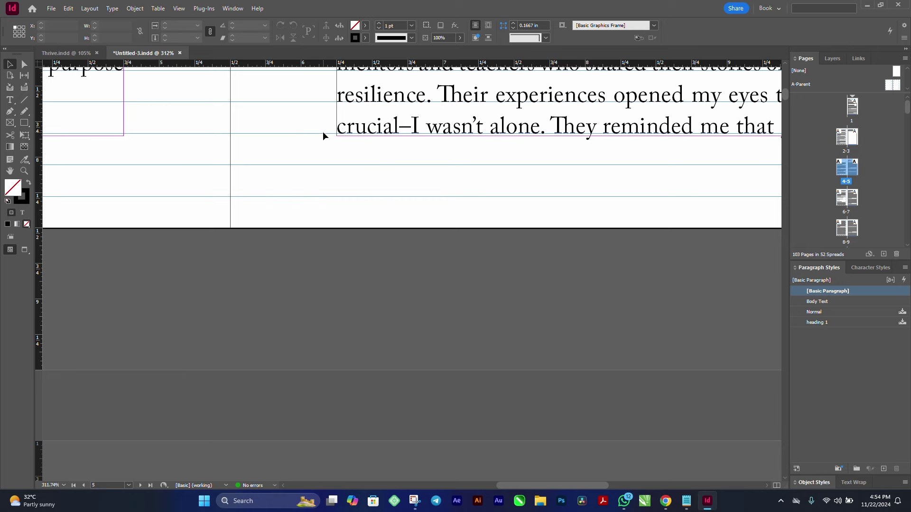
key(ctrl+alt+0)
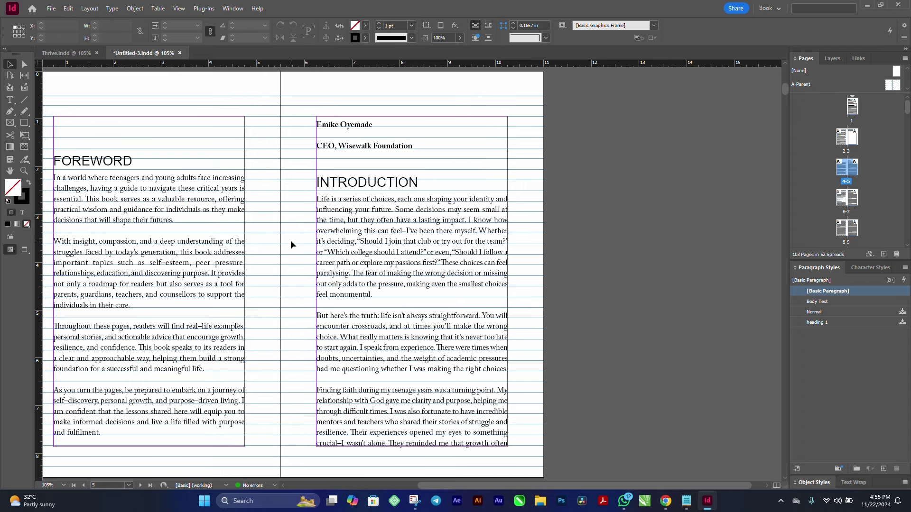
drag(281, 241, 385, 235)
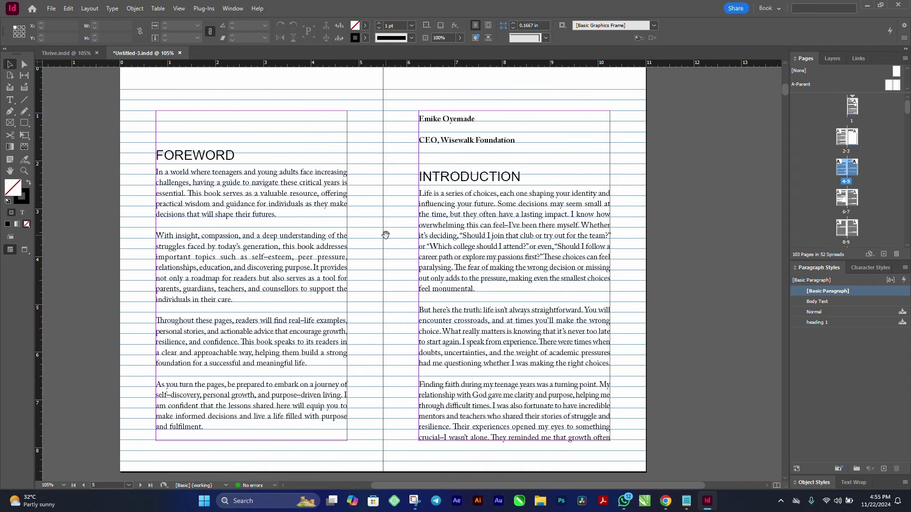
- On the A-Parent spread, draw a frame about 0.017 in high between the last baseline grid line and the bottom margin, and copy its height
double_click(804, 86)
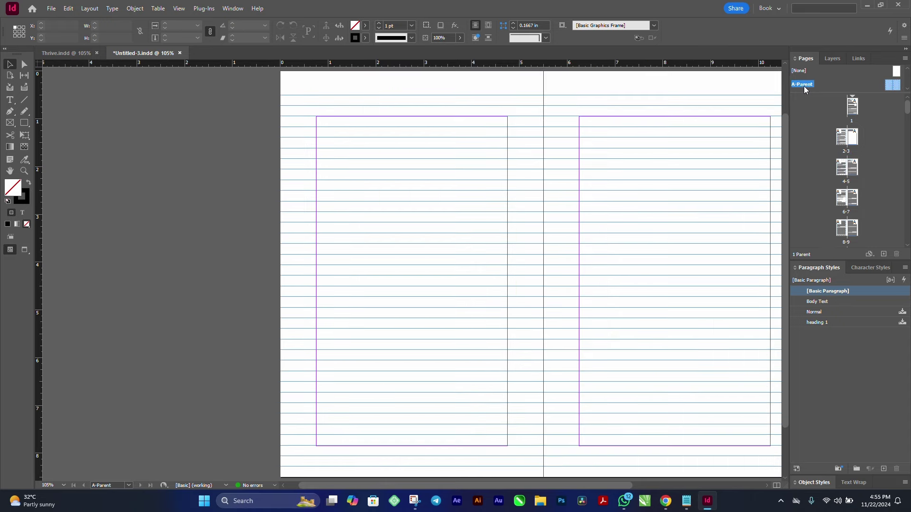
drag(304, 424, 380, 465)
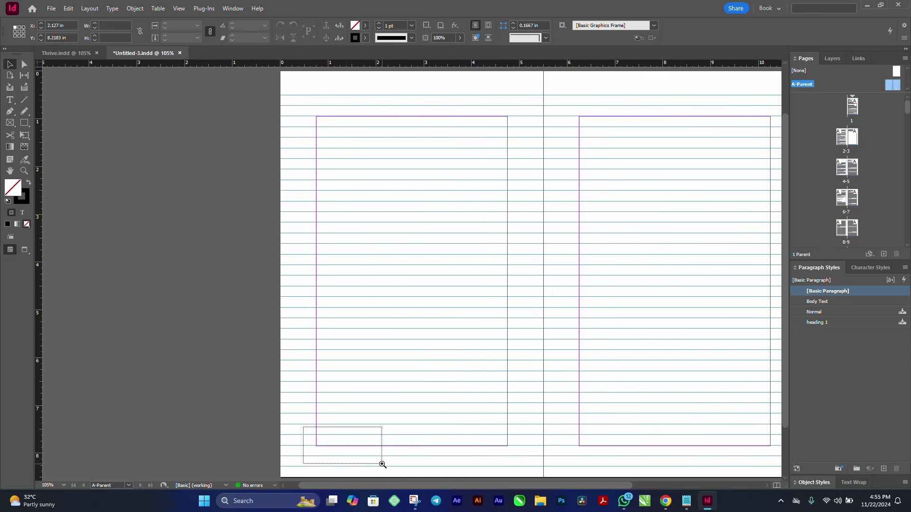
drag(124, 231, 424, 343)
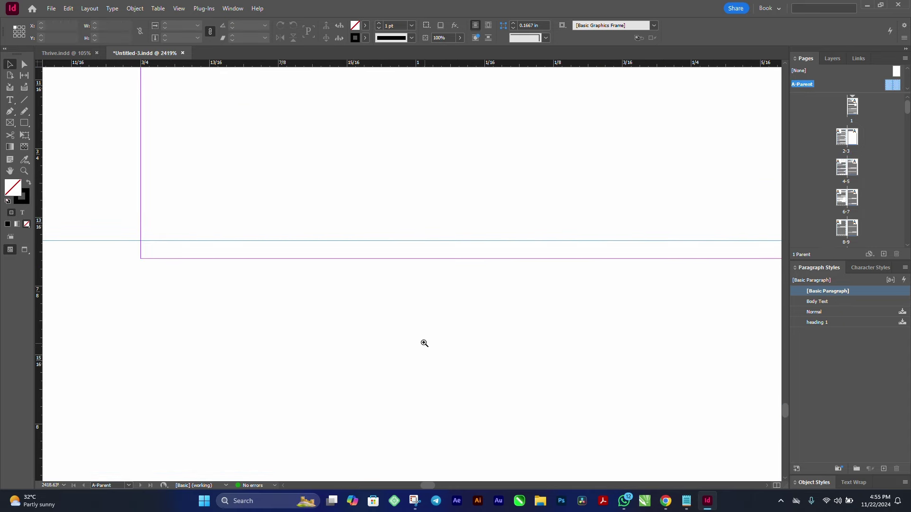
drag(98, 185, 412, 337)
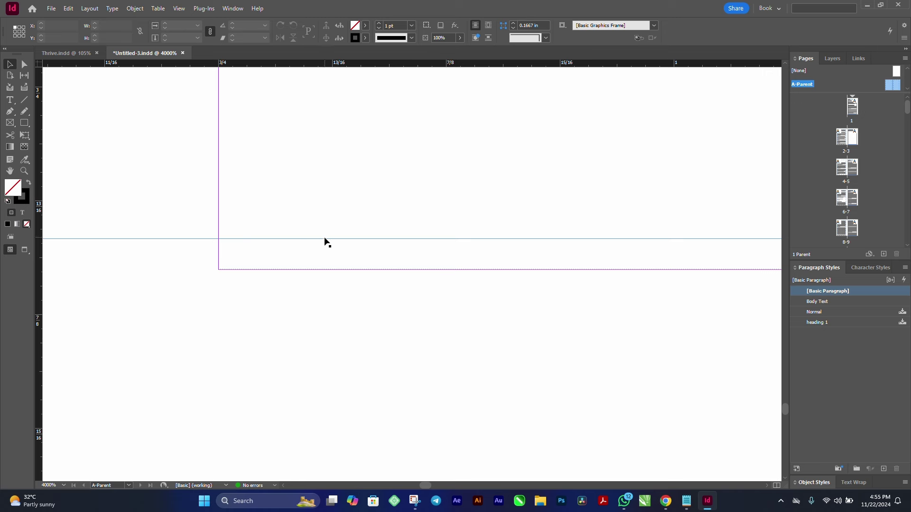
click(10, 123)
drag(327, 240, 359, 269)
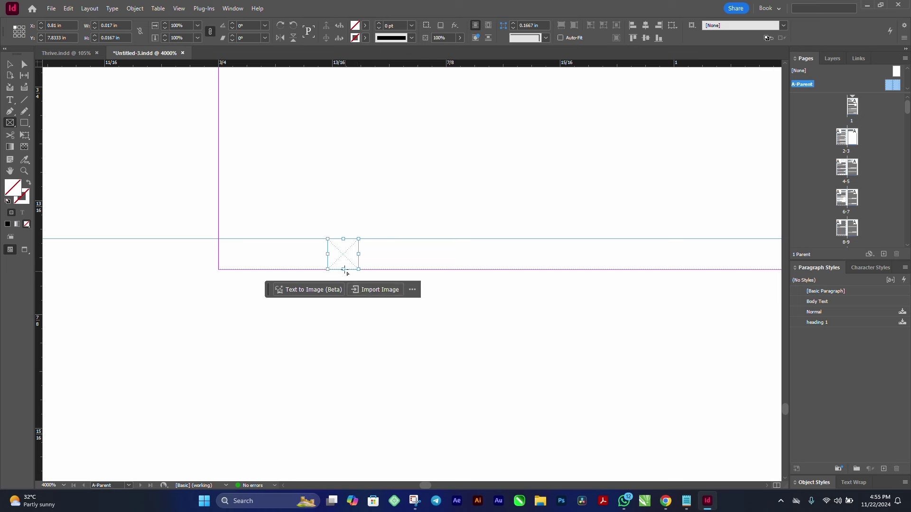
click(107, 38)
right_click(114, 40)
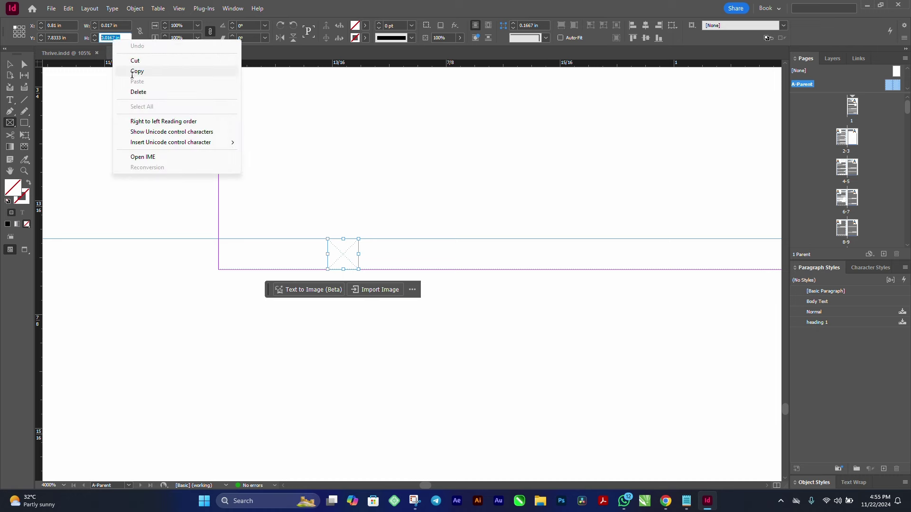
click(133, 71)
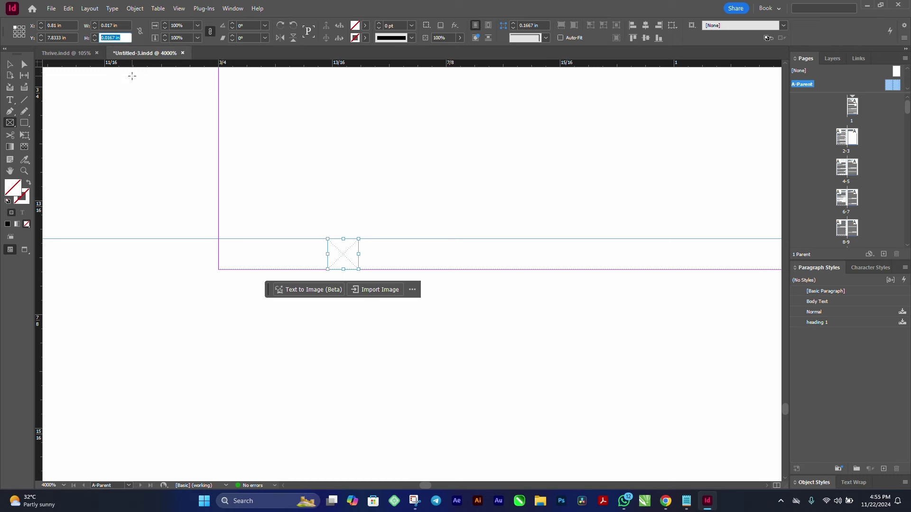
- Increase the A-Parent bottom margin by the copied 0.0167 in, giving 0.6667 in, with Adjust Layout kept on
click(91, 8)
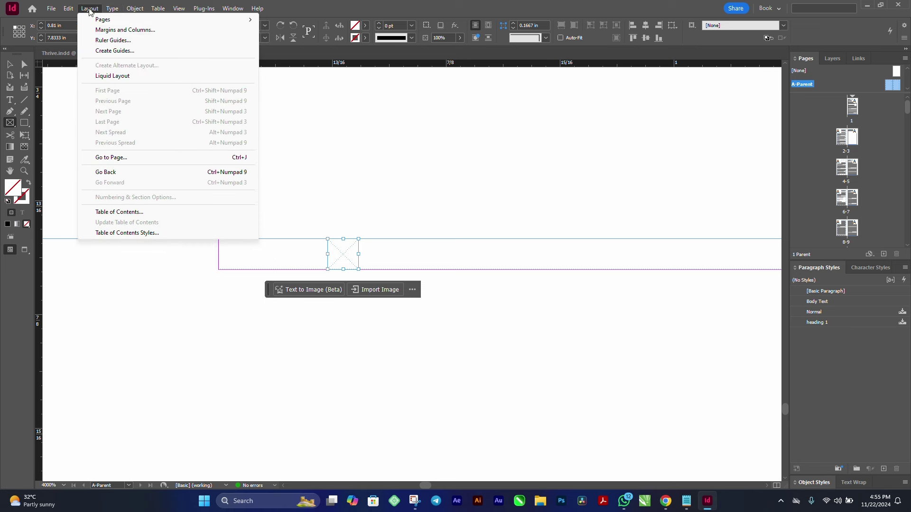
click(125, 29)
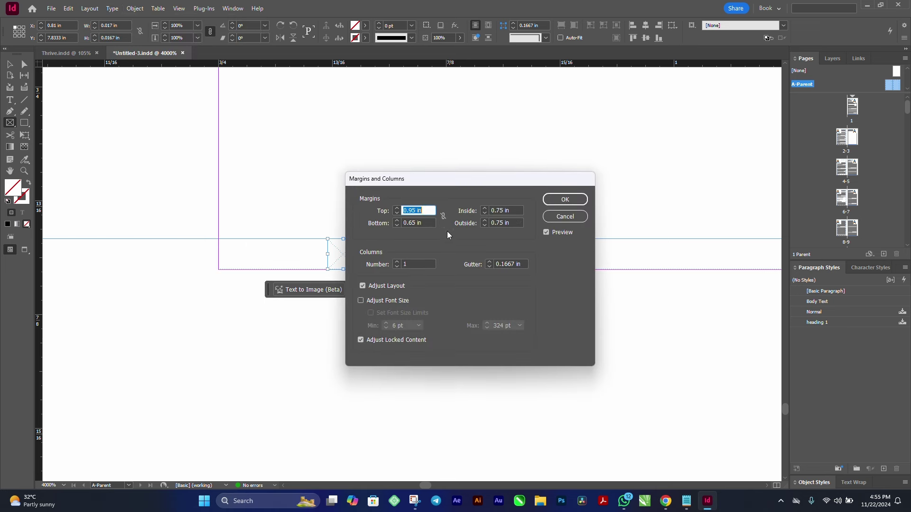
click(429, 222)
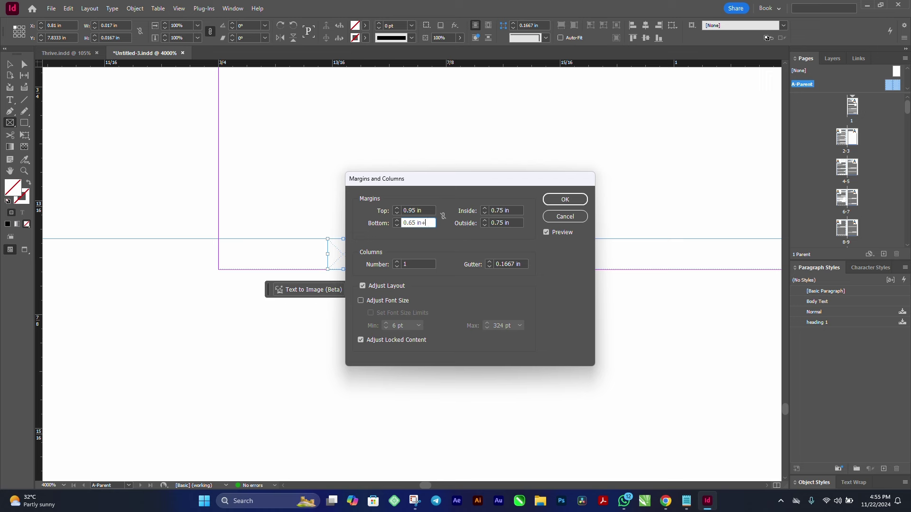
text(+)
key(ctrl+v)
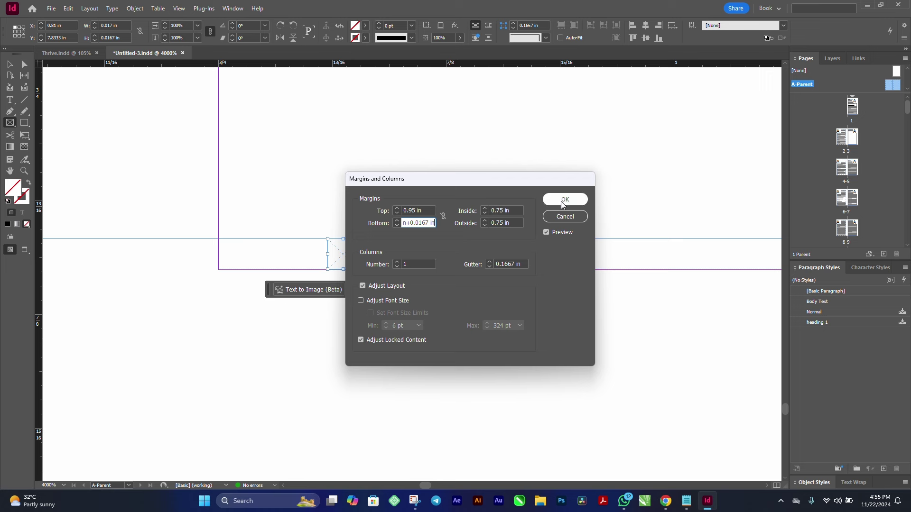
key(Tab)
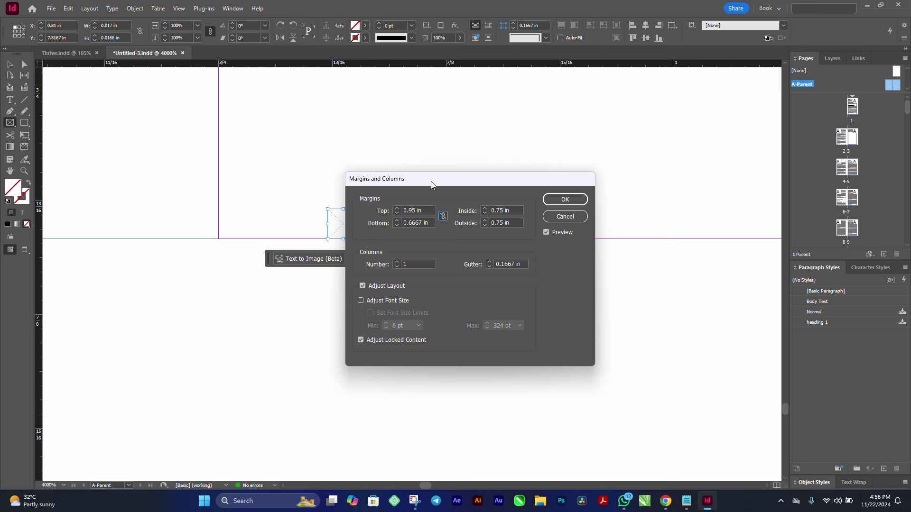
drag(431, 185, 606, 141)
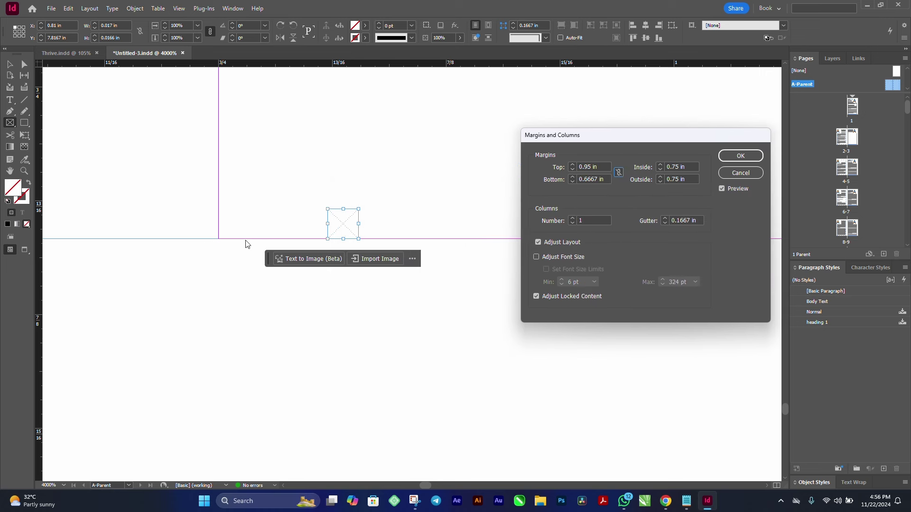
click(740, 155)
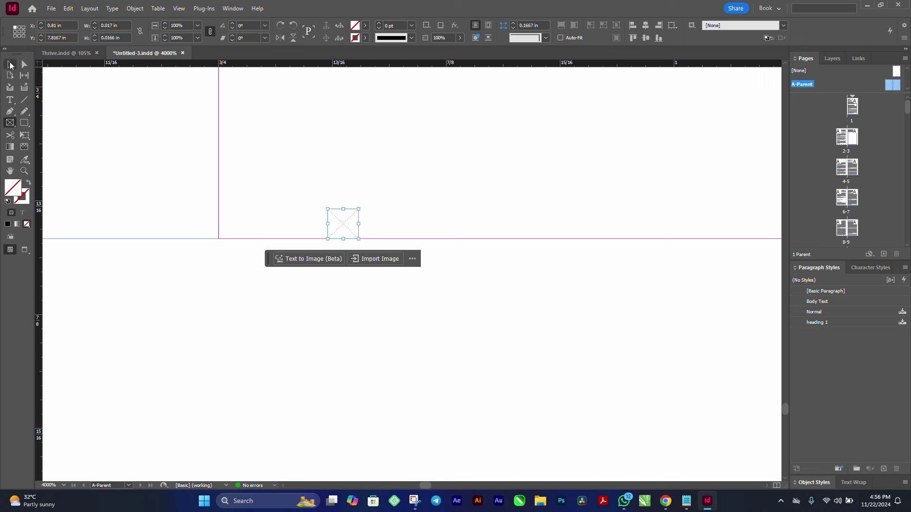
- Delete the small measuring frame at the bottom margin of the parent page
click(11, 64)
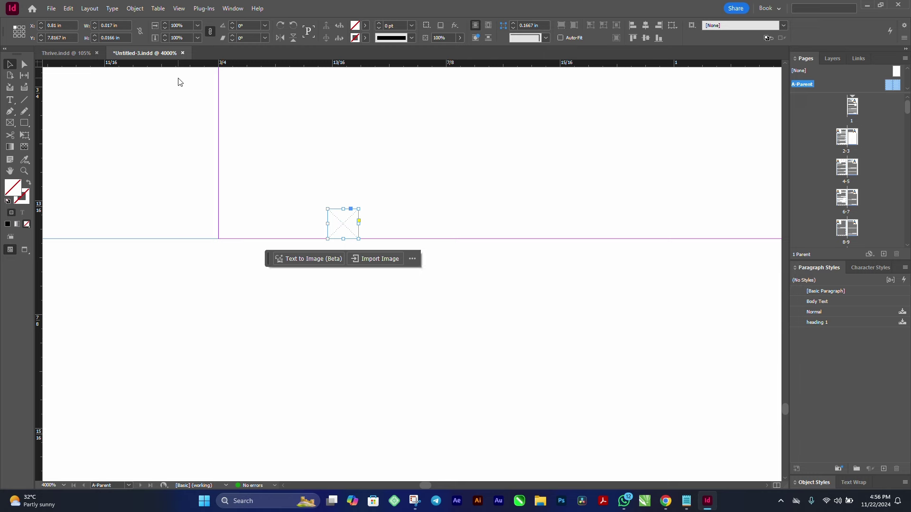
key(ctrl+d)
click(657, 346)
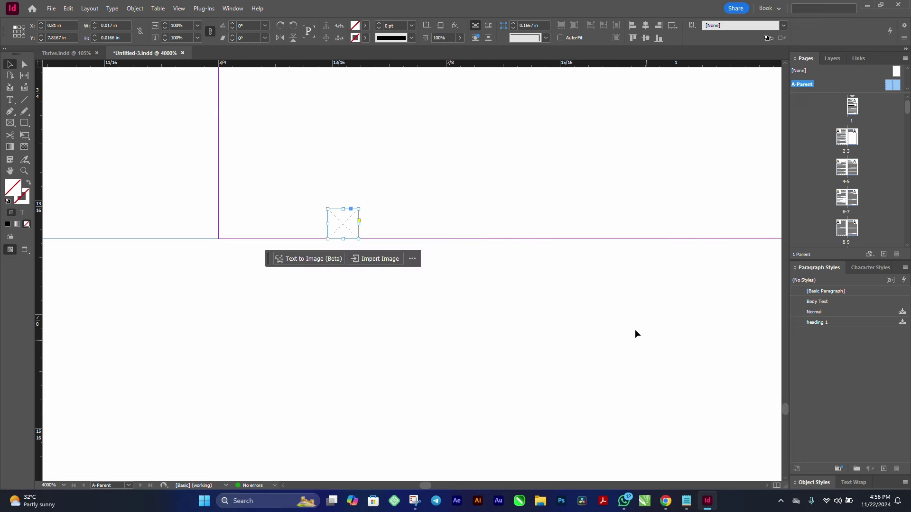
click(361, 363)
click(340, 224)
key(Delete)
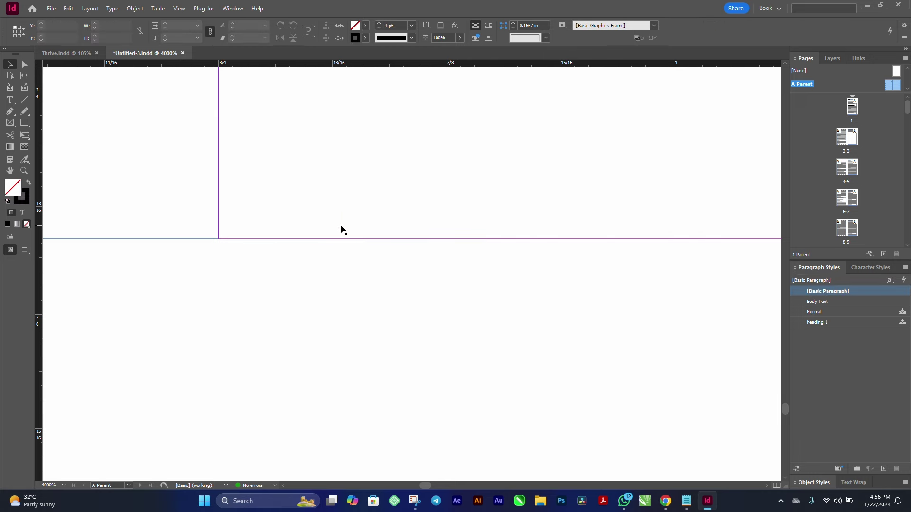
- Draw a frame about 0.0056 in high between the baseline grid line and the A-Parent top margin, and copy its height
key(ctrl+1)
drag(285, 91, 541, 193)
drag(98, 143, 320, 249)
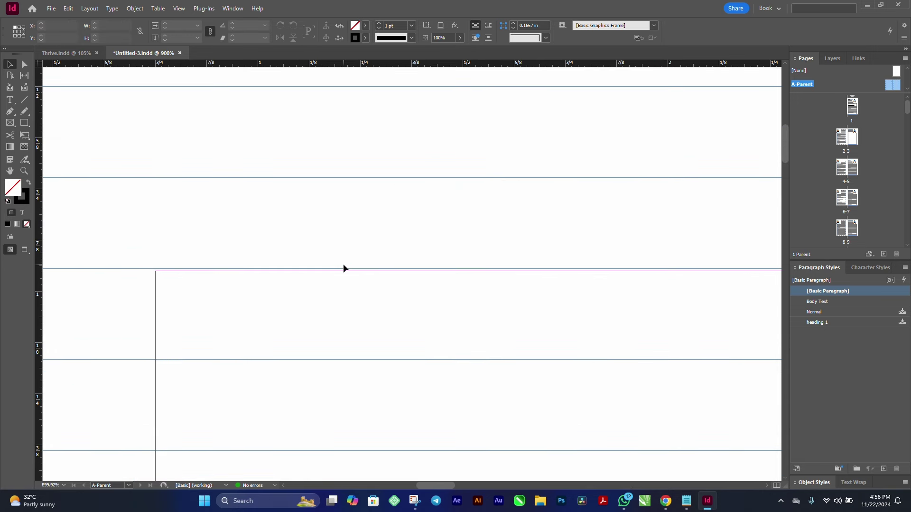
drag(140, 227, 375, 356)
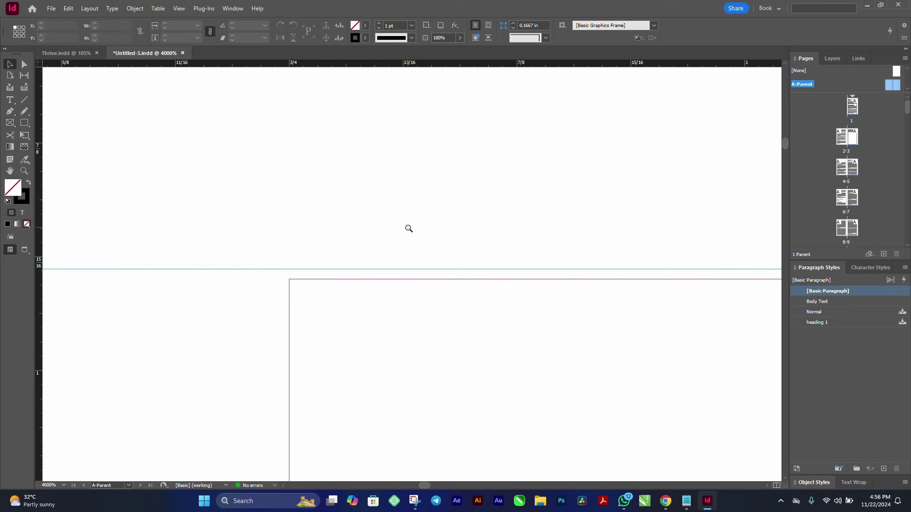
drag(407, 227, 302, 216)
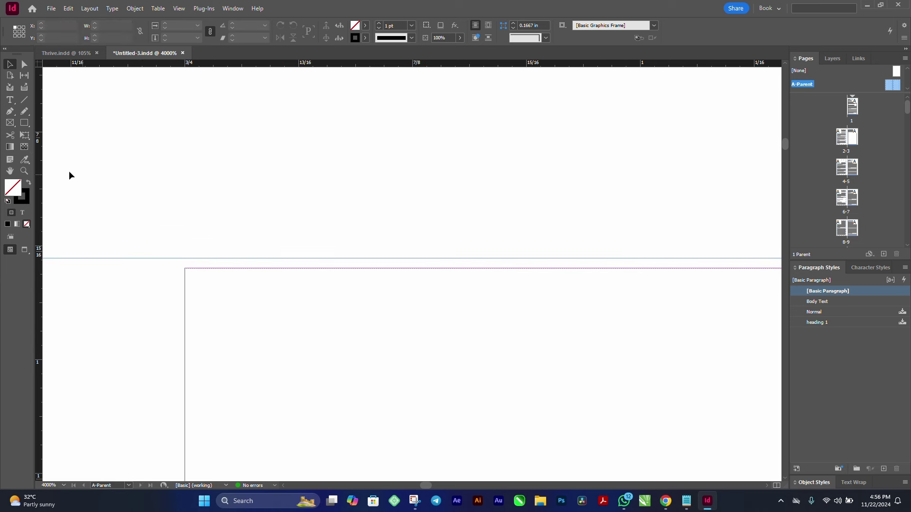
click(10, 122)
drag(357, 258, 377, 269)
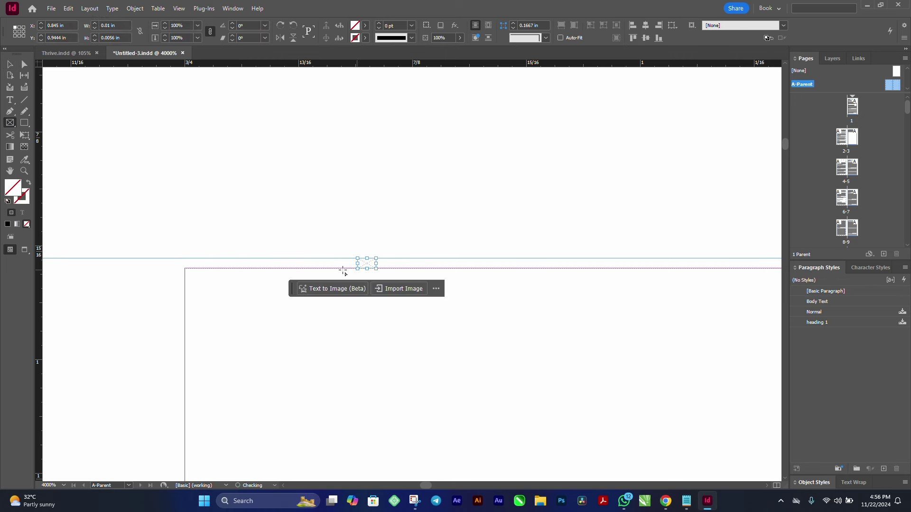
triple_click(107, 39)
right_click(107, 39)
click(146, 73)
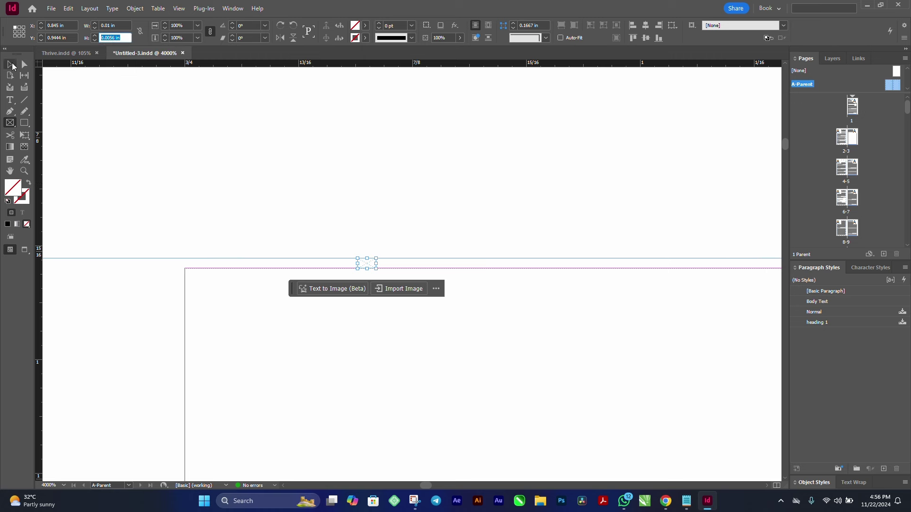
- Reduce the A-Parent top margin by the copied height to 0.9444 in, with Adjust Layout kept on
click(10, 64)
click(89, 9)
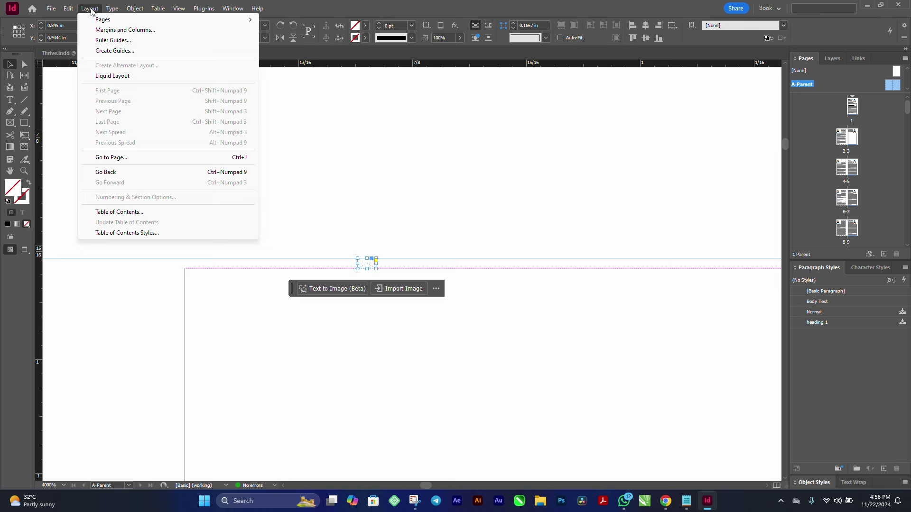
click(125, 30)
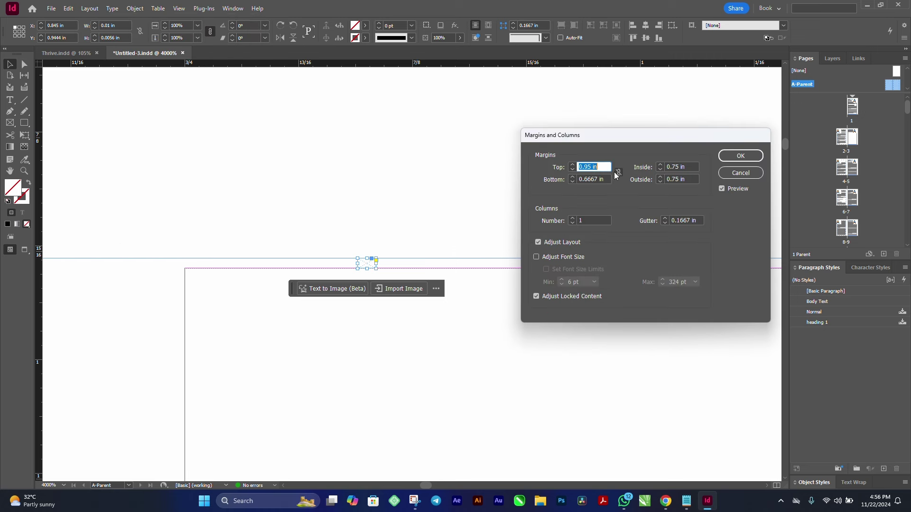
click(604, 167)
key(Tab)
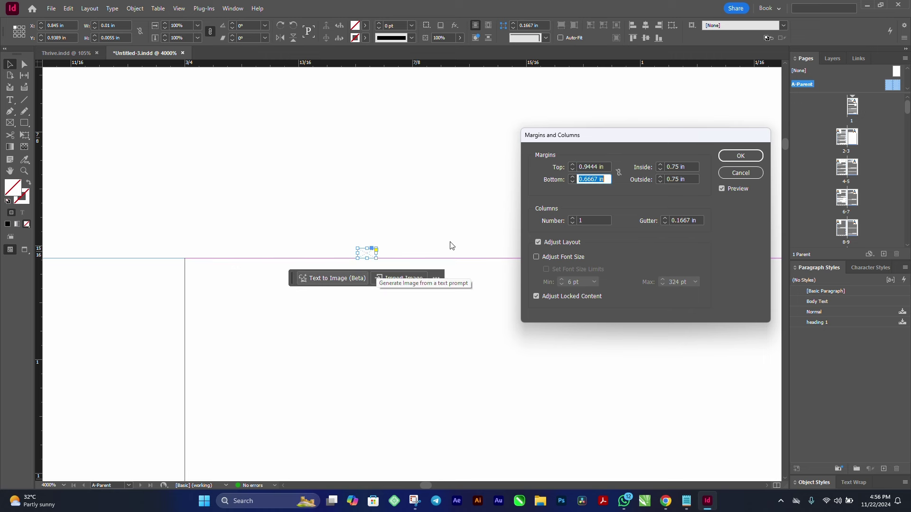
click(741, 156)
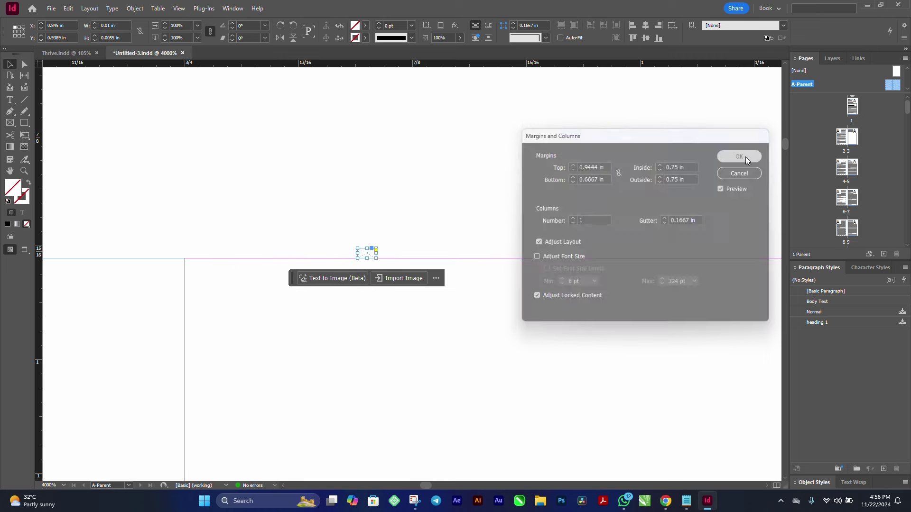
- Delete the small measuring frame at the top margin of the parent page
click(360, 201)
click(369, 252)
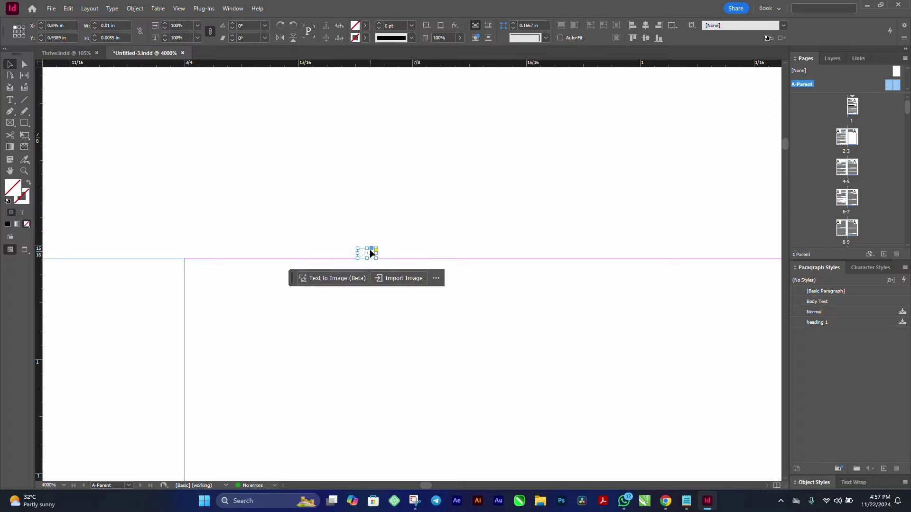
key(Delete)
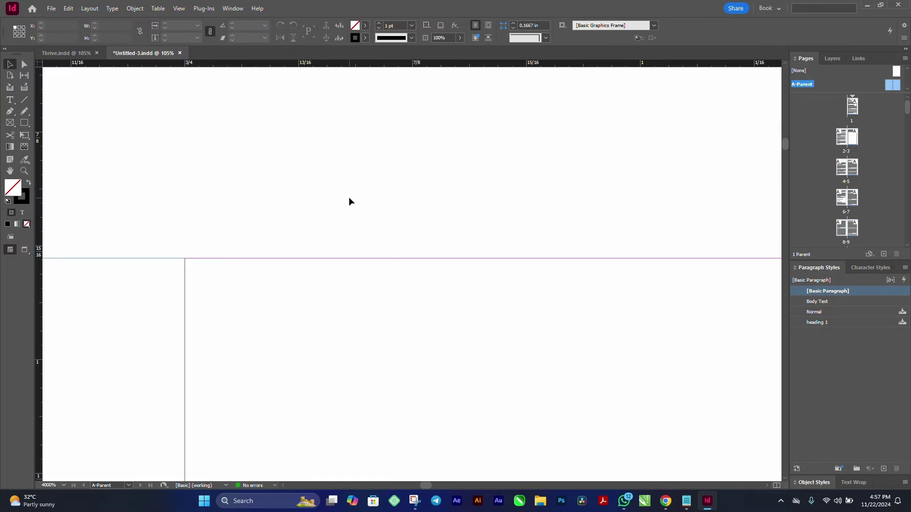
- Go to the spread of pages 4-5 and hide the baseline grid
key(ctrl+0)
double_click(845, 174)
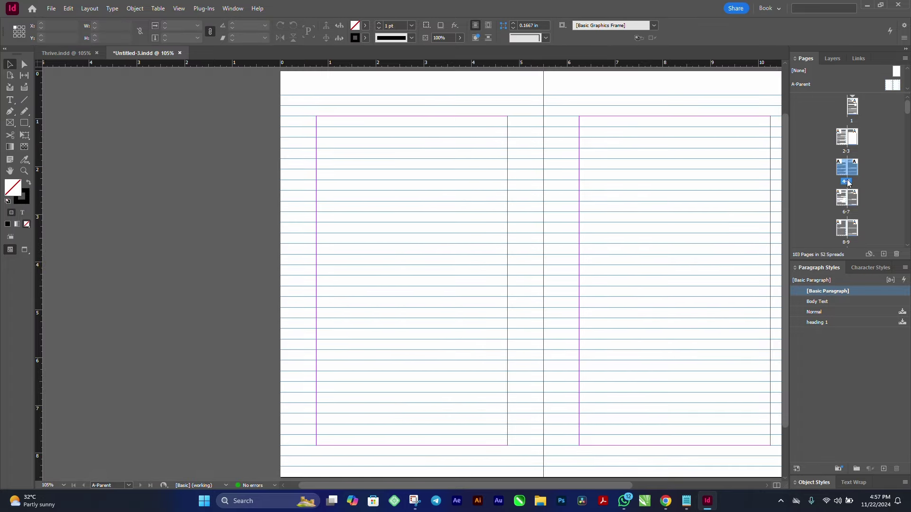
drag(510, 213, 446, 216)
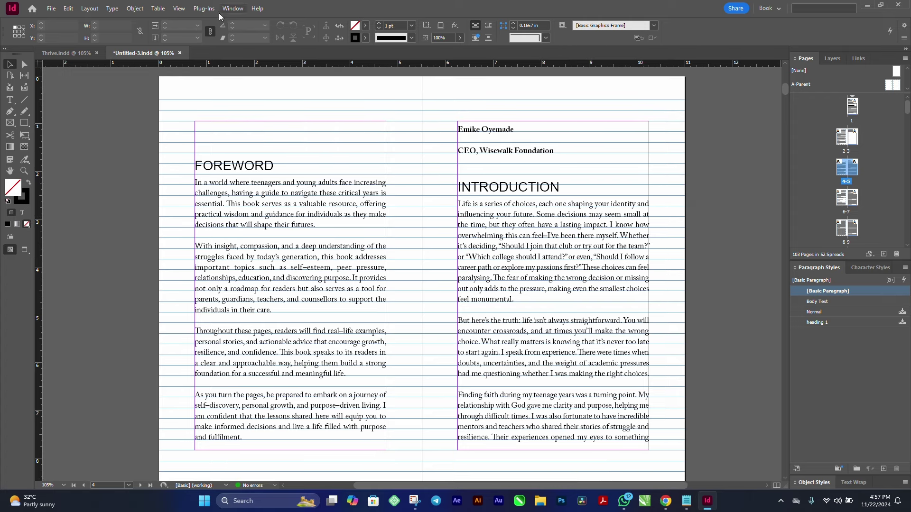
click(180, 9)
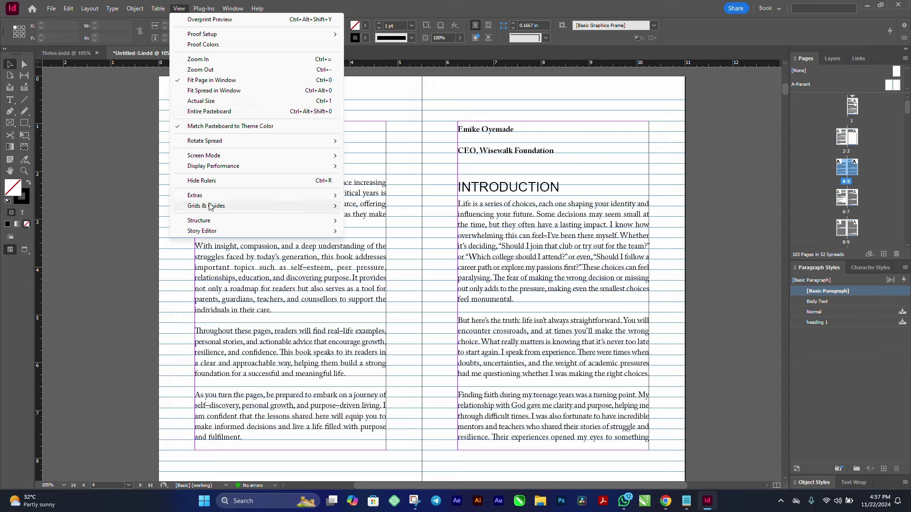
mouse_move(210, 206)
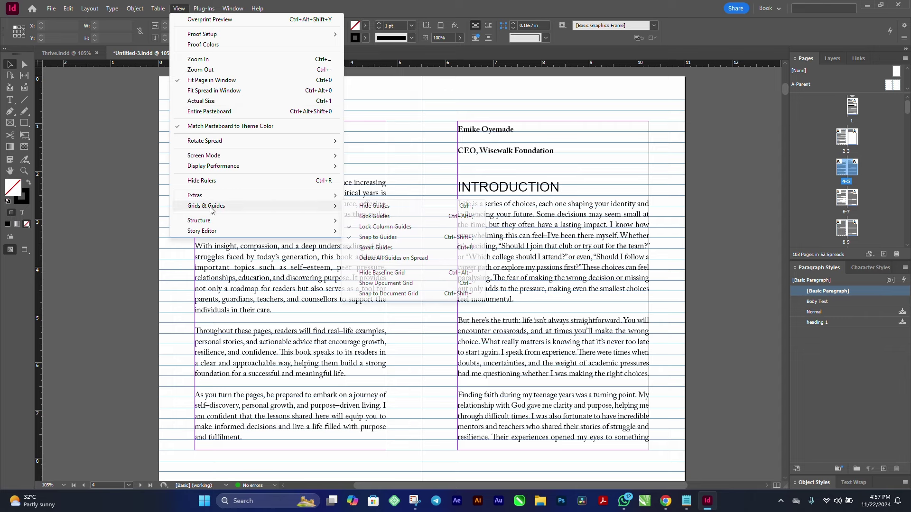
click(389, 259)
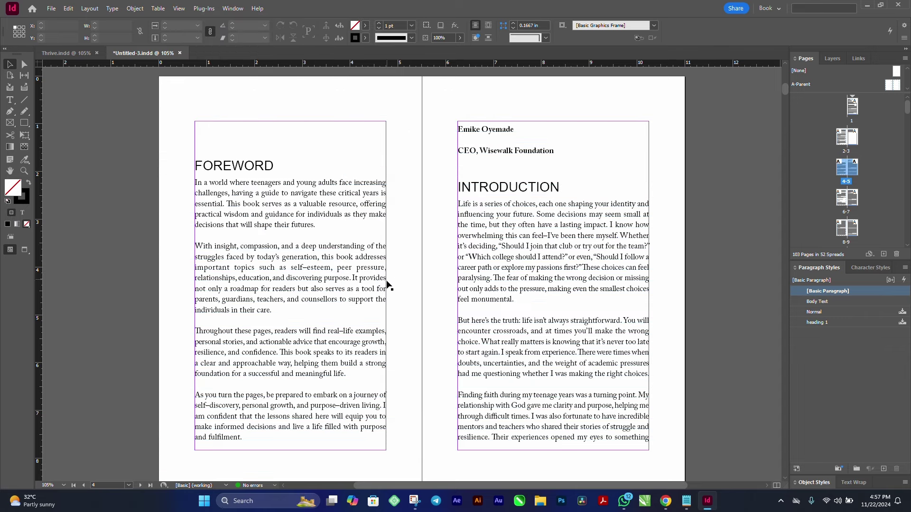
- Examine how the body text and chapter headings sit within the margins across the spreads around pages 2 to 13
scroll(391, 277, up, 10)
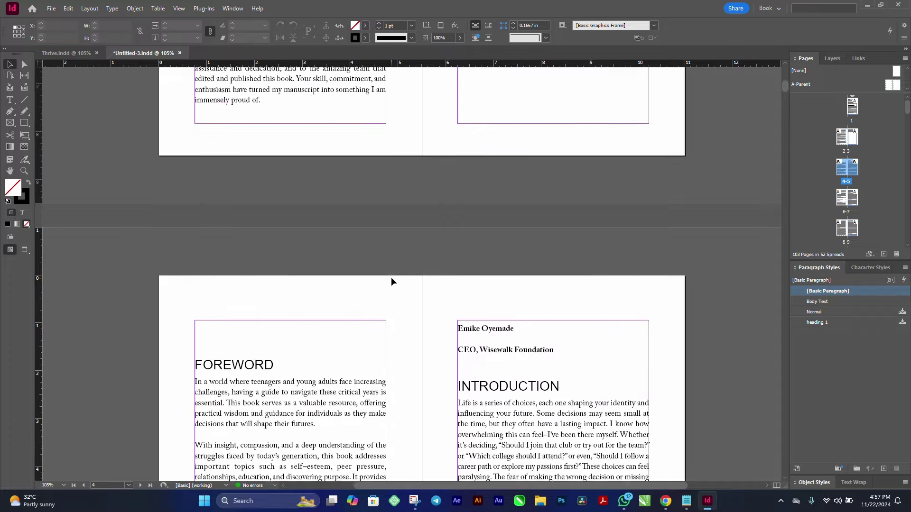
scroll(391, 276, down, 15)
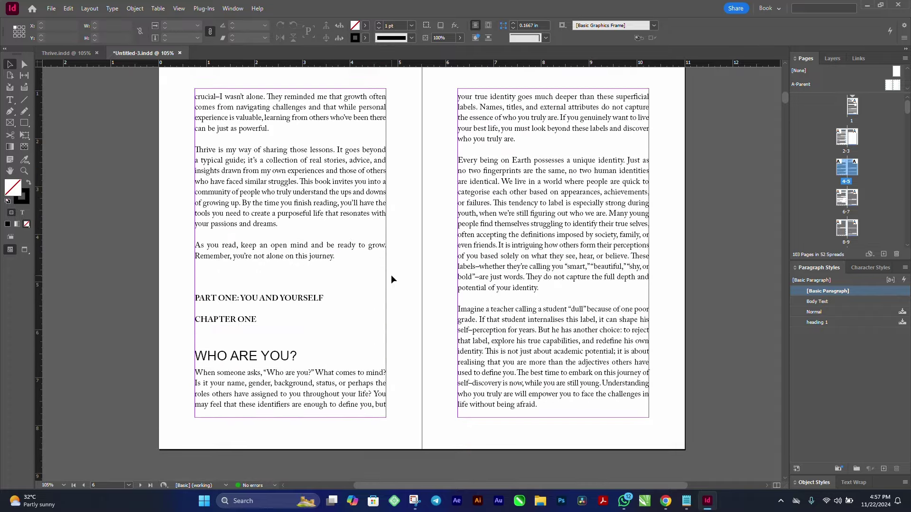
scroll(392, 279, down, 7)
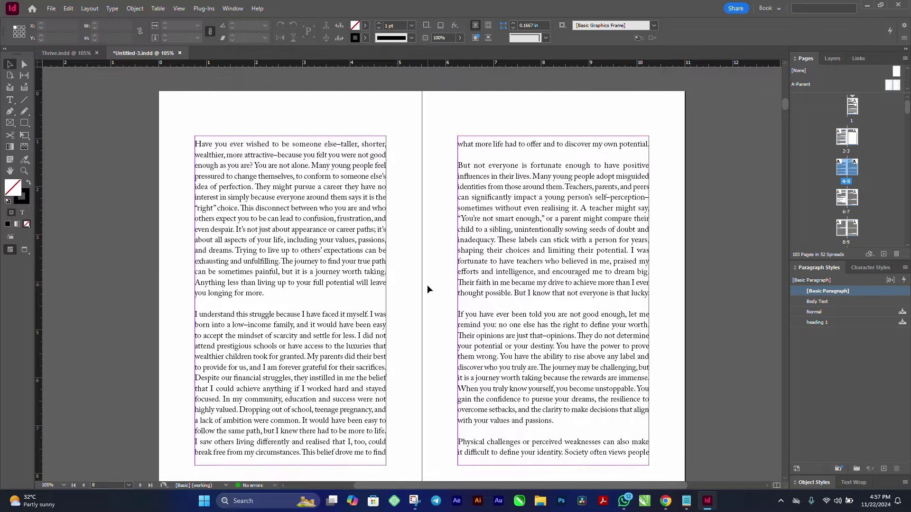
scroll(425, 294, down, 8)
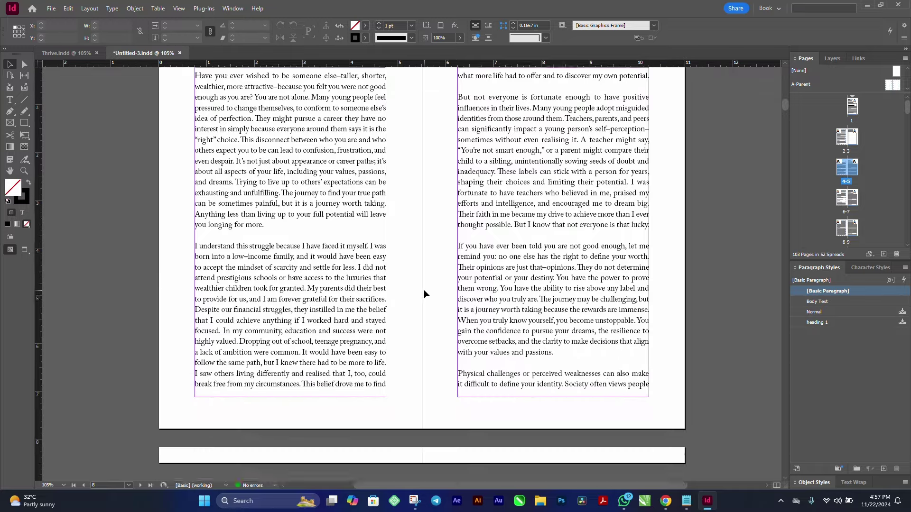
scroll(425, 292, down, 3)
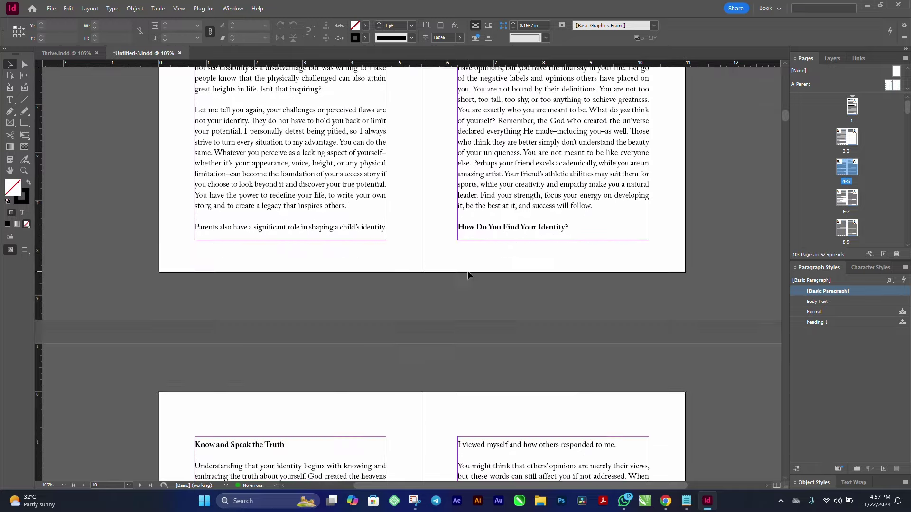
scroll(468, 273, up, 10)
scroll(468, 275, up, 5)
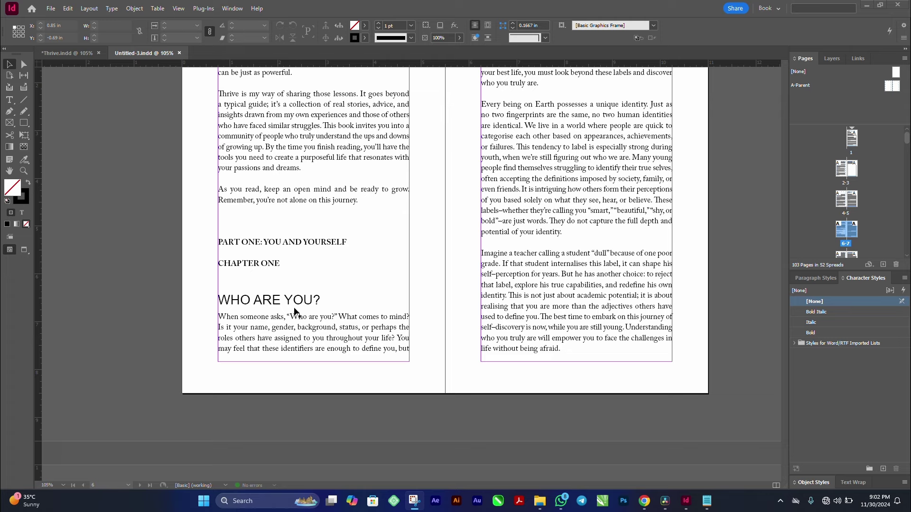
scroll(349, 295, down, 3)
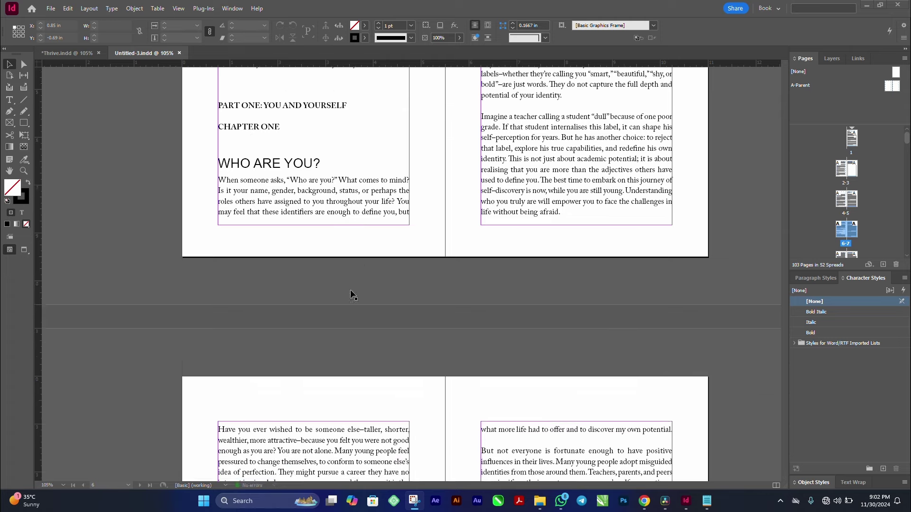
scroll(437, 279, up, 3)
scroll(436, 278, up, 3)
scroll(516, 218, down, 1)
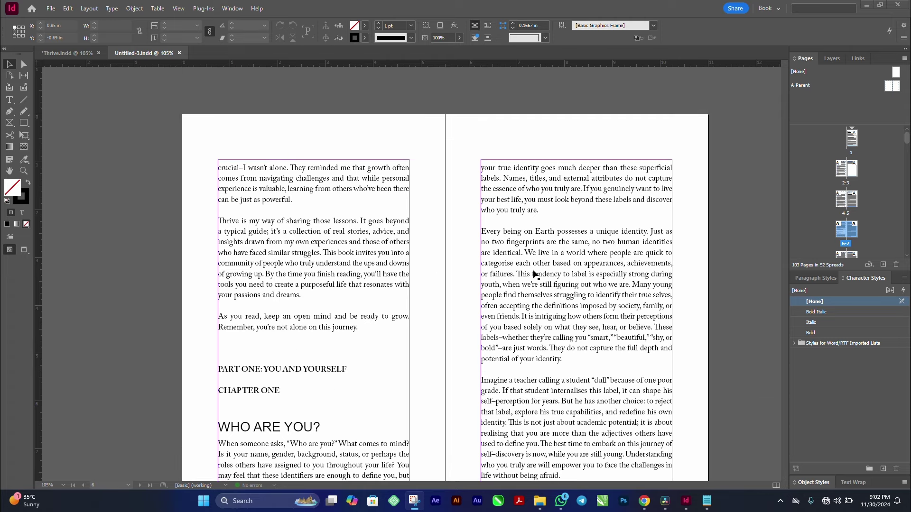
scroll(443, 275, down, 2)
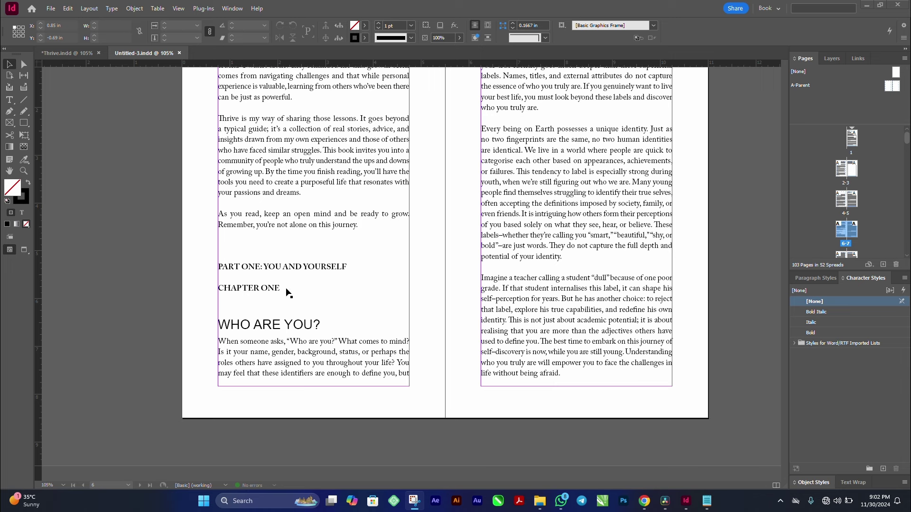
- Create a new paragraph style from the "CHAPTER ONE" line on page 6, named Chapter Number and based on Body Text
click(810, 279)
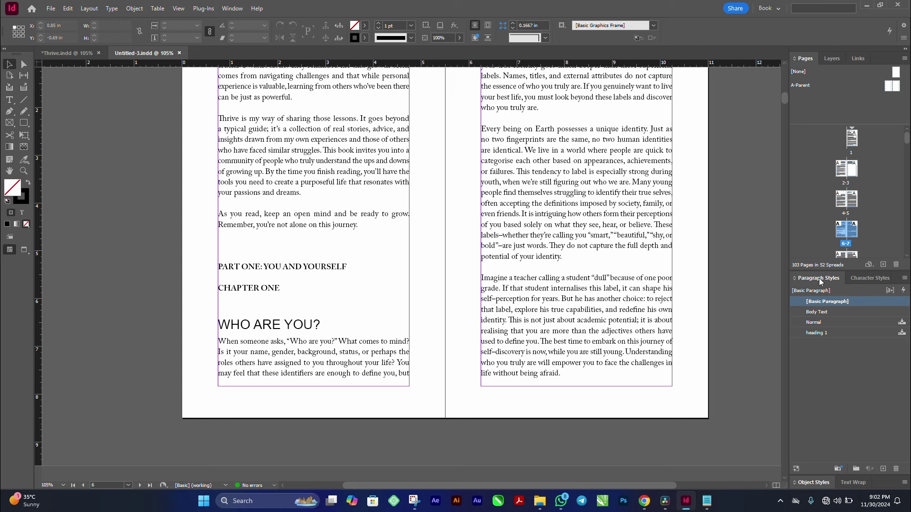
click(284, 290)
double_click(285, 290)
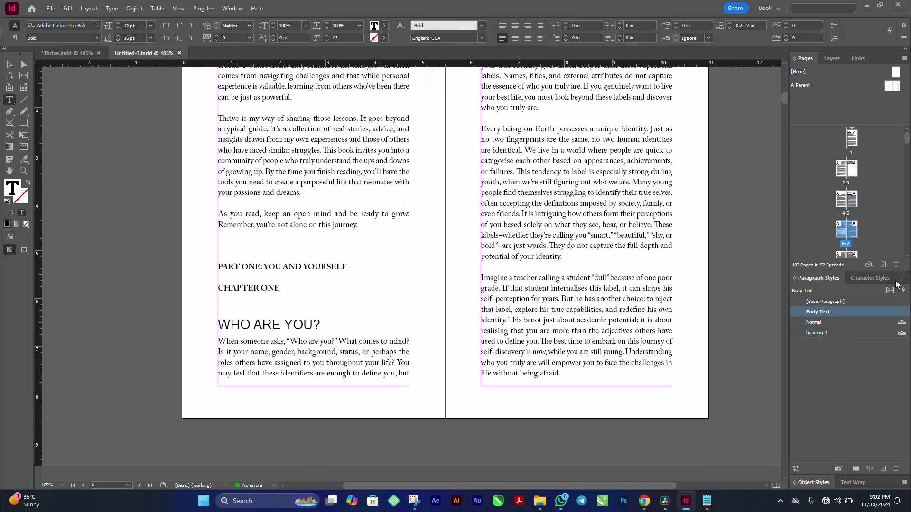
double_click(250, 284)
click(250, 283)
double_click(267, 285)
click(251, 284)
click(906, 283)
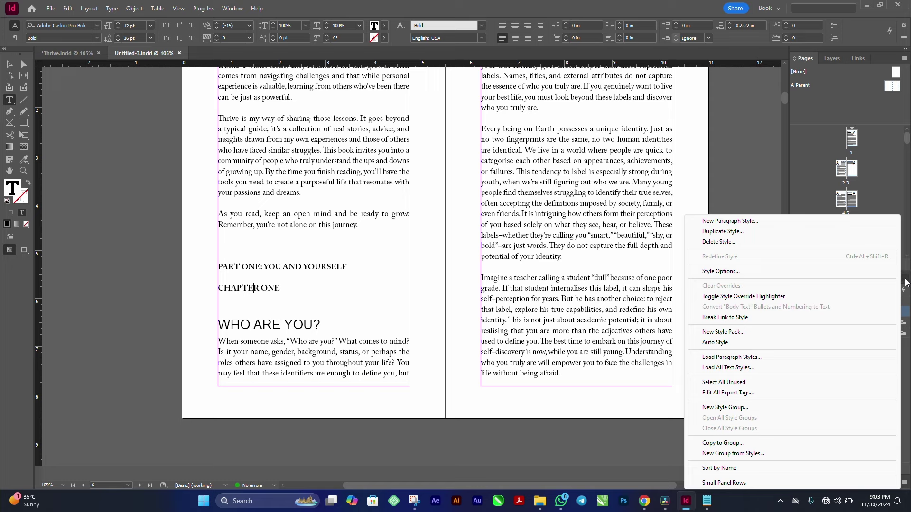
click(751, 221)
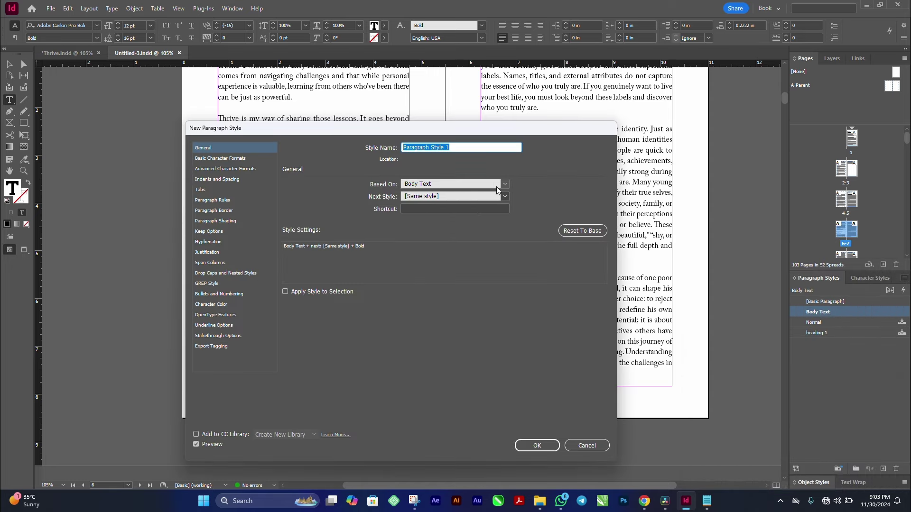
text(Chapter Number)
drag(337, 132, 510, 126)
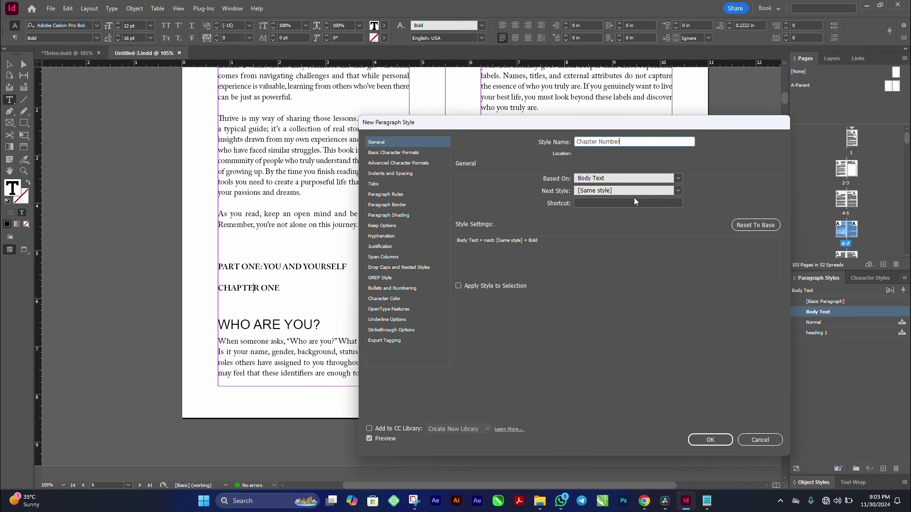
click(611, 178)
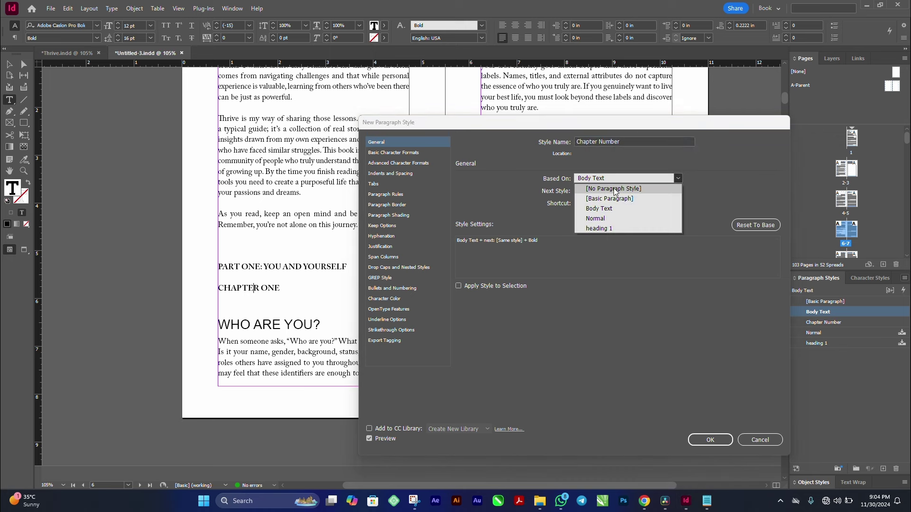
click(510, 185)
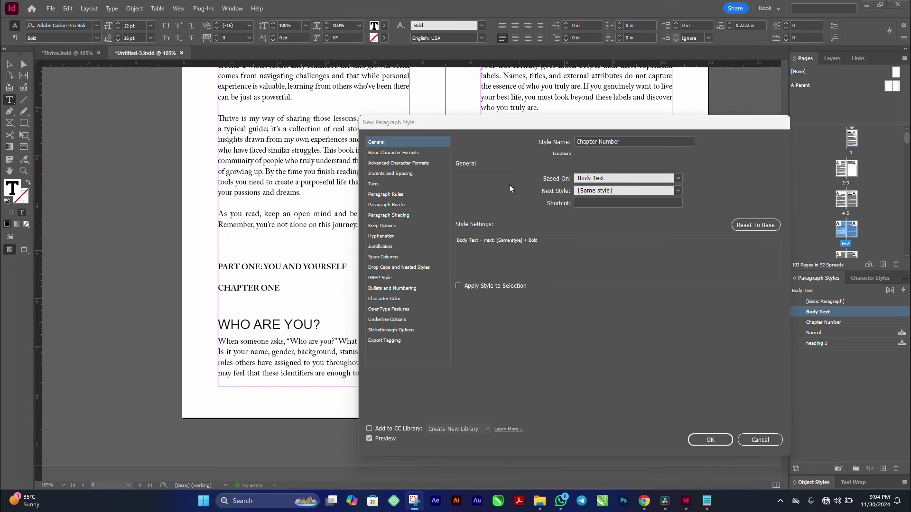
- Set the Chapter Number style's font family to Bebas Neue and apply the style to the "CHAPTER ONE" line on page 6
click(387, 153)
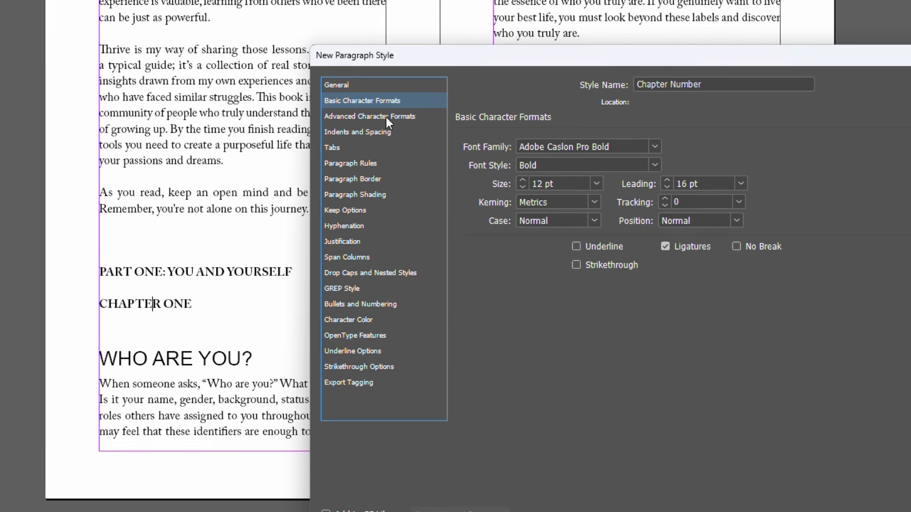
click(587, 145)
triple_click(586, 142)
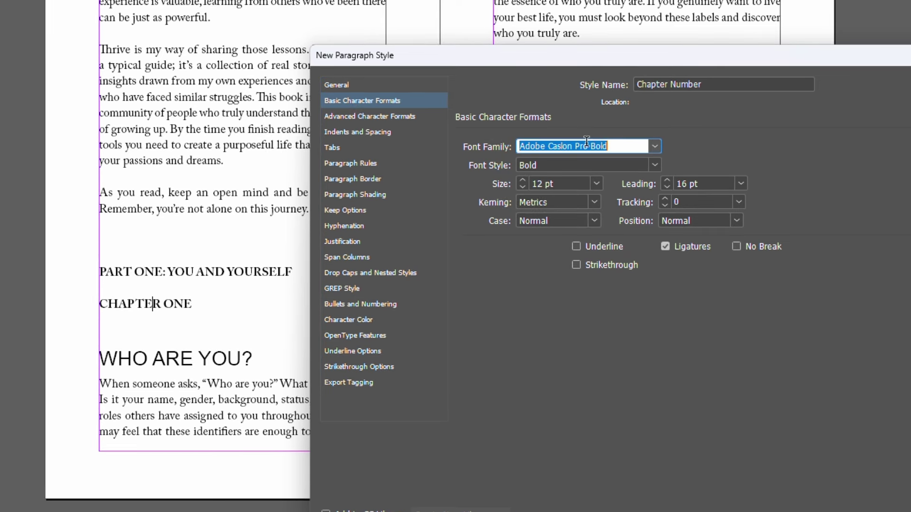
text(Be)
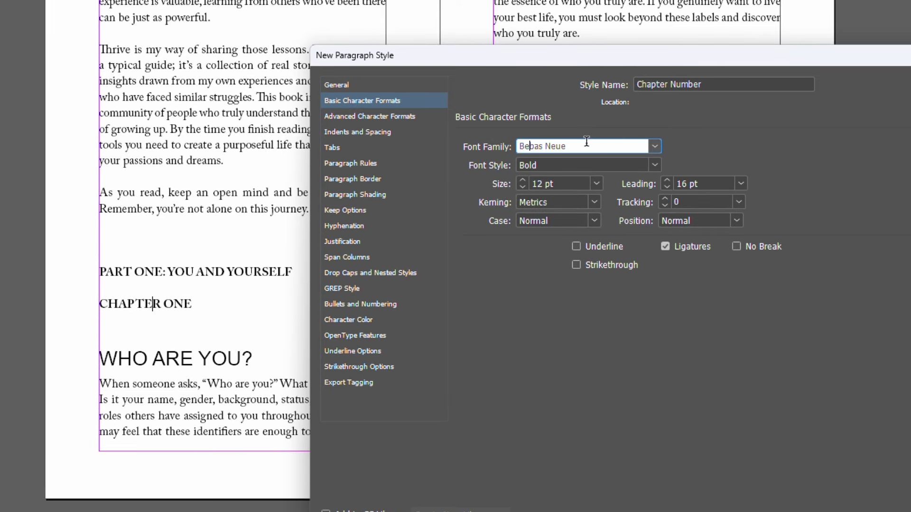
key(BackSpace)
key(BackSpace)
text(Be)
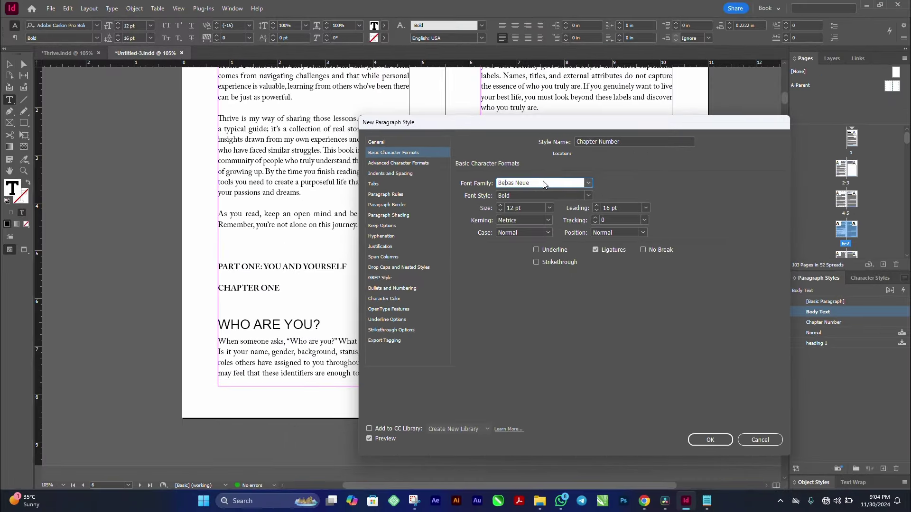
key(Tab)
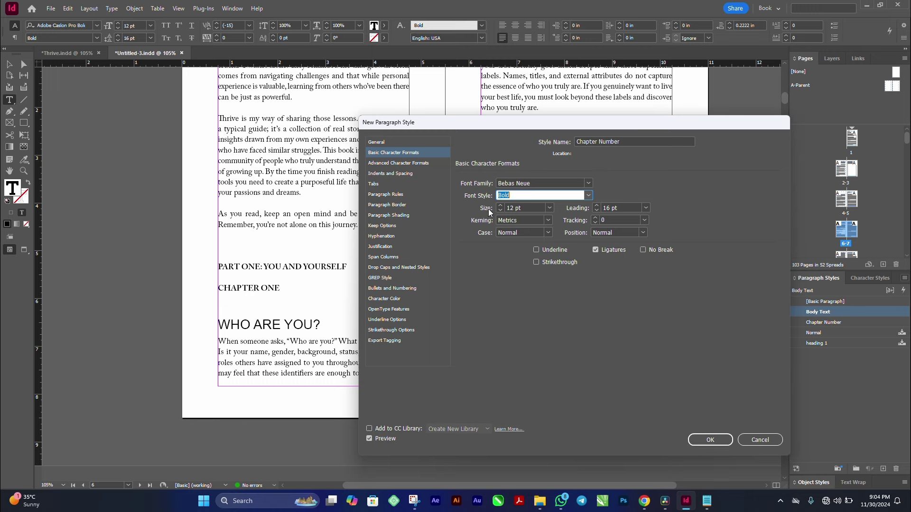
click(713, 439)
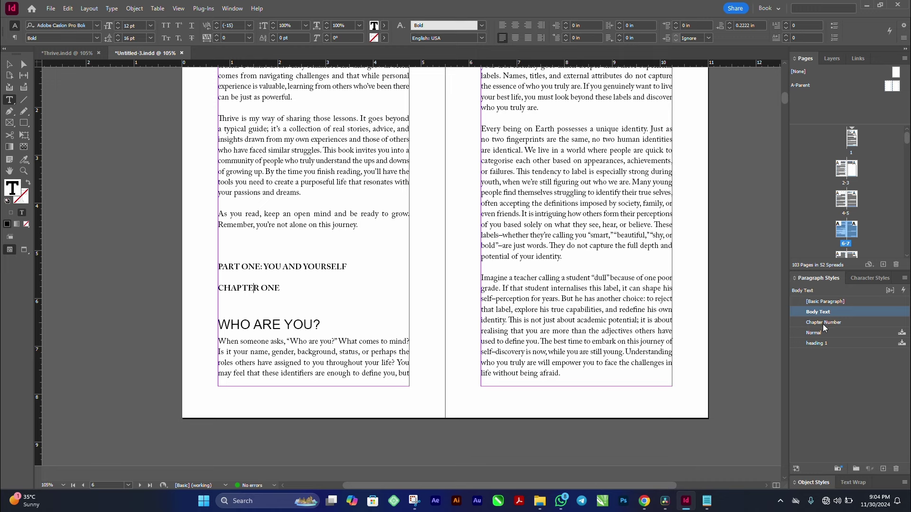
click(238, 288)
click(839, 324)
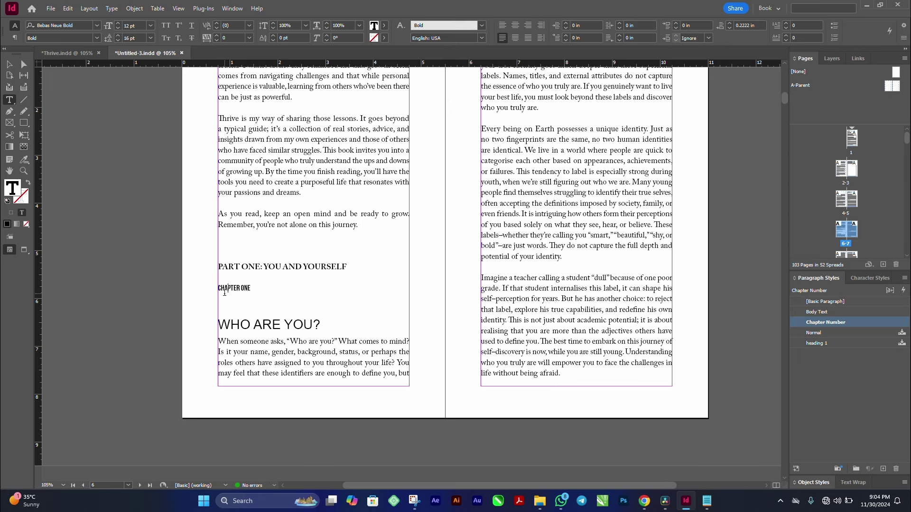
- Examine the Chapter Seven opening page in Thrive.indd as a reference for chapter heading formatting, and return to the Untitled-3 document
click(63, 52)
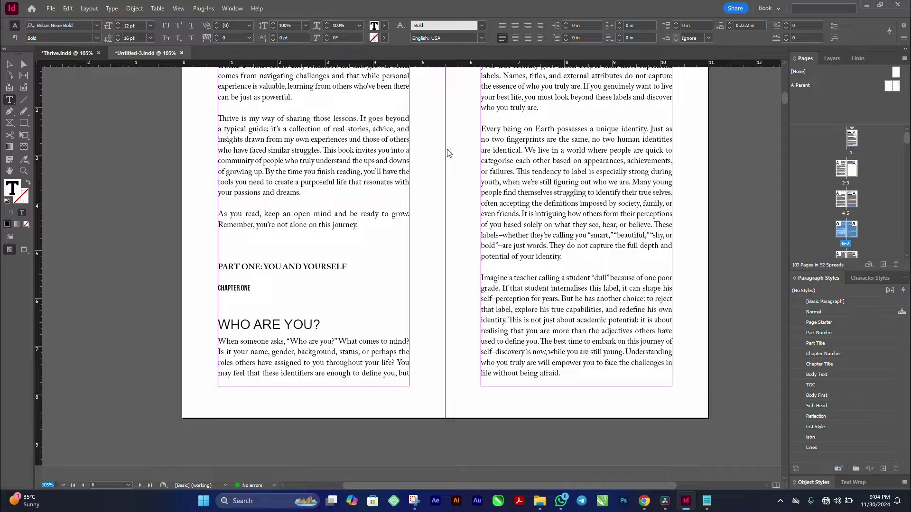
scroll(524, 225, up, 15)
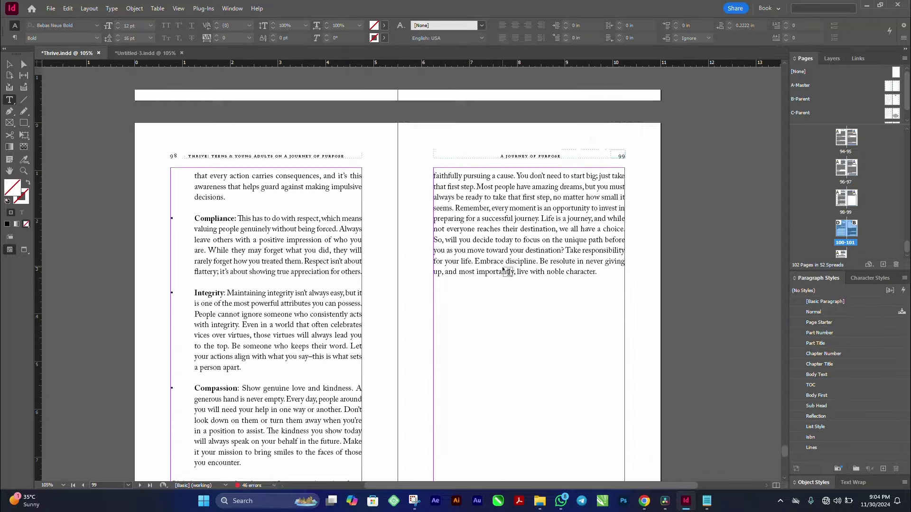
scroll(508, 272, up, 15)
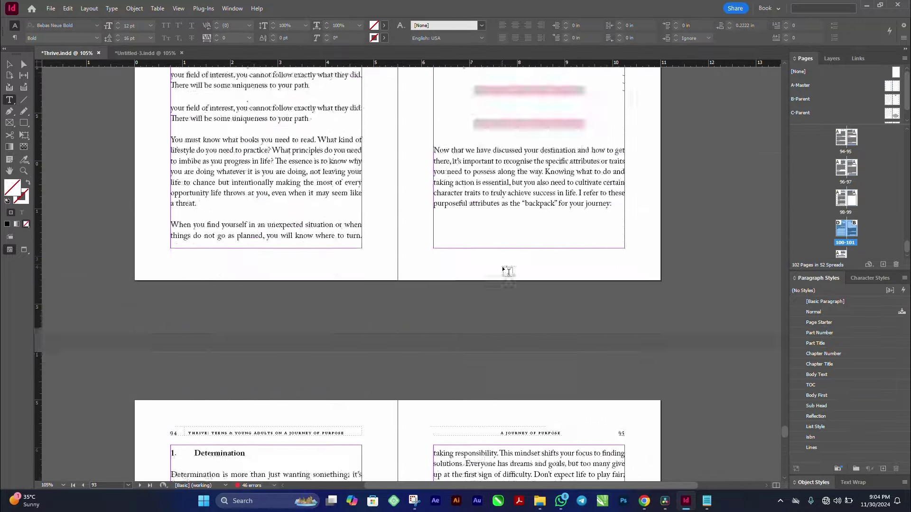
scroll(508, 271, up, 12)
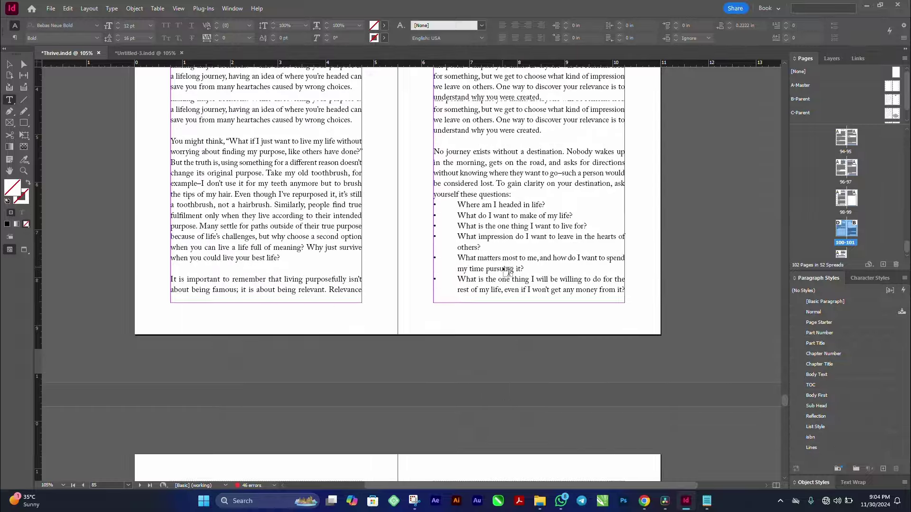
scroll(508, 272, down, 5)
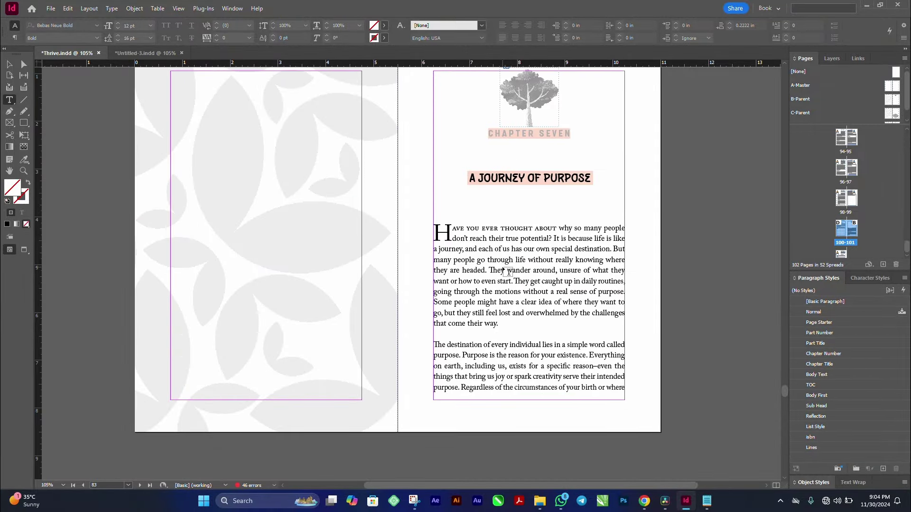
scroll(512, 266, up, 1)
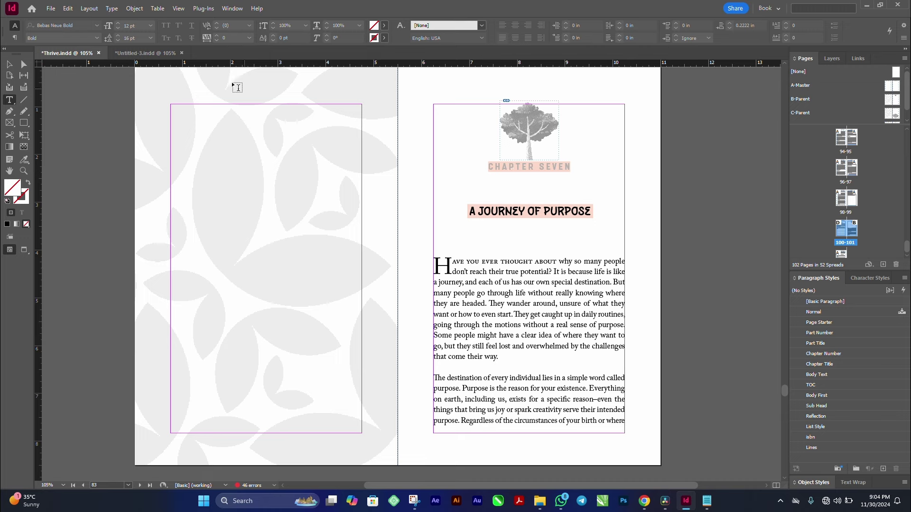
click(145, 53)
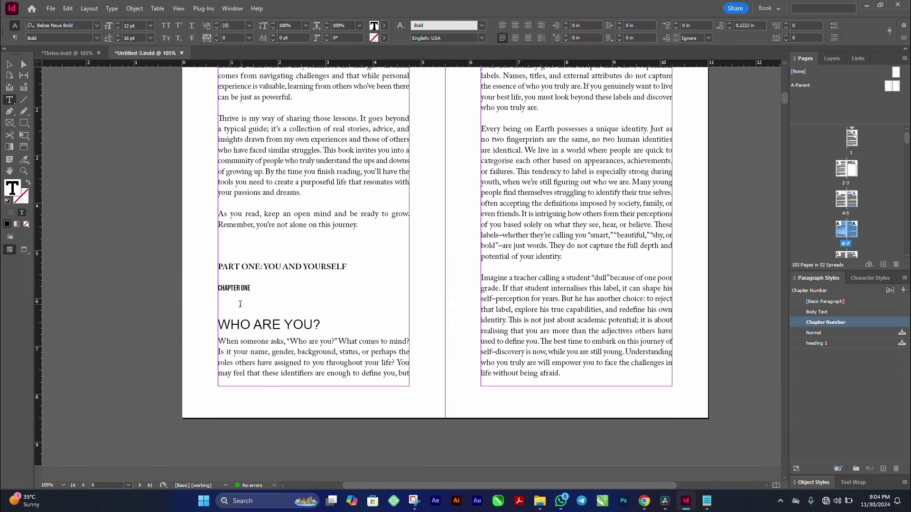
- Save the document and set the Chapter Number style's keep options to start the paragraph On Next Odd Page
key(ctrl+s)
right_click(837, 325)
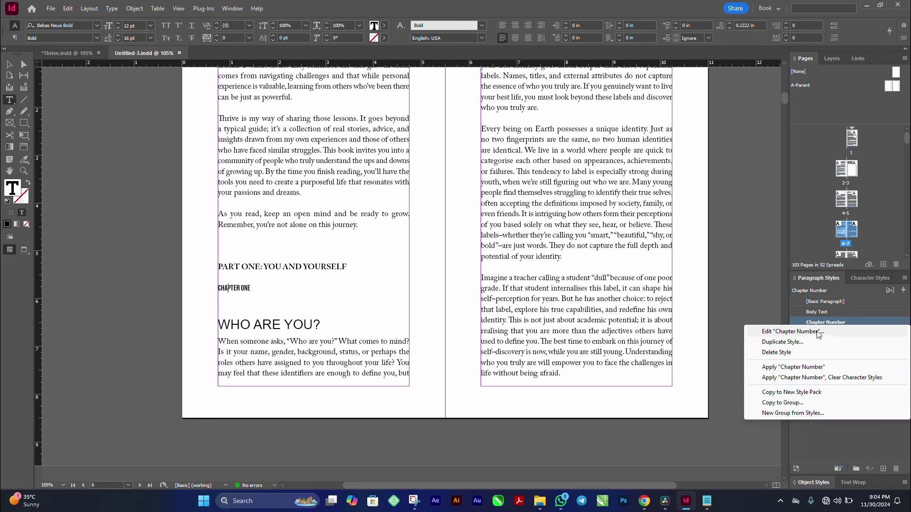
click(816, 335)
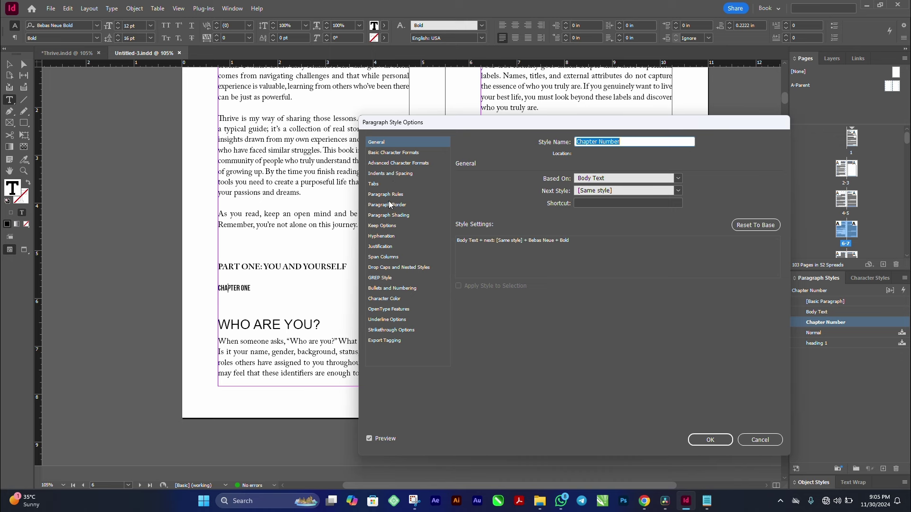
click(383, 226)
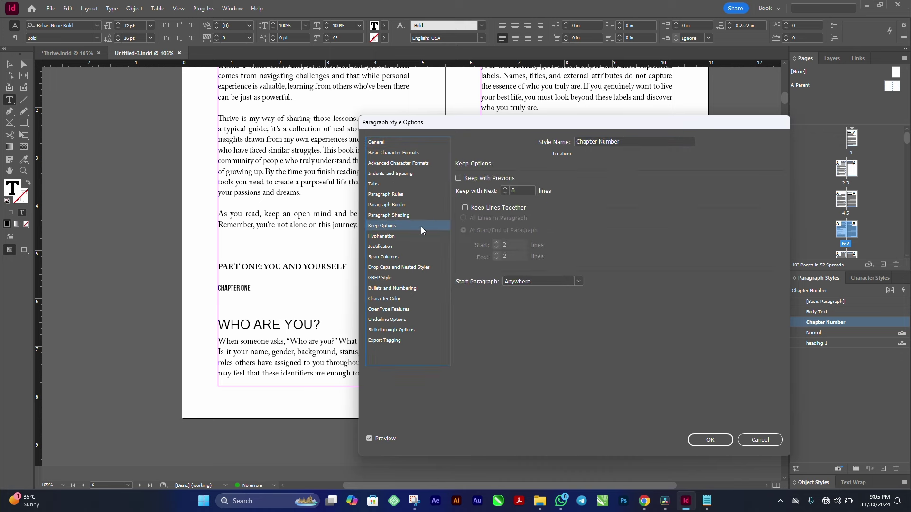
click(560, 283)
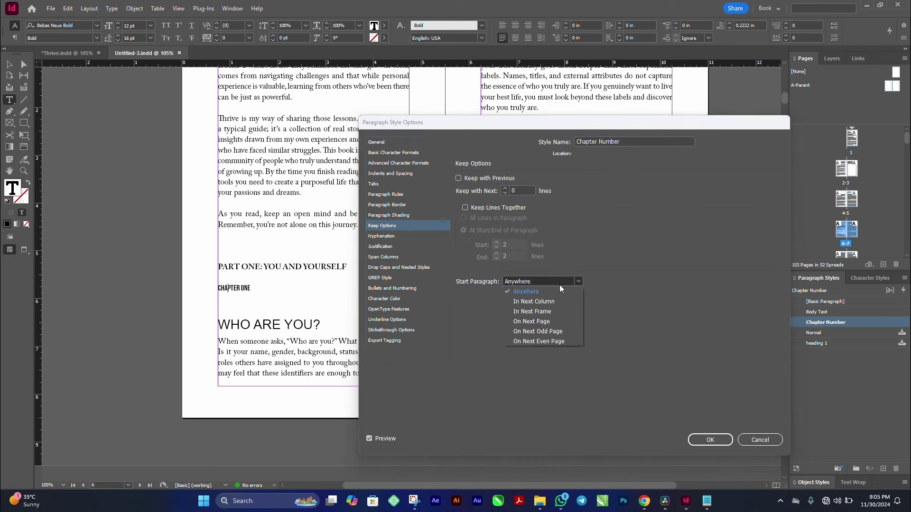
click(554, 332)
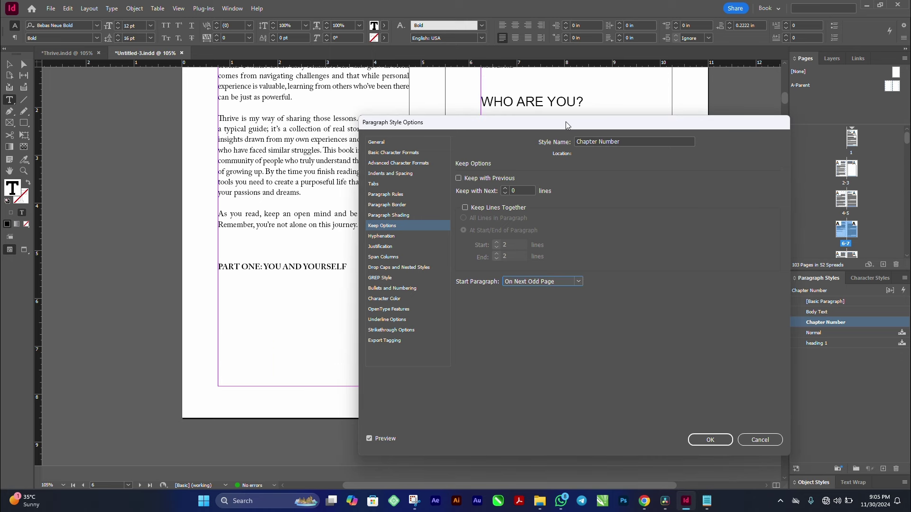
click(723, 440)
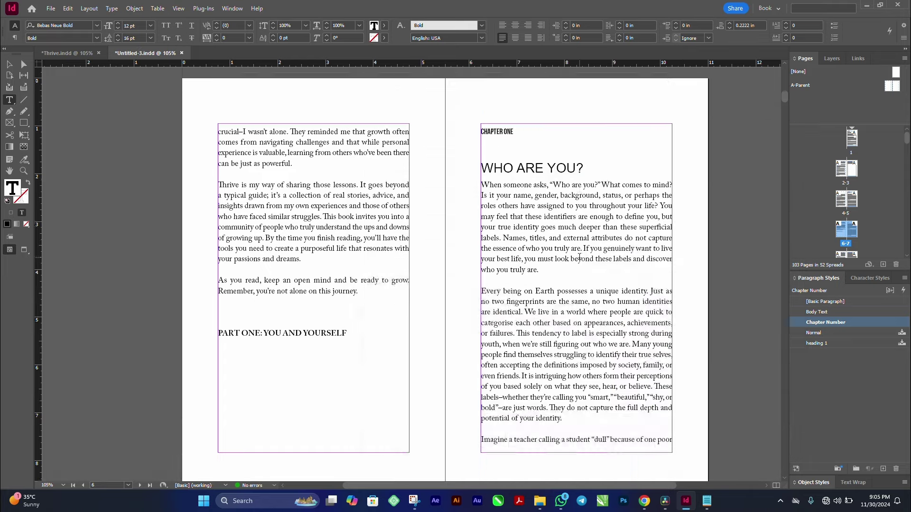
- Edit the Chapter Number style again and set its paragraph alignment to Center
scroll(579, 257, up, 1)
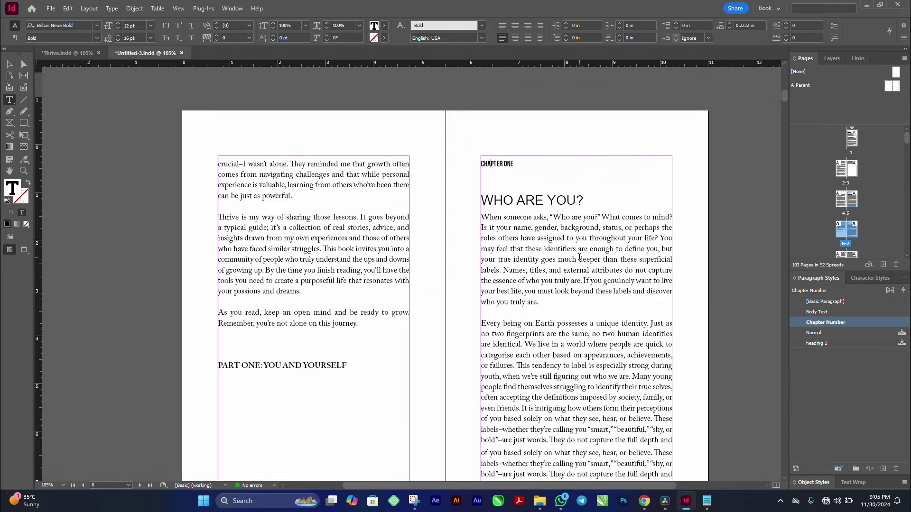
right_click(866, 320)
click(861, 326)
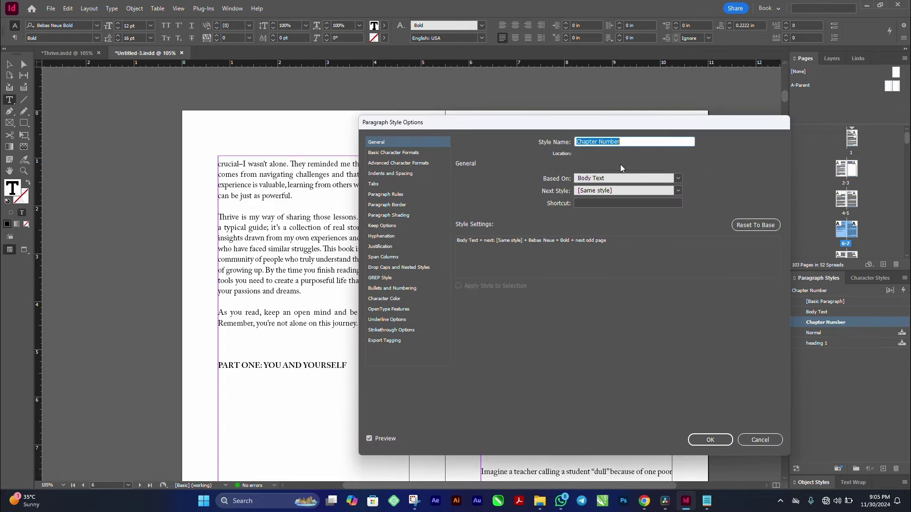
drag(648, 120, 318, 218)
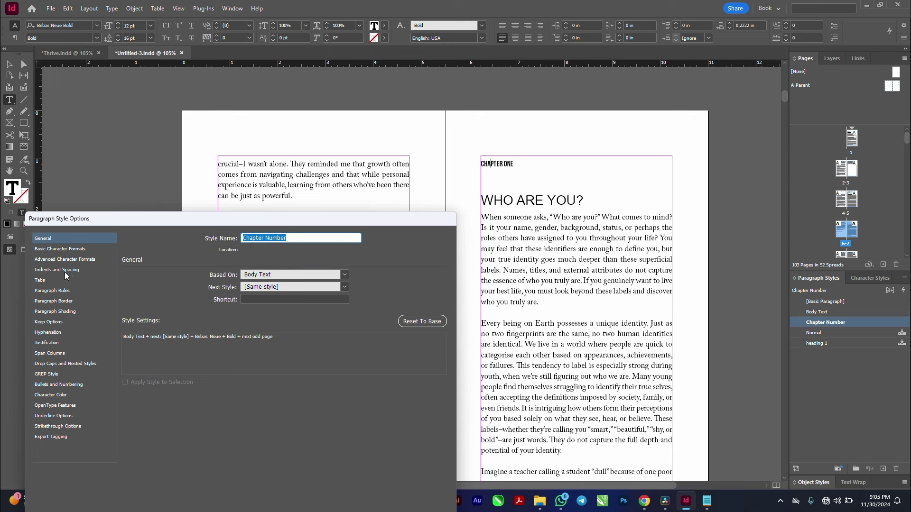
click(72, 259)
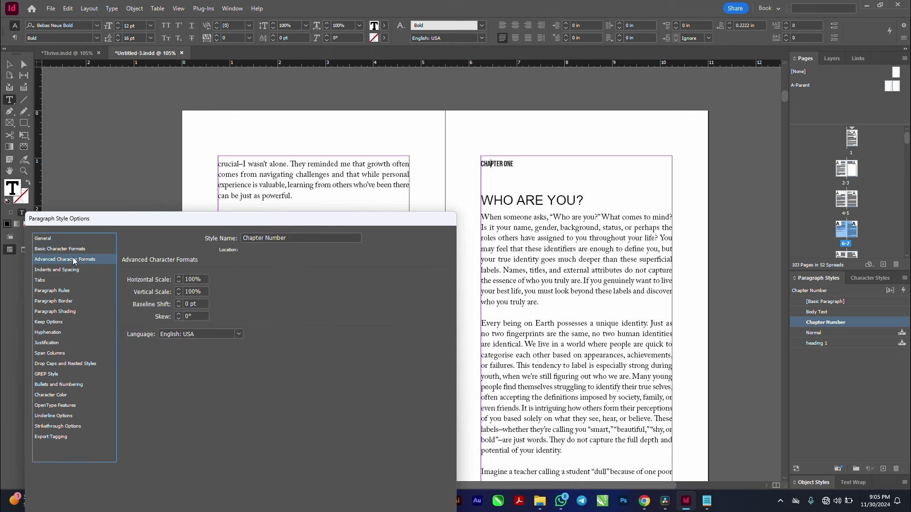
click(74, 251)
click(76, 271)
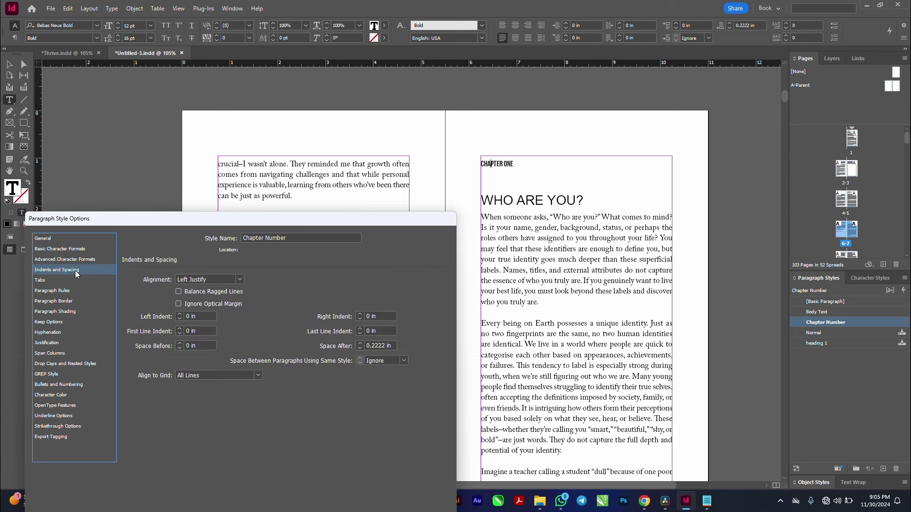
click(228, 277)
click(221, 299)
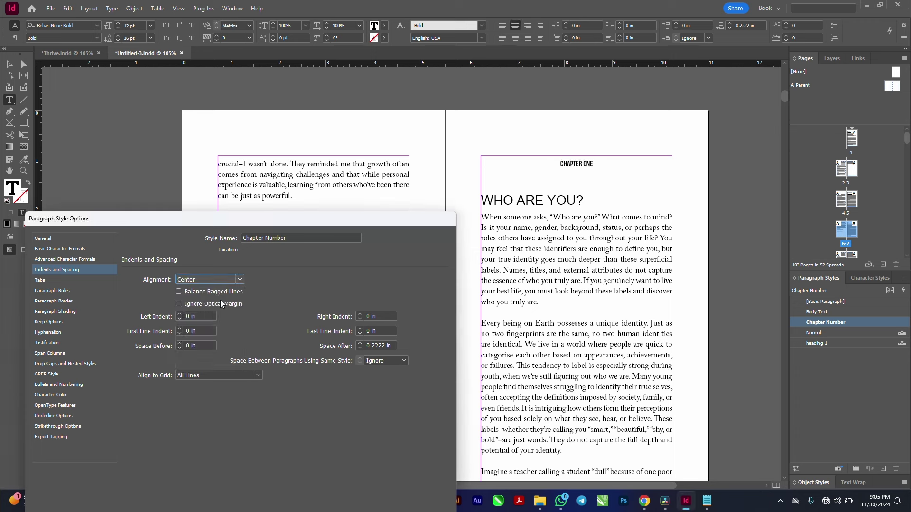
- Set the Chapter Number style's font size to 18 pt and its tracking to 200
click(67, 250)
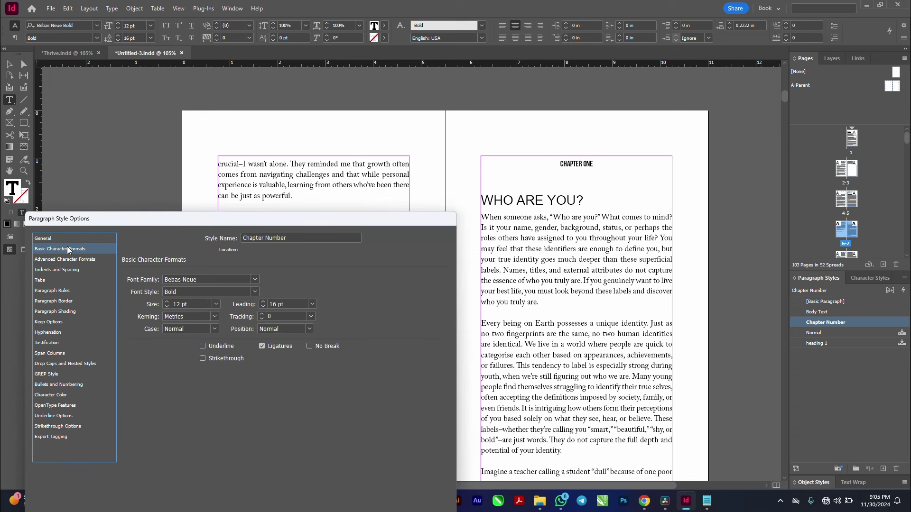
click(215, 304)
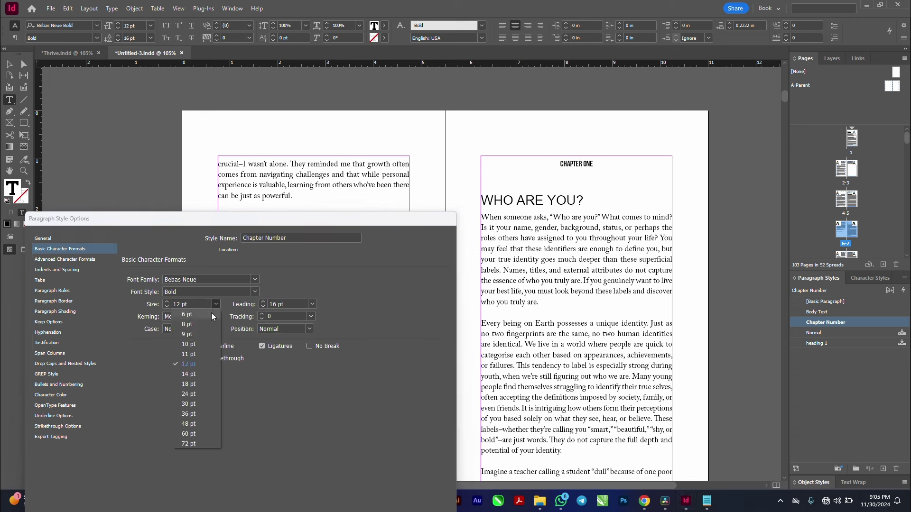
click(202, 386)
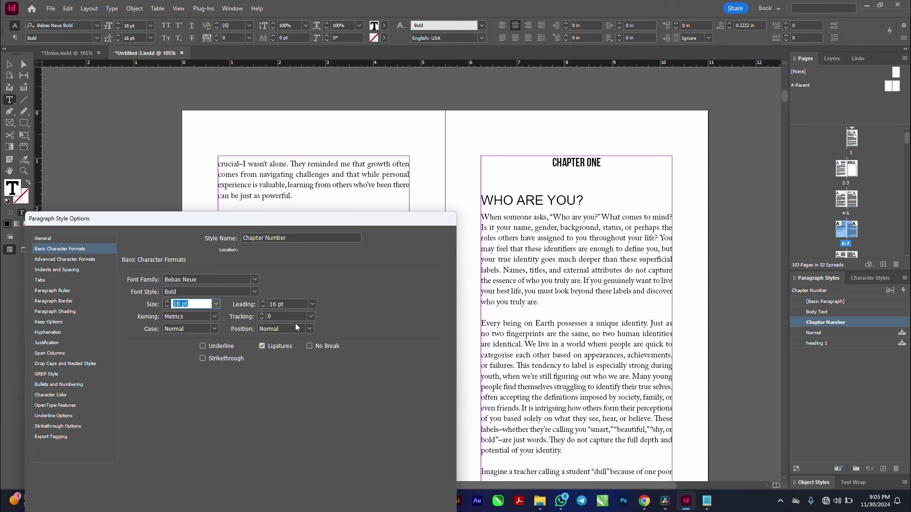
click(308, 317)
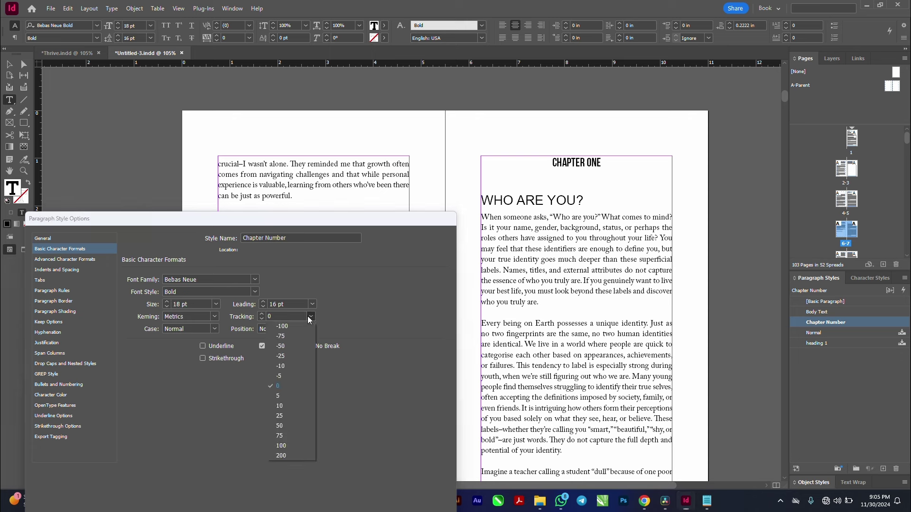
click(282, 450)
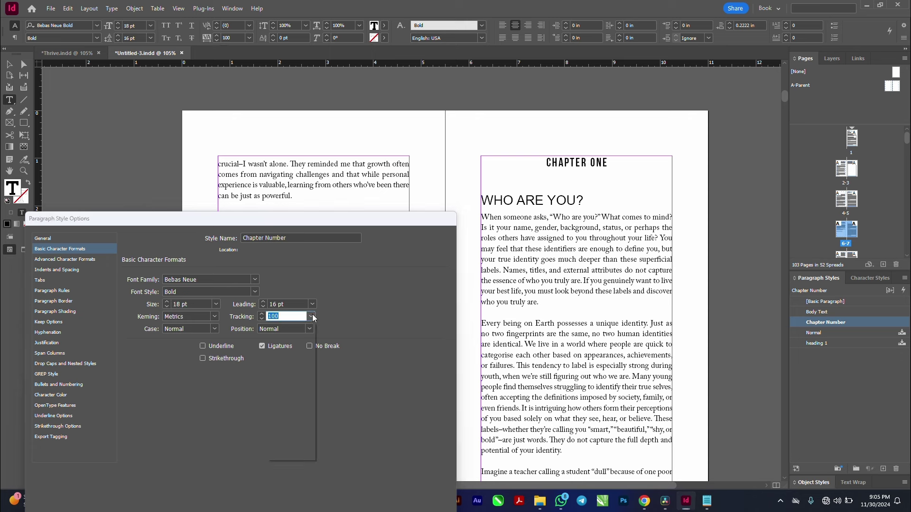
click(311, 316)
click(294, 457)
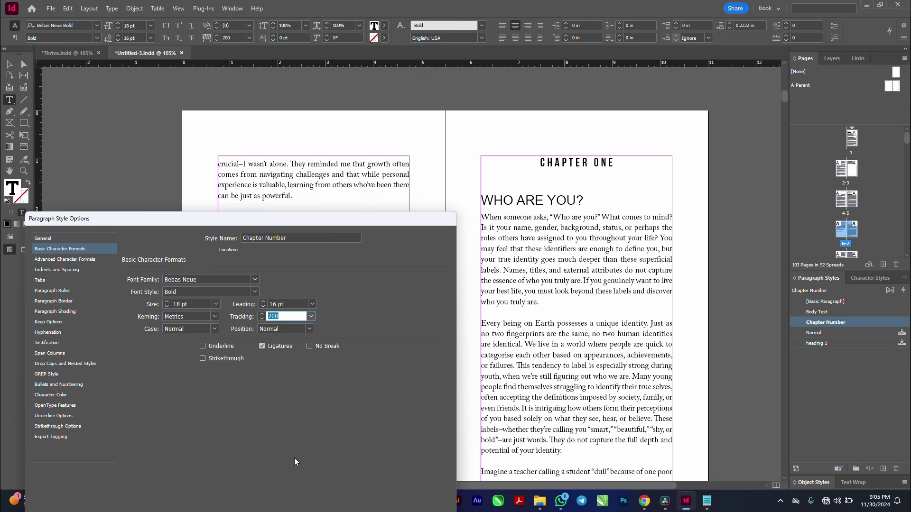
- Set the Chapter Number style's character color to a 30% tint of Black
drag(276, 217, 310, 194)
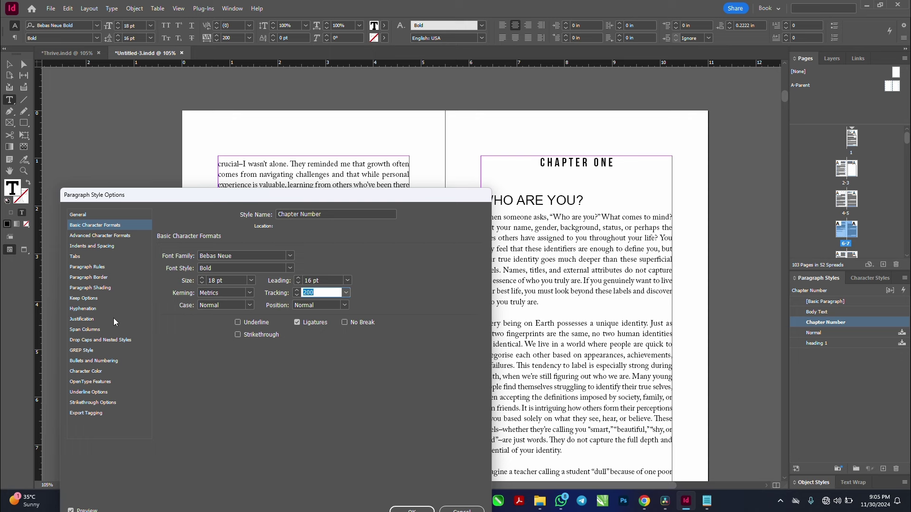
click(86, 372)
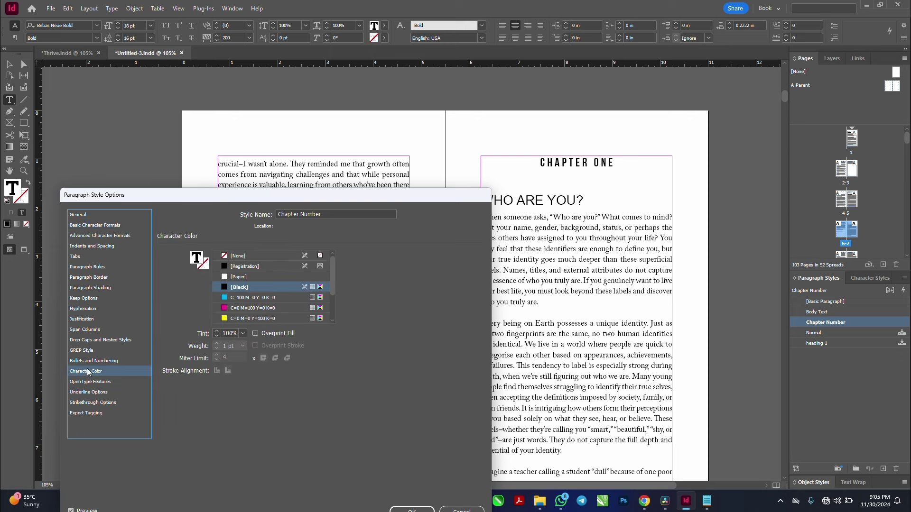
click(242, 334)
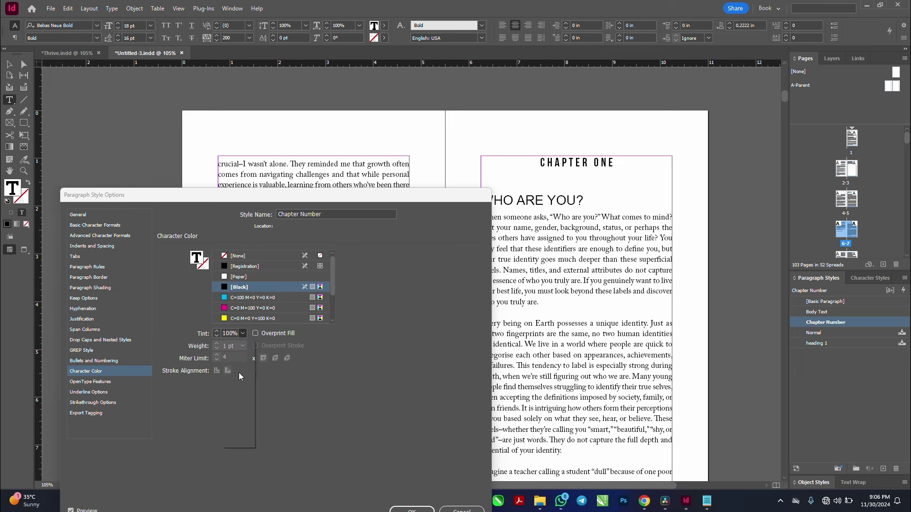
click(238, 372)
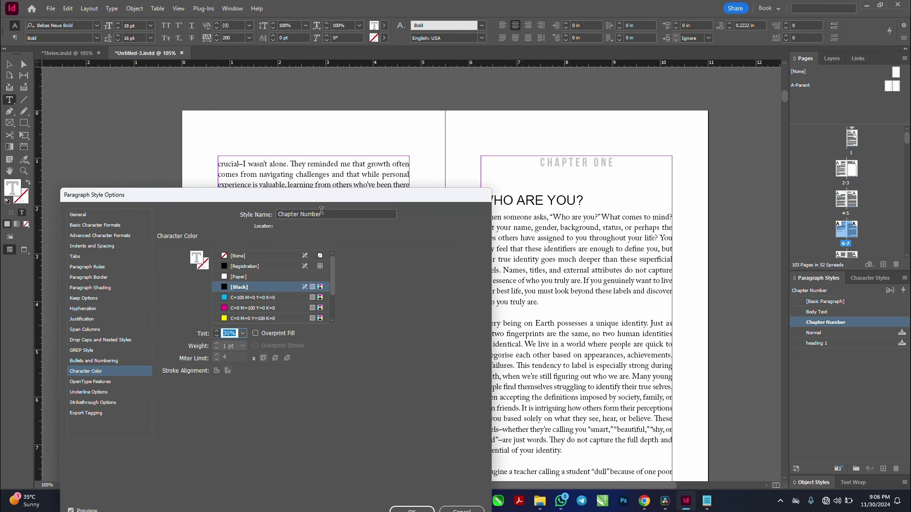
- Turn on a Rule Above for the Chapter Number style with a weight of 0 pt and Keep In Frame enabled
mouse_move(317, 201)
mouse_down()
mouse_move(378, 243)
mouse_move(316, 214)
mouse_up()
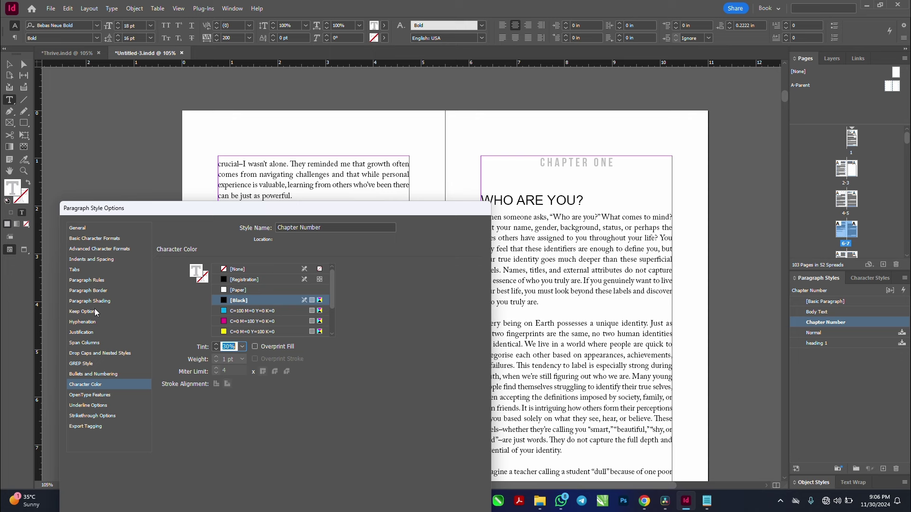
click(98, 281)
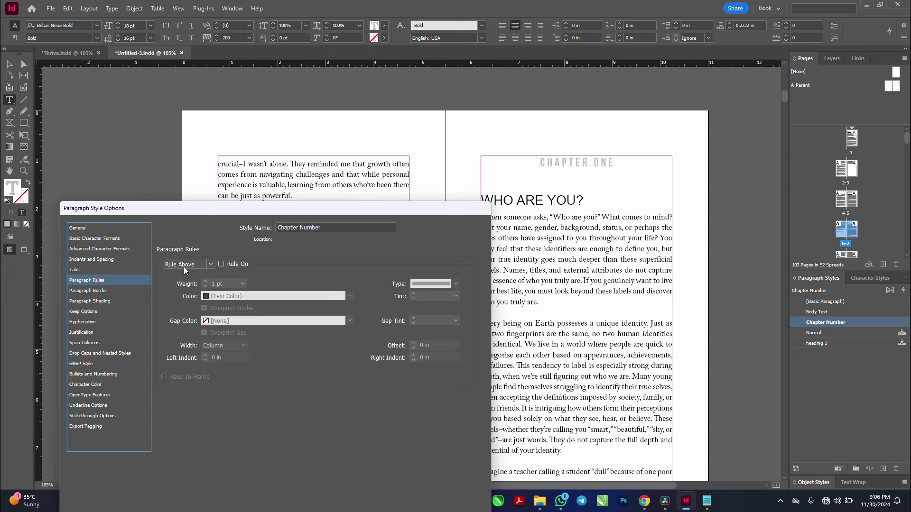
click(221, 265)
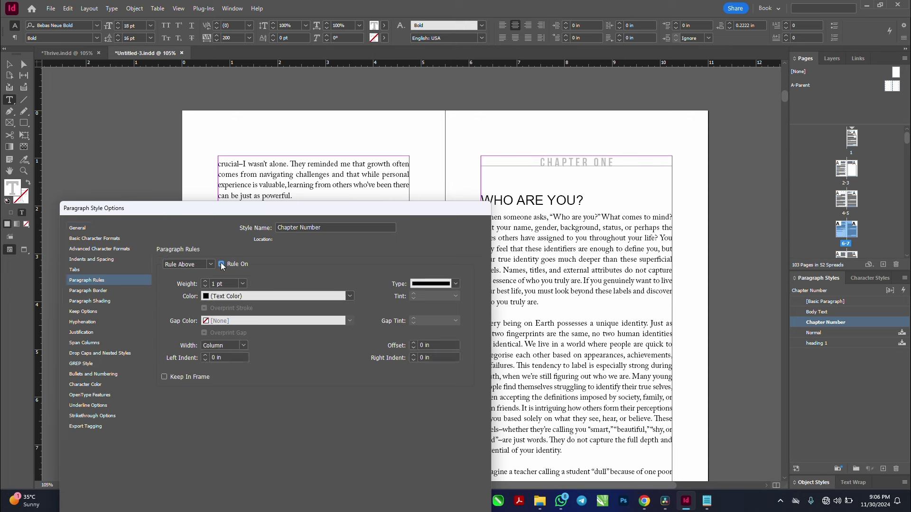
click(243, 284)
click(241, 56)
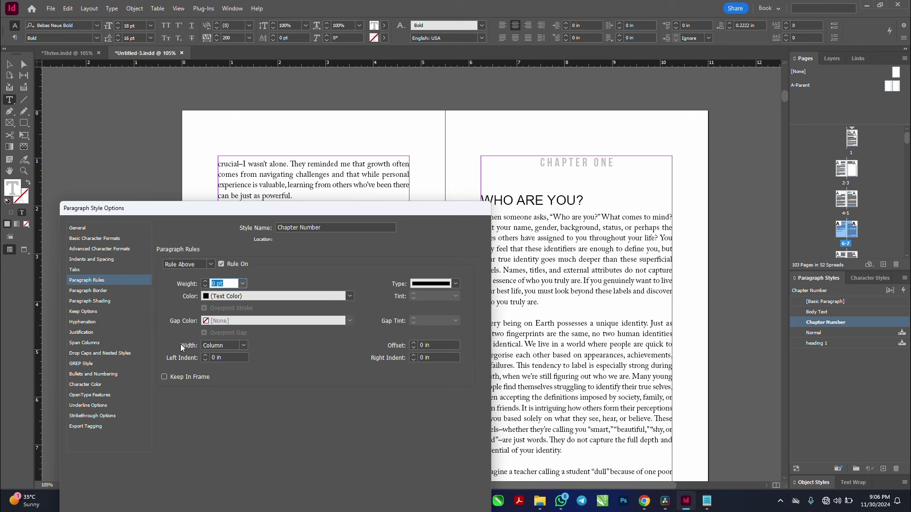
click(184, 377)
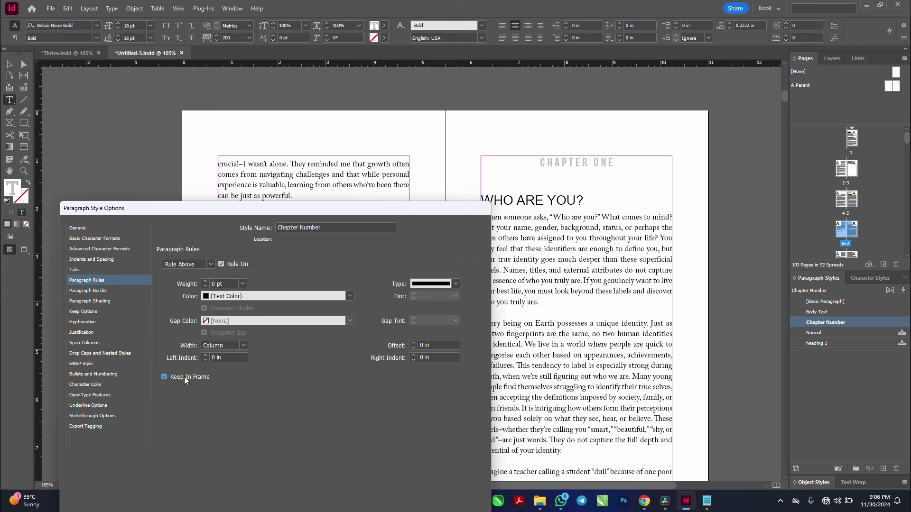
- Set the Rule Above offset to 1.5 in and apply the changes to the Chapter Number style
click(445, 345)
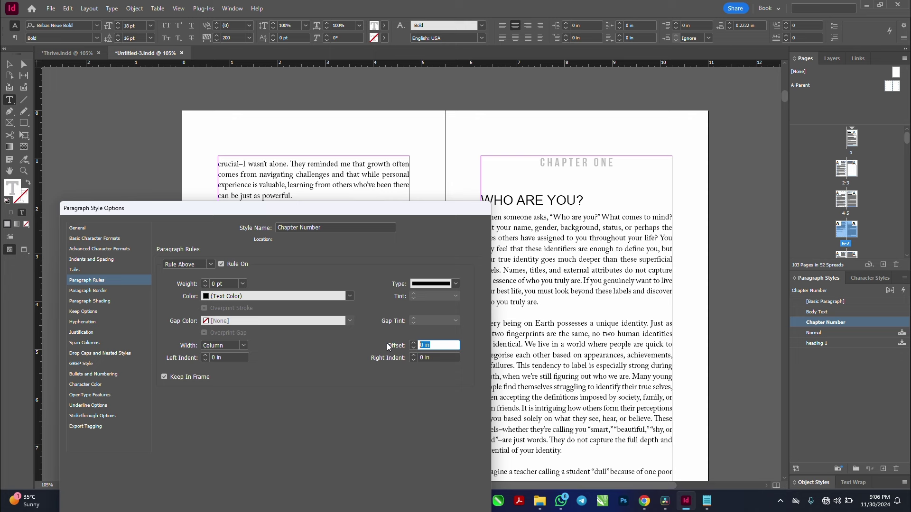
text(1)
key(Tab)
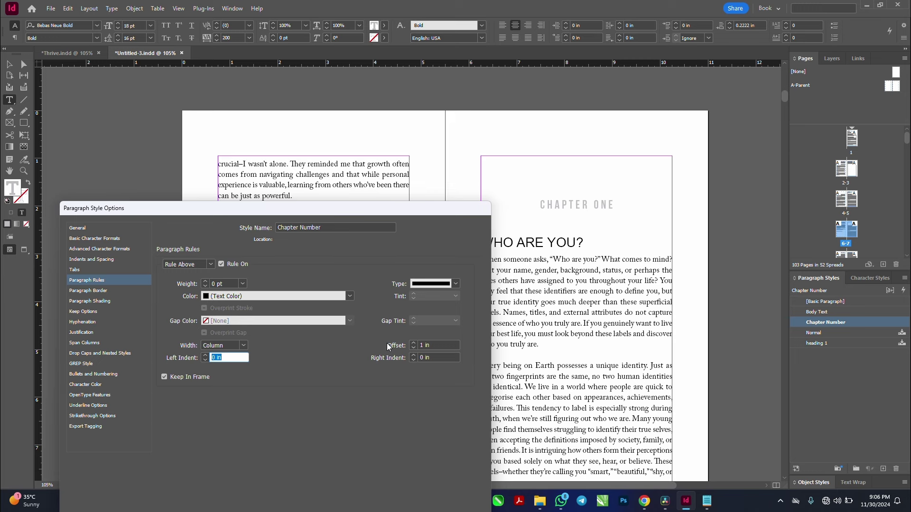
click(413, 343)
click(413, 343)
click(413, 343)
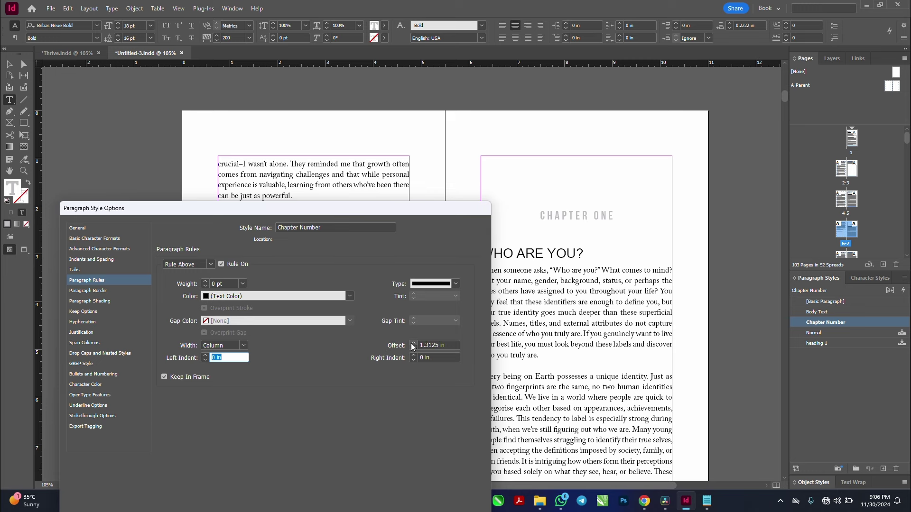
click(413, 344)
click(413, 343)
click(414, 343)
click(413, 344)
click(414, 343)
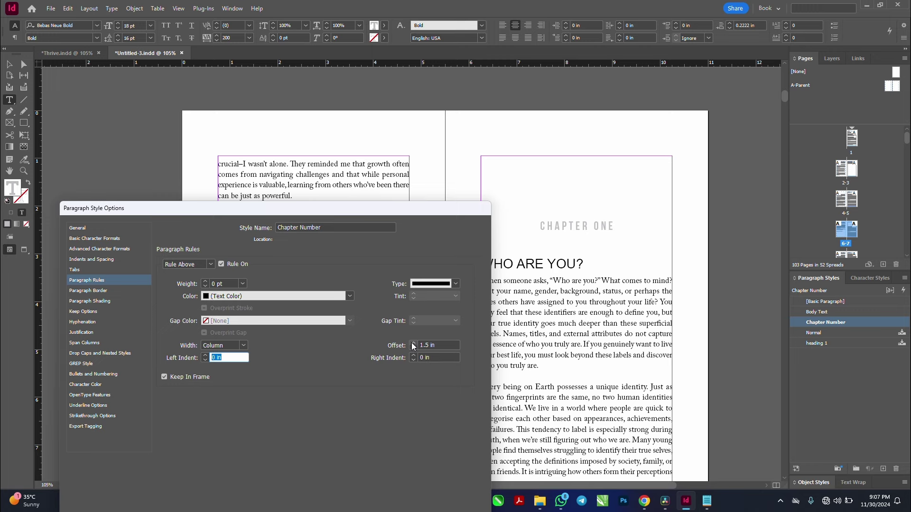
drag(375, 209, 452, 145)
click(485, 463)
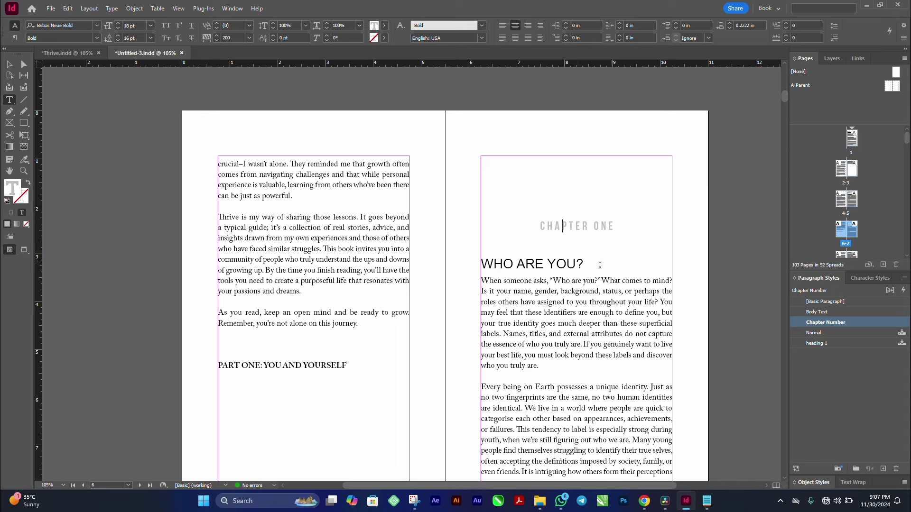
- Examine the formatting of the "A Journey of Purpose" chapter title in Thrive.indd, and return to the Untitled-3 document
click(506, 264)
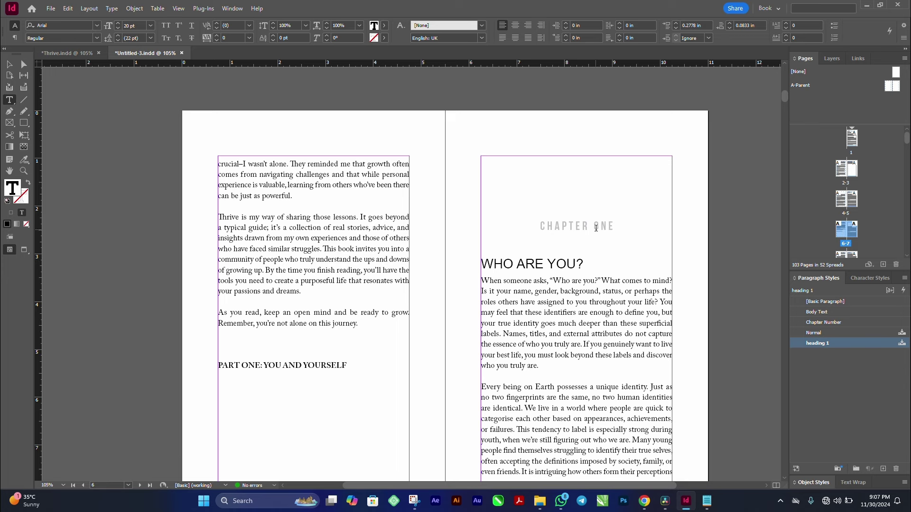
click(70, 53)
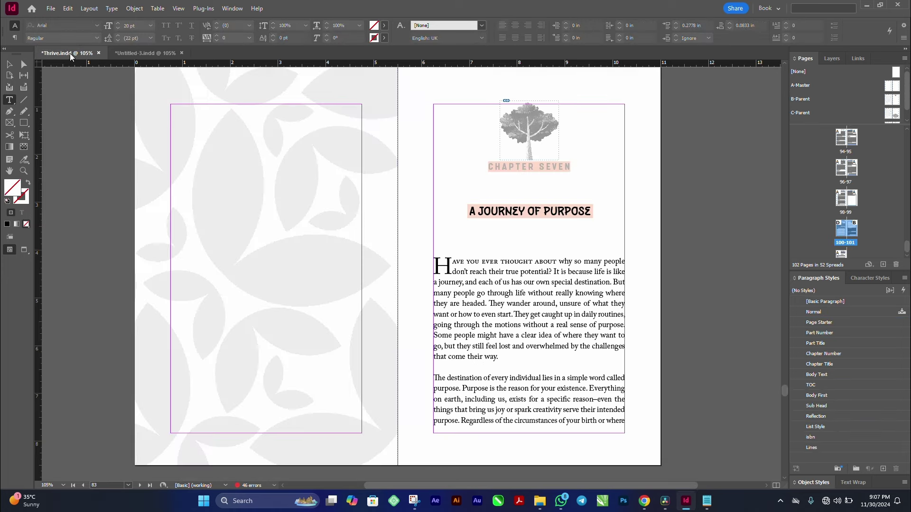
drag(499, 212, 552, 209)
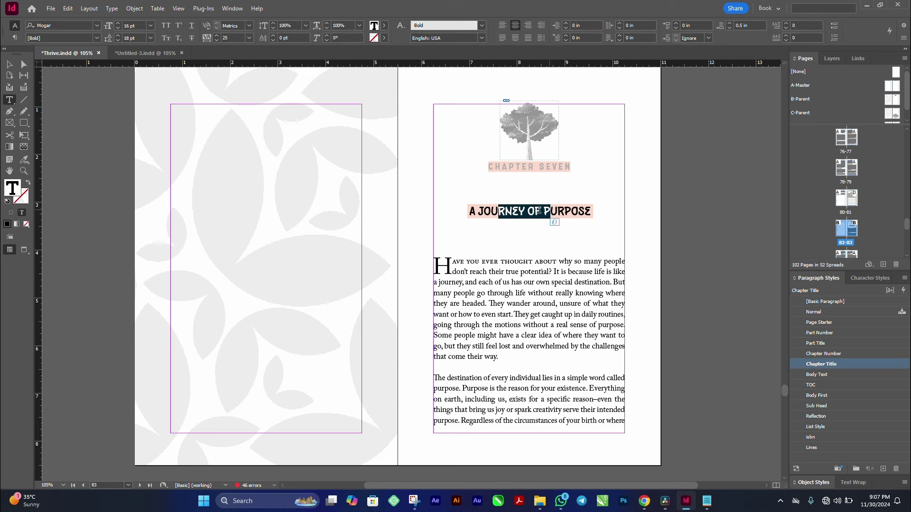
click(541, 206)
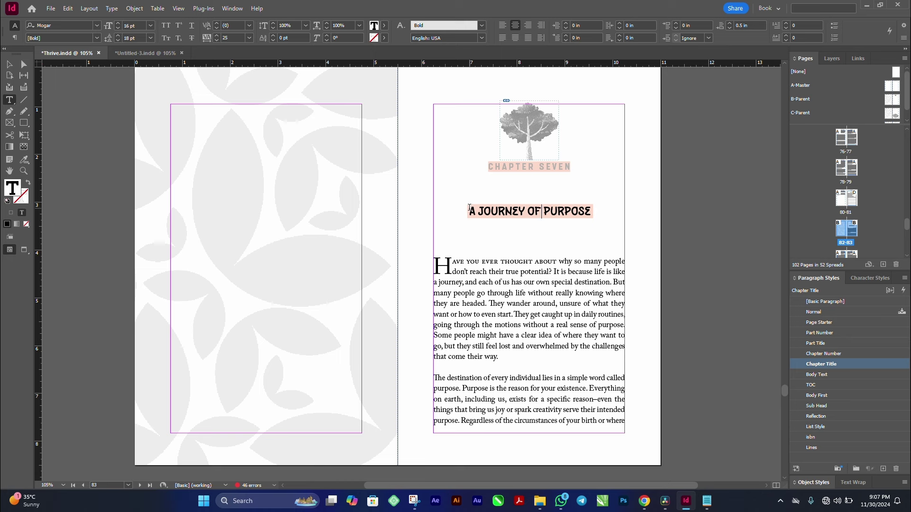
drag(468, 208, 593, 209)
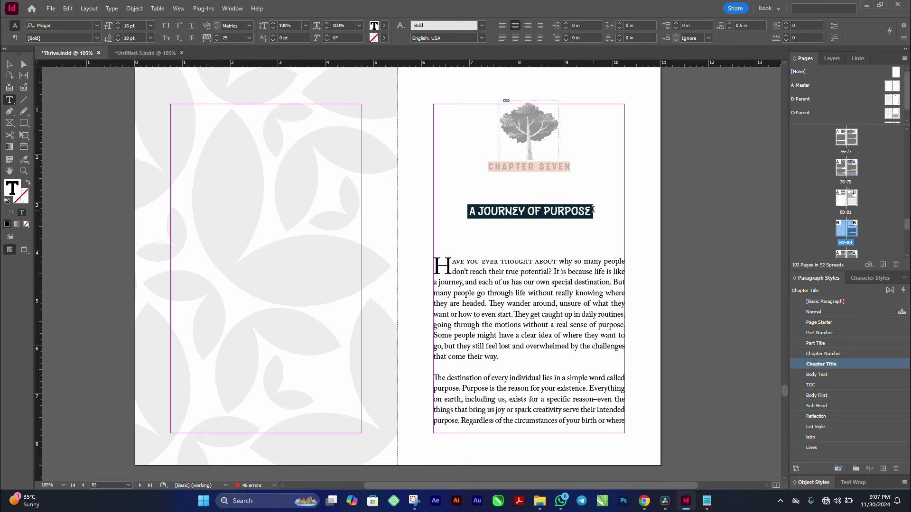
double_click(553, 211)
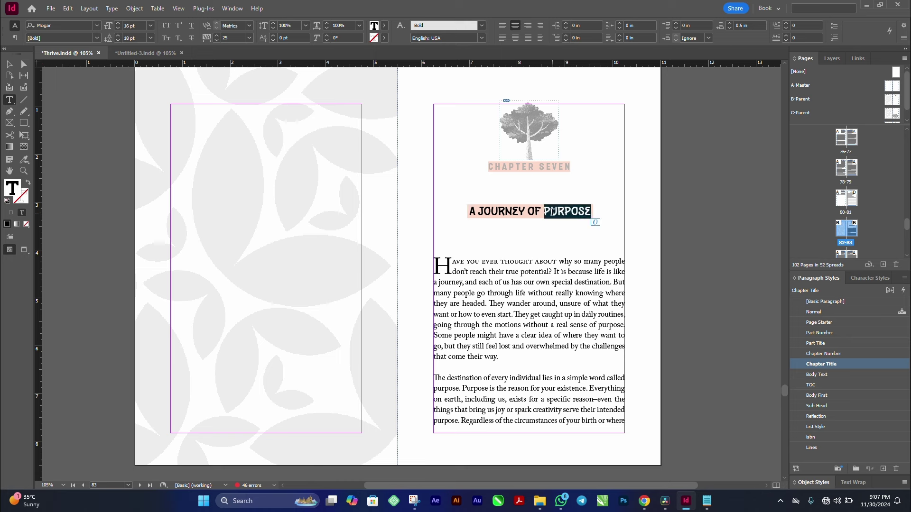
double_click(507, 211)
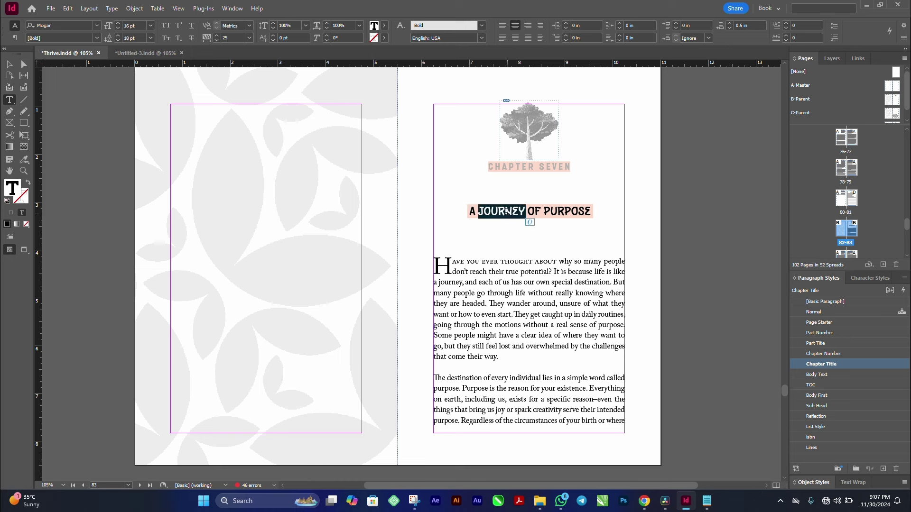
click(477, 212)
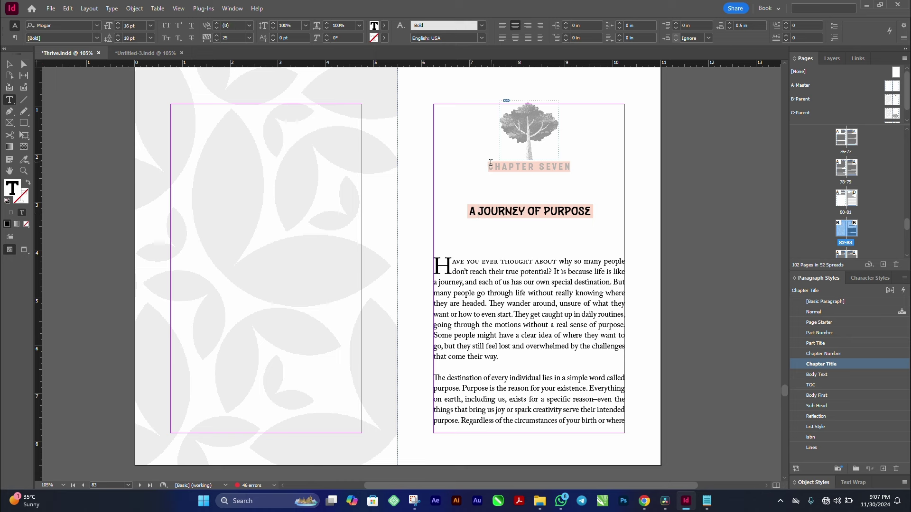
drag(491, 162, 595, 209)
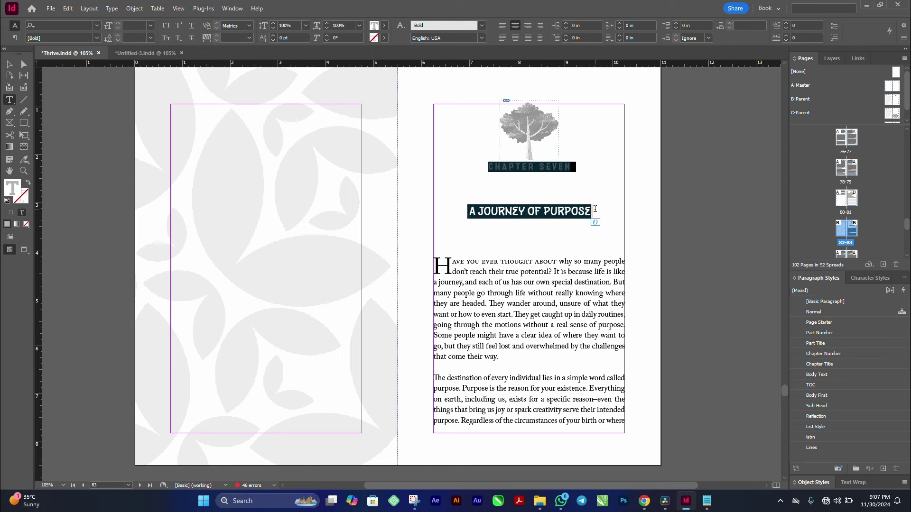
click(595, 209)
drag(469, 212, 595, 211)
click(534, 212)
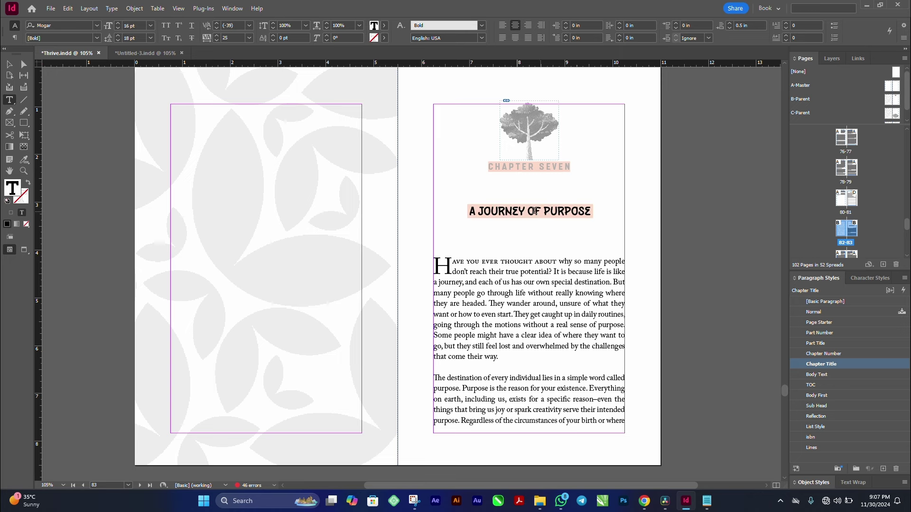
drag(467, 211, 590, 216)
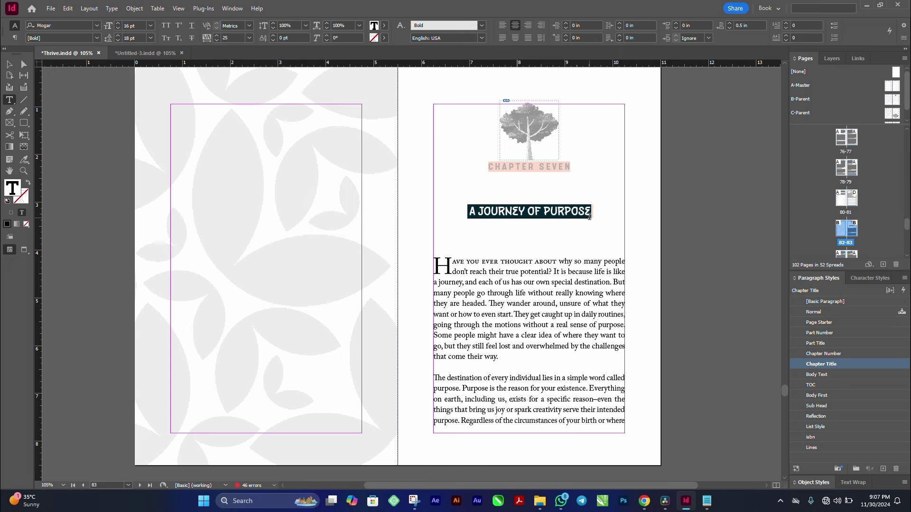
click(143, 52)
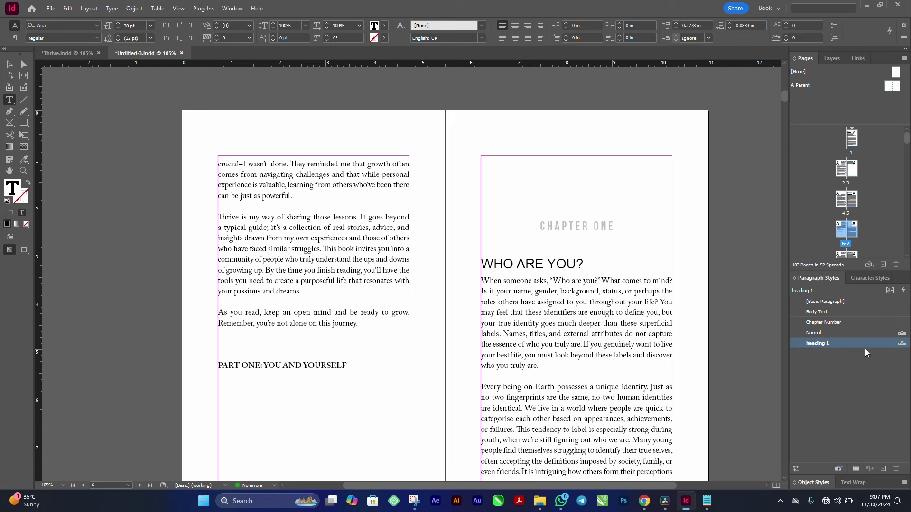
- Deselect everything in the document and start a new paragraph style based on [No Paragraph Style]
click(9, 64)
click(733, 245)
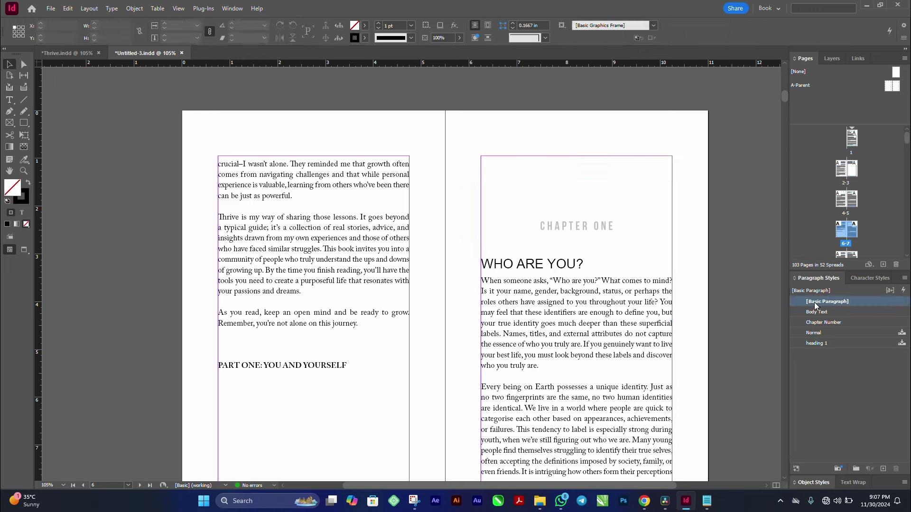
click(867, 279)
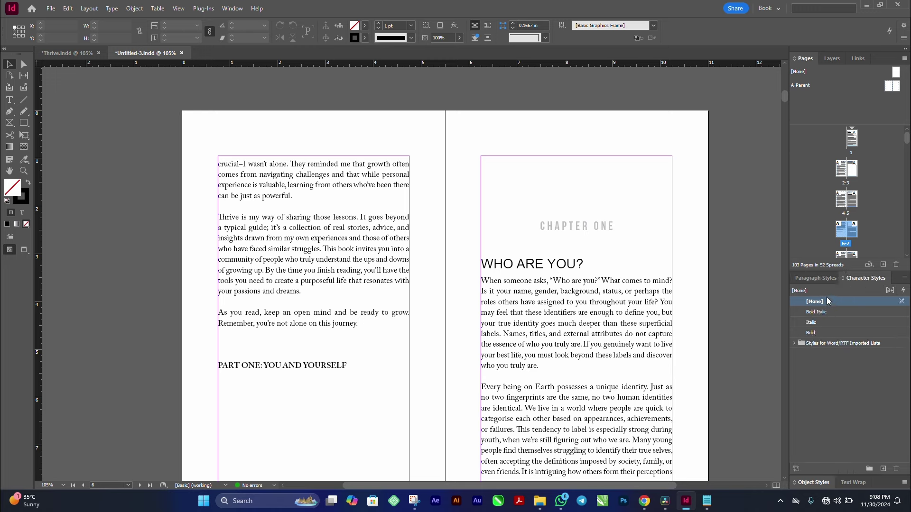
click(818, 279)
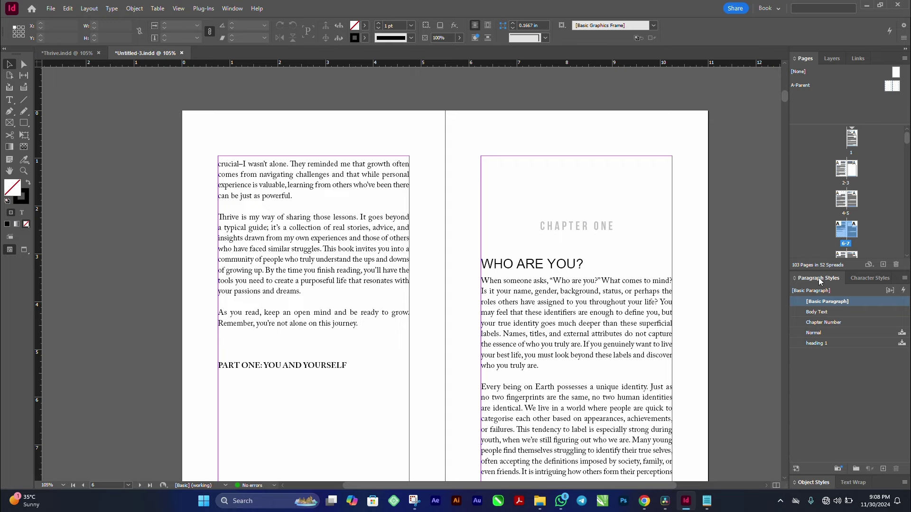
click(905, 278)
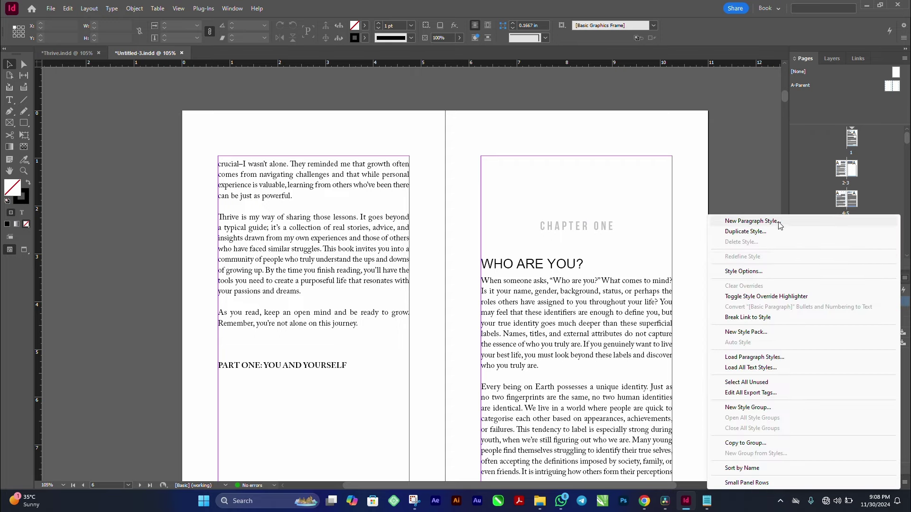
click(778, 221)
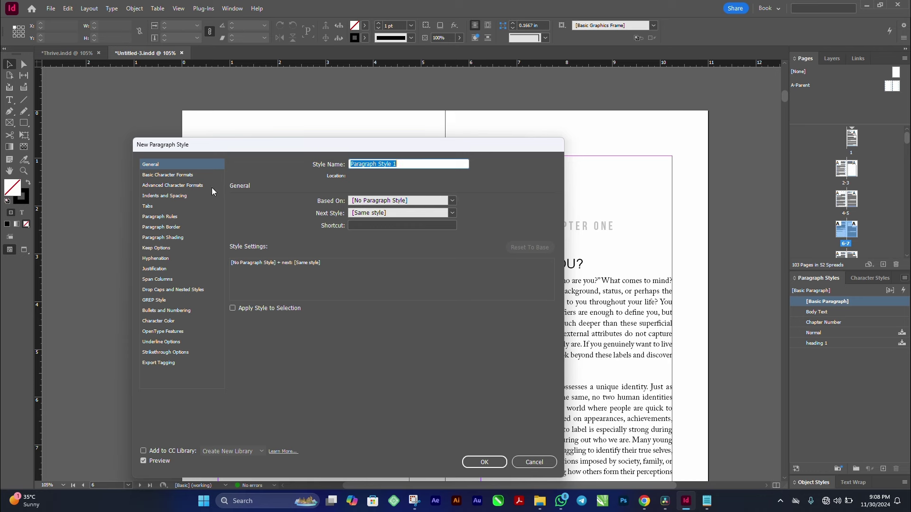
- Set the new paragraph style's font family to Cinzel (OTF)
click(192, 175)
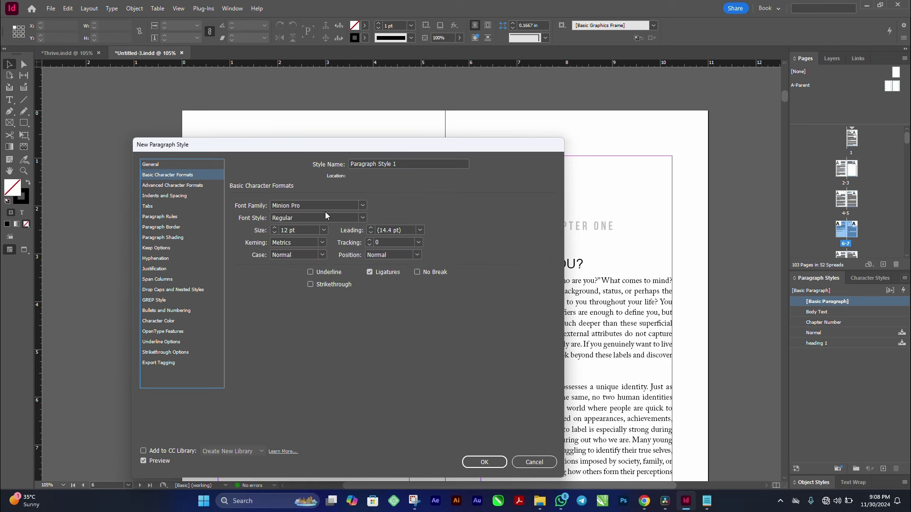
click(362, 206)
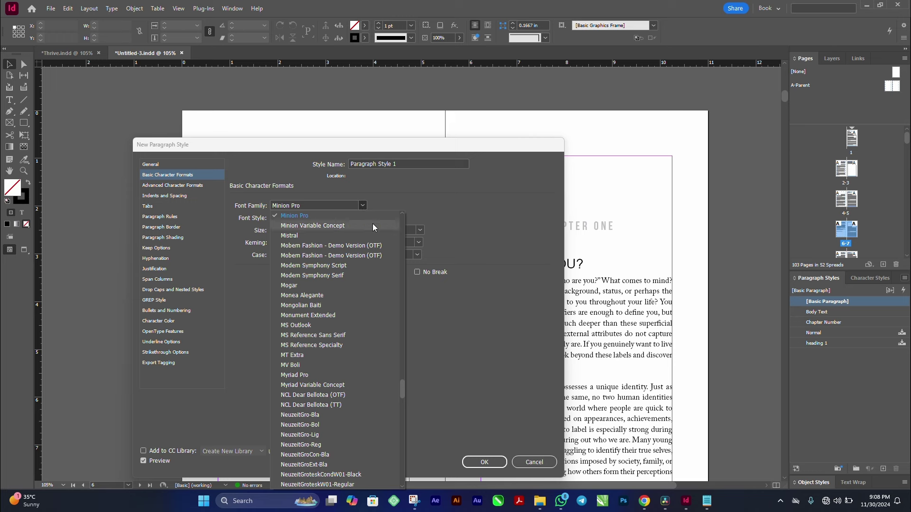
scroll(356, 310, down, 7)
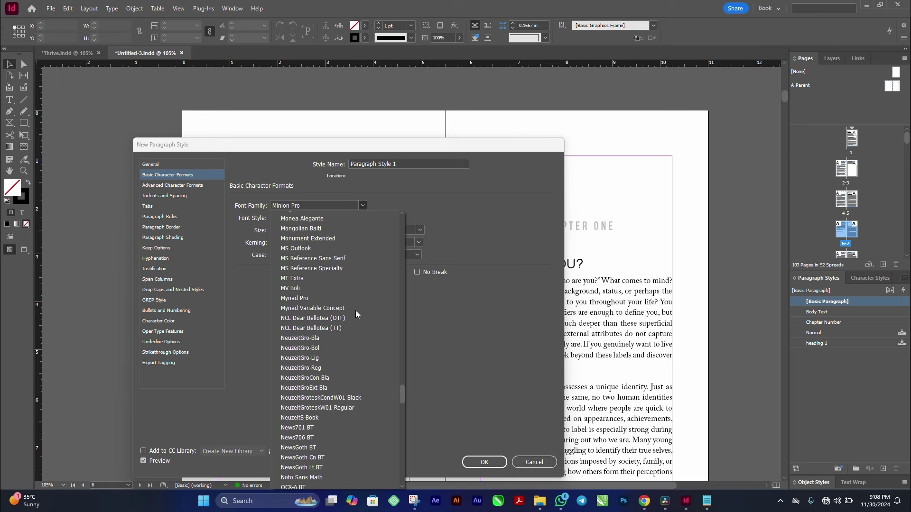
scroll(355, 311, down, 4)
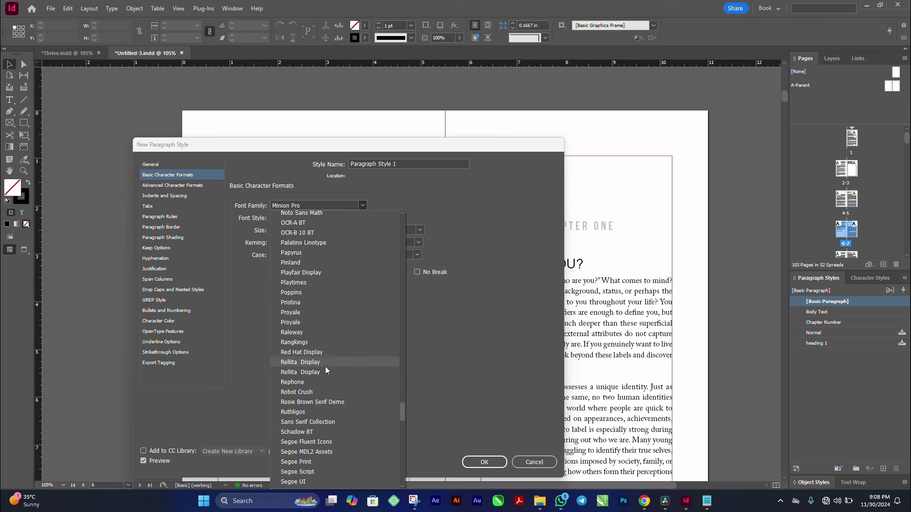
drag(403, 412, 401, 269)
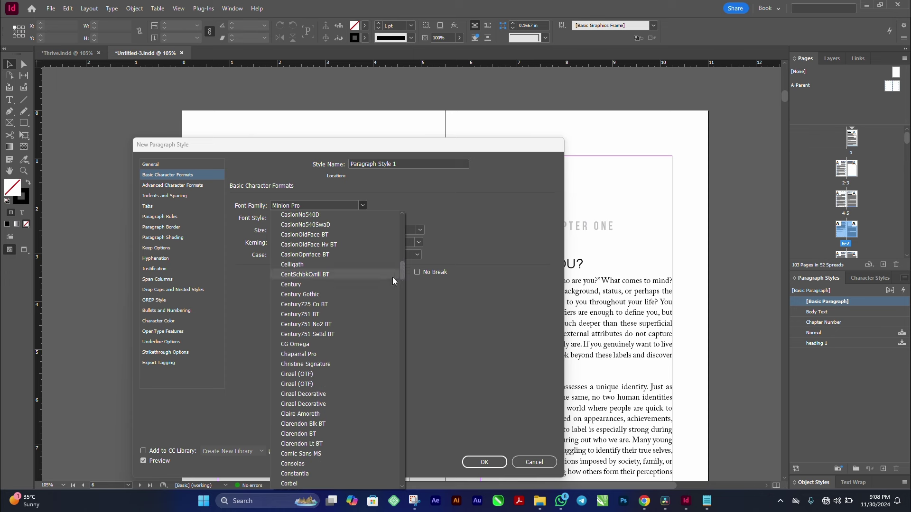
click(308, 204)
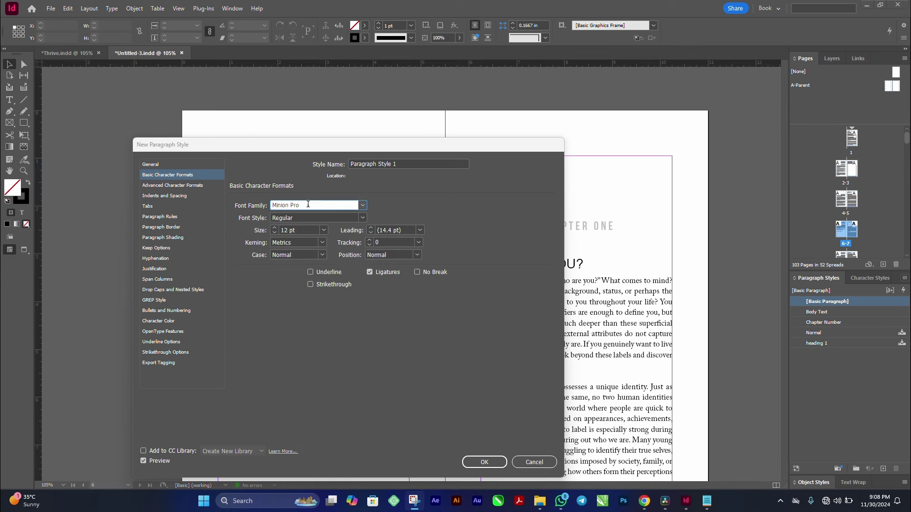
triple_click(308, 204)
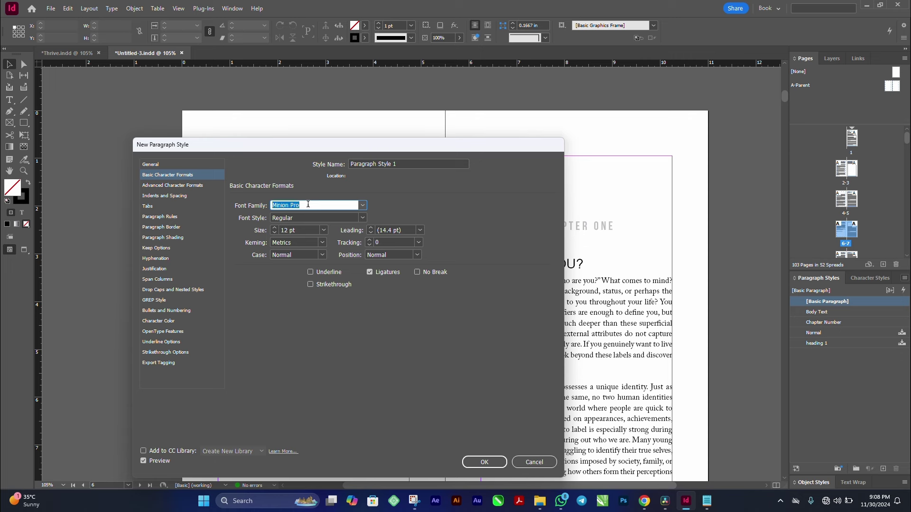
text(Cinzel (OTF)
key(Tab)
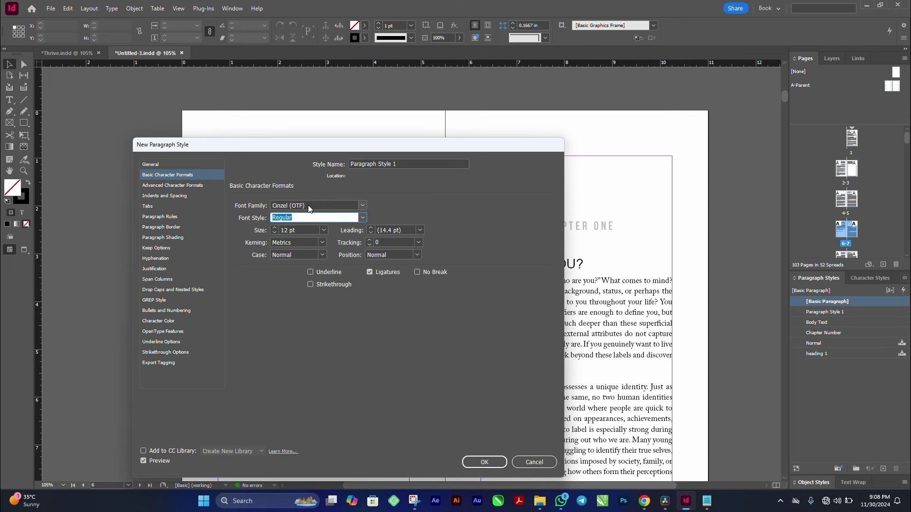
- Set the new style's font size to 20 pt and its alignment to Center, and save the style
click(324, 230)
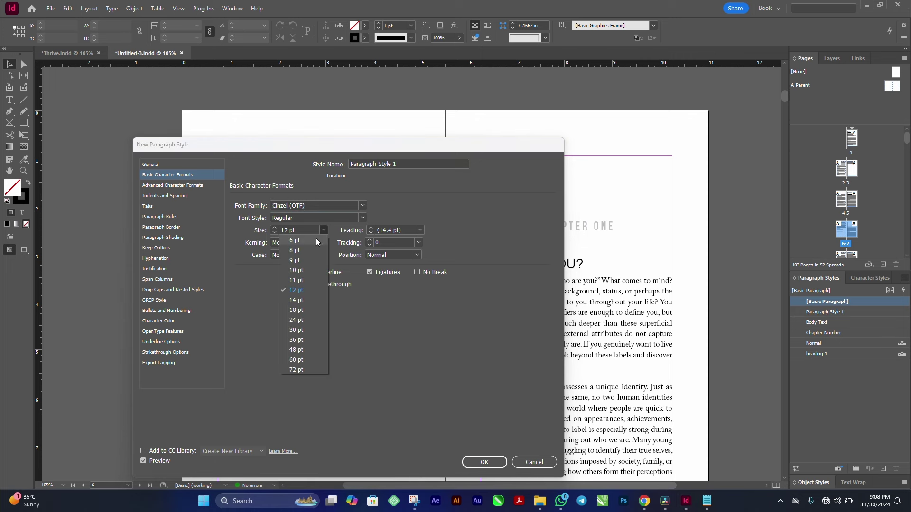
click(302, 319)
text(20)
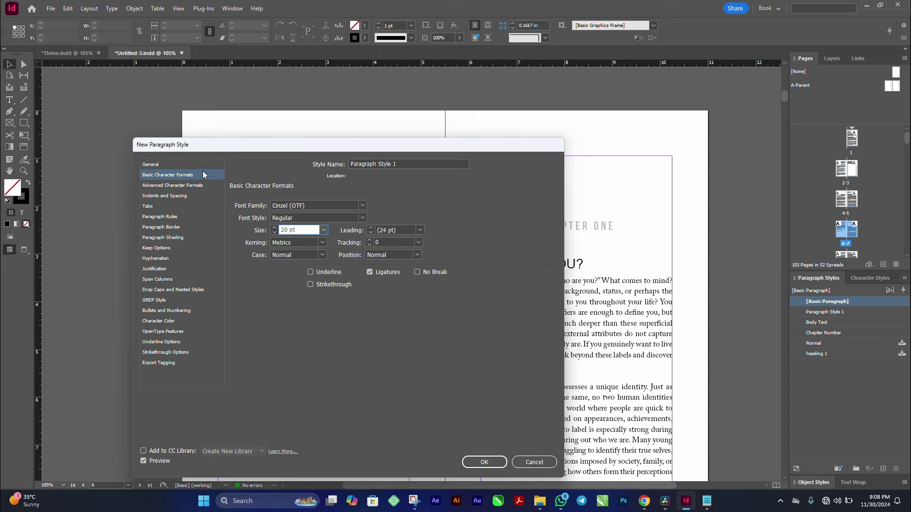
click(181, 195)
click(339, 205)
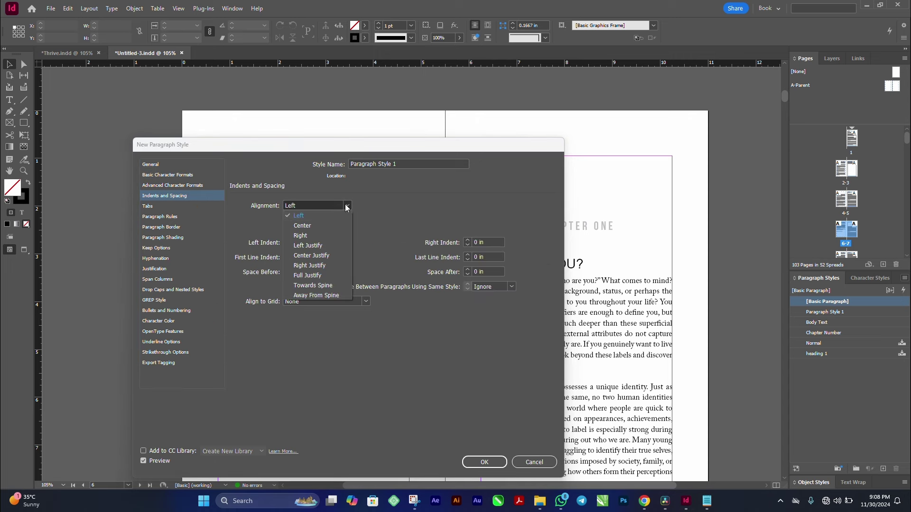
click(322, 226)
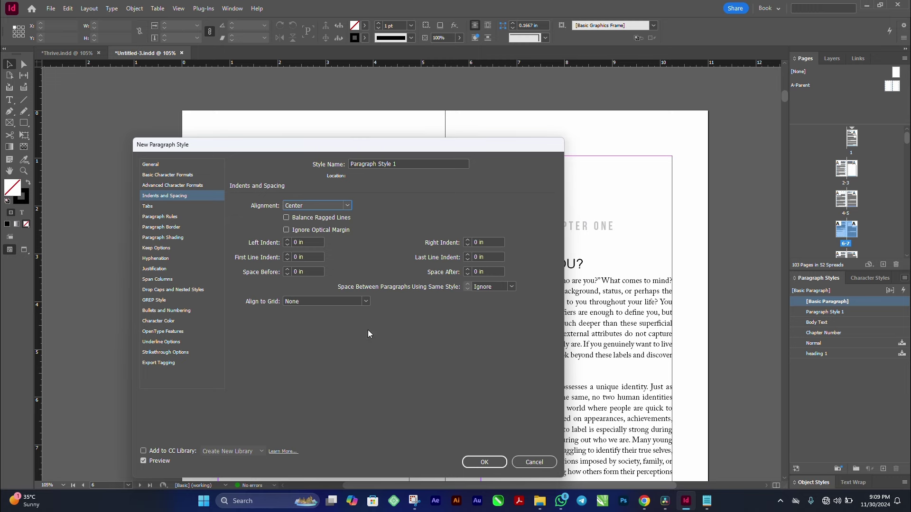
click(489, 460)
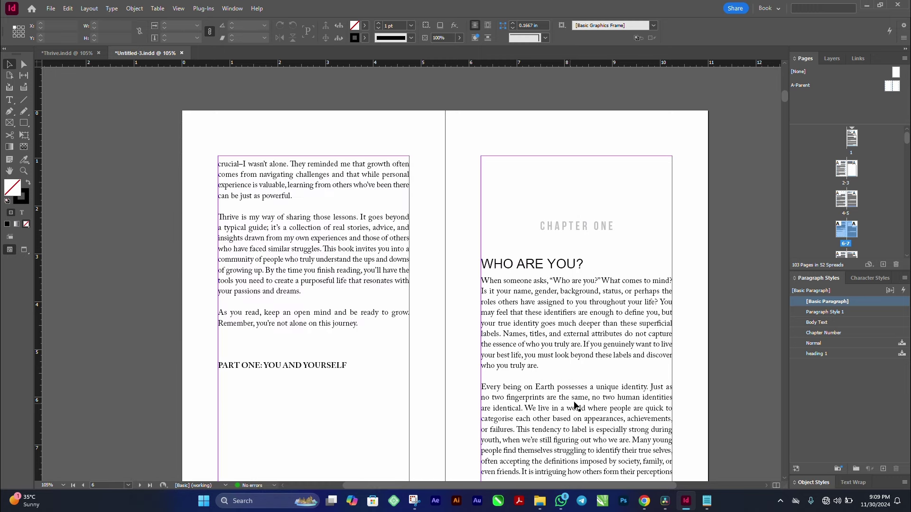
- Rename the new paragraph style as Chapter Title
right_click(811, 316)
click(858, 320)
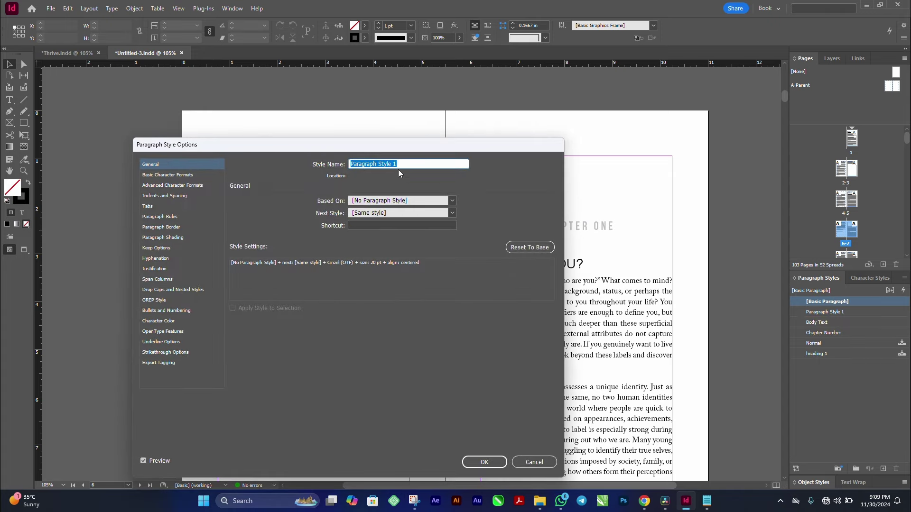
text(Chapter Title)
key(BackSpace)
key(BackSpace)
text(tle)
key(shift+Left)
key(shift+Left)
key(shift+Left)
key(shift+Left)
key(shift+Left)
text(itle)
click(484, 462)
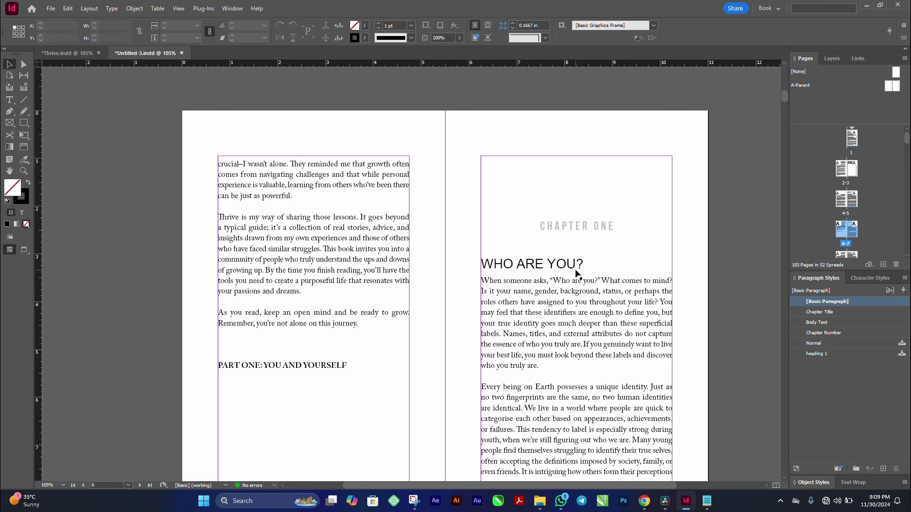
- Apply the Chapter Title style to the "WHO ARE YOU?" heading under Chapter One
double_click(536, 268)
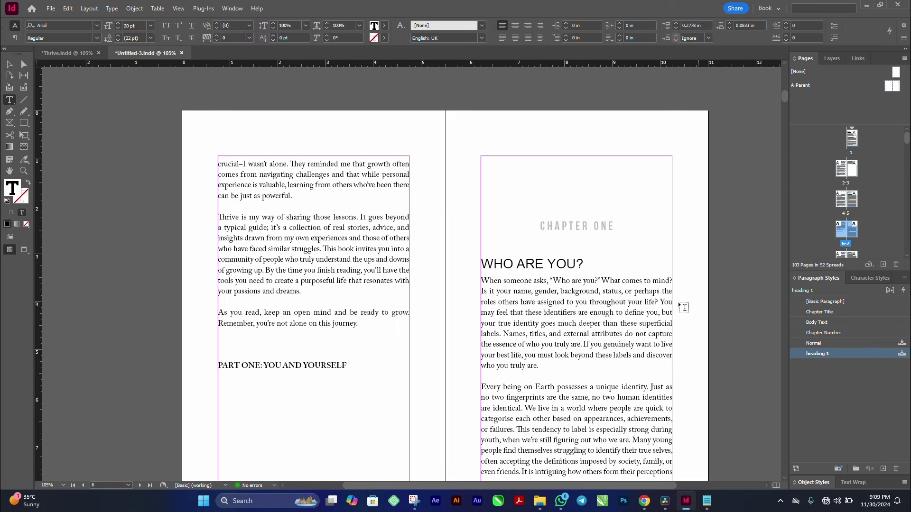
click(838, 313)
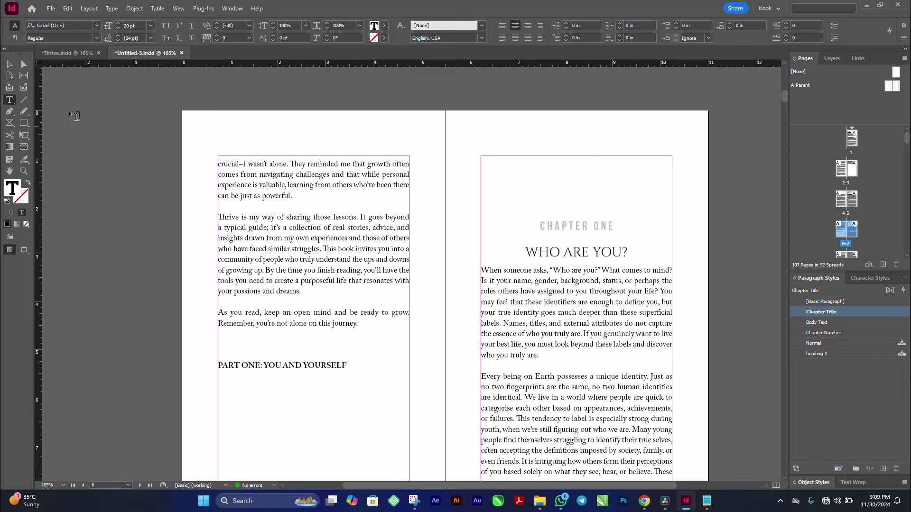
key(Escape)
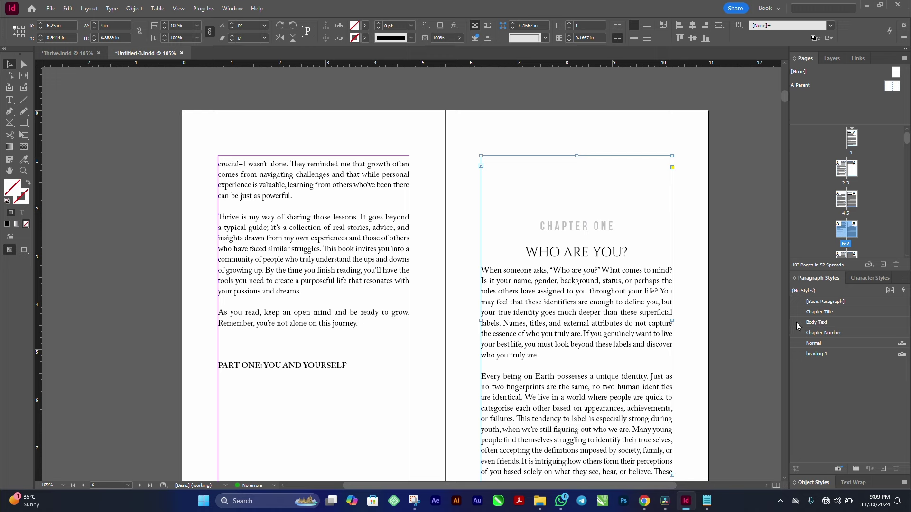
- Reorder the paragraph styles so the list runs Normal, Body Text, Chapter Number, Chapter Title, heading 1
drag(798, 323, 803, 312)
drag(815, 335, 809, 312)
- Set the Chapter Title style's Space After to 16 pt
right_click(827, 344)
click(840, 351)
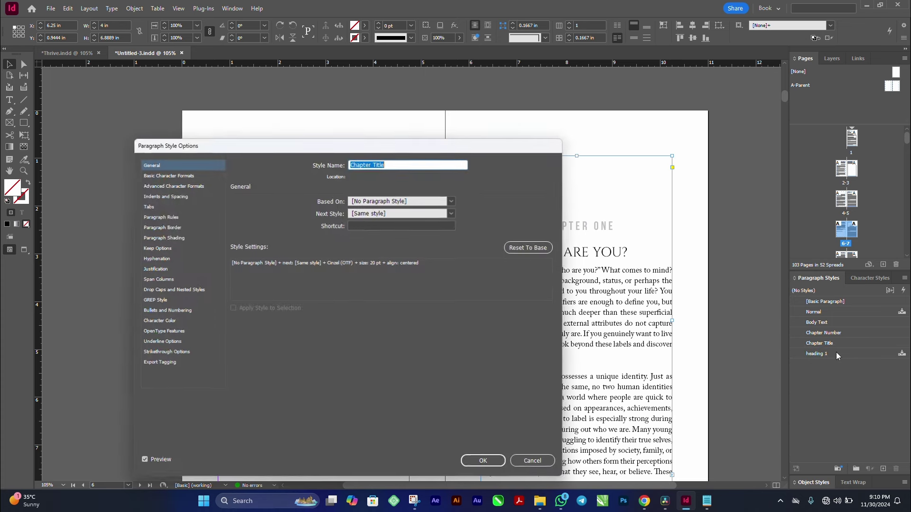
click(176, 195)
click(500, 272)
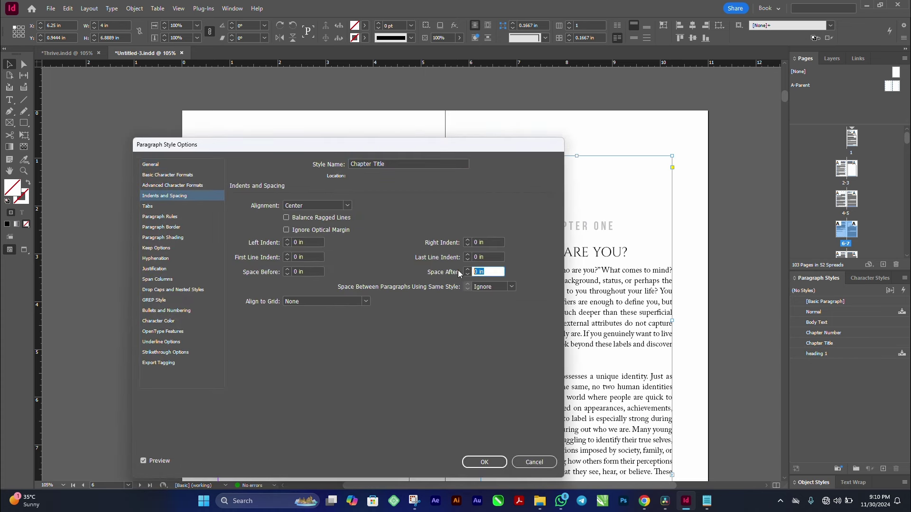
text(16pt)
key(Tab)
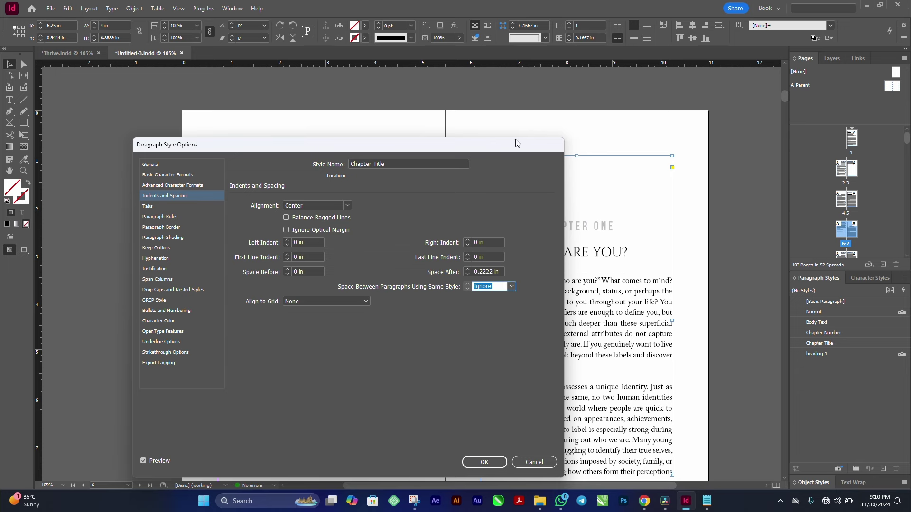
- Add another 16 pt to the Chapter Title style's Space After, keeping the chapter opening page in view
drag(520, 144, 370, 125)
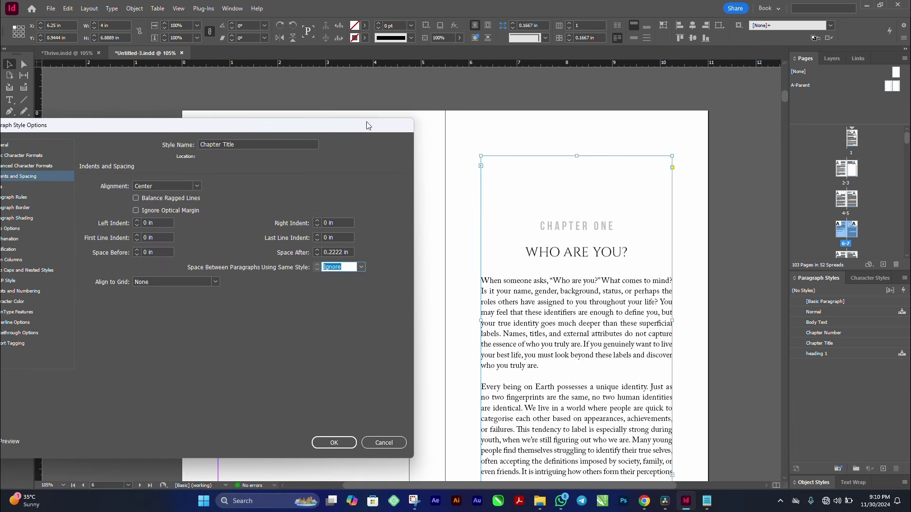
click(351, 253)
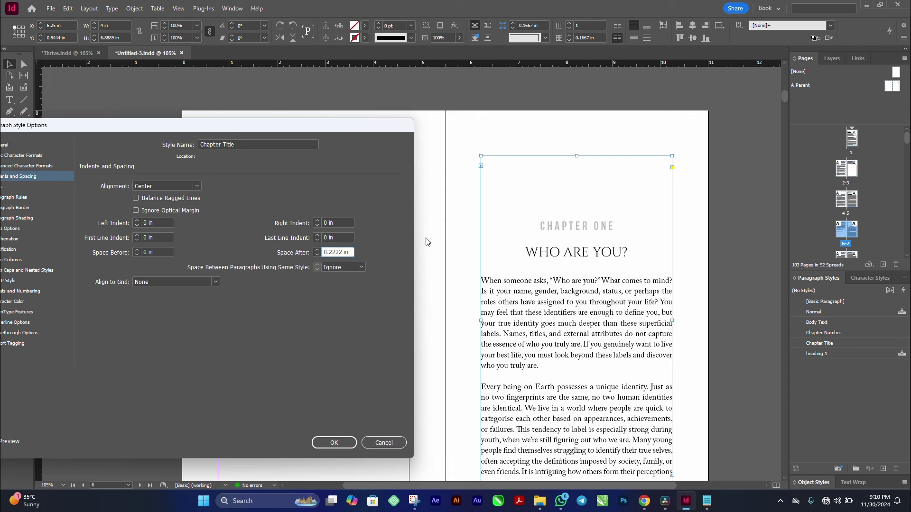
text(+a6pt)
key(BackSpace)
key(BackSpace)
key(BackSpace)
key(BackSpace)
text(16pt)
key(Tab)
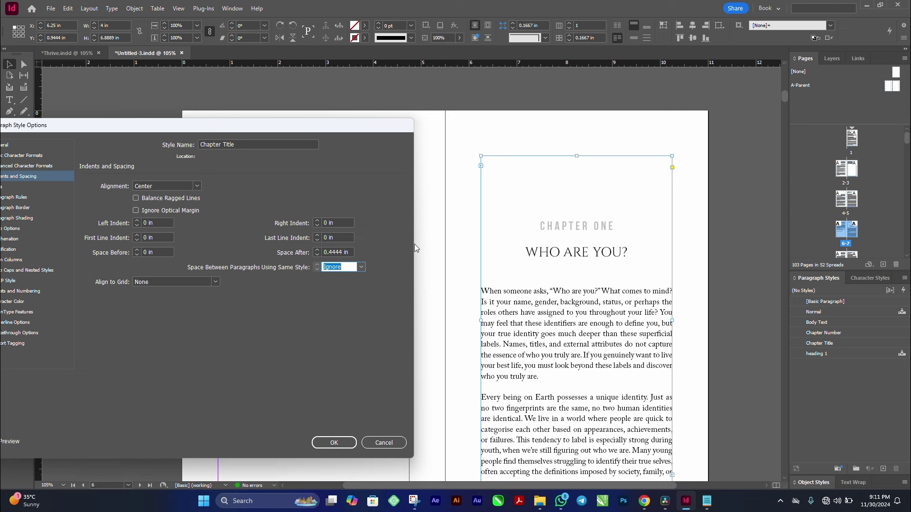
- Increase the Chapter Title style's Space After to about 0.75 in and apply the changes to the style
click(317, 250)
click(317, 250)
click(317, 251)
click(317, 251)
click(317, 250)
click(317, 250)
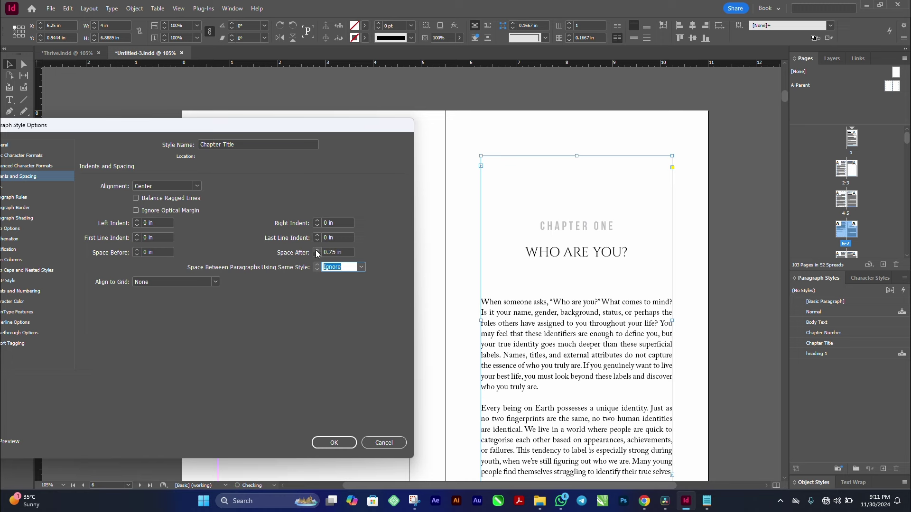
click(317, 256)
drag(344, 128, 441, 87)
click(425, 406)
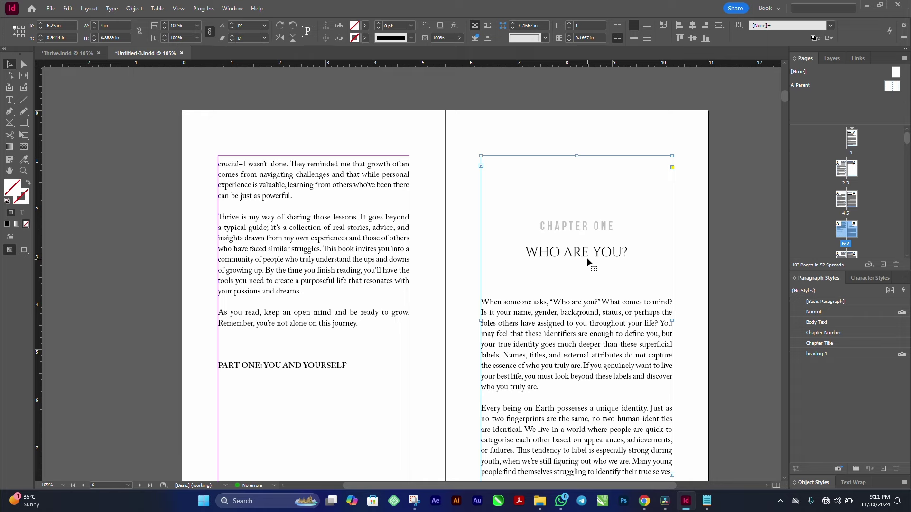
- Set the Chapter Number style's Space After to 0.625 in
right_click(831, 334)
click(842, 342)
click(126, 115)
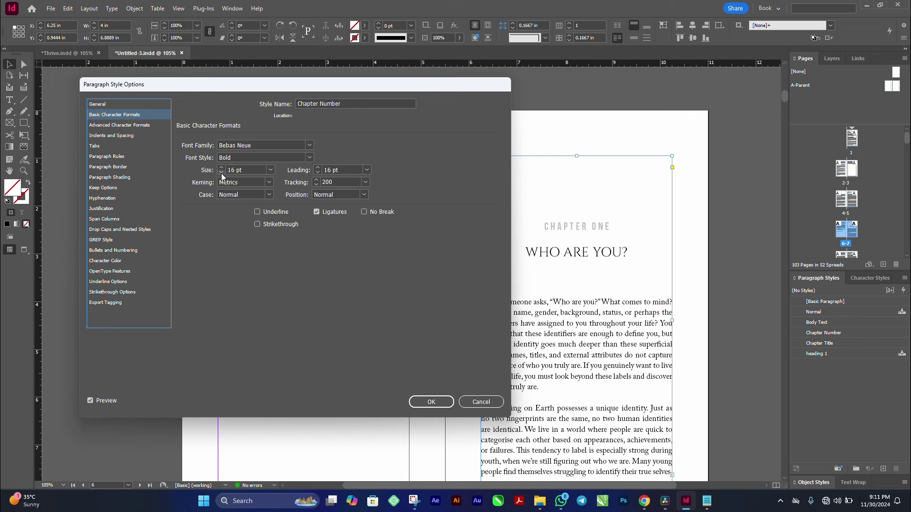
click(126, 137)
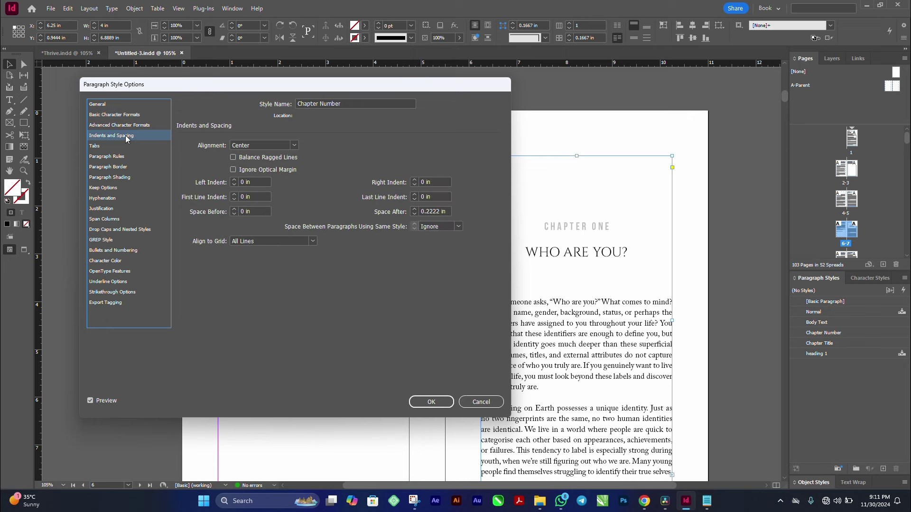
click(415, 211)
click(415, 211)
click(416, 212)
click(415, 210)
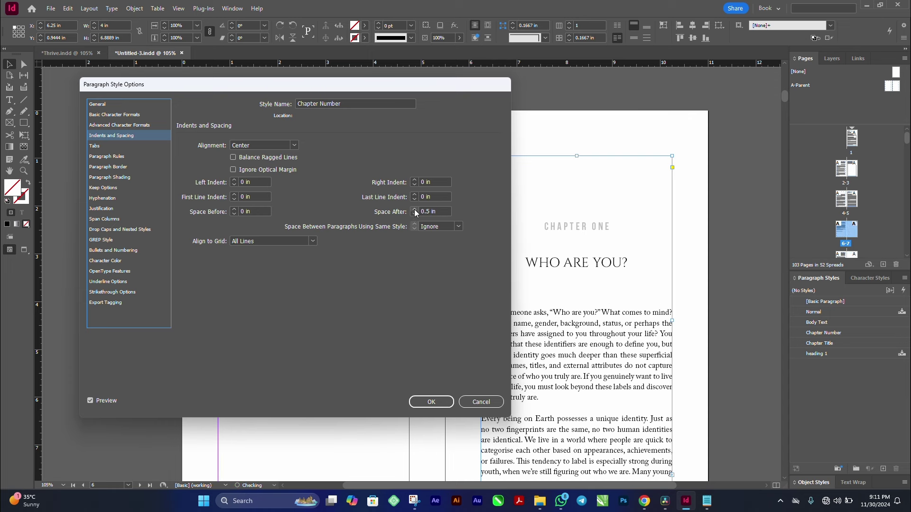
click(415, 210)
click(415, 210)
click(415, 210)
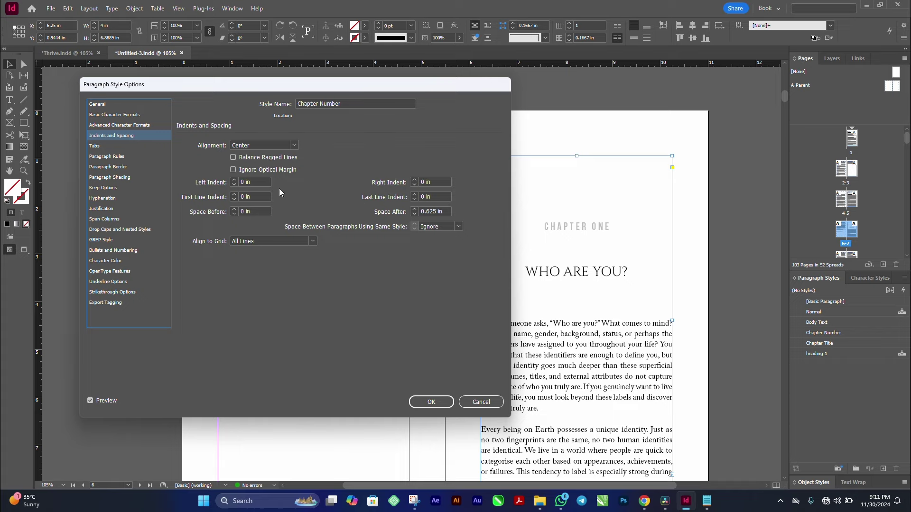
- Apply the Chapter Number style changes and check the pages from the Chapter One opening through the Chapter Two heading
click(444, 409)
scroll(588, 297, down, 10)
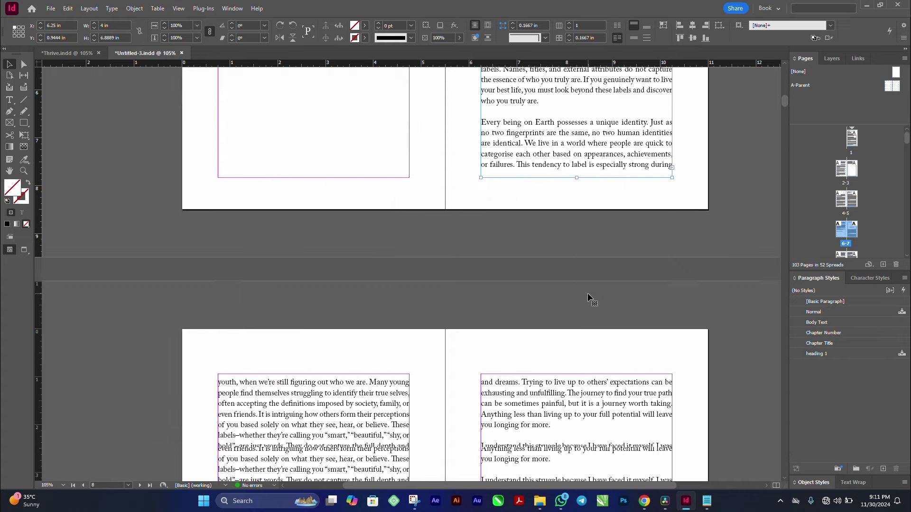
scroll(523, 286, up, 8)
scroll(579, 285, up, 4)
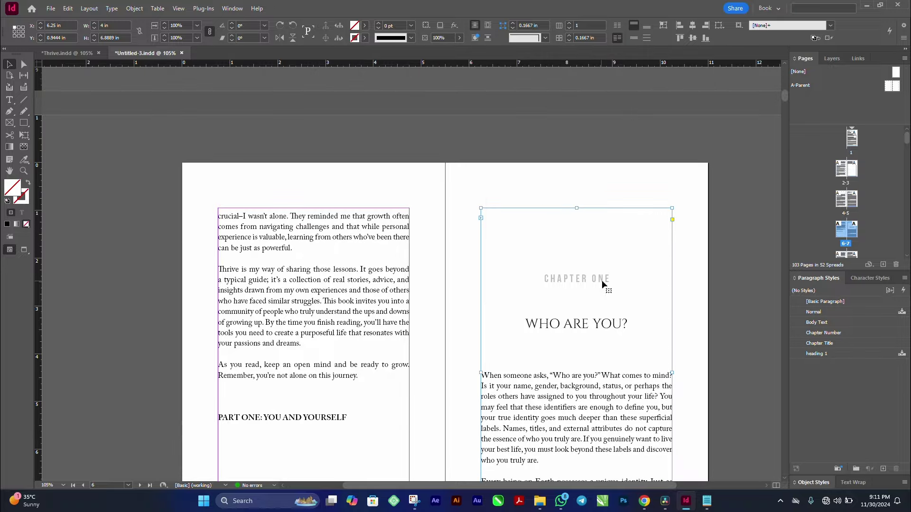
scroll(511, 312, down, 15)
scroll(522, 309, down, 20)
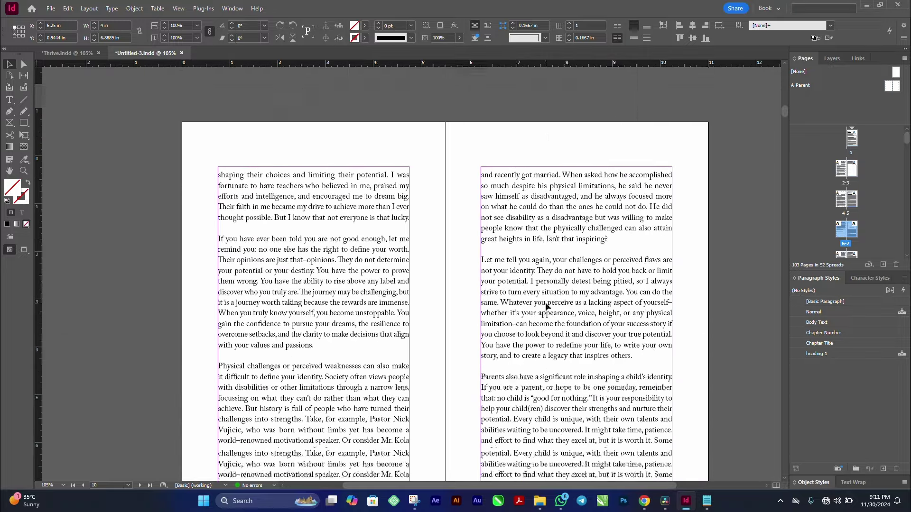
scroll(546, 311, down, 3)
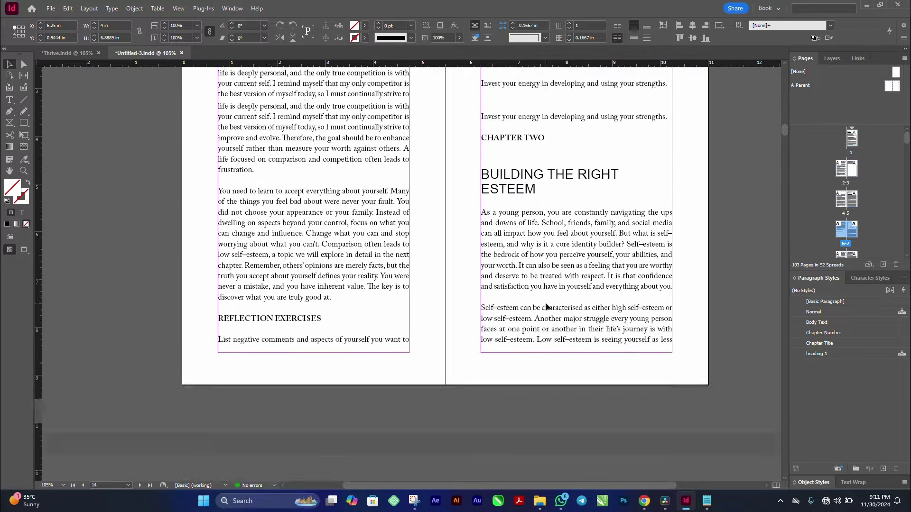
scroll(545, 313, up, 2)
- Set up a GREP find and change on this story that looks for text in the heading 1 paragraph style
double_click(542, 280)
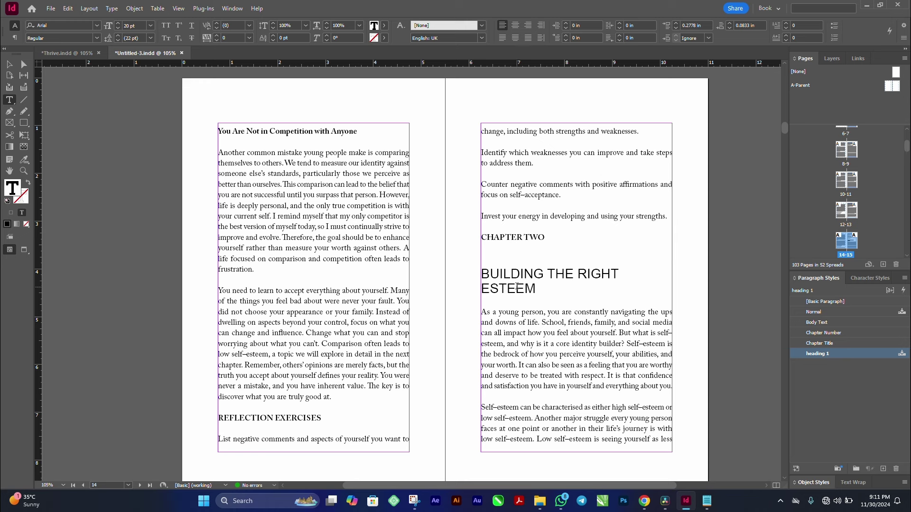
key(ctrl+f)
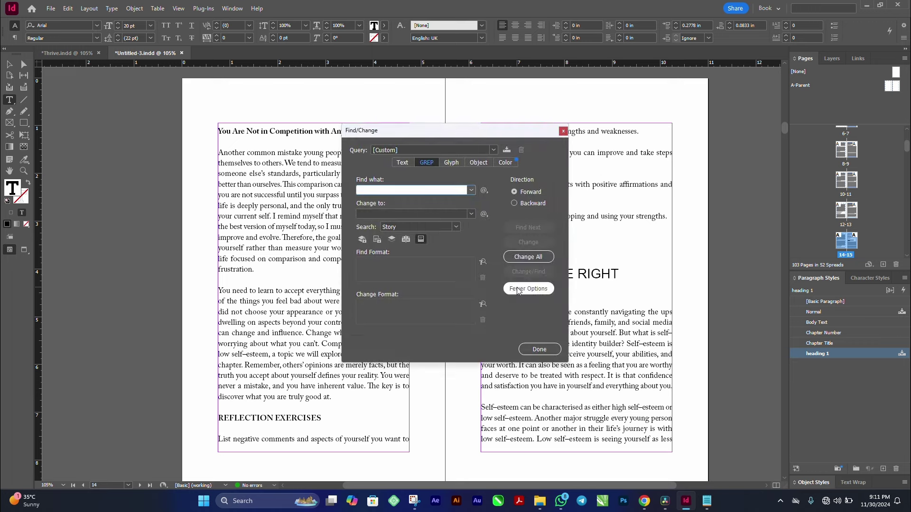
click(483, 263)
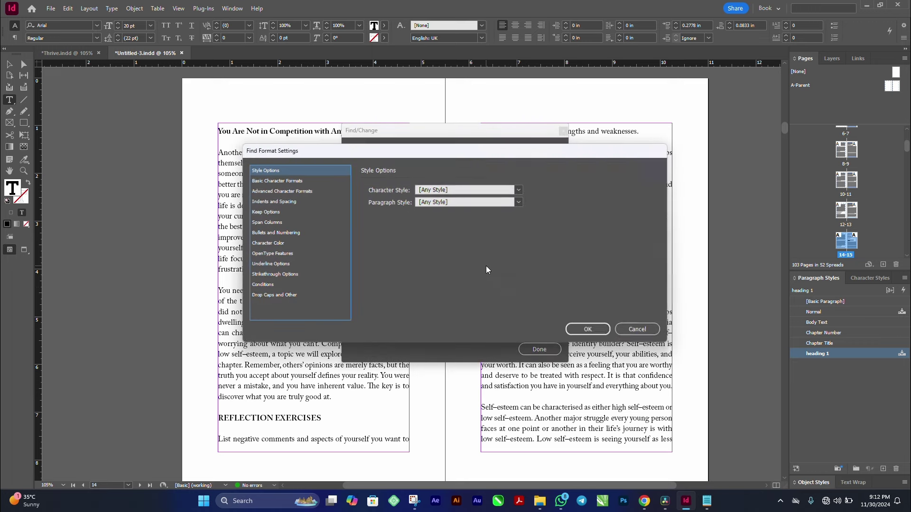
click(442, 202)
click(448, 282)
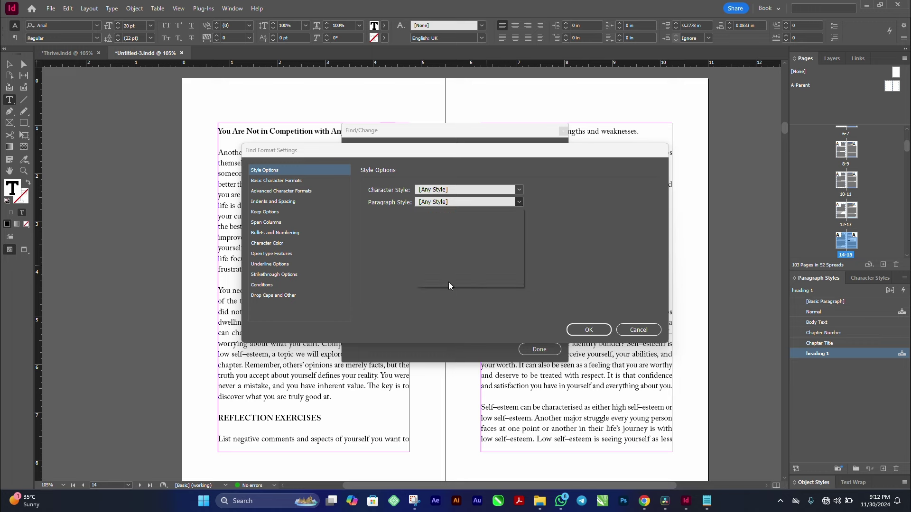
click(589, 330)
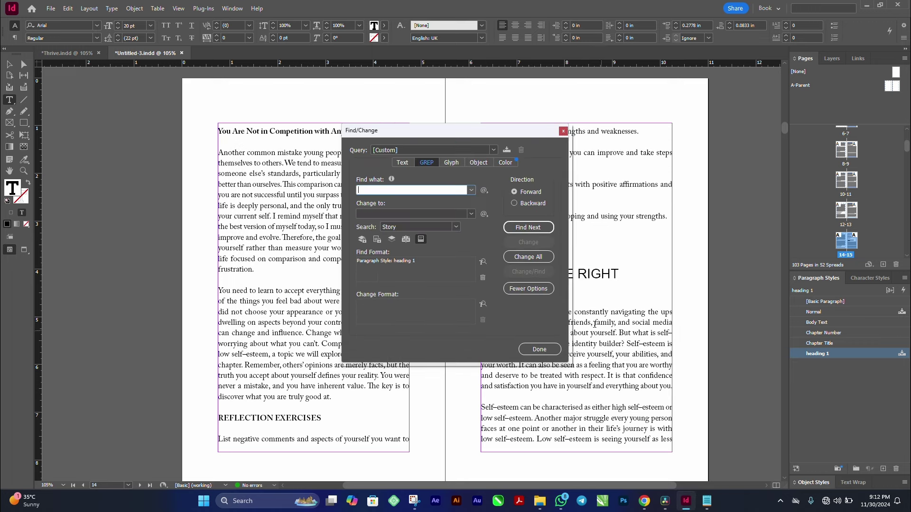
- Set the replacement format to the Chapter Title paragraph style and change all matches in the story
click(481, 306)
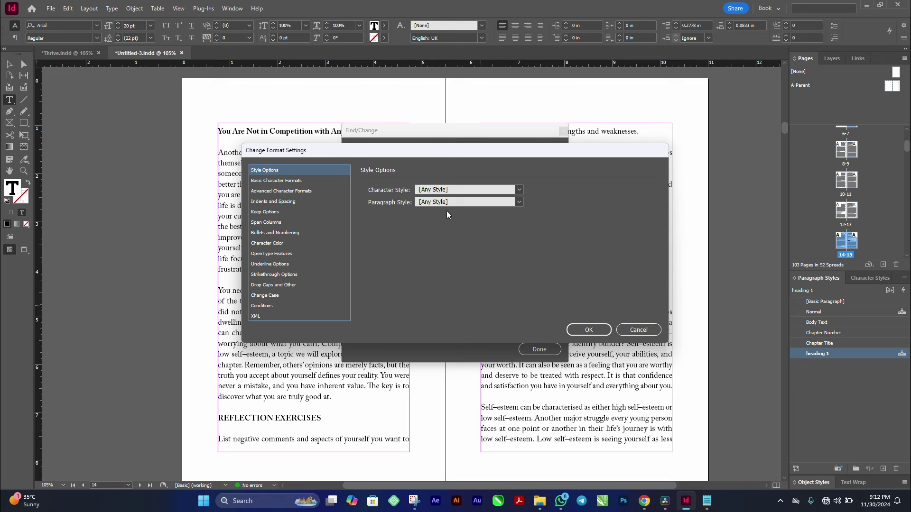
click(460, 202)
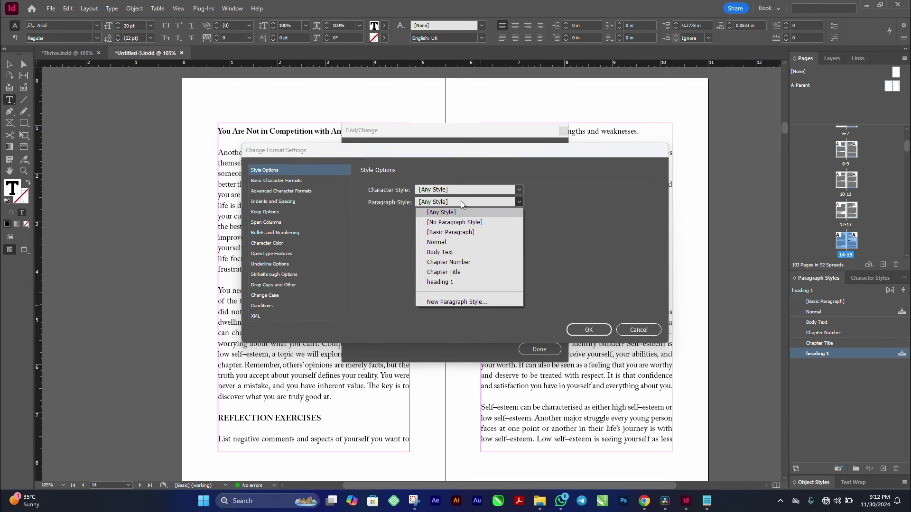
click(459, 272)
click(589, 329)
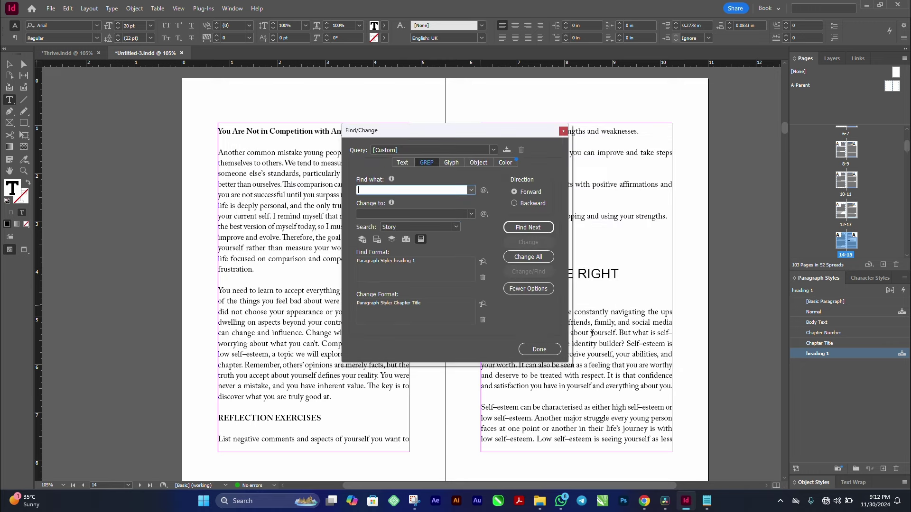
click(520, 257)
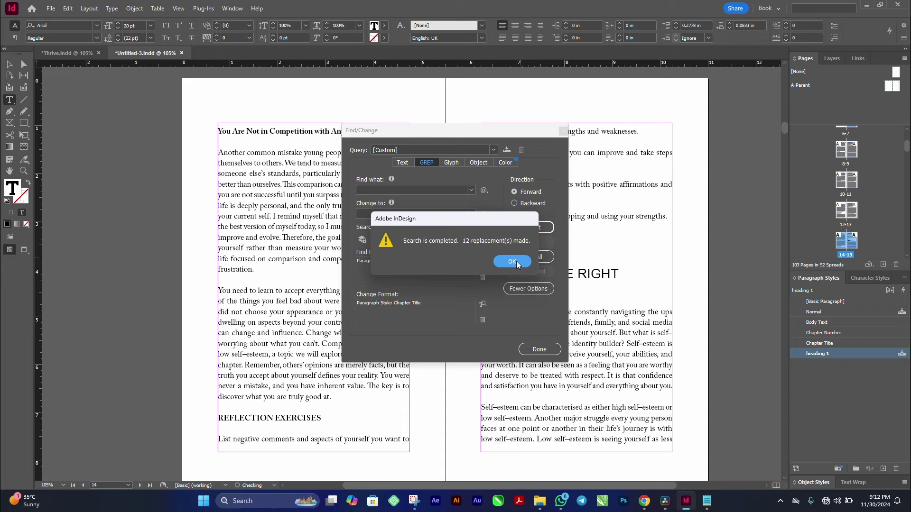
click(516, 262)
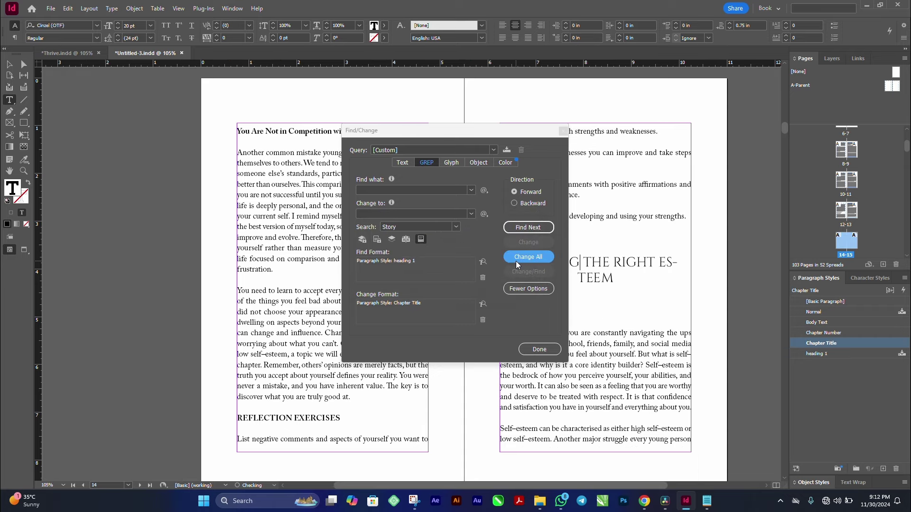
click(539, 350)
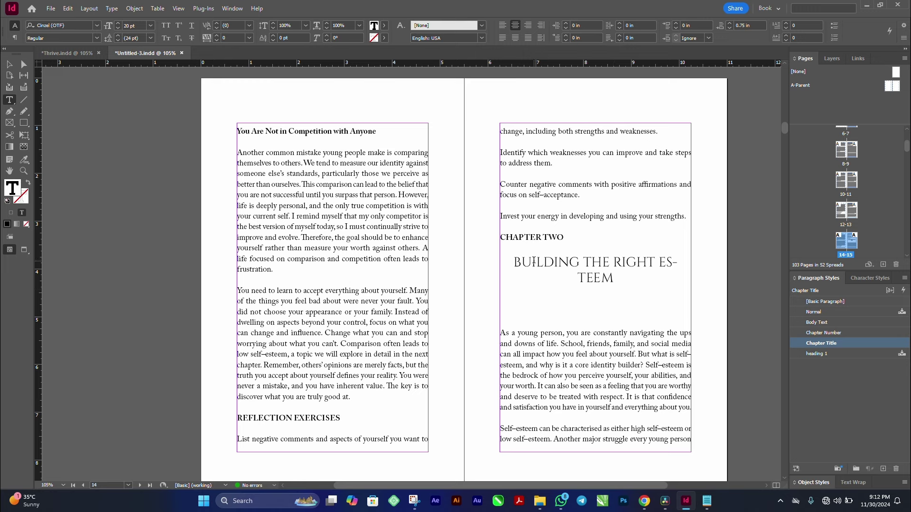
- Turn off hyphenation for the "Building the Right Esteem" title and redefine the Chapter Title style from it
drag(536, 261, 663, 277)
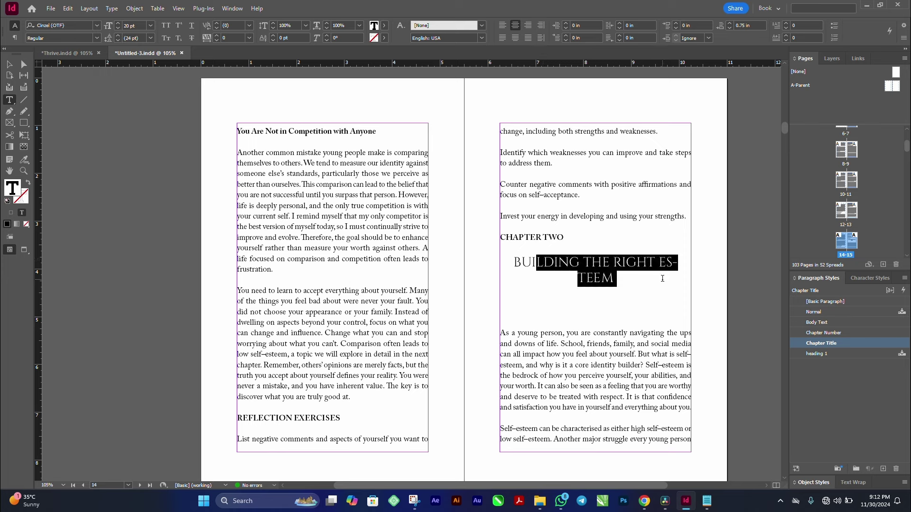
click(638, 262)
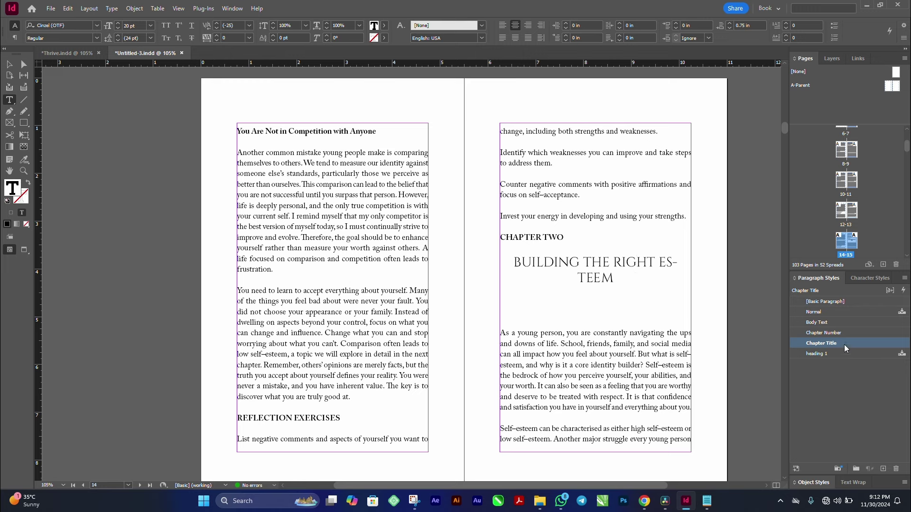
click(16, 38)
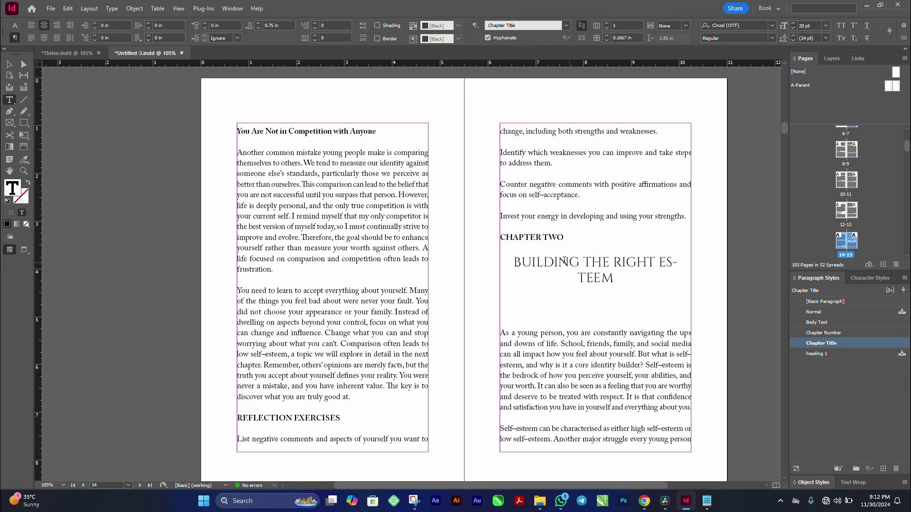
drag(583, 262, 616, 280)
click(602, 264)
key(Right)
key(Right)
click(588, 264)
click(488, 38)
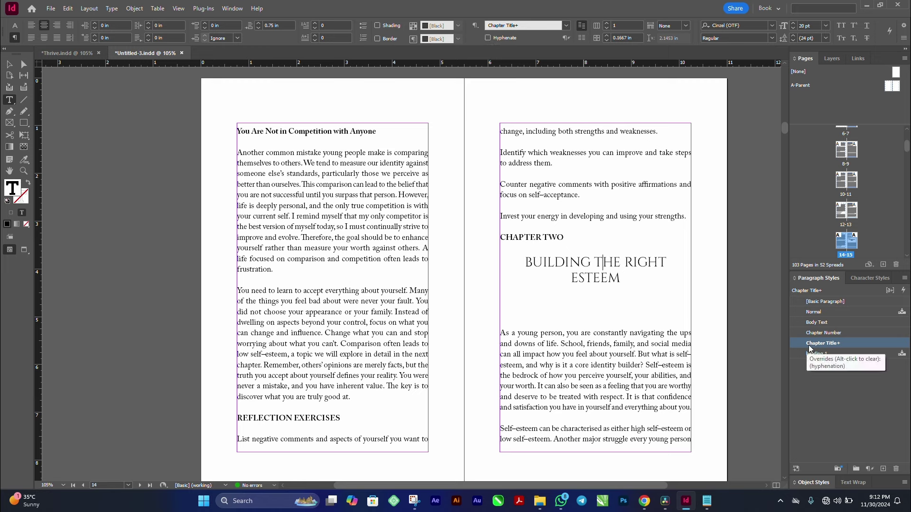
right_click(860, 341)
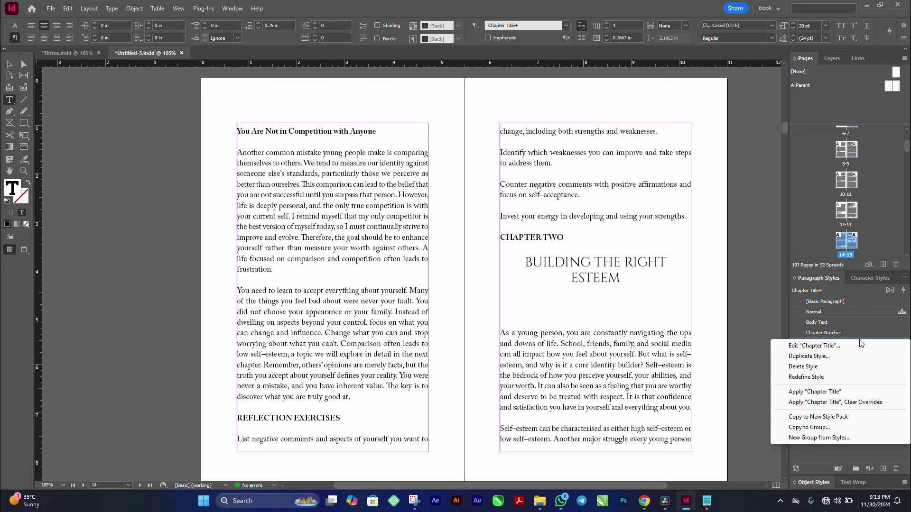
click(818, 378)
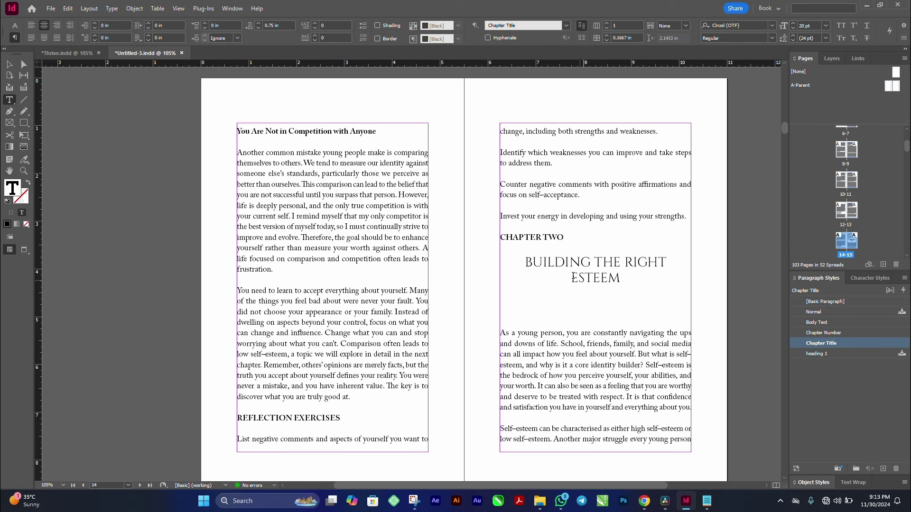
- Clear the heading 1 format from the Find/Change search criteria
click(544, 237)
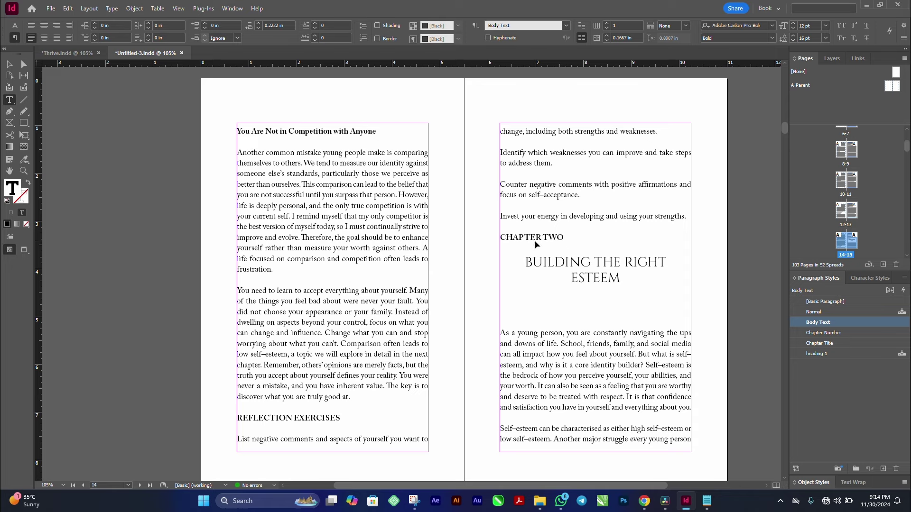
key(ctrl+f)
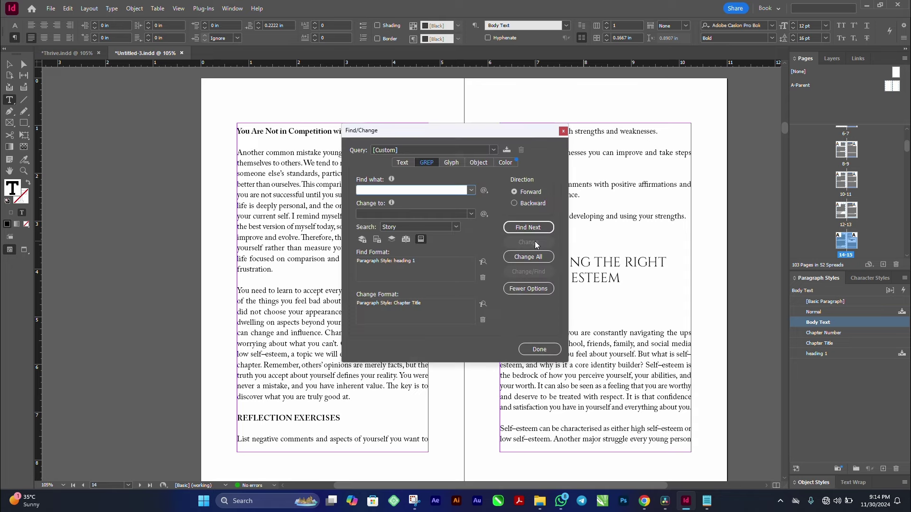
click(483, 278)
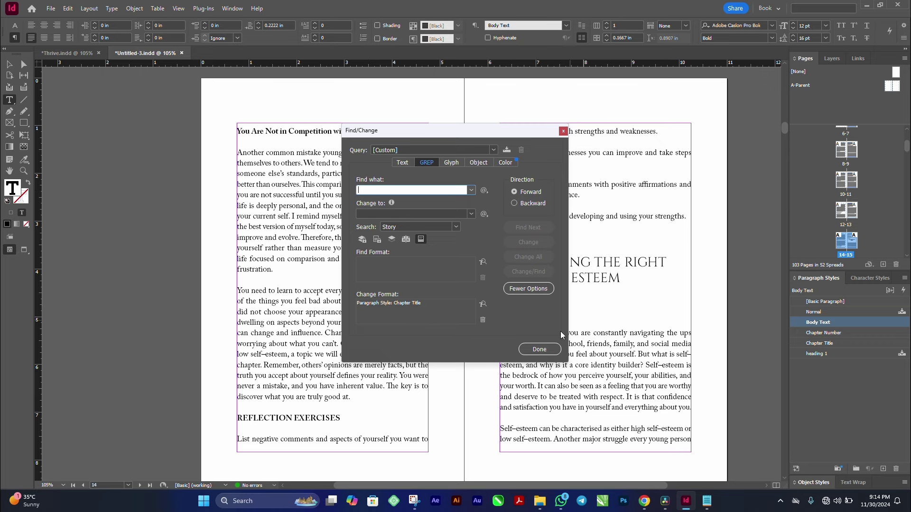
click(539, 350)
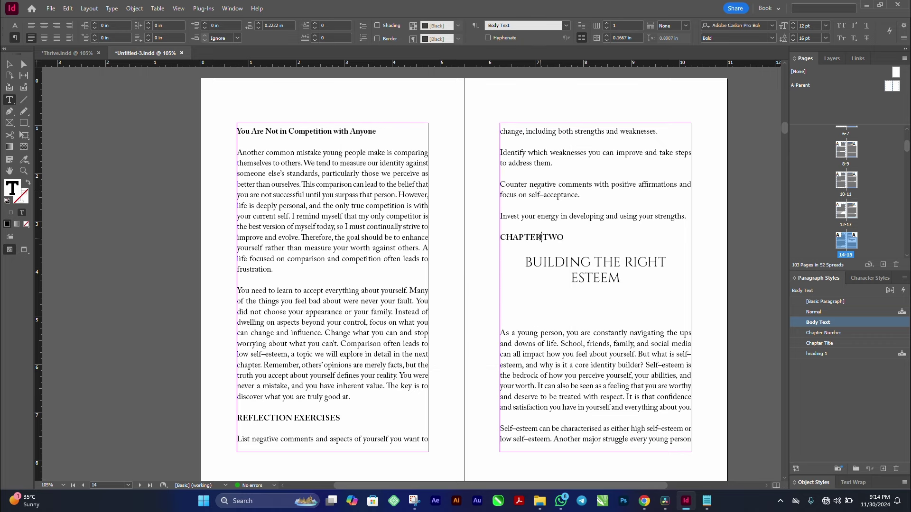
- Copy the word CHAPTER from the Chapter Two heading and use it as the GREP search text
drag(542, 237, 522, 243)
key(ctrl+c)
click(532, 262)
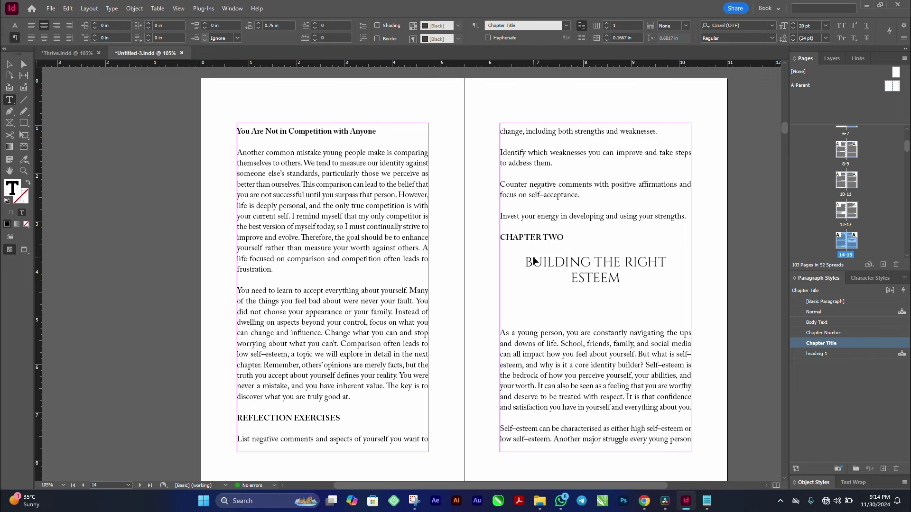
key(ctrl+f)
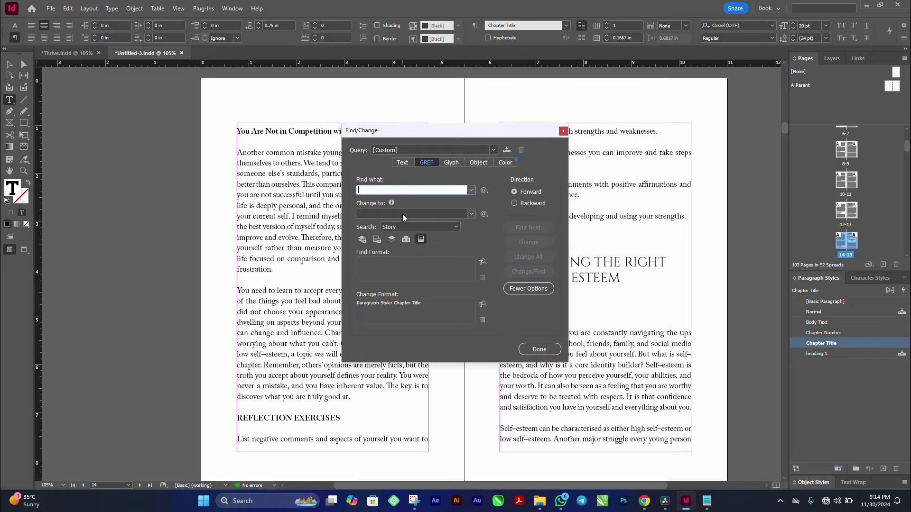
key(ctrl+v)
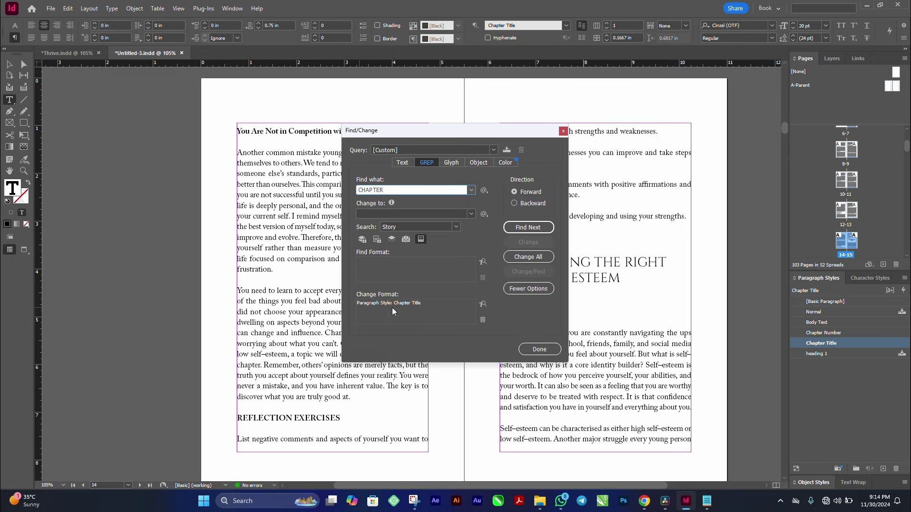
- Replace the Chapter Title change format with the Chapter Number paragraph style
click(483, 321)
click(483, 304)
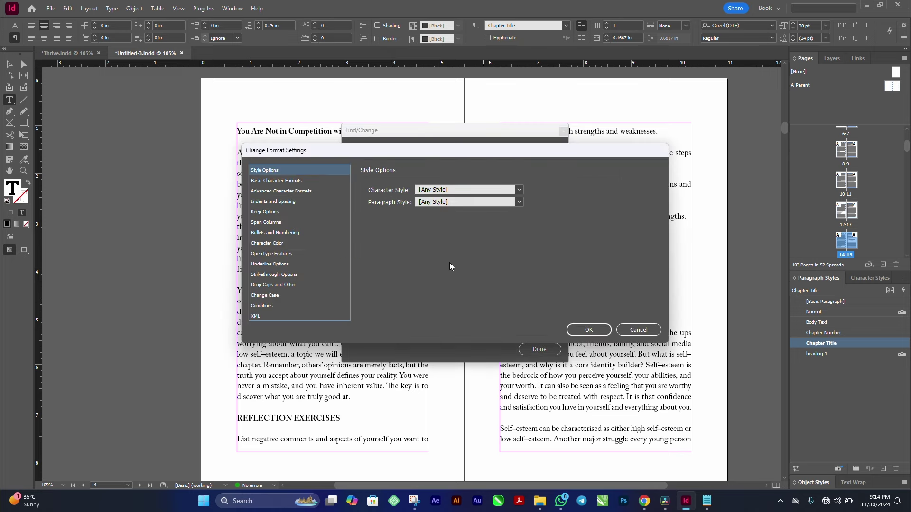
click(463, 204)
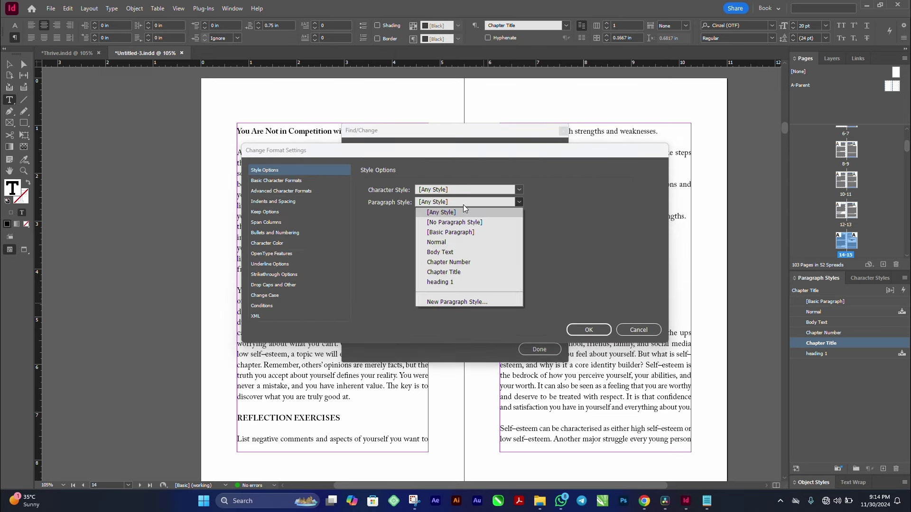
click(447, 262)
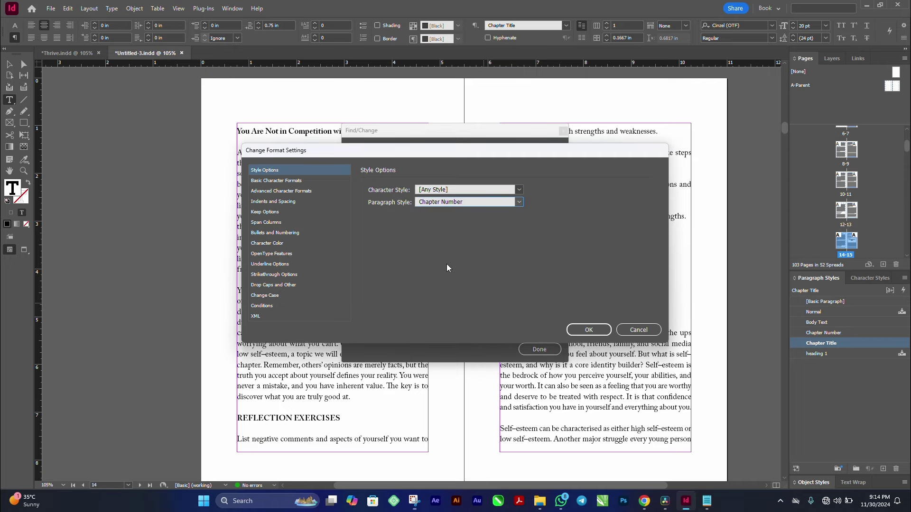
click(589, 330)
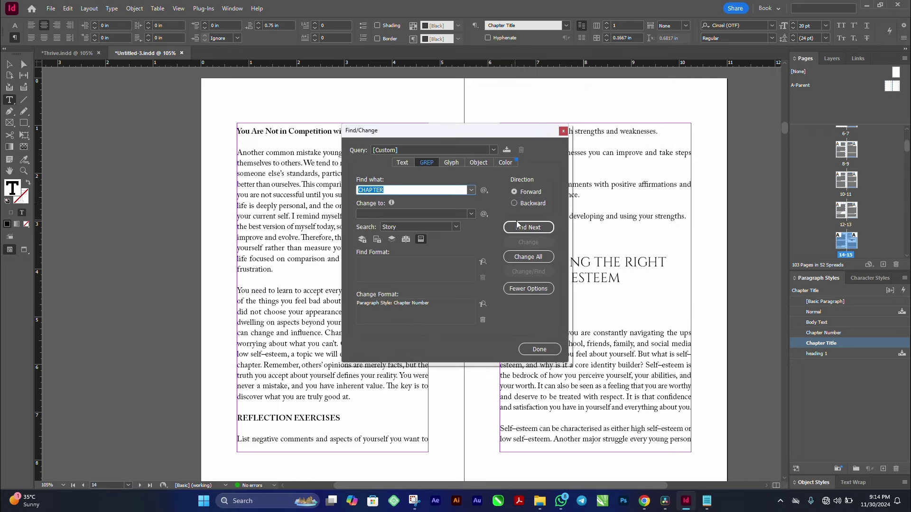
- Find the next occurrence of CHAPTER in the story, keeping the Find/Change dialog clear of the matched text
drag(524, 135, 342, 129)
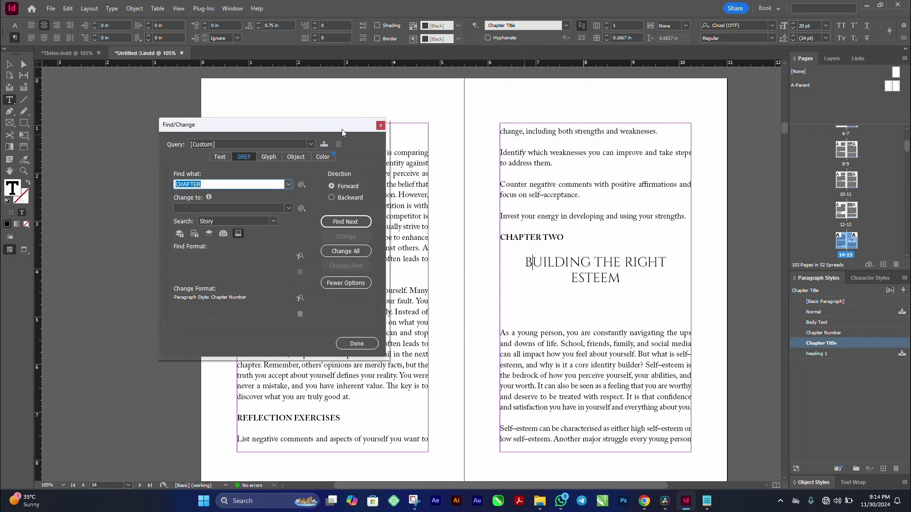
click(341, 223)
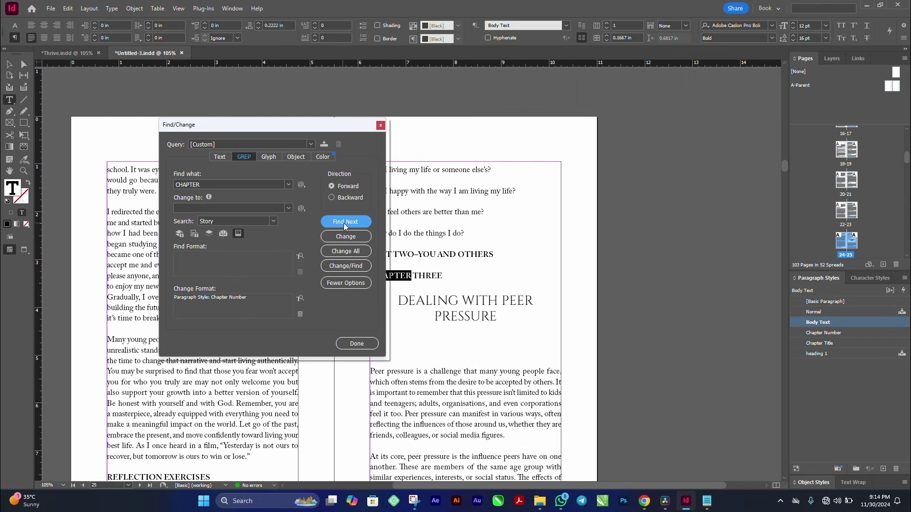
drag(337, 132, 269, 134)
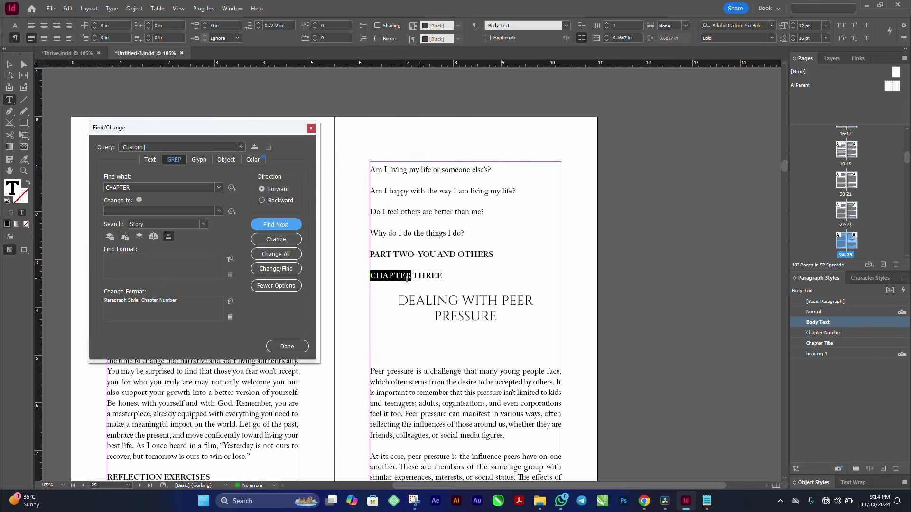
- Apply the Chapter Number style to the CHAPTER THREE, FOUR, FIVE, SIX and SEVEN headings, replacing one match at a time
click(290, 240)
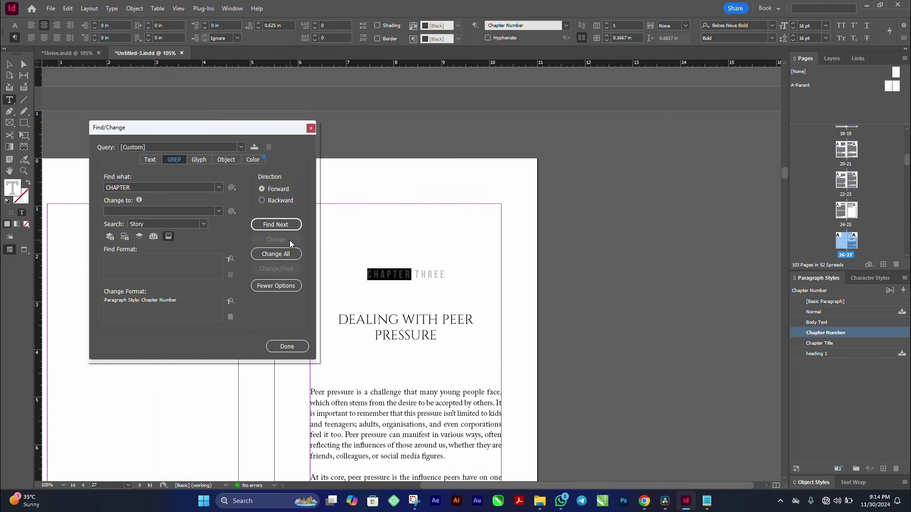
click(288, 231)
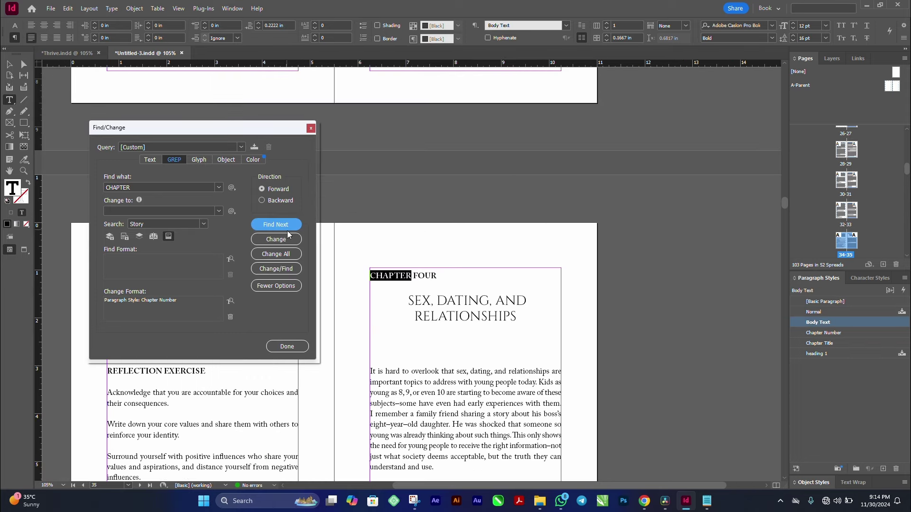
click(286, 241)
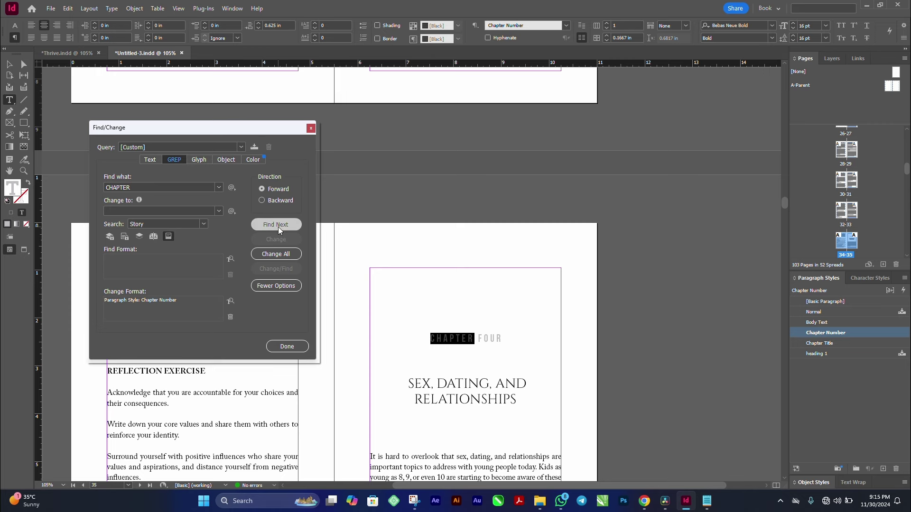
click(279, 226)
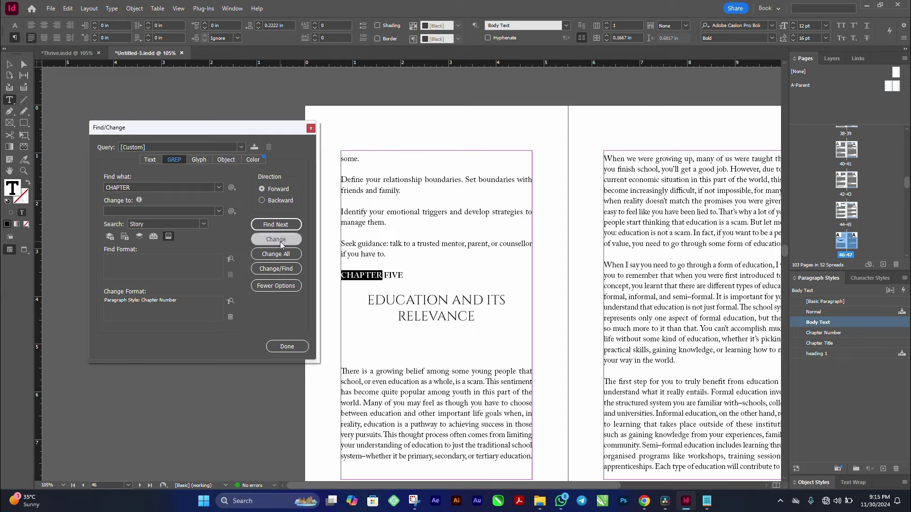
click(280, 240)
click(285, 224)
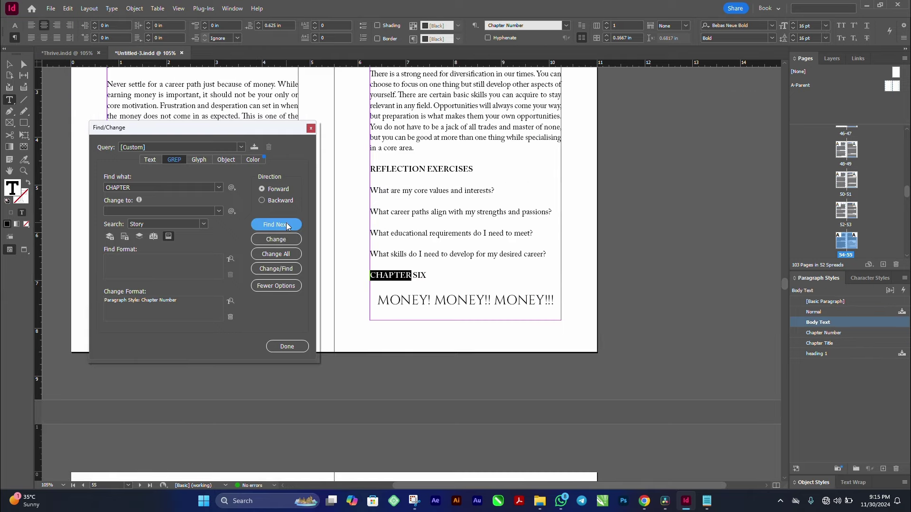
click(283, 240)
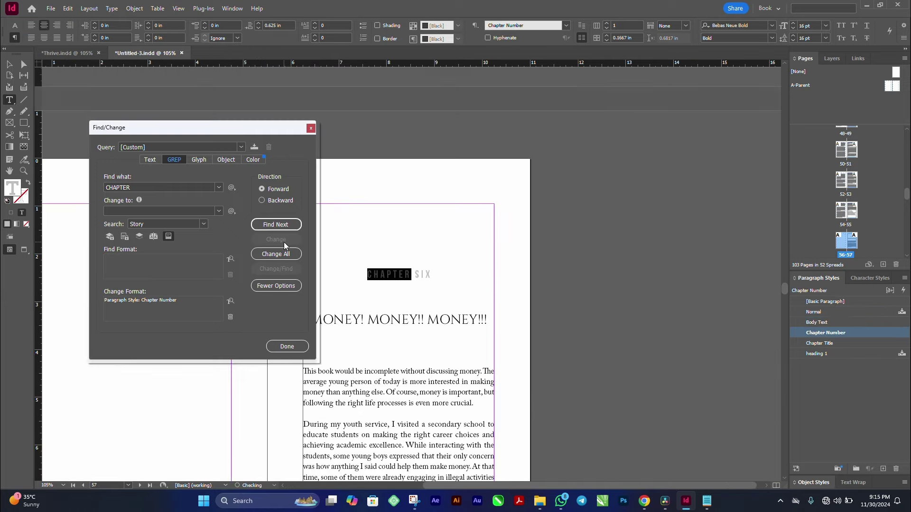
click(284, 225)
click(286, 239)
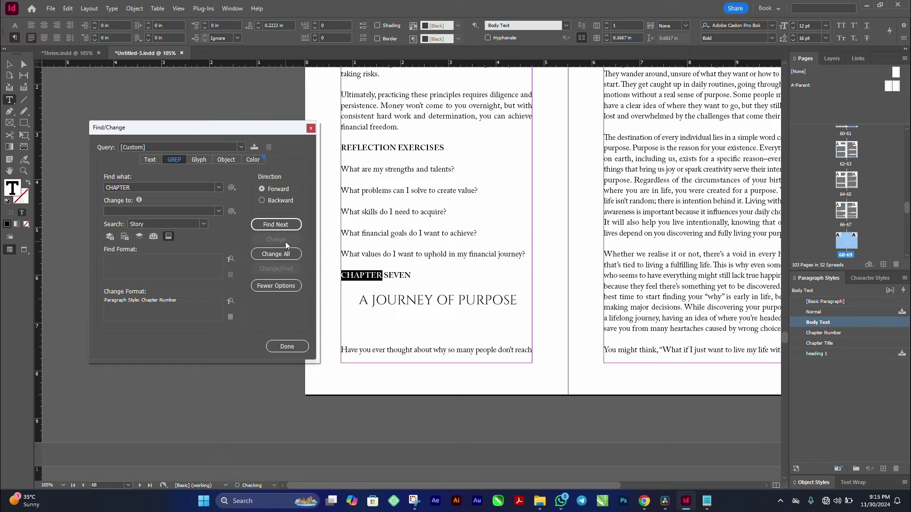
- Skip the already styled CHAPTER ONE match, apply Chapter Number to the CHAPTER TWO heading, and close Find/Change
click(283, 226)
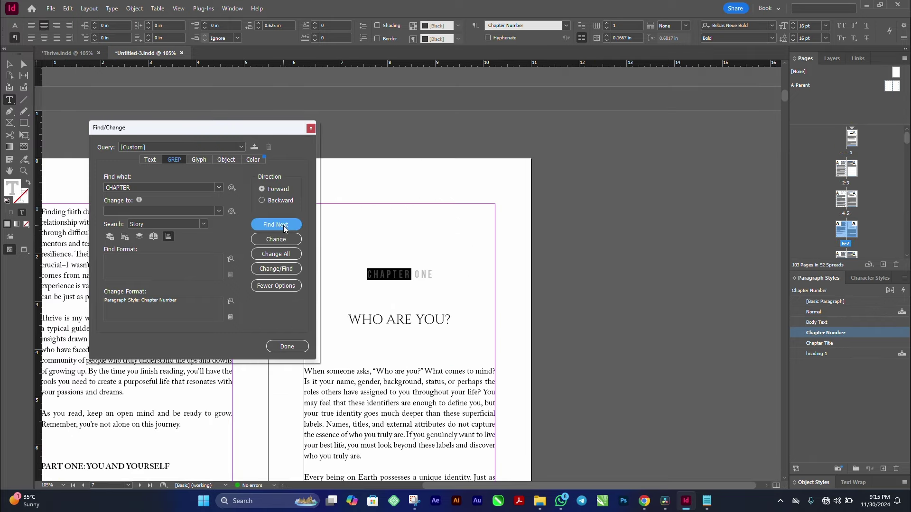
click(282, 222)
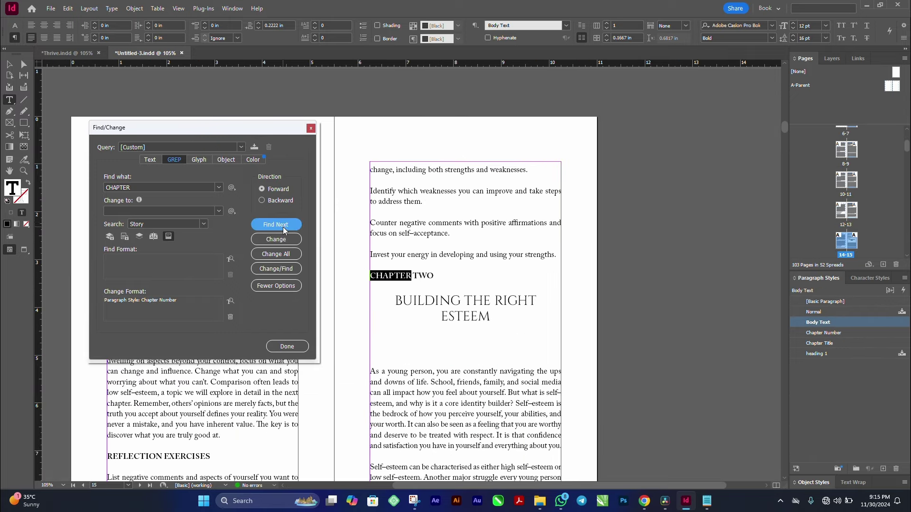
click(283, 238)
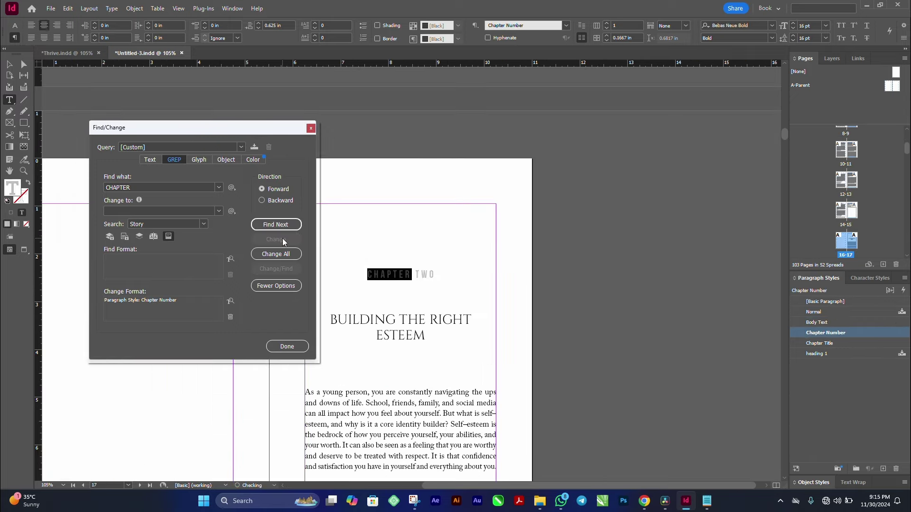
click(284, 346)
key(Escape)
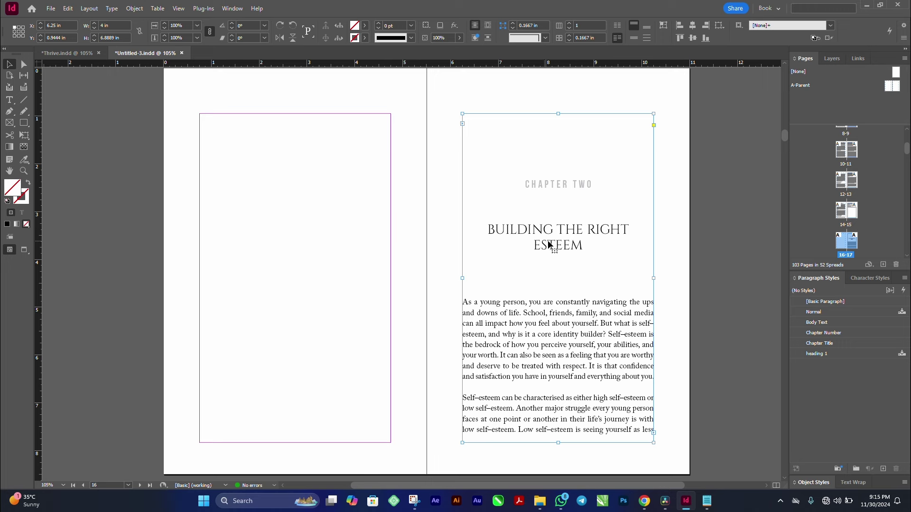
- Set the font size of the Chapter Title paragraph style to 18 pt
right_click(838, 344)
click(840, 349)
click(138, 115)
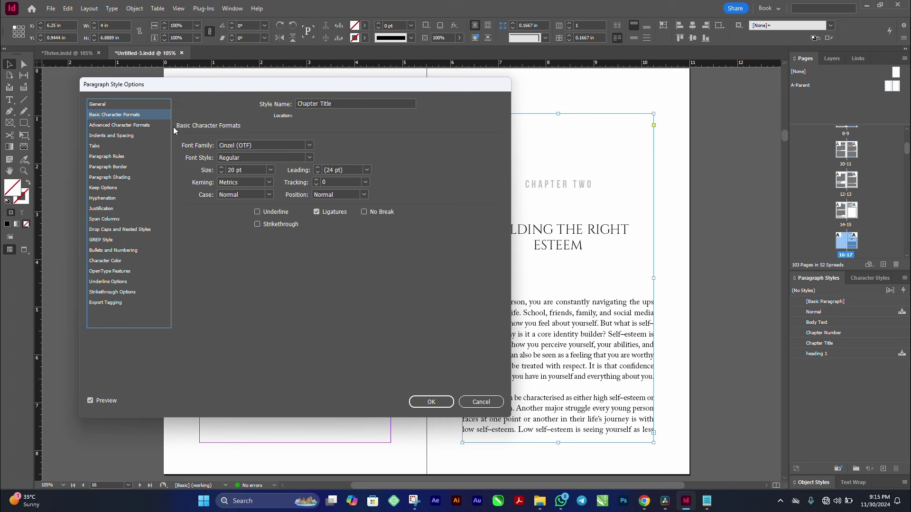
click(221, 173)
click(220, 172)
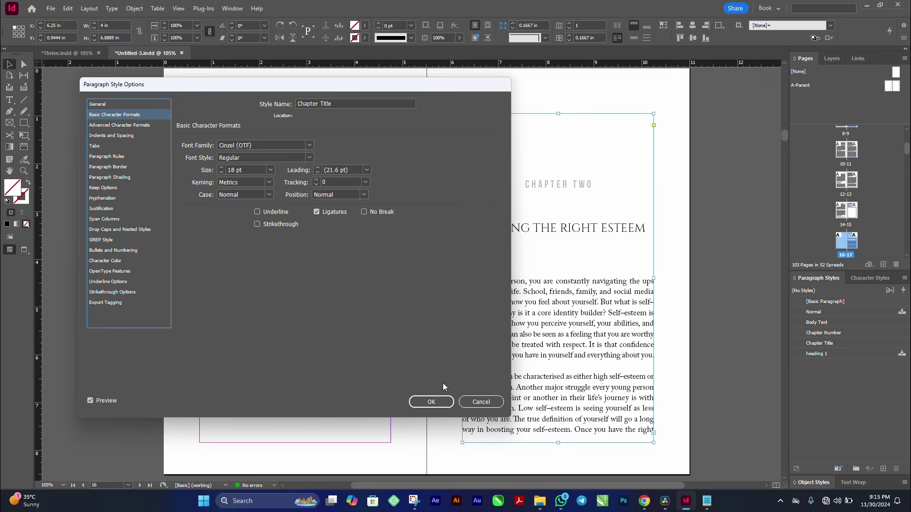
click(433, 402)
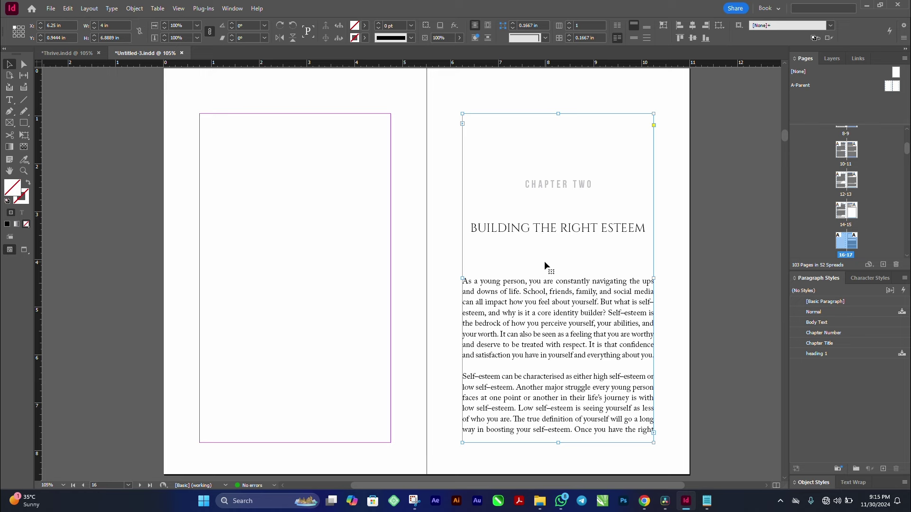
- Go to page 1 and delete its text frame so the story starts on page 2
key(ctrl+j)
text(1)
key(Return)
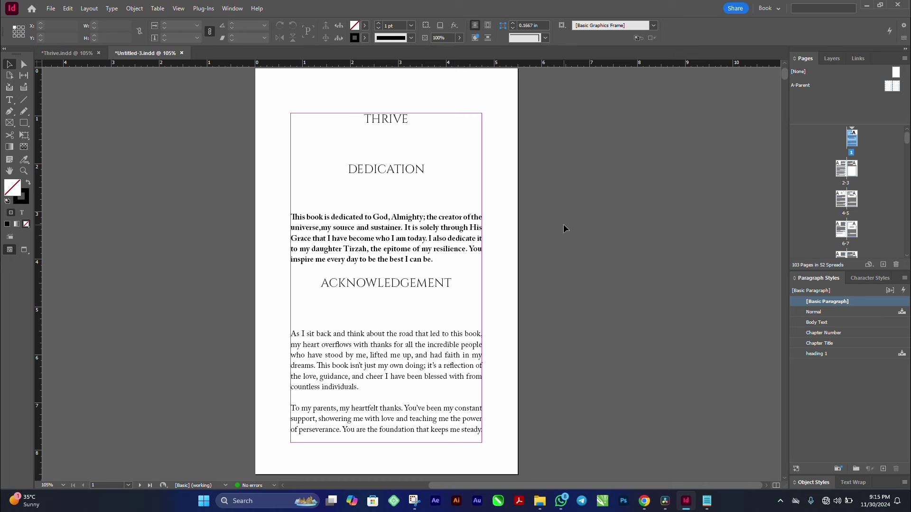
click(412, 215)
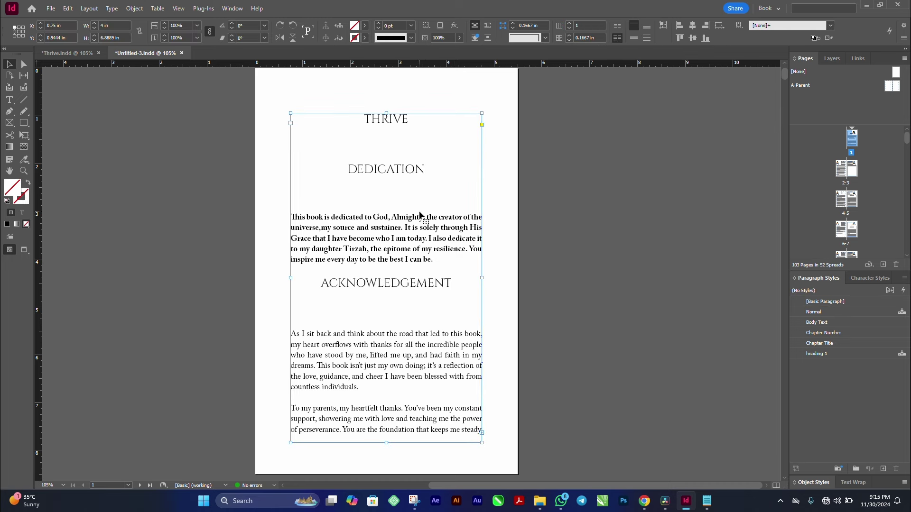
click(625, 192)
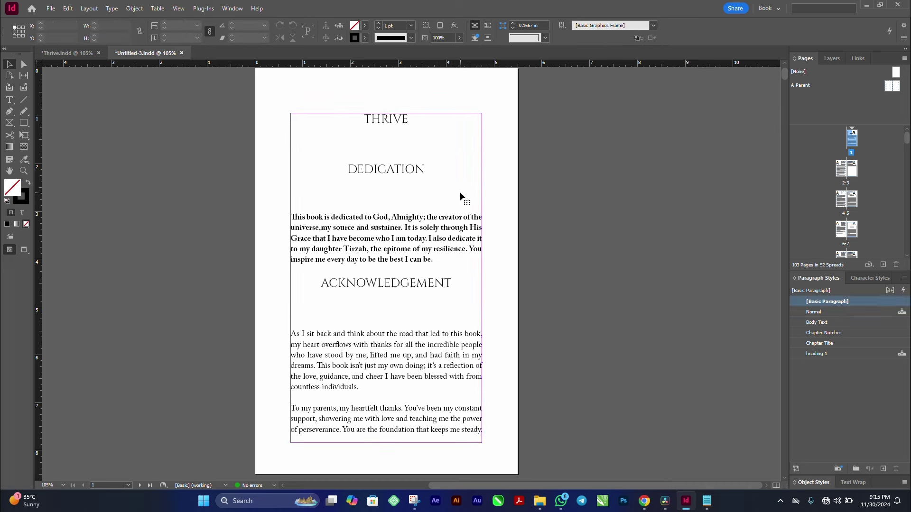
click(459, 194)
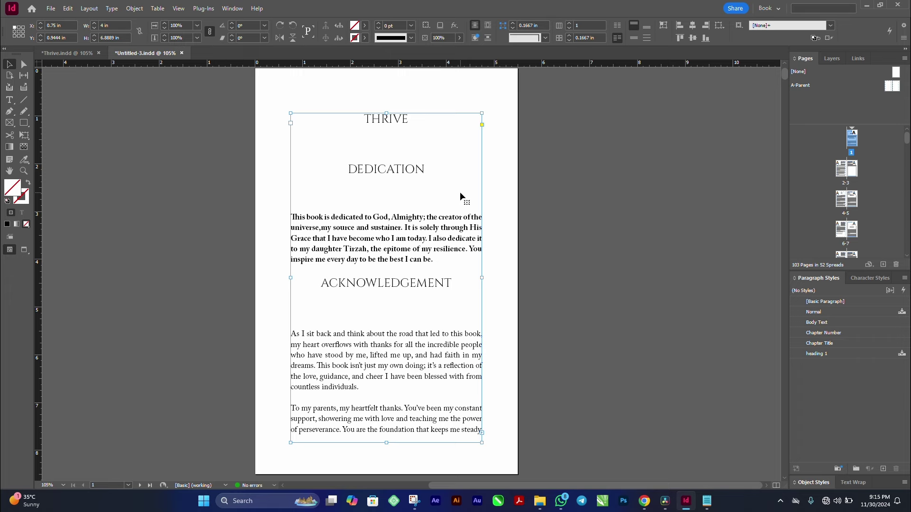
key(Delete)
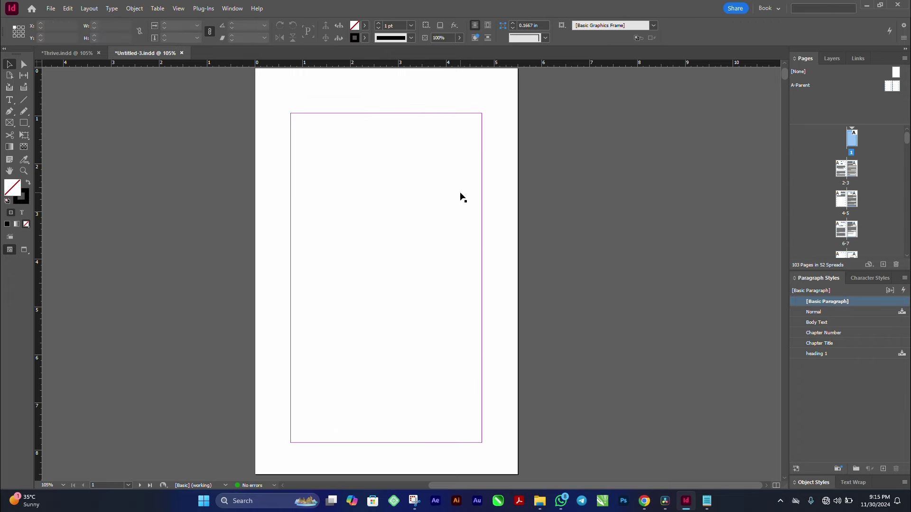
- Create a new paragraph style named Page Starter, based on Chapter Title, from the DEDICATION heading on page 2
scroll(341, 260, down, 10)
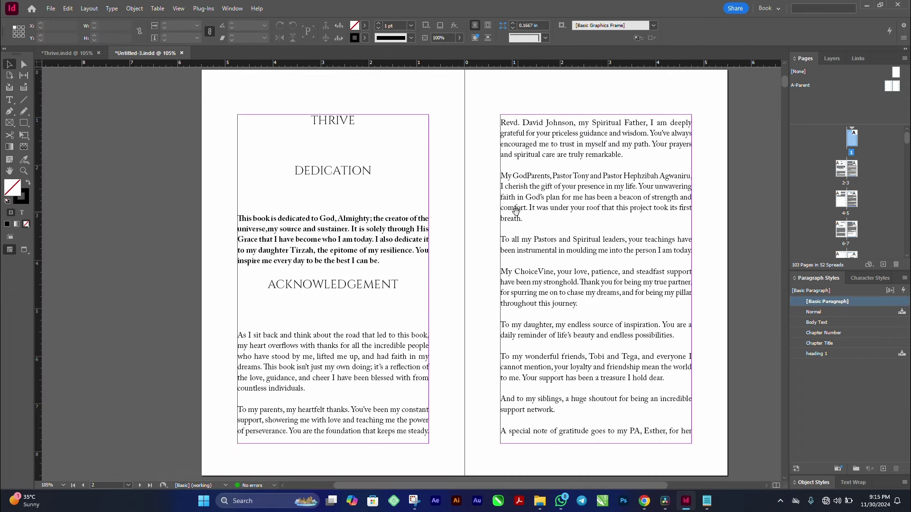
double_click(373, 287)
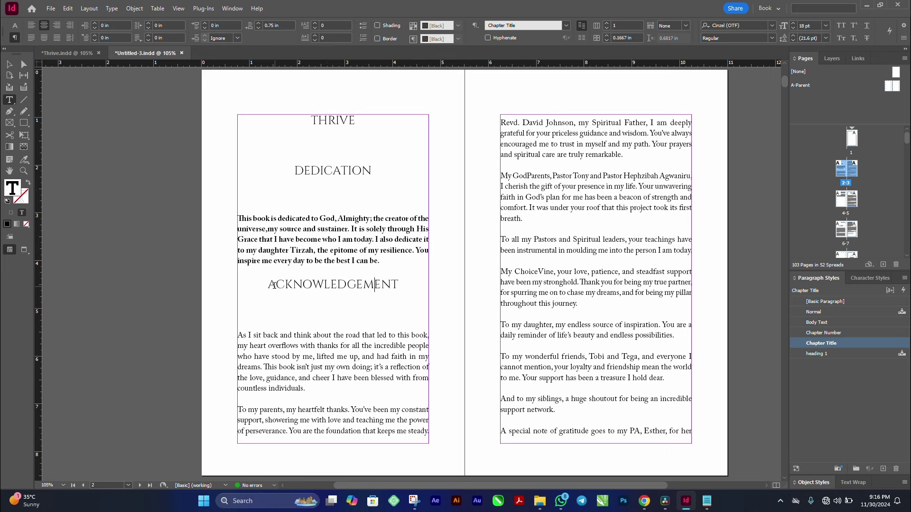
drag(273, 284, 400, 285)
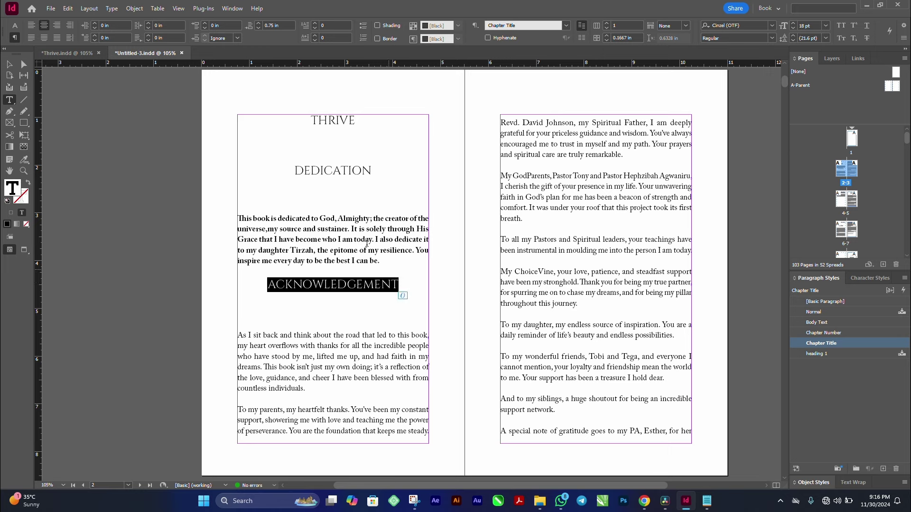
double_click(318, 171)
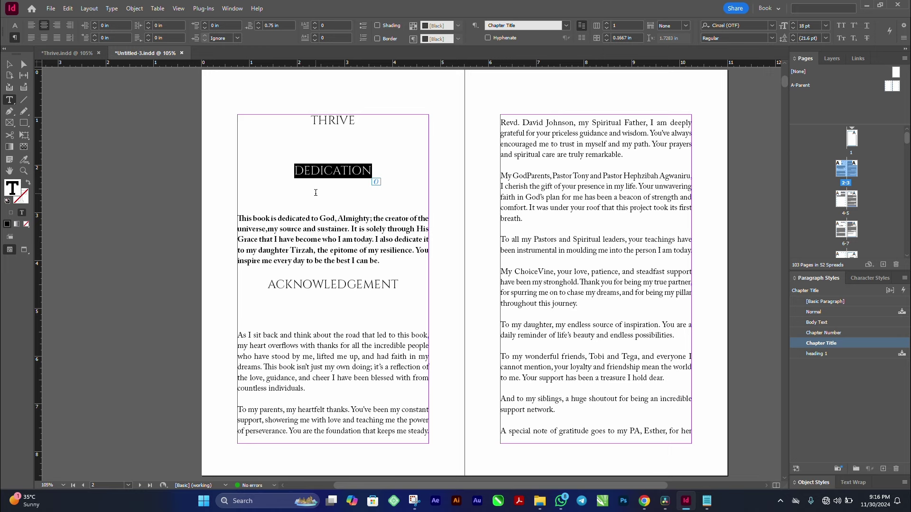
click(321, 170)
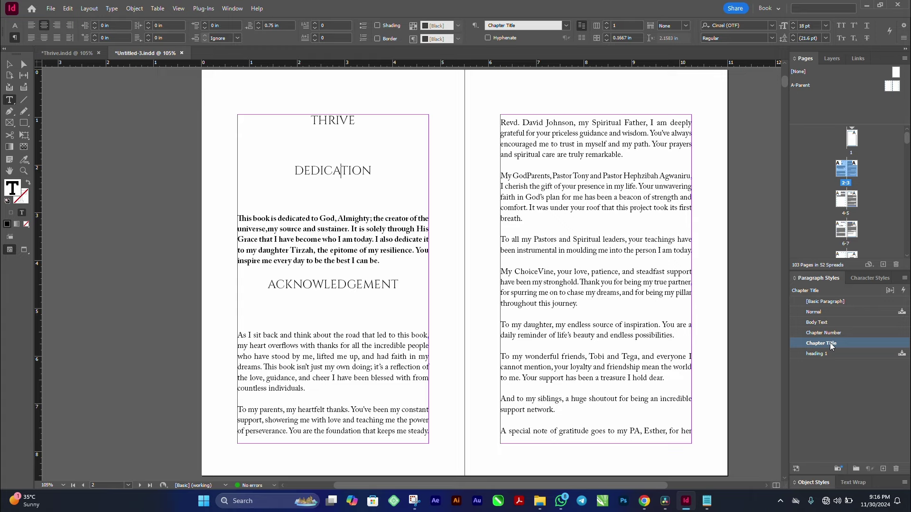
click(904, 279)
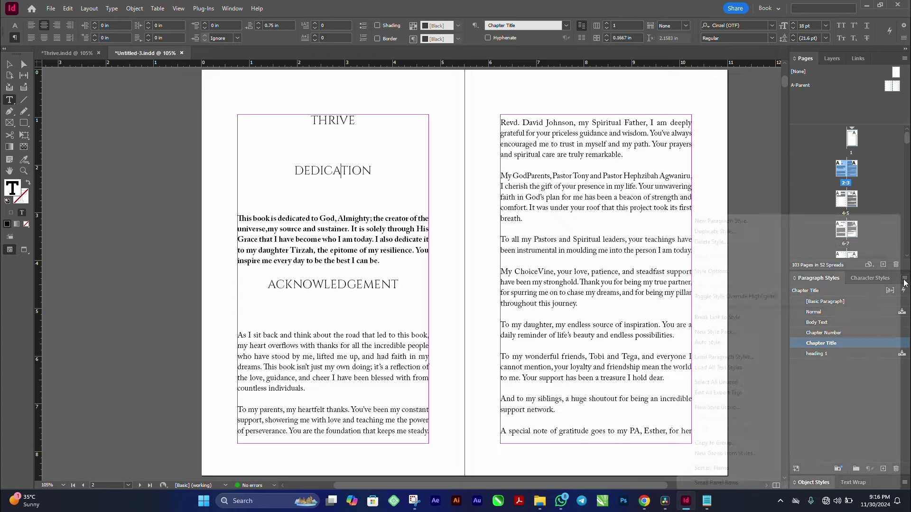
click(778, 223)
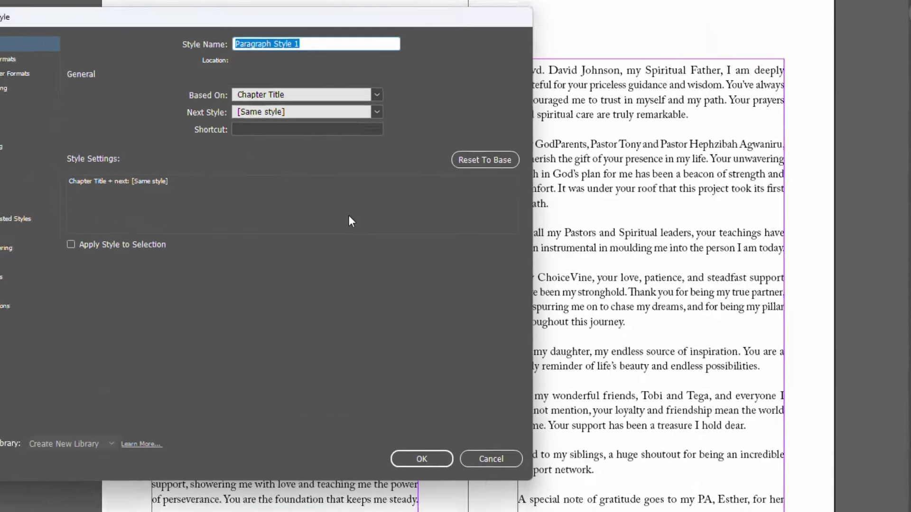
text(Page Sta)
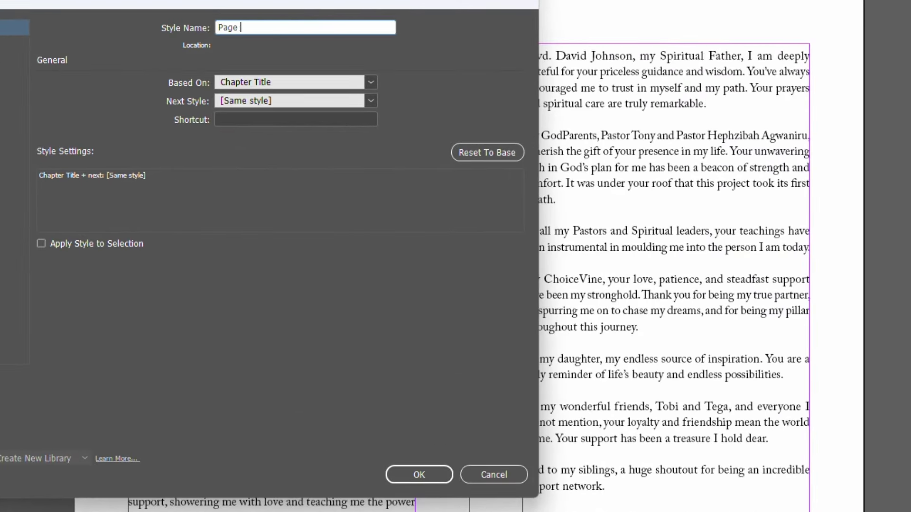
text(e)
key(BackSpace)
text(rter)
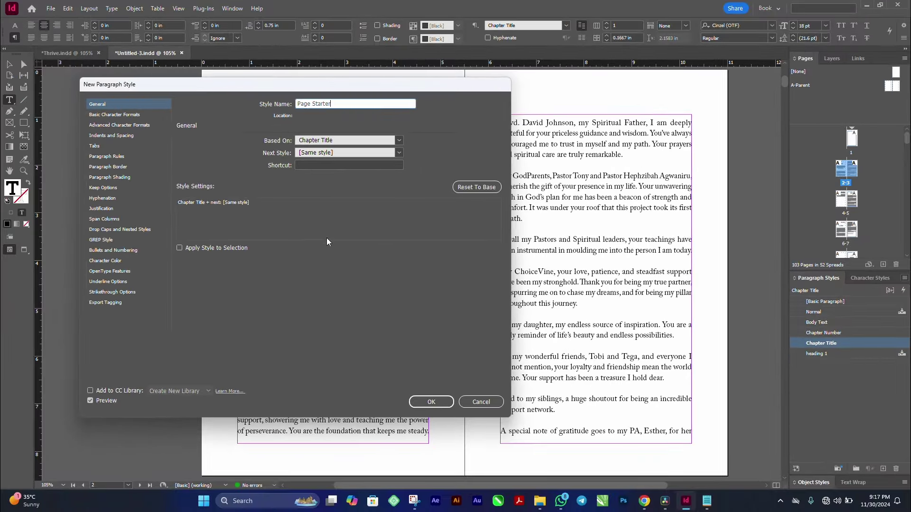
click(430, 402)
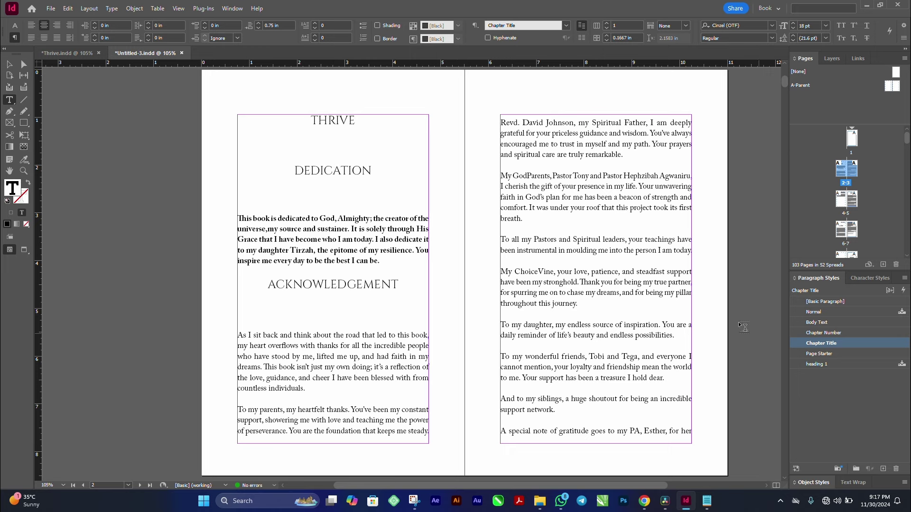
- Apply the Page Starter style to the DEDICATION heading and reorder it directly above Chapter Number among the paragraph styles
click(817, 359)
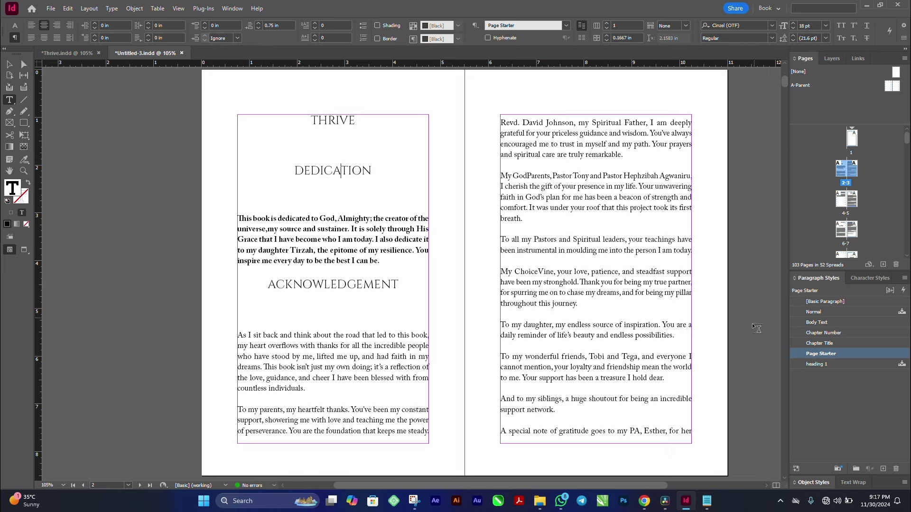
drag(803, 356, 797, 330)
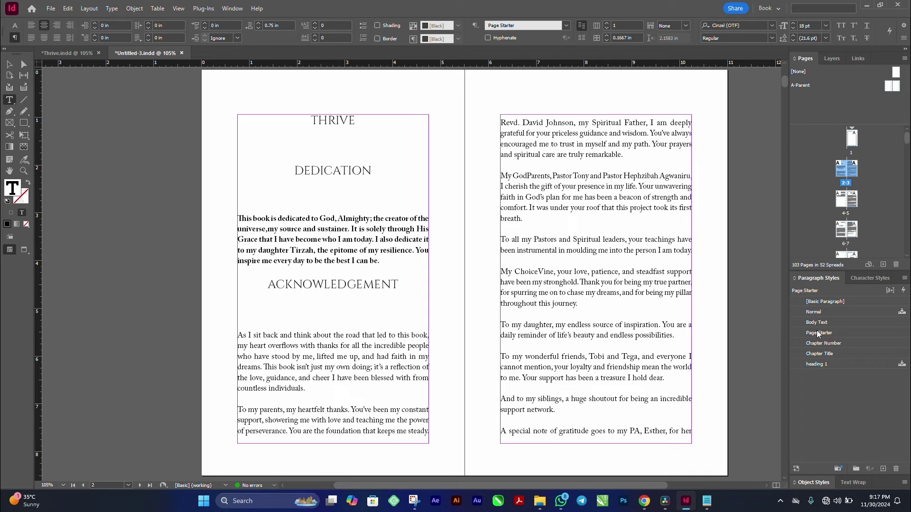
- Edit the Page Starter paragraph style so its paragraphs start on the next odd page
right_click(802, 332)
click(824, 338)
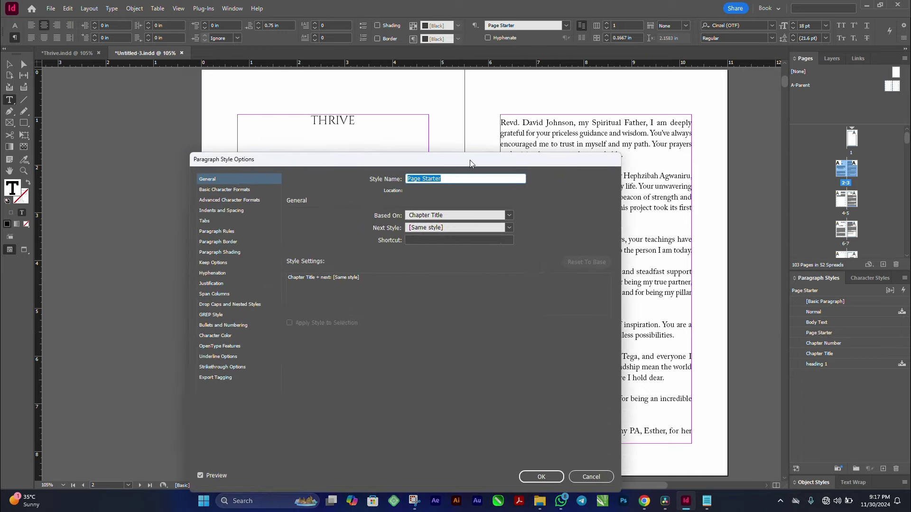
drag(470, 161, 668, 174)
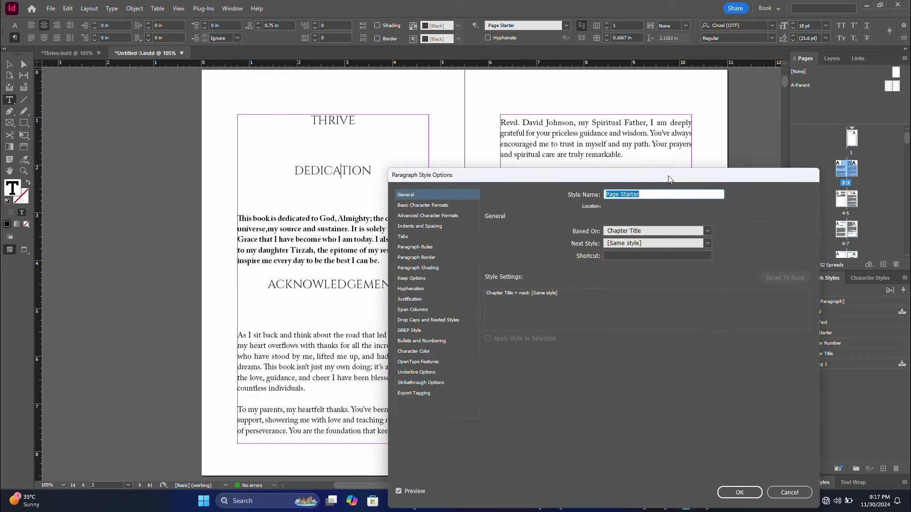
click(426, 277)
click(594, 333)
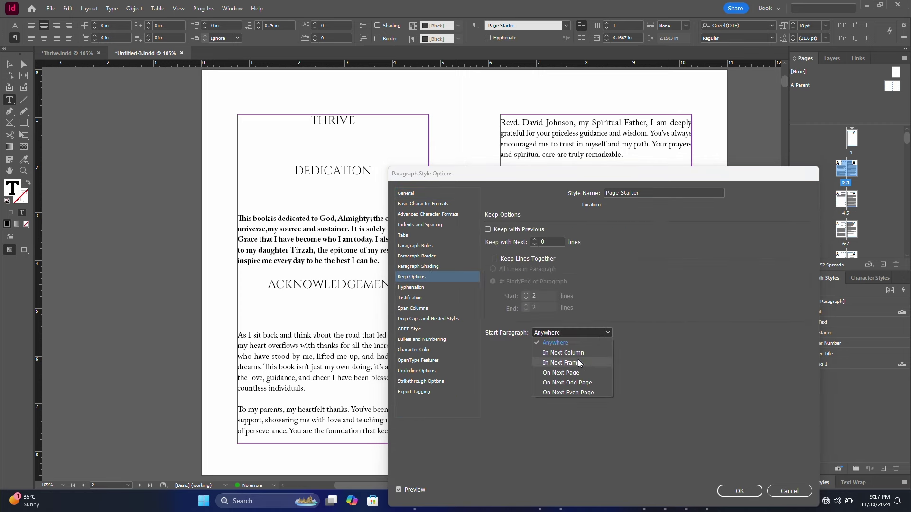
click(575, 383)
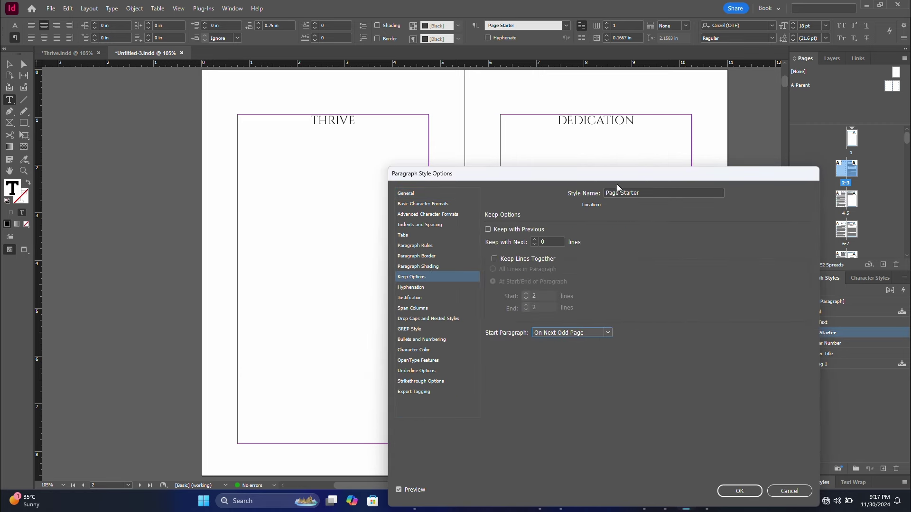
drag(620, 176, 345, 162)
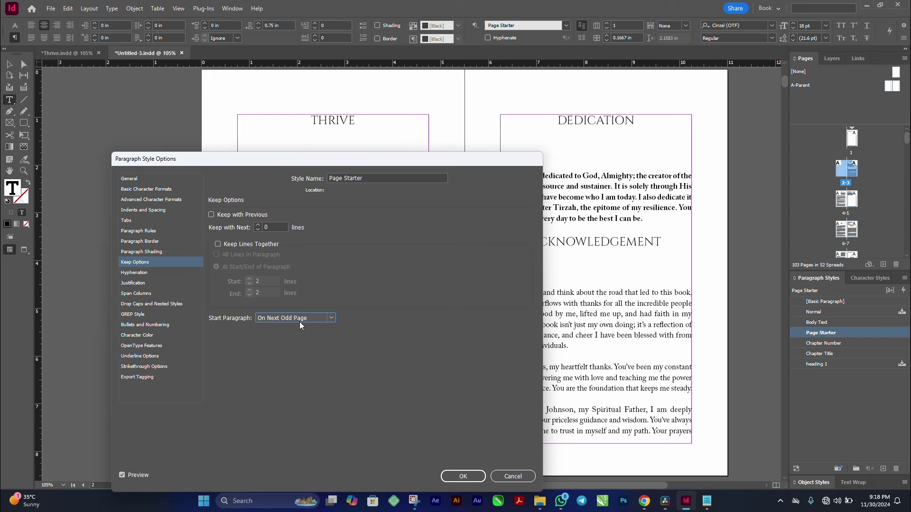
- Add a rule above to the Page Starter style with 0 pt weight and 1.5 in offset, kept in frame
drag(415, 163, 423, 218)
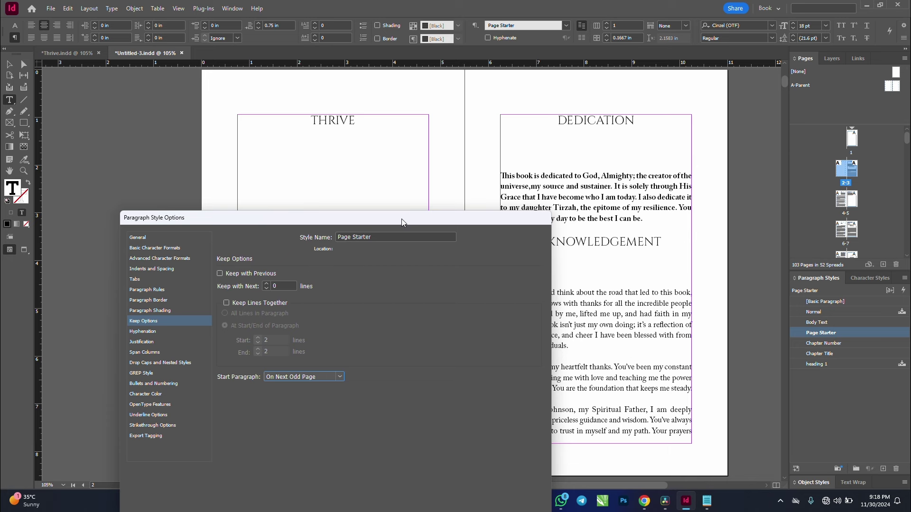
click(160, 291)
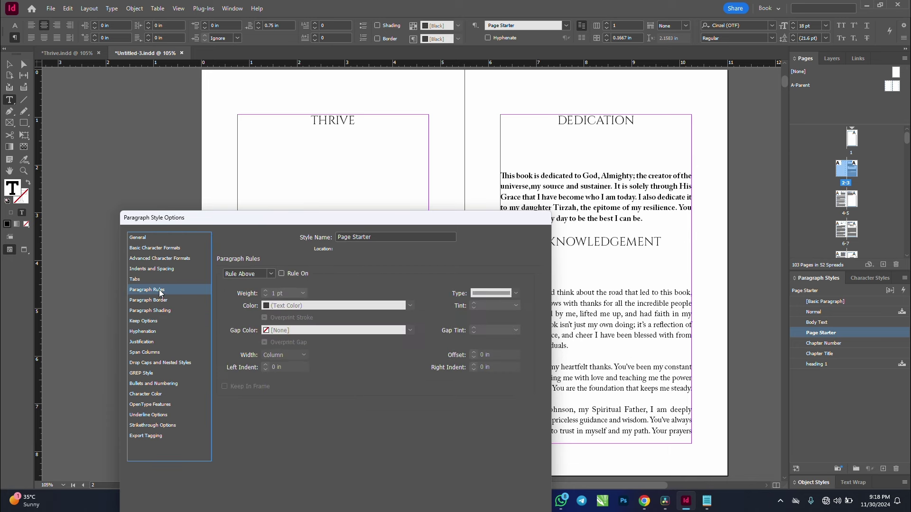
click(281, 274)
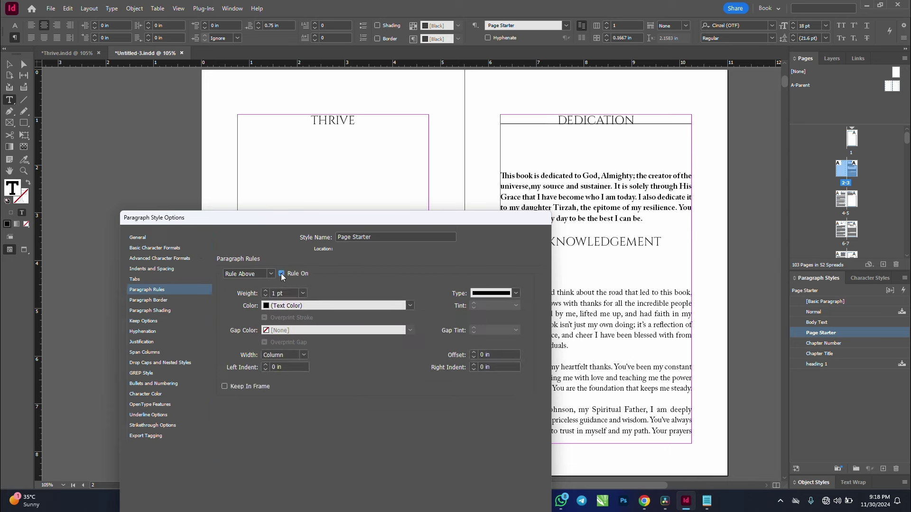
click(301, 293)
click(287, 65)
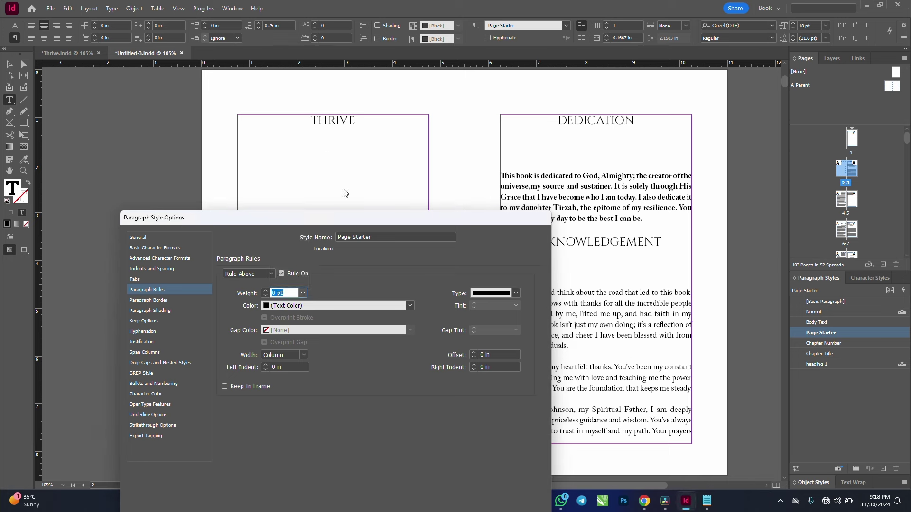
click(266, 386)
click(502, 353)
key(ctrl+a)
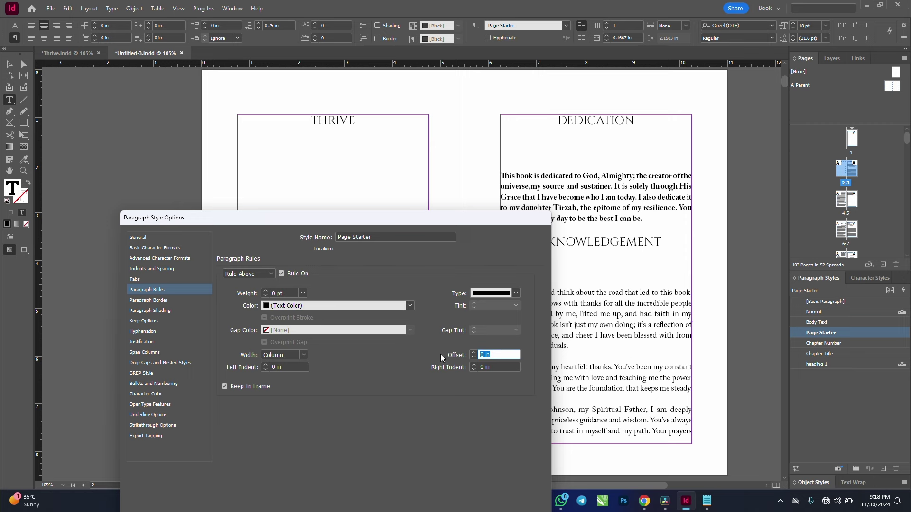
text(1.5)
key(Tab)
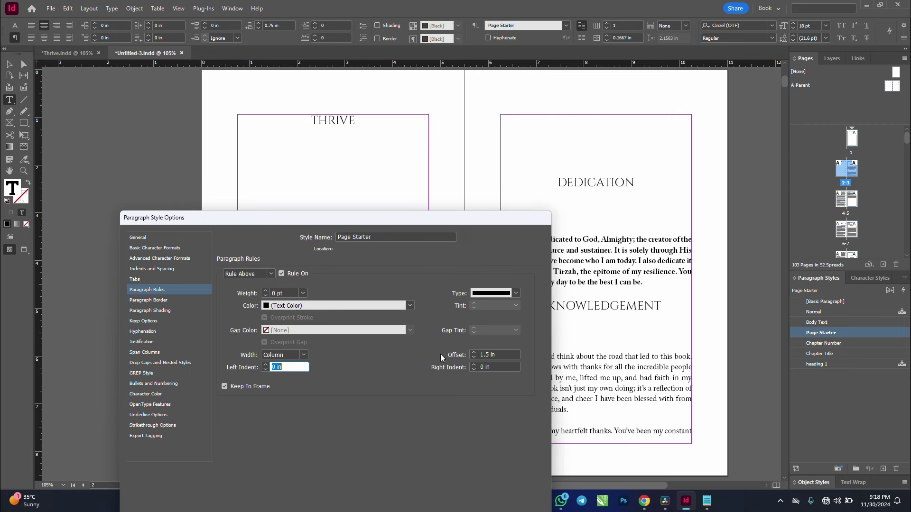
drag(432, 216, 408, 124)
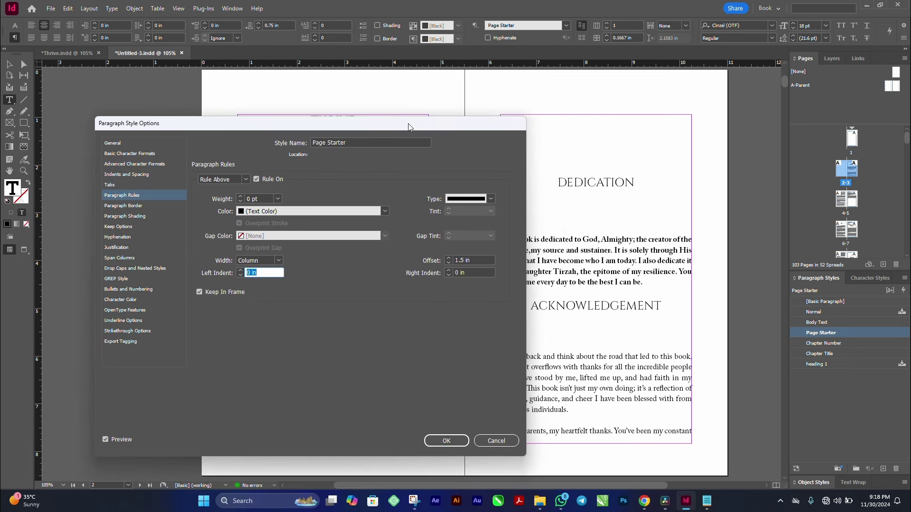
click(452, 440)
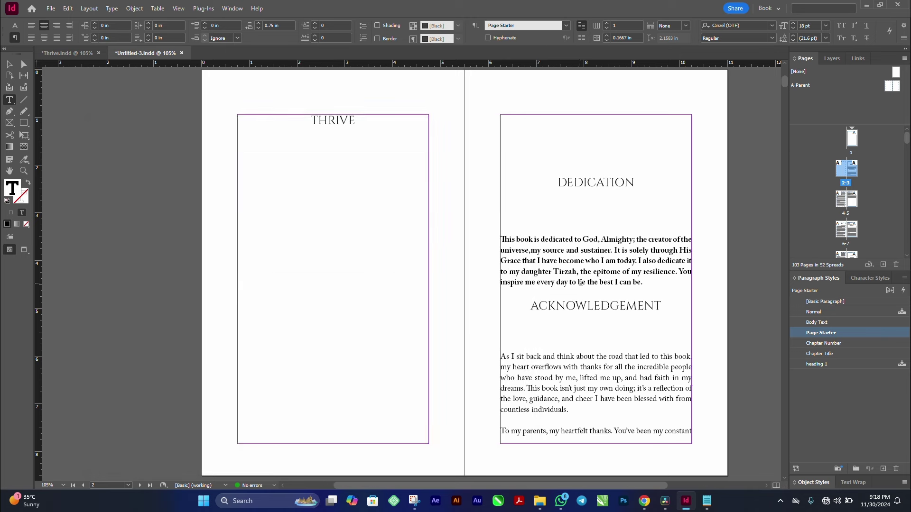
- Remove the Bold character style from the dedication paragraph on page 3 and centre its text
triple_click(609, 253)
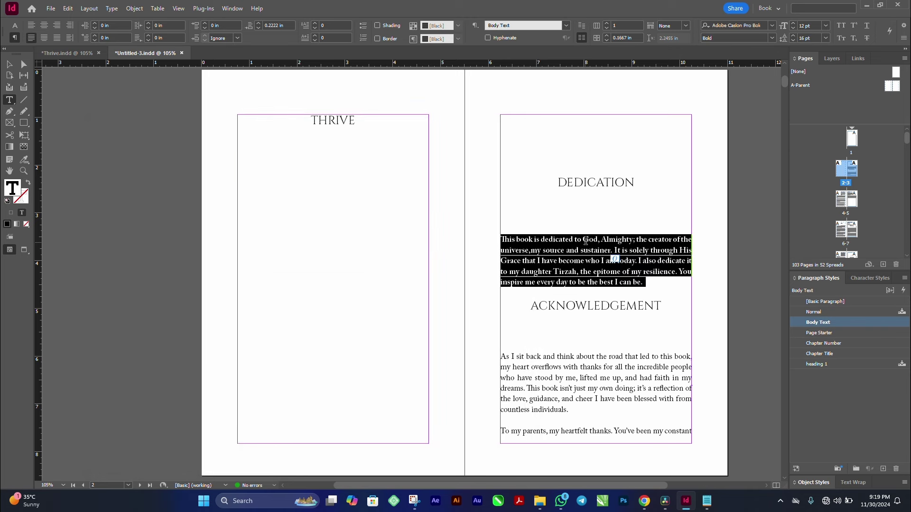
click(869, 278)
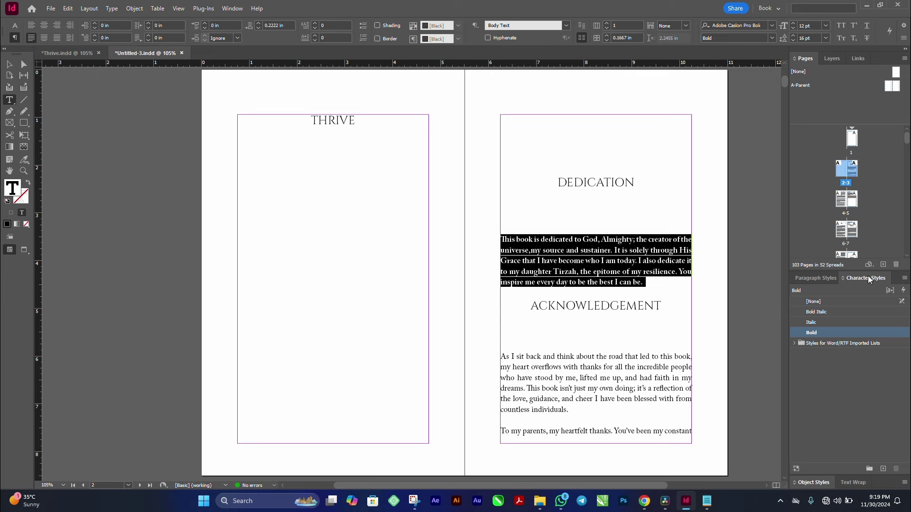
click(814, 302)
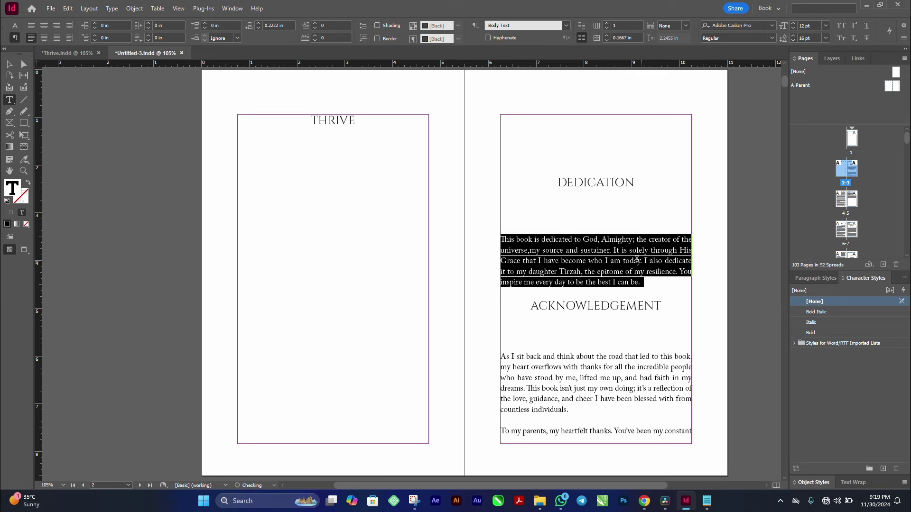
click(599, 251)
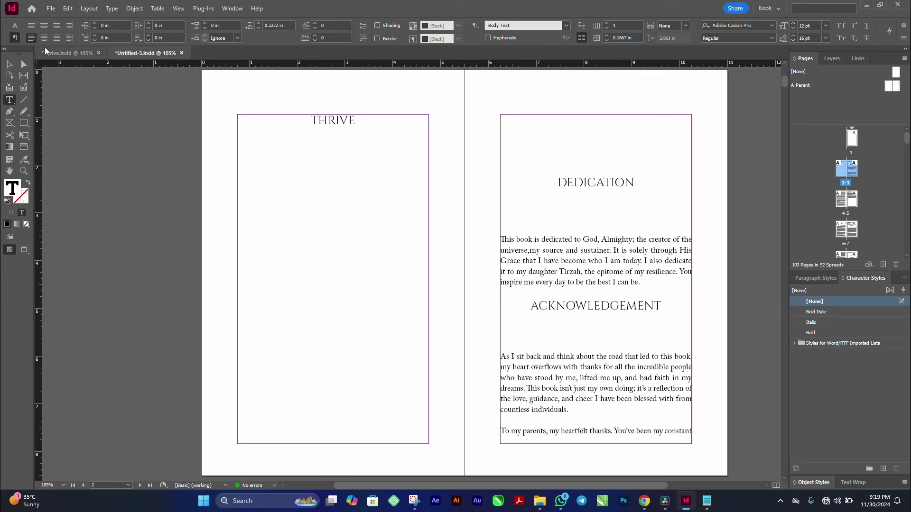
key(ctrl+shift+c)
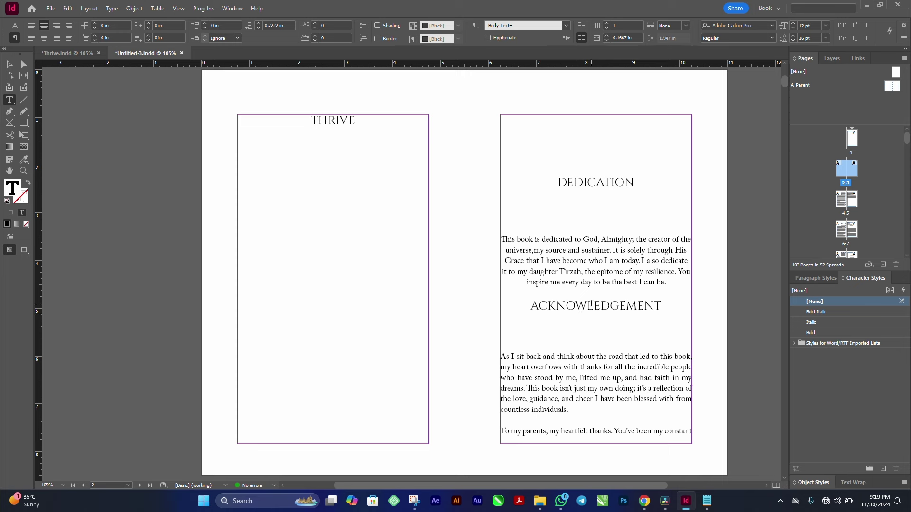
- Apply the Page Starter style to the ACKNOWLEDGEMENT and FOREWORD headings
click(593, 308)
click(815, 279)
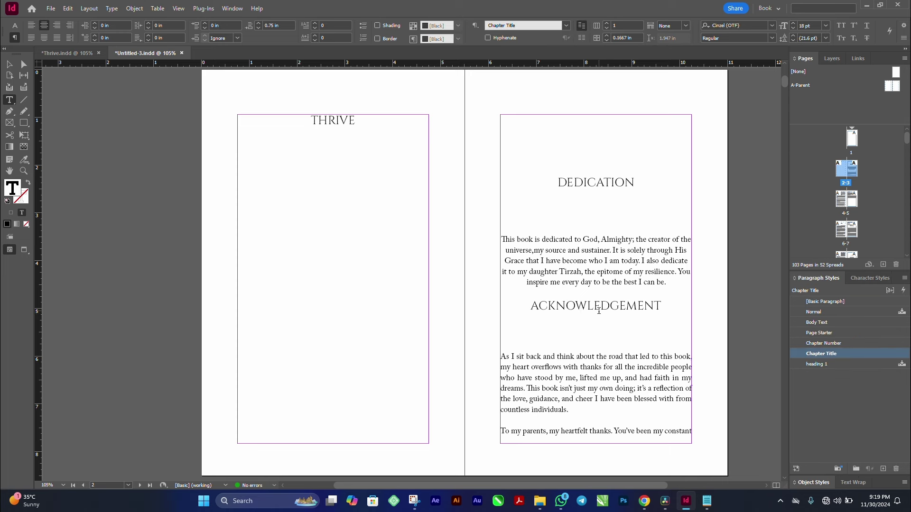
click(820, 332)
scroll(479, 273, down, 15)
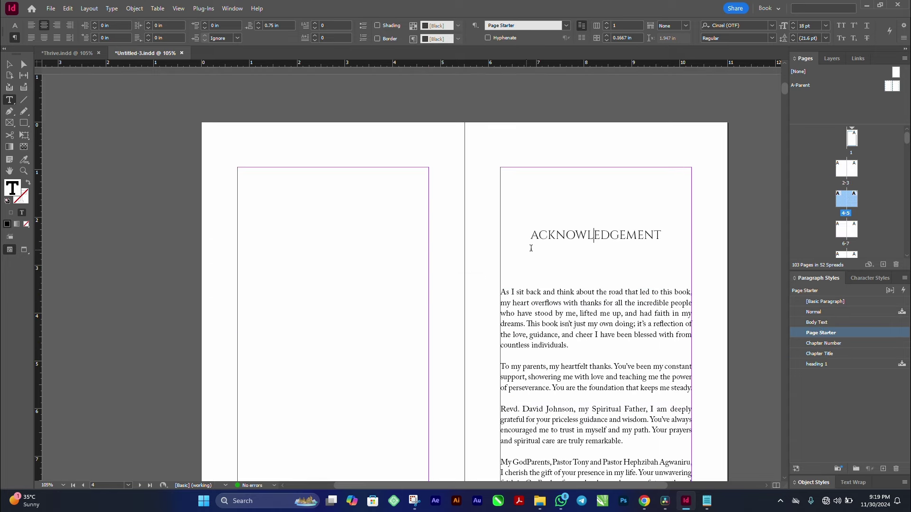
scroll(540, 248, down, 12)
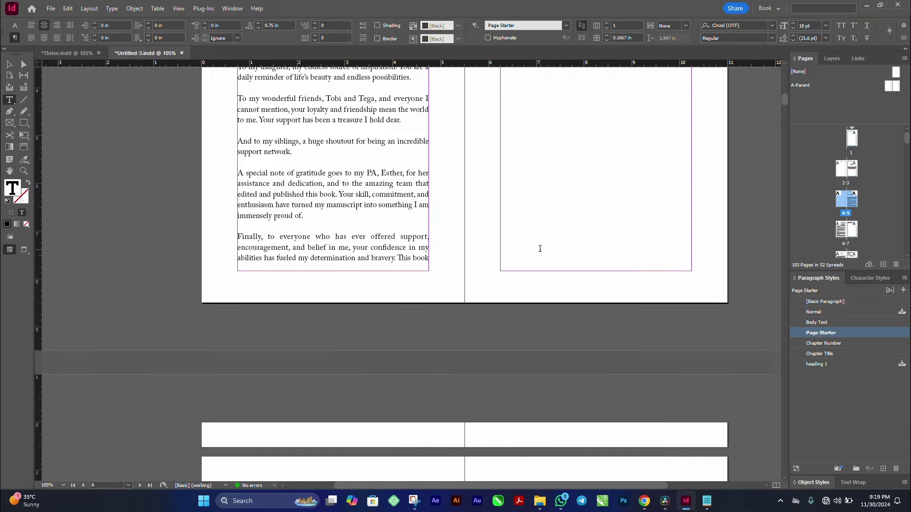
click(395, 185)
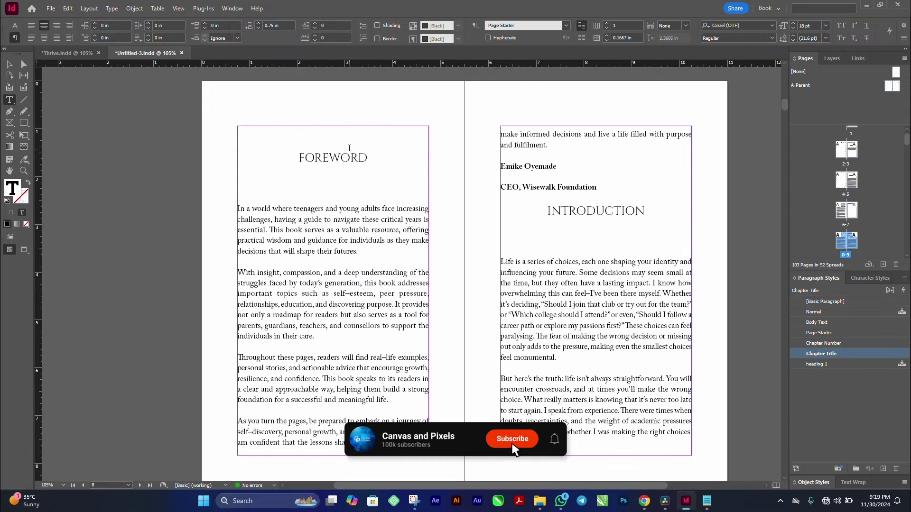
click(826, 334)
- Apply the Page Starter style to the INTRODUCTION heading and save the document
scroll(540, 275, down, 10)
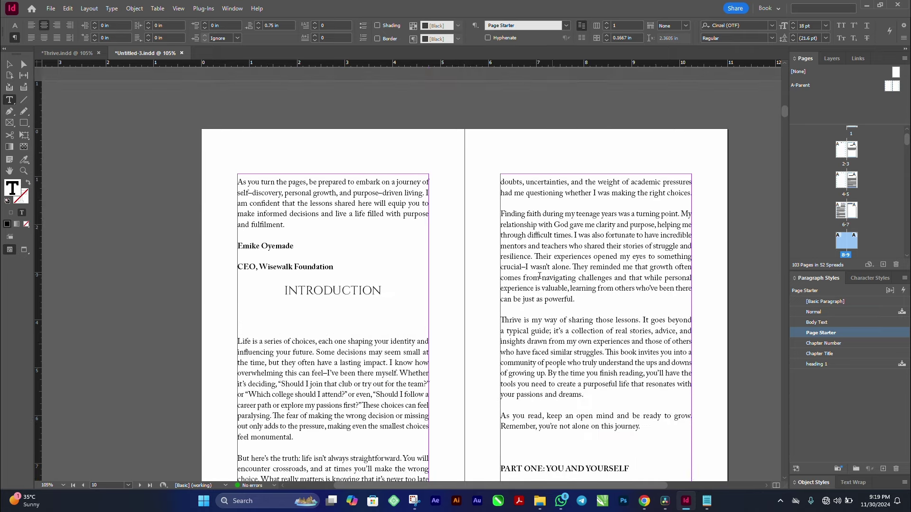
click(299, 291)
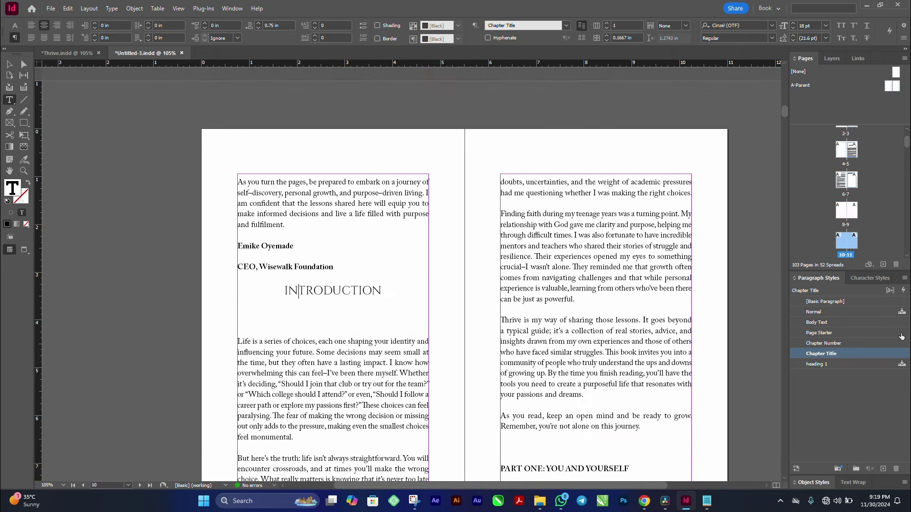
click(826, 333)
scroll(597, 293, down, 8)
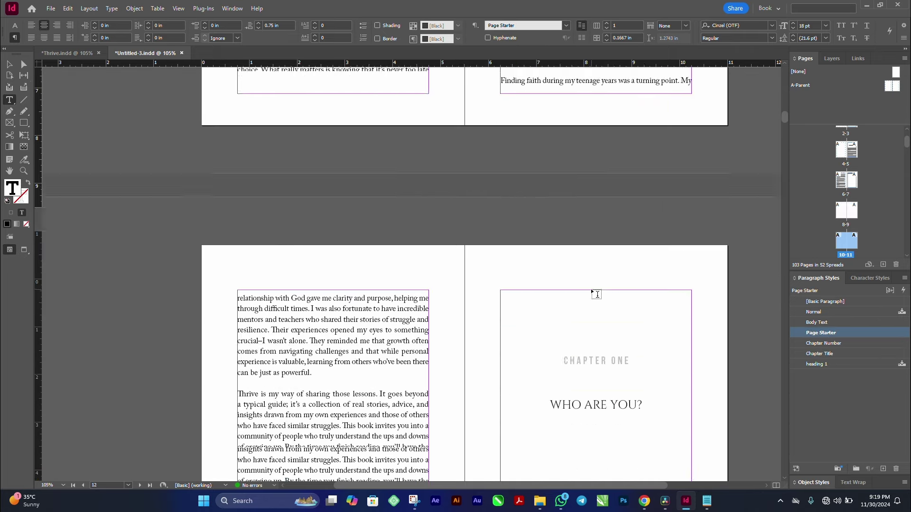
scroll(597, 294, down, 4)
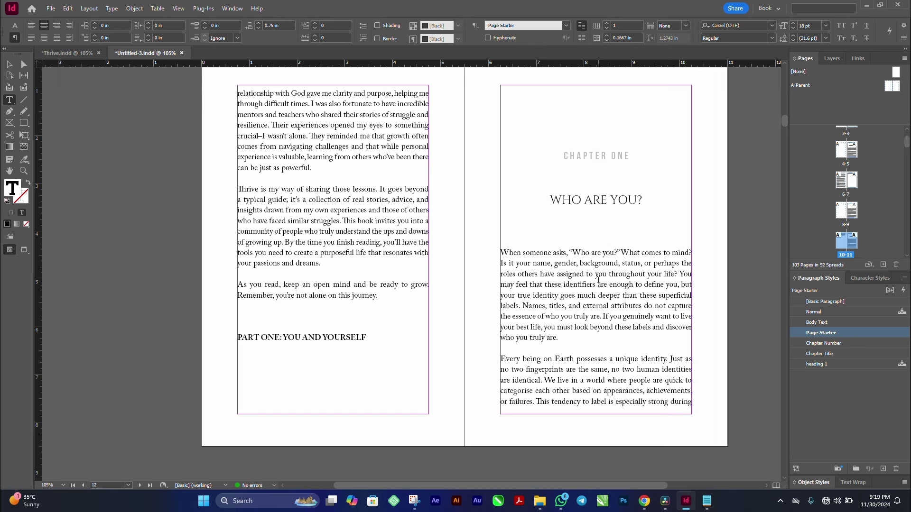
key(ctrl+s)
drag(368, 338, 236, 338)
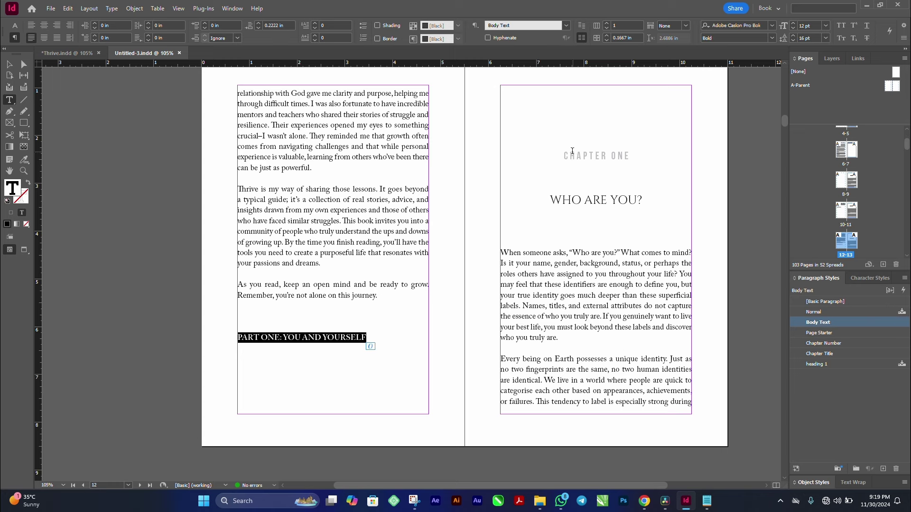
drag(564, 155, 656, 202)
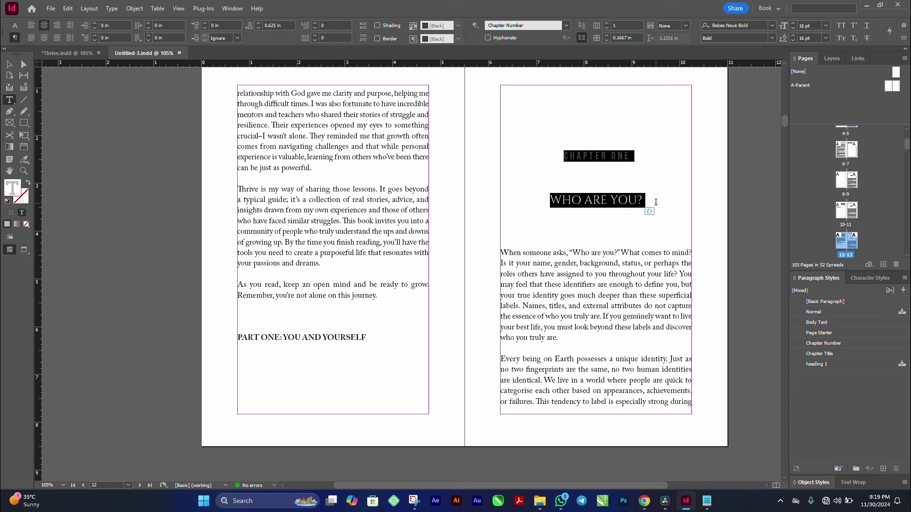
click(608, 155)
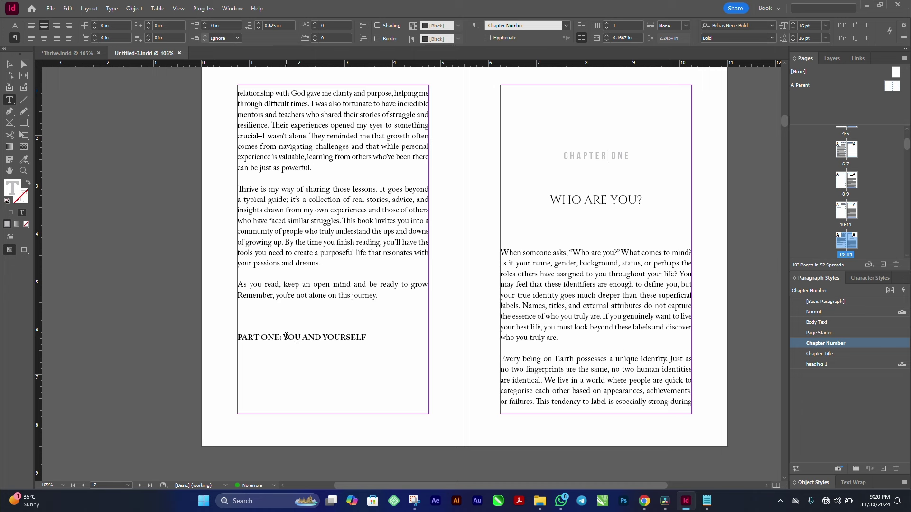
- Delete the blank line above PART ONE: YOU AND YOURSELF and split the heading into two paragraphs, removing the colon
click(283, 337)
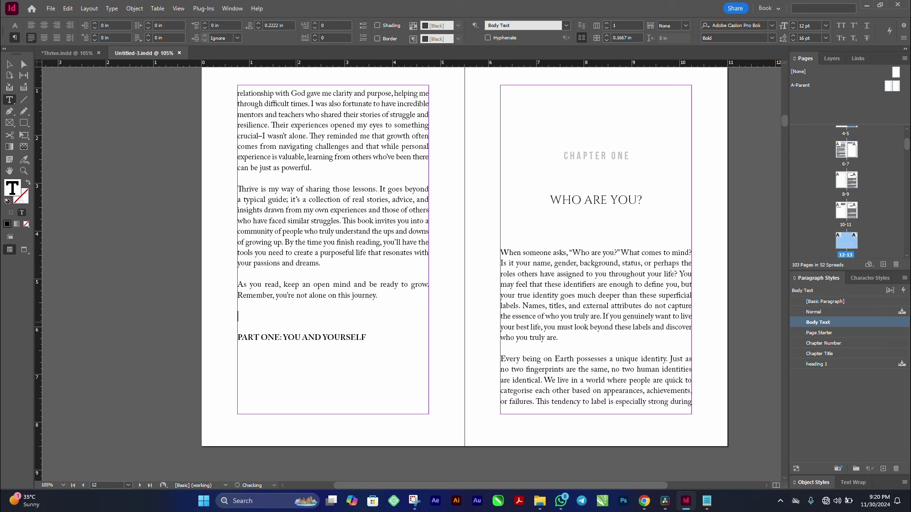
key(BackSpace)
key(BackSpace)
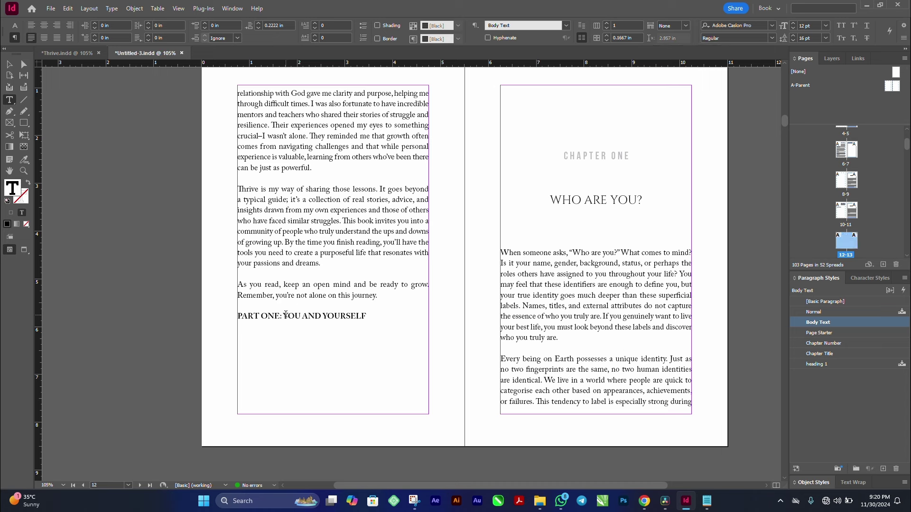
key(Right)
key(BackSpace)
key(BackSpace)
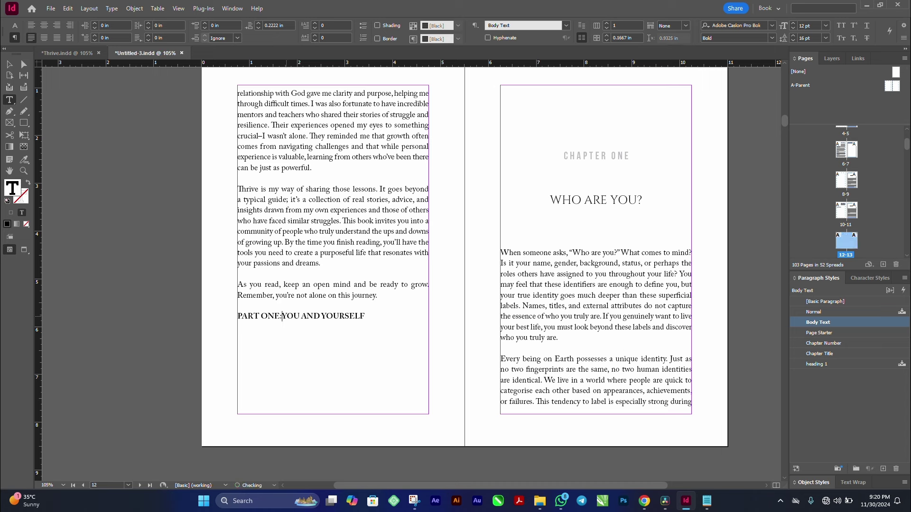
key(Return)
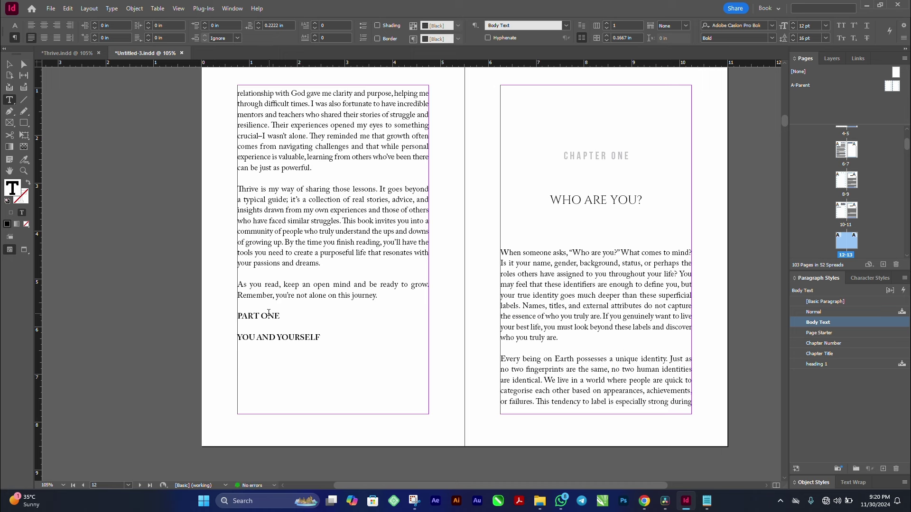
- Apply the Chapter Number style to PART ONE and the Chapter Title style to YOU AND YOURSELF
click(267, 313)
click(835, 343)
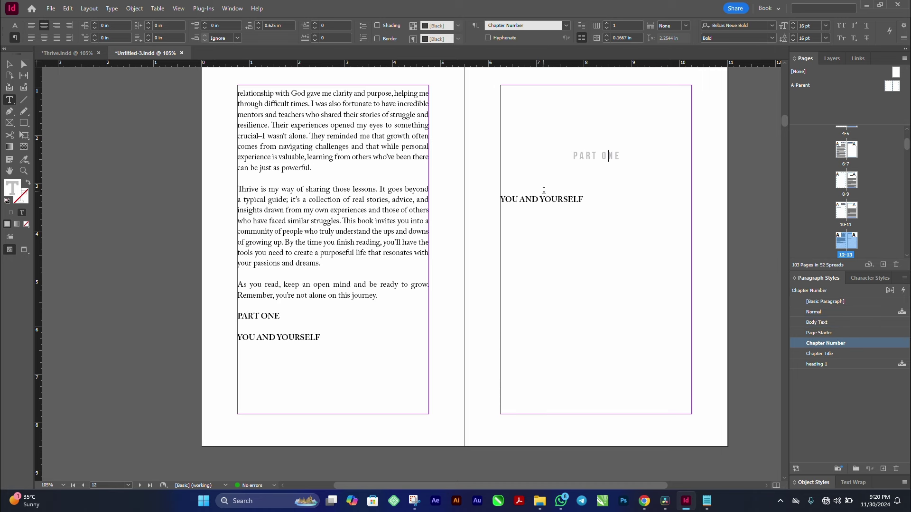
click(532, 199)
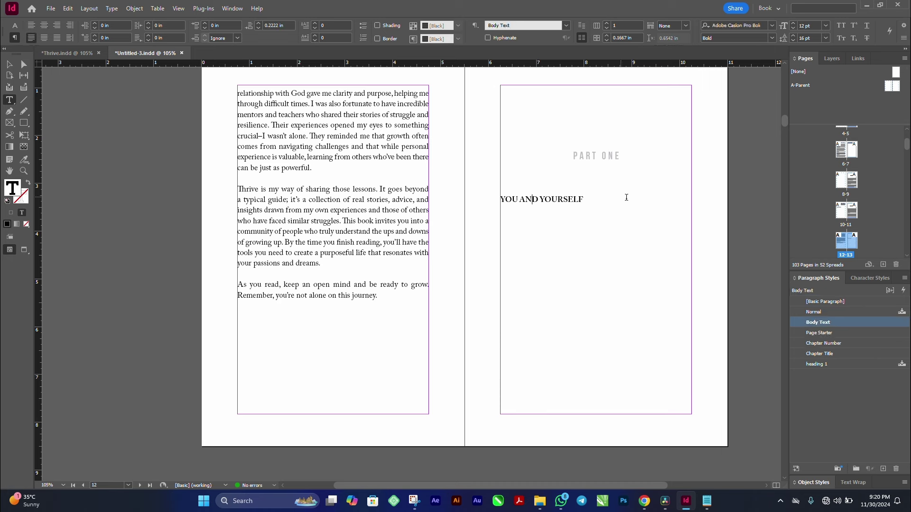
click(859, 355)
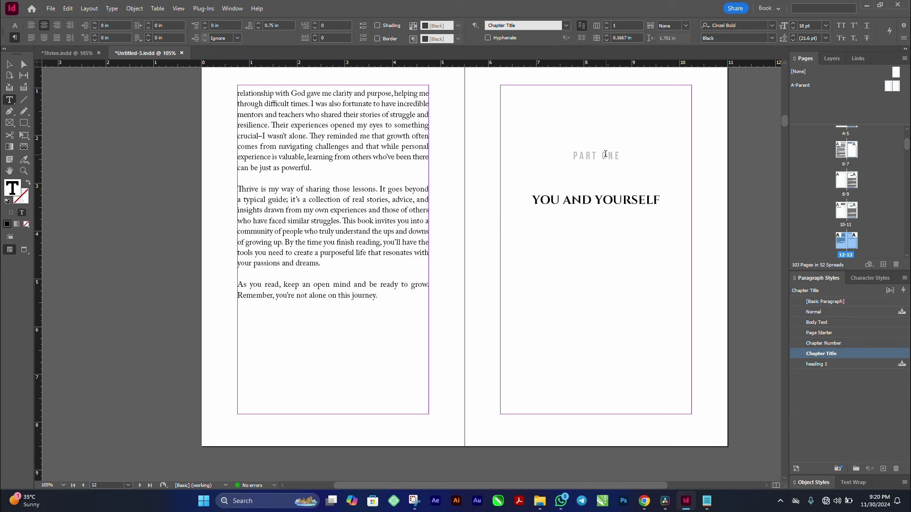
- Create a paragraph style named Part Number based on Chapter Number from PART ONE, and place it below Chapter Title in the style list
click(605, 154)
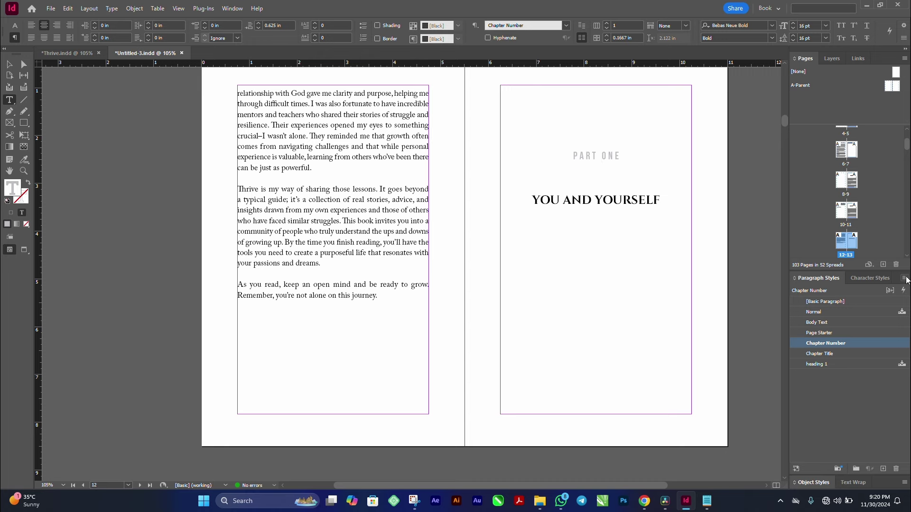
click(904, 278)
click(729, 221)
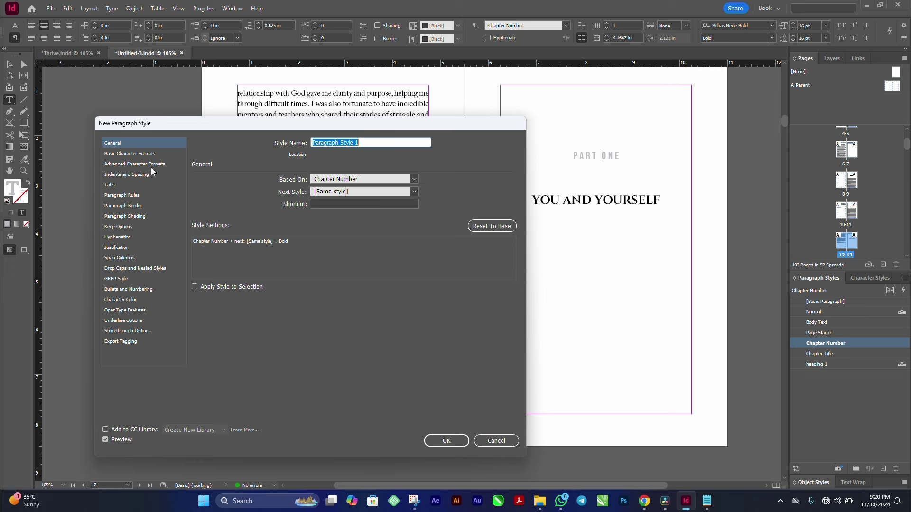
text(Part Number)
click(444, 441)
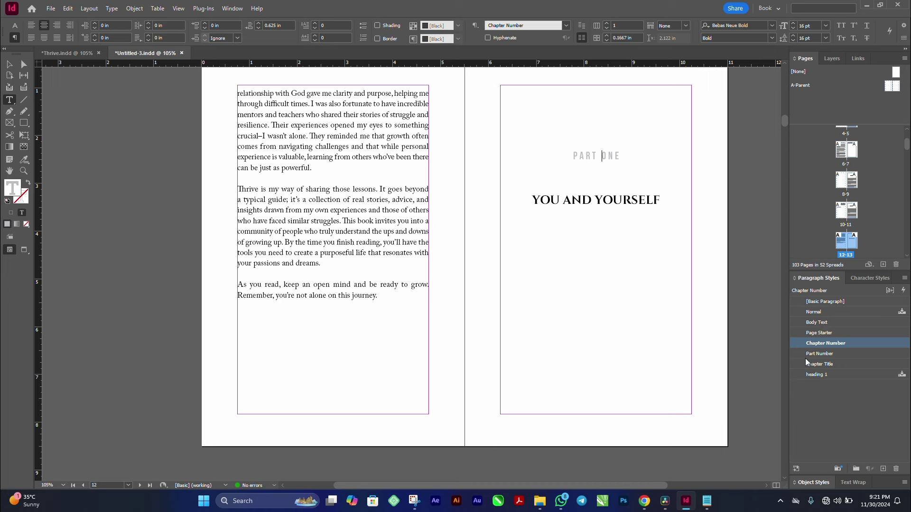
drag(802, 357, 811, 373)
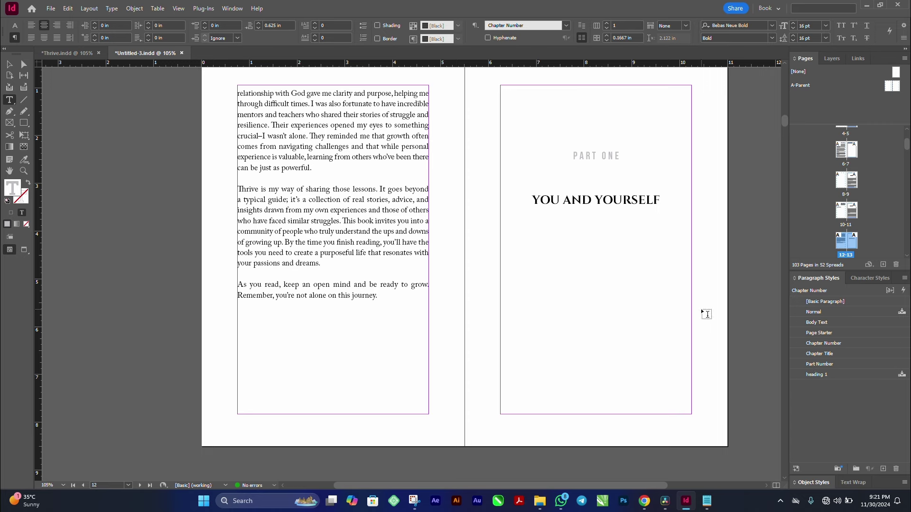
- Create a paragraph style named Part Title based on Chapter Title from the YOU AND YOURSELF heading
click(603, 202)
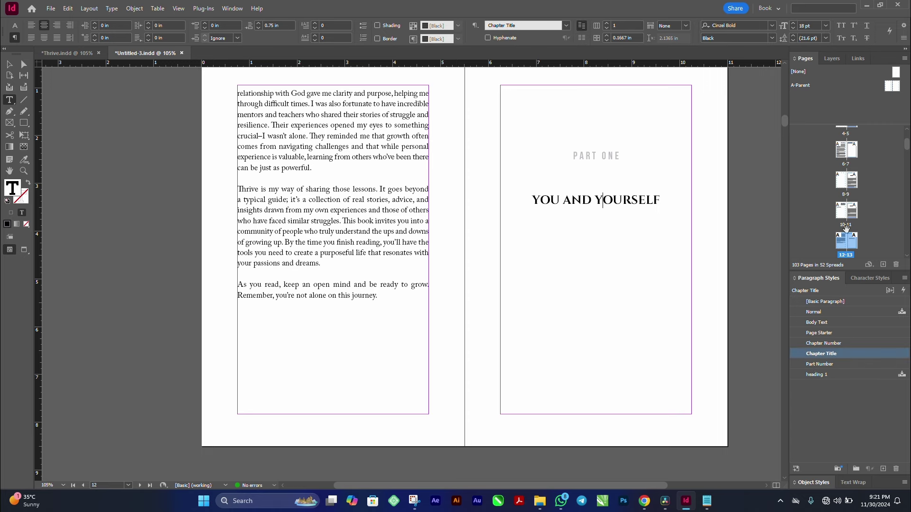
click(905, 278)
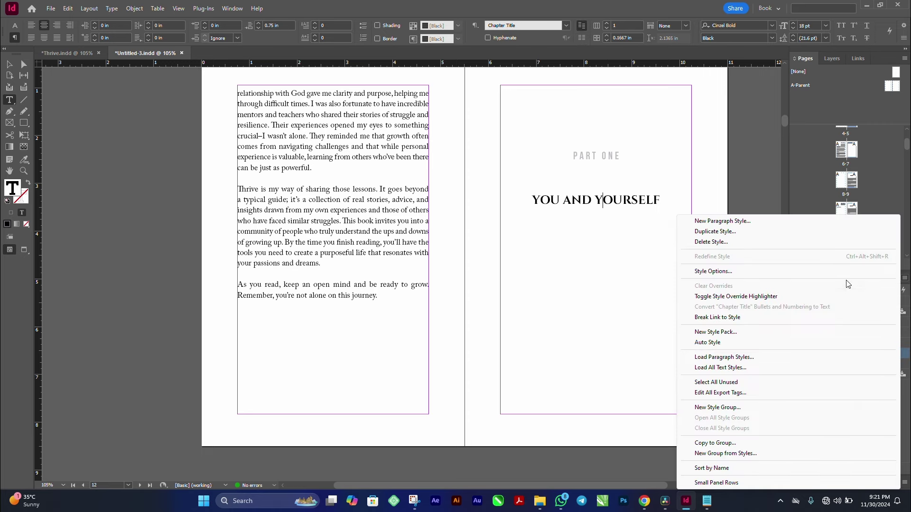
click(765, 222)
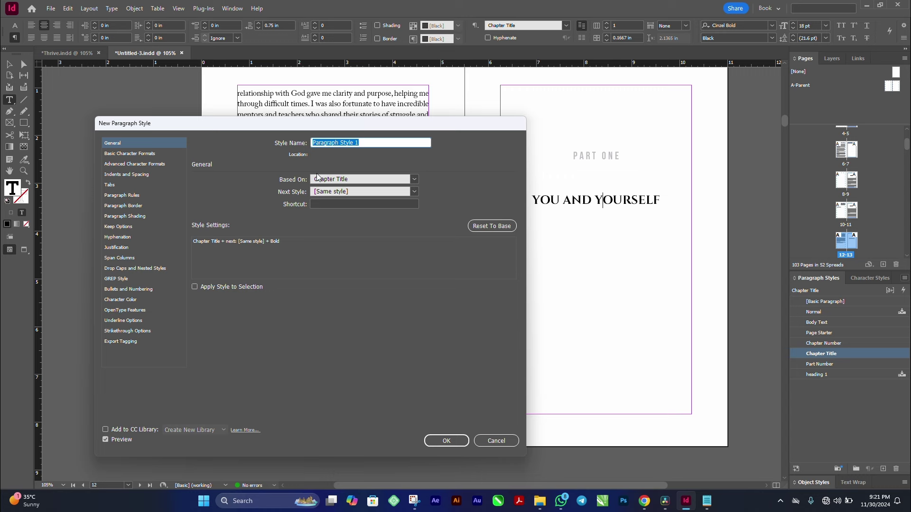
text(Part Title)
click(446, 440)
- Apply the Body Text style to the THRIVE line on page 2
scroll(580, 277, up, 2)
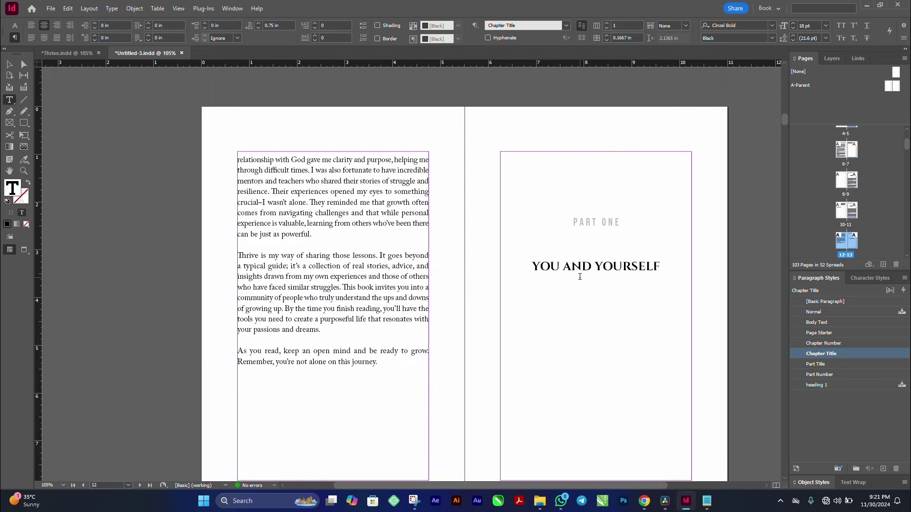
scroll(386, 260, up, 20)
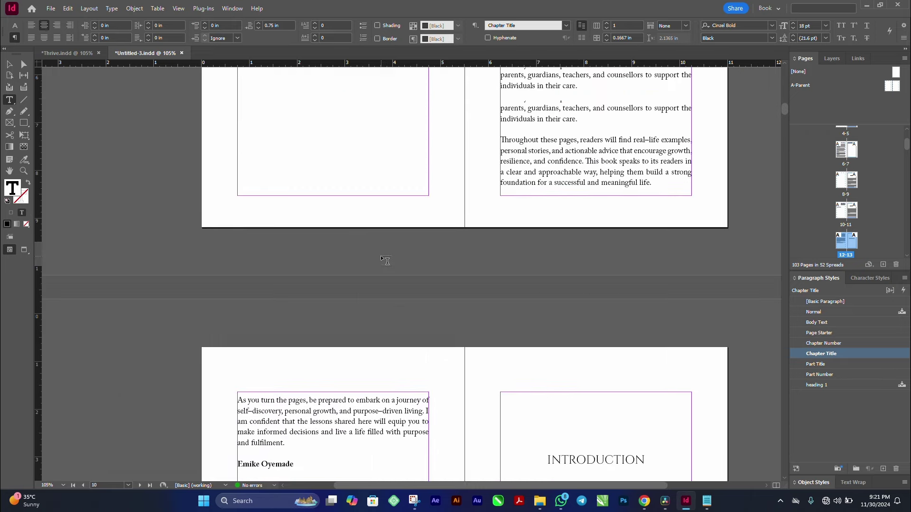
scroll(386, 261, up, 15)
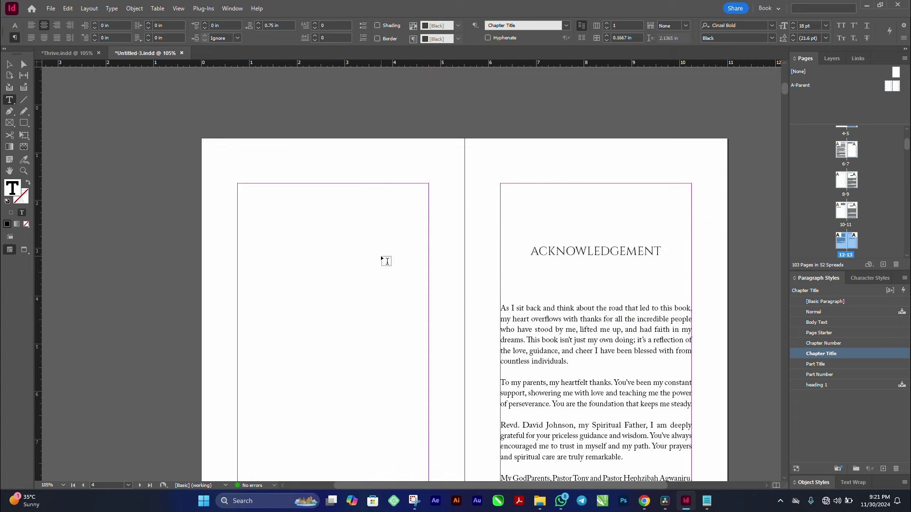
scroll(386, 260, up, 5)
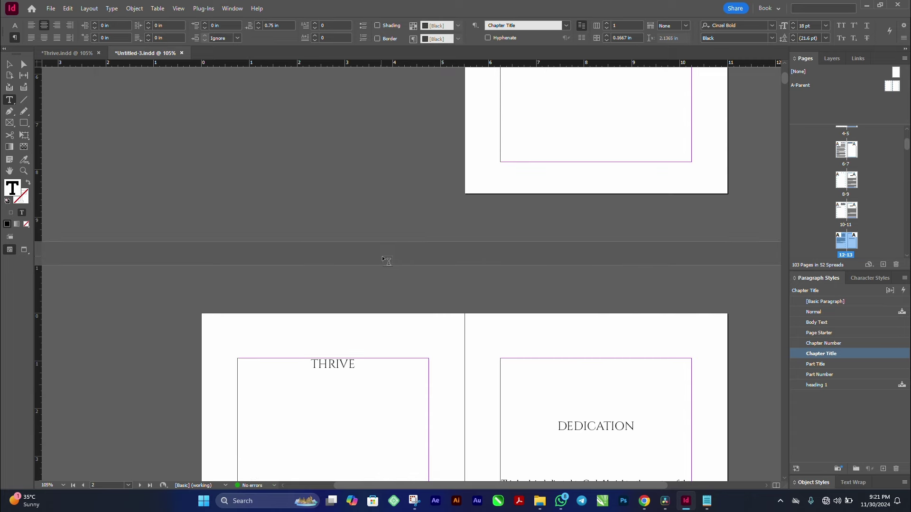
scroll(387, 259, down, 4)
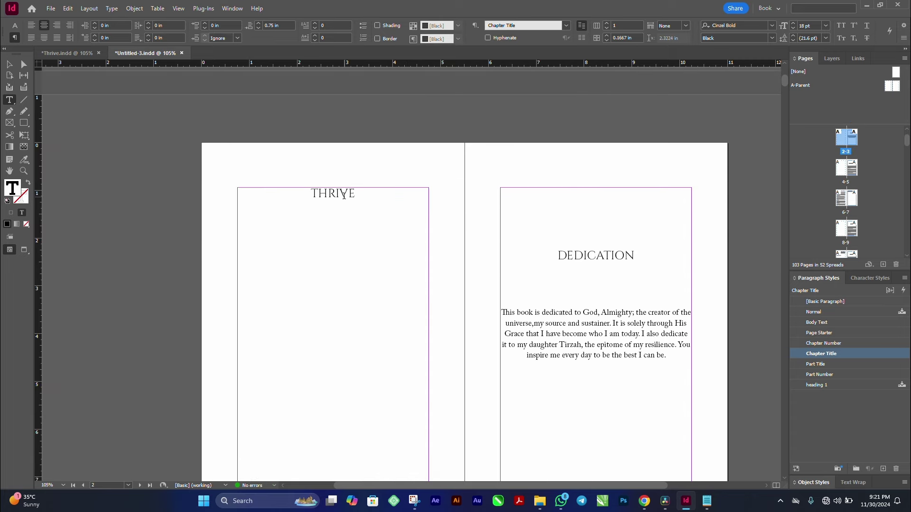
click(834, 324)
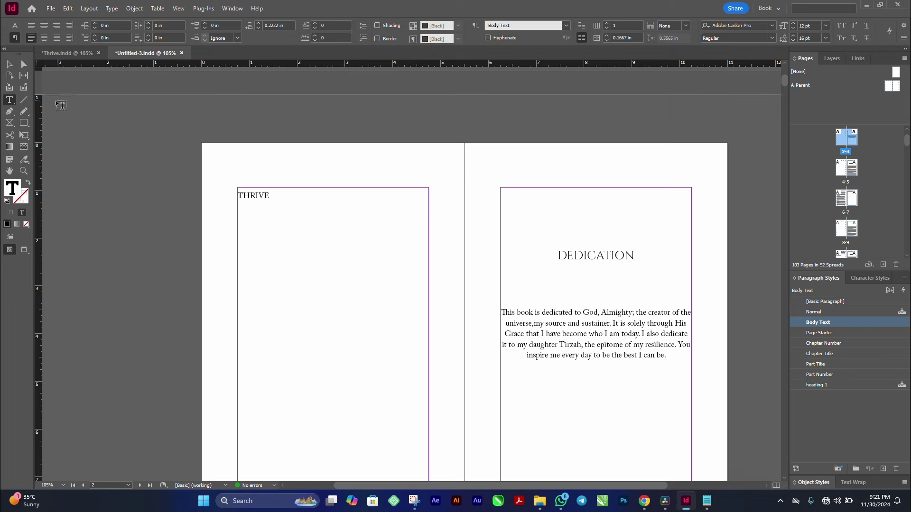
- Switch to Thrive.indd and copy the whole copyright text on page 2, from the THRIVE title to the website line
click(67, 54)
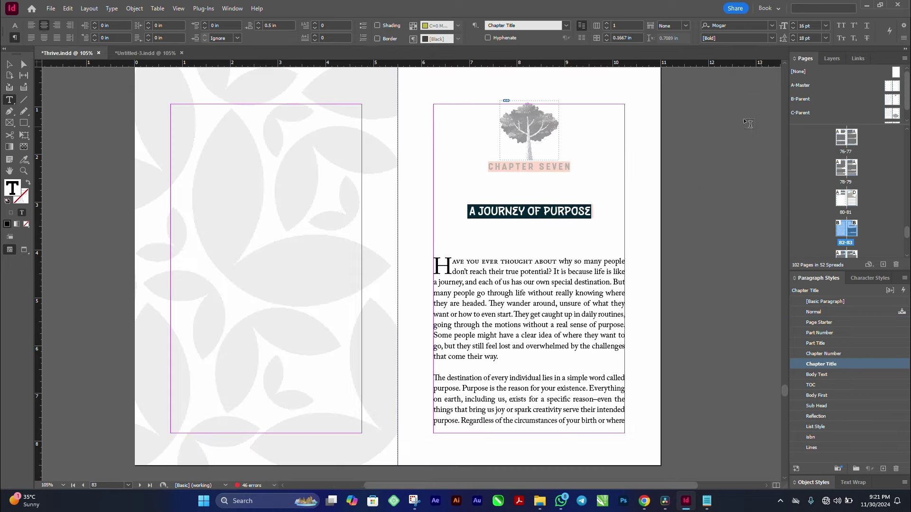
drag(784, 388, 784, 79)
scroll(336, 378, down, 5)
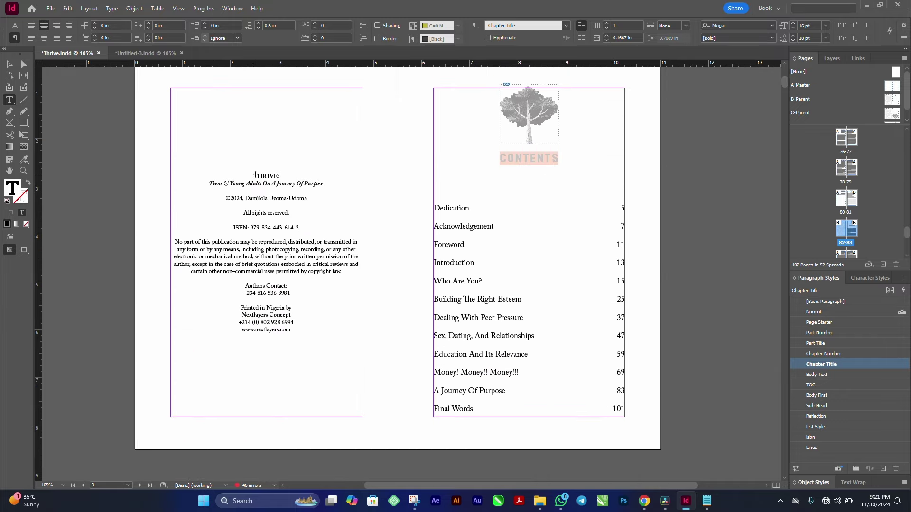
drag(256, 175, 291, 346)
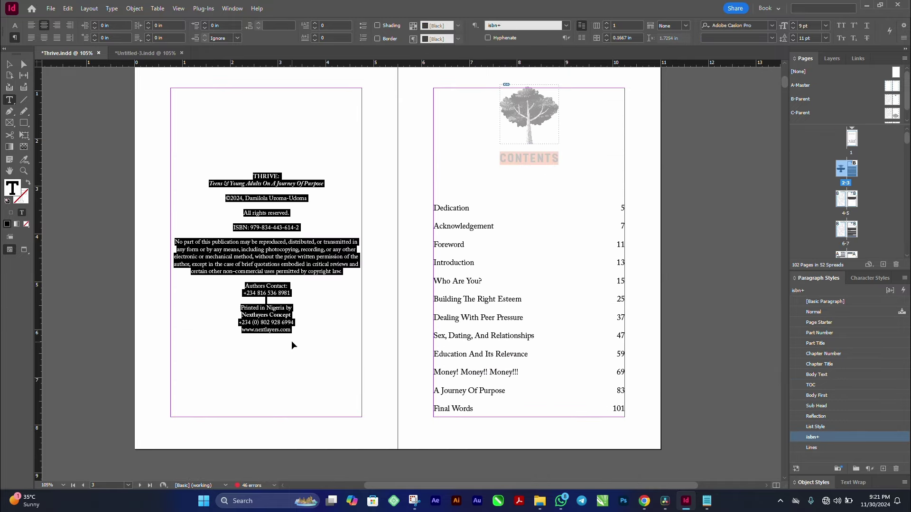
- Paste the copyright text below the THRIVE line on page 2 of Untitled-3.indd and delete the original THRIVE line
click(116, 52)
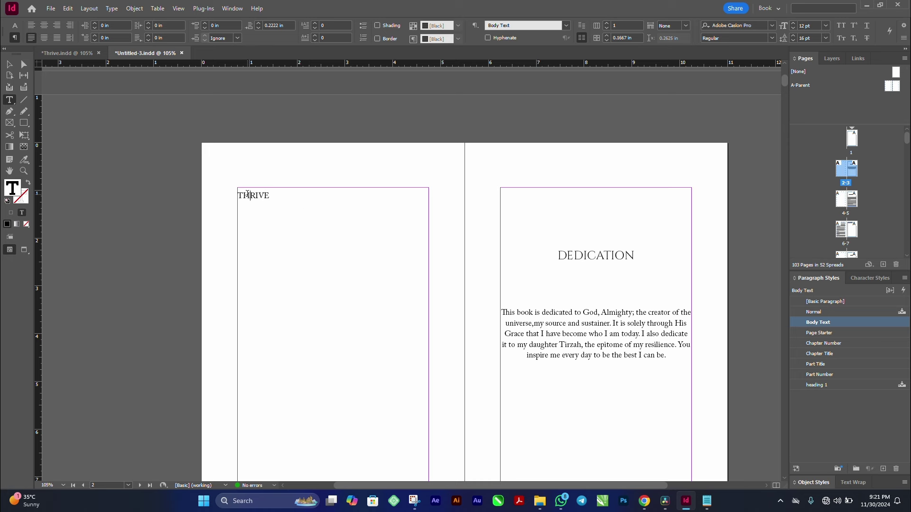
drag(238, 195, 291, 191)
click(297, 206)
key(Return)
key(ctrl+v)
double_click(254, 196)
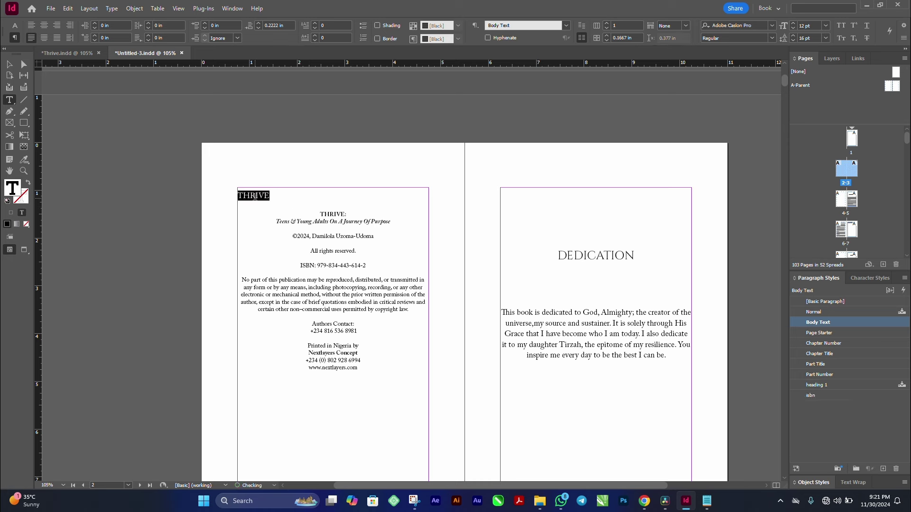
key(BackSpace)
key(Delete)
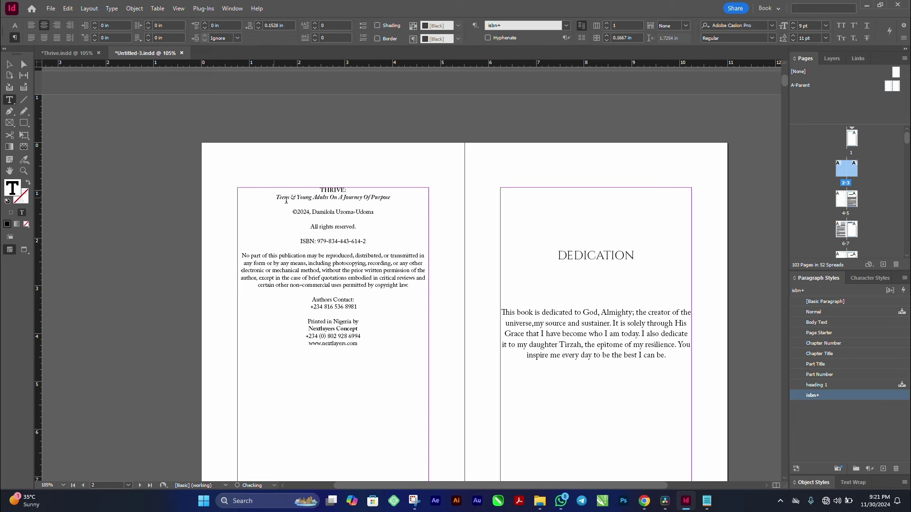
drag(268, 256, 406, 284)
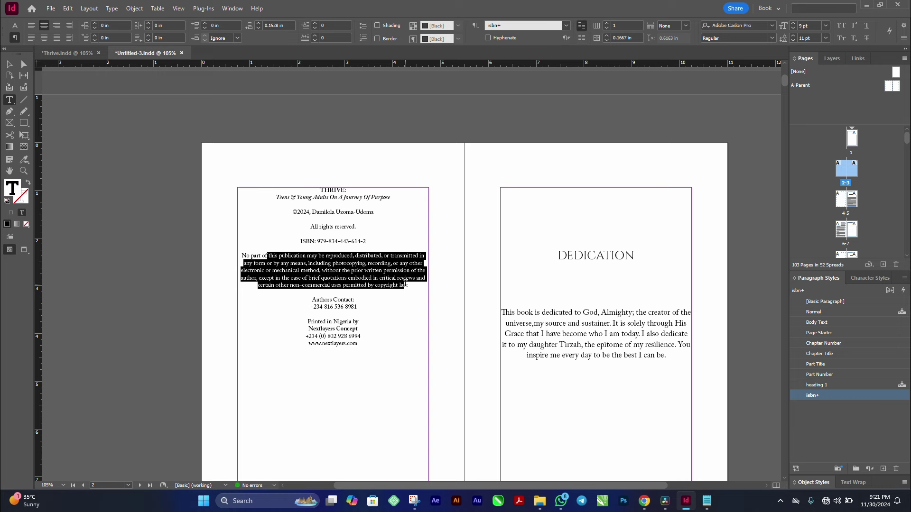
click(317, 257)
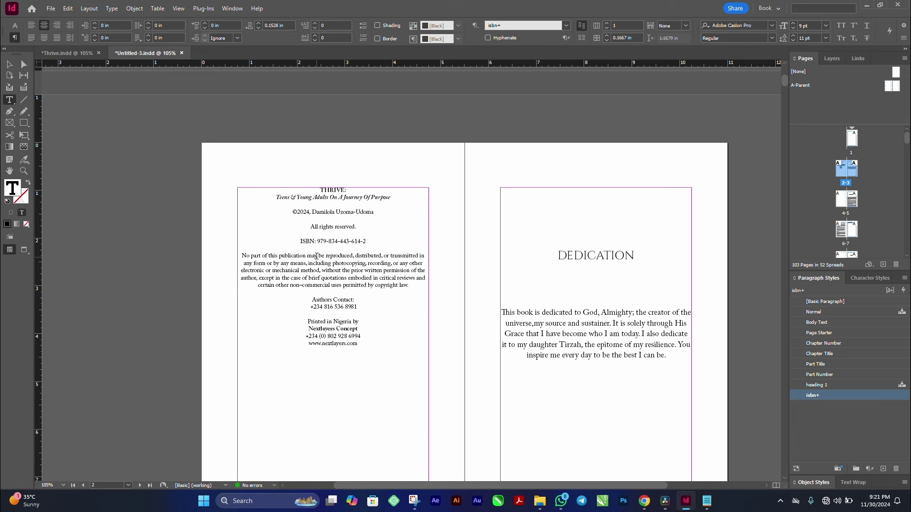
drag(588, 313, 605, 354)
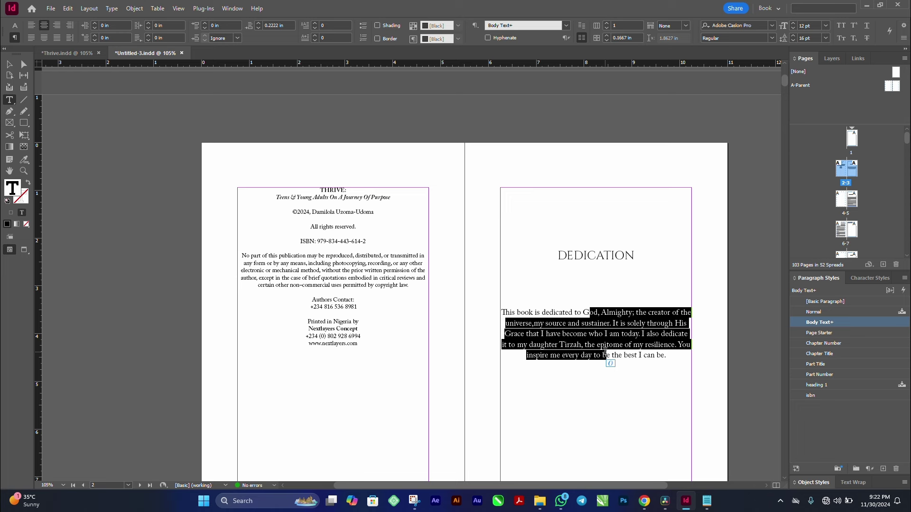
click(405, 252)
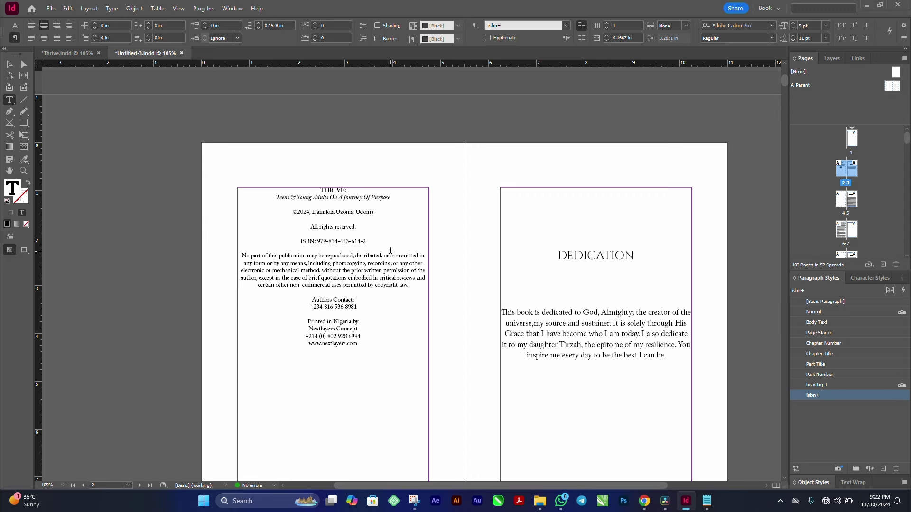
scroll(462, 205, down, 2)
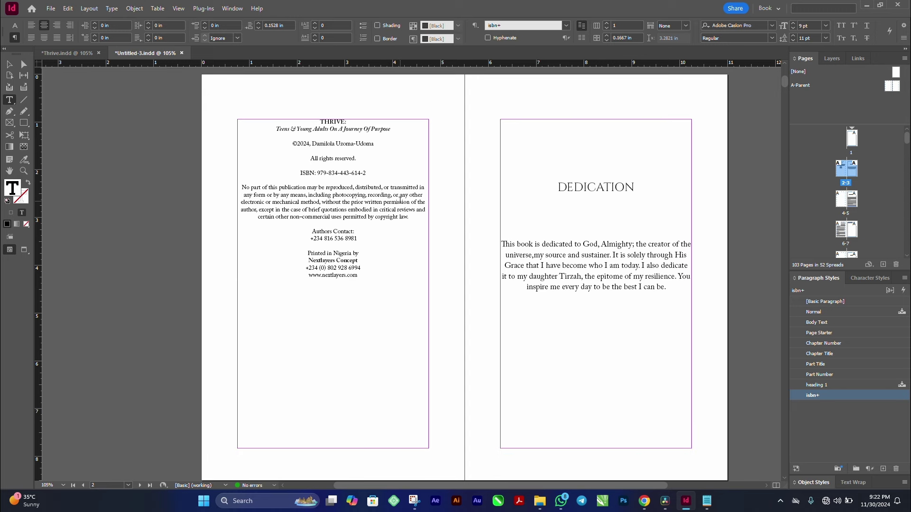
- Try centering the copyright text vertically in its page 2 frame, settling on Bottom vertical justification
click(9, 64)
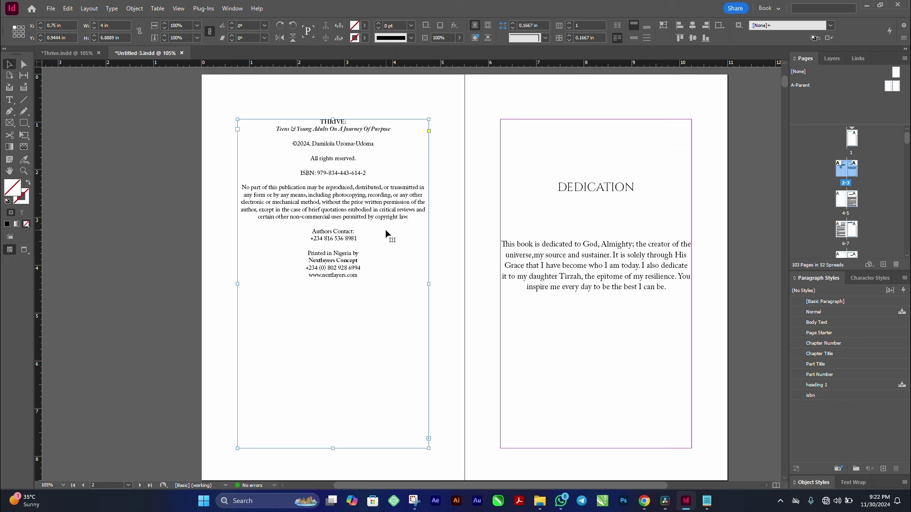
click(446, 178)
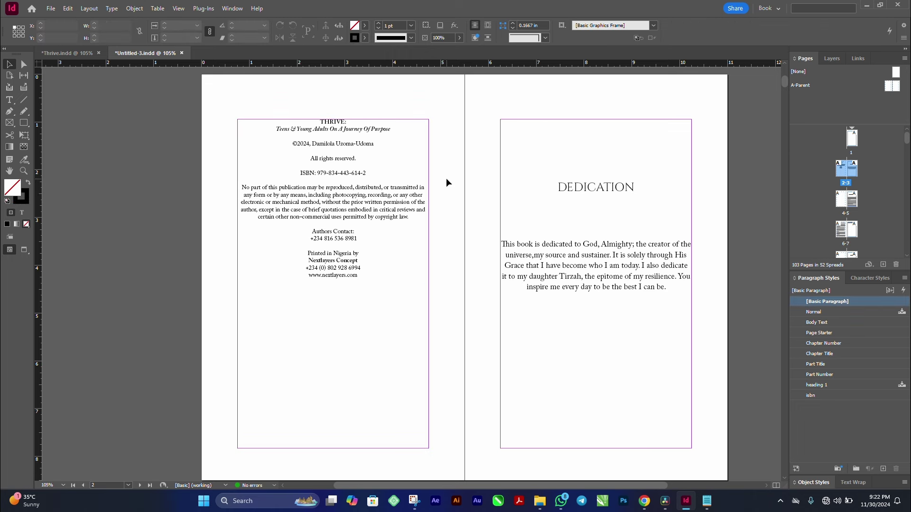
click(388, 152)
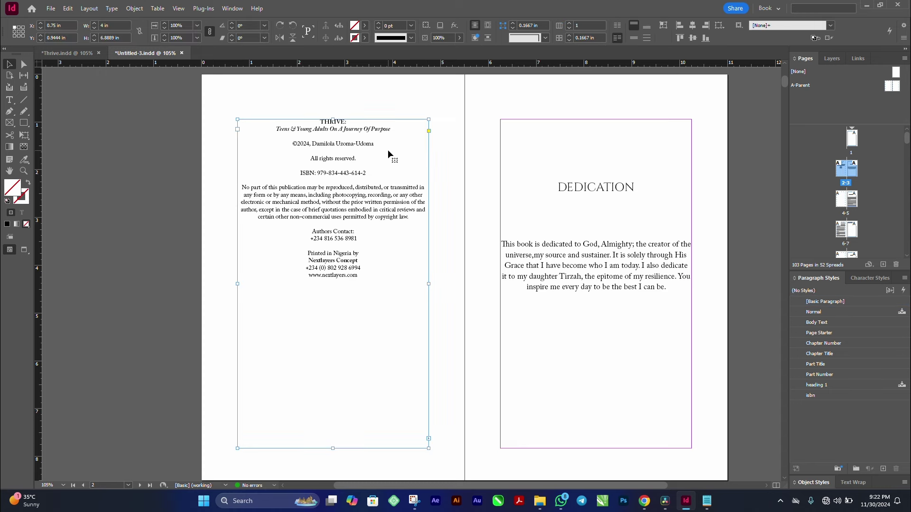
key(ctrl+b)
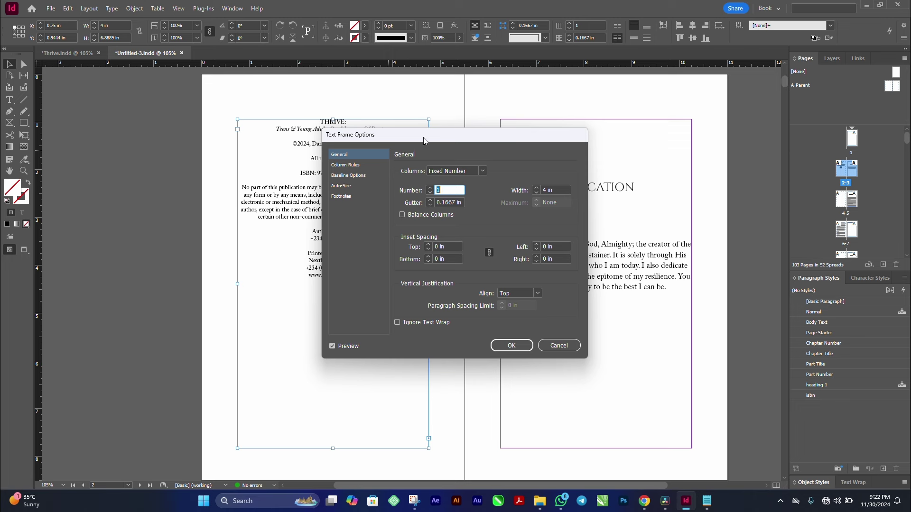
drag(424, 140, 597, 143)
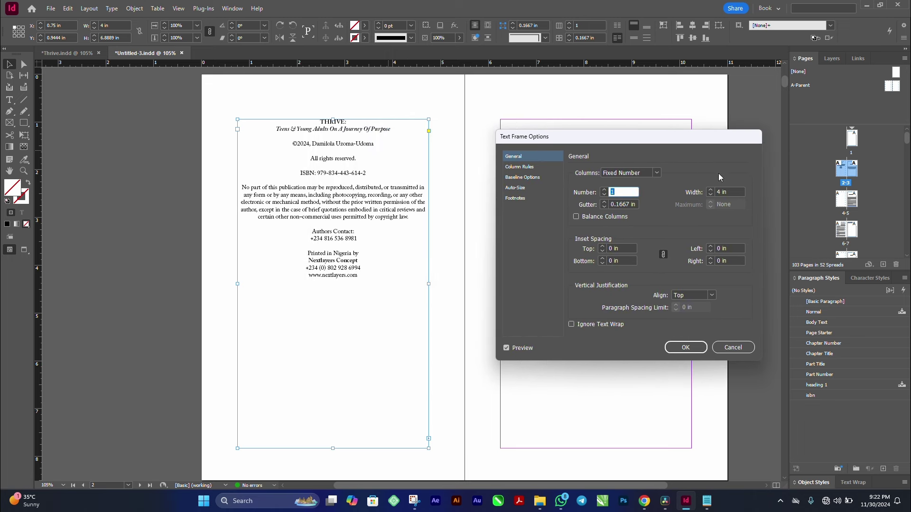
click(709, 298)
click(703, 316)
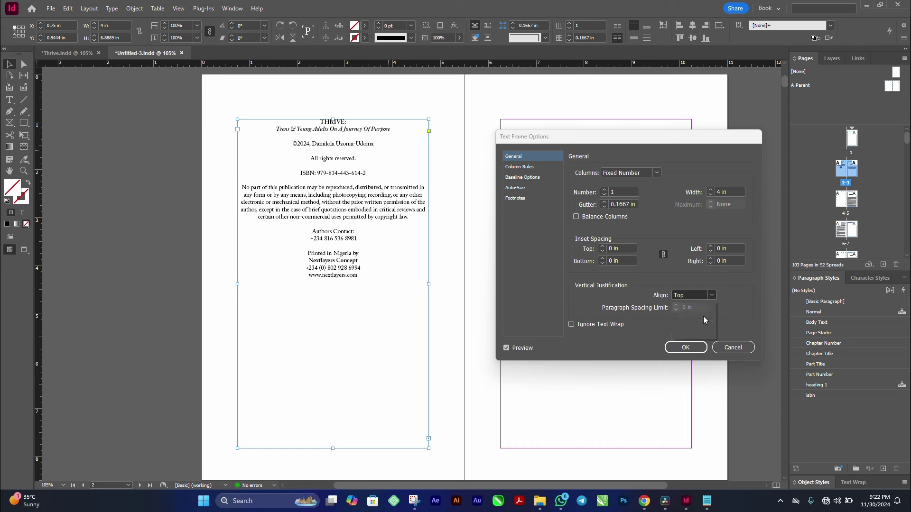
click(706, 296)
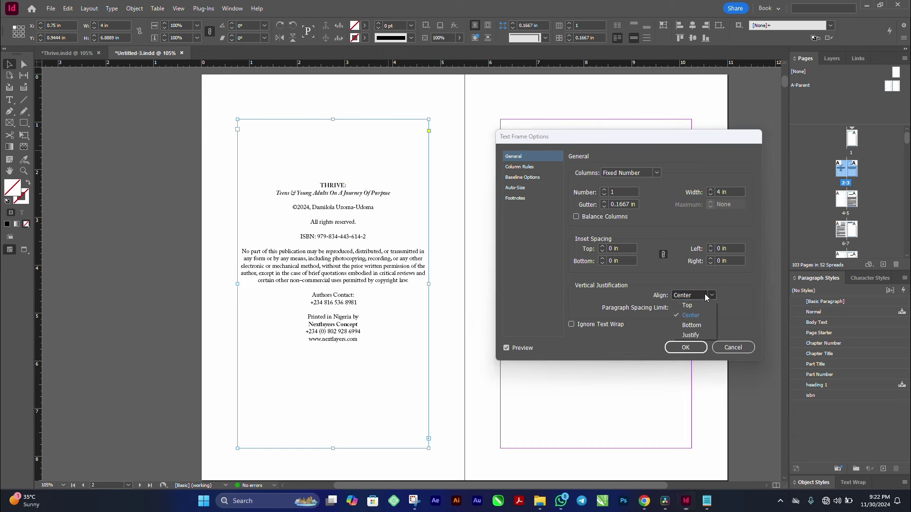
click(701, 326)
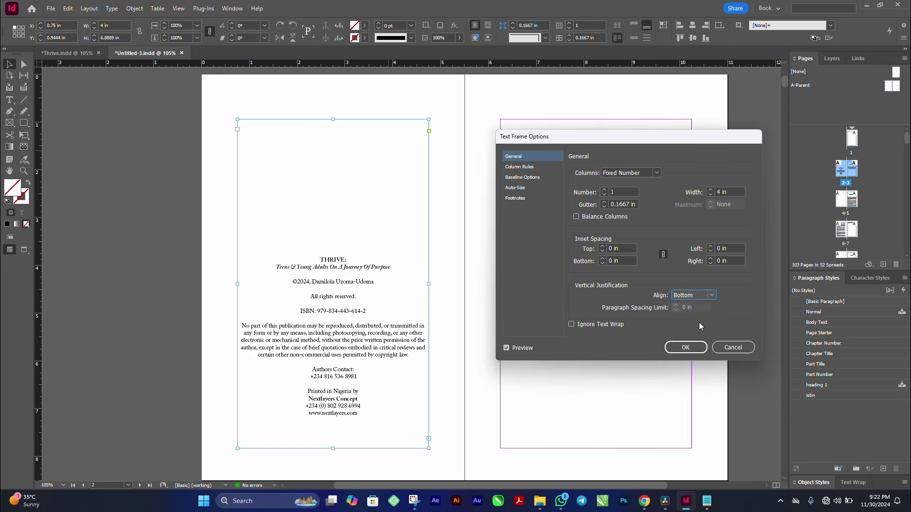
click(693, 346)
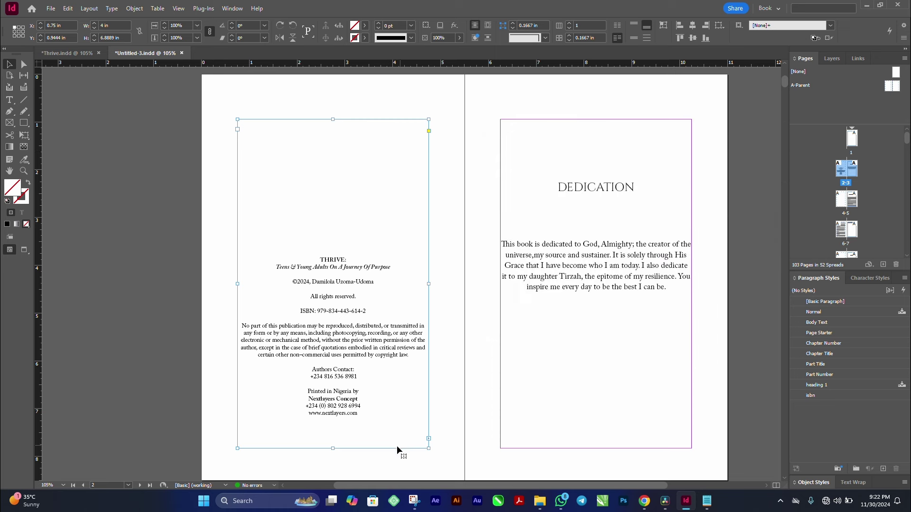
- Apply the isbn style to the empty paragraph below the website line and delete the blank space there
double_click(370, 438)
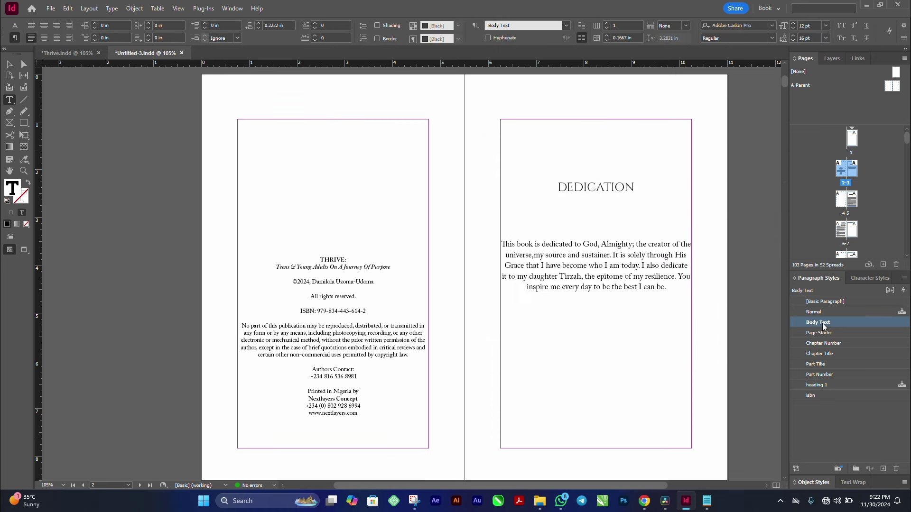
click(813, 395)
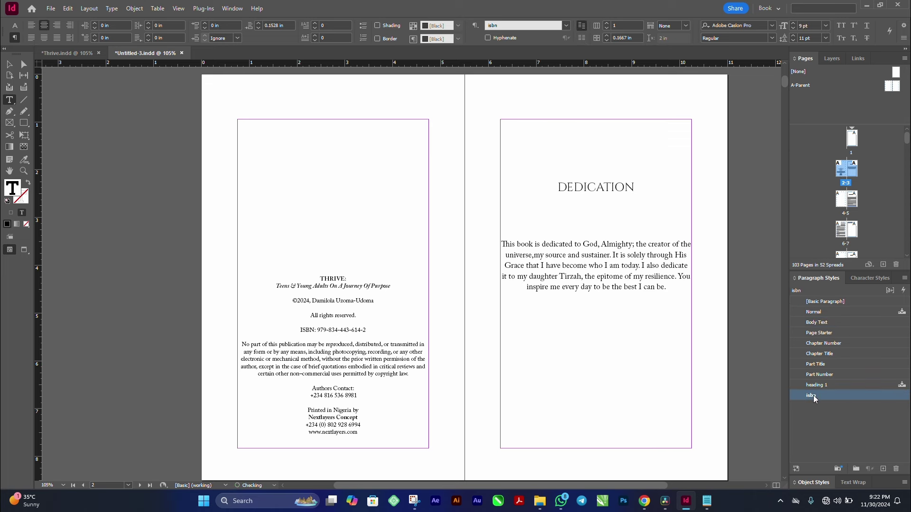
key(BackSpace)
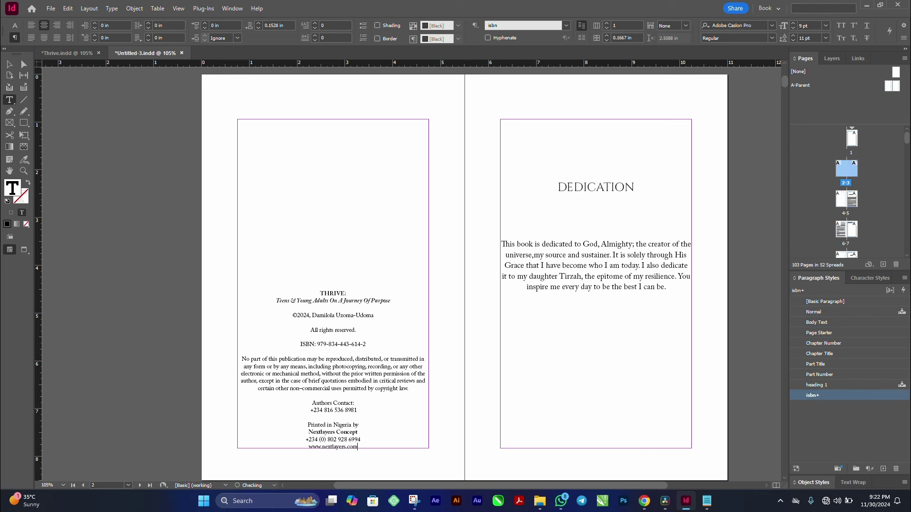
- Left-align the copyright text on page 2, from the THRIVE title to the website line
click(324, 291)
key(ctrl+shift+End)
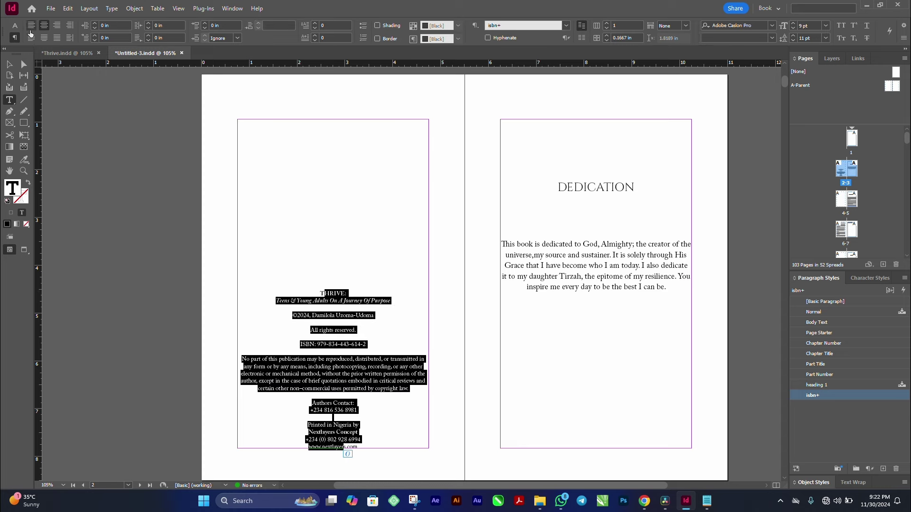
click(31, 25)
click(9, 67)
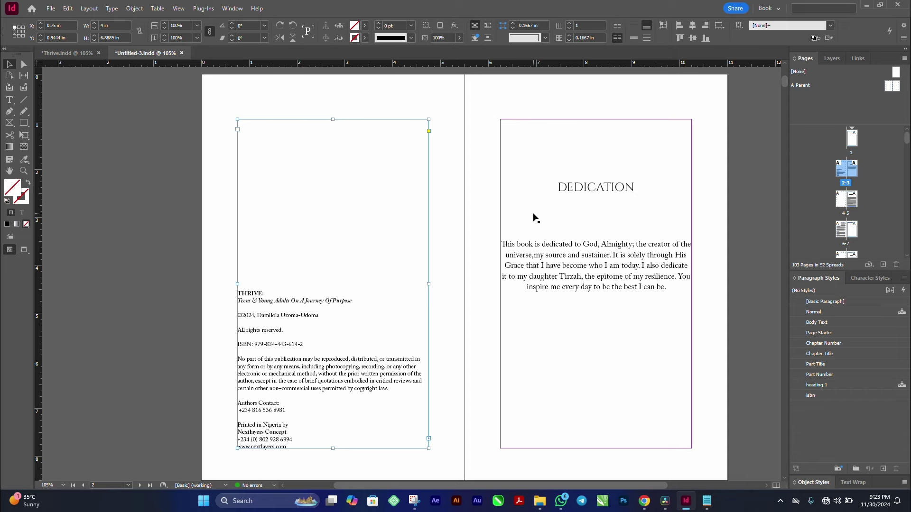
- Review the layout of the pages following the copyright page, from the foreword through Part One to Chapter One
scroll(525, 252, down, 10)
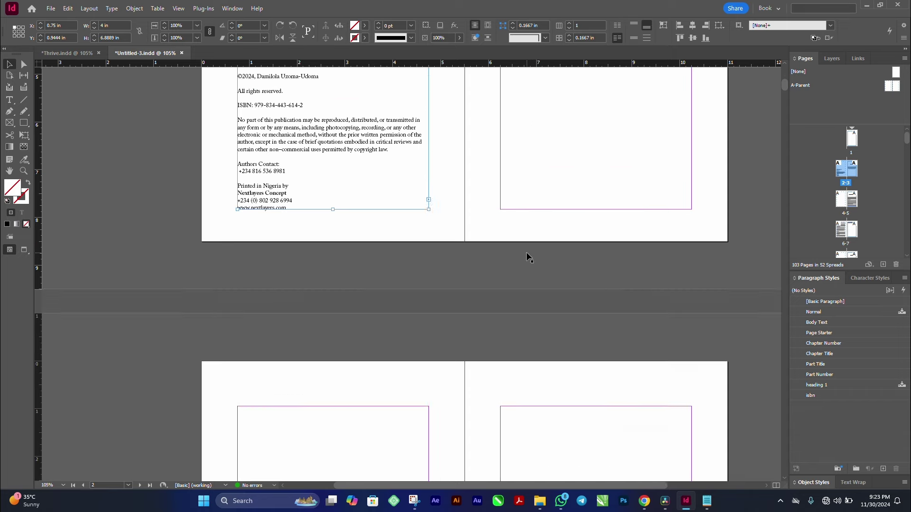
scroll(526, 253, down, 20)
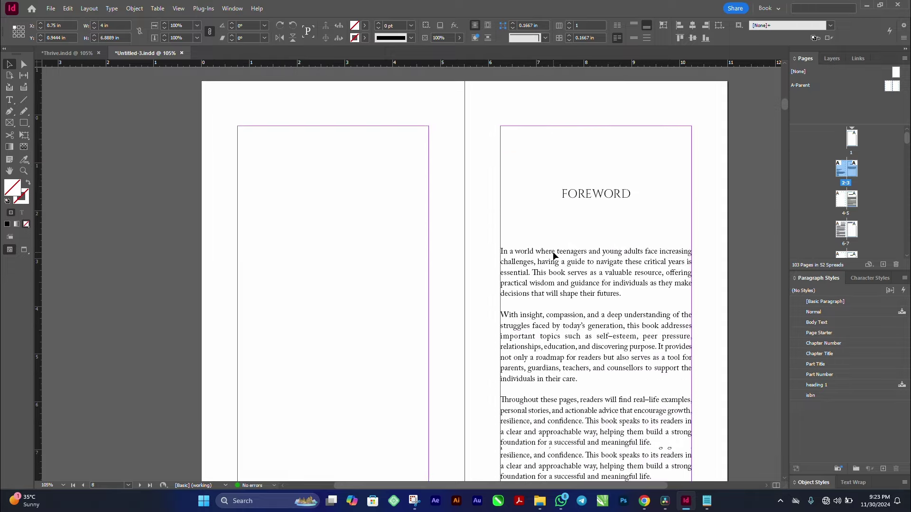
scroll(553, 253, down, 12)
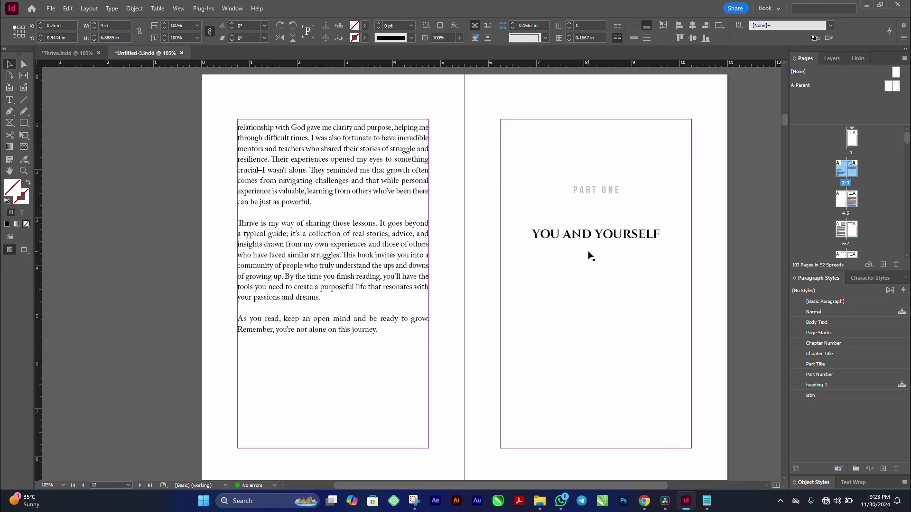
scroll(591, 256, down, 10)
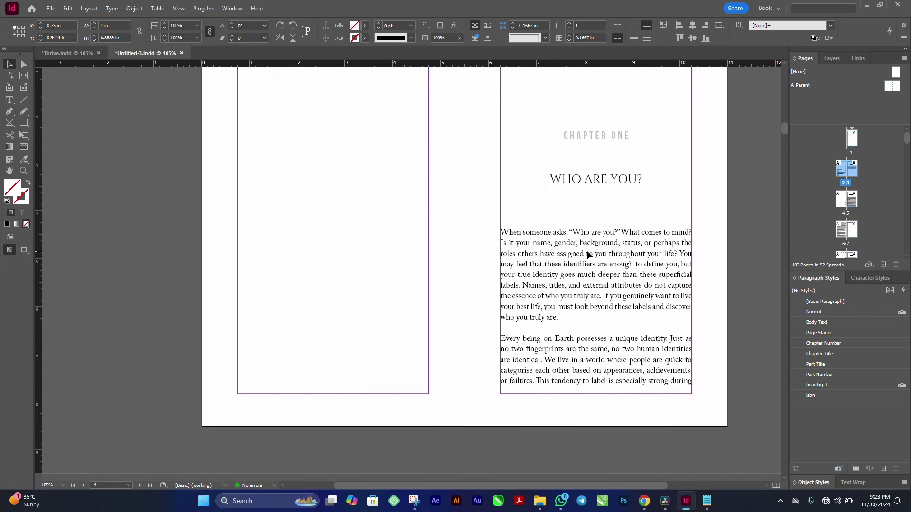
scroll(601, 260, up, 2)
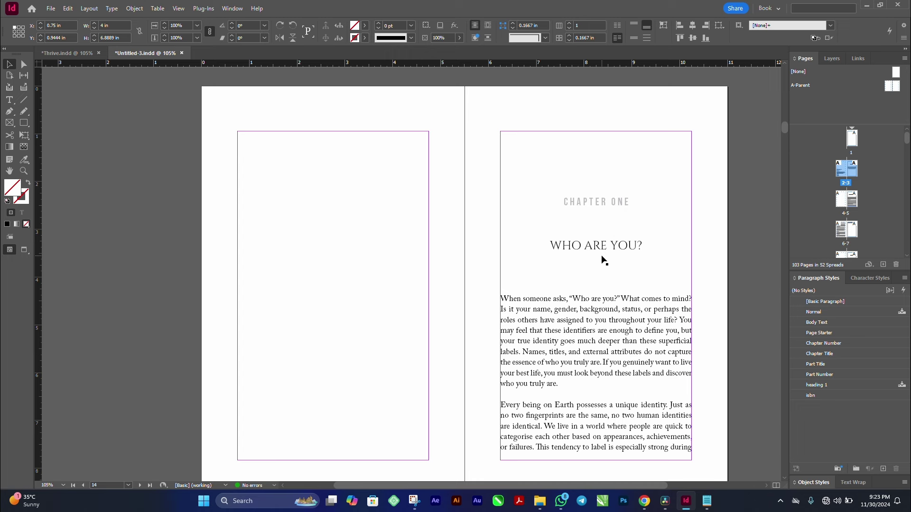
double_click(558, 328)
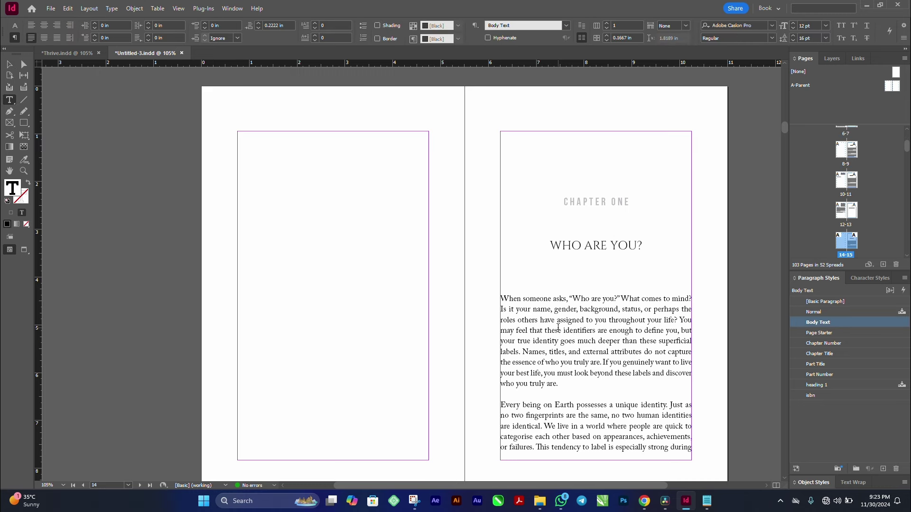
click(15, 69)
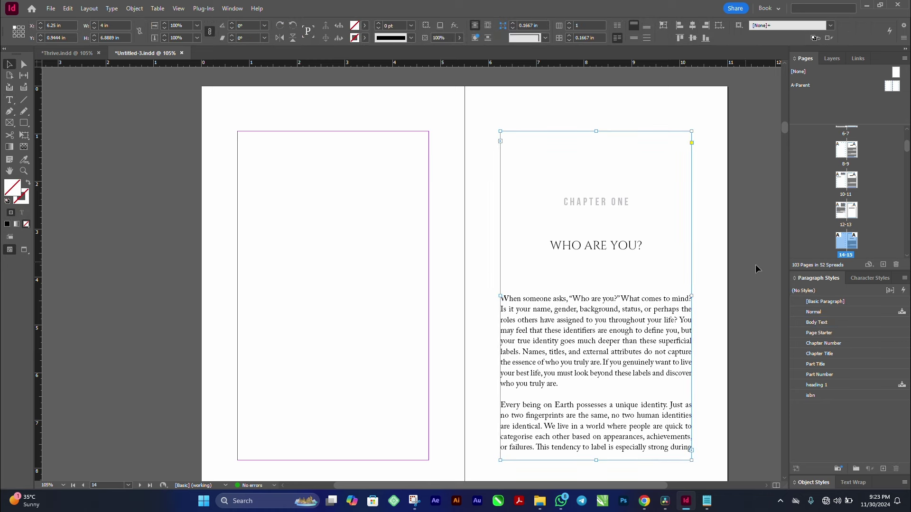
click(768, 269)
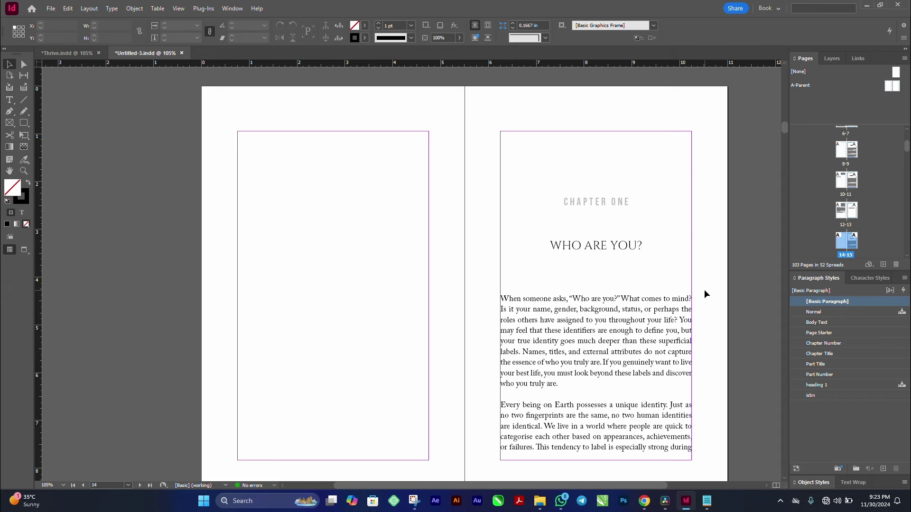
- Switch to the Thrive document and examine the drop cap and small-caps opening words of the Acknowledgement's first paragraph
click(75, 53)
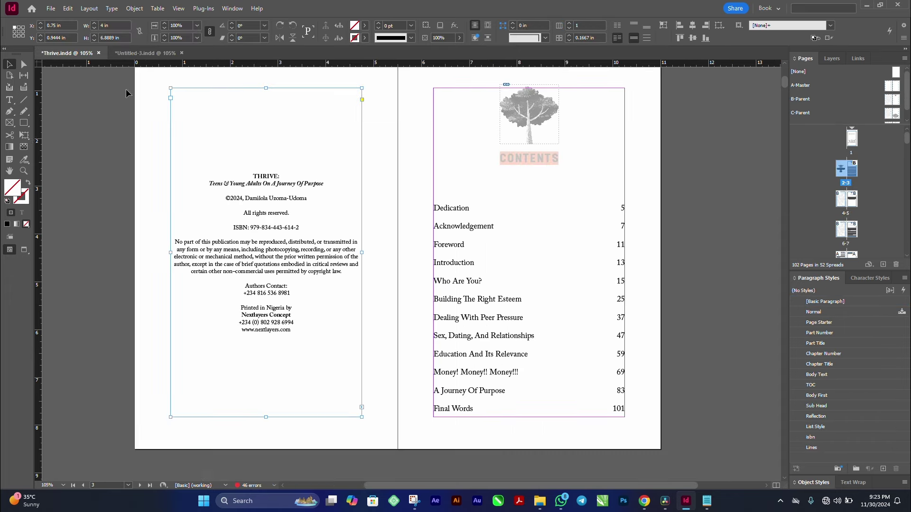
scroll(522, 271, down, 20)
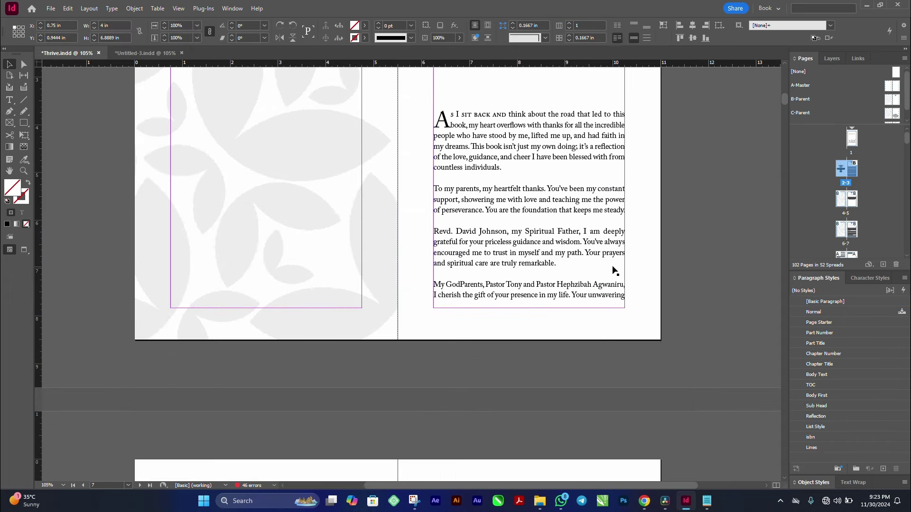
drag(401, 93, 589, 172)
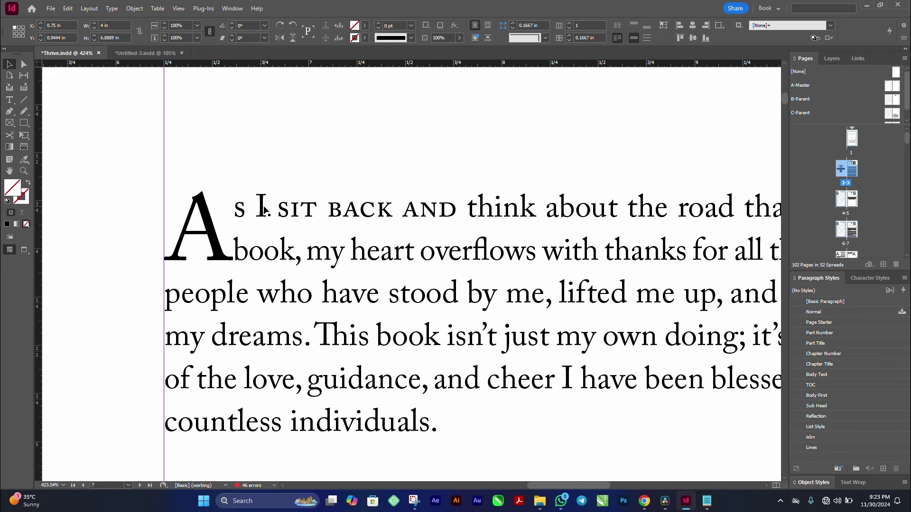
double_click(460, 215)
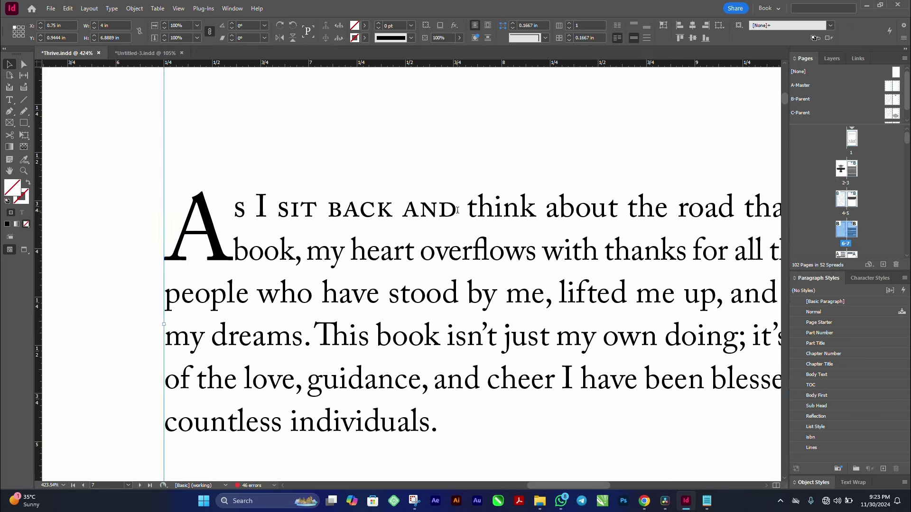
key(BackSpace)
shift+click(268, 208)
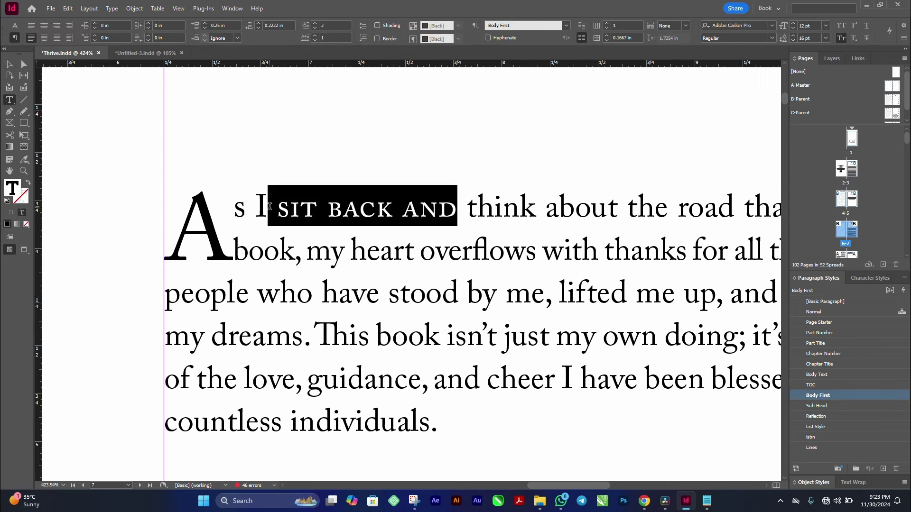
click(503, 211)
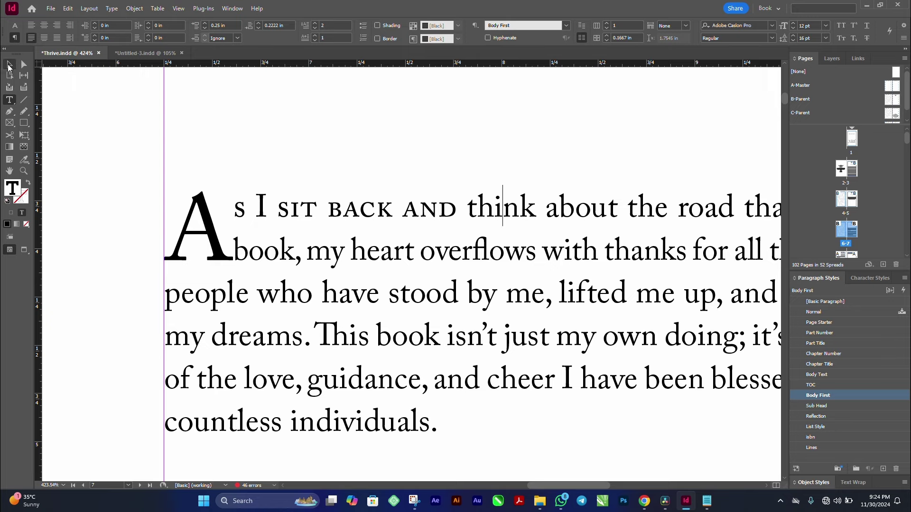
click(10, 66)
key(ctrl+0)
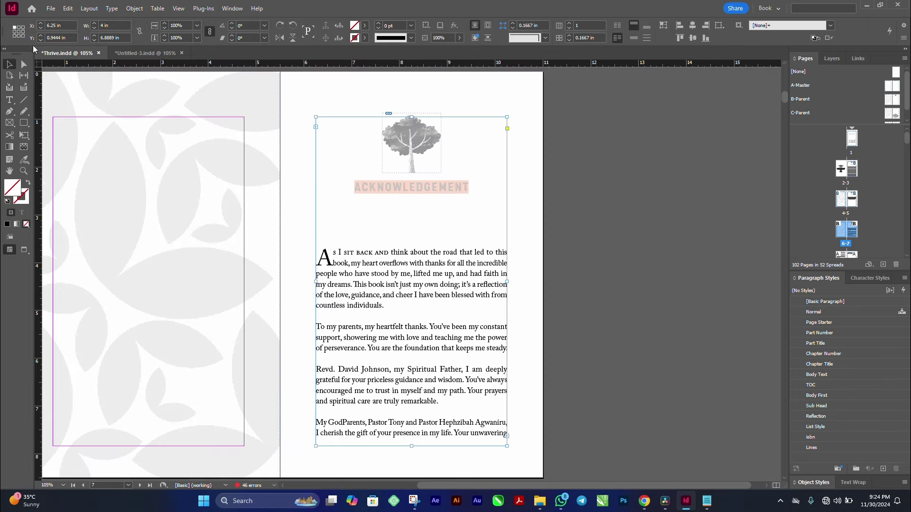
- Return to the Untitled-3 document and save it
click(134, 53)
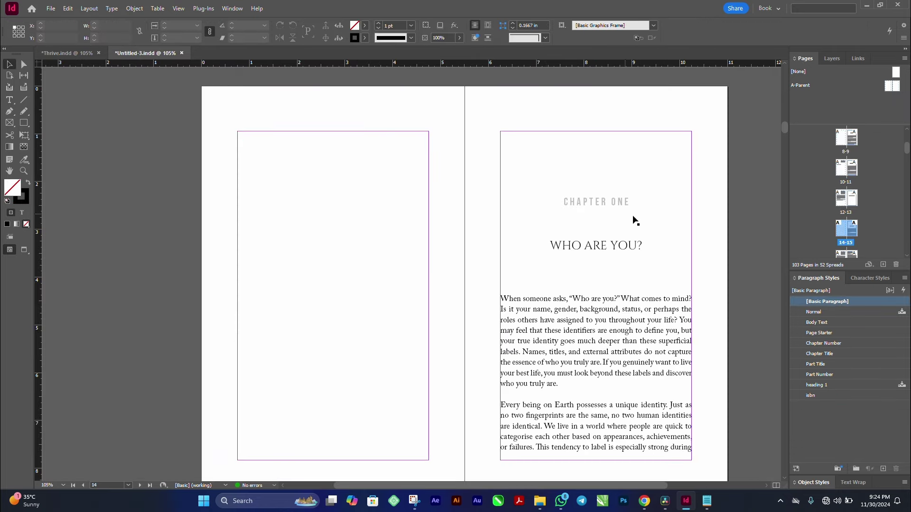
key(ctrl+s)
click(859, 280)
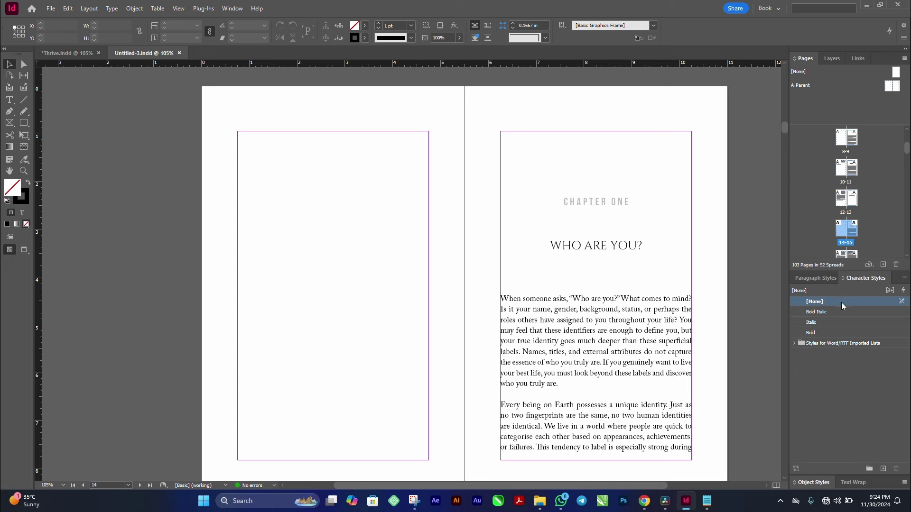
click(812, 281)
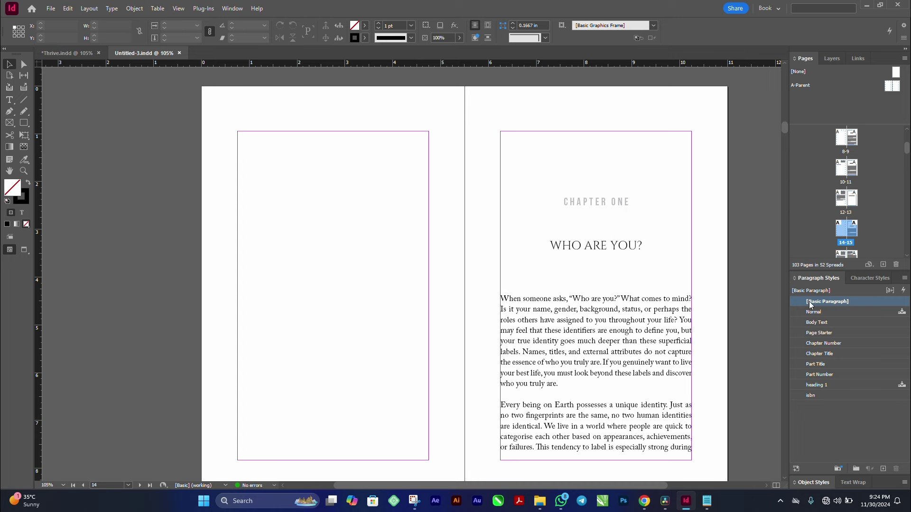
- Create a new character style and try to set its case to Small Caps
click(856, 277)
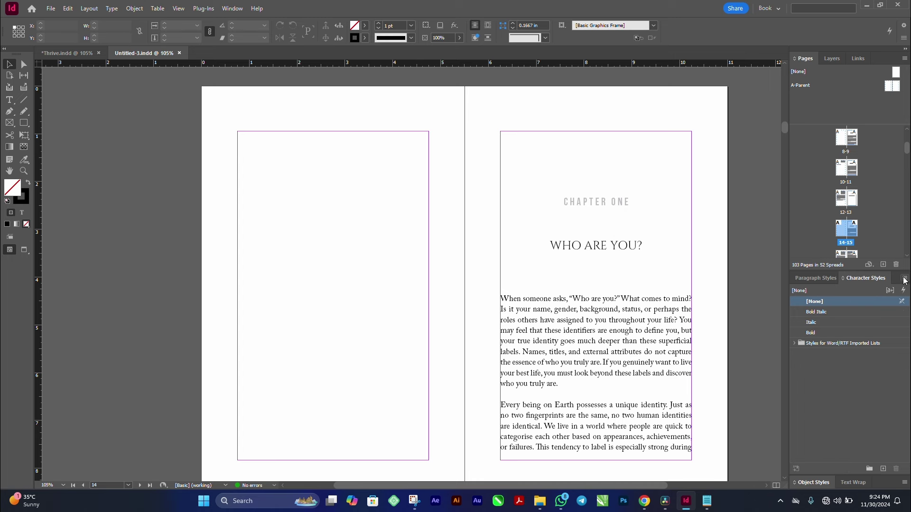
click(904, 281)
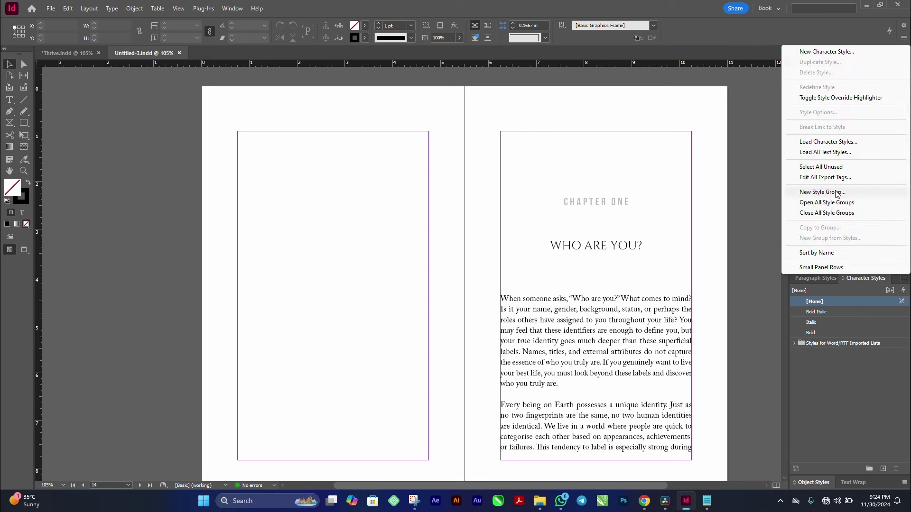
click(843, 54)
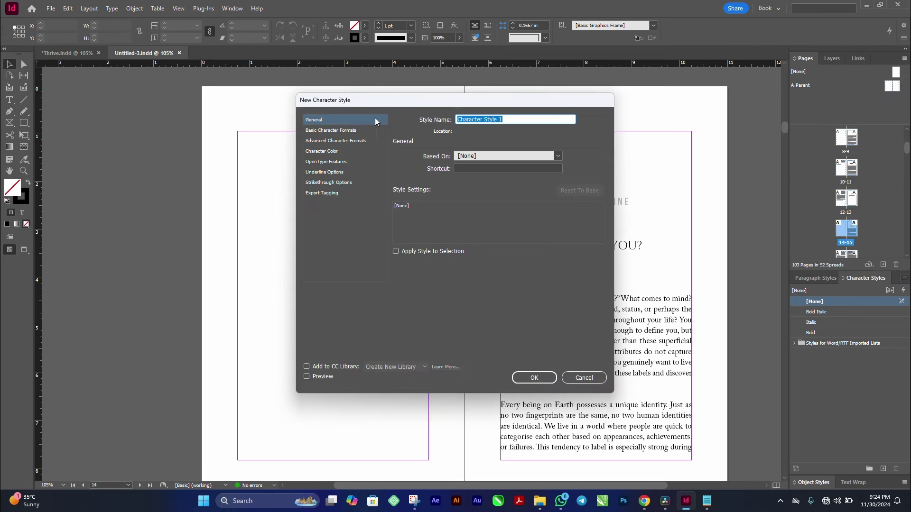
click(336, 132)
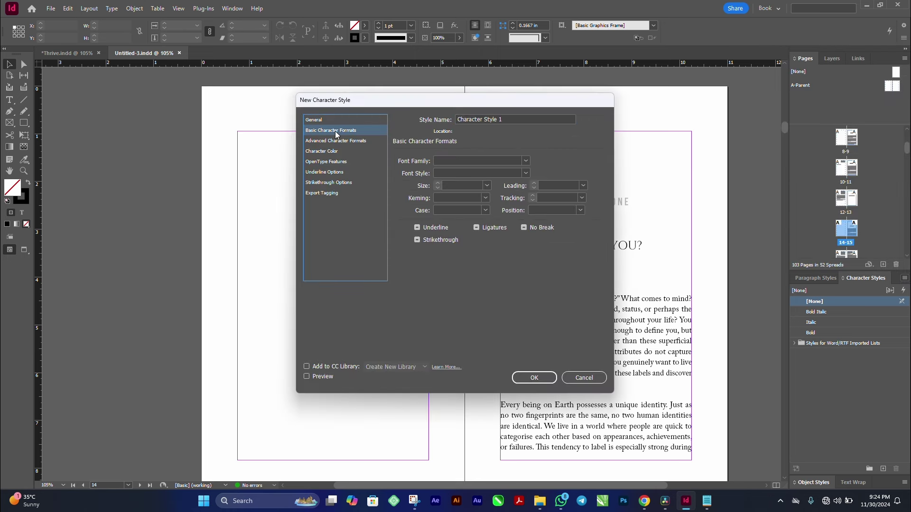
click(486, 211)
click(470, 230)
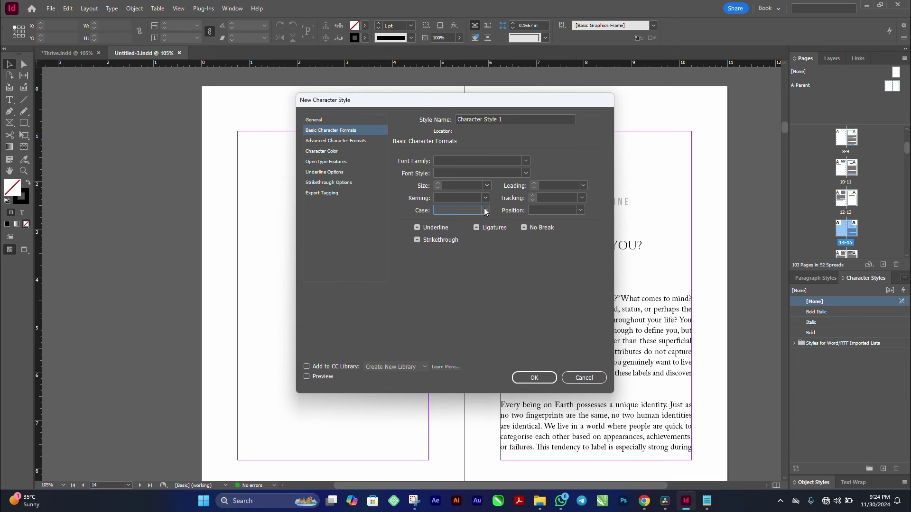
click(486, 211)
click(469, 228)
click(526, 377)
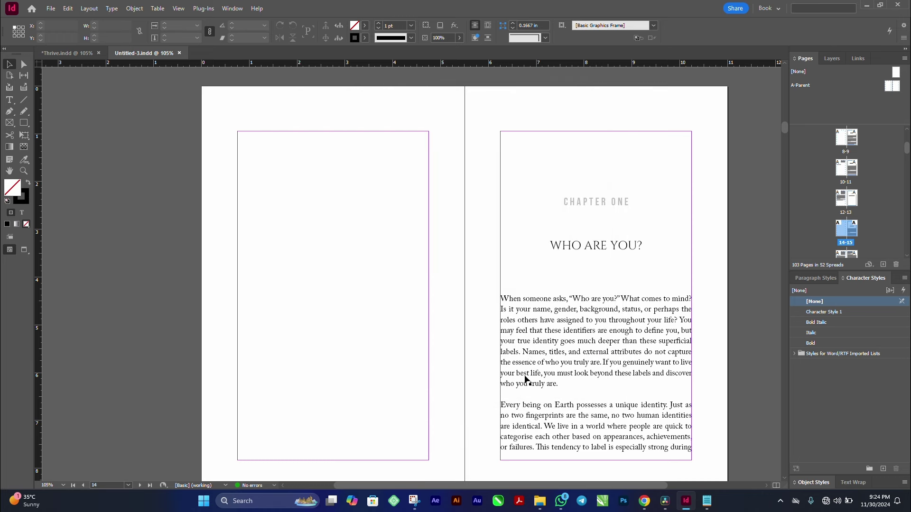
- Rename the new character style to small caps and set its case to Small Caps
right_click(829, 312)
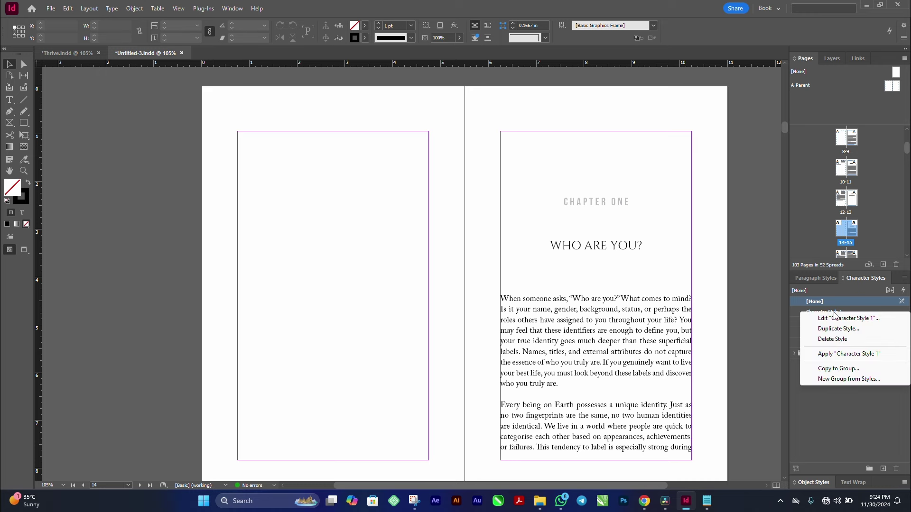
click(835, 317)
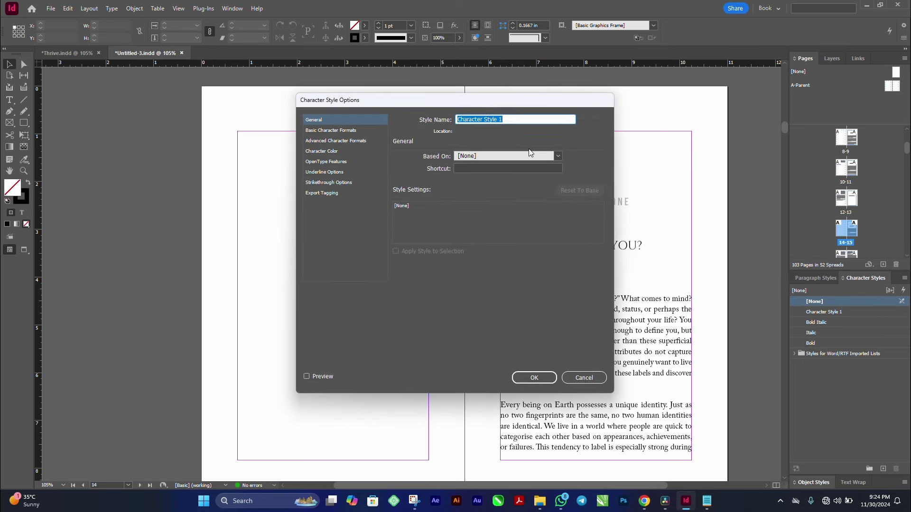
text(small caps)
click(341, 130)
click(478, 211)
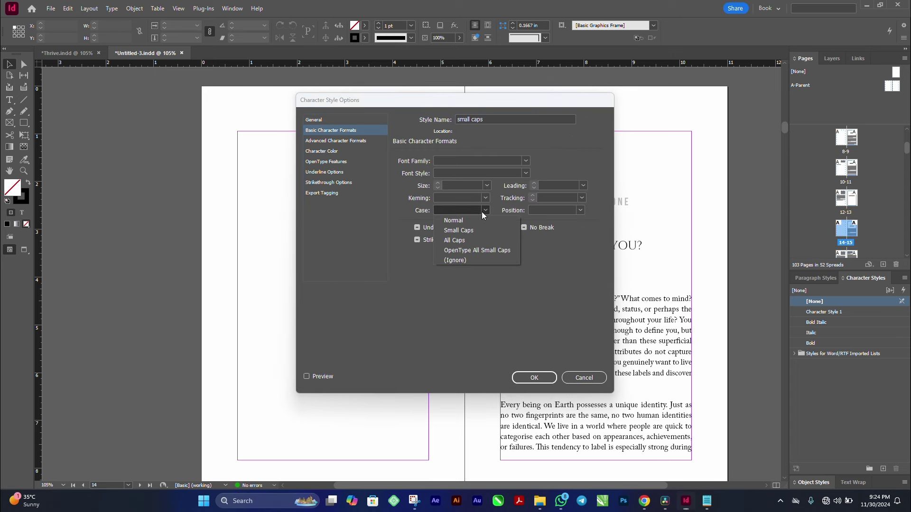
click(469, 233)
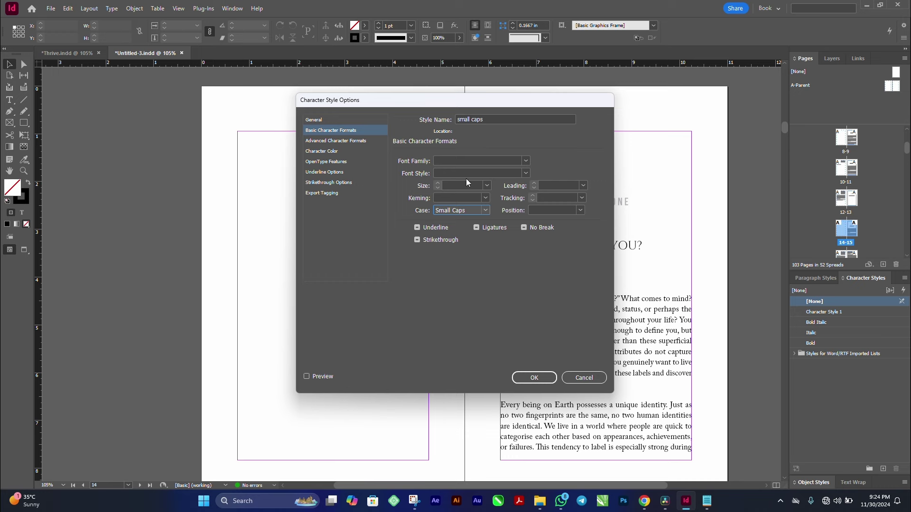
click(535, 377)
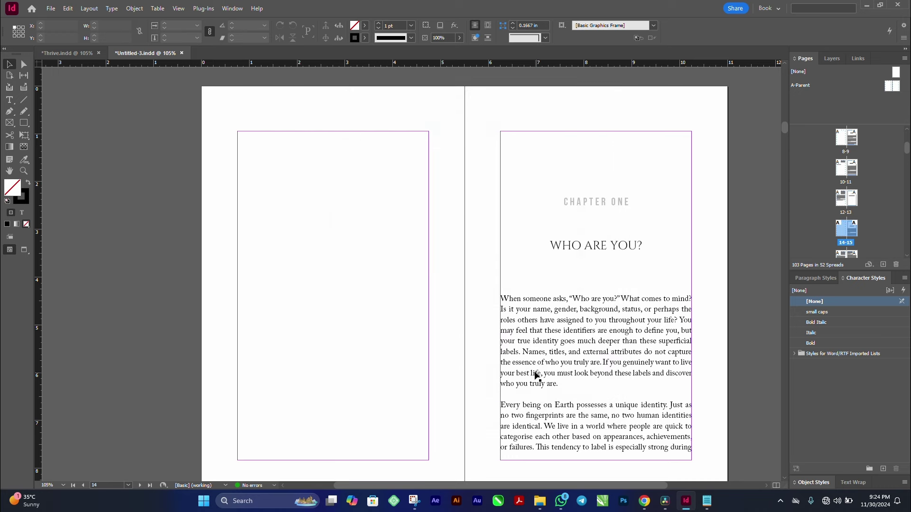
- Start a new paragraph style named Body First, based on Body Text, from the opening paragraph of Chapter One
click(809, 280)
double_click(541, 309)
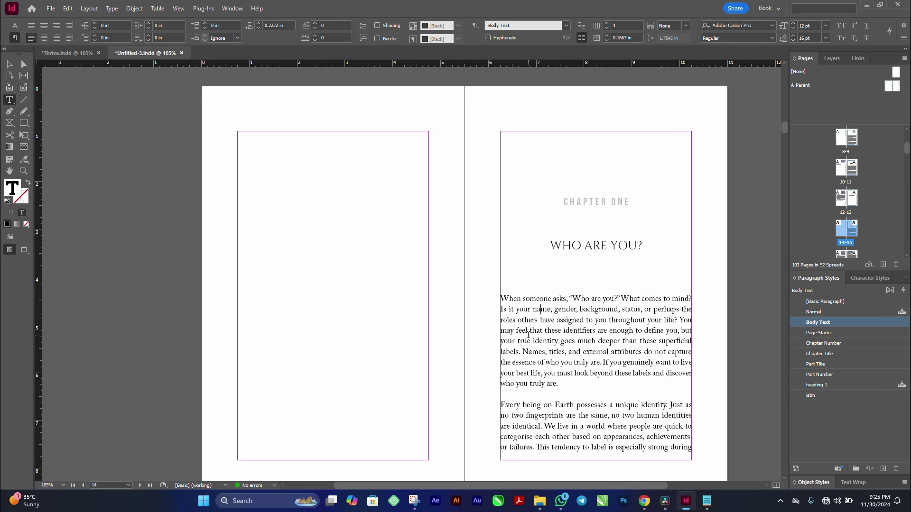
click(527, 310)
click(905, 279)
click(752, 220)
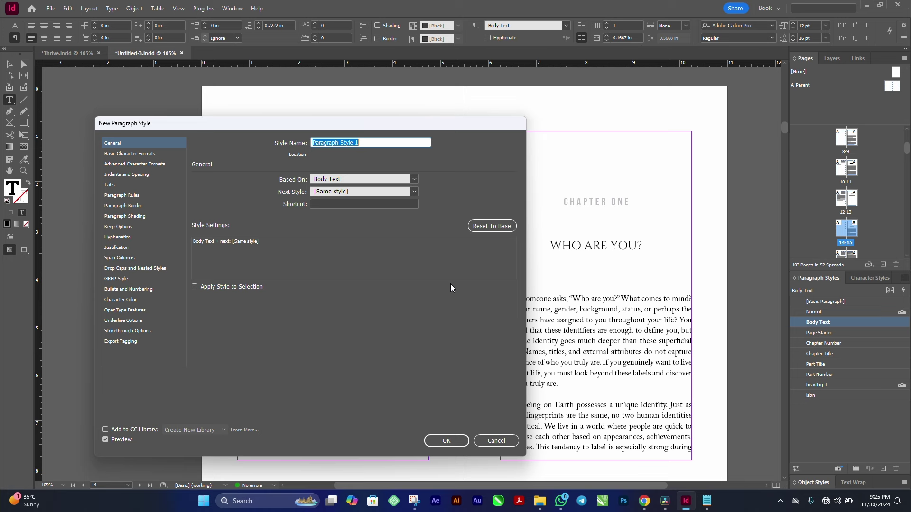
text(Body Firsty)
- Give the Body First style a drop cap of 2 lines and 1 character, and create the style
click(136, 269)
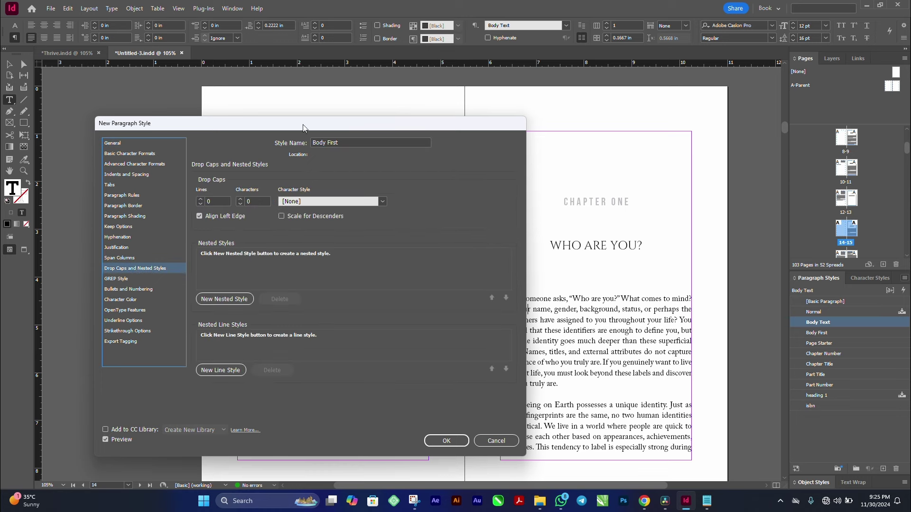
drag(329, 123, 289, 120)
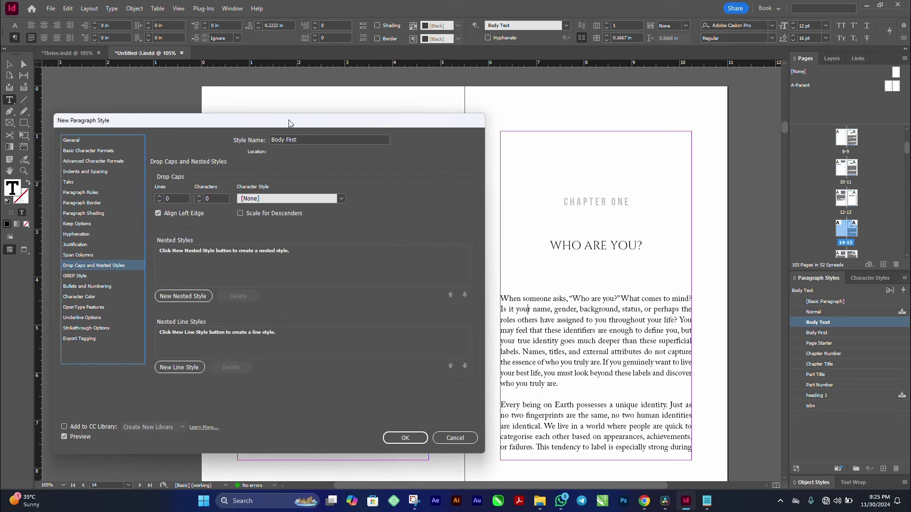
click(161, 196)
click(160, 196)
click(406, 438)
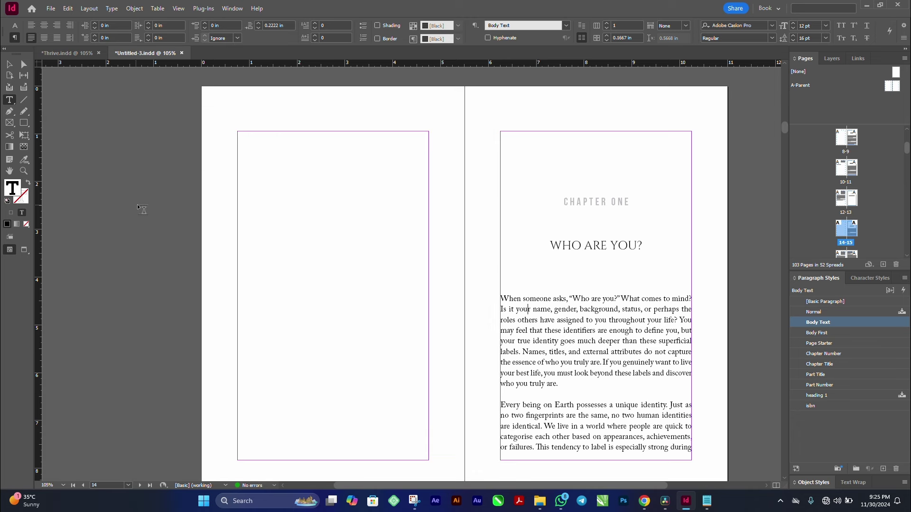
- Apply the Body First style to the opening paragraph of Chapter One and save the document
click(827, 333)
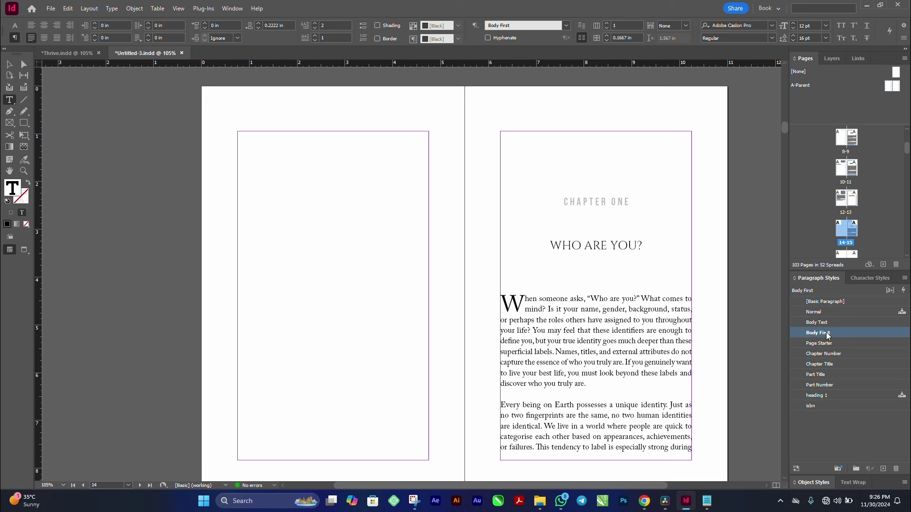
key(ctrl+s)
click(9, 64)
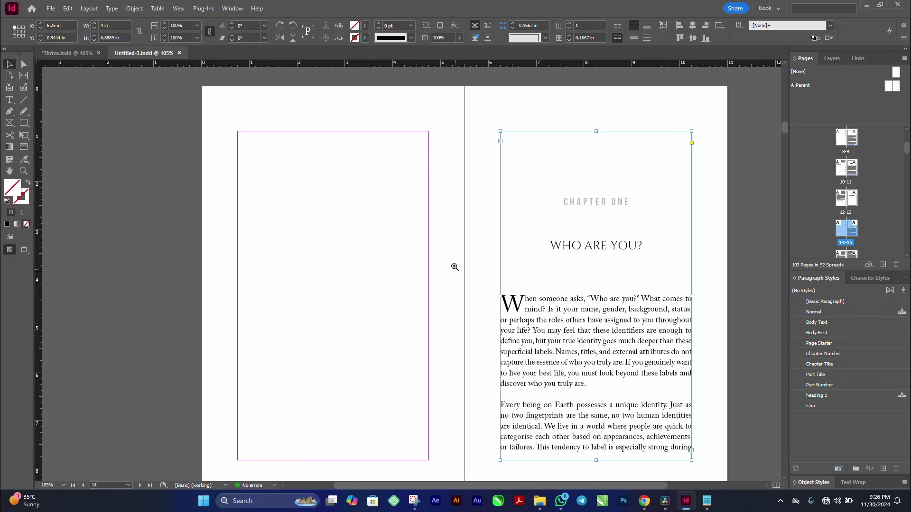
- Open the Body First paragraph style's drop cap and nested style settings for editing
drag(455, 267, 709, 397)
scroll(579, 251, left, 5)
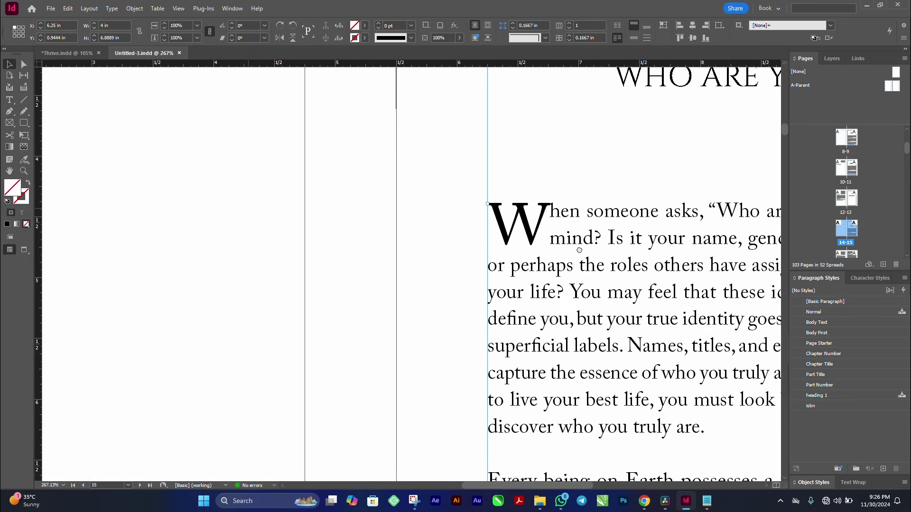
scroll(580, 250, down, 1)
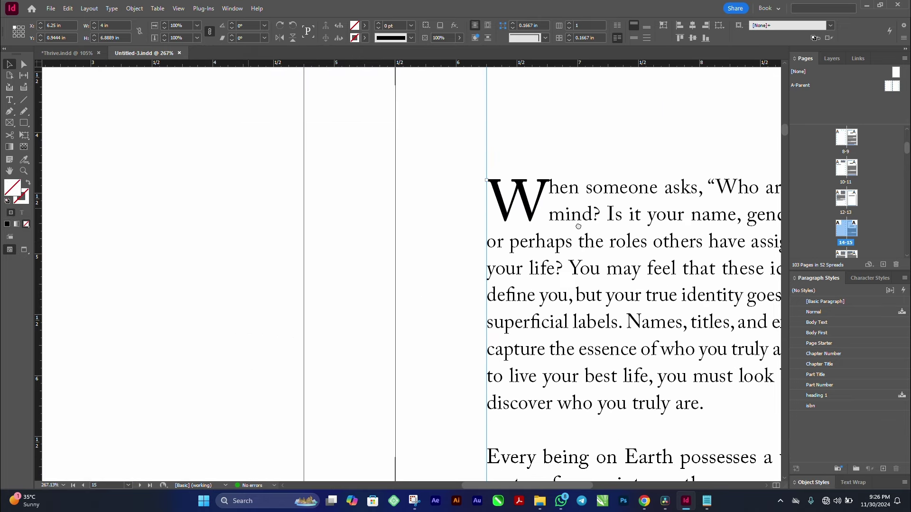
right_click(831, 337)
click(839, 343)
mouse_move(332, 119)
mouse_down()
mouse_move(315, 118)
mouse_move(340, 112)
mouse_up()
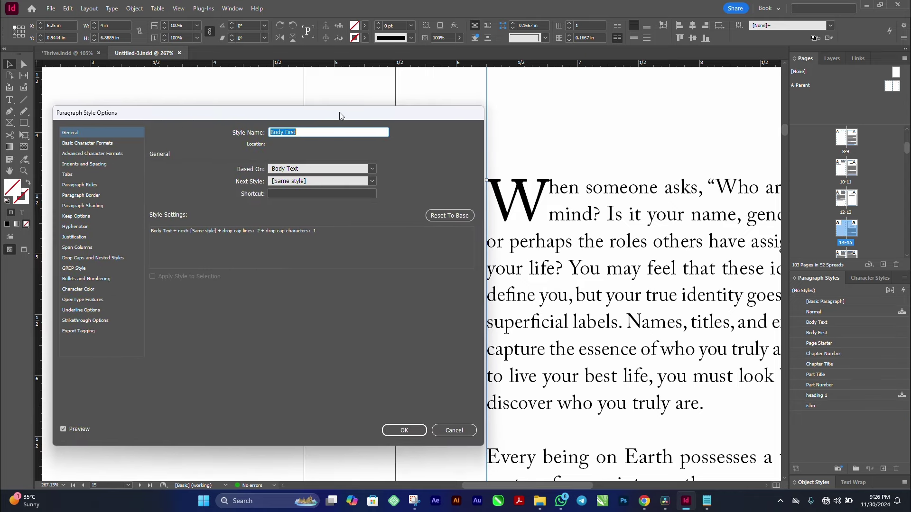
click(92, 258)
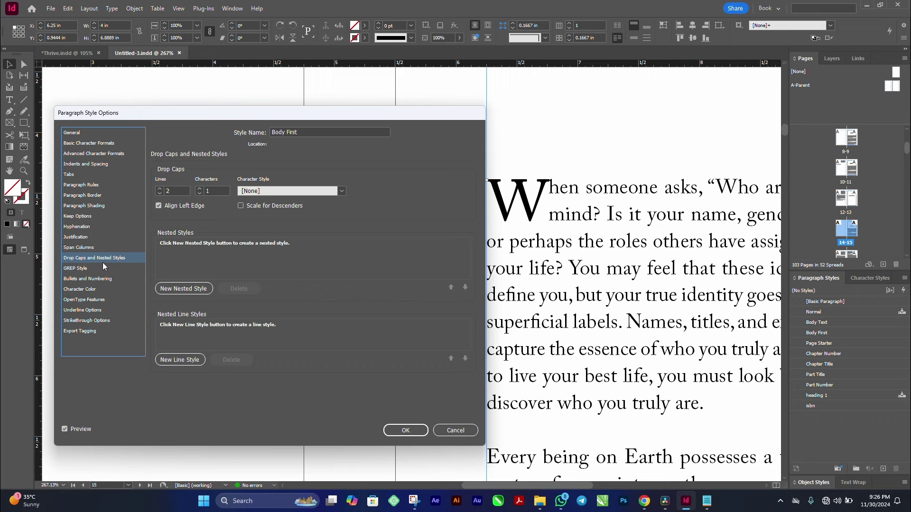
- Try a 3-line drop cap, and a 2-line drop cap covering 4 characters with the small caps character style
click(160, 189)
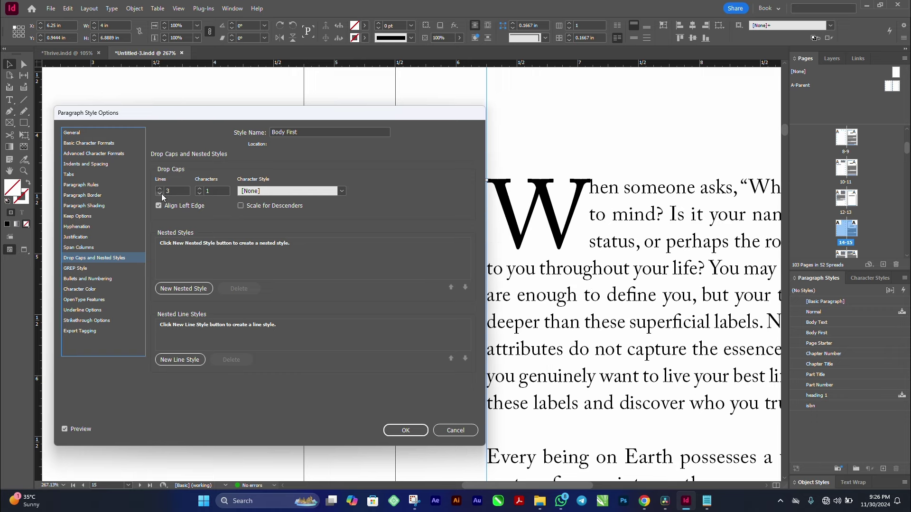
click(160, 193)
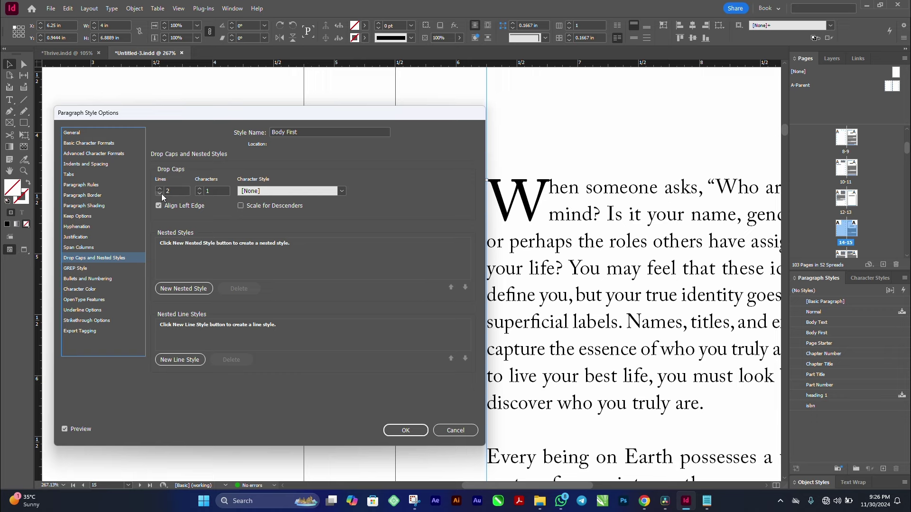
click(200, 189)
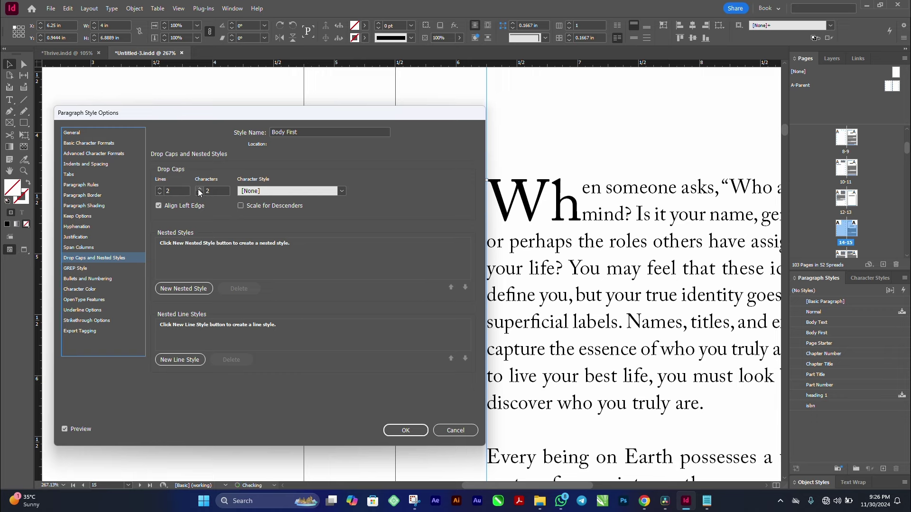
click(199, 189)
click(200, 189)
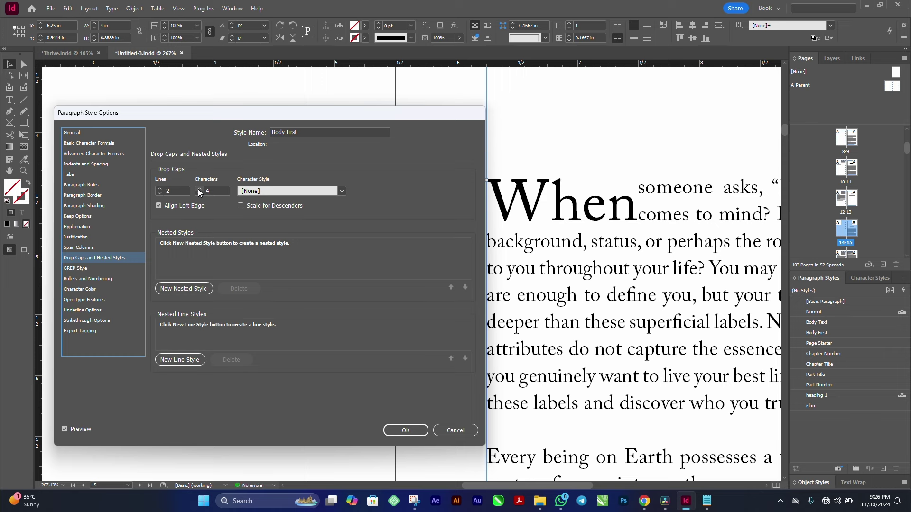
click(335, 190)
click(301, 211)
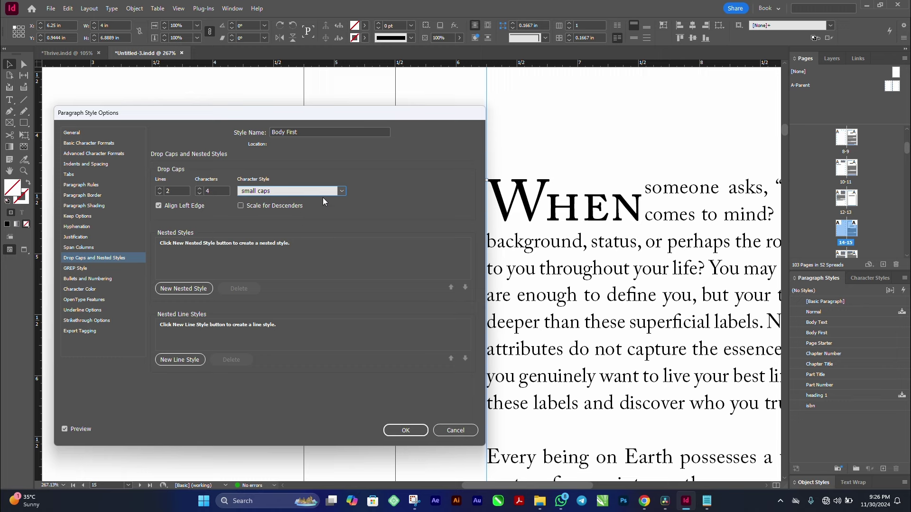
- Restore the drop cap to 1 character with no character style
click(327, 192)
click(294, 199)
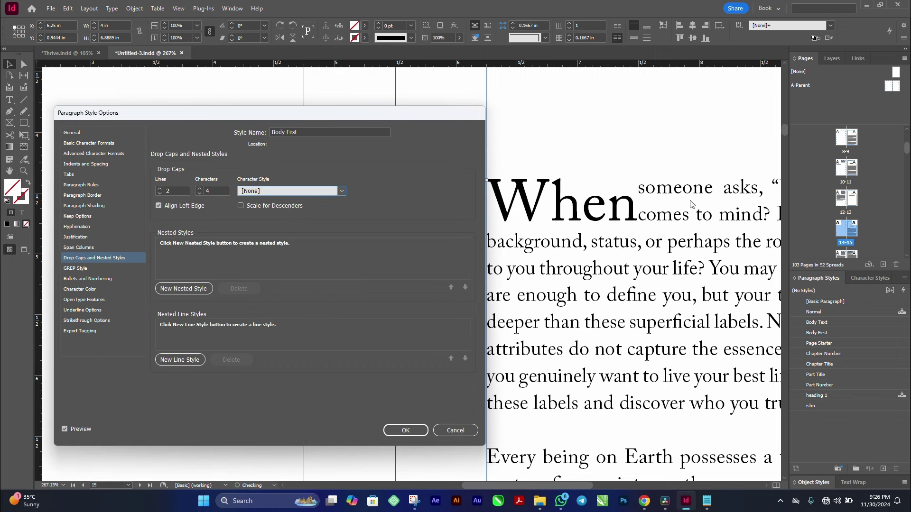
click(201, 195)
click(201, 195)
click(200, 194)
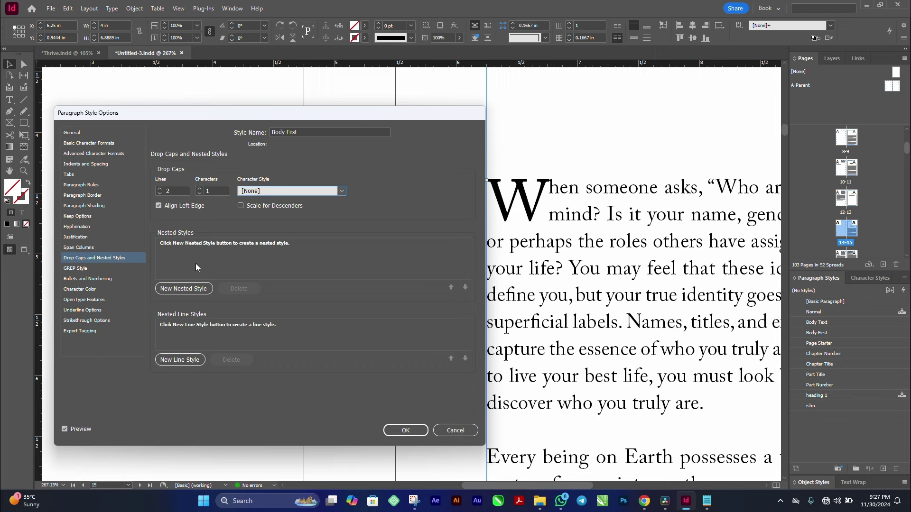
- Add a nested style to Body First that applies small caps through 3 words, and save the style changes
click(185, 289)
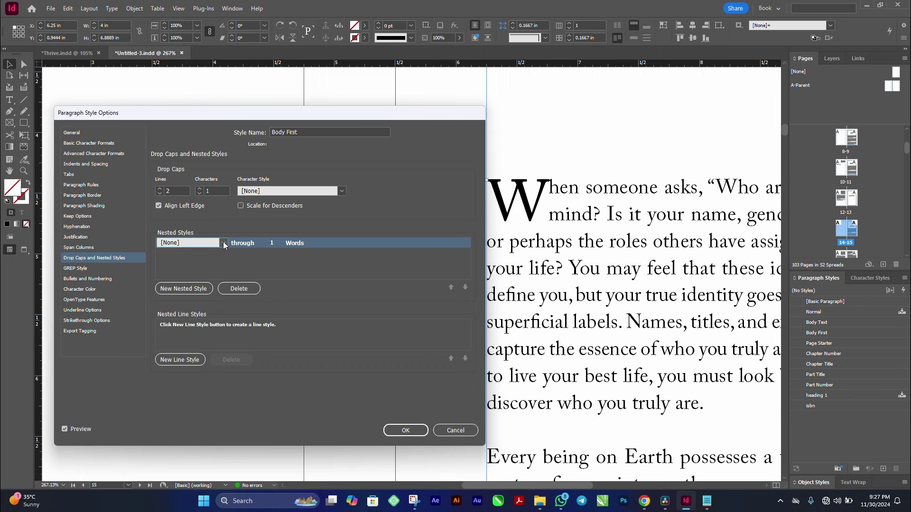
click(223, 244)
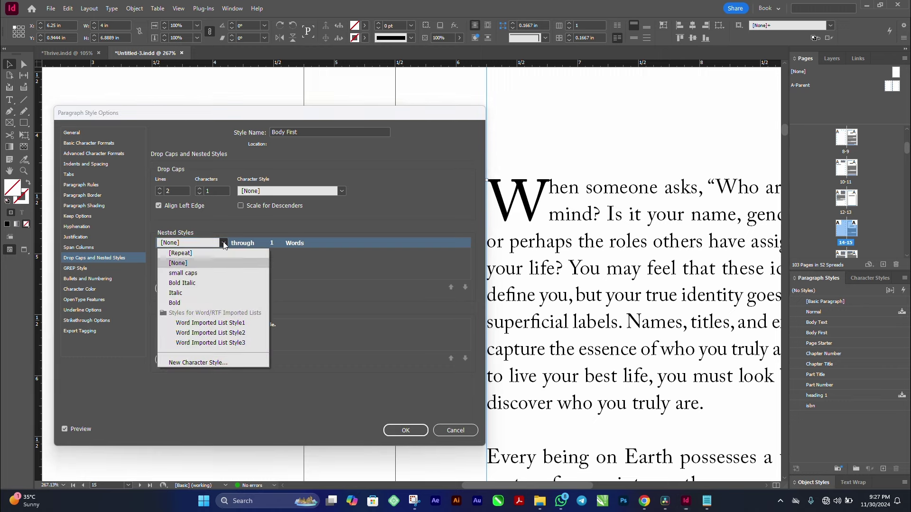
click(192, 274)
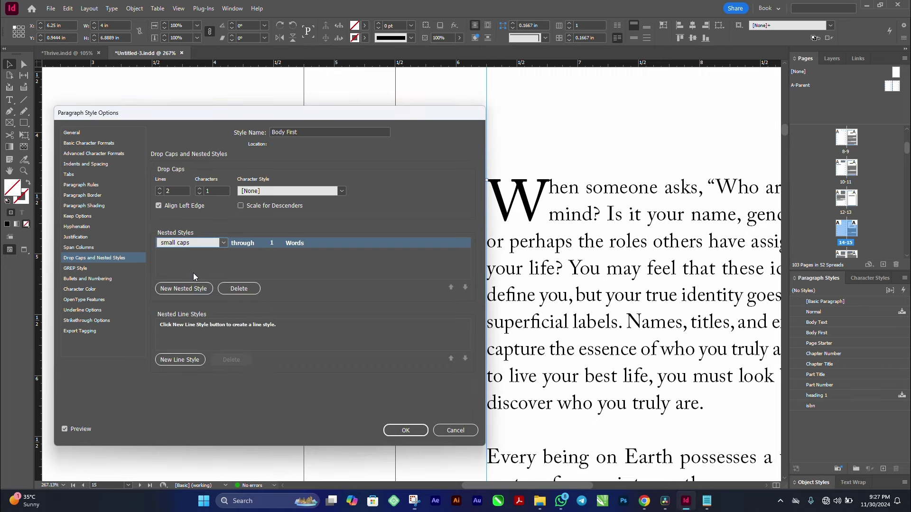
click(273, 243)
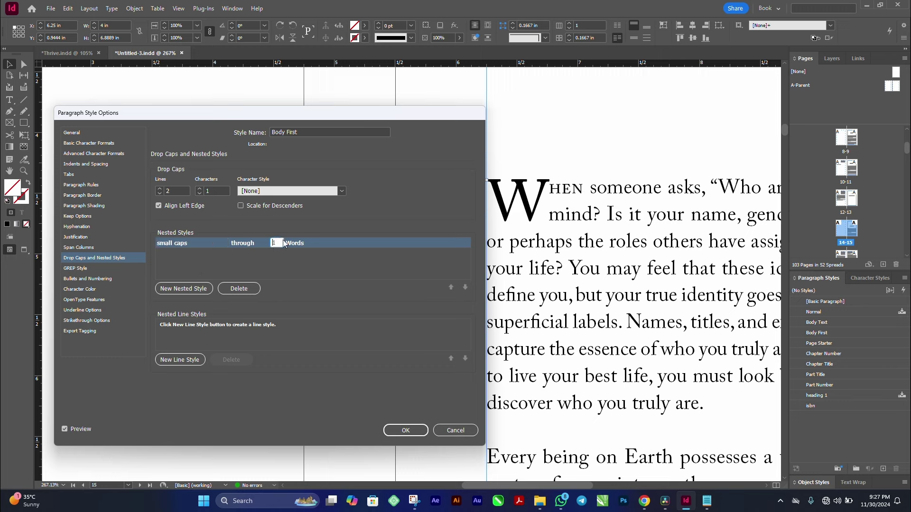
drag(281, 240, 263, 241)
text(3)
click(324, 256)
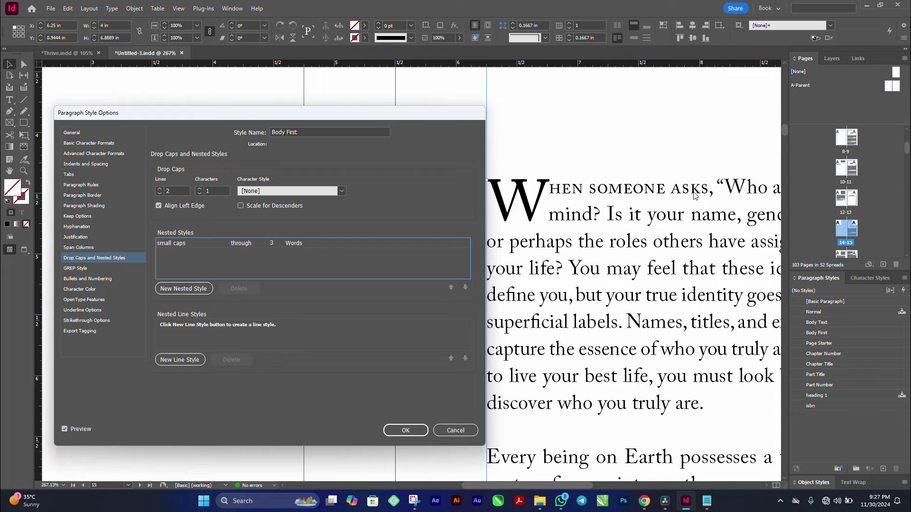
click(407, 431)
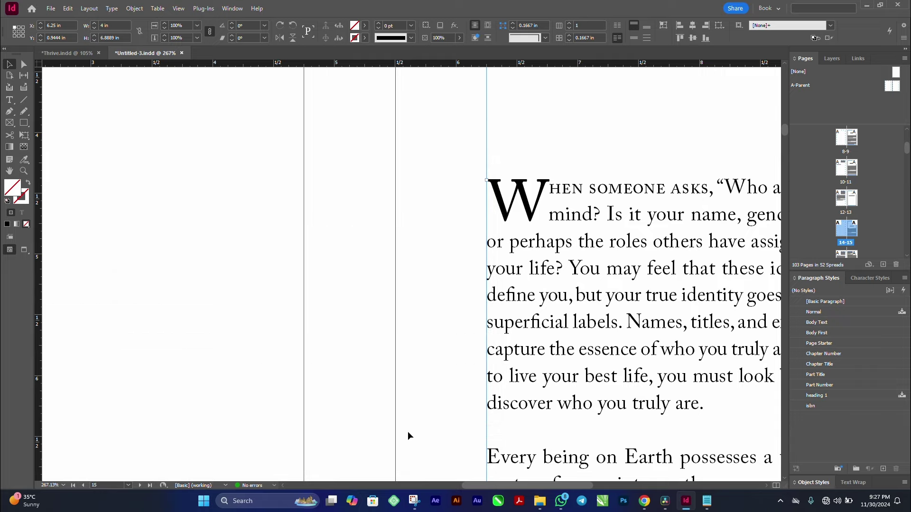
- Apply the Body First style to the opening paragraph of Chapter Two
key(ctrl+0)
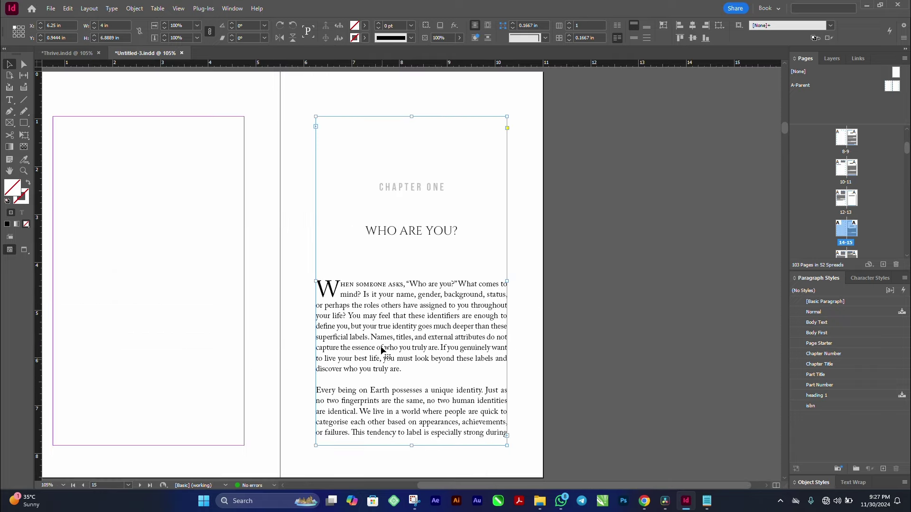
scroll(429, 283, down, 1)
scroll(429, 284, down, 20)
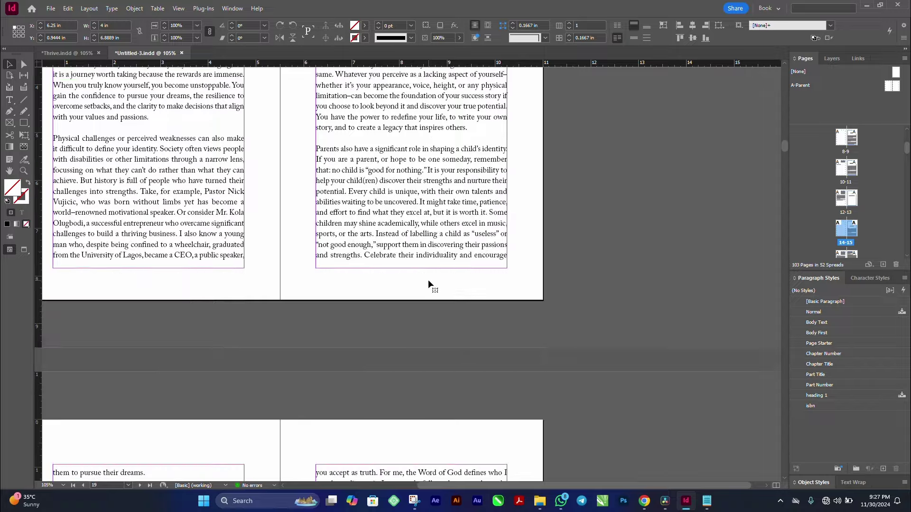
scroll(431, 283, down, 20)
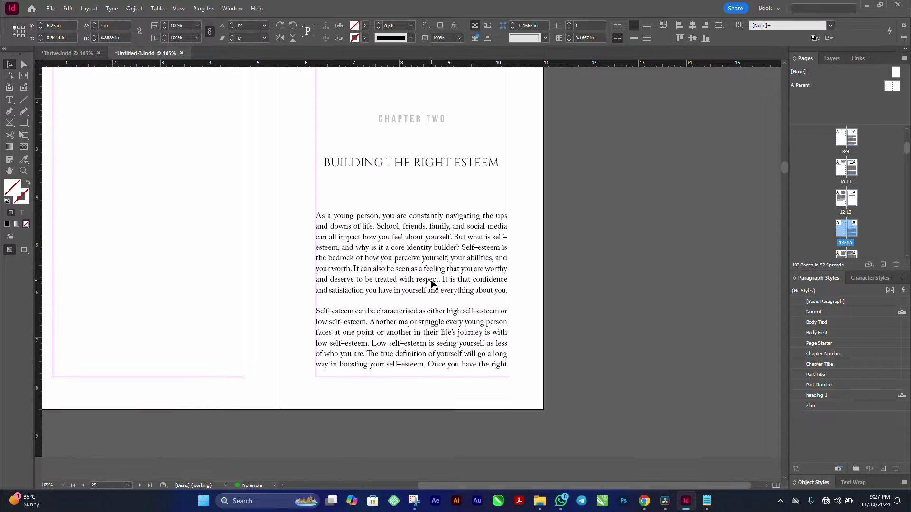
double_click(392, 238)
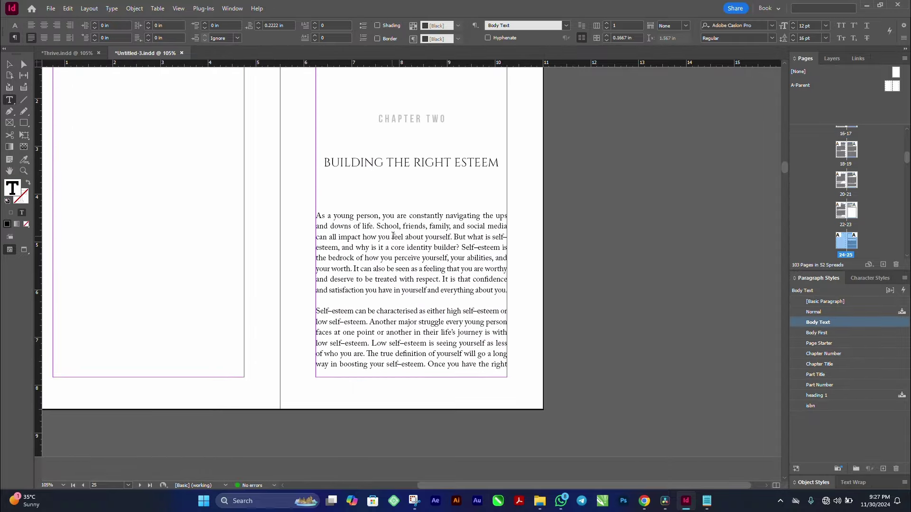
click(844, 334)
- Apply the Body First style to the opening paragraph of Chapter Three
scroll(408, 260, down, 20)
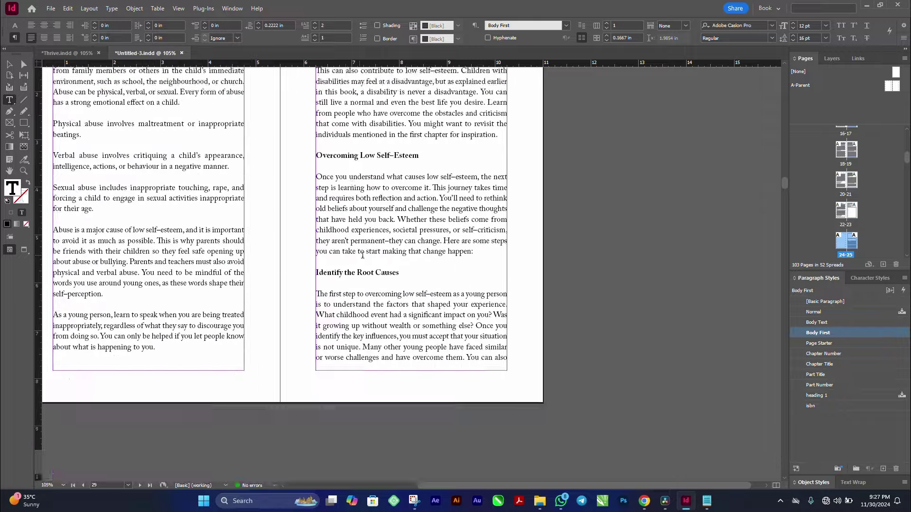
scroll(411, 256, down, 15)
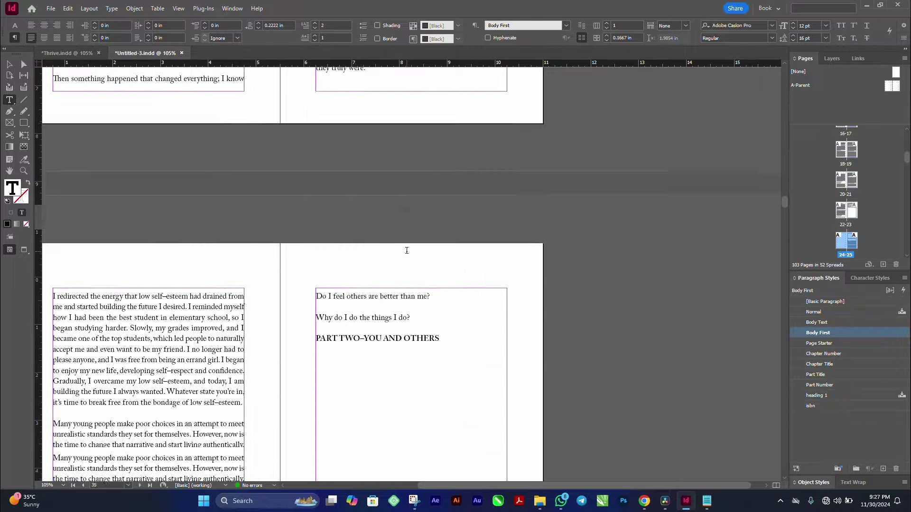
scroll(407, 250, down, 5)
click(373, 306)
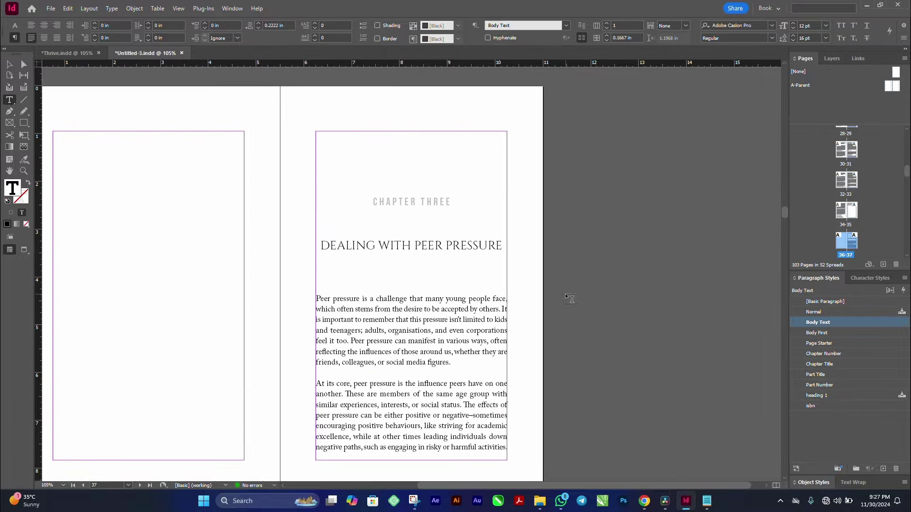
click(848, 335)
- Split the "PART TWO–YOU AND OTHERS" heading before Chapter Three into two paragraphs, removing the dash
scroll(468, 261, up, 8)
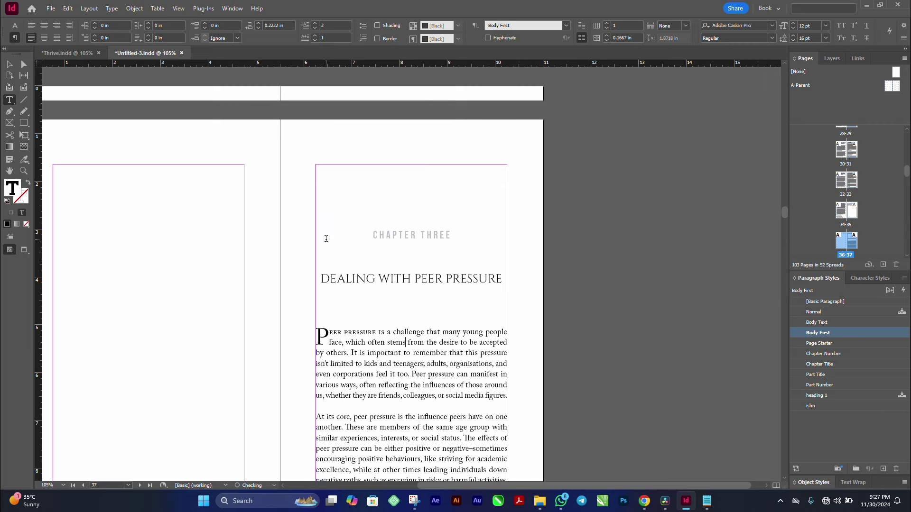
scroll(468, 260, up, 4)
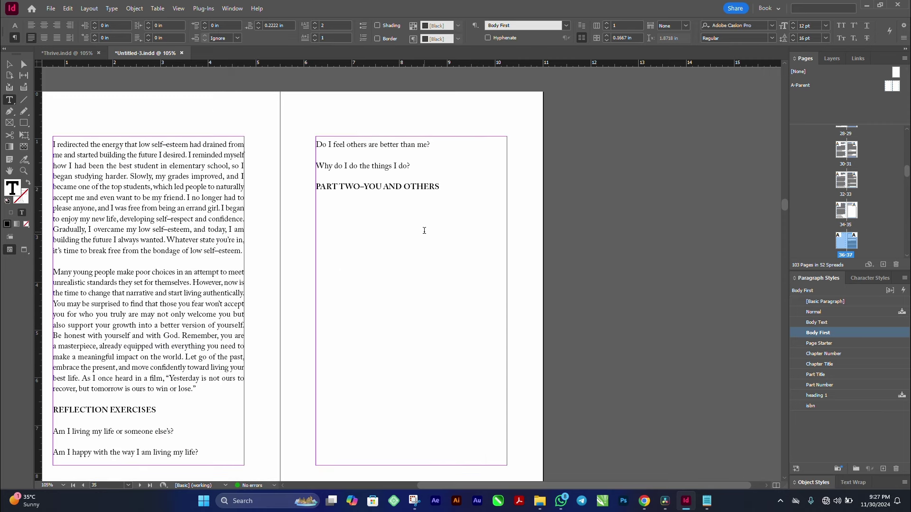
click(388, 187)
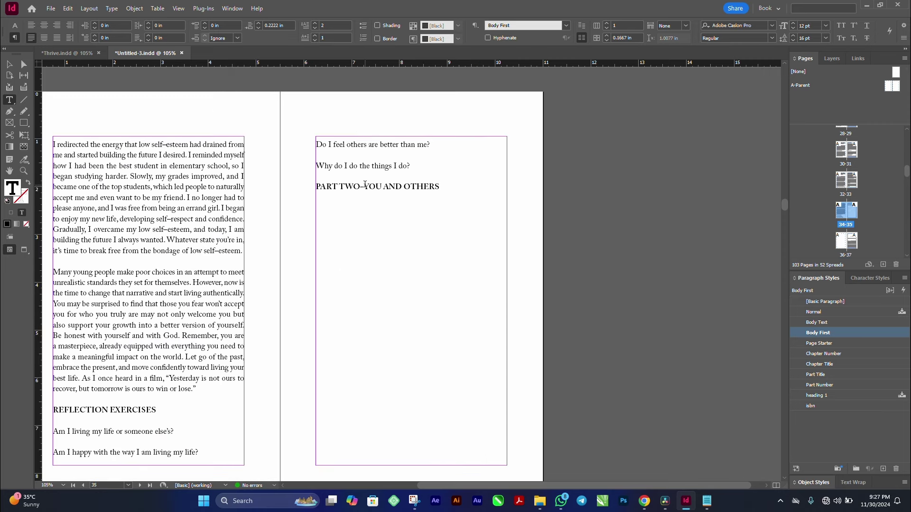
click(362, 186)
key(BackSpace)
key(Return)
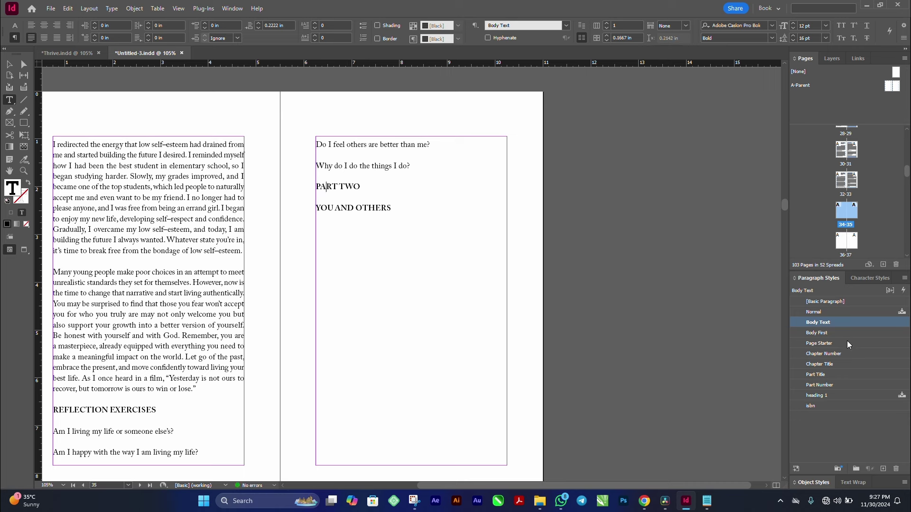
- Move Part Number above Part Title in the style list, and apply them to "PART TWO" and "YOU AND OTHERS" respectively
drag(816, 389, 833, 378)
click(832, 378)
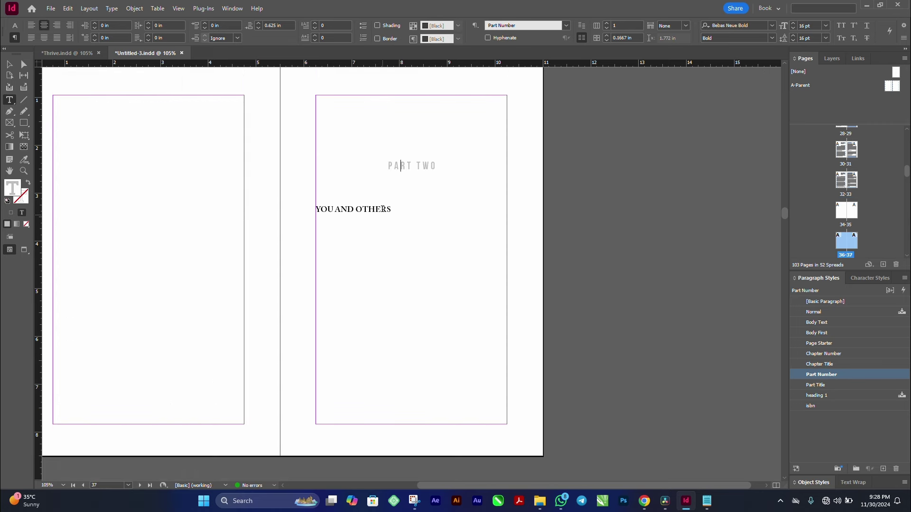
click(399, 206)
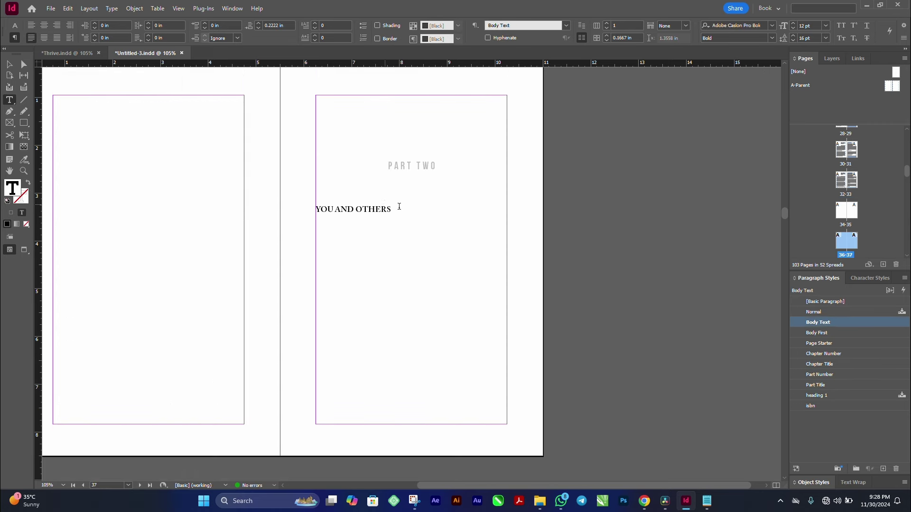
click(834, 385)
- Go back to the "REFLECTION EXERCISES" heading on page 34 and select its word "EXERCISES"
scroll(392, 285, up, 15)
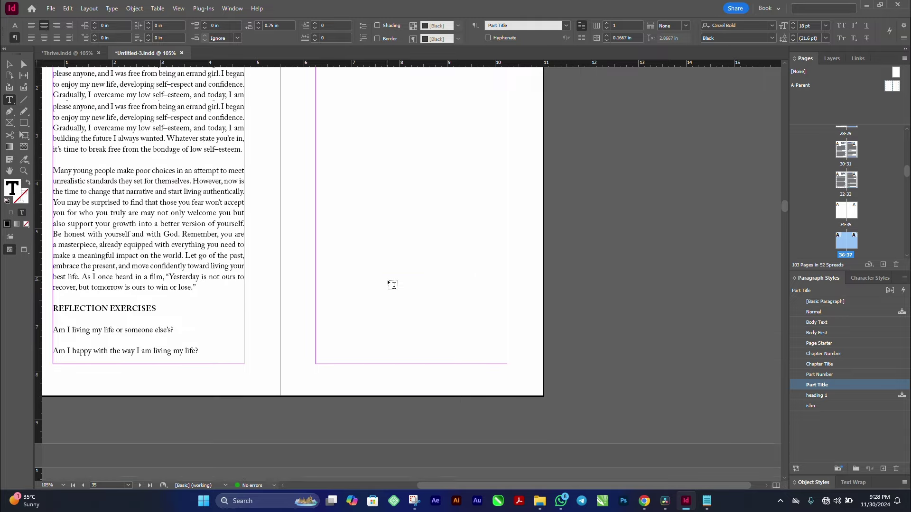
scroll(393, 286, down, 3)
key(Escape)
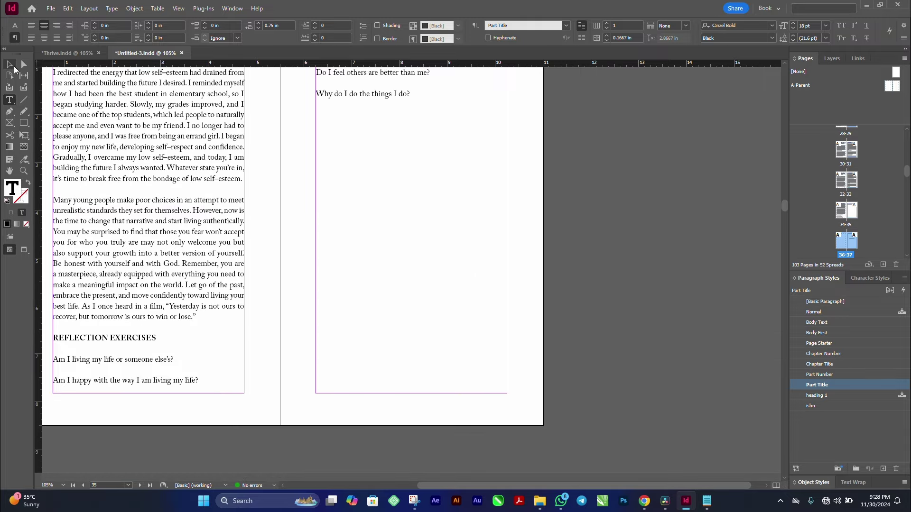
drag(278, 212, 493, 260)
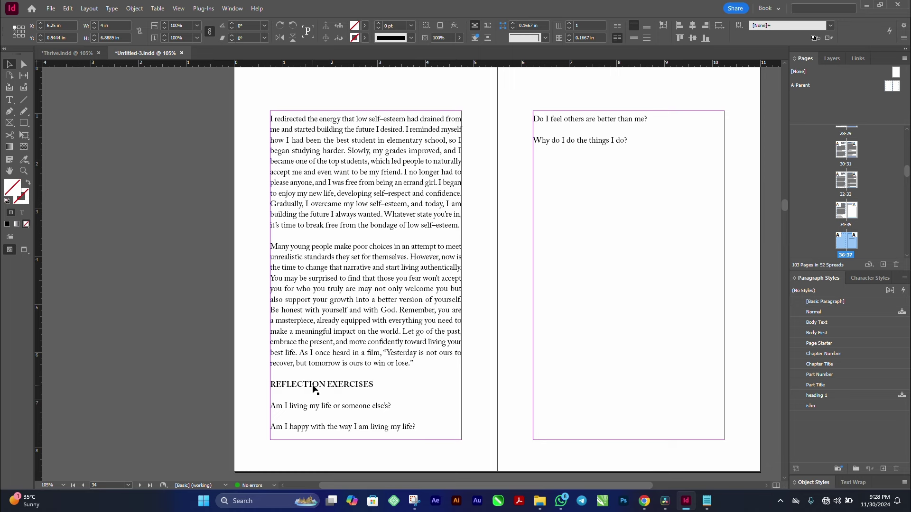
double_click(313, 386)
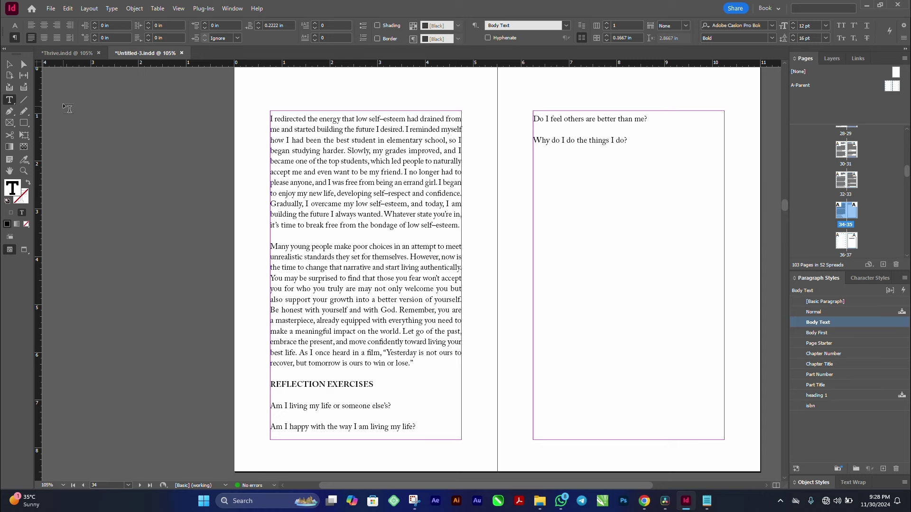
double_click(346, 383)
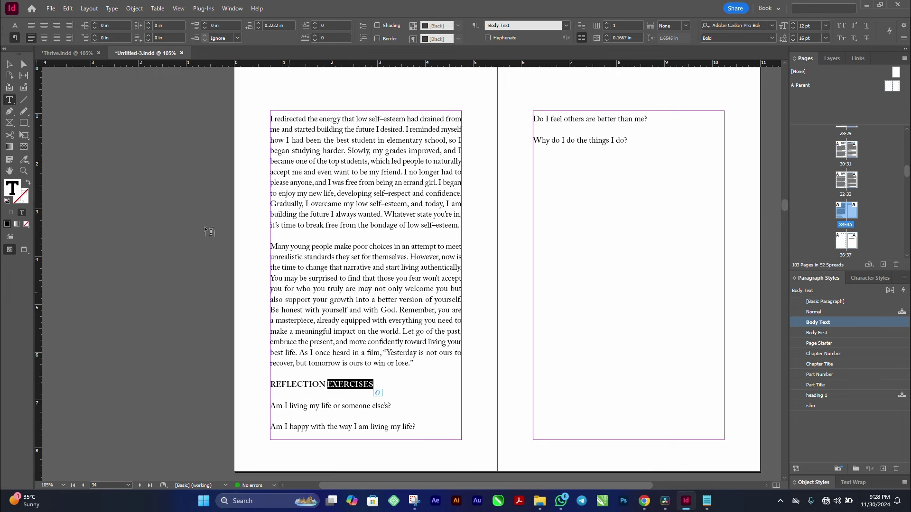
click(9, 64)
click(118, 98)
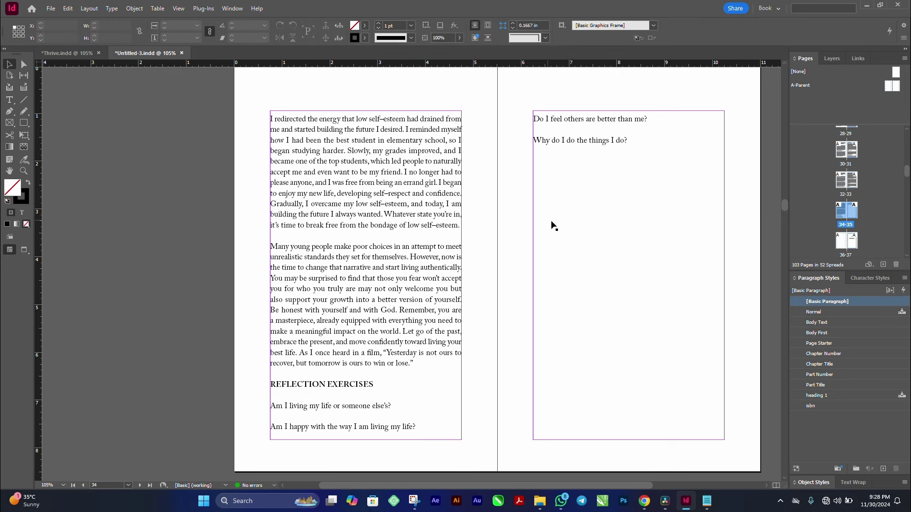
click(905, 279)
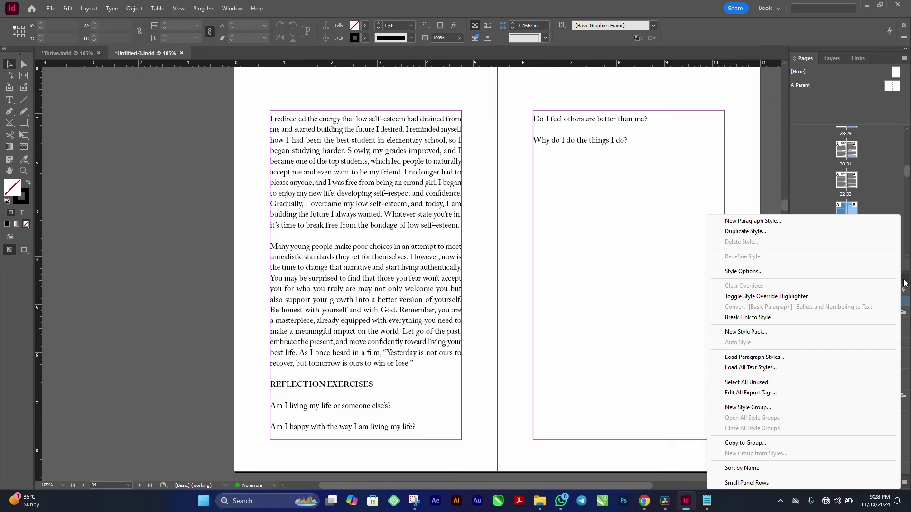
click(787, 222)
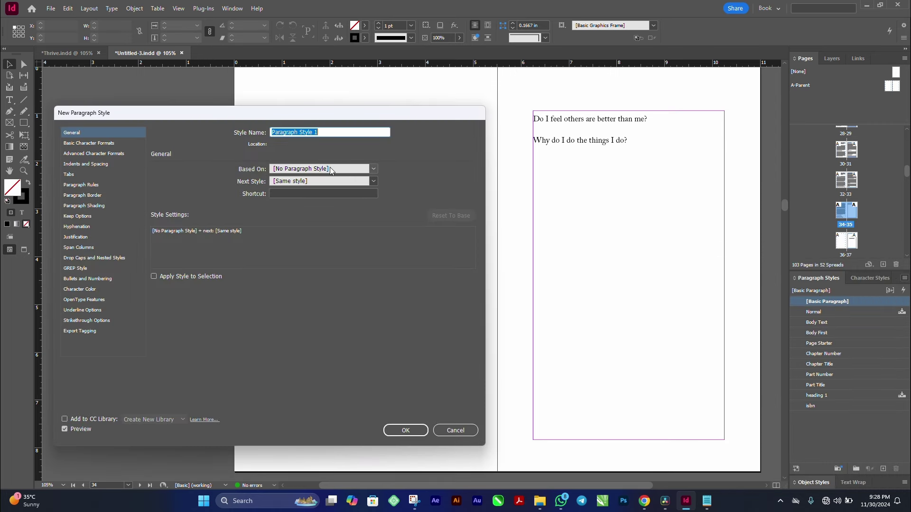
click(455, 431)
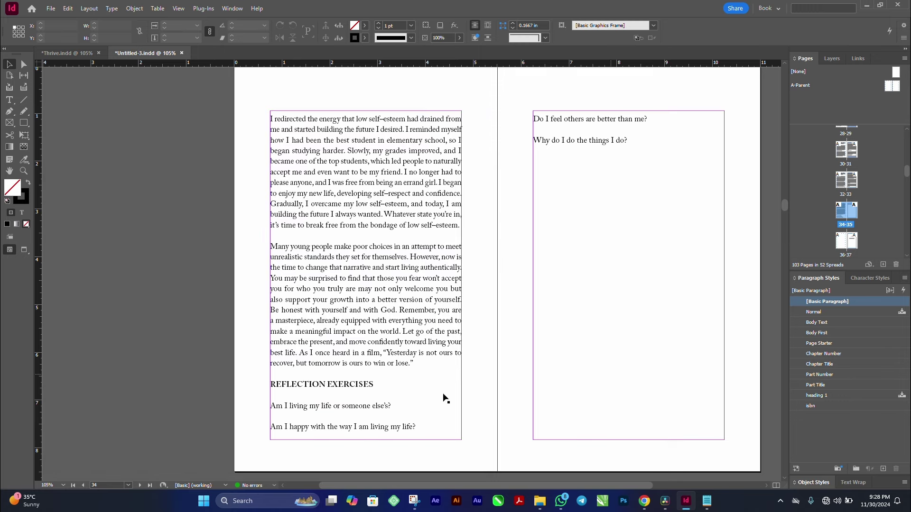
- Apply the Chapter Number style to the "REFLECTION EXERCISES" heading
double_click(339, 384)
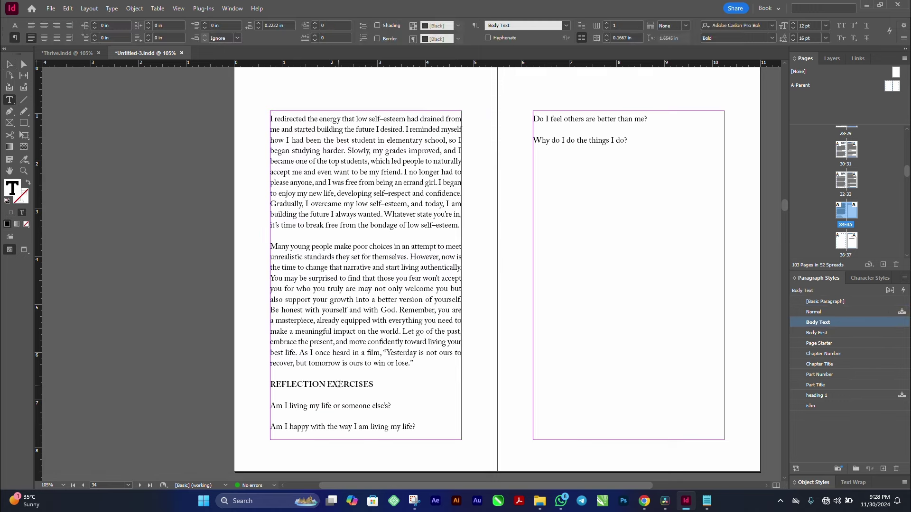
click(853, 356)
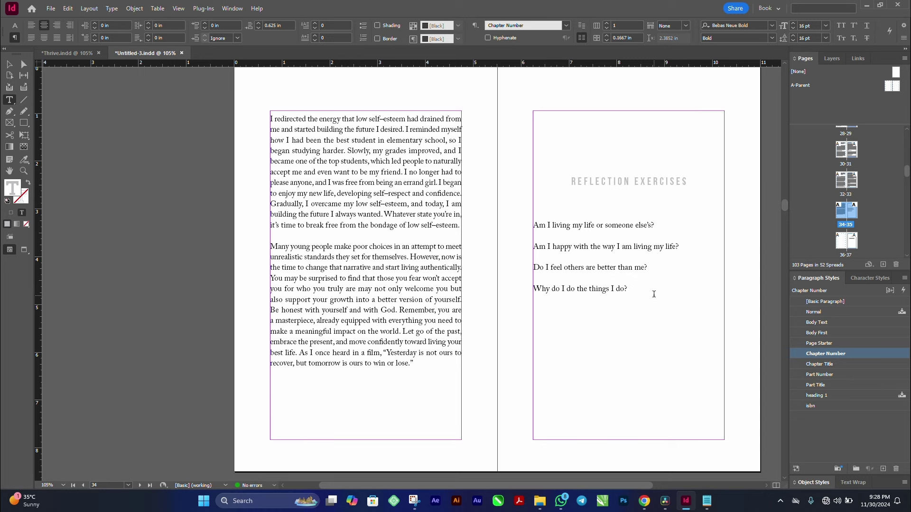
- Create a paragraph style named Reflection based on Chapter Number, apply it to "REFLECTION EXERCISES", and place it above Chapter Number in the style list
click(639, 181)
click(904, 278)
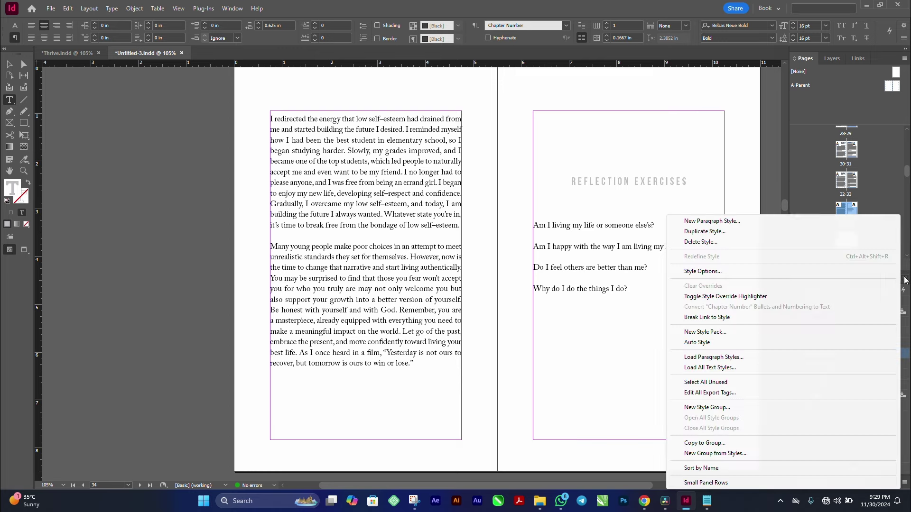
click(758, 222)
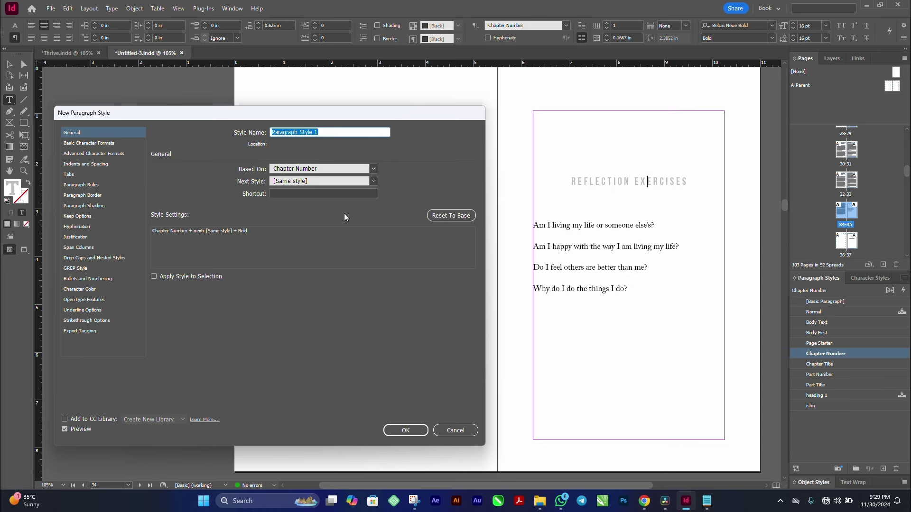
text(Reflection)
click(410, 424)
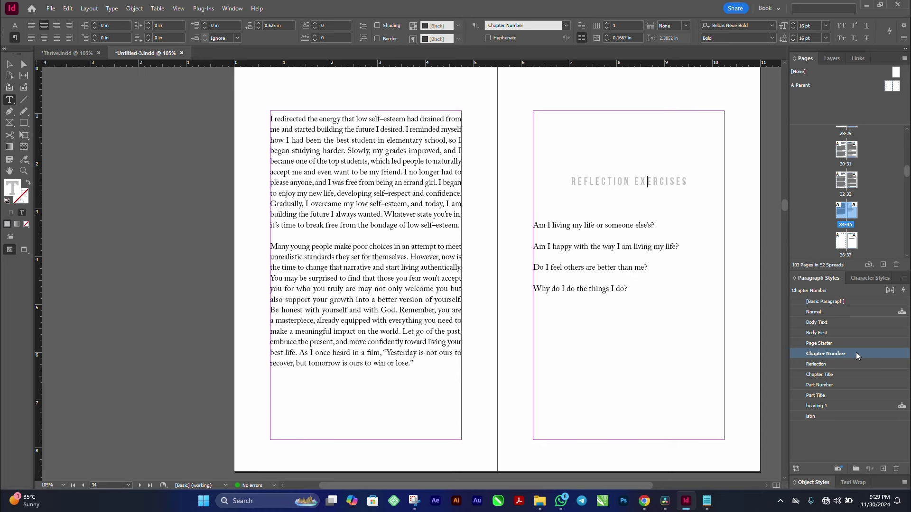
click(821, 366)
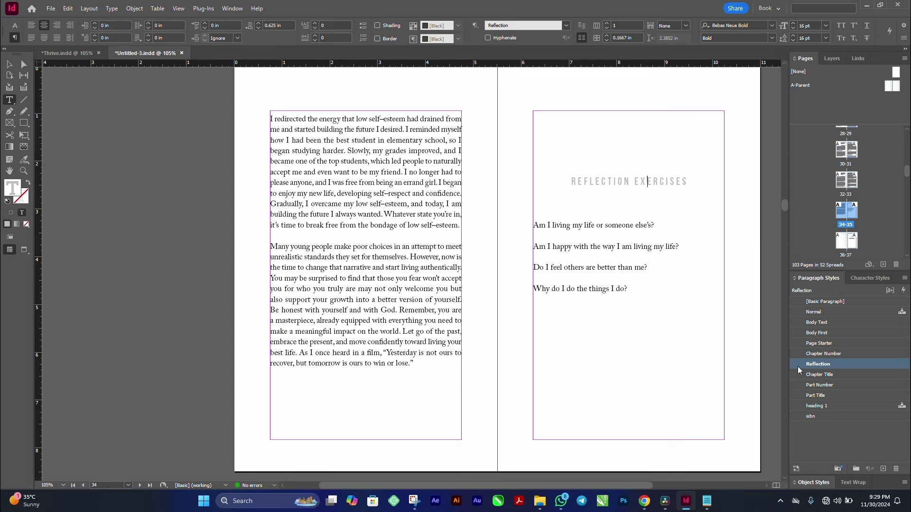
drag(798, 366, 795, 349)
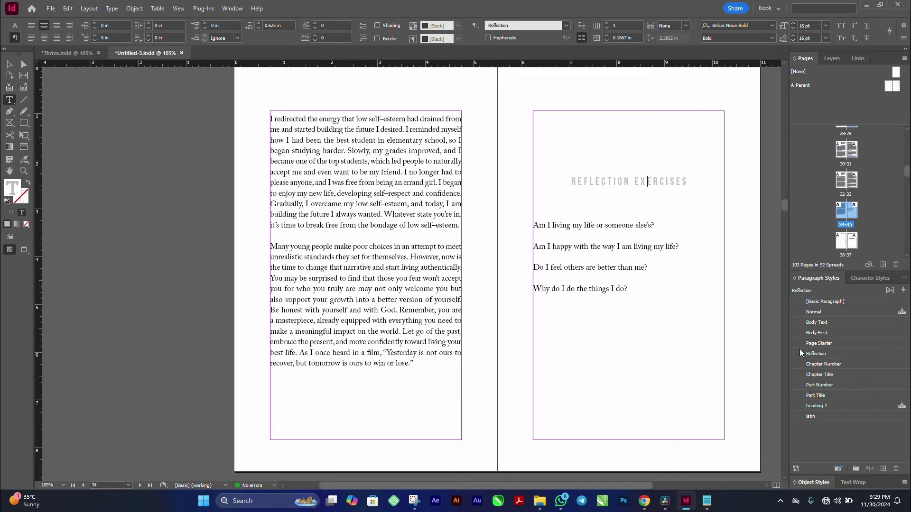
- Turn off the Rule Above paragraph rule in the Reflection style
right_click(820, 354)
click(823, 361)
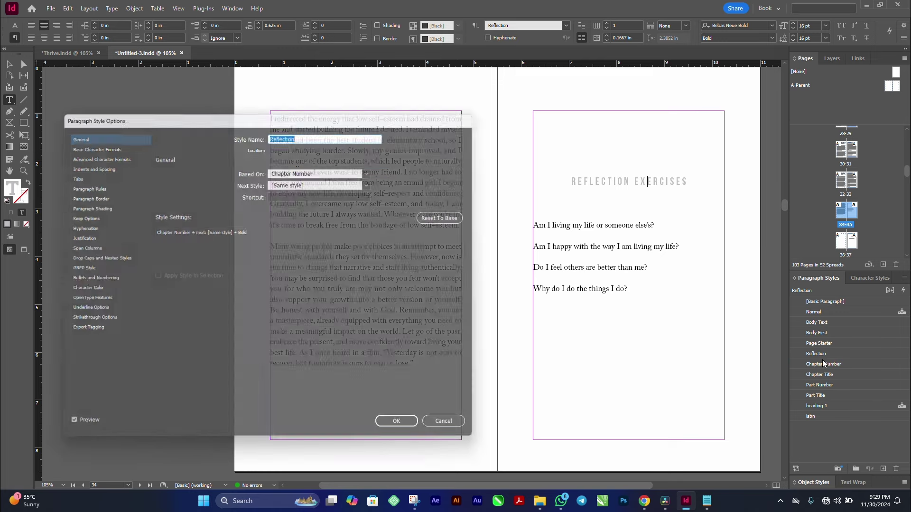
drag(337, 115, 375, 107)
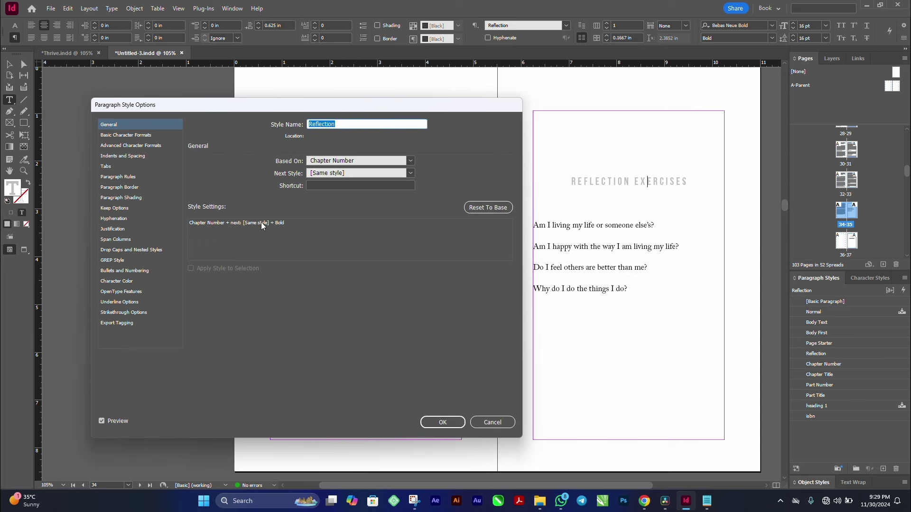
click(127, 178)
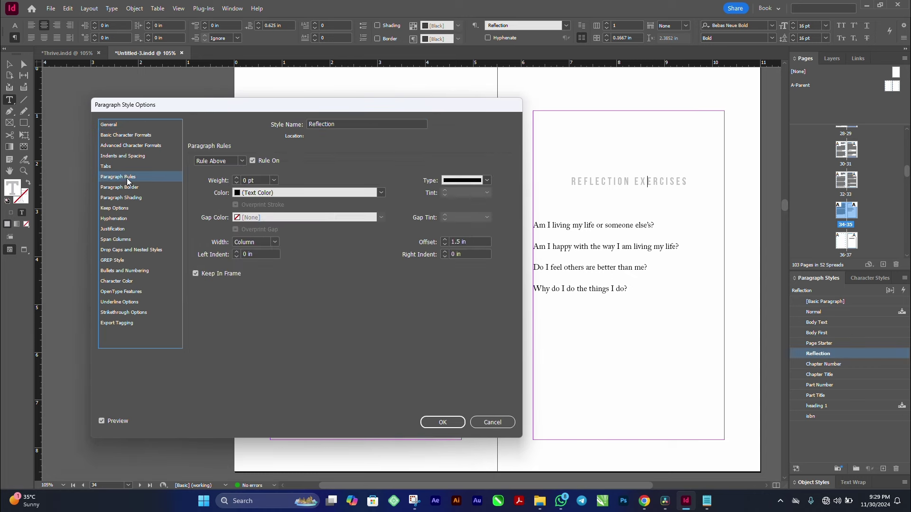
click(252, 161)
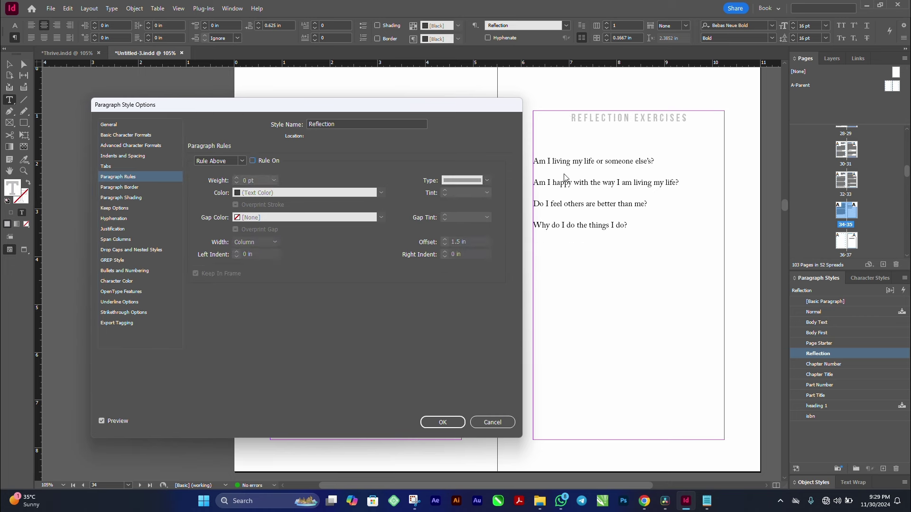
- Set the Reflection style's space after to 16 pt and accept the style changes
click(122, 156)
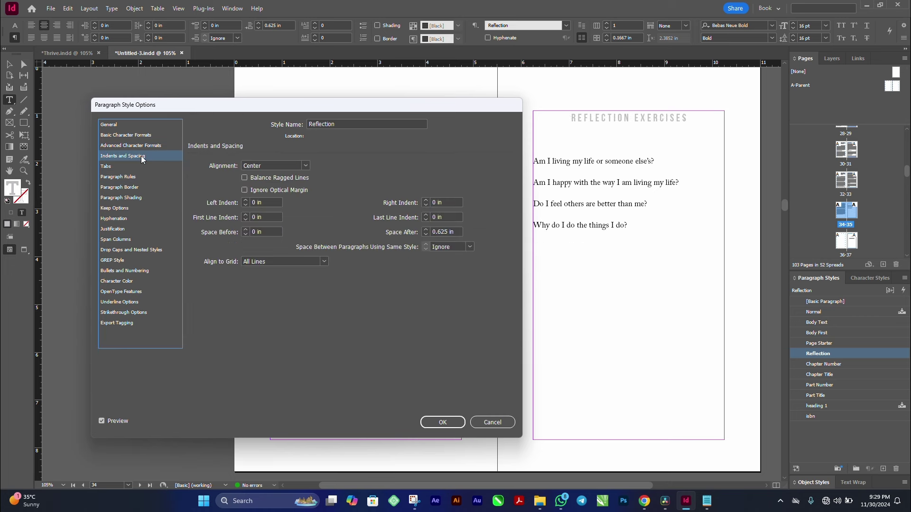
double_click(433, 231)
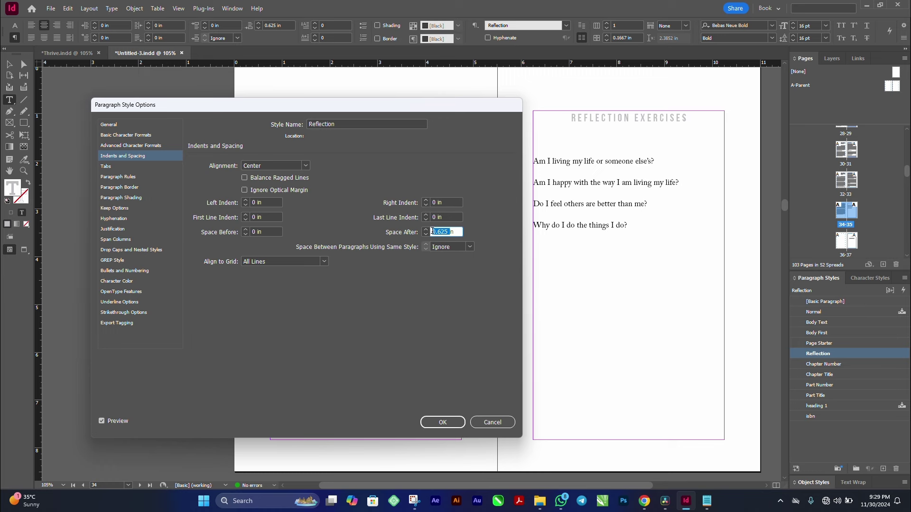
triple_click(433, 232)
text(16pt)
key(Tab)
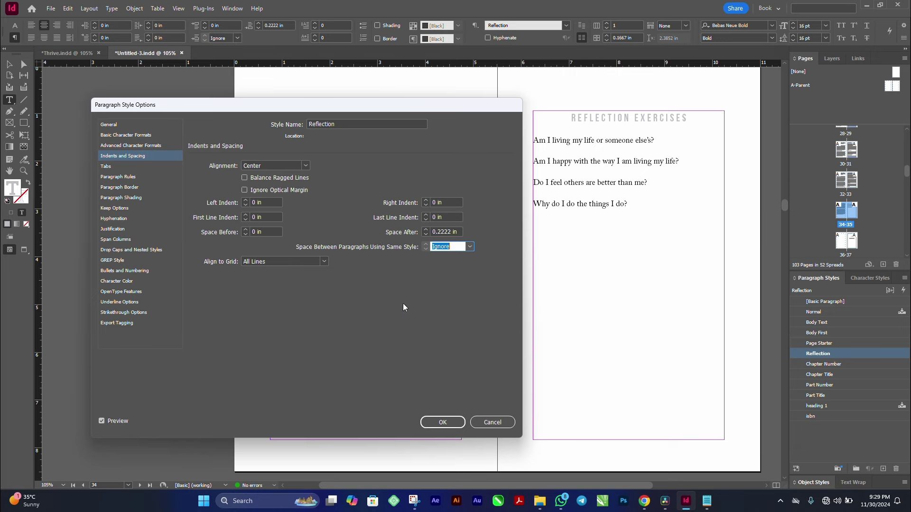
click(440, 423)
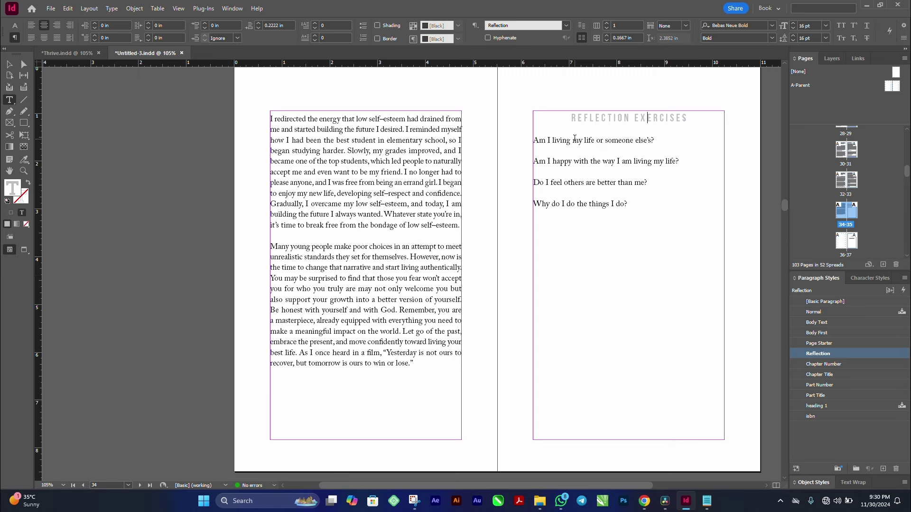
- Turn the question "Am I happy with the way I am living my life?" into a bulleted paragraph
drag(573, 139, 587, 201)
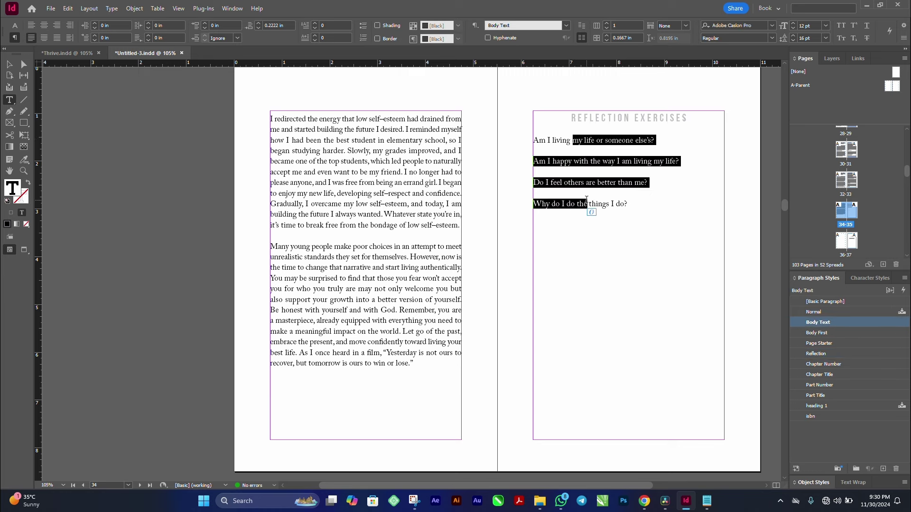
click(573, 144)
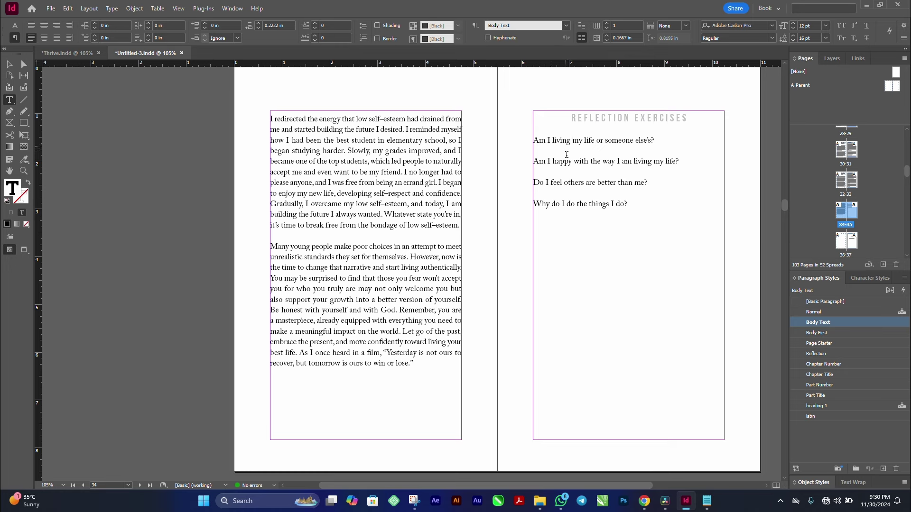
click(566, 164)
click(363, 31)
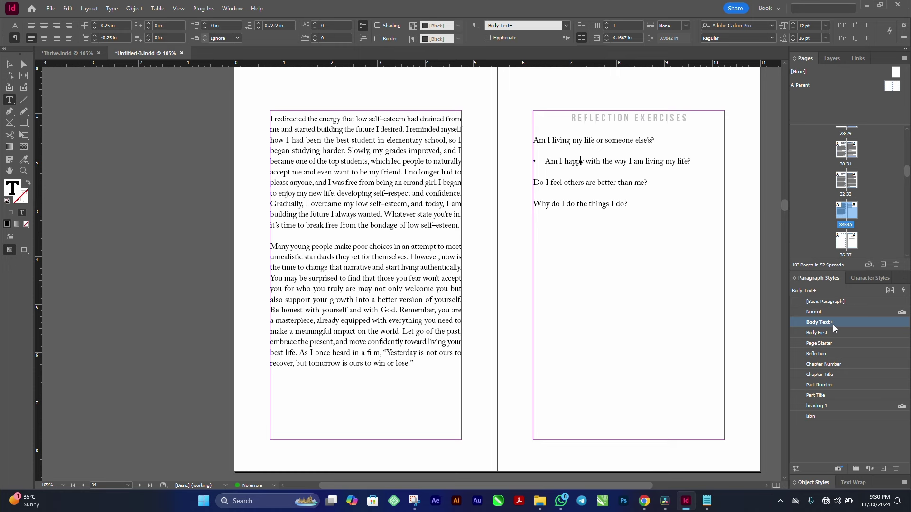
- Create a paragraph style named List from the bulleted question, based on Body Text
click(905, 279)
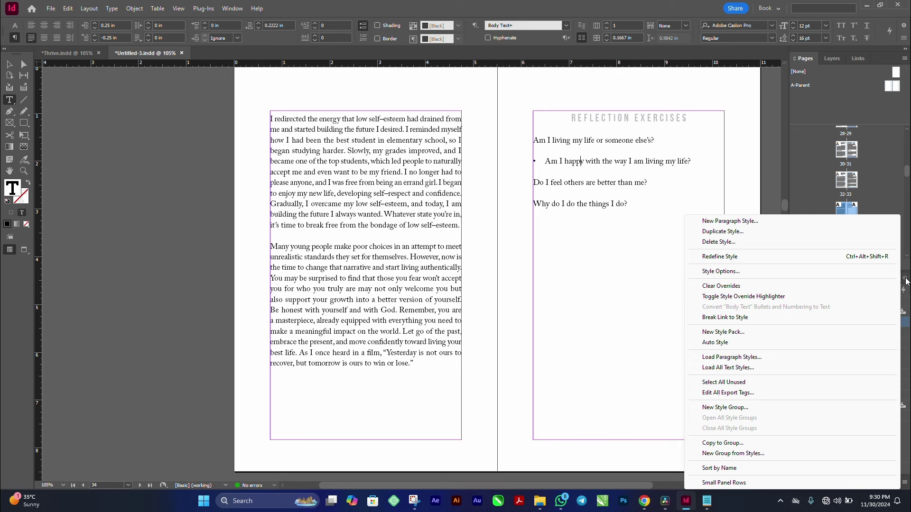
click(751, 223)
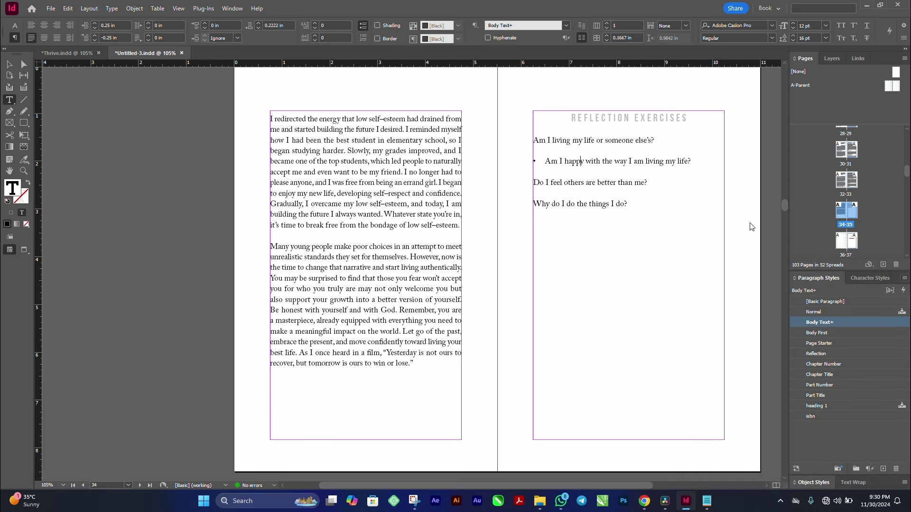
text(List )
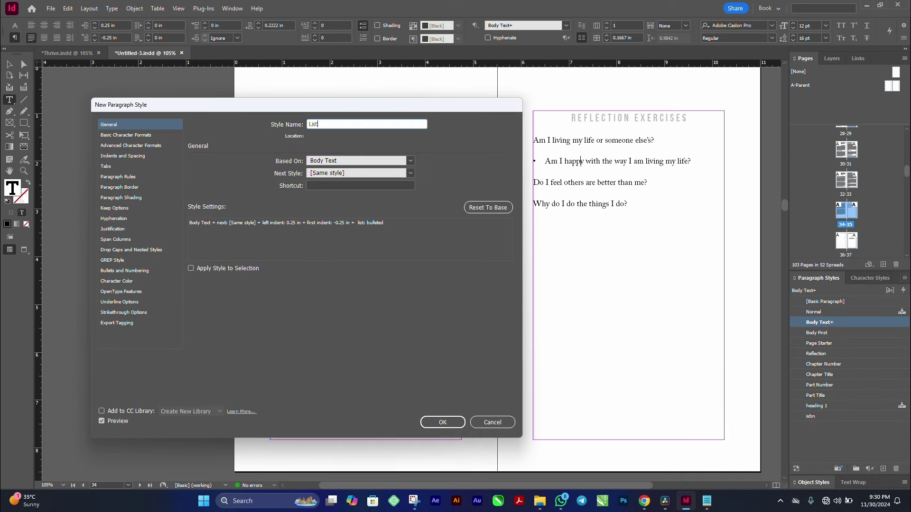
text(St)
key(BackSpace)
key(BackSpace)
key(BackSpace)
click(439, 426)
- Apply the List style to all four reflection questions and move List above Body Text in the style list
drag(586, 141, 616, 204)
click(837, 337)
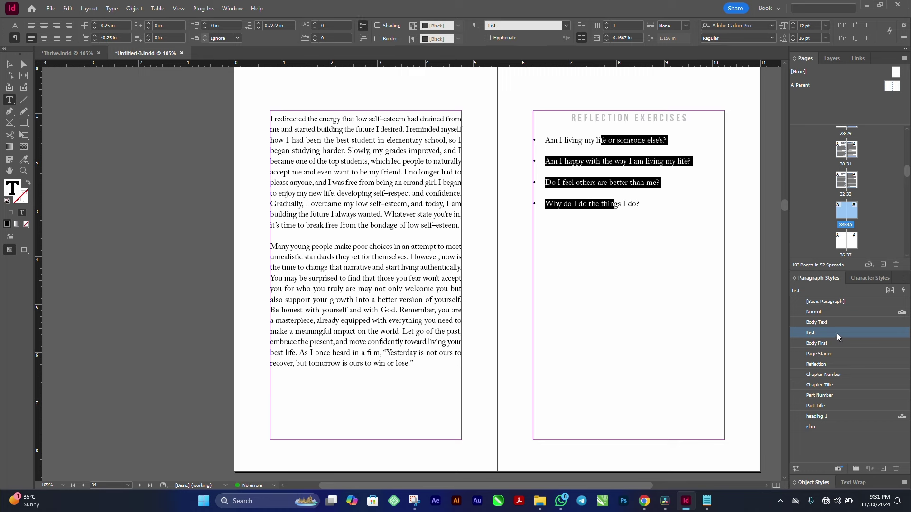
click(598, 140)
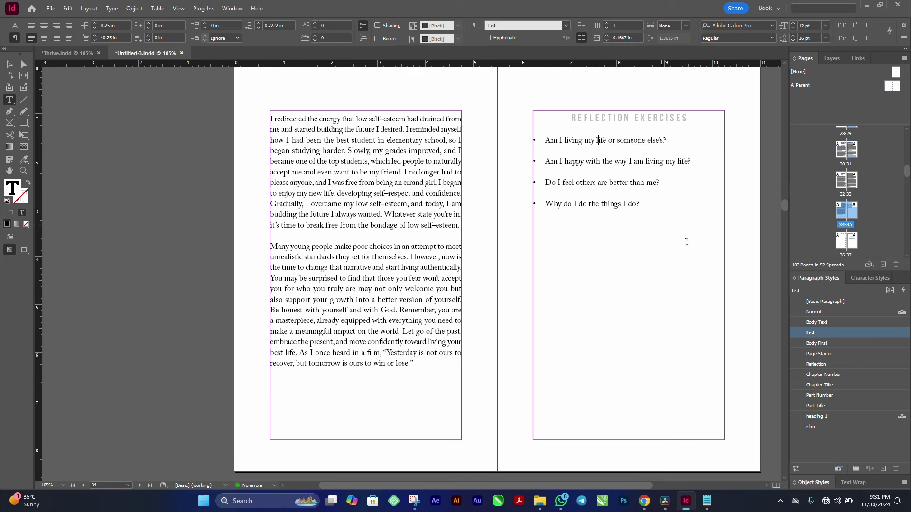
drag(802, 335, 802, 323)
- Set the List style's left indent to 0.5 in and first line indent to -0.5 in, and accept the changes
right_click(810, 322)
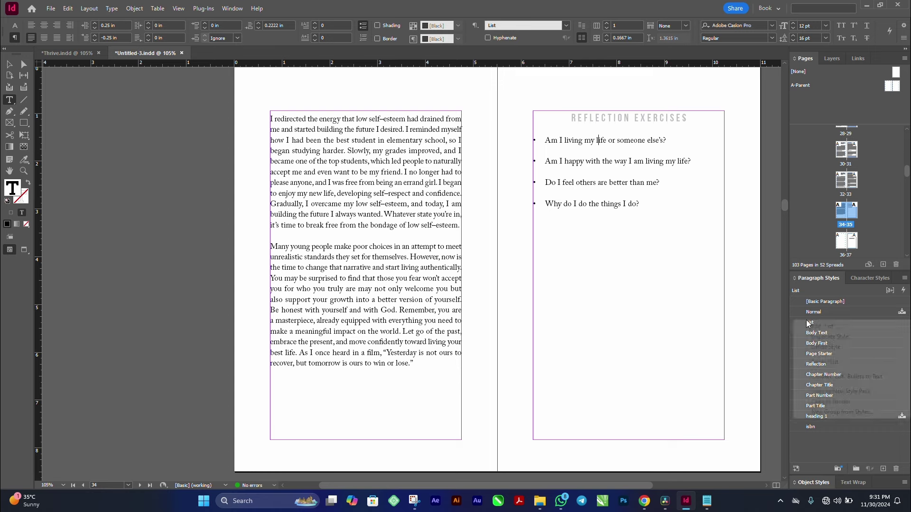
click(817, 326)
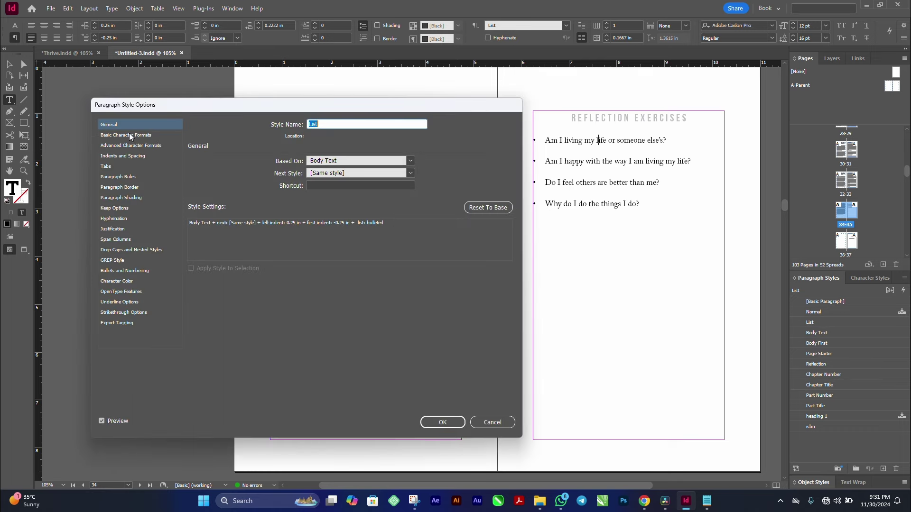
click(136, 156)
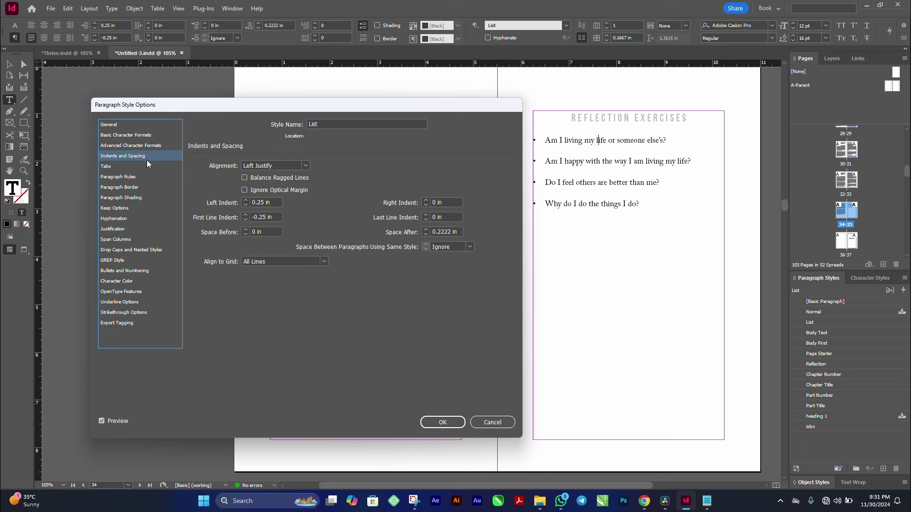
click(256, 202)
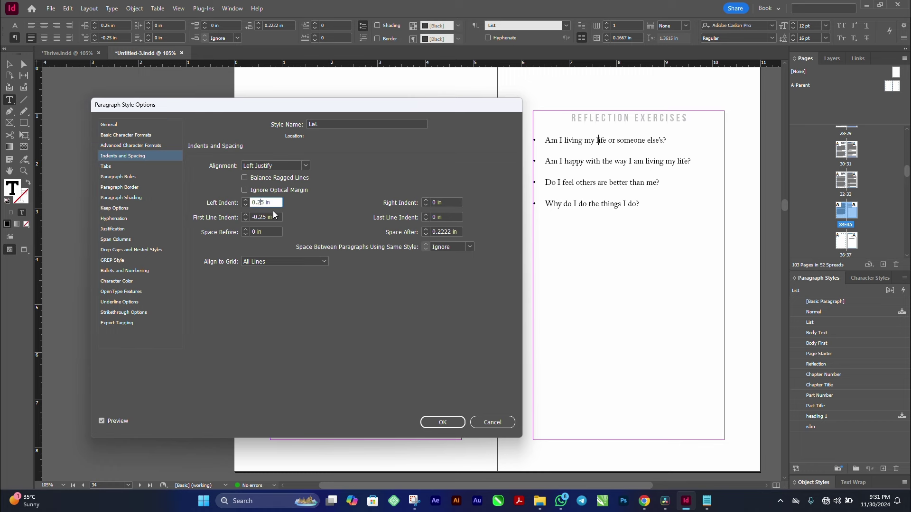
key(Delete)
click(262, 217)
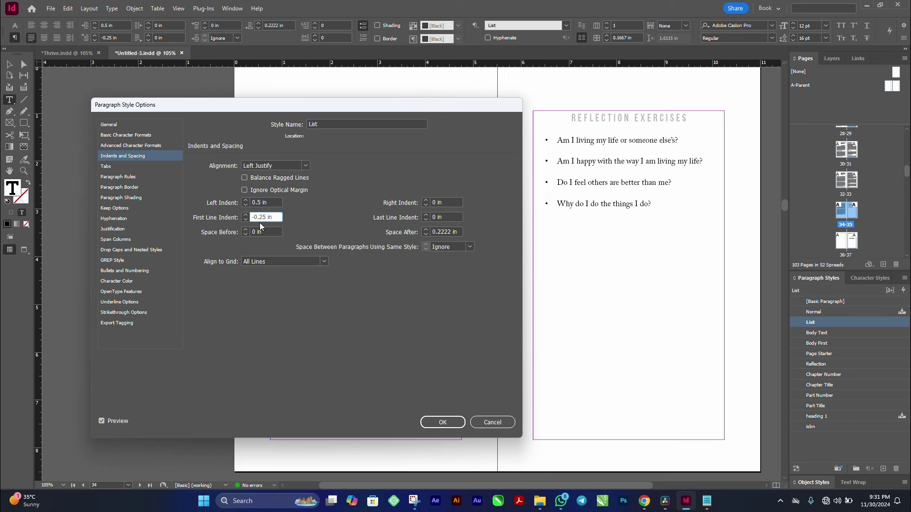
click(274, 203)
click(438, 424)
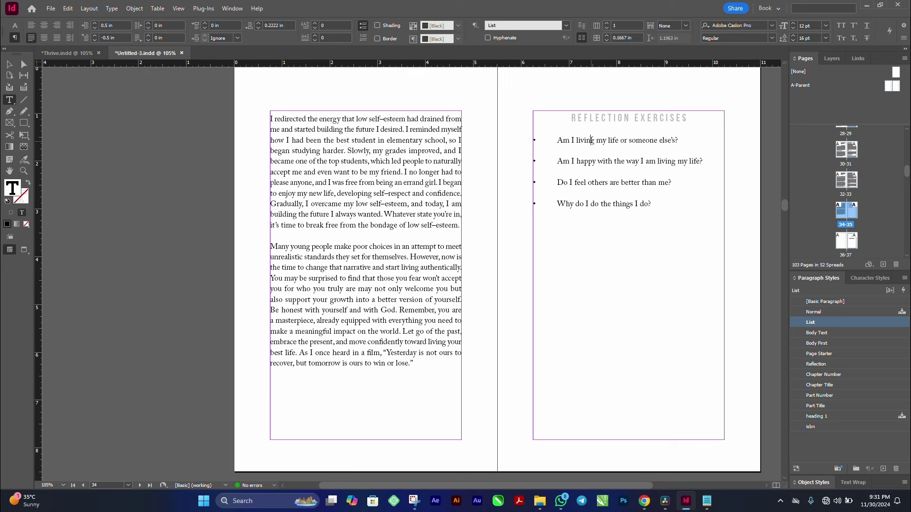
- Set the List style's space after to 0 in and accept the change
drag(592, 140, 599, 185)
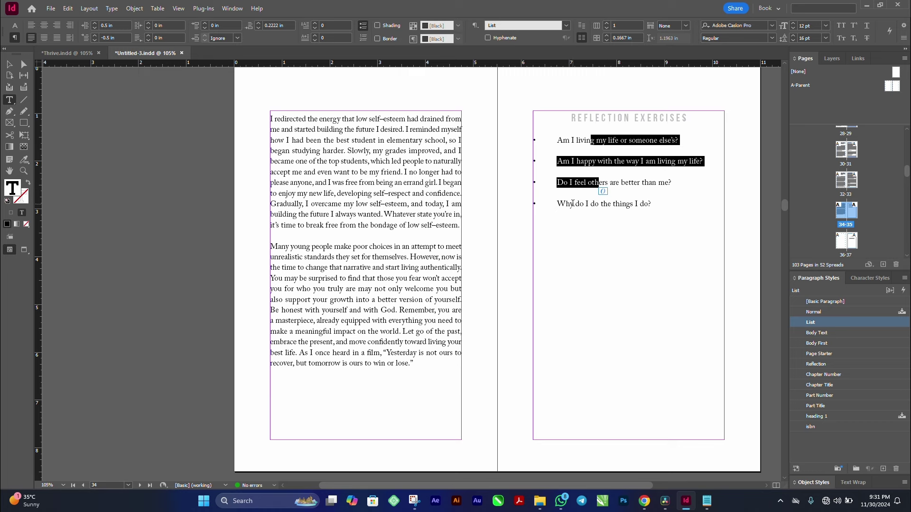
click(288, 25)
right_click(837, 323)
click(835, 328)
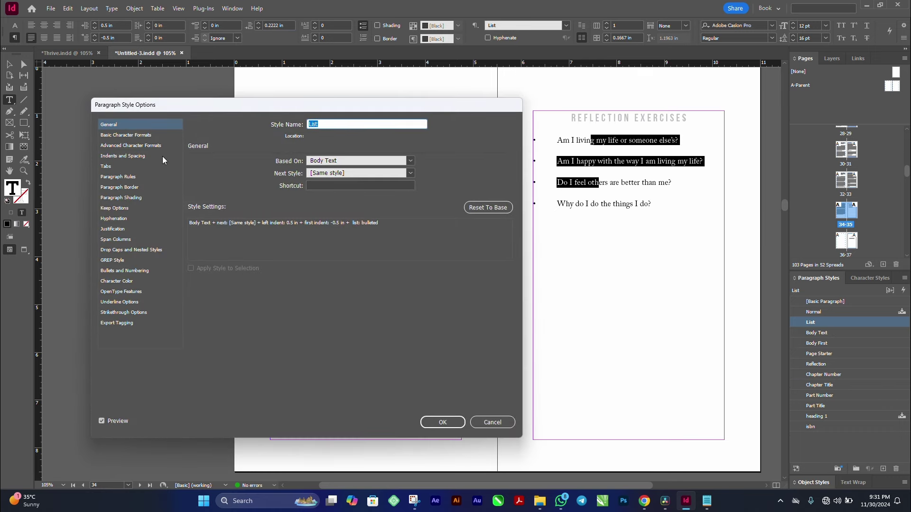
click(138, 156)
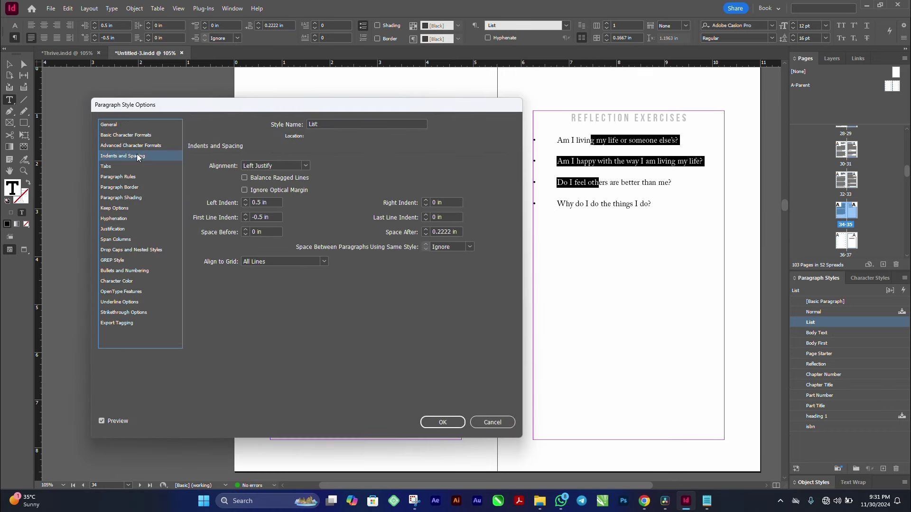
click(451, 231)
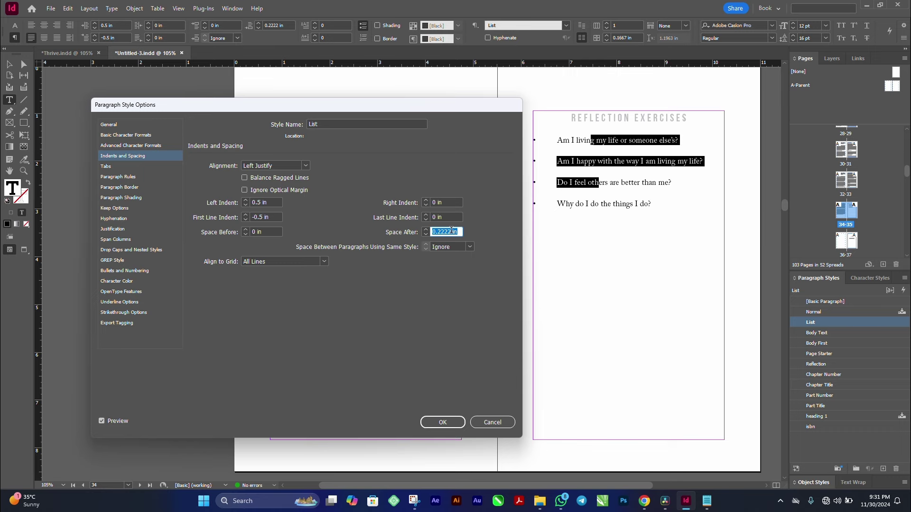
key(Tab)
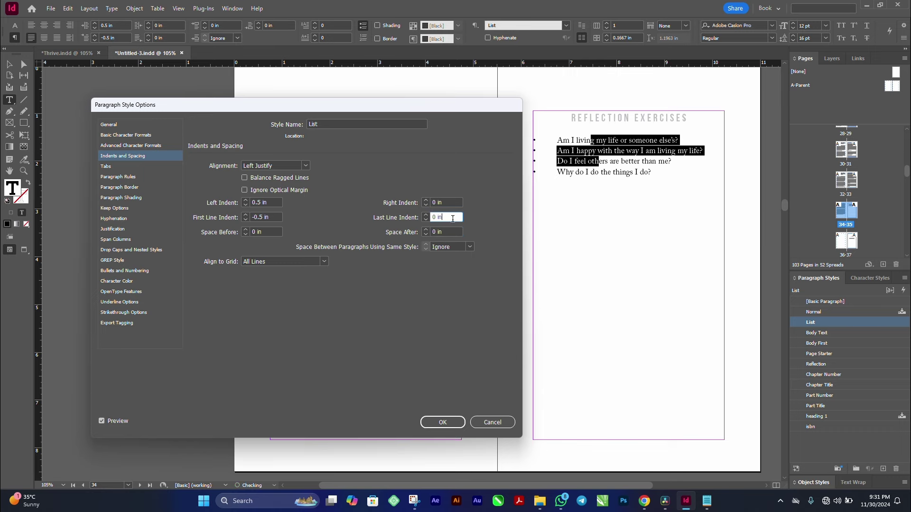
click(443, 422)
click(575, 200)
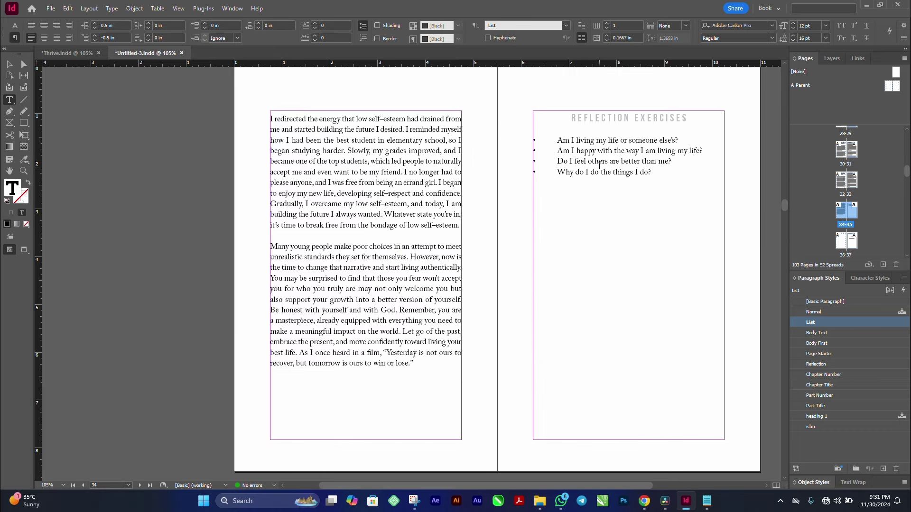
drag(584, 140, 572, 159)
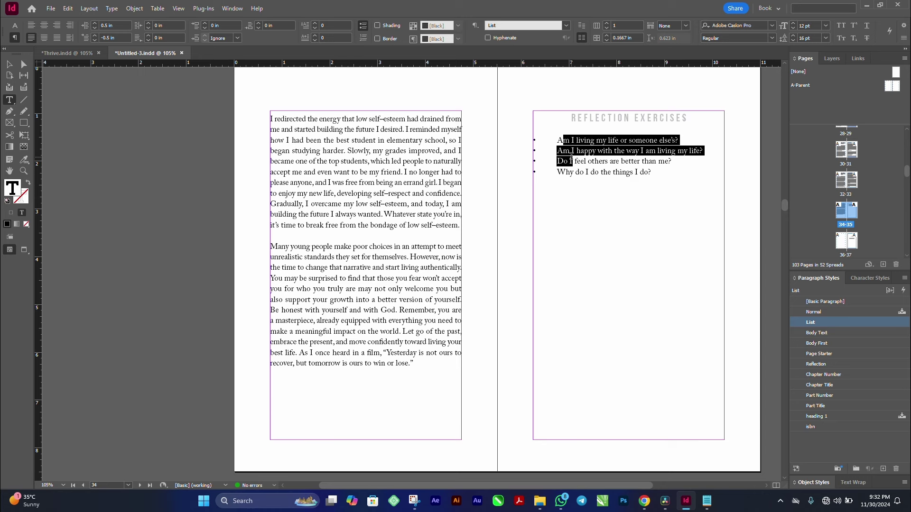
drag(571, 156, 288, 26)
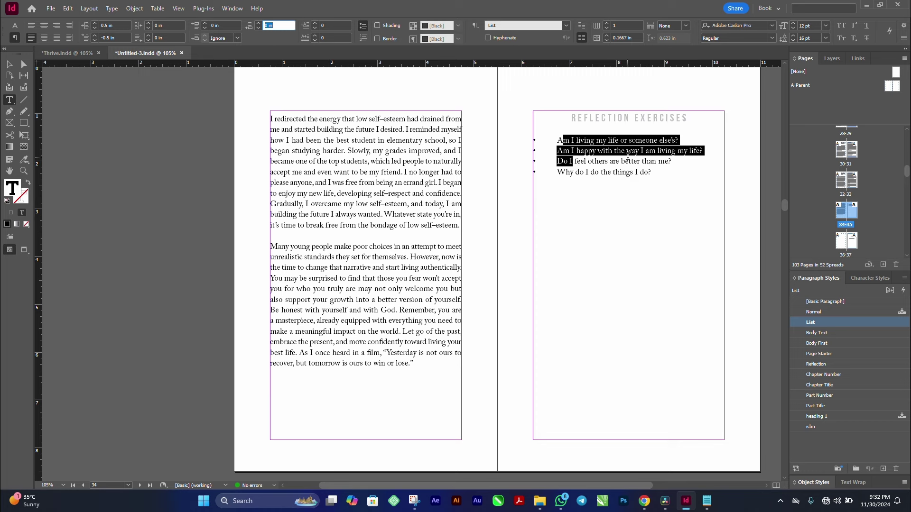
click(622, 169)
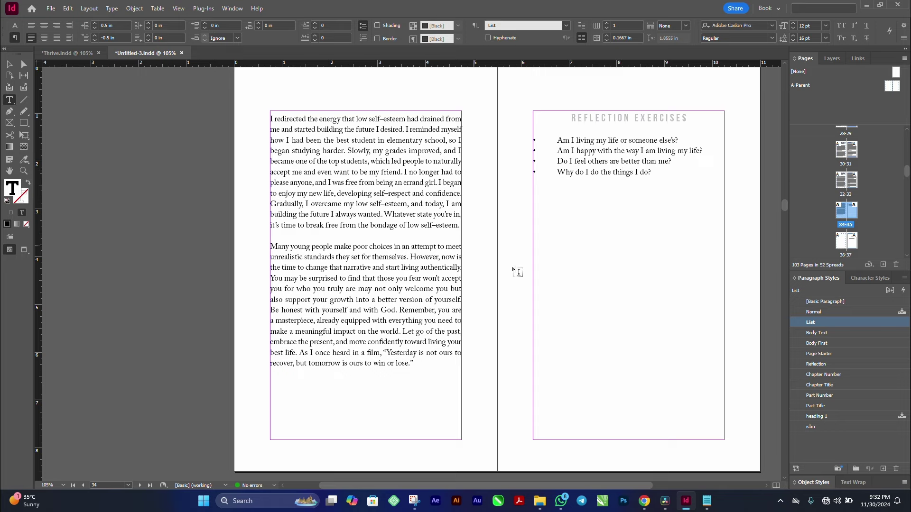
- Start a new paragraph style named Sub Head from the bold heading "Stop Seeking Approval from Others", based on Body Text
scroll(522, 273, up, 5)
scroll(525, 276, up, 12)
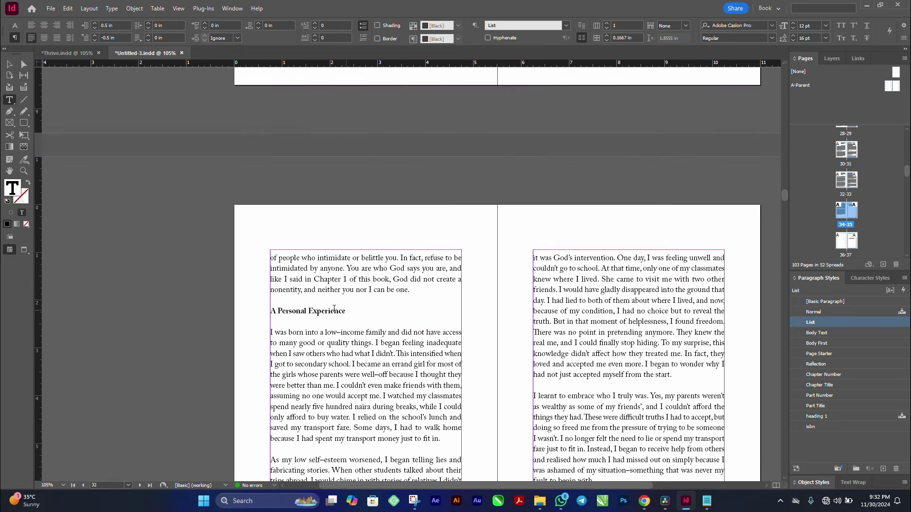
click(313, 309)
scroll(494, 279, up, 5)
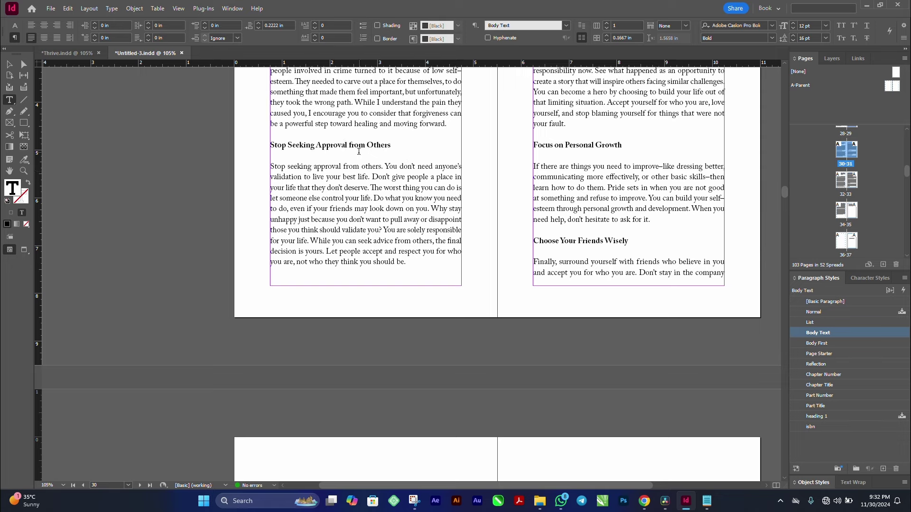
click(905, 283)
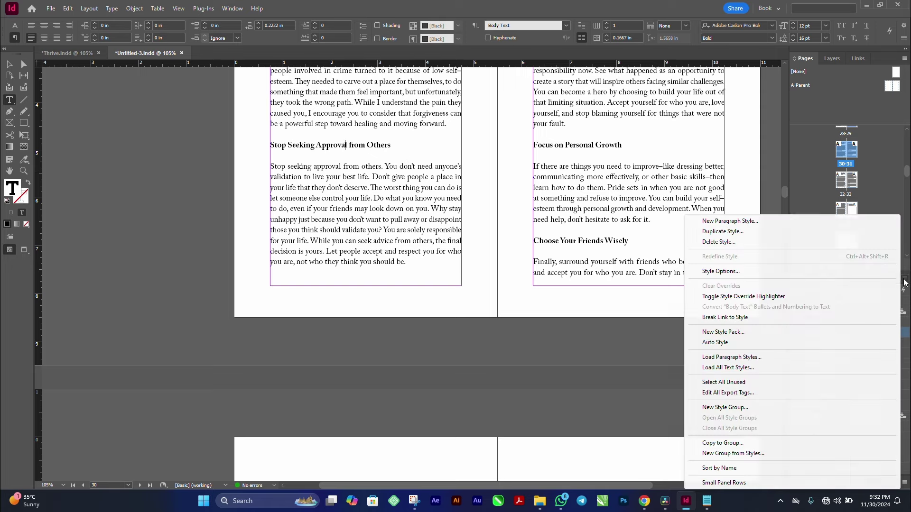
click(714, 222)
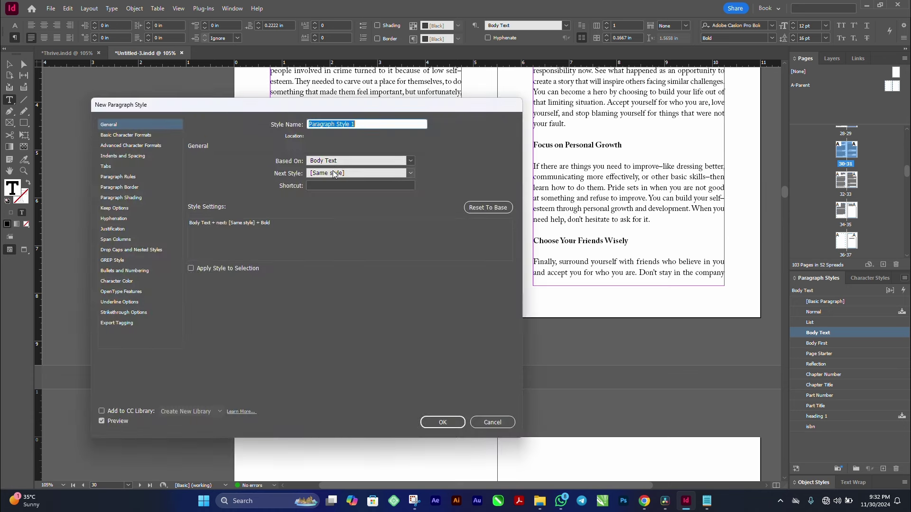
text(Sub Head)
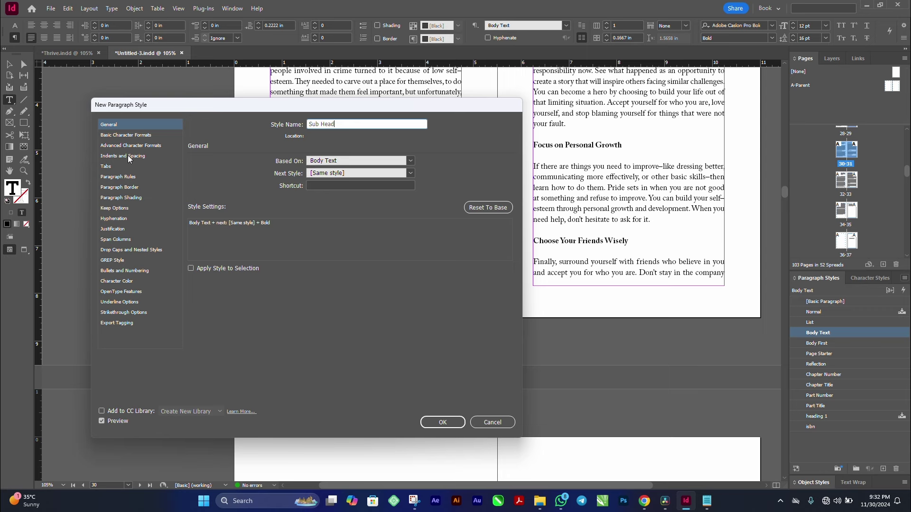
- Give the new Sub Head style Center alignment and Small Caps case, and create it
click(129, 156)
click(297, 165)
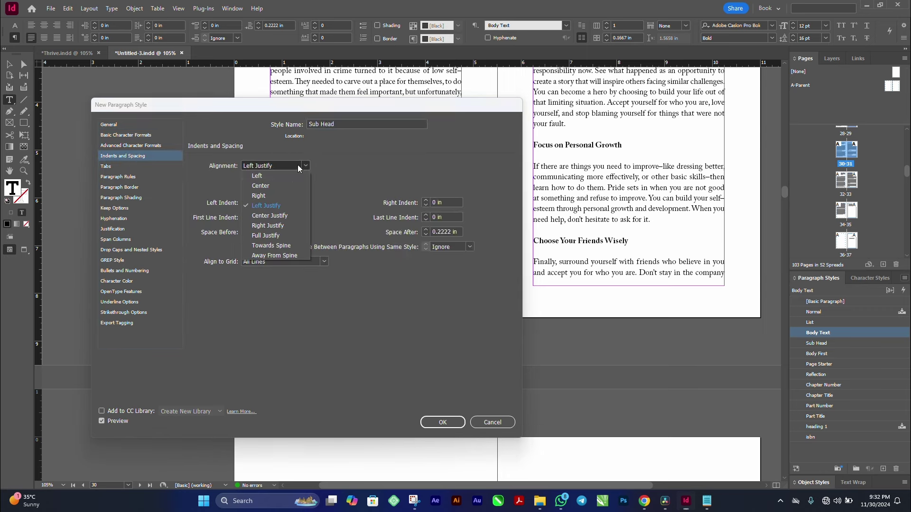
click(280, 191)
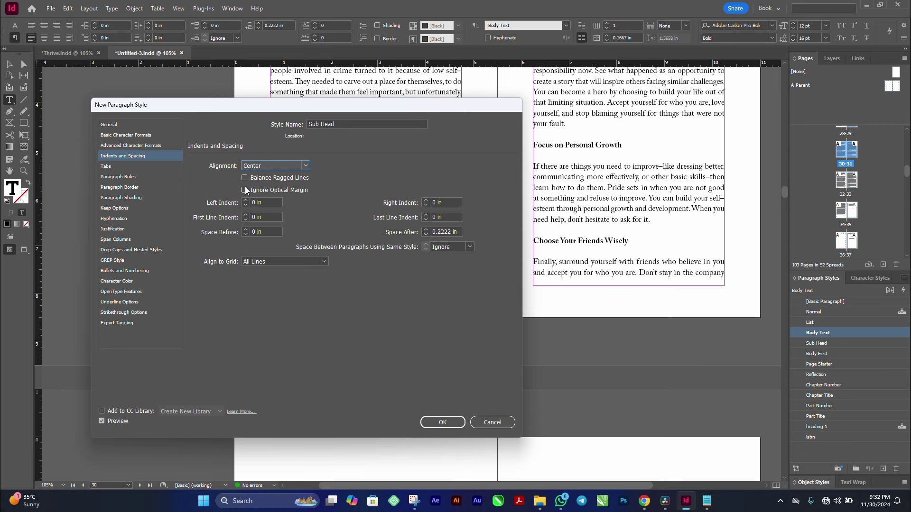
click(129, 136)
drag(204, 108, 360, 214)
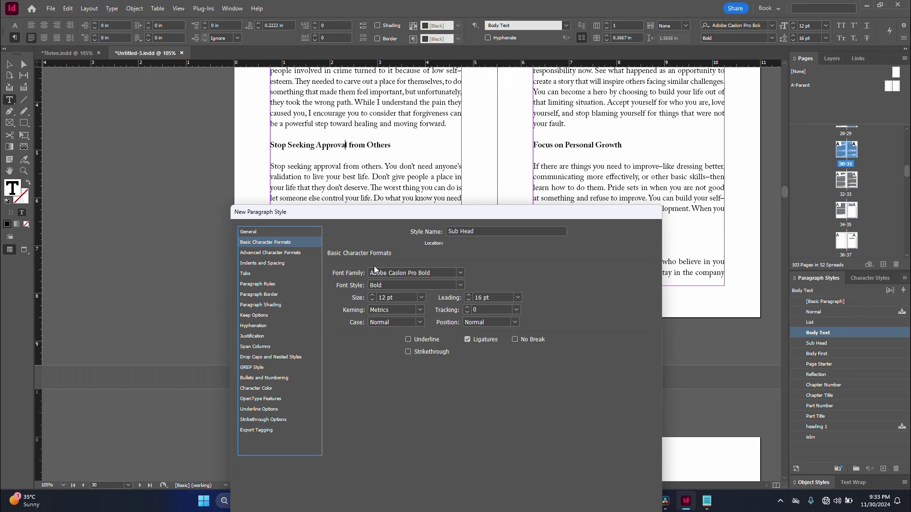
click(419, 323)
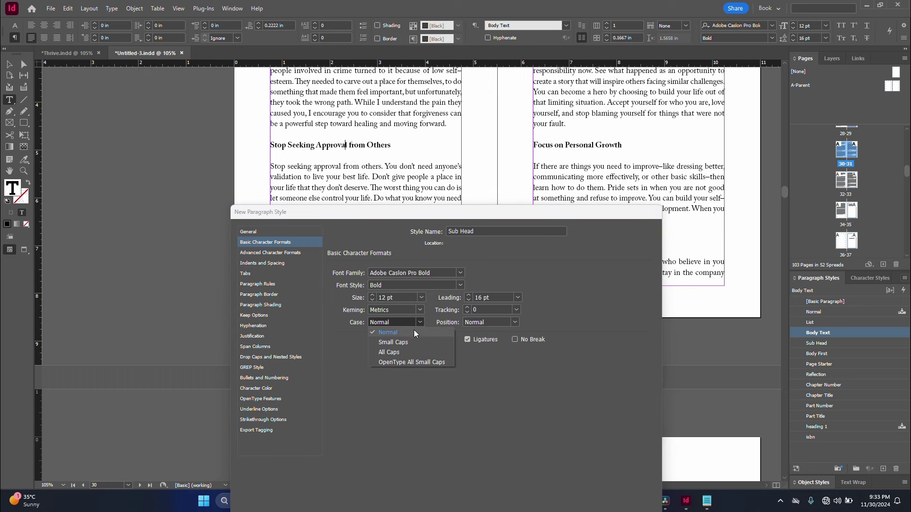
click(408, 342)
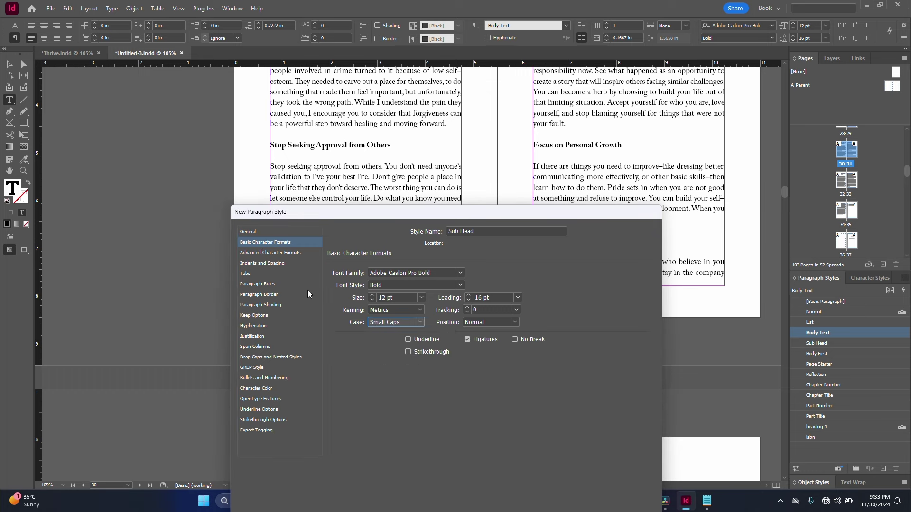
drag(419, 213, 247, 117)
click(416, 431)
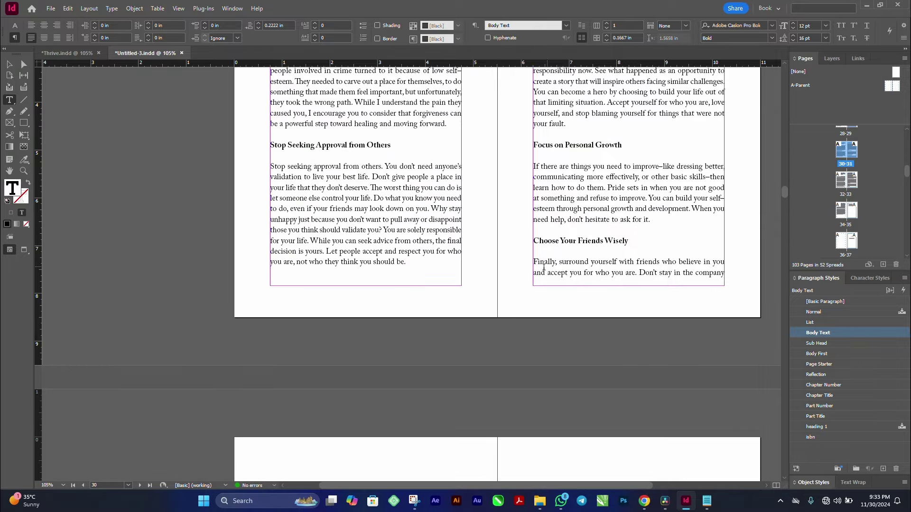
- Apply Sub Head to the heading "Stop Seeking Approval from Others" and move the style above Body Text in the style list
click(830, 344)
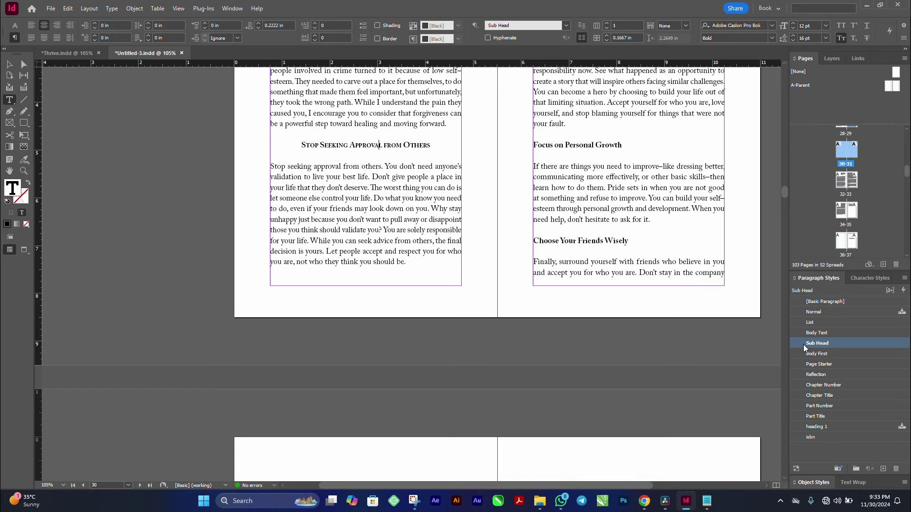
drag(802, 343, 798, 329)
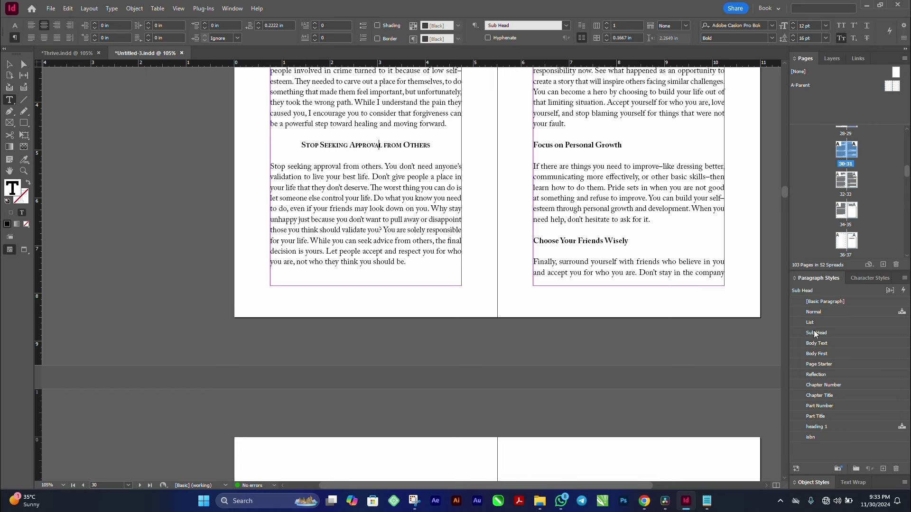
- Edit the Sub Head style and set its tracking to 50
right_click(815, 334)
click(824, 340)
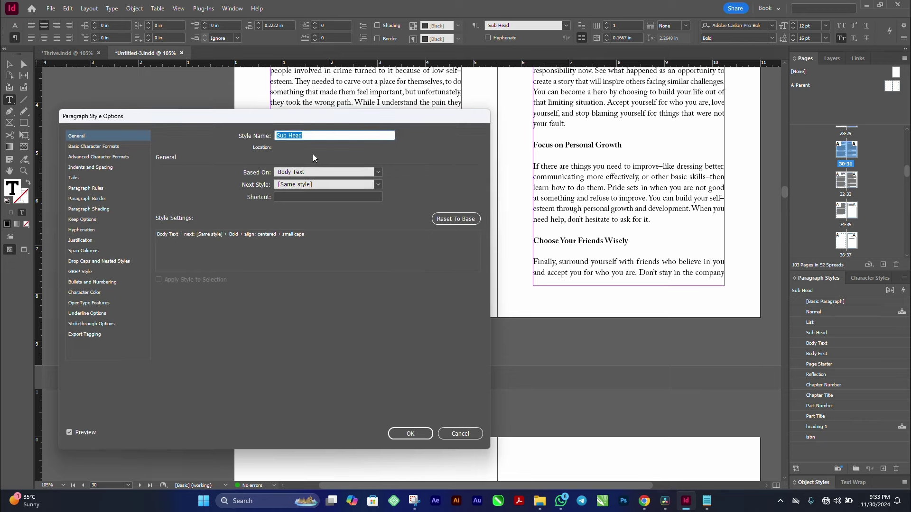
drag(318, 118, 492, 214)
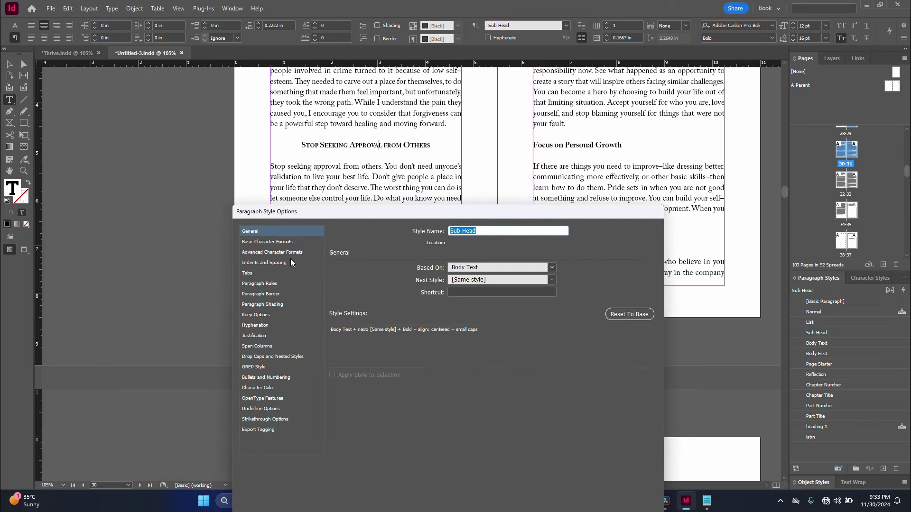
click(271, 264)
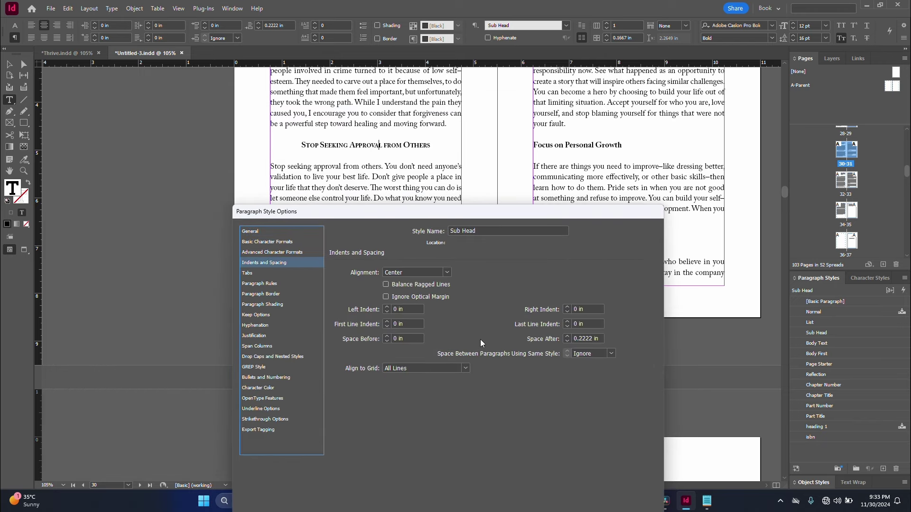
click(280, 242)
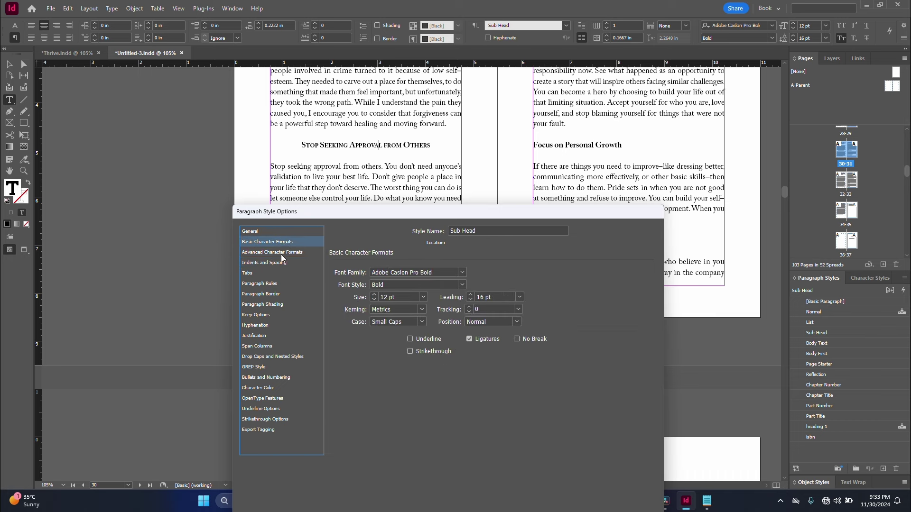
click(519, 309)
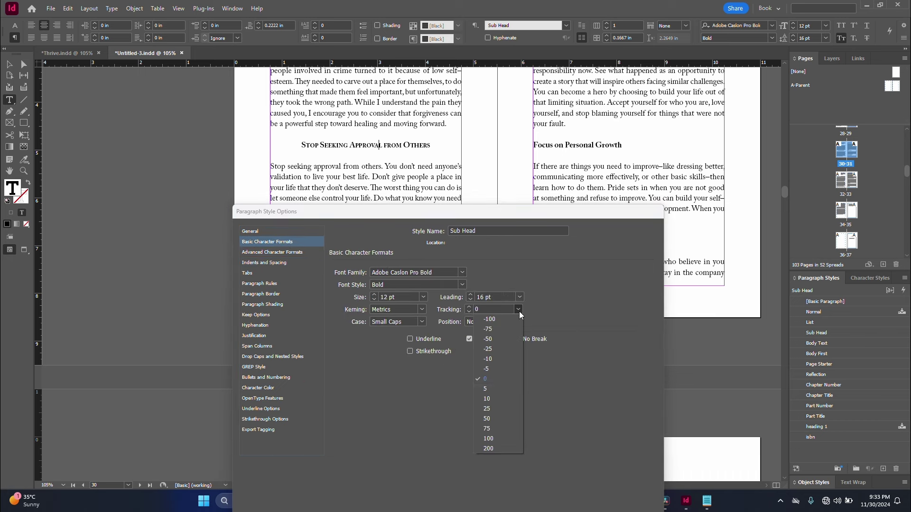
click(500, 420)
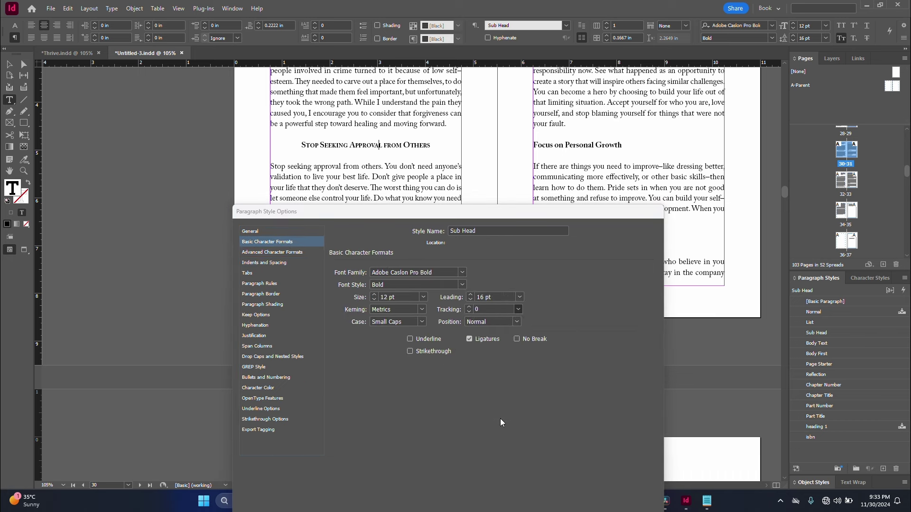
- In the Sub Head style, set Align to Grid to None and Space Before to 0.1875 in, and save the style
click(266, 264)
click(464, 369)
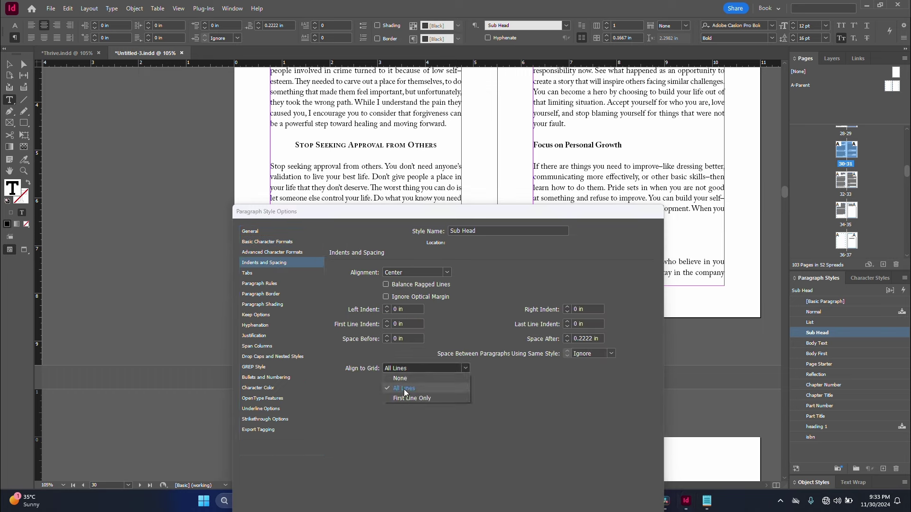
click(406, 380)
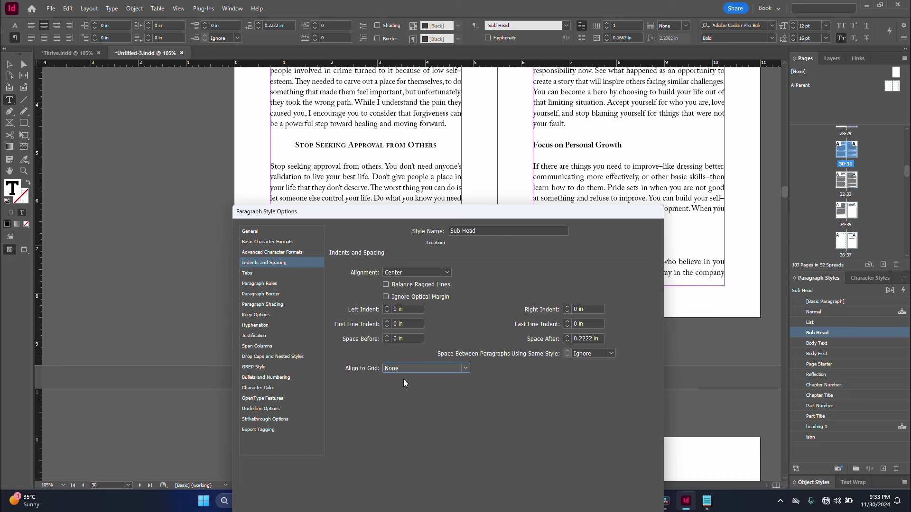
click(387, 336)
click(387, 337)
click(387, 336)
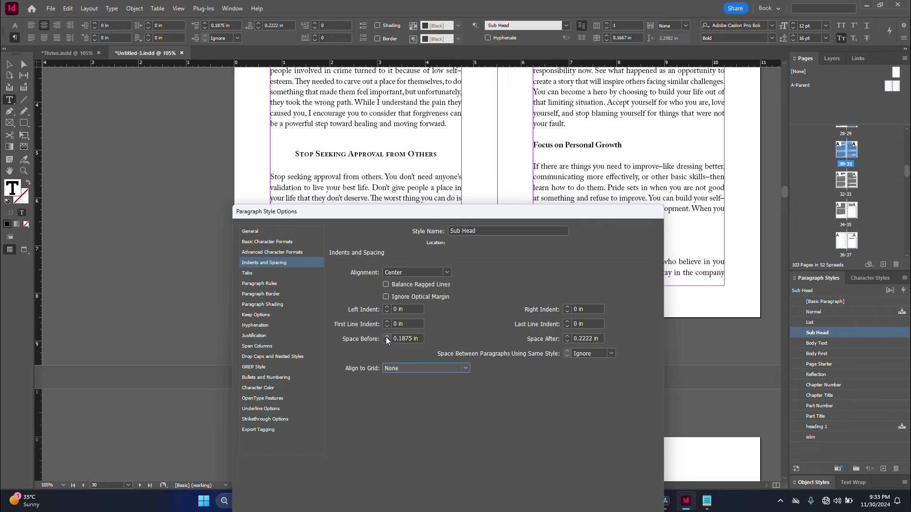
drag(446, 212, 218, 109)
click(343, 428)
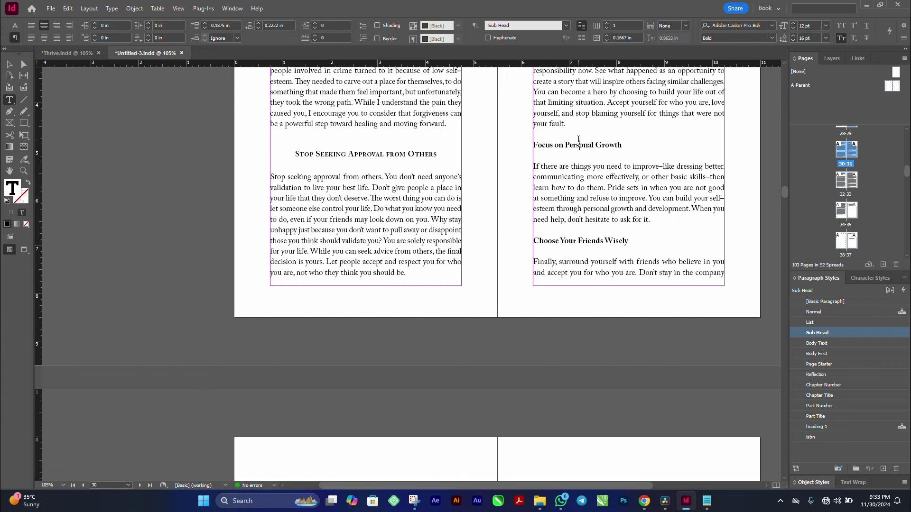
- Apply Sub Head to the headings "Focus on Personal Growth", "Choose Your Friends Wisely" and "A Personal Experience"
click(587, 153)
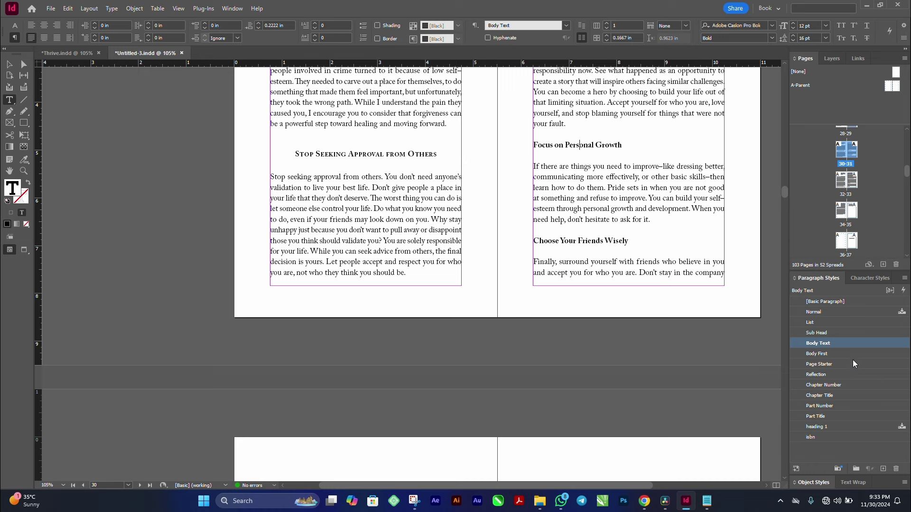
click(824, 333)
click(589, 251)
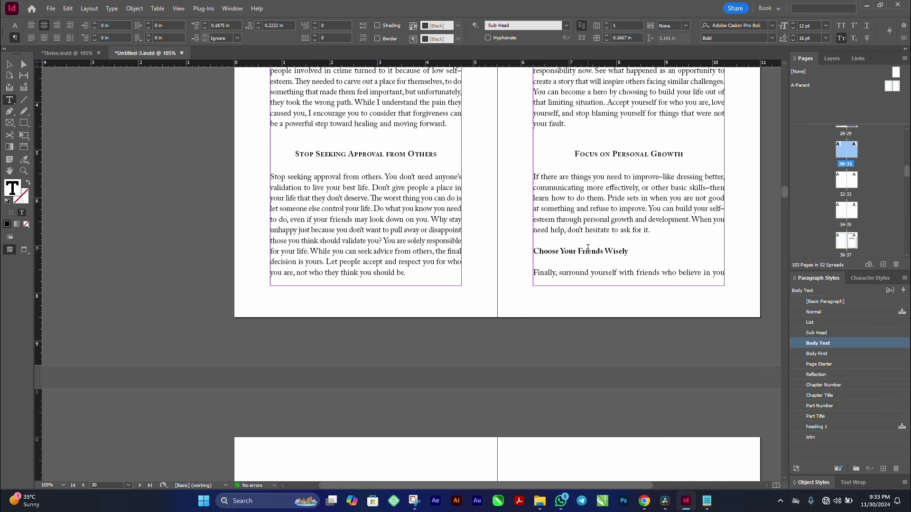
click(848, 332)
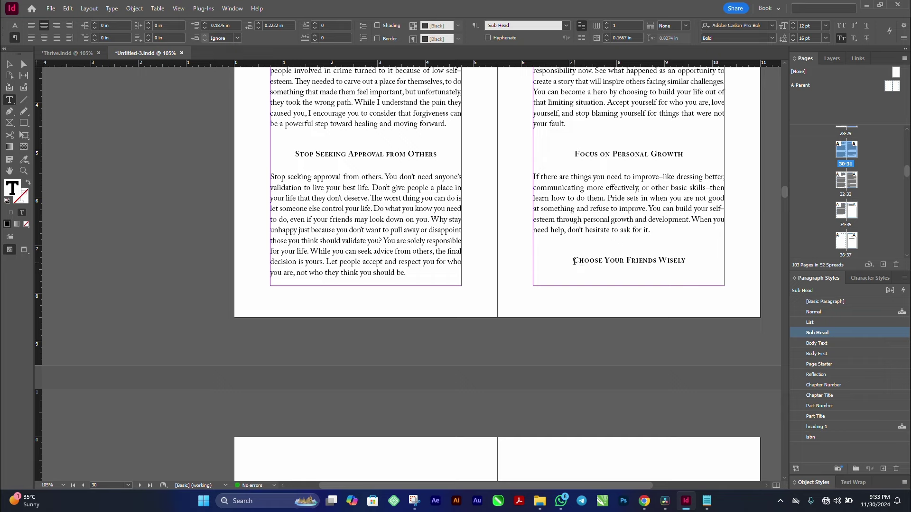
scroll(539, 263, down, 5)
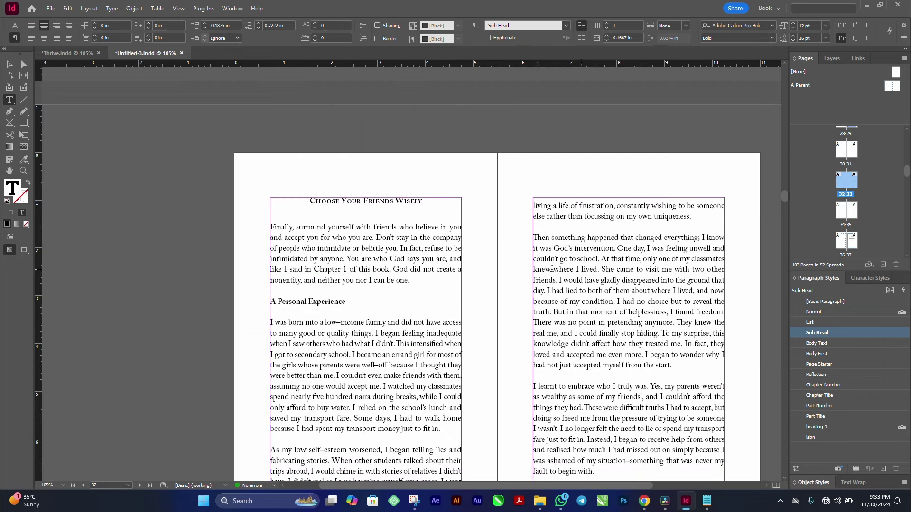
click(313, 301)
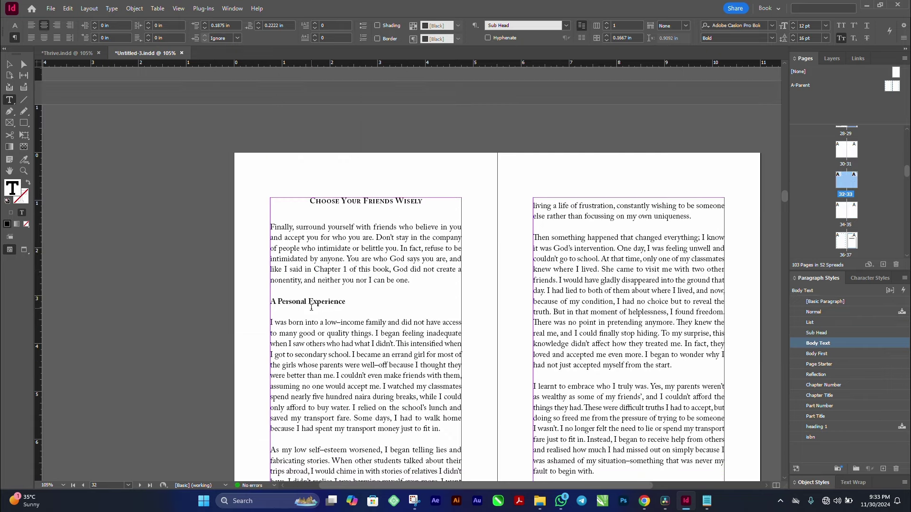
click(834, 333)
- Apply Sub Head to the headings "Discover Your Strengths" and "Forgive the Past" on pages 30-31
scroll(628, 322, down, 5)
scroll(628, 323, up, 15)
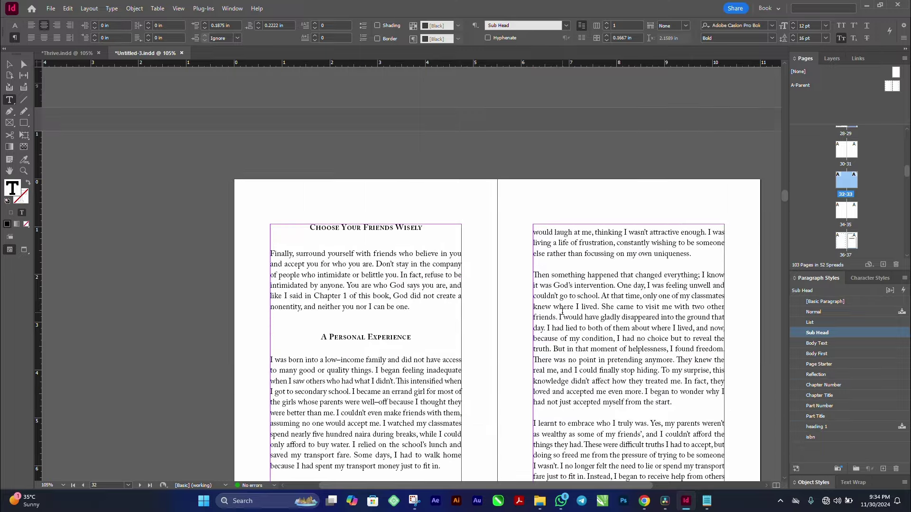
scroll(604, 314, down, 2)
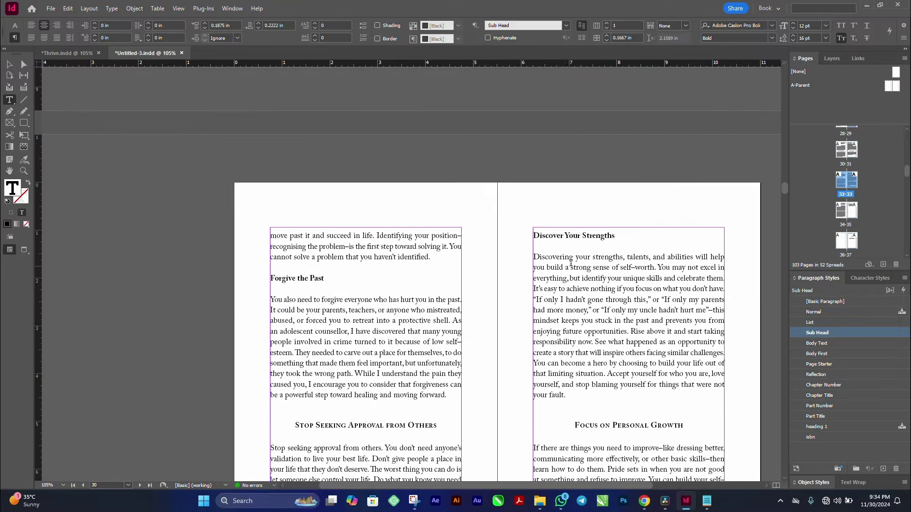
click(626, 246)
click(816, 333)
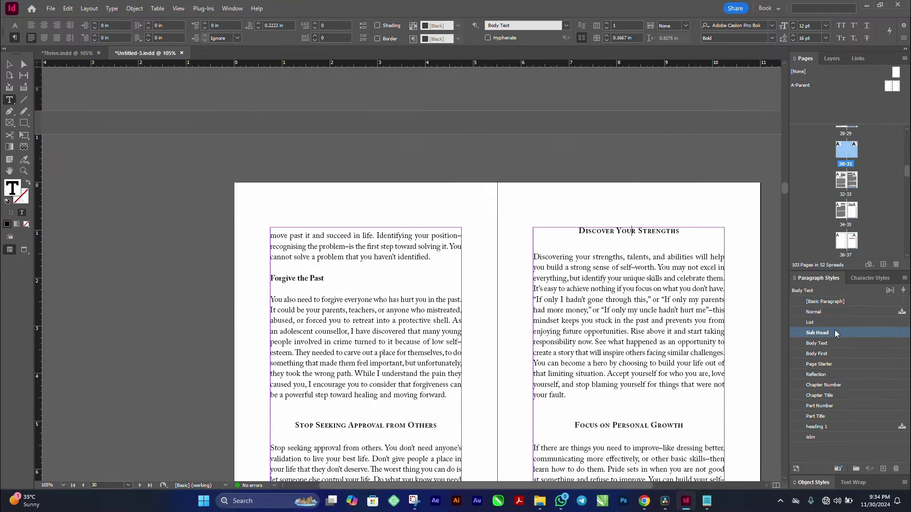
click(301, 278)
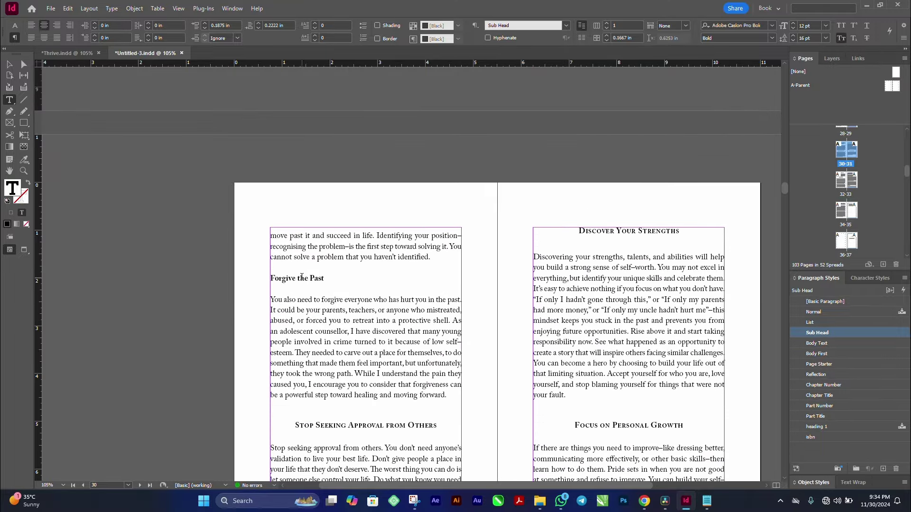
click(817, 332)
- Apply Sub Head to the headings "Identify the Root Causes", "Overcoming Low Self-Esteem" and "Physical Challenges or Disabilities" on page 29
scroll(597, 299, up, 6)
click(597, 300)
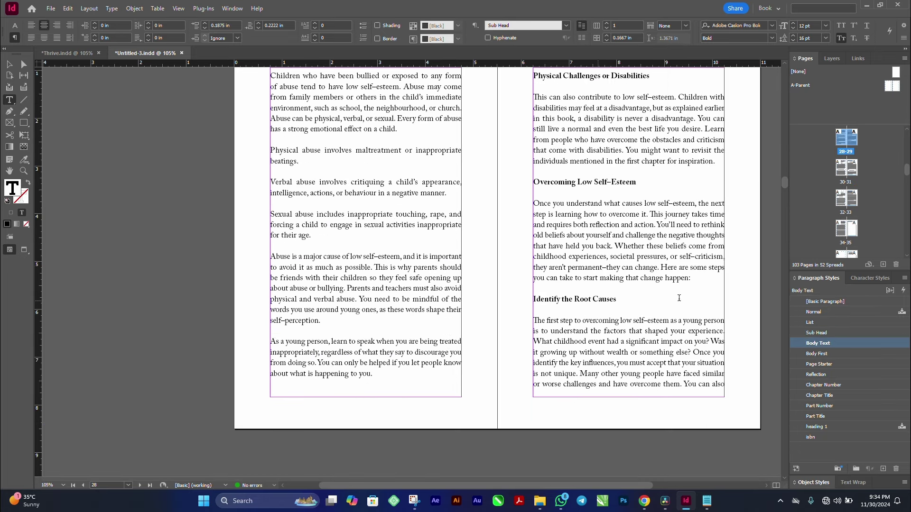
click(847, 332)
click(570, 197)
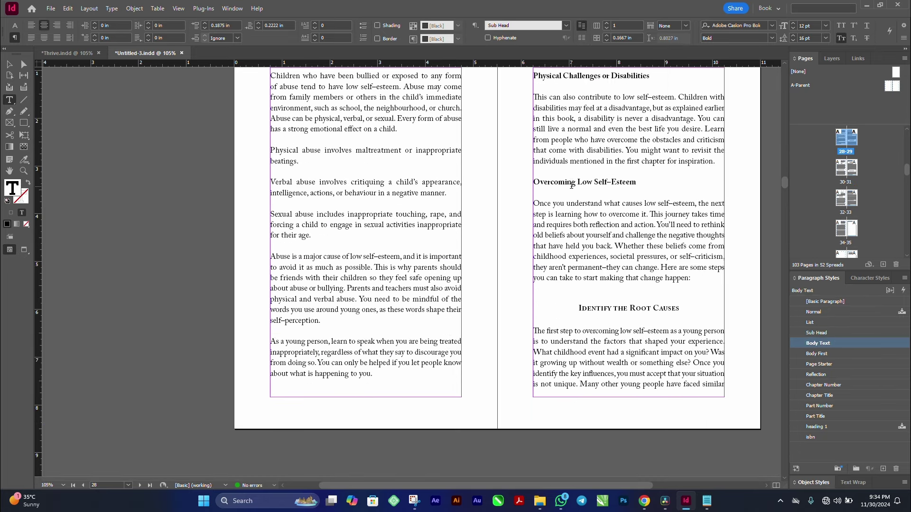
click(819, 333)
scroll(615, 270, up, 4)
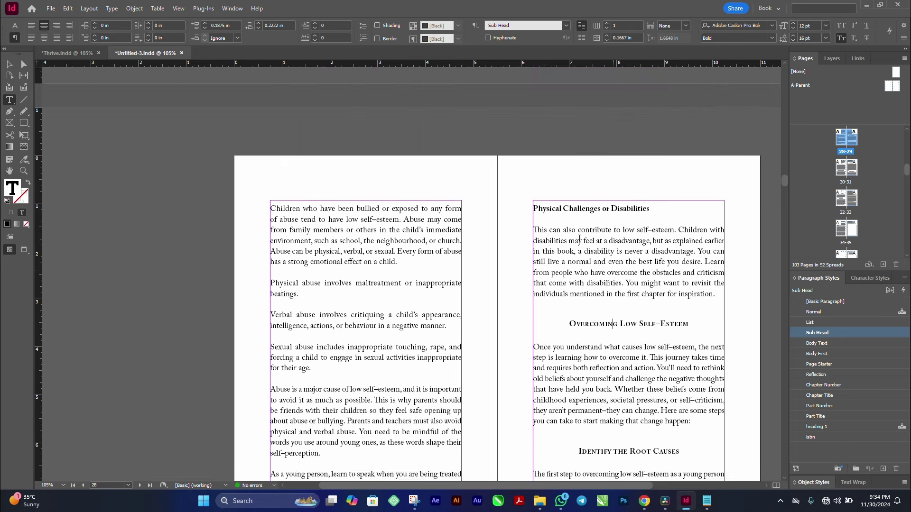
click(572, 209)
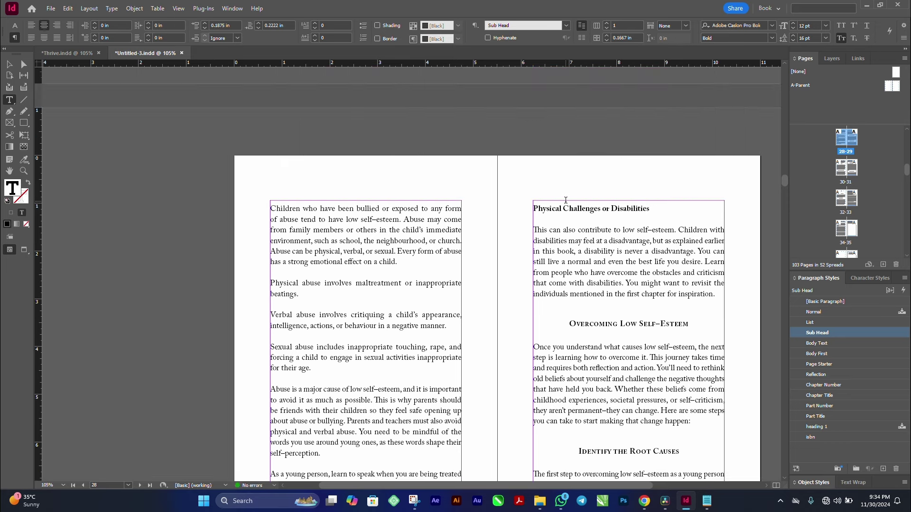
click(818, 333)
- Edit the Sub Head style to give its black character color a 30% tint, and save the style
scroll(545, 270, down, 3)
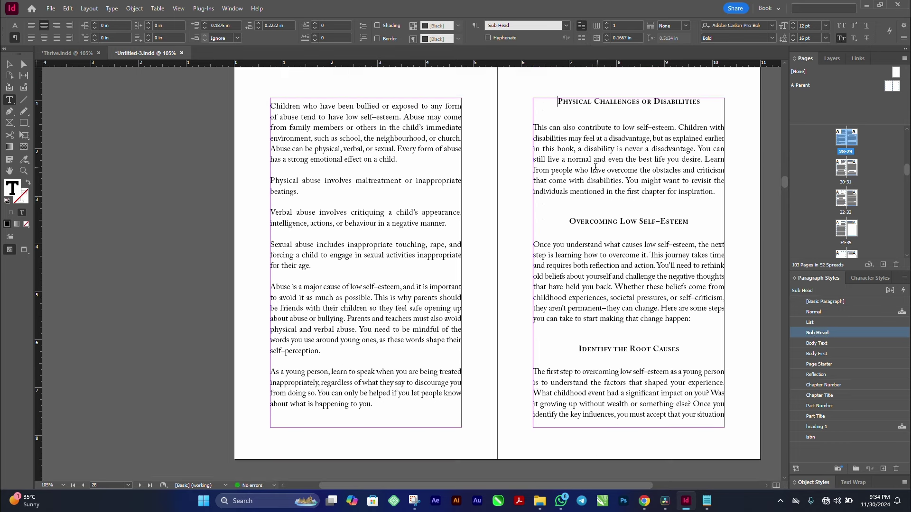
right_click(843, 333)
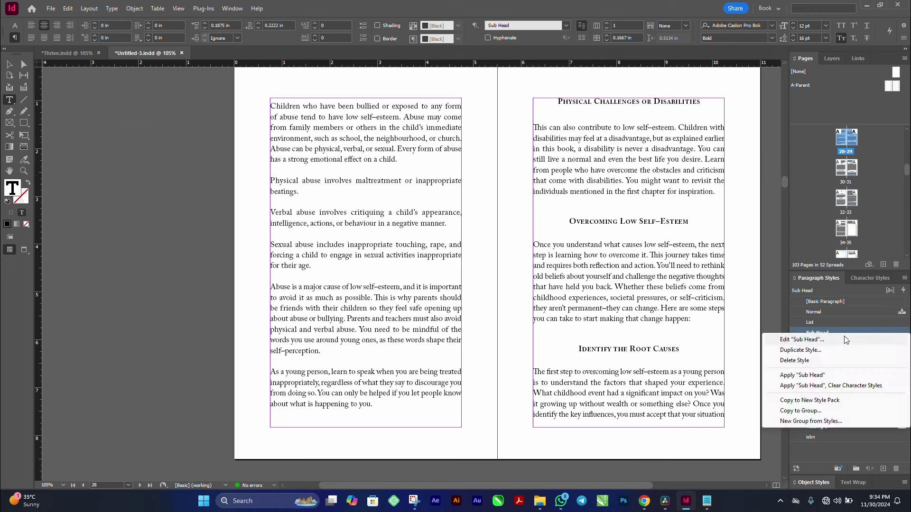
click(846, 339)
drag(299, 110, 368, 94)
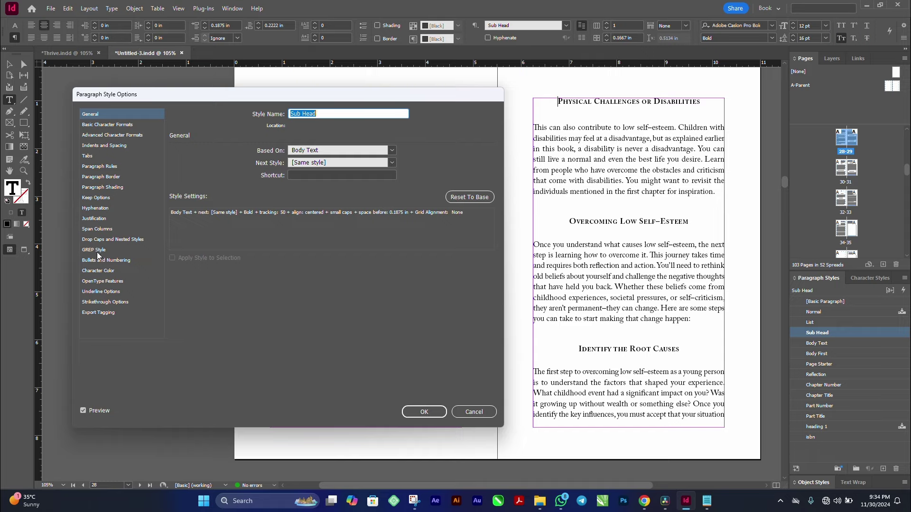
click(98, 271)
click(255, 233)
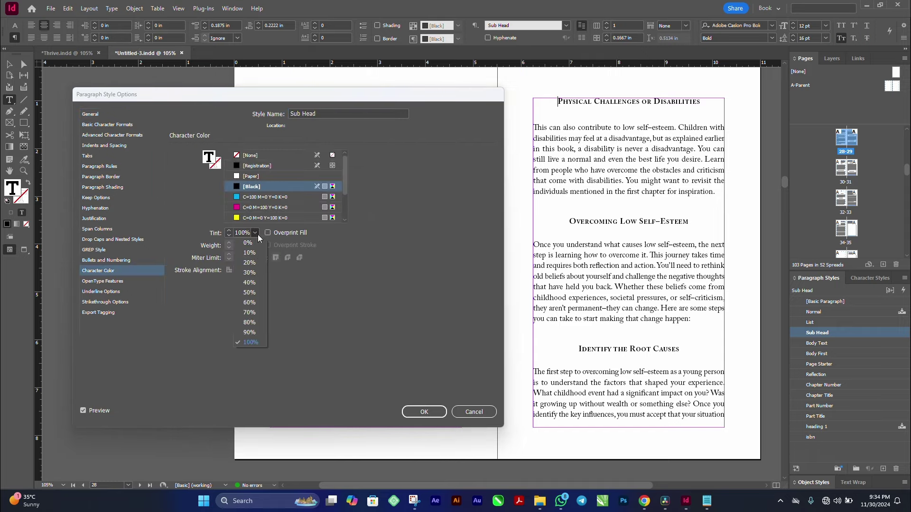
click(254, 272)
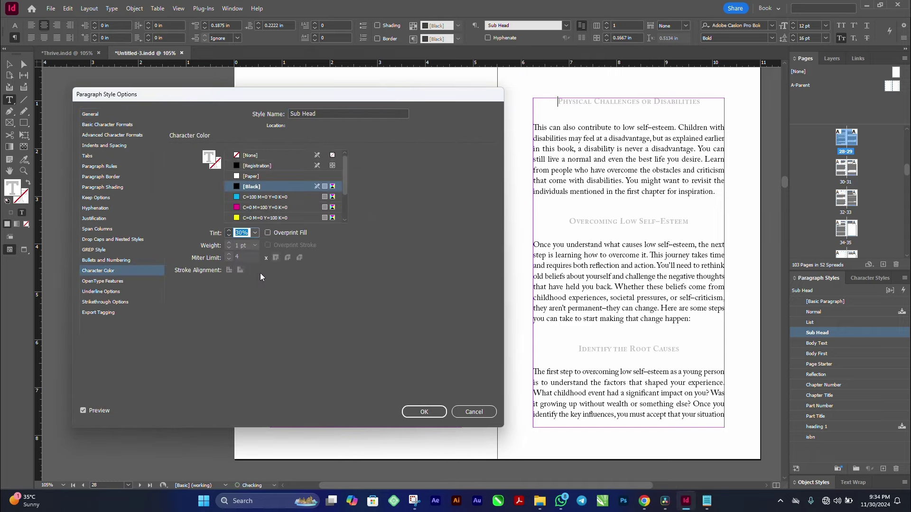
click(423, 411)
- Review the subheadings and layout throughout Chapter Two, from its opening page to the Reflection Exercises
scroll(546, 313, down, 15)
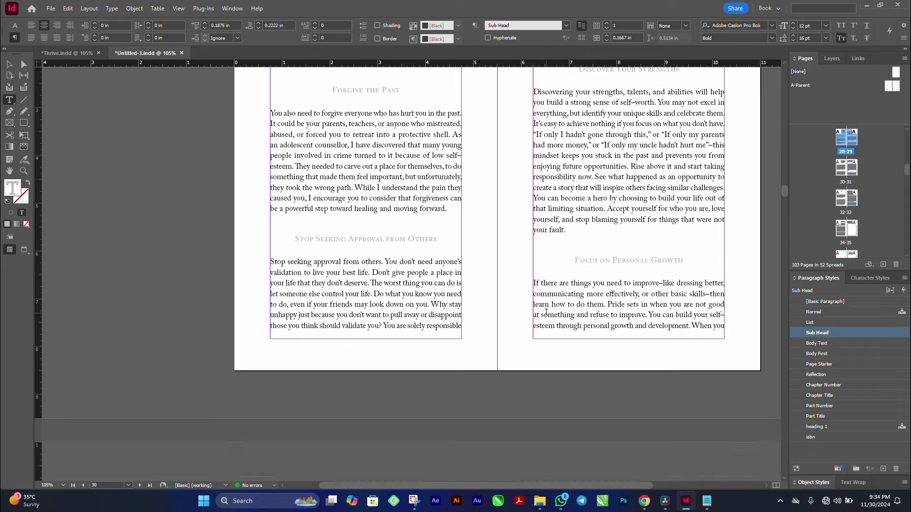
scroll(546, 313, down, 8)
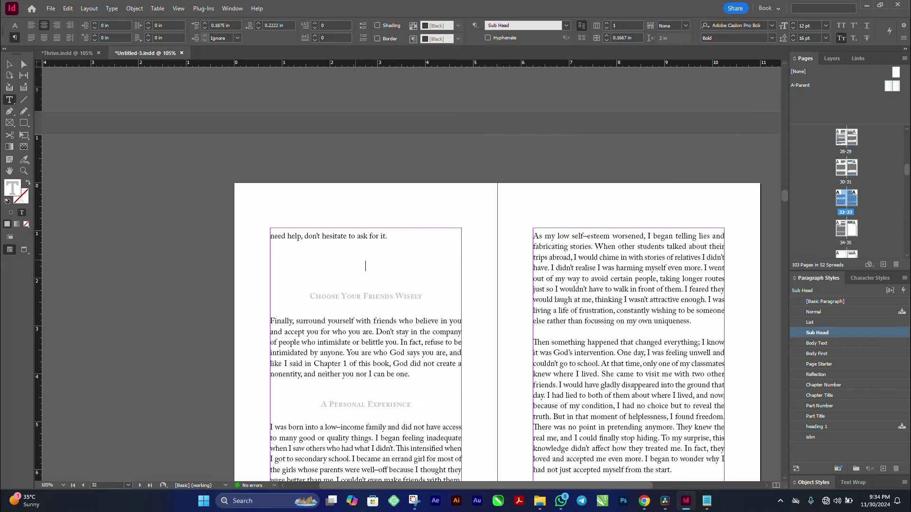
scroll(532, 271, down, 10)
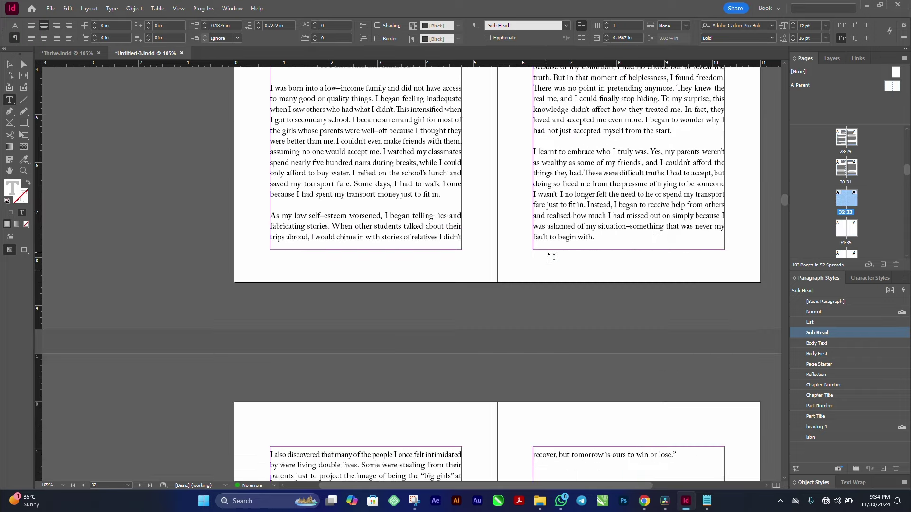
scroll(552, 257, up, 20)
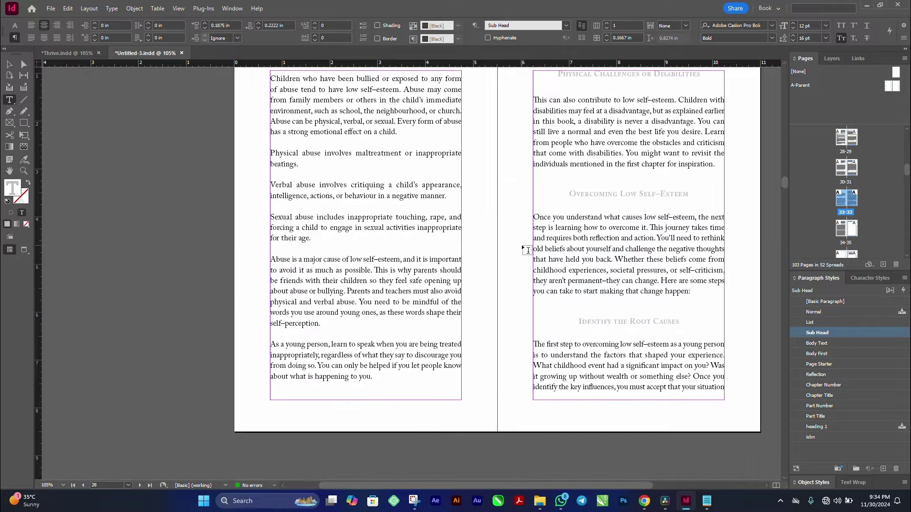
scroll(528, 250, up, 15)
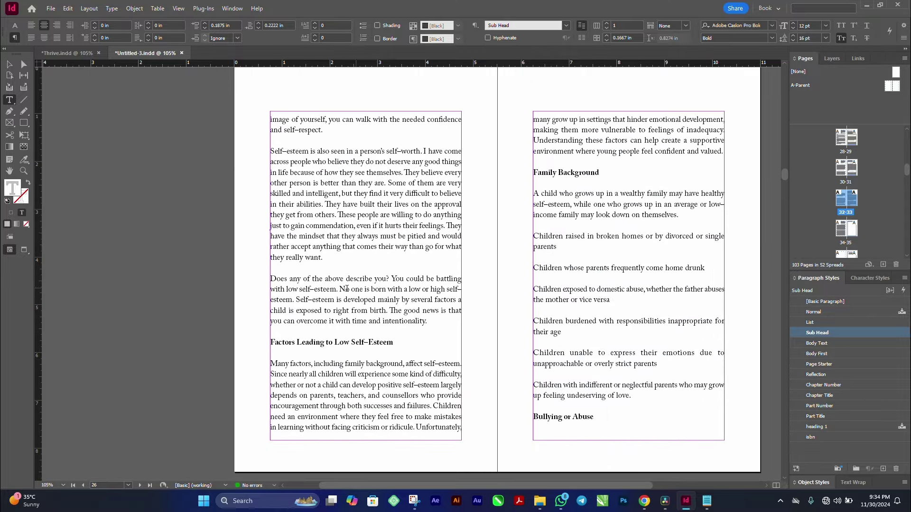
scroll(442, 279, up, 14)
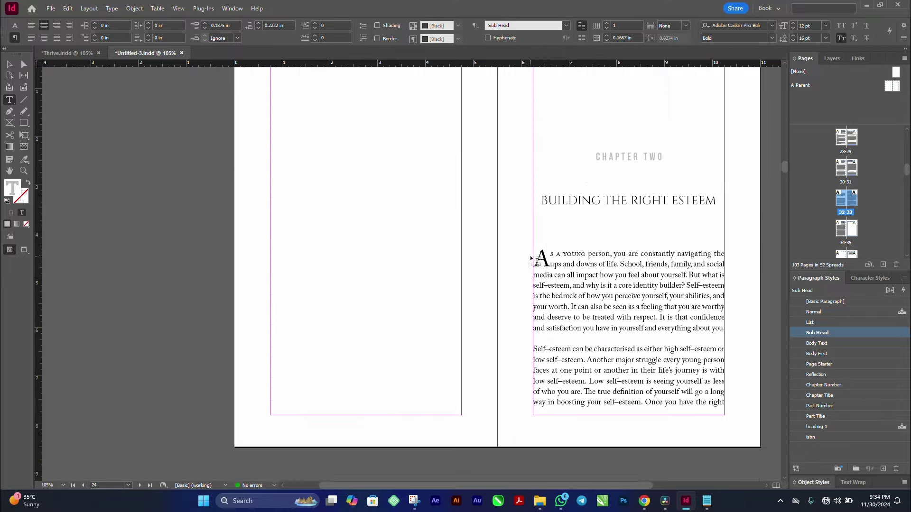
scroll(533, 272, down, 20)
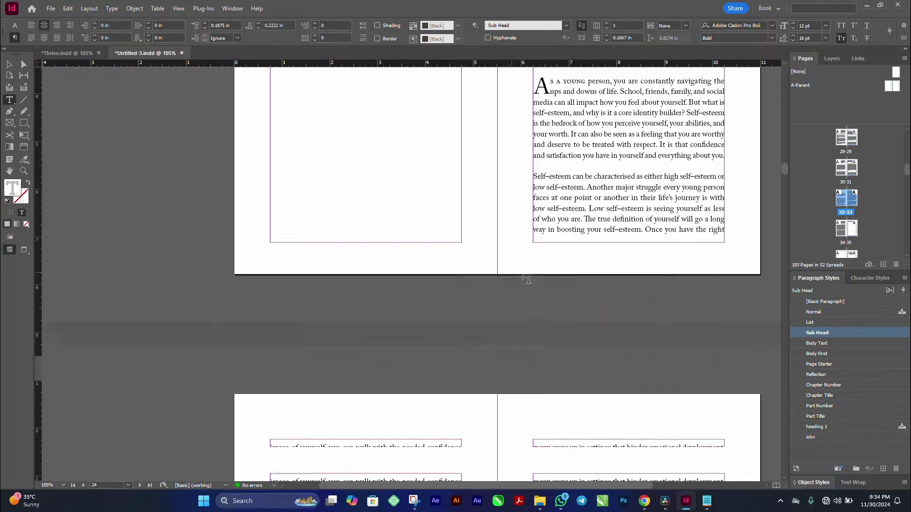
scroll(535, 274, down, 20)
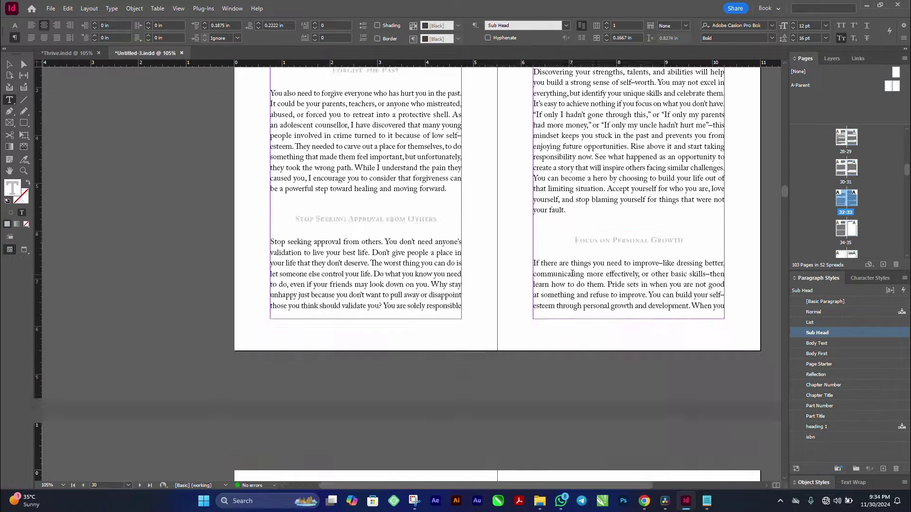
scroll(554, 262, down, 11)
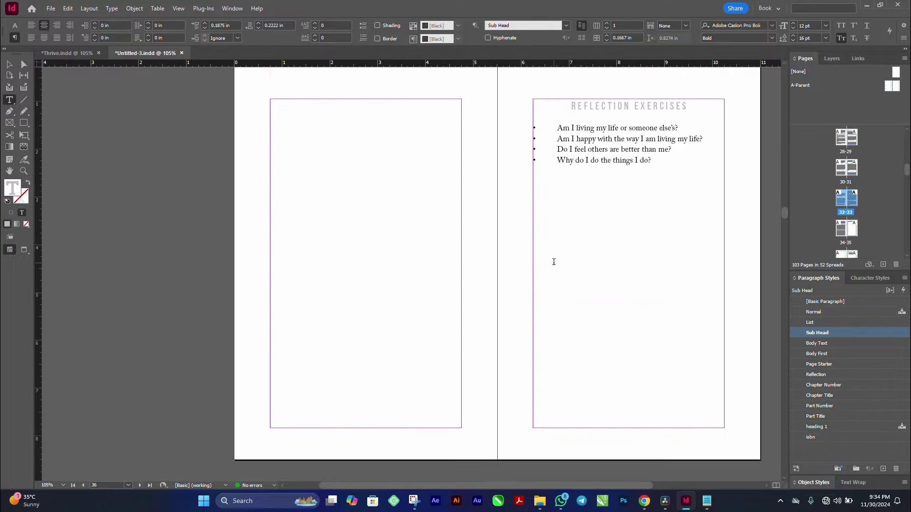
scroll(553, 262, up, 4)
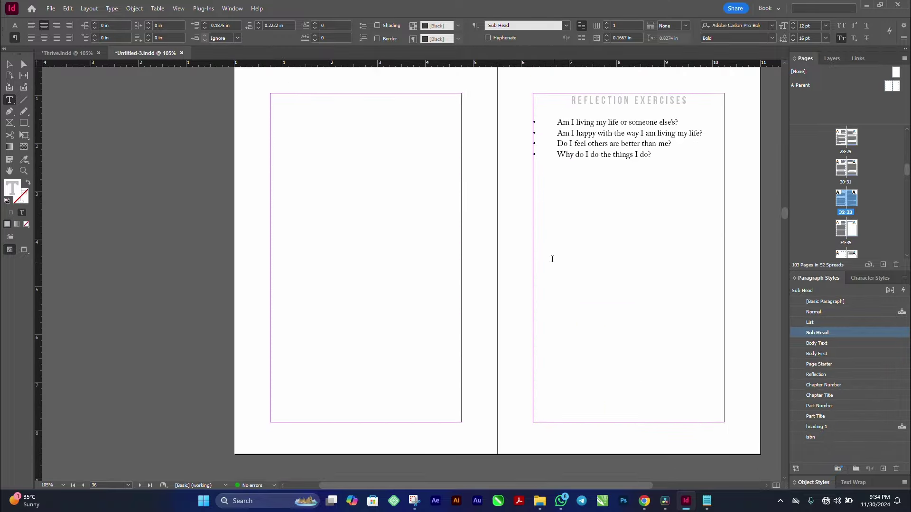
- Switch to Thrive.indd and examine the Reflection Exercises layout on page 23, including the paragraph style of its writing lines
click(67, 52)
scroll(434, 268, down, 10)
scroll(434, 269, down, 14)
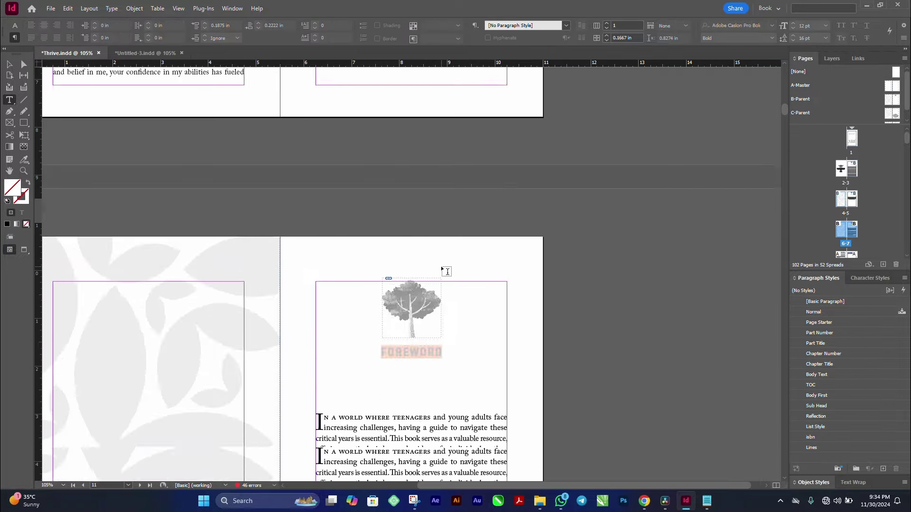
scroll(440, 266, up, 7)
scroll(441, 266, up, 20)
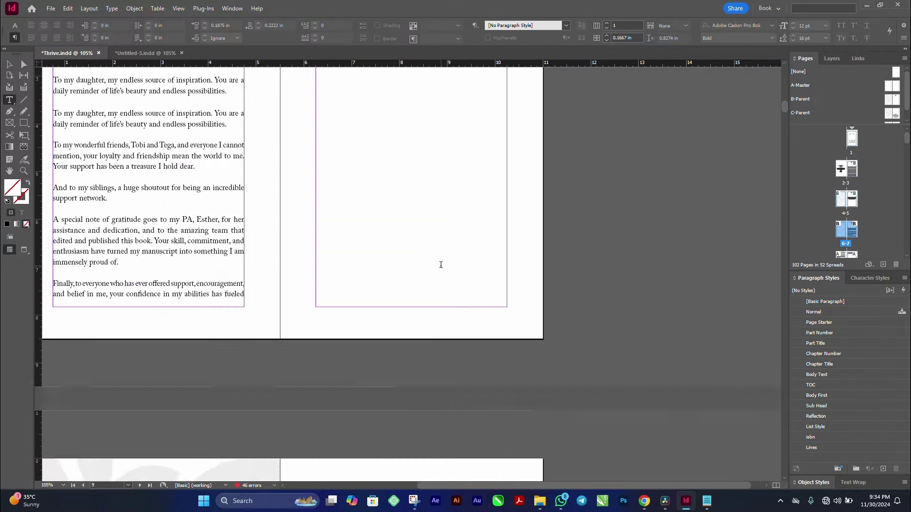
scroll(441, 264, down, 20)
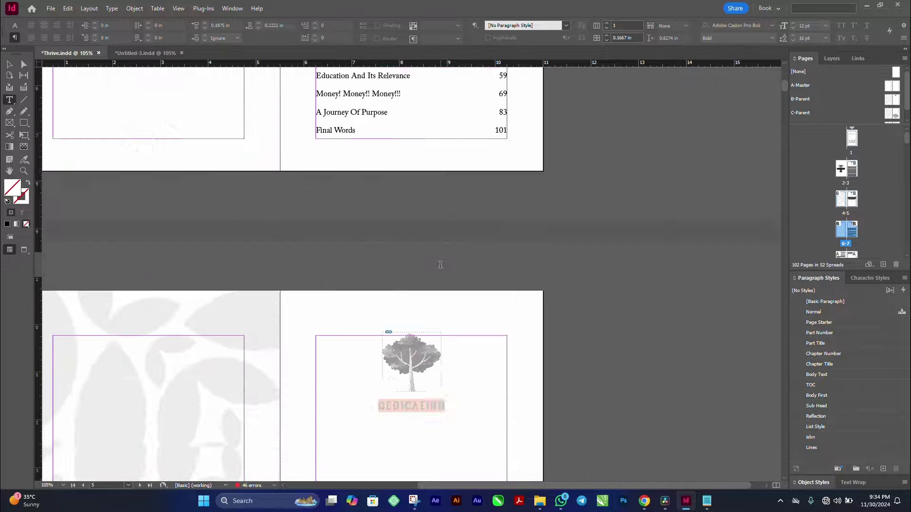
scroll(439, 265, down, 20)
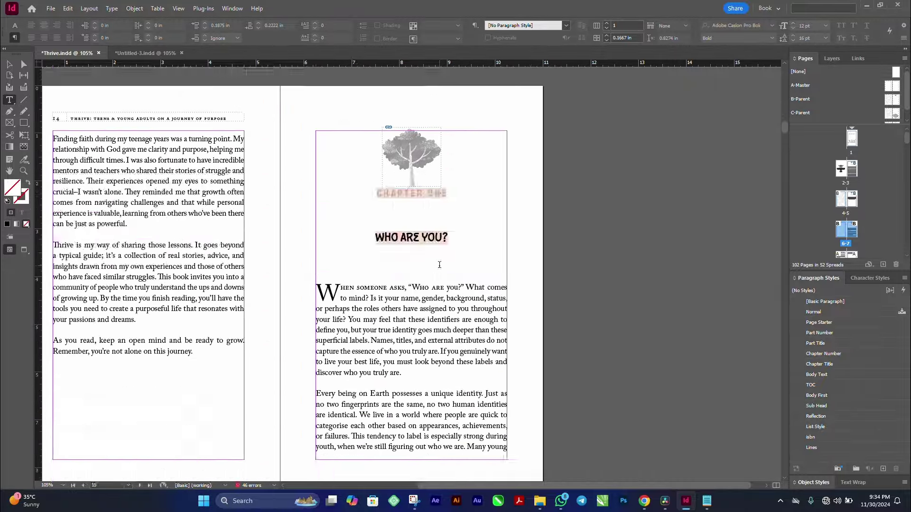
scroll(444, 271, down, 10)
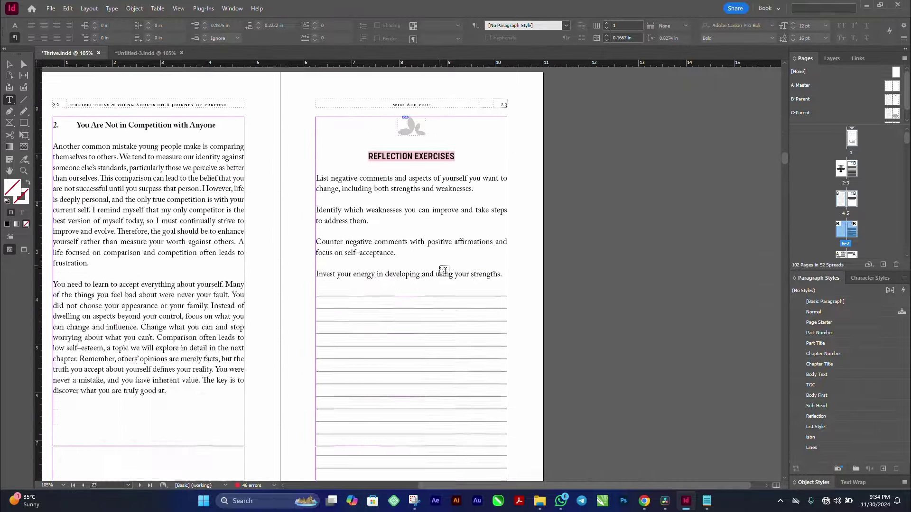
scroll(377, 259, up, 5)
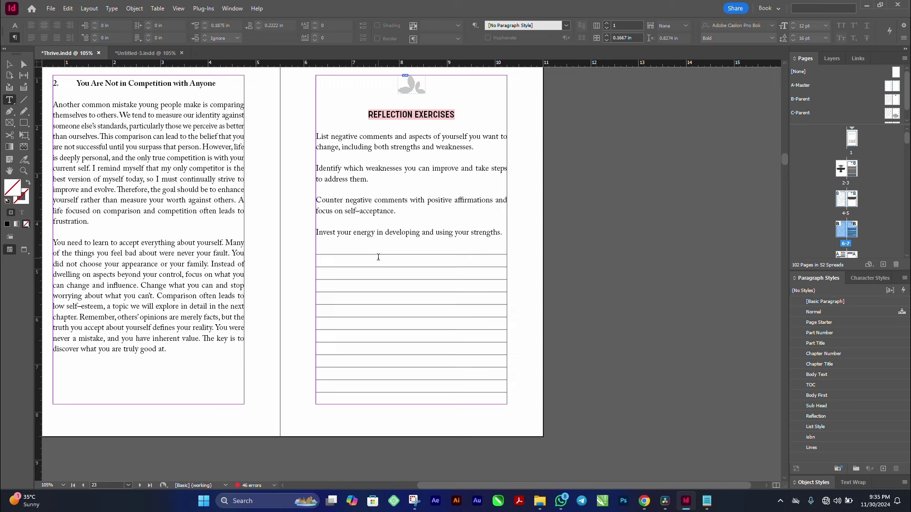
click(398, 271)
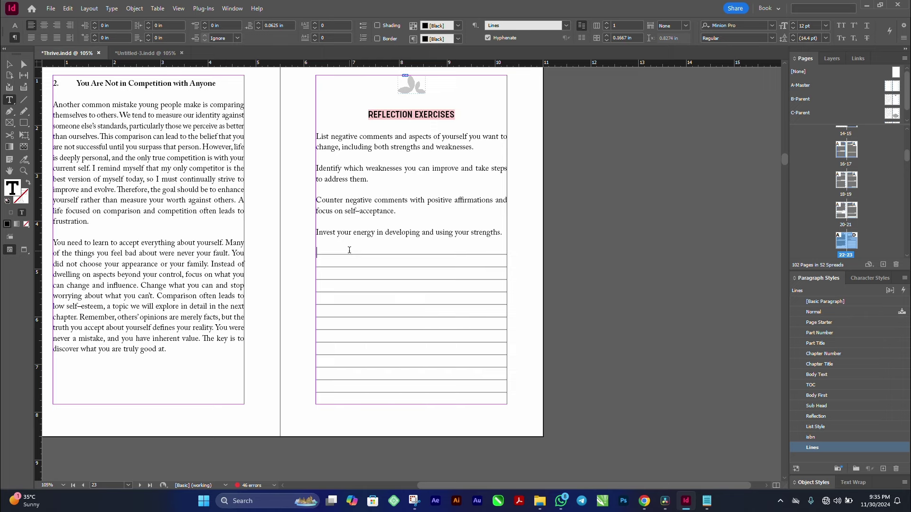
- Return to Untitled-3.indd and examine the Reflection Exercises heading's style and its page placement against the preceding spread on pages 34-35
click(131, 53)
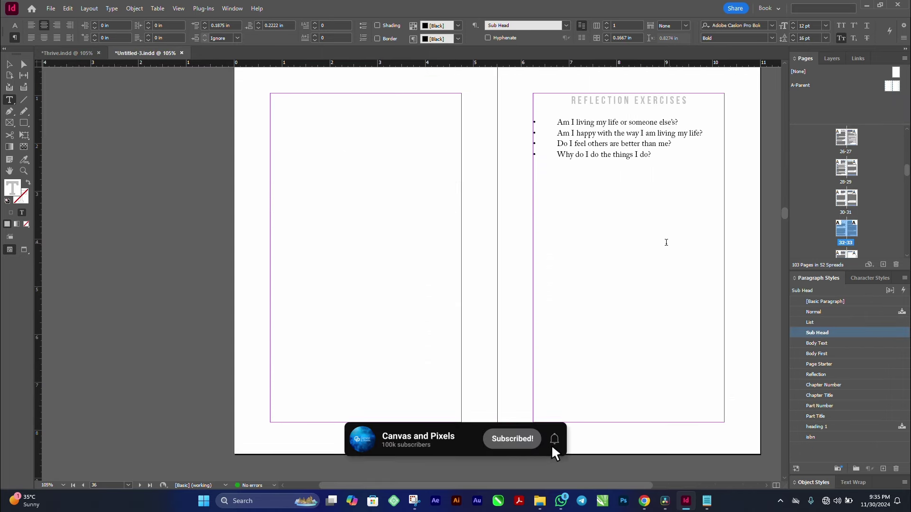
scroll(590, 246, up, 10)
scroll(563, 259, down, 10)
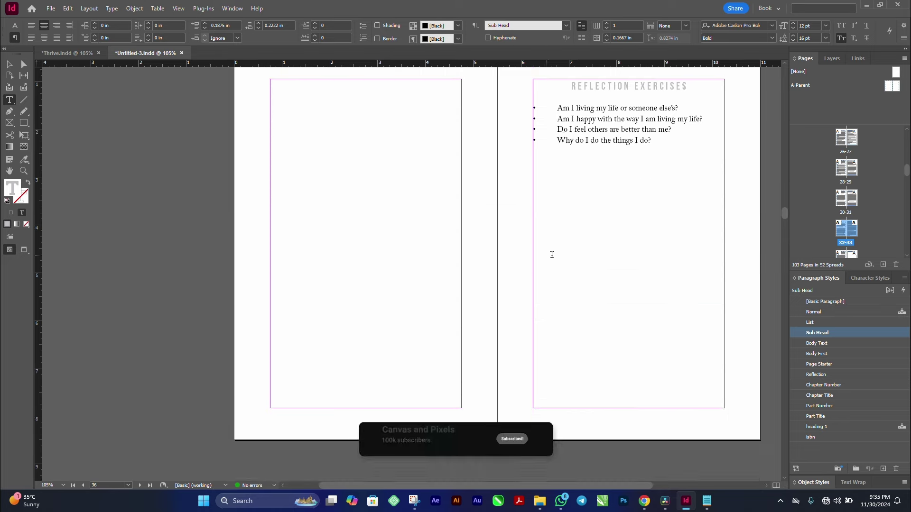
scroll(608, 249, up, 7)
scroll(603, 284, up, 10)
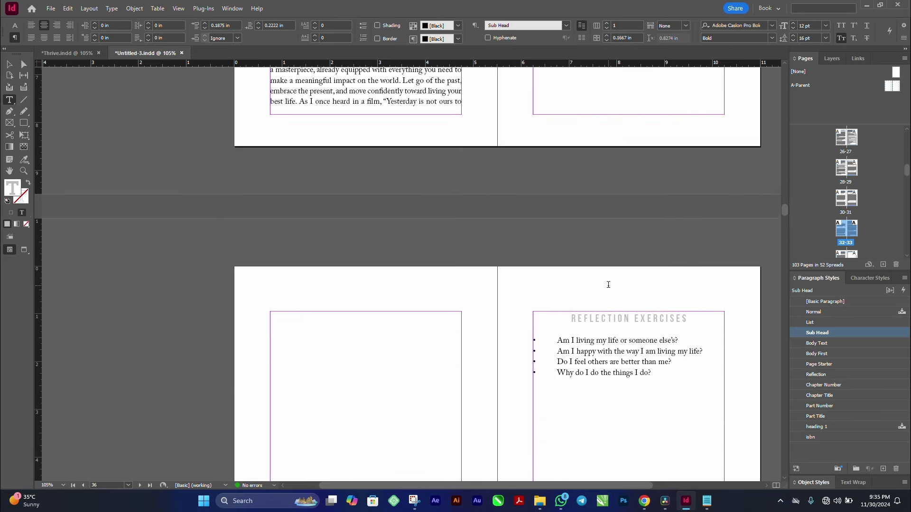
scroll(568, 278, down, 9)
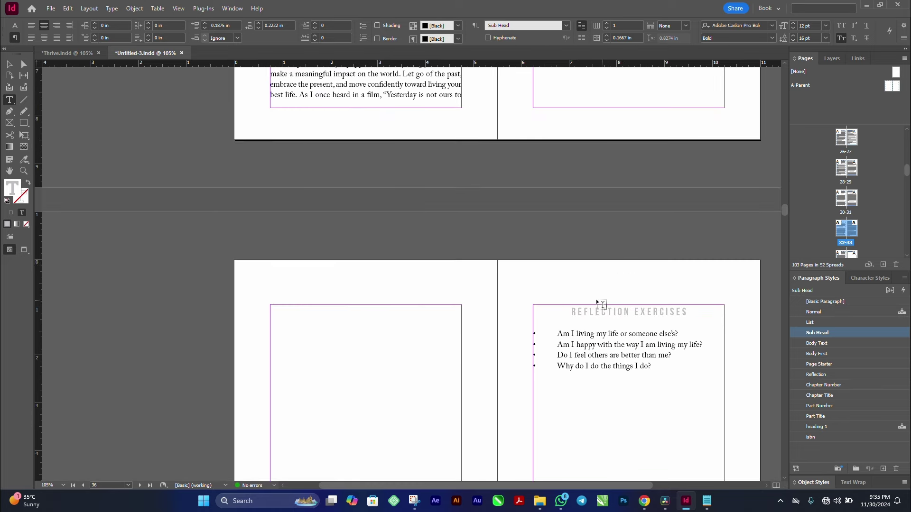
scroll(599, 299, down, 8)
scroll(596, 301, up, 6)
click(622, 244)
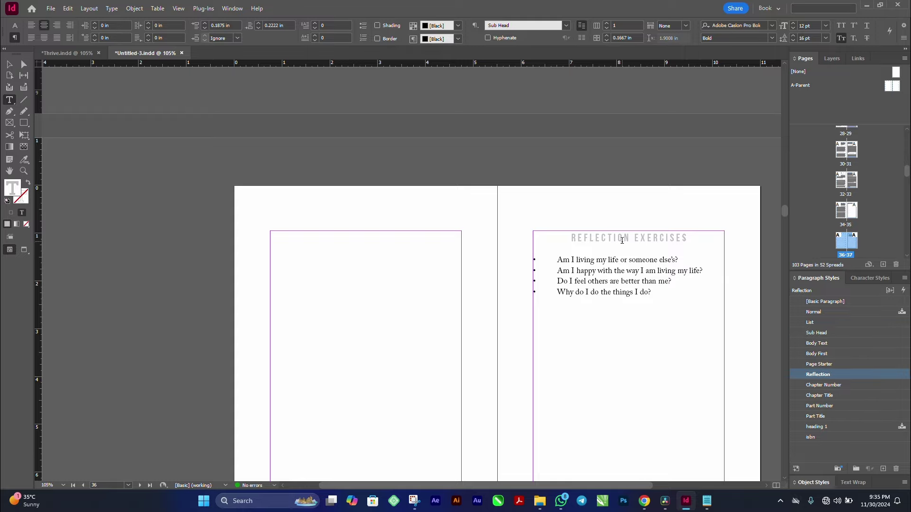
scroll(584, 297, up, 8)
scroll(585, 297, up, 7)
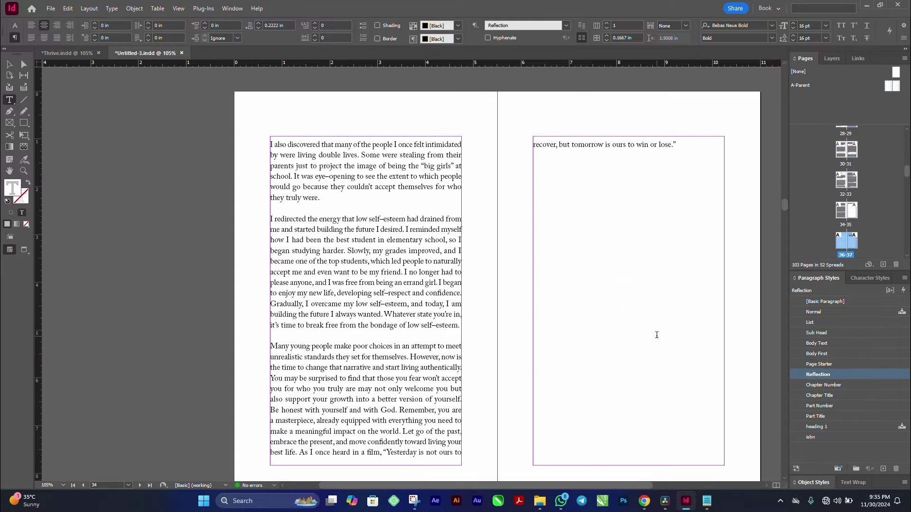
scroll(593, 290, down, 4)
scroll(599, 281, up, 3)
scroll(598, 281, down, 9)
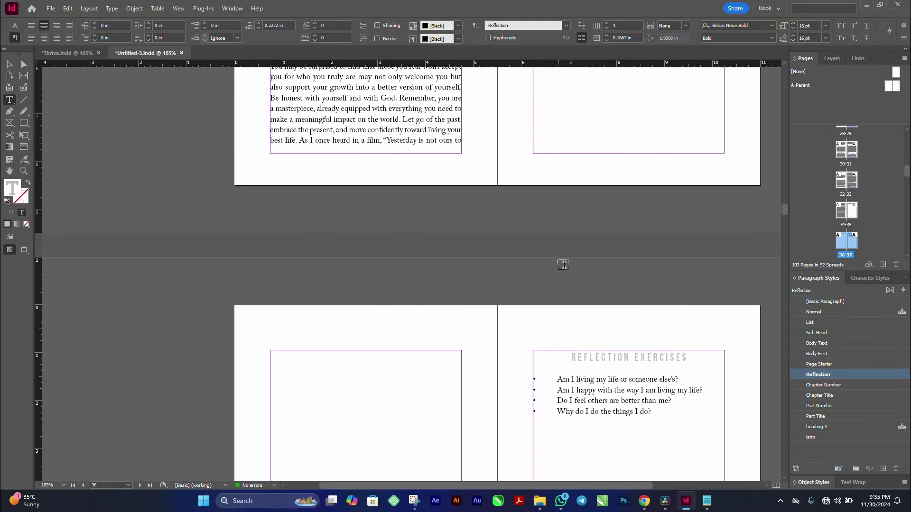
scroll(524, 203, up, 9)
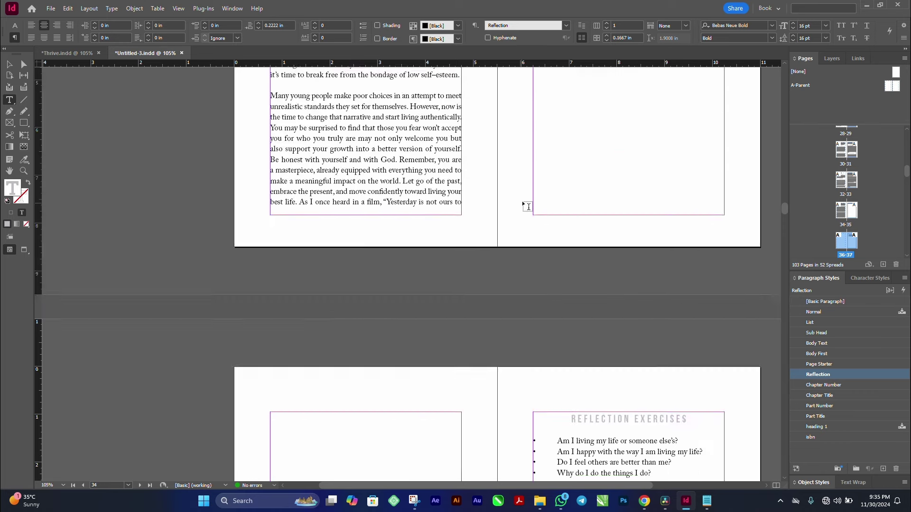
scroll(590, 177, down, 5)
scroll(581, 197, down, 4)
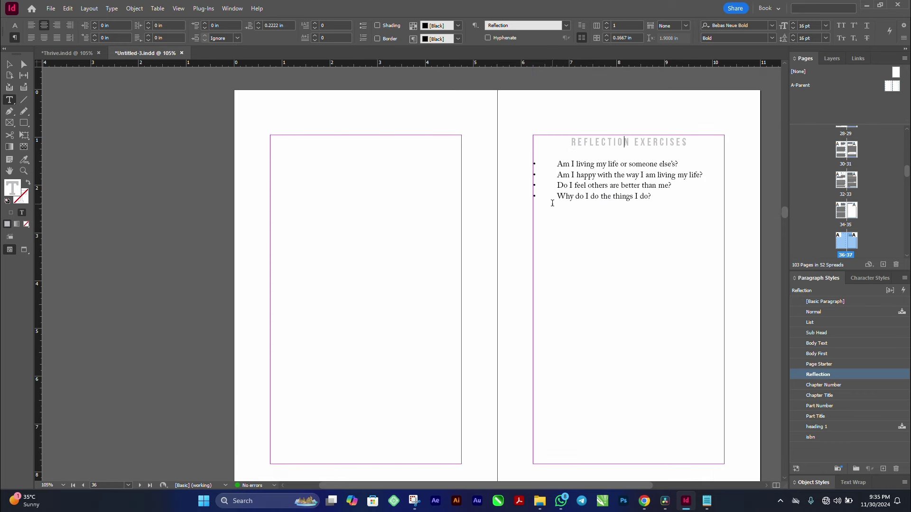
- Edit the Reflection style's keep options so the paragraph starts Anywhere, and save the style
drag(571, 142, 694, 142)
click(654, 143)
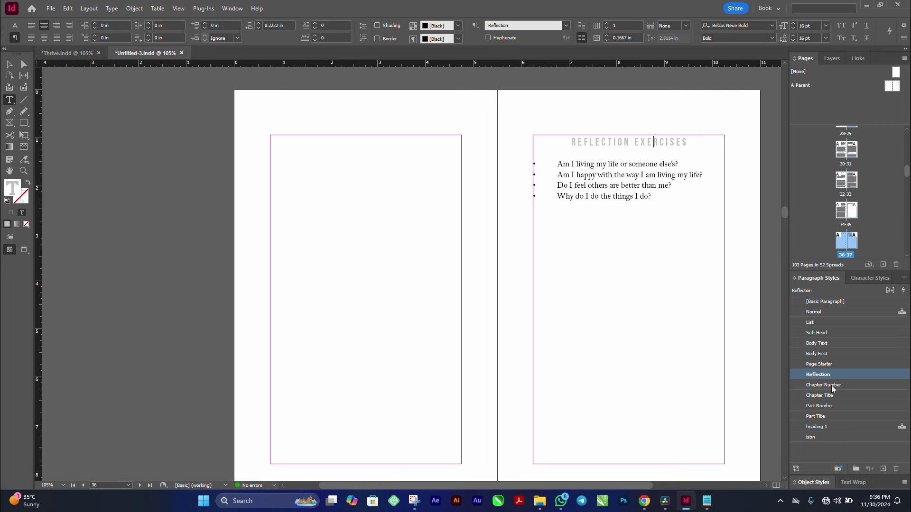
right_click(846, 374)
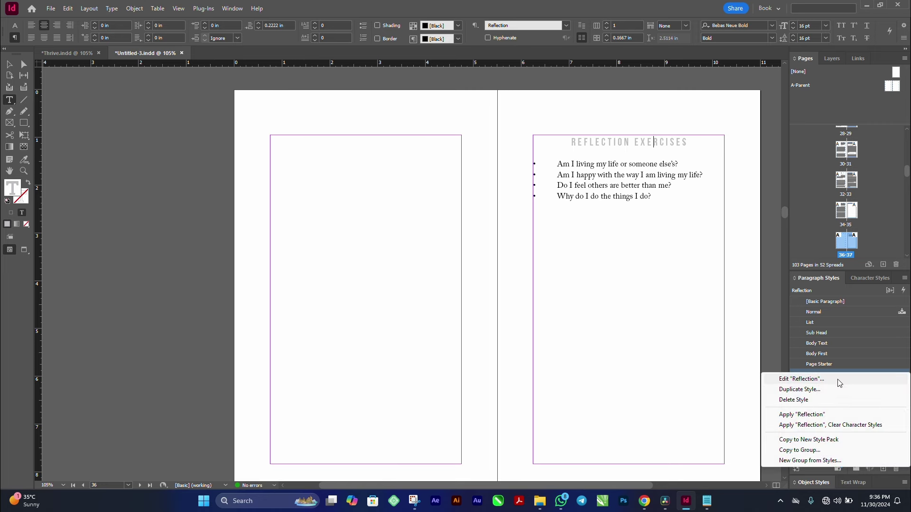
click(844, 379)
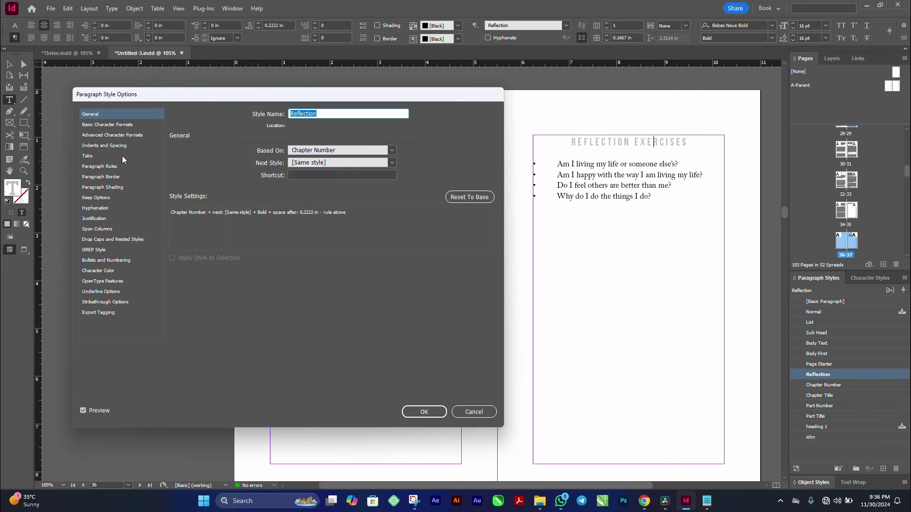
click(100, 198)
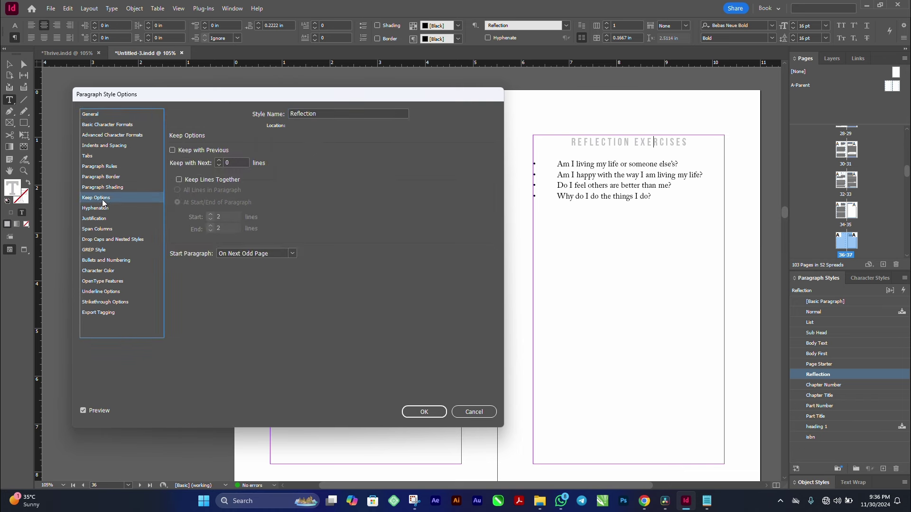
click(292, 252)
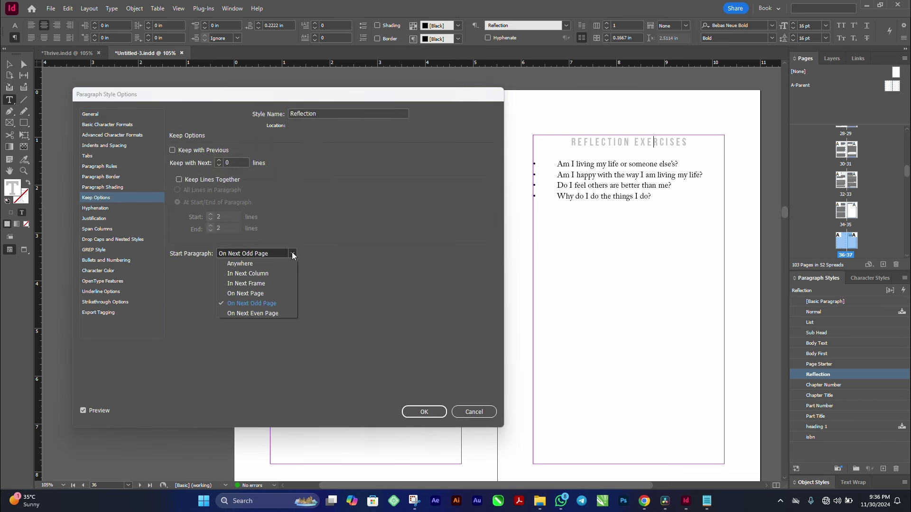
click(260, 265)
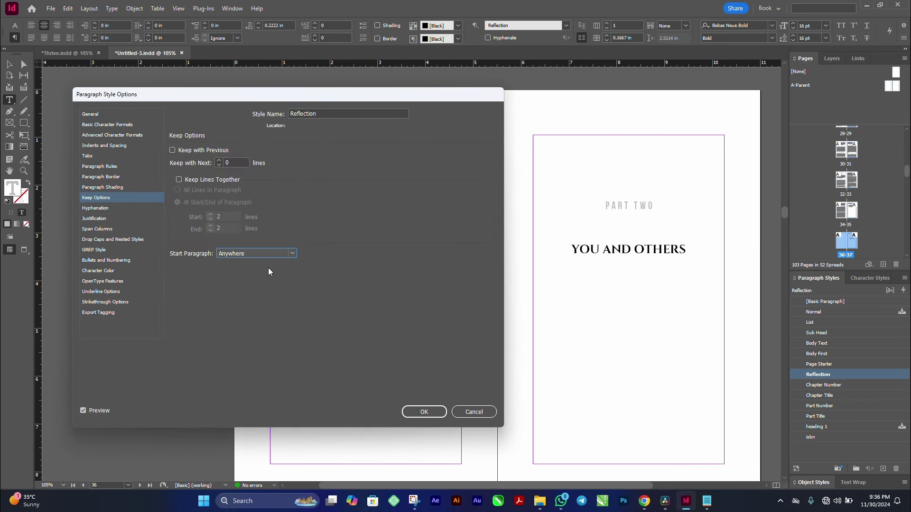
click(423, 411)
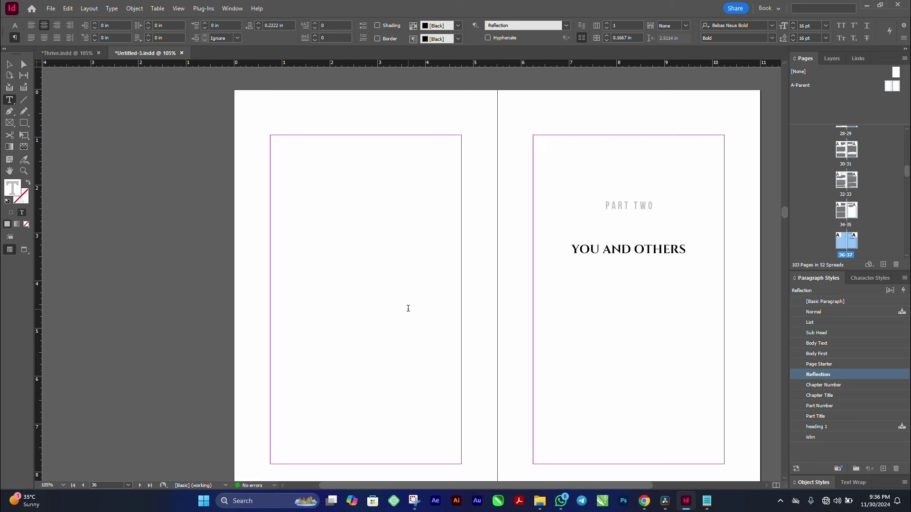
- Check where the Reflection Exercises section falls on pages 34-35 and how the Part Two page follows it
scroll(408, 309, up, 8)
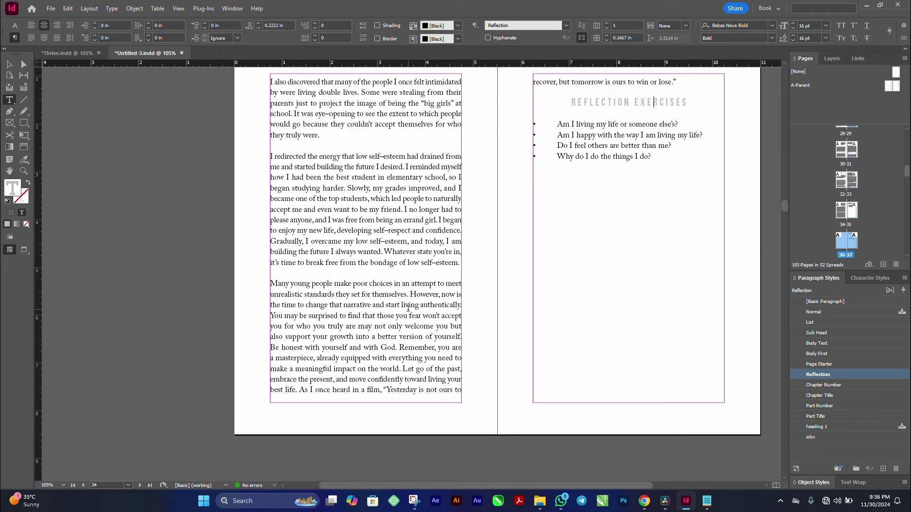
scroll(408, 308, down, 6)
scroll(408, 308, up, 8)
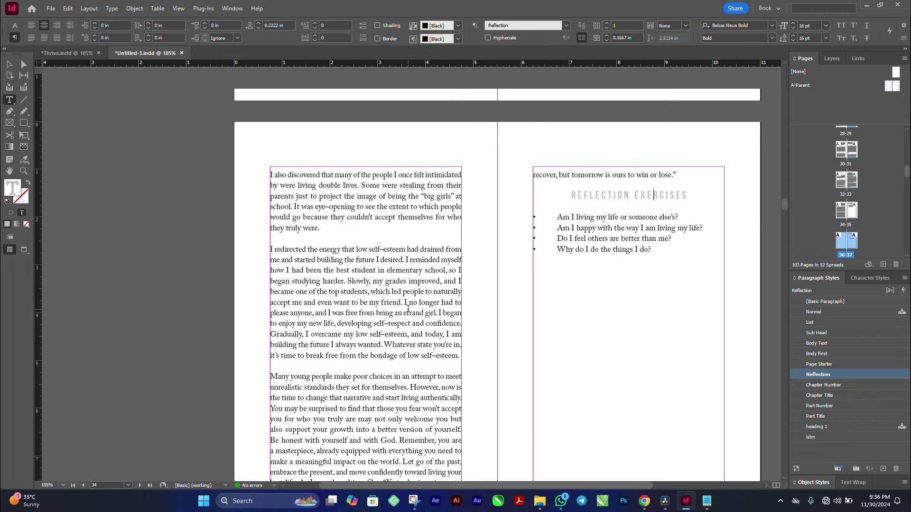
click(580, 201)
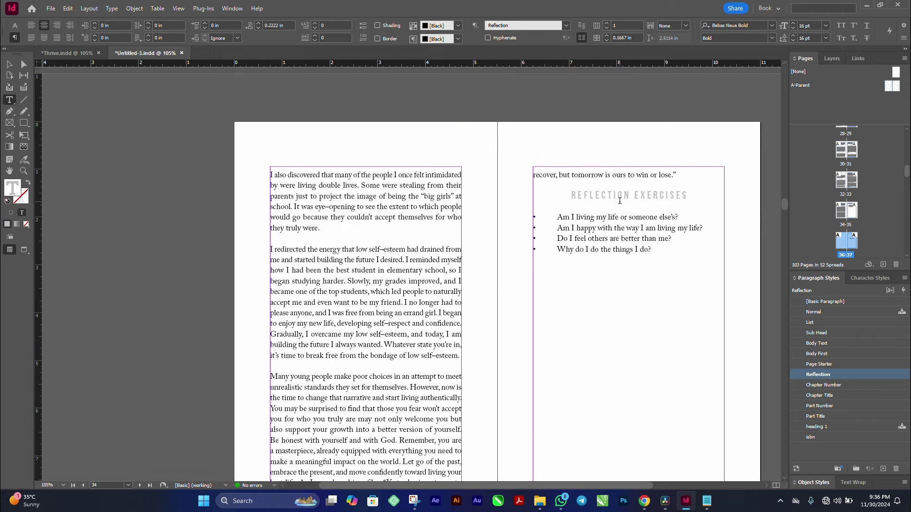
scroll(619, 201, down, 8)
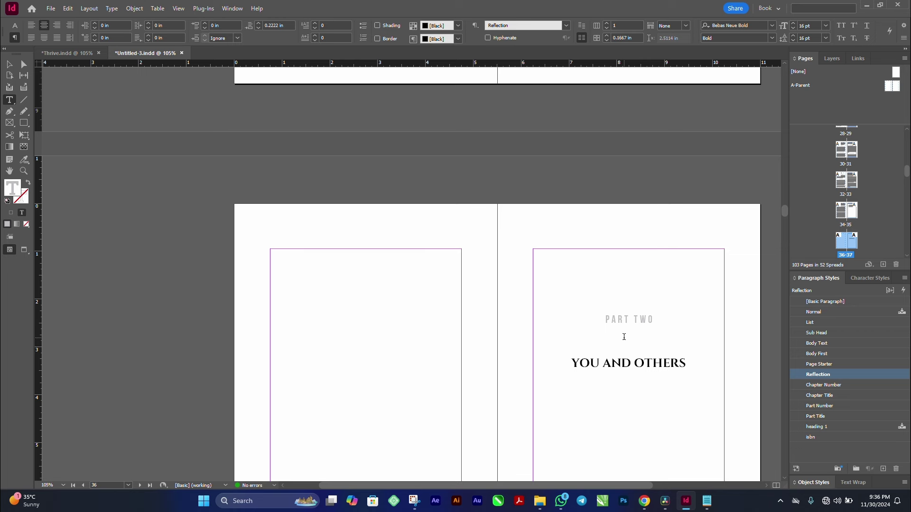
scroll(624, 337, up, 10)
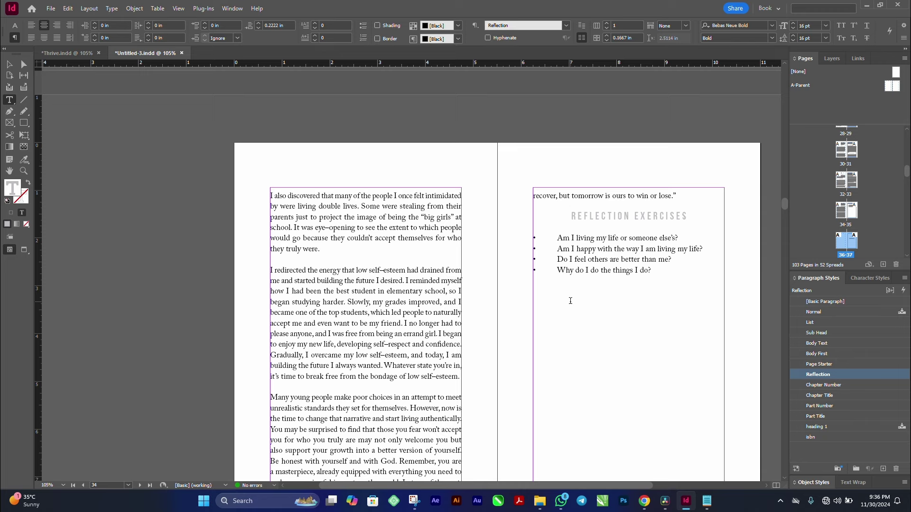
scroll(584, 287, down, 5)
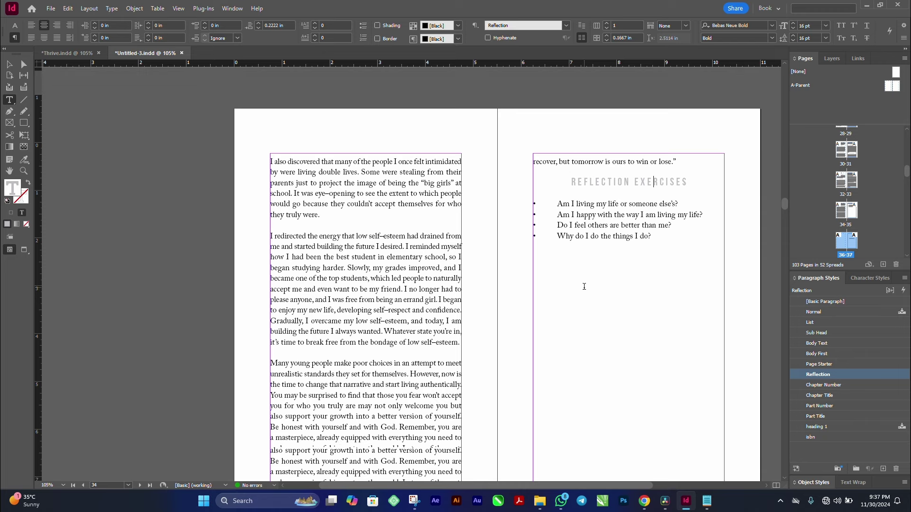
scroll(584, 287, down, 4)
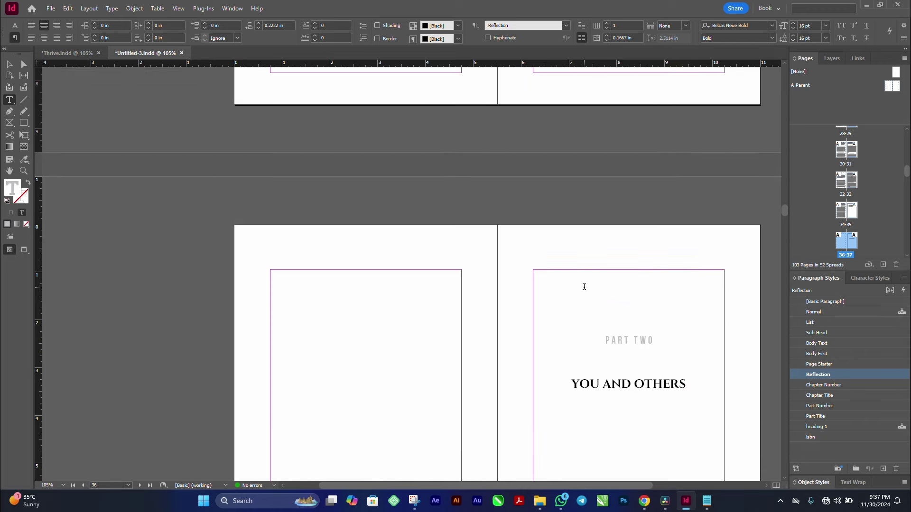
scroll(584, 286, up, 1)
scroll(585, 287, up, 10)
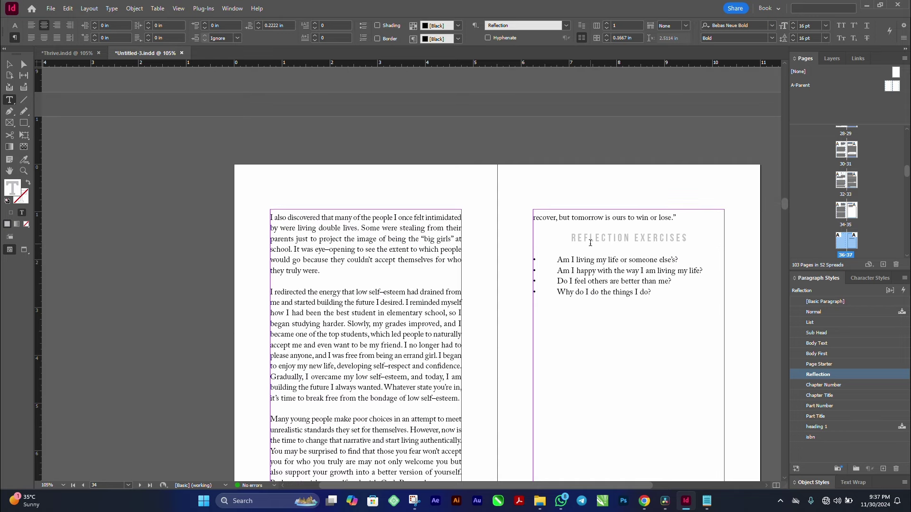
- Set the Reflection style's keep options to start the paragraph On Next Page, and save the style
right_click(826, 375)
click(824, 380)
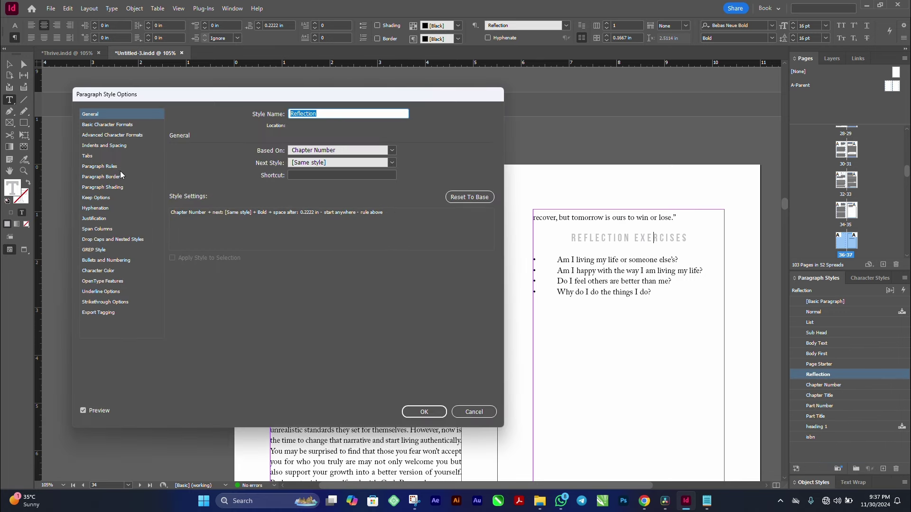
click(93, 198)
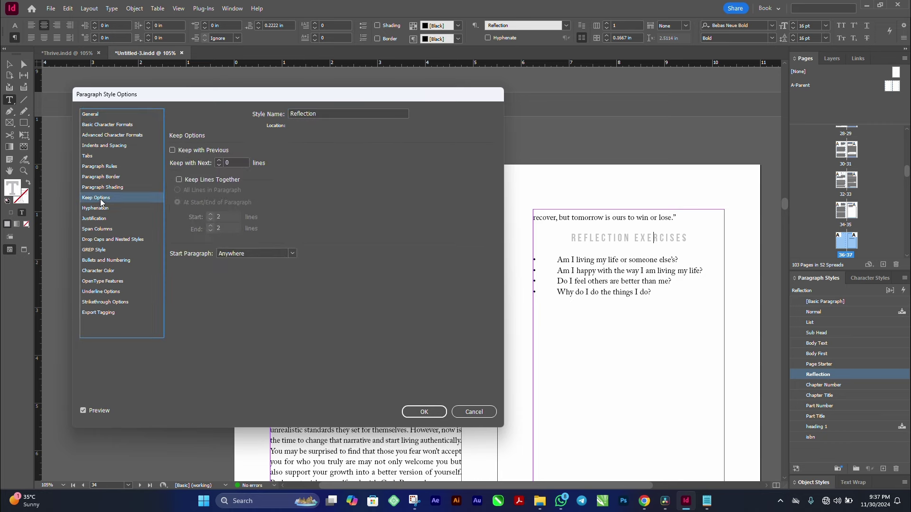
click(277, 253)
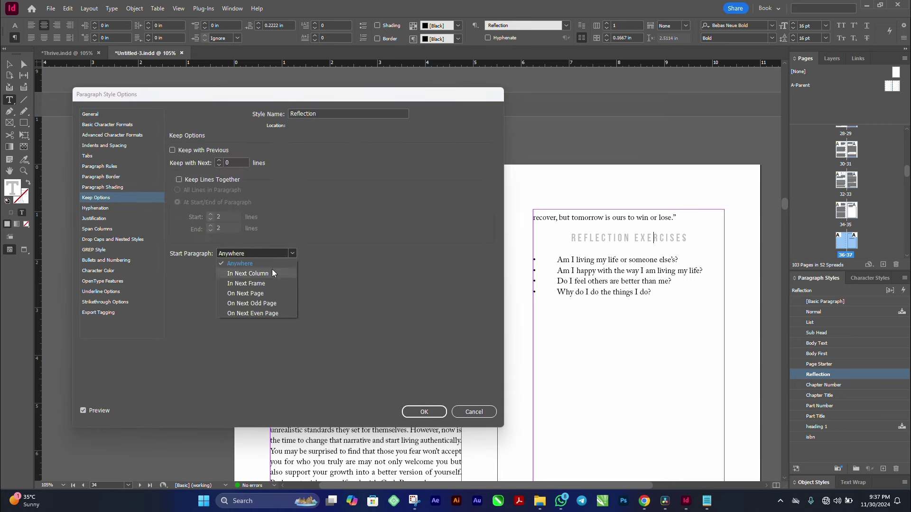
key(Escape)
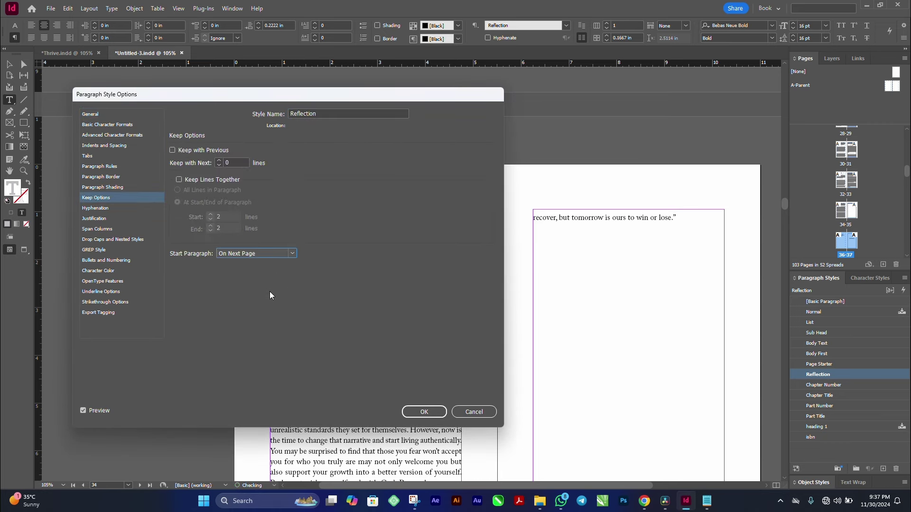
click(425, 412)
- With nothing selected, start a new paragraph style based on Body Text
scroll(494, 341, down, 10)
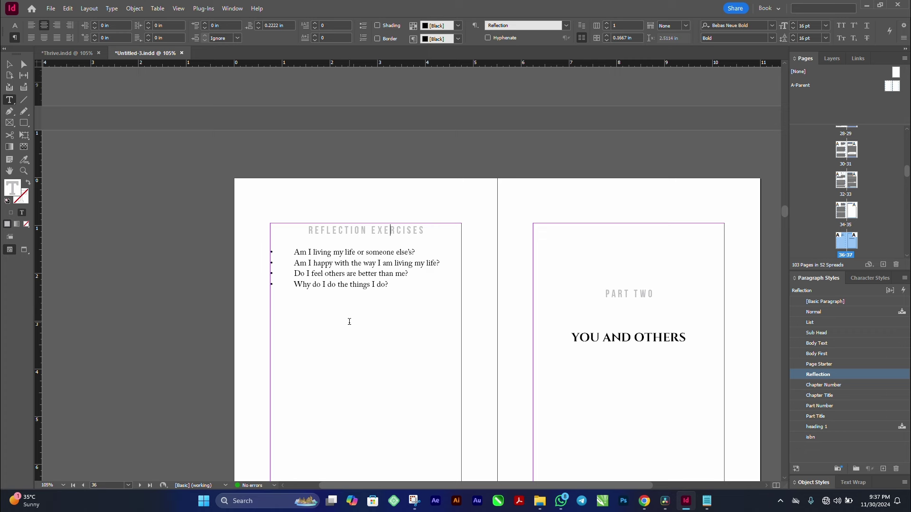
click(390, 290)
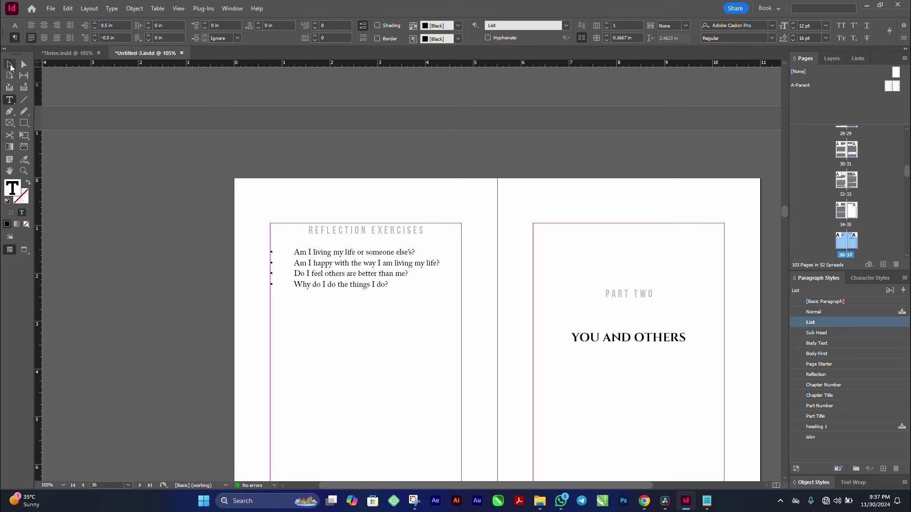
click(11, 67)
click(409, 150)
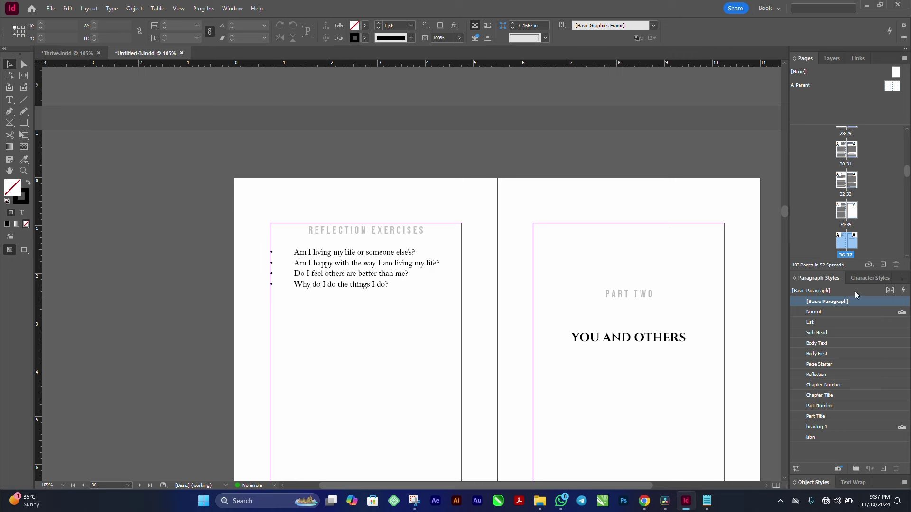
click(861, 279)
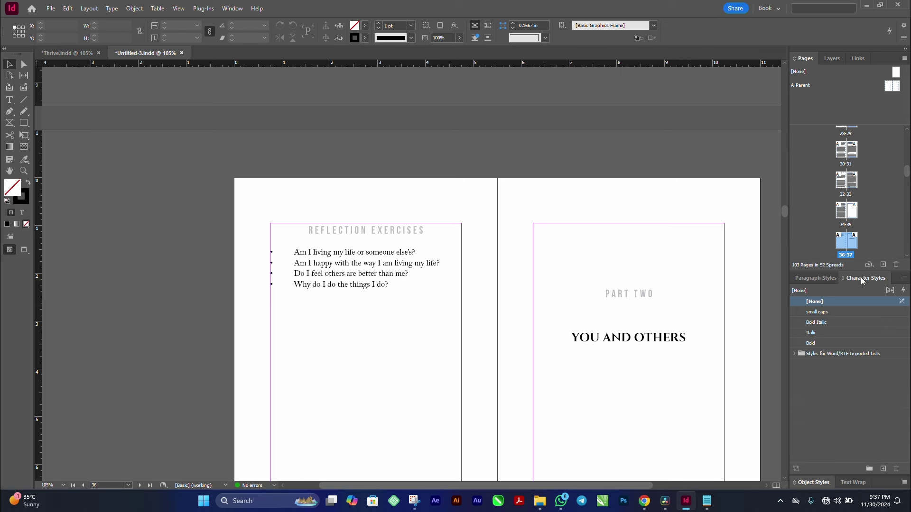
click(818, 279)
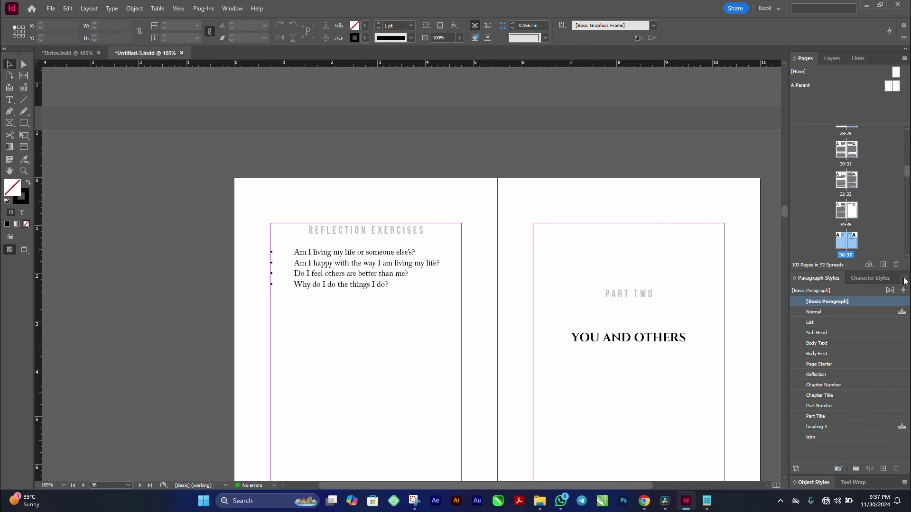
click(903, 278)
click(769, 221)
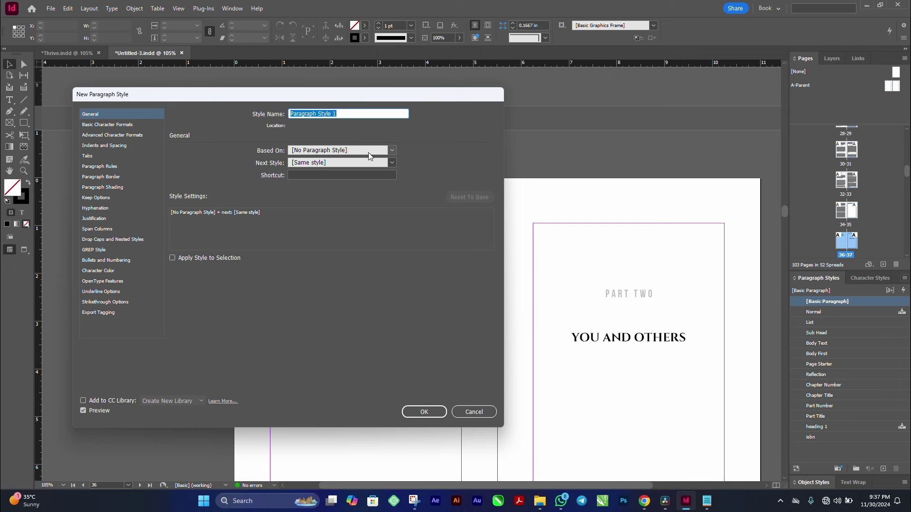
click(371, 150)
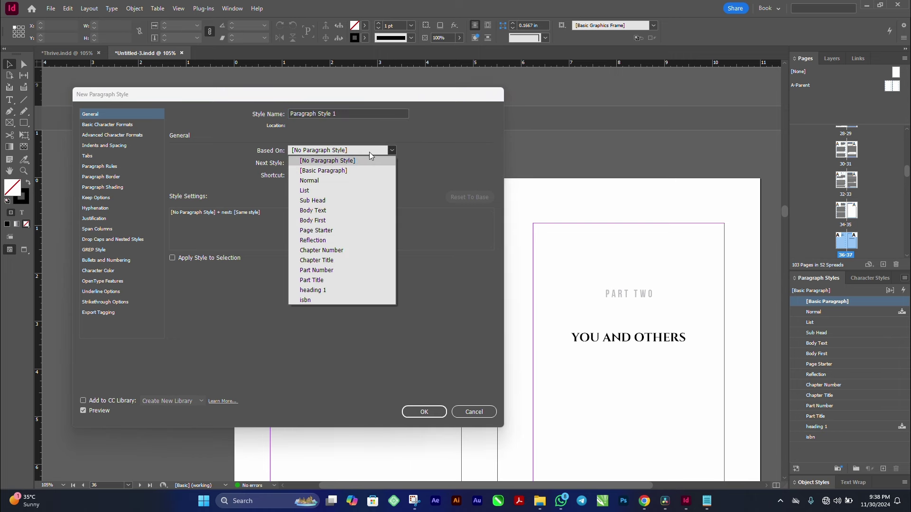
click(327, 213)
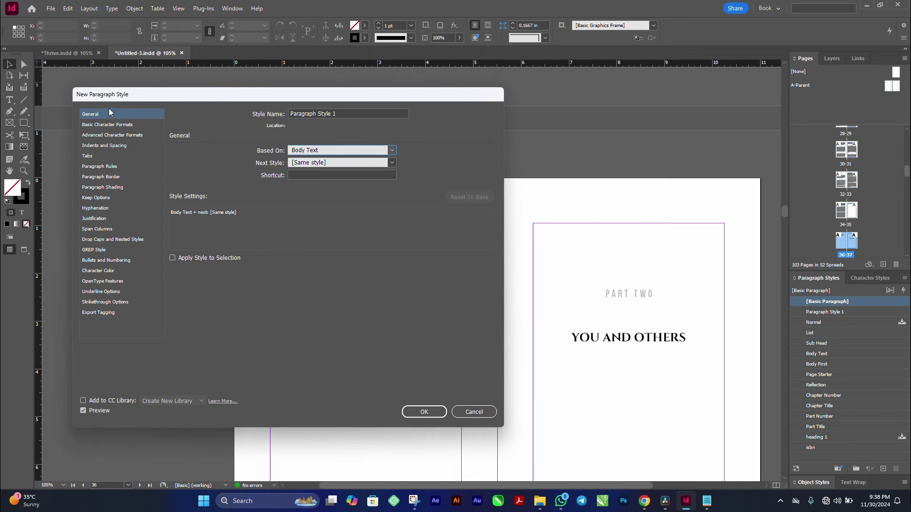
- Turn on the paragraph rule above for the new style, name the style Lines, and save it
click(109, 170)
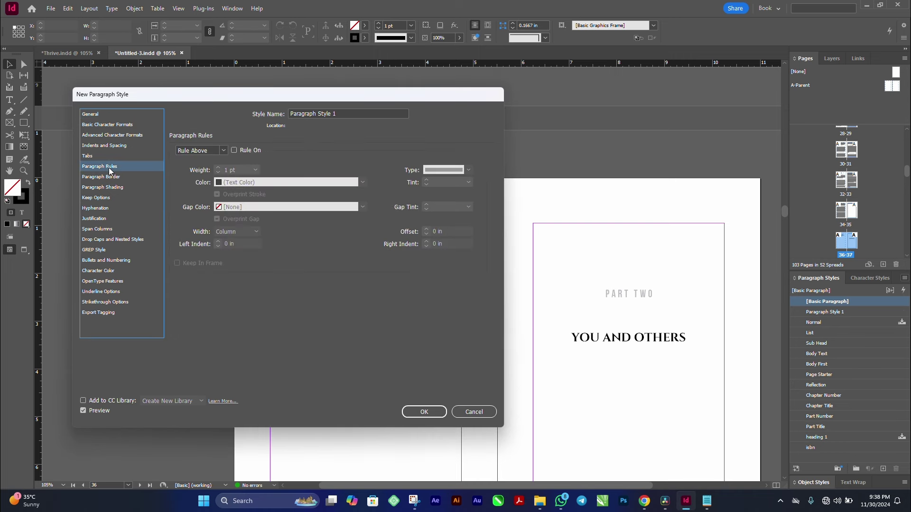
click(234, 150)
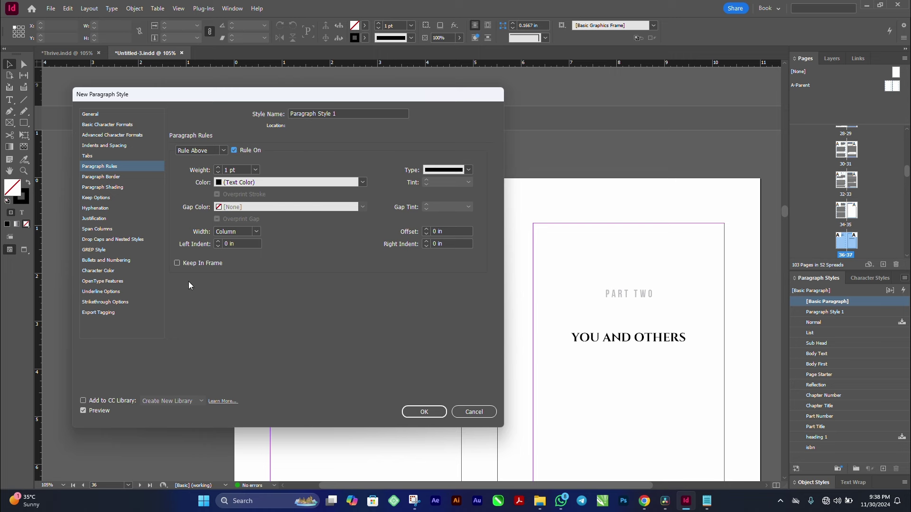
click(346, 113)
key(ctrl+a)
text(L)
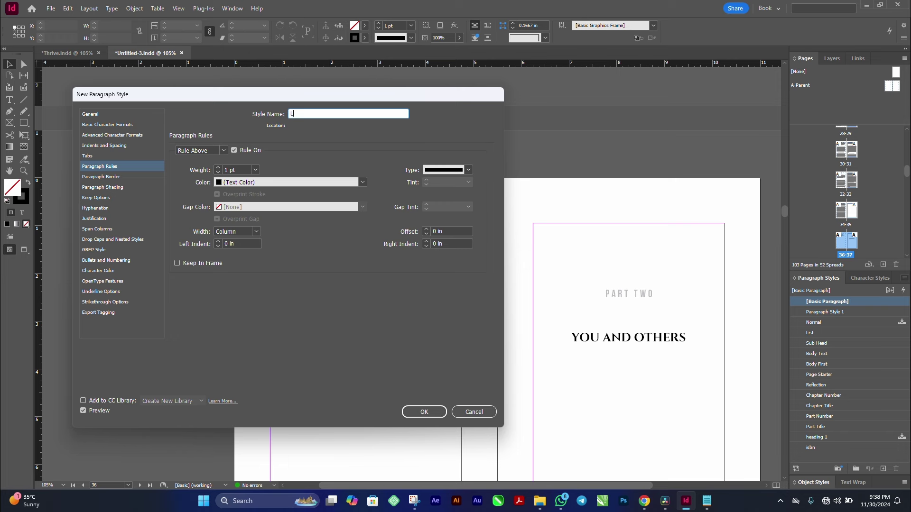
text(ines)
click(428, 412)
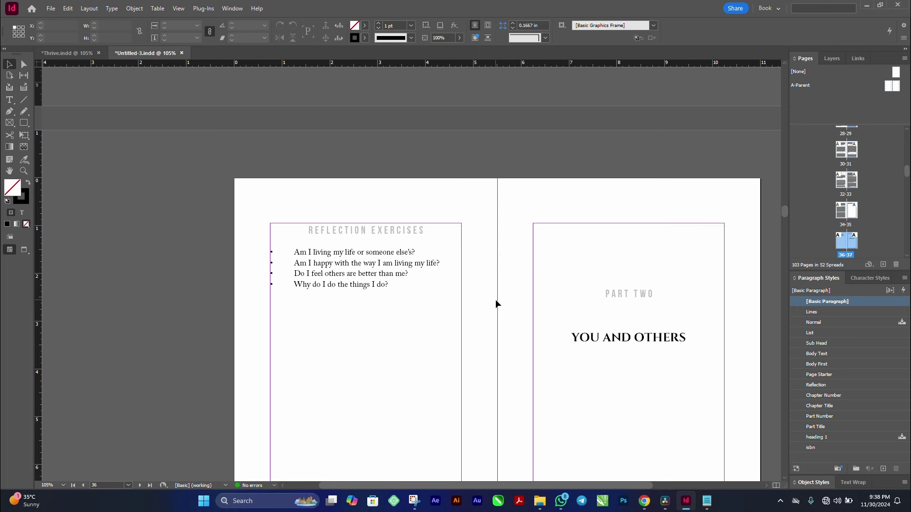
- Add an empty paragraph after the last reflection question, reorder the Lines style to directly below List, and apply it to that paragraph
scroll(497, 314, down, 3)
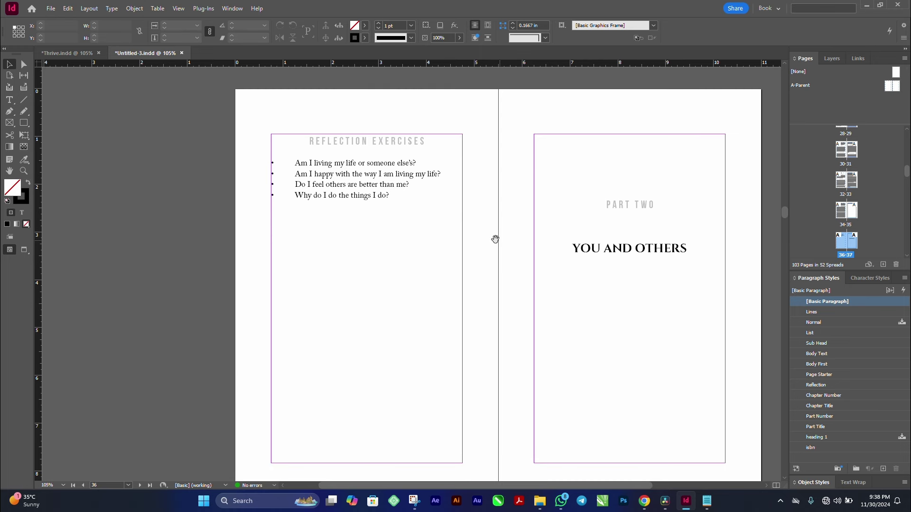
double_click(403, 197)
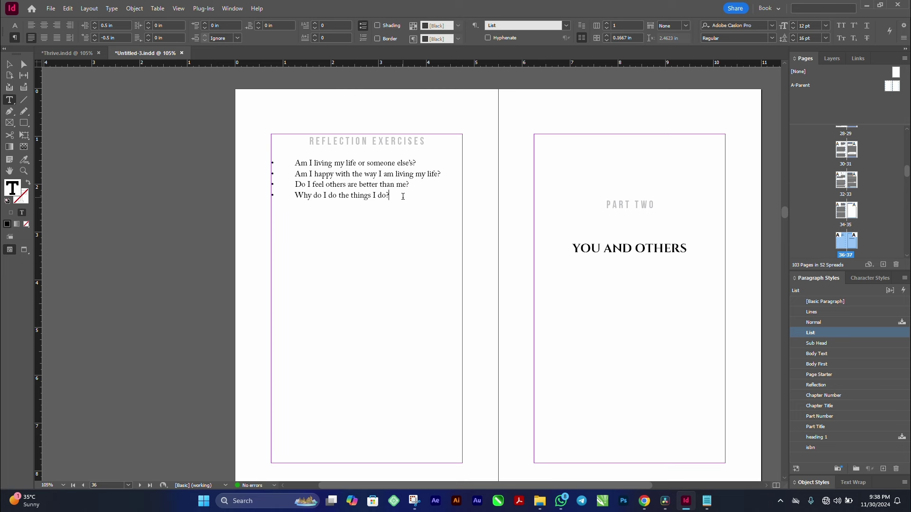
key(Return)
drag(820, 314, 823, 335)
click(824, 335)
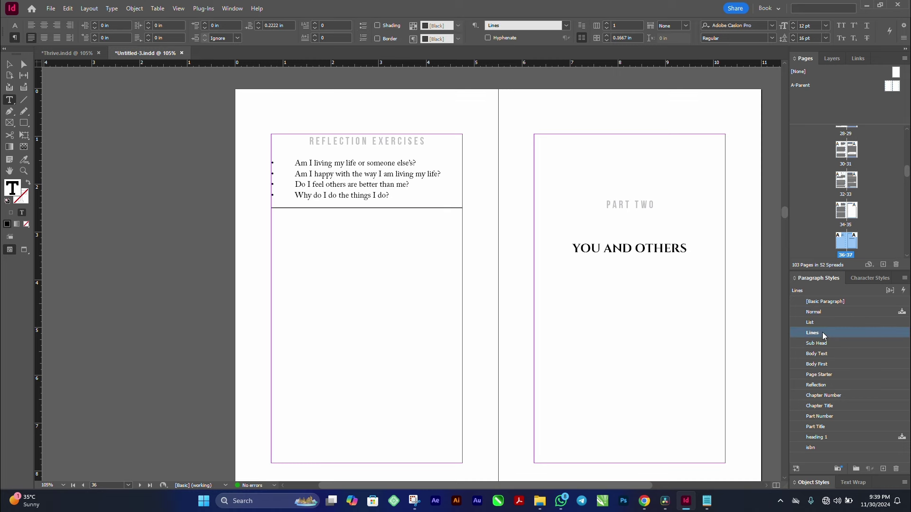
- Set the Lines style's character color to a 30% tint of black, and save the style
click(9, 64)
right_click(833, 334)
click(842, 342)
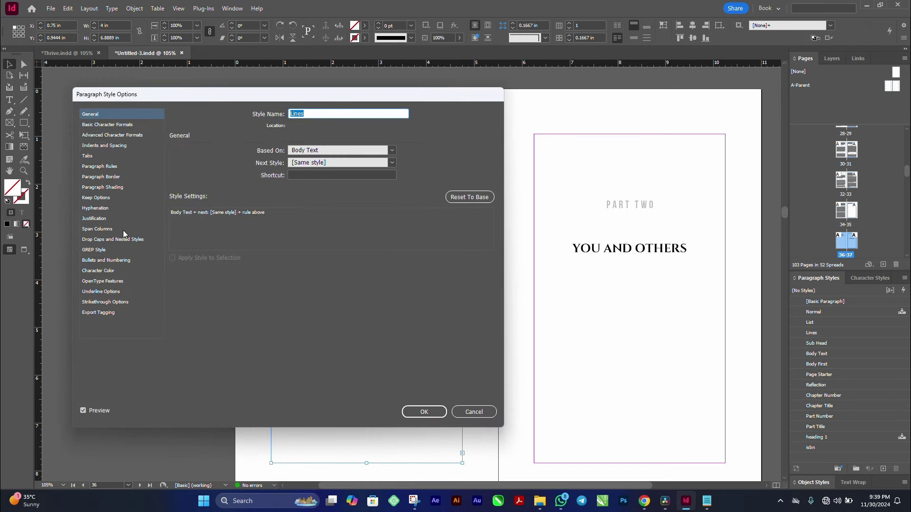
click(97, 272)
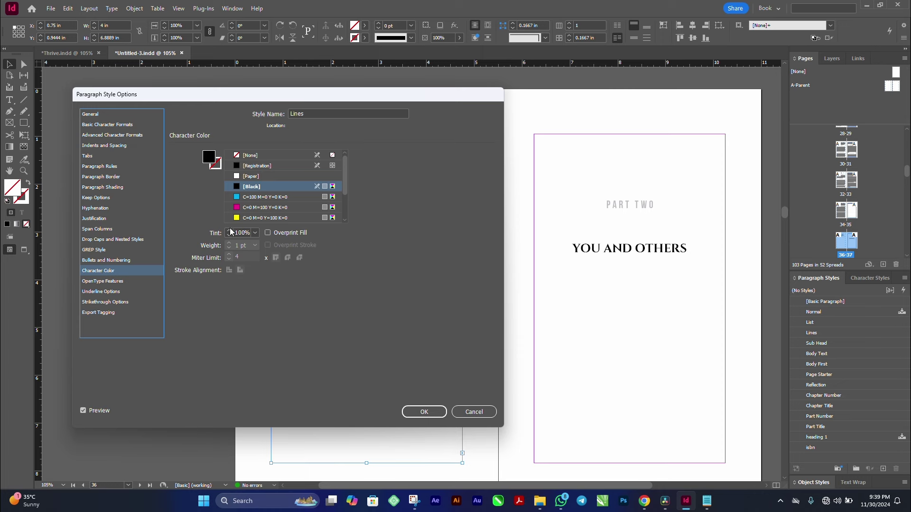
click(256, 233)
click(252, 273)
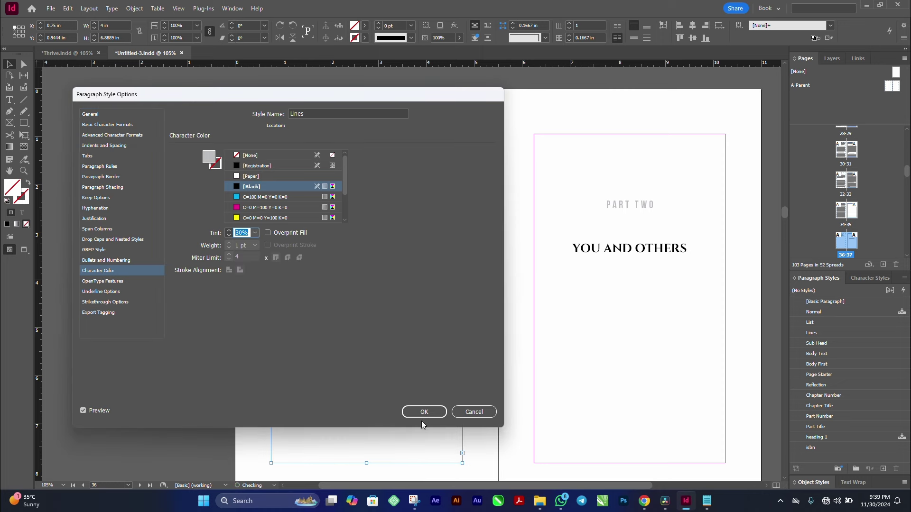
click(424, 412)
- Fill the rest of the Reflection Exercises page with eleven more empty ruled paragraphs in the Lines style
double_click(424, 205)
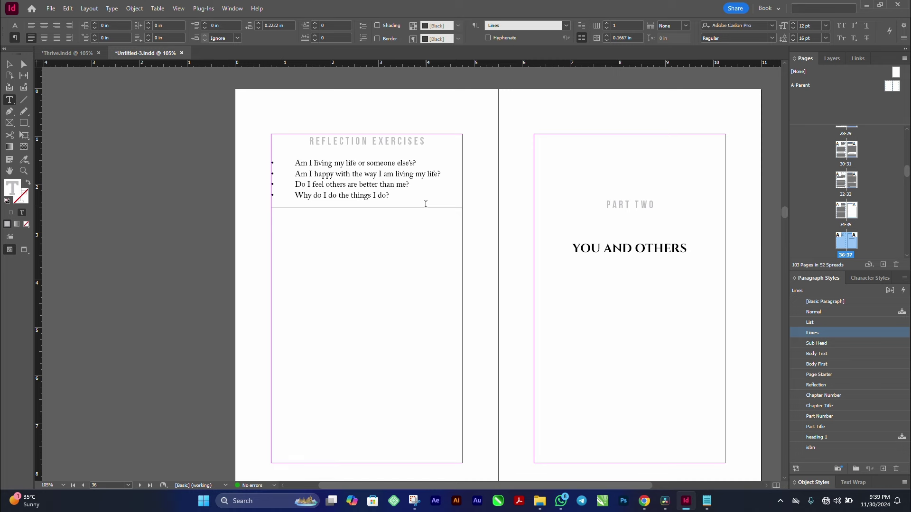
key(Return)
key(Return)
key(Return)
key(Return)
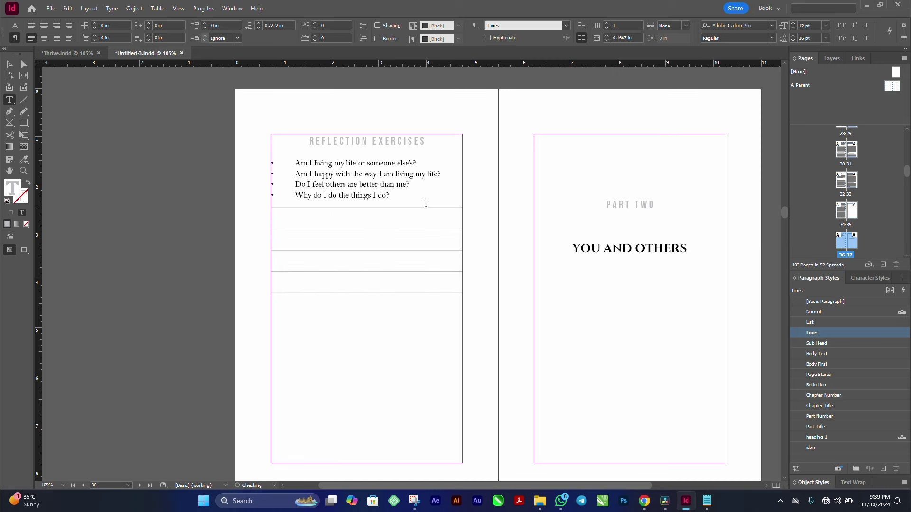
key(Return)
key(Return)
key(Return)
key(Return)
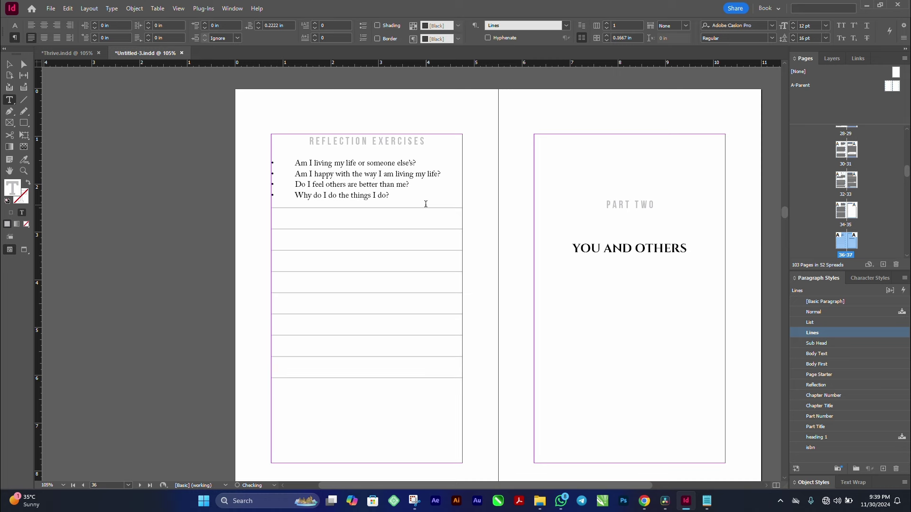
key(Return)
key(Return)
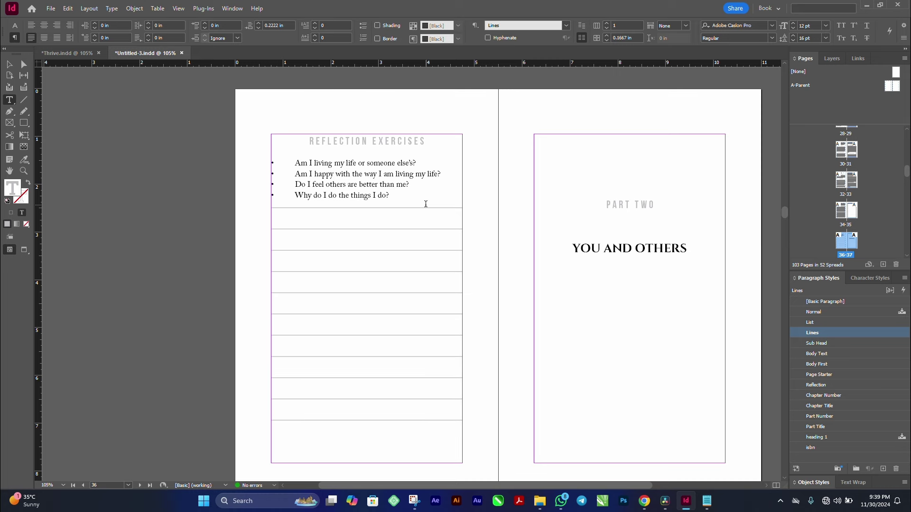
key(Return)
- Change the Lines style's base to [Basic Paragraph] and save the style
click(9, 64)
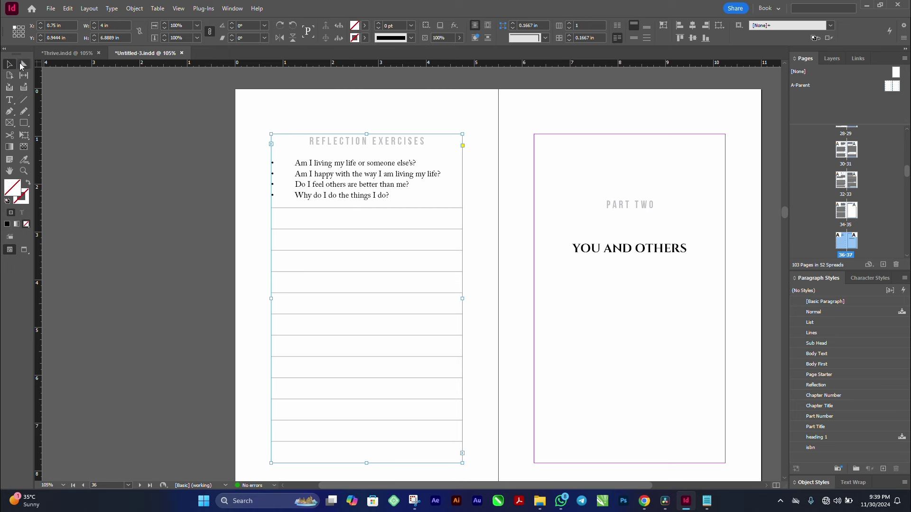
right_click(822, 332)
click(845, 342)
click(392, 150)
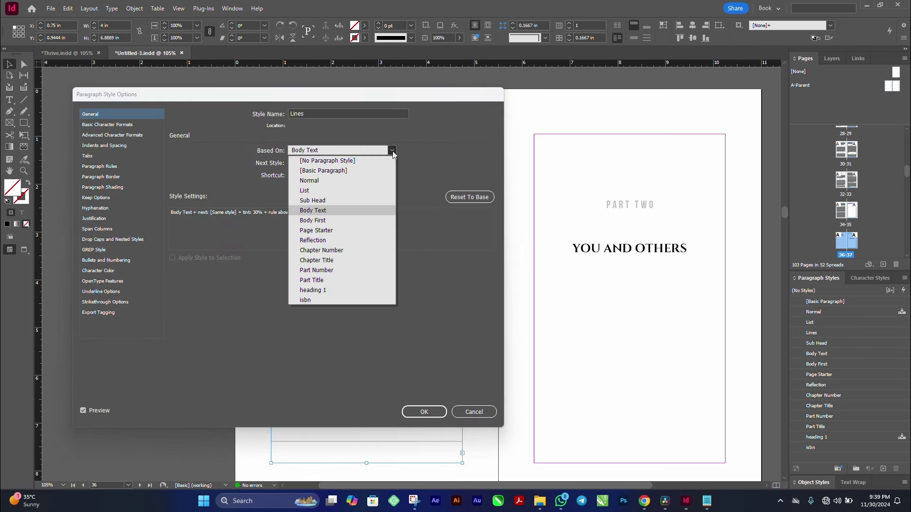
click(346, 171)
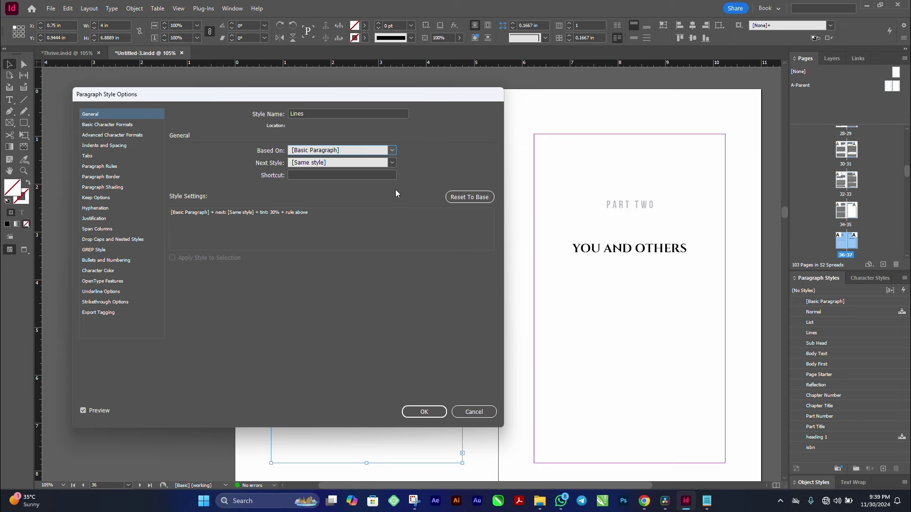
click(430, 414)
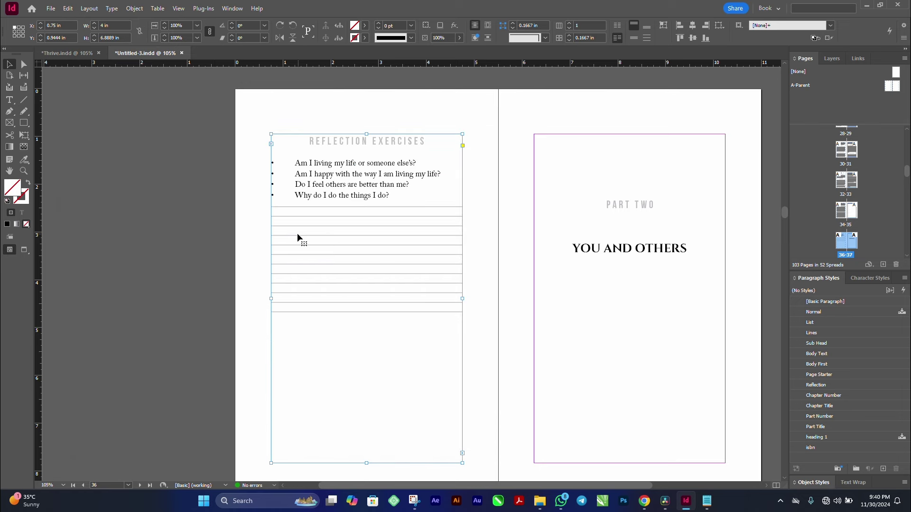
- Edit the Lines paragraph style and set its rule above to a weight of 0.5 pt
drag(148, 183, 483, 377)
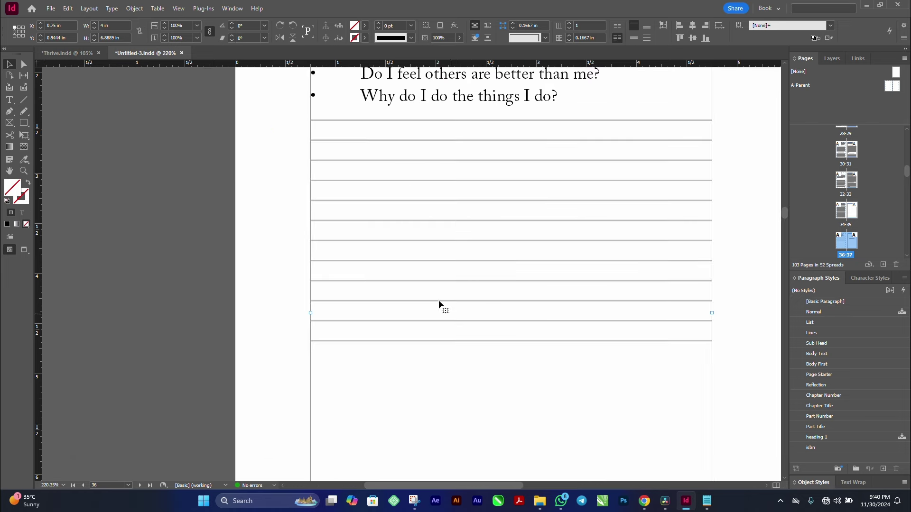
drag(484, 302, 500, 321)
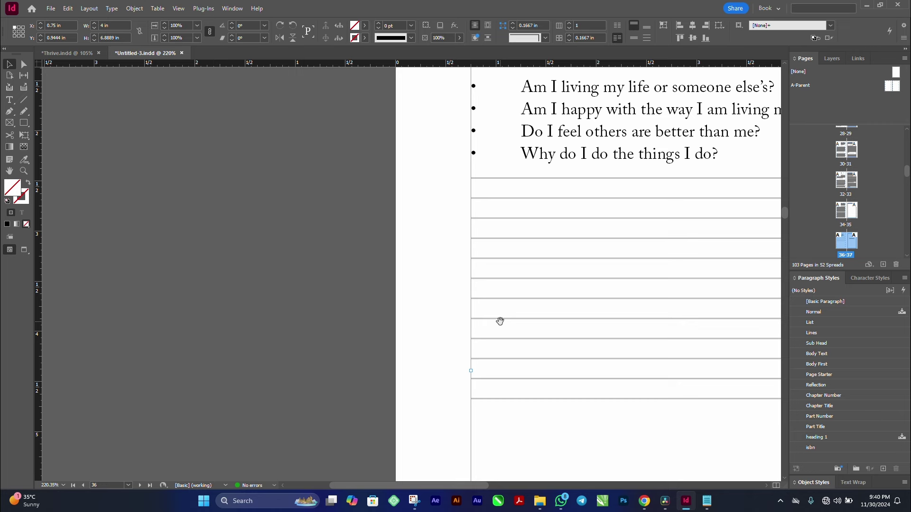
right_click(814, 335)
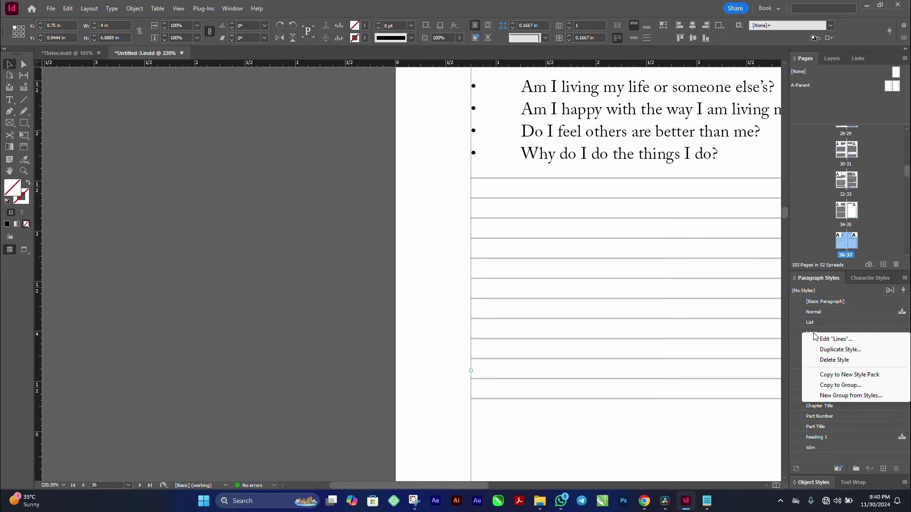
click(823, 339)
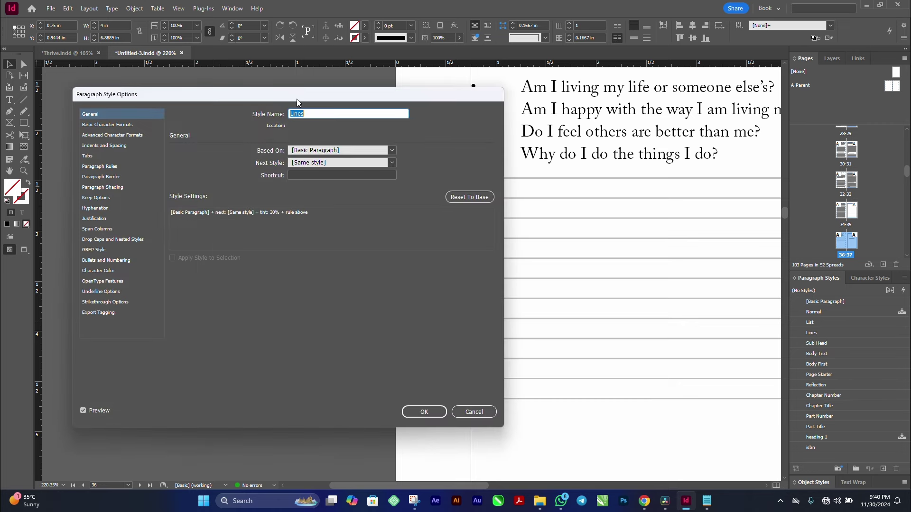
drag(298, 100, 288, 108)
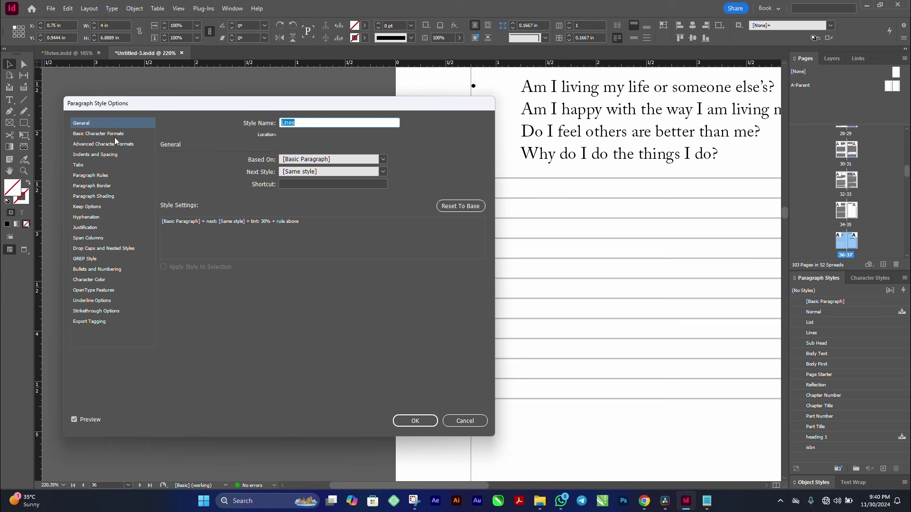
click(108, 178)
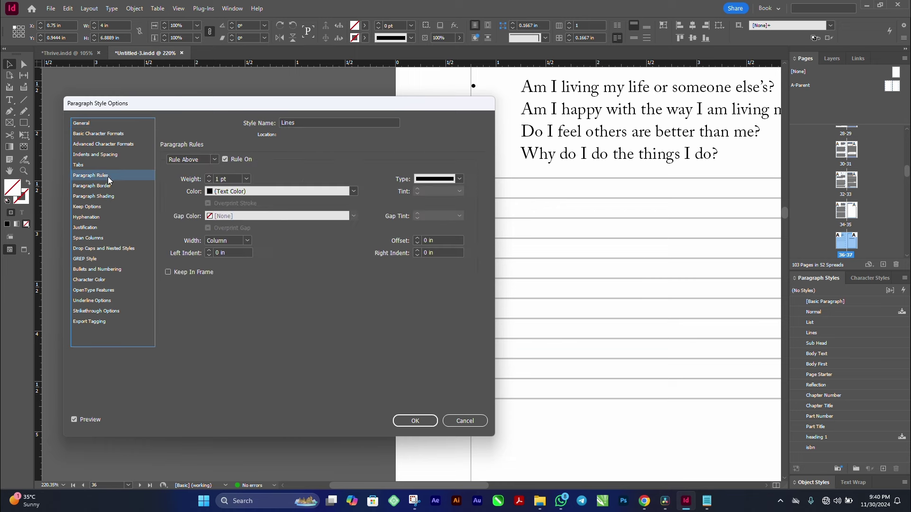
click(246, 179)
click(238, 210)
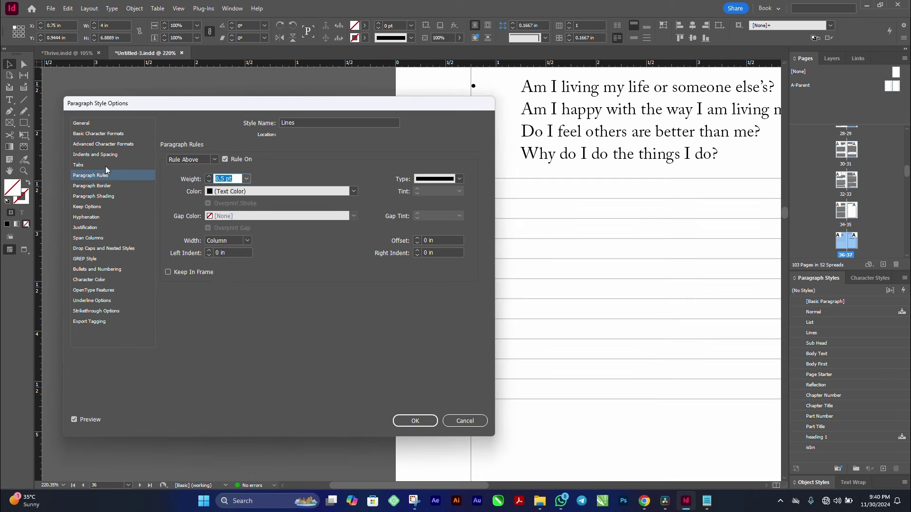
- Set the Lines style's space after to 0.0625 in, and save the style
click(114, 155)
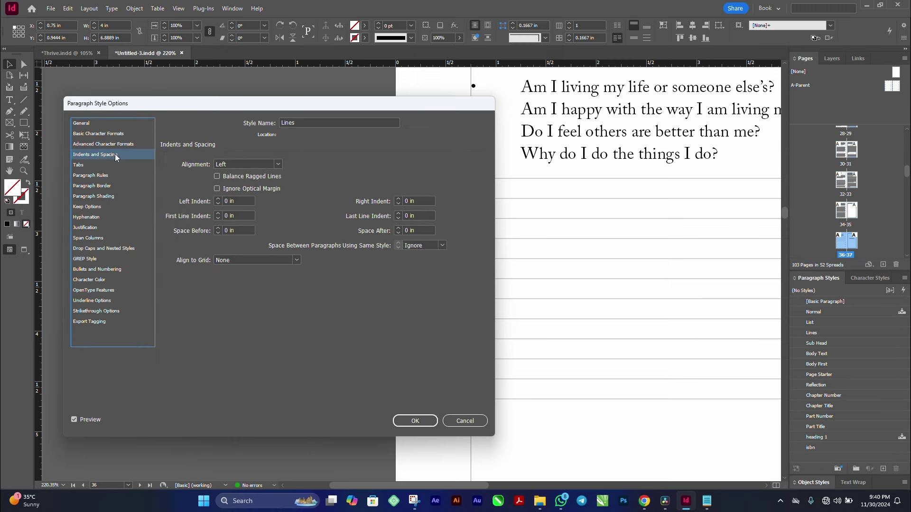
click(398, 228)
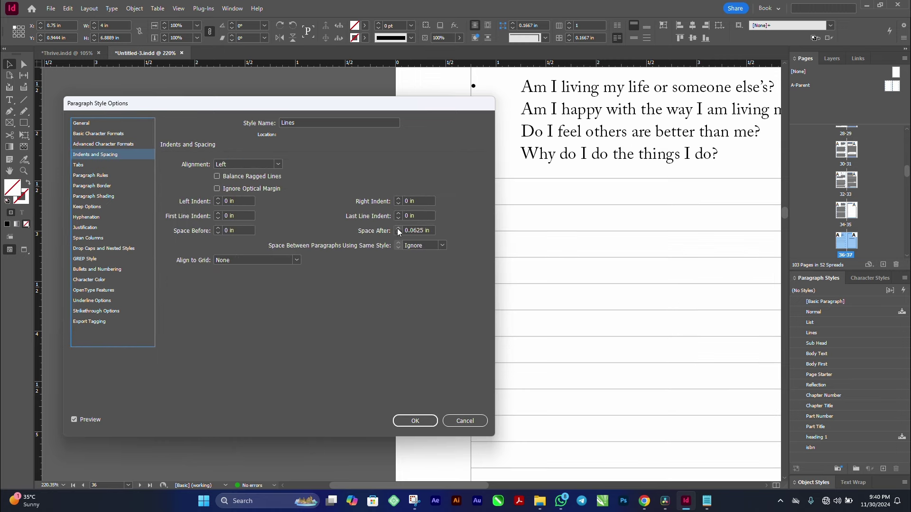
drag(430, 104, 409, 95)
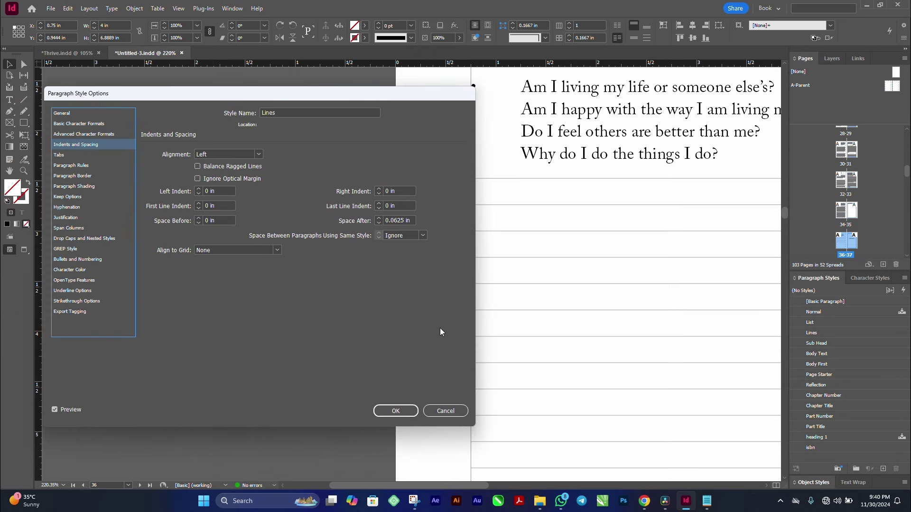
click(402, 410)
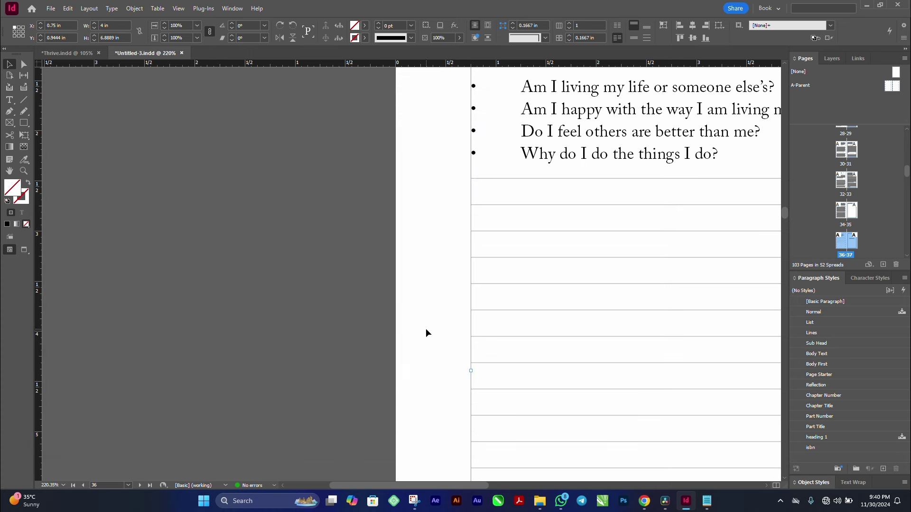
key(ctrl+0)
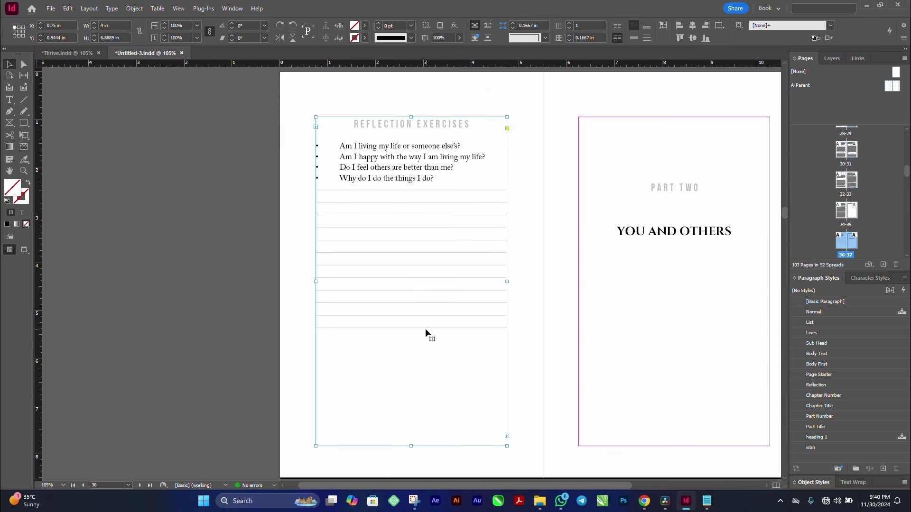
- Add nine more empty Lines paragraphs below the last ruled line to fill the Reflection Exercises page to its bottom margin
double_click(385, 325)
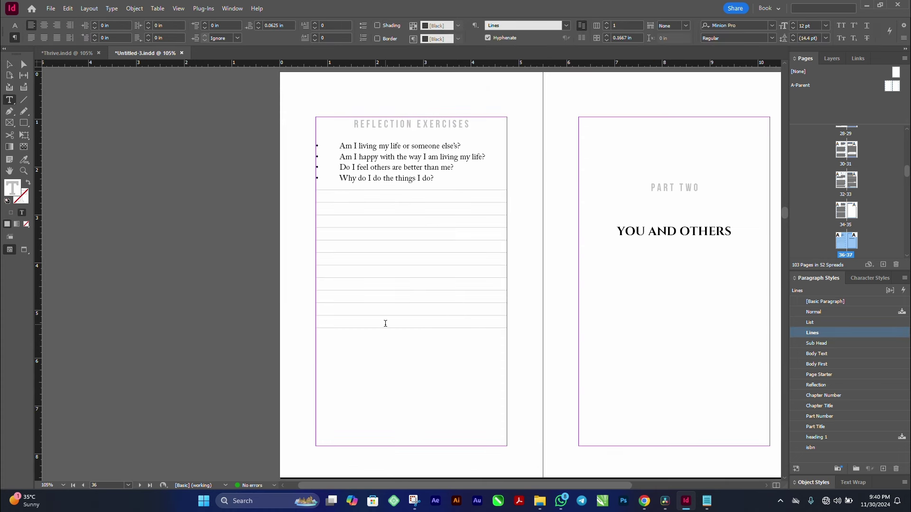
key(Return)
key(Return)
key(Return)
key(Return)
key(Return)
key(Return)
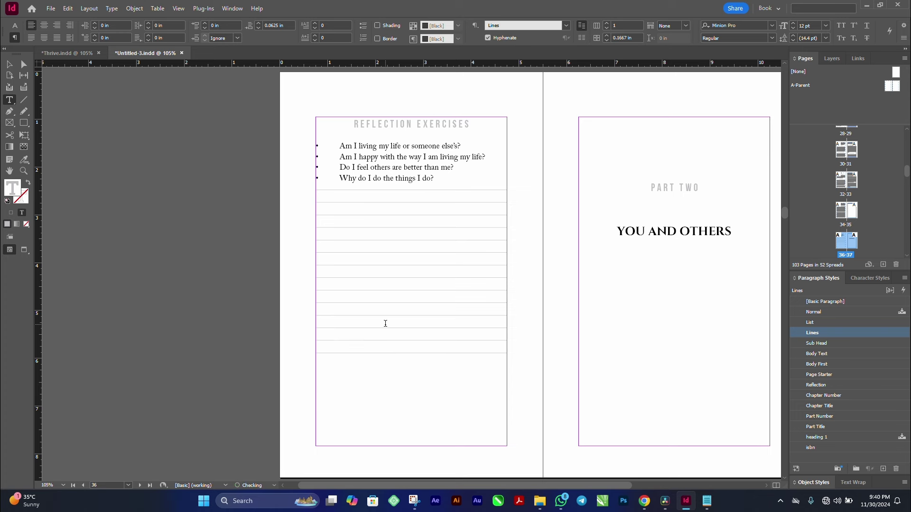
key(Return)
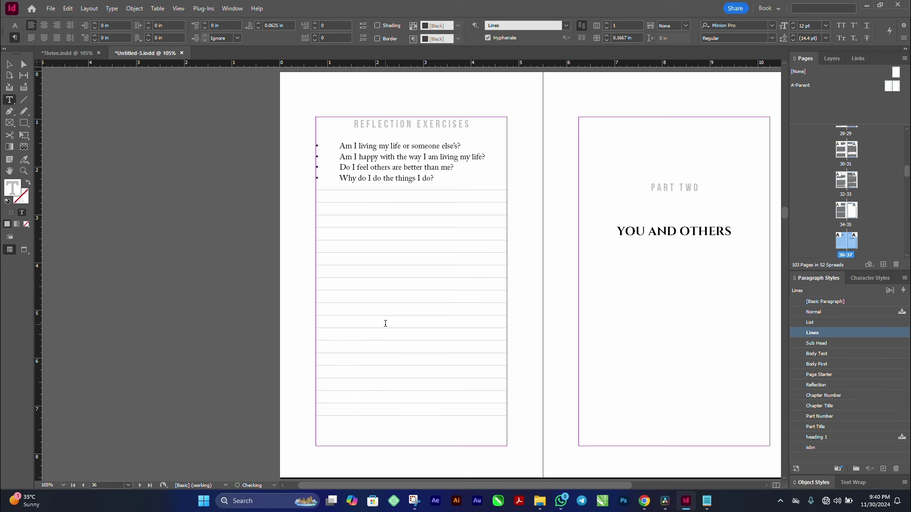
key(Return)
key(Return)
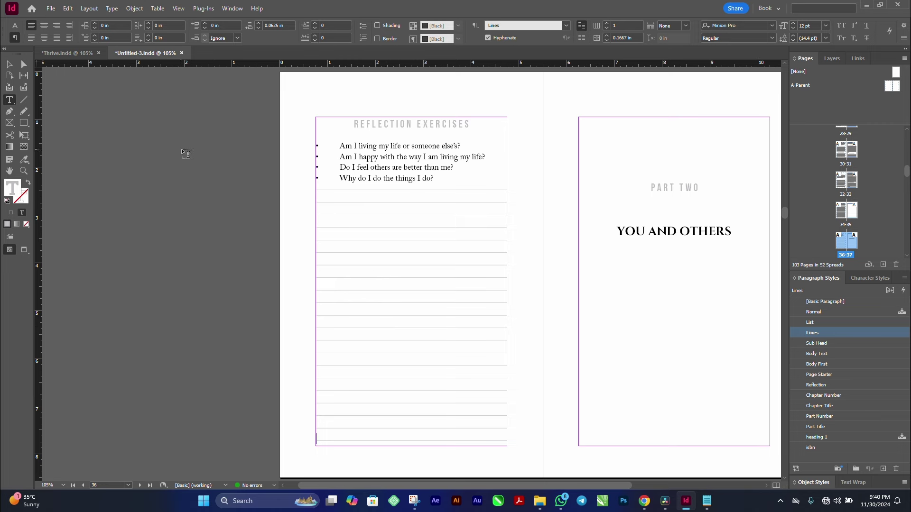
- Preview the Reflection Exercises spread without frames and guides, return to the normal view, and save the document
key(Escape)
click(215, 227)
key(w)
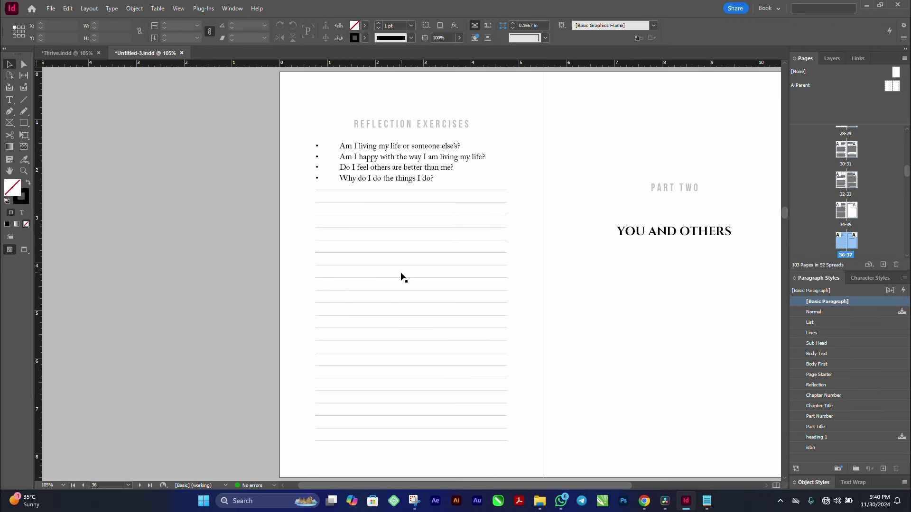
key(w)
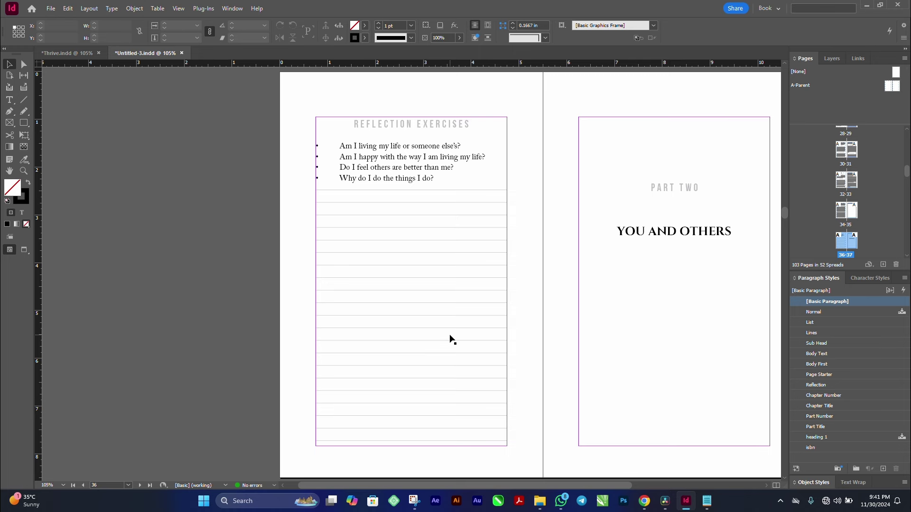
key(ctrl+s)
- Switch to Thrive.indd and examine its running headers and page numbers from spread 22-23 back to the Introduction opening
click(69, 53)
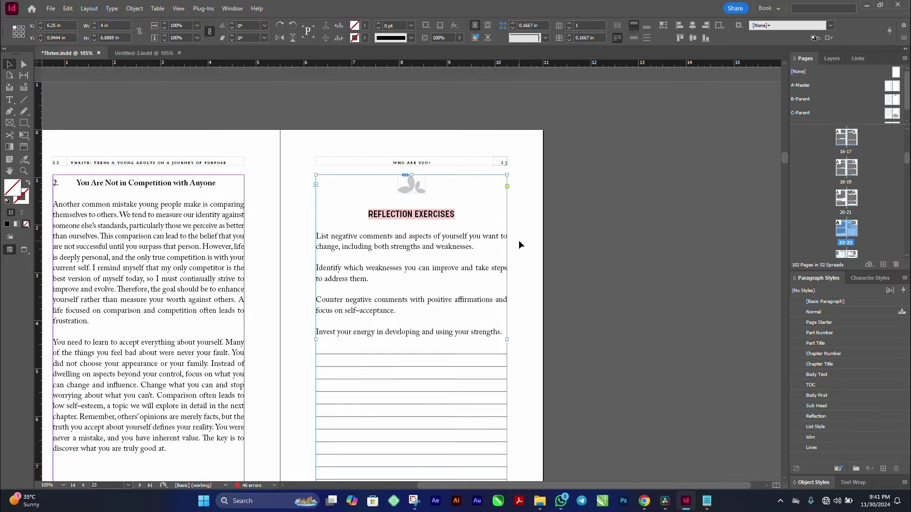
scroll(260, 285, up, 4)
drag(231, 340, 403, 288)
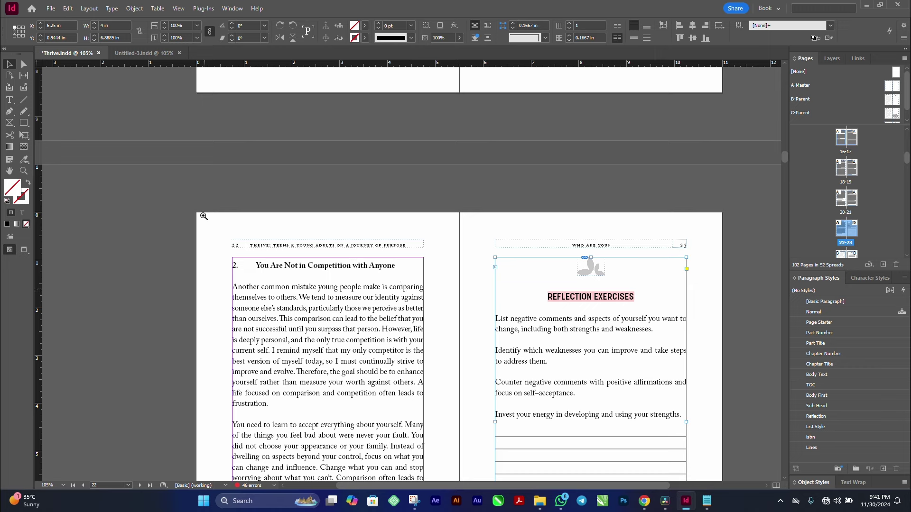
drag(203, 215, 689, 288)
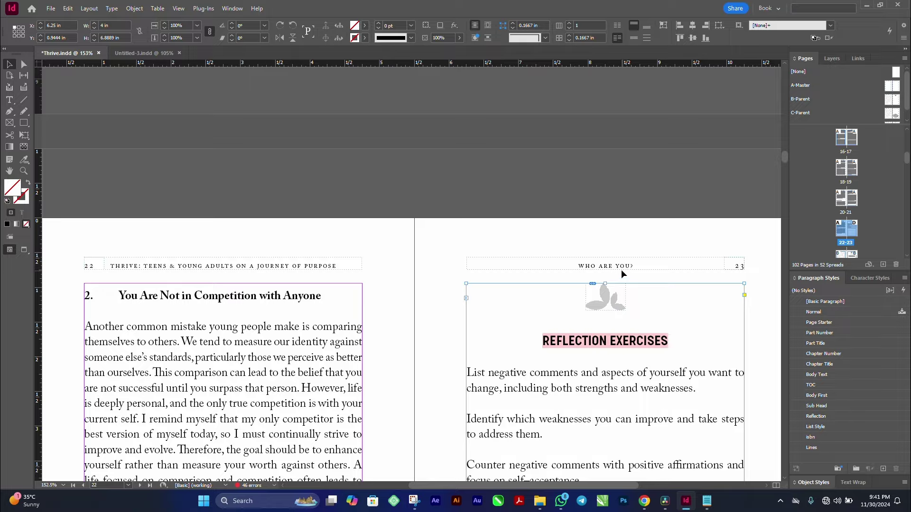
scroll(619, 268, up, 10)
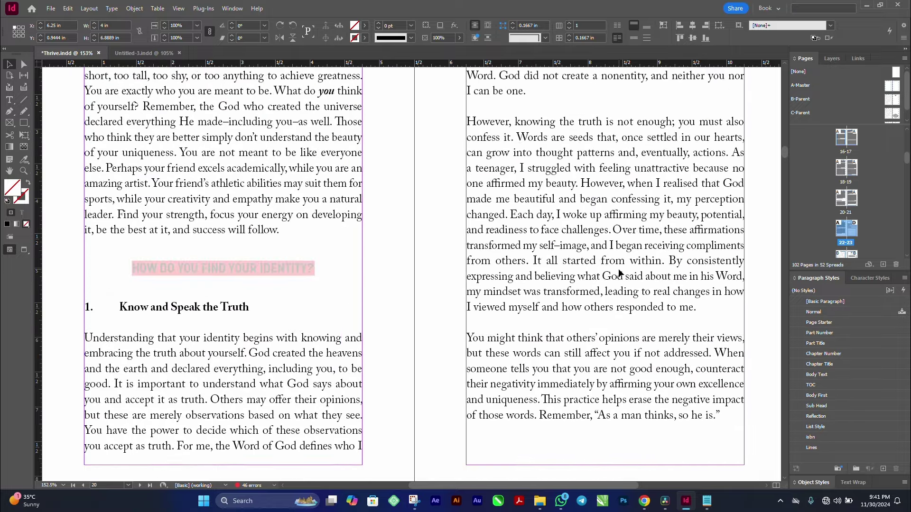
scroll(619, 269, up, 10)
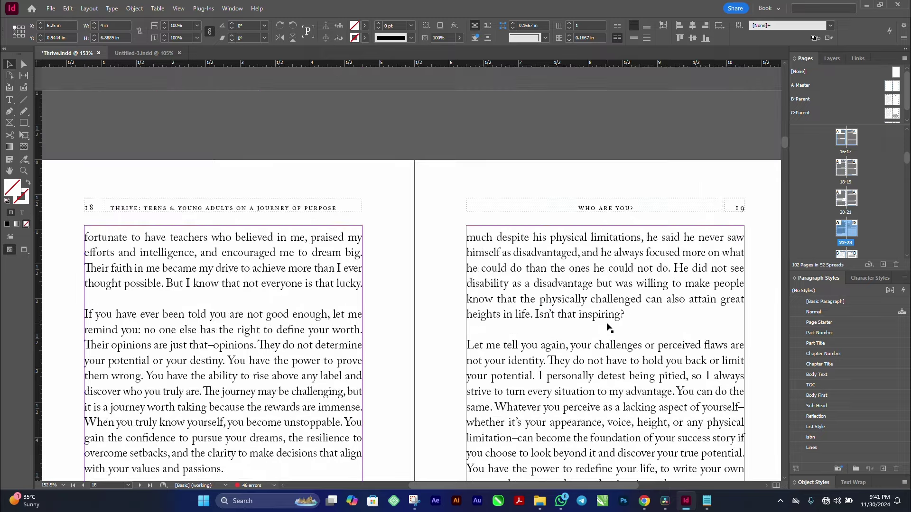
scroll(607, 325, up, 12)
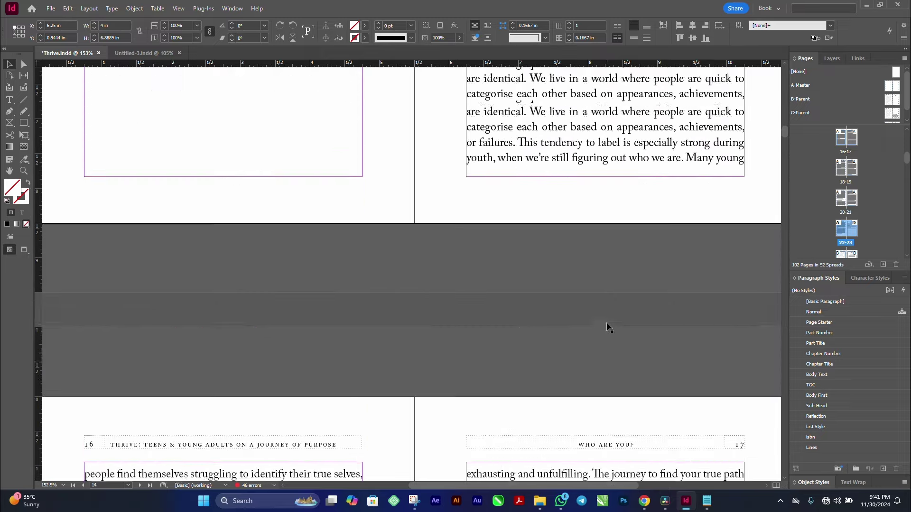
scroll(606, 323, up, 8)
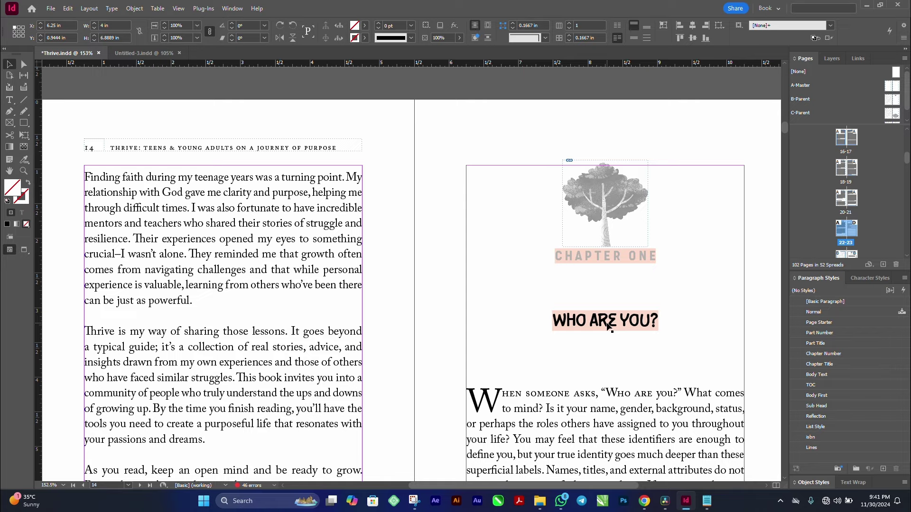
scroll(607, 325, up, 10)
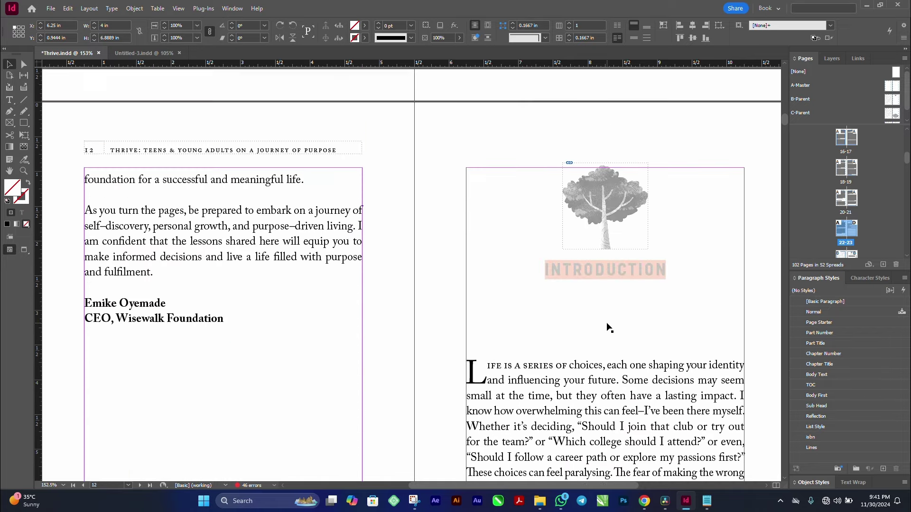
click(608, 327)
key(ctrl+alt+0)
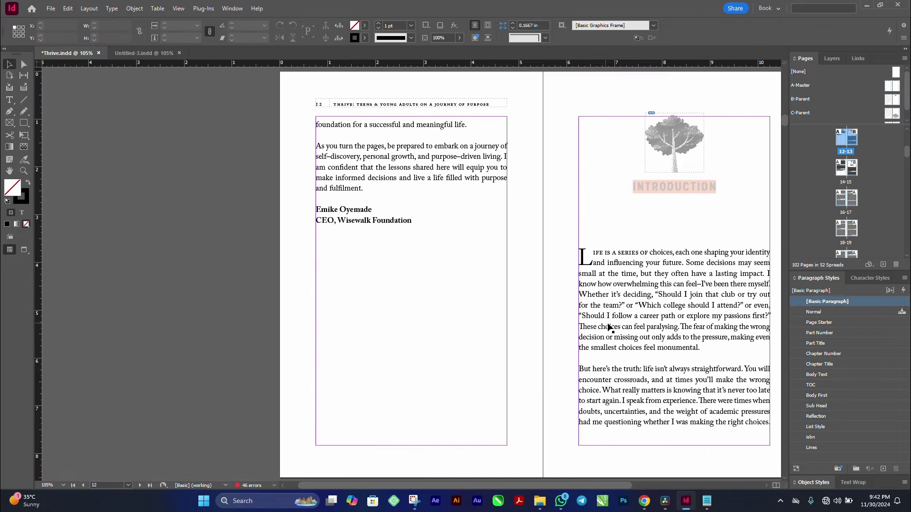
- Return to Untitled-3.indd and open the A-Parent spread for editing
click(126, 50)
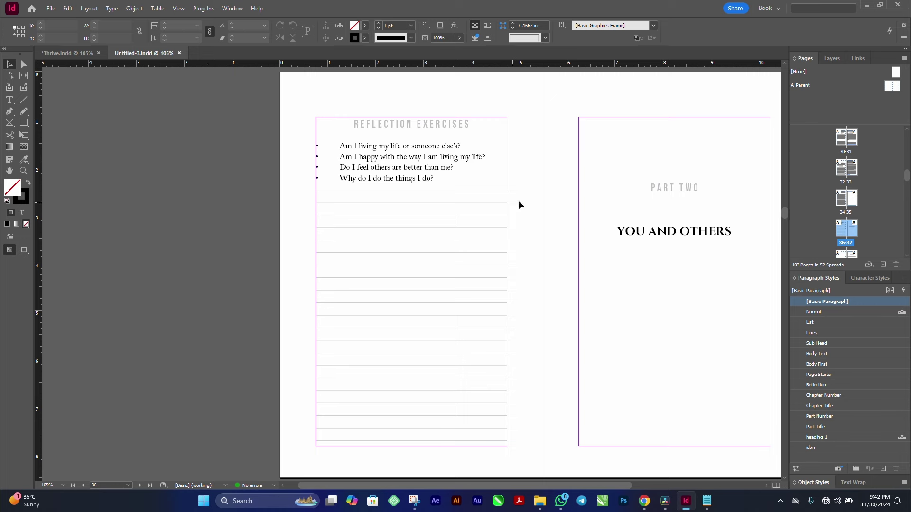
drag(518, 201, 446, 199)
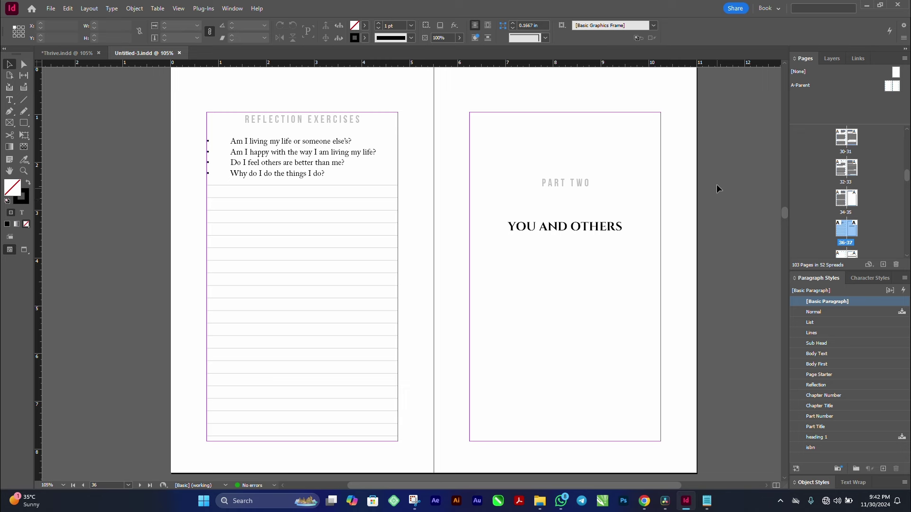
double_click(801, 85)
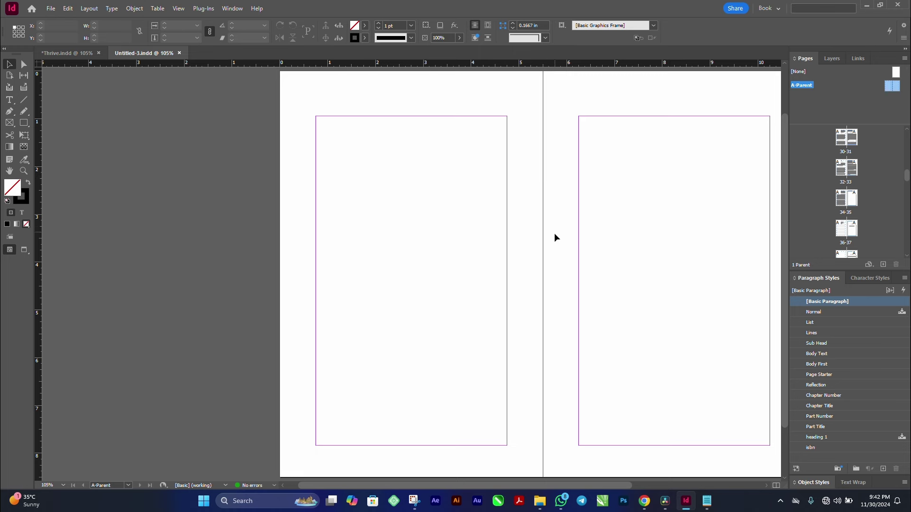
drag(556, 237, 393, 247)
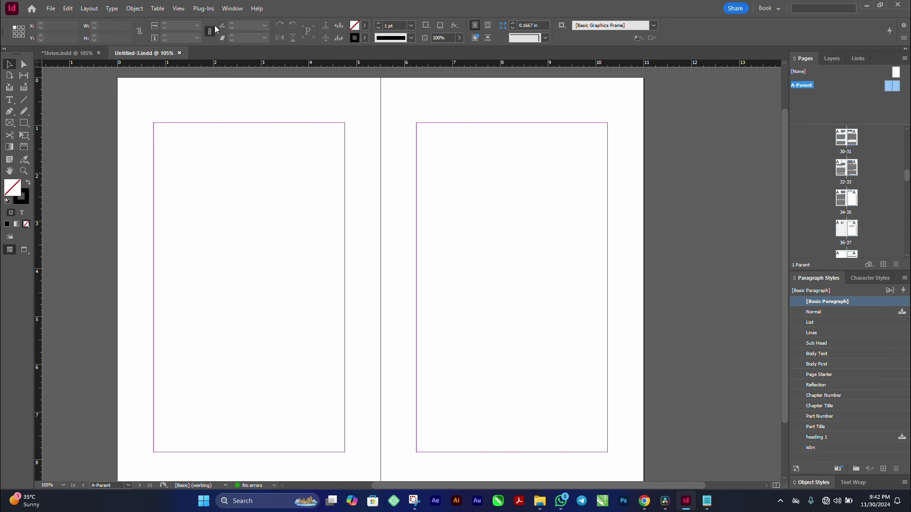
- Show the baseline grid on the A-Parent spread, focusing on the upper part of its left page
click(178, 8)
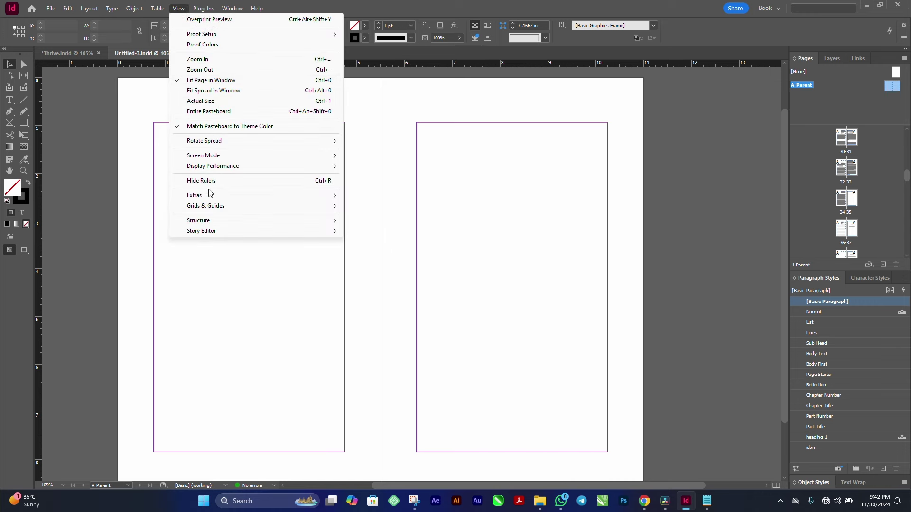
mouse_move(214, 209)
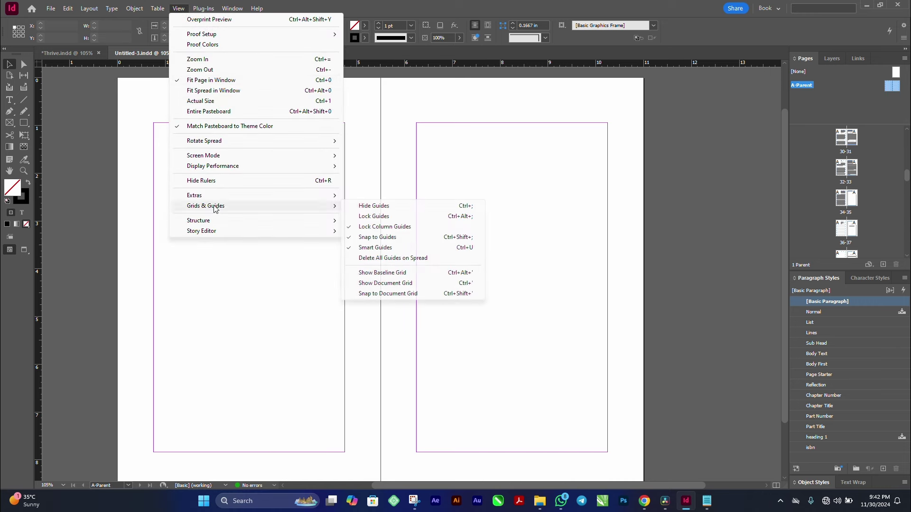
click(395, 273)
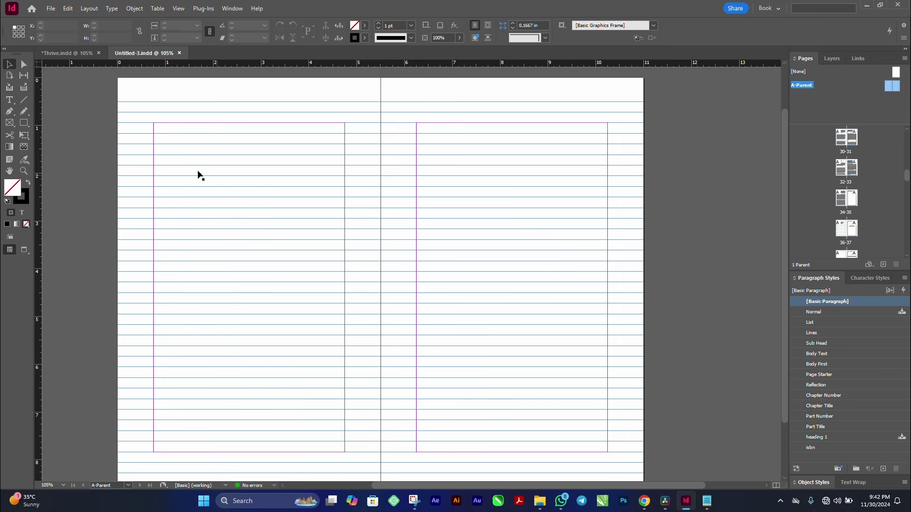
key(ctrl+space)
drag(115, 82, 399, 165)
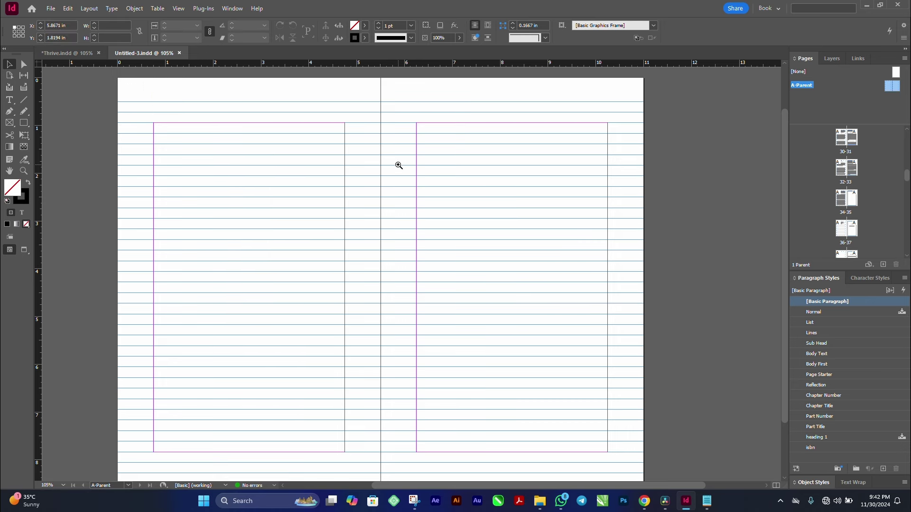
- Draw a text frame 4 in wide and about 0.22 in high above the left page's text area, moved up to Y 0.5 in
click(8, 102)
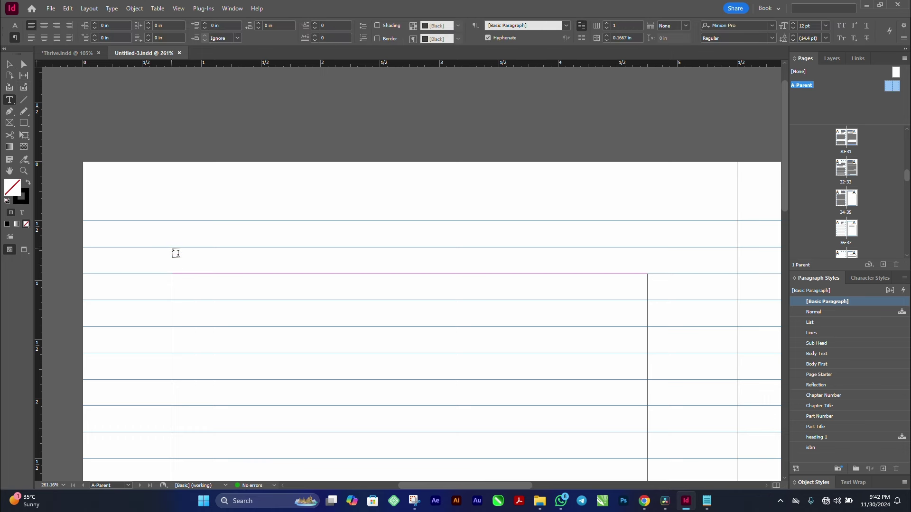
drag(172, 248, 650, 274)
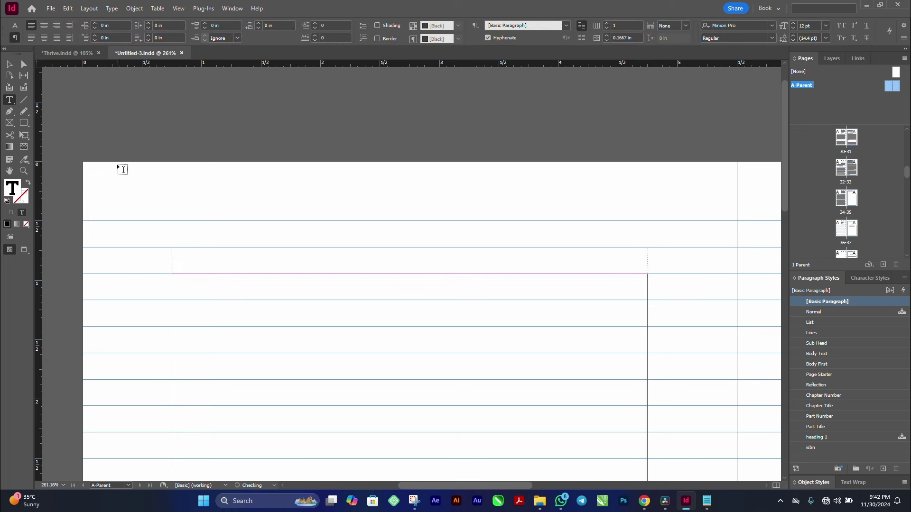
click(9, 64)
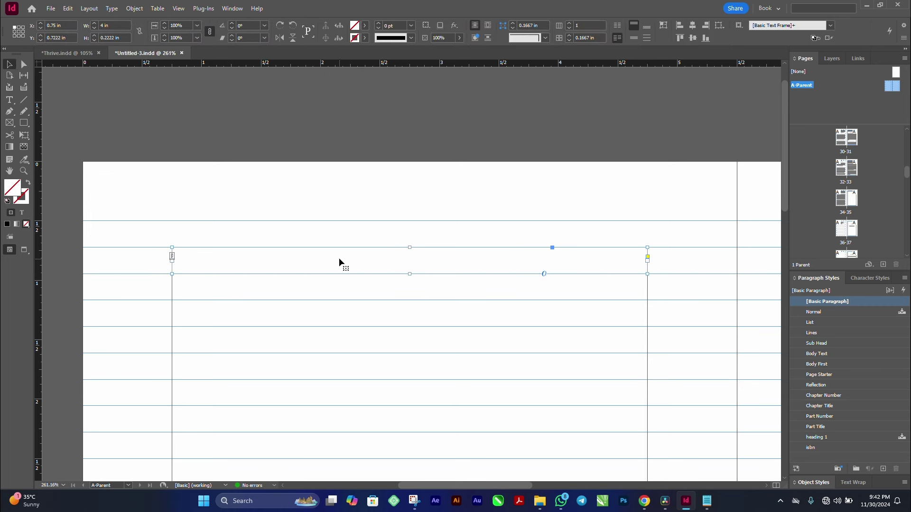
drag(339, 257, 336, 230)
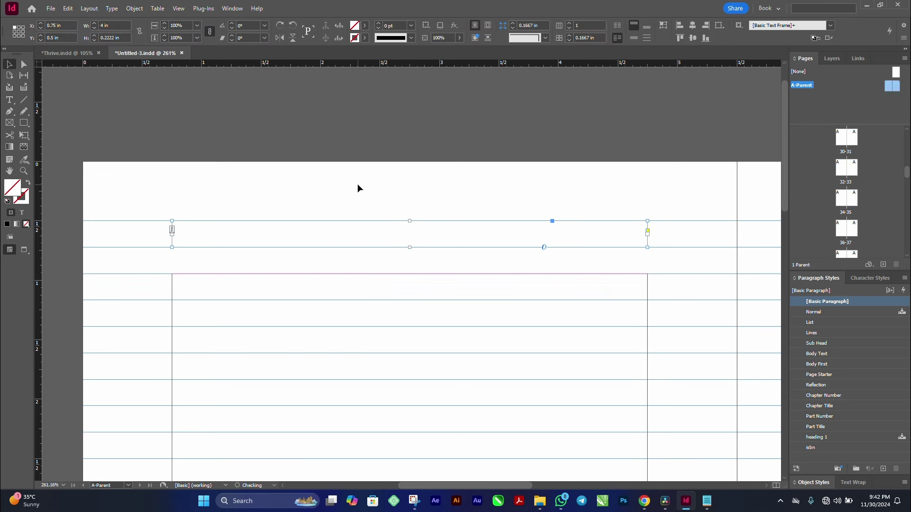
key(Delete)
key(ctrl+z)
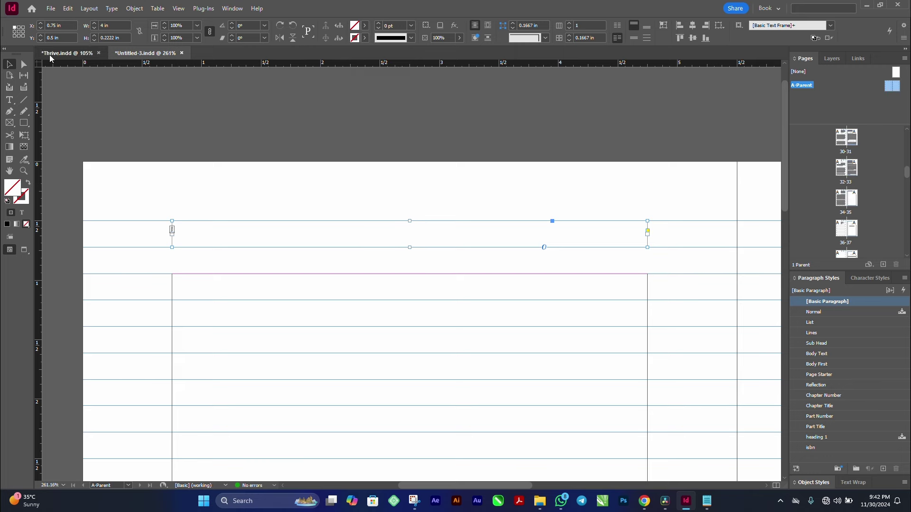
- Check Thrive.indd briefly, return to Untitled-3.indd, and join the book title and subtitle on page 2 into one line
click(67, 53)
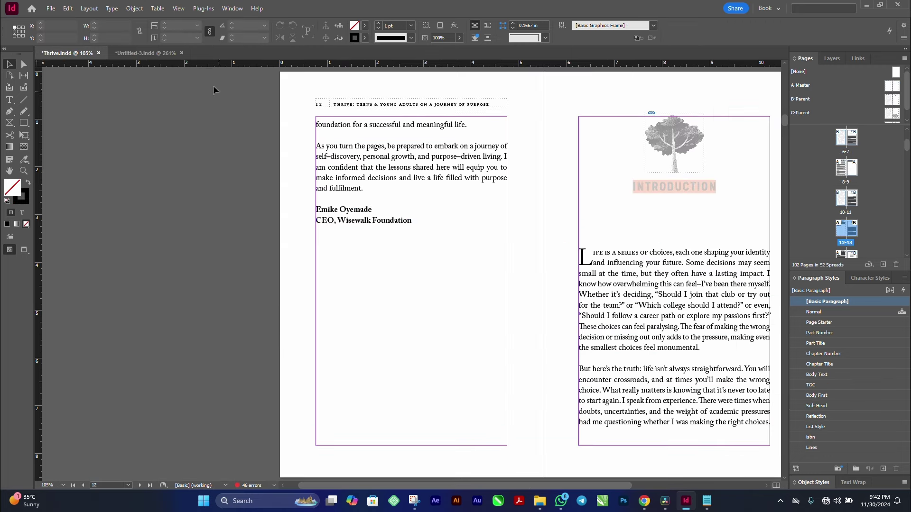
click(147, 52)
key(ctrl+j)
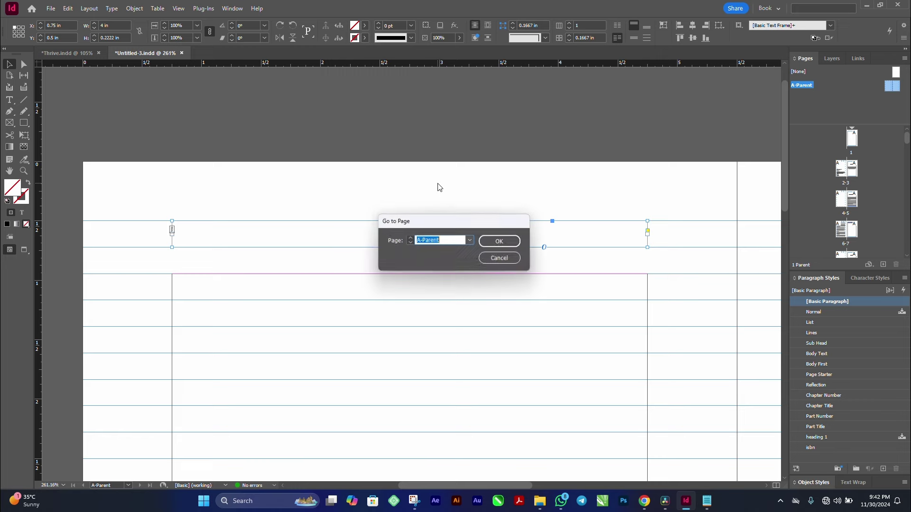
text(2)
key(Return)
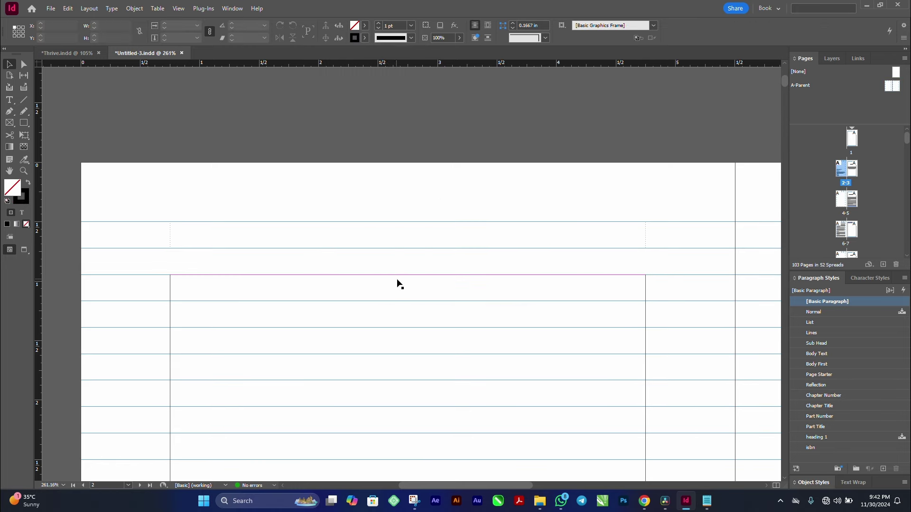
scroll(437, 292, down, 8)
double_click(386, 294)
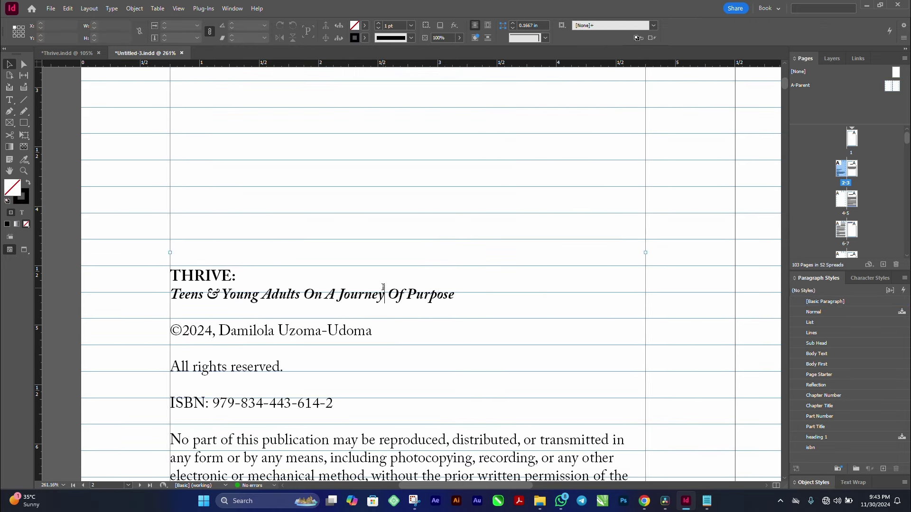
drag(456, 294, 224, 267)
click(267, 271)
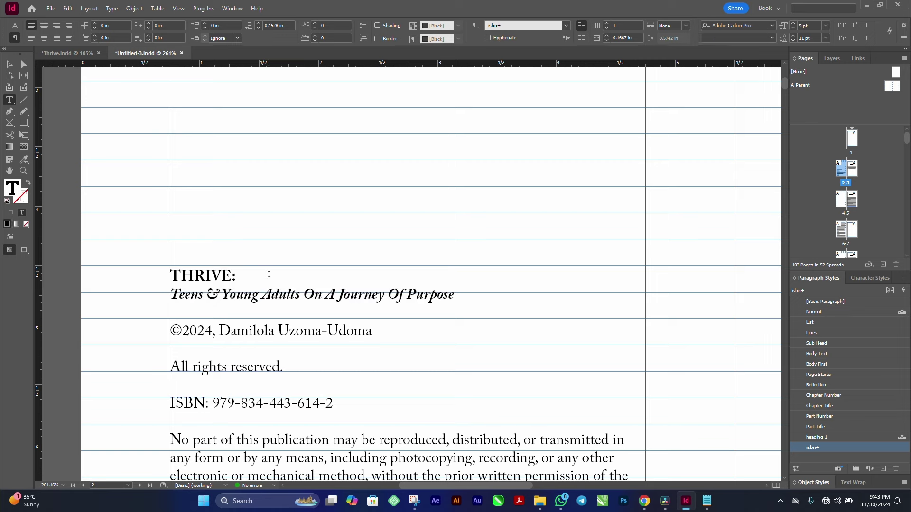
key(Delete)
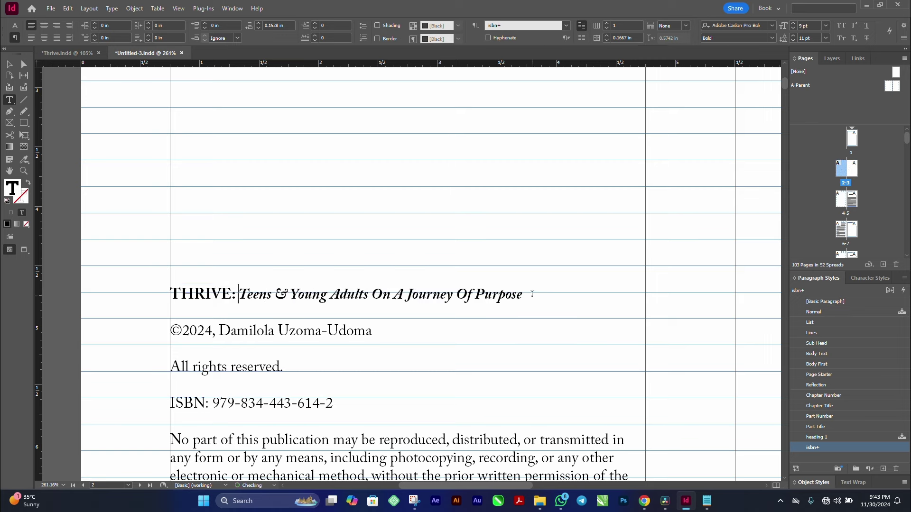
- Copy the combined title line "THRIVE: Teens & Young Adults On A Journey Of Purpose" from page 2
drag(532, 294, 135, 300)
key(ctrl+c)
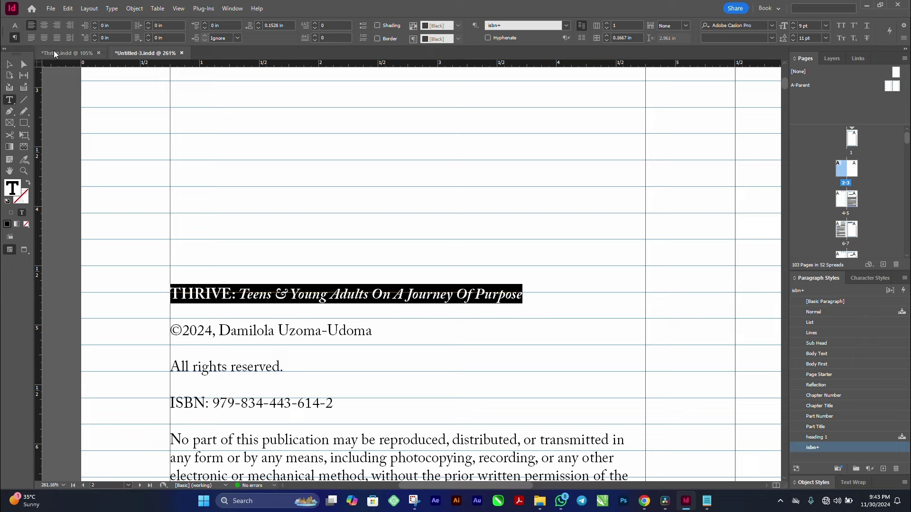
click(10, 65)
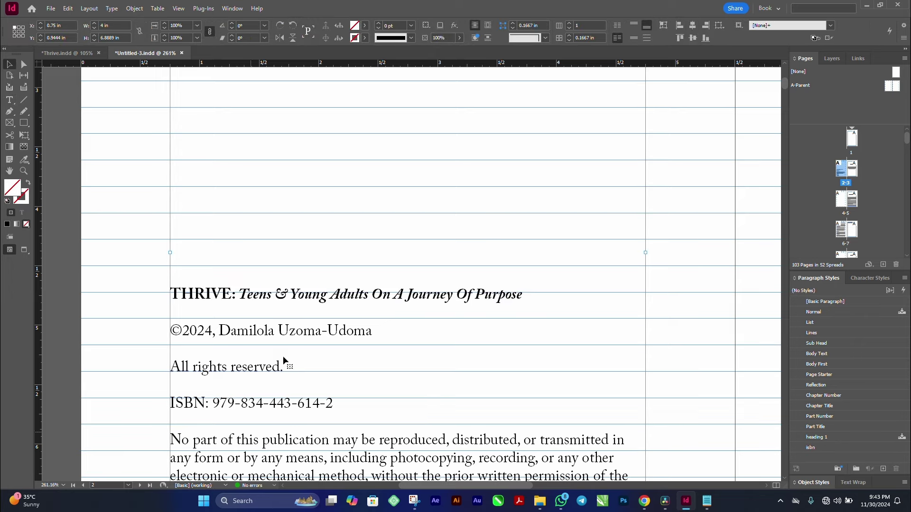
scroll(320, 249, up, 1)
scroll(374, 247, down, 5)
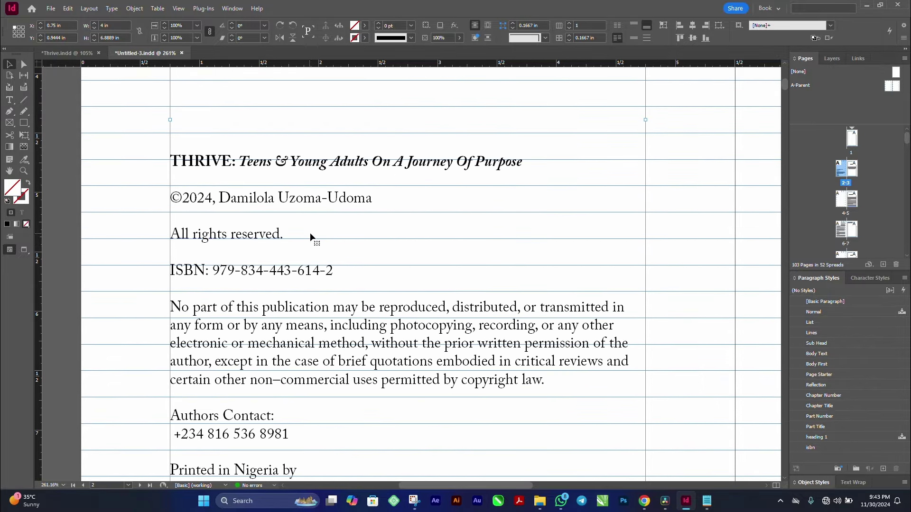
double_click(344, 163)
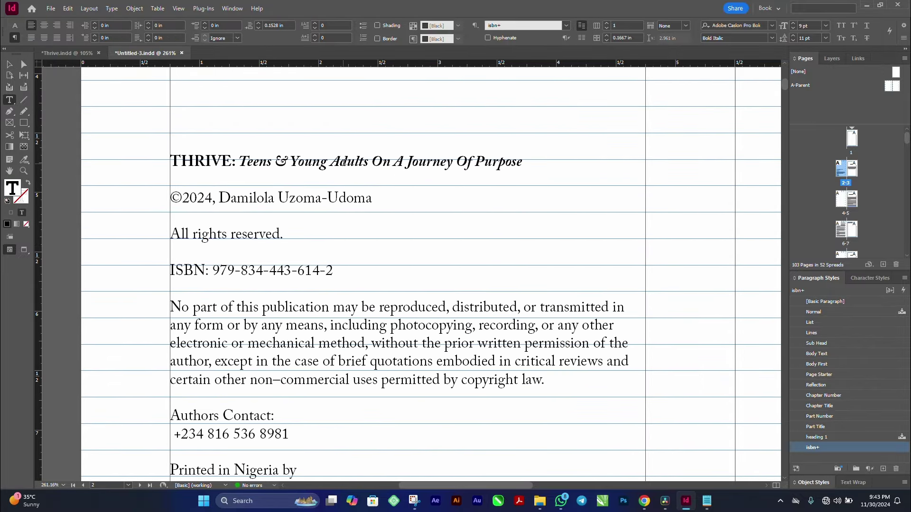
scroll(385, 266, up, 15)
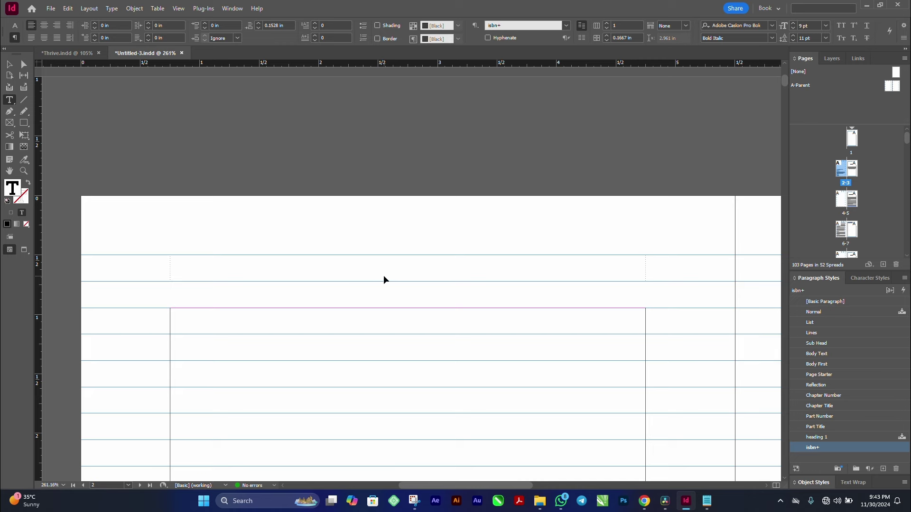
key(ctrl+alt+0)
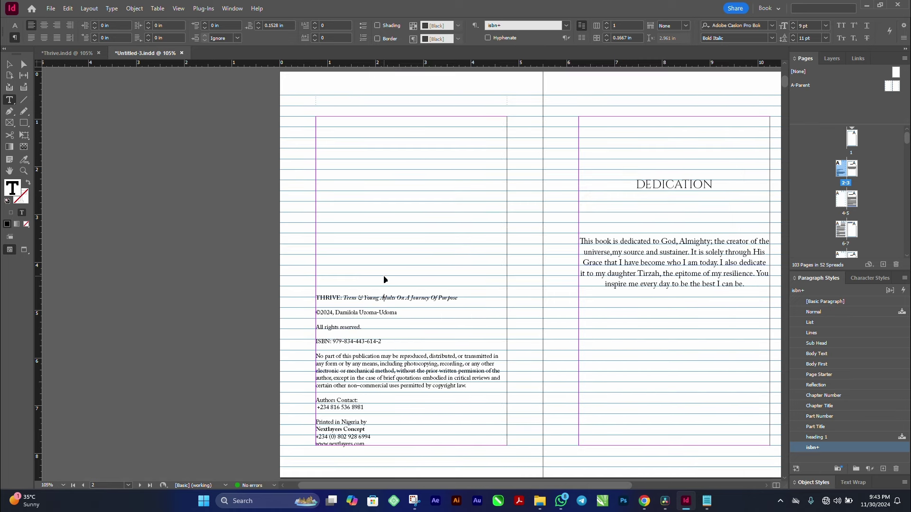
- Open the A-Parent spread and paste the copied title into the header text frame on its left page
double_click(801, 86)
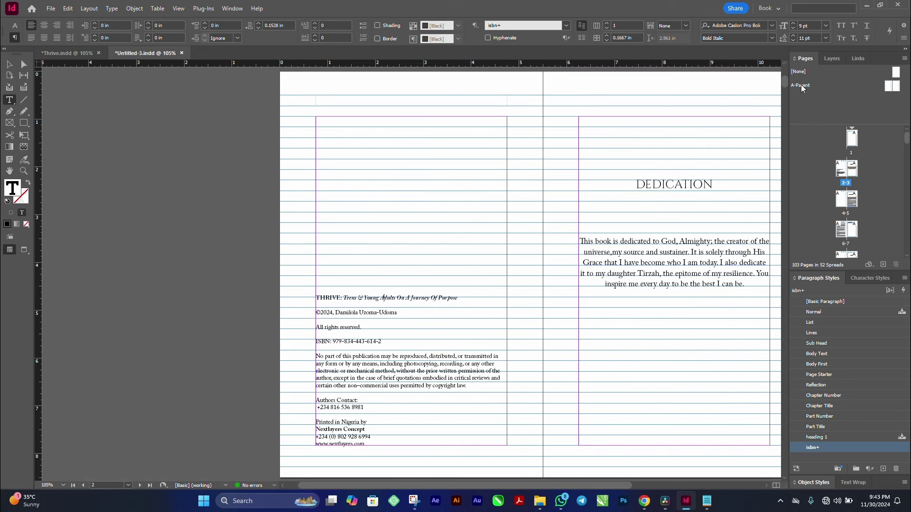
click(8, 65)
drag(606, 183, 278, 86)
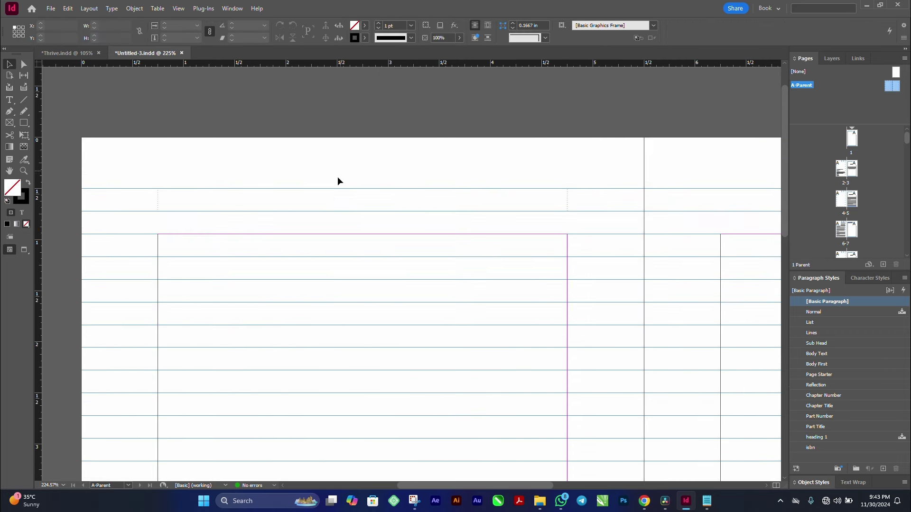
click(337, 202)
double_click(336, 202)
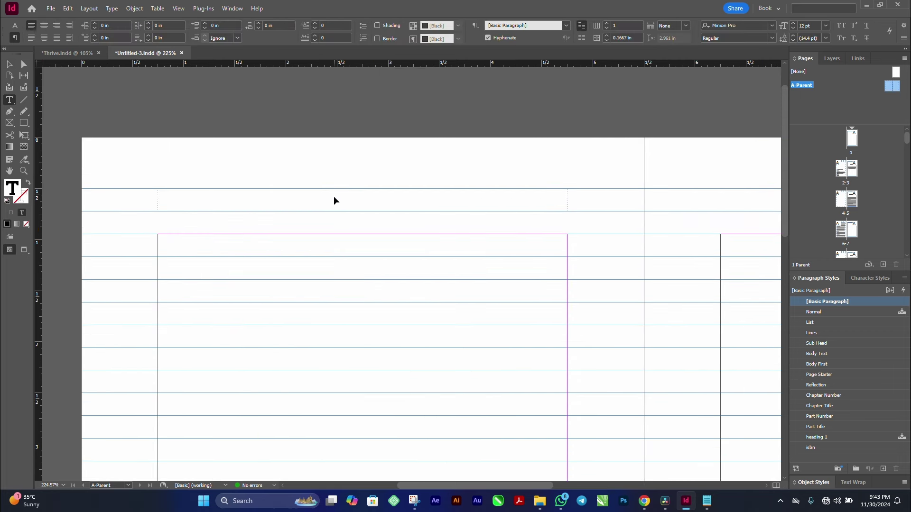
key(ctrl+v)
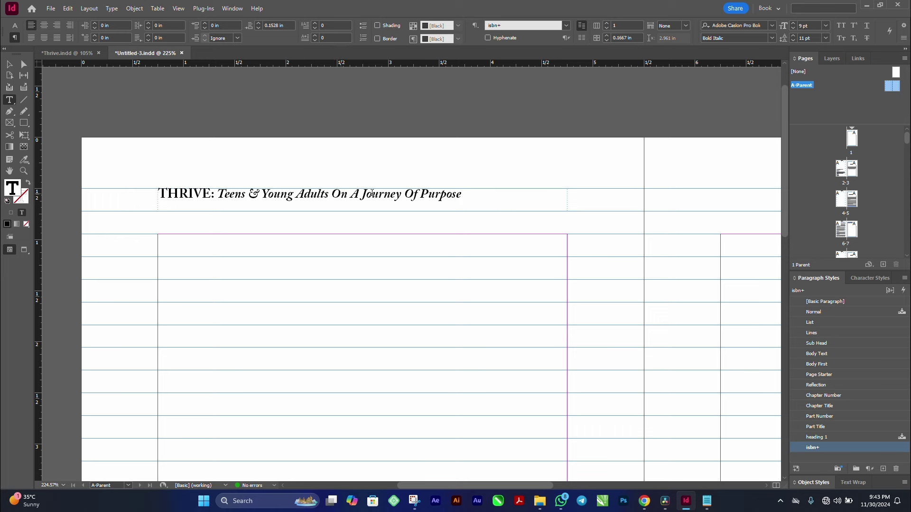
- Set the header text's character style to [None] and center the line in its frame
click(385, 198)
key(ctrl+a)
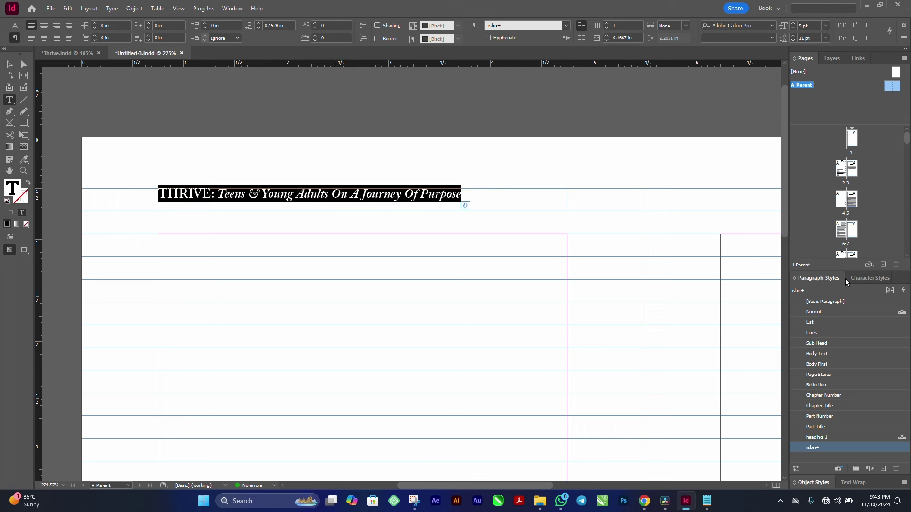
click(857, 280)
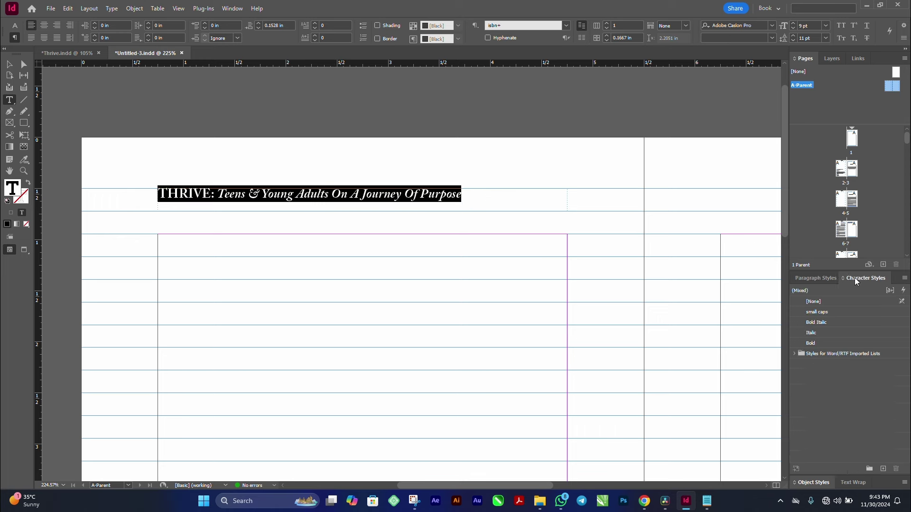
click(833, 304)
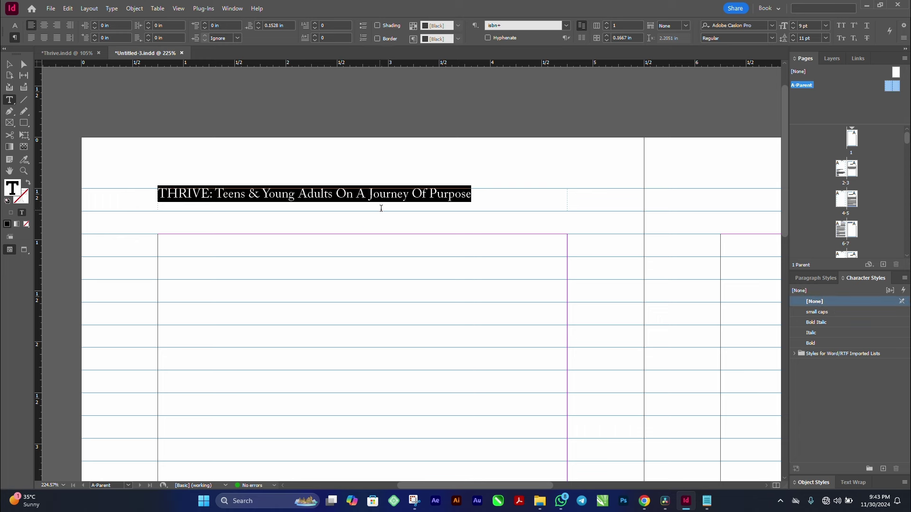
click(390, 192)
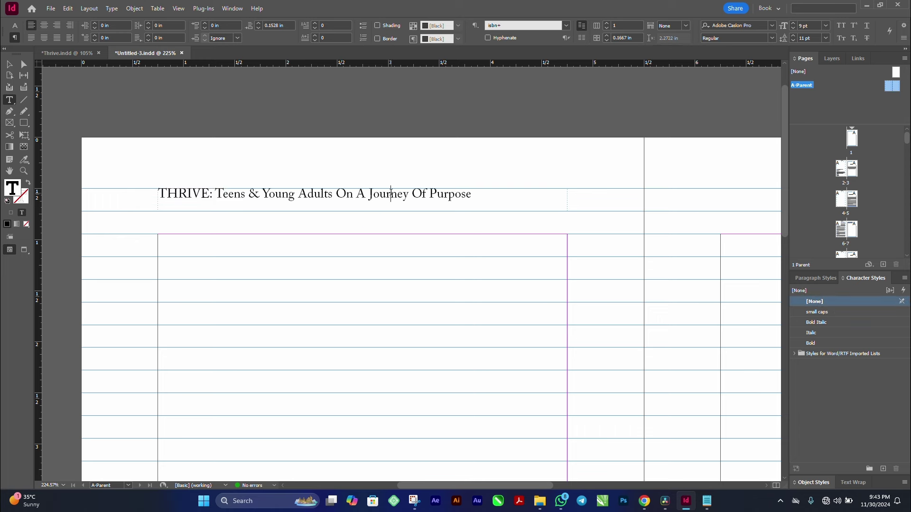
click(44, 25)
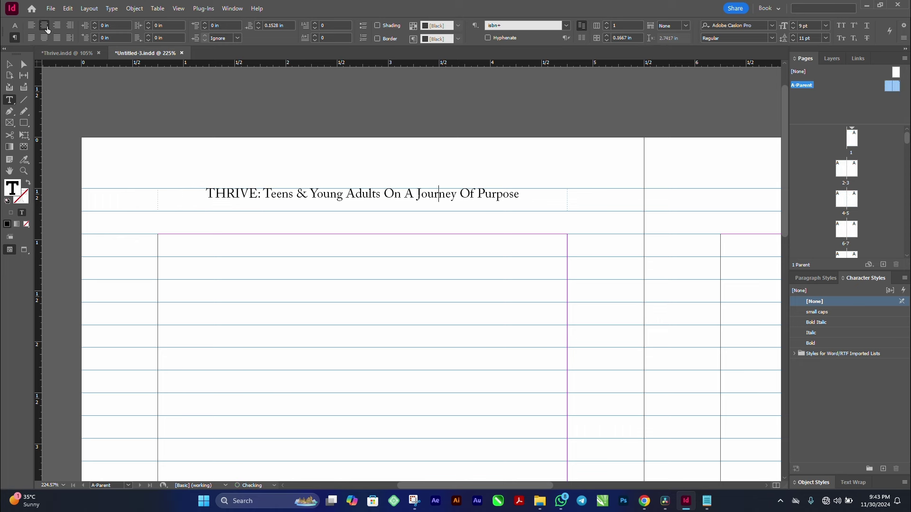
click(403, 195)
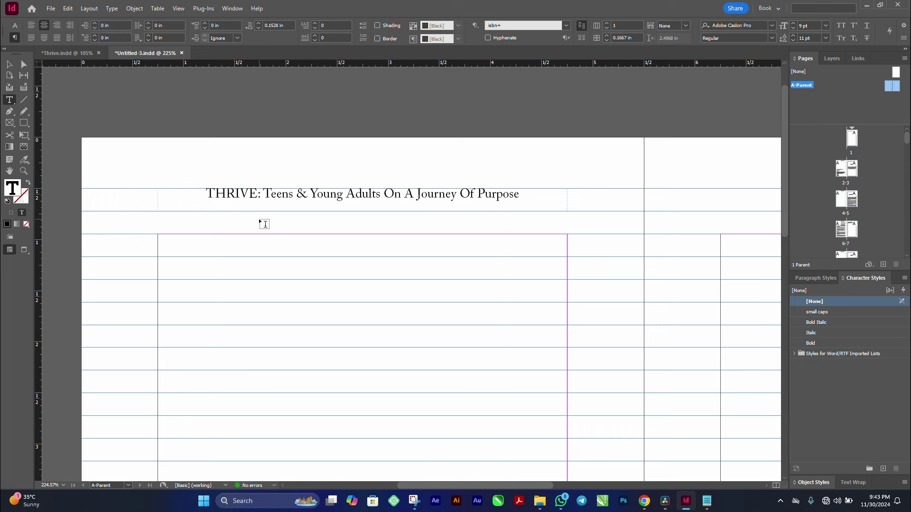
- Try aligning the header text to the baseline grid, and undo the change
click(582, 38)
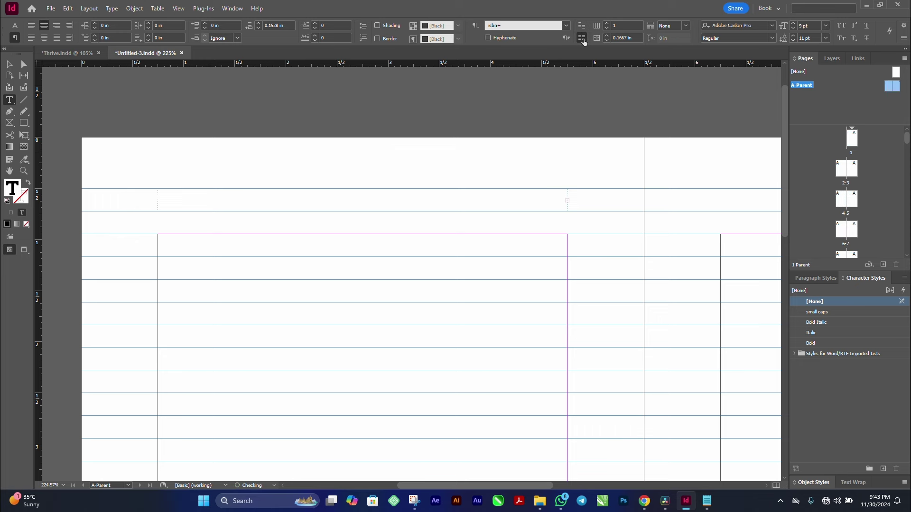
click(9, 64)
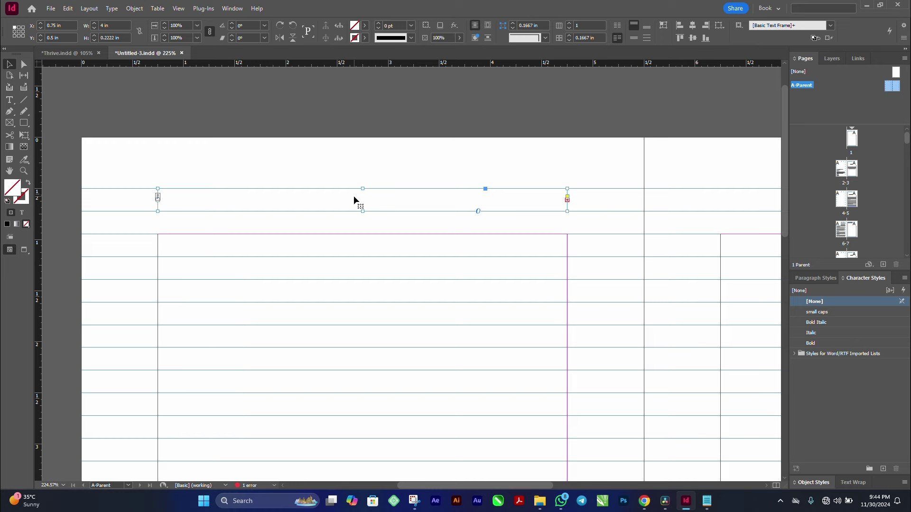
key(ctrl+z)
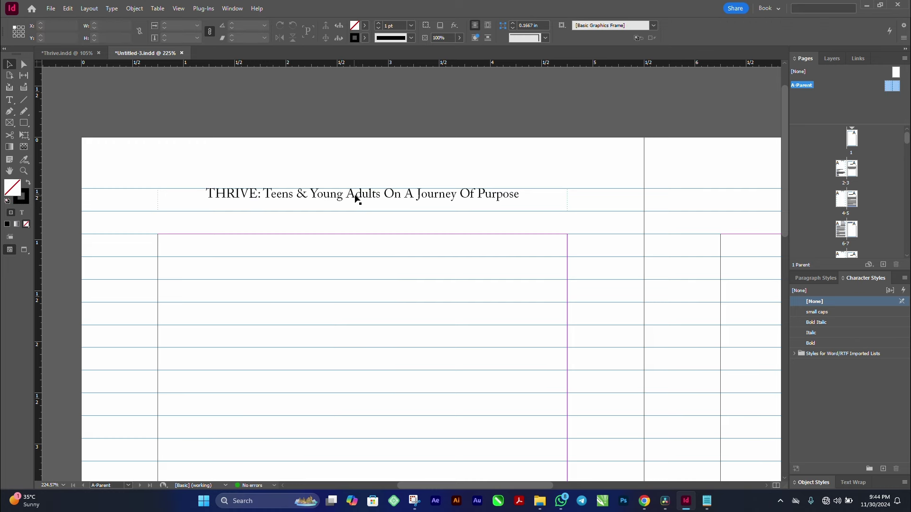
- Apply the OpenType All Small Caps option to the entire header line on the A-Parent left page
double_click(357, 199)
triple_click(360, 194)
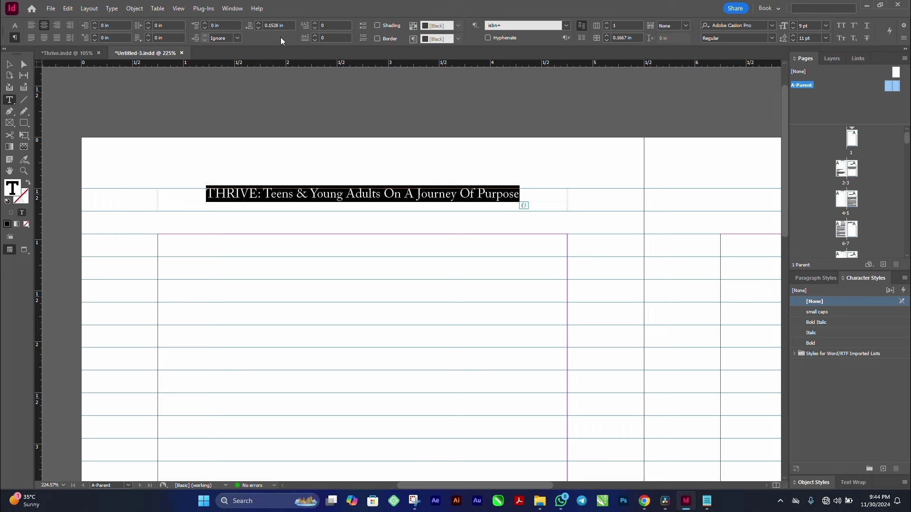
click(904, 42)
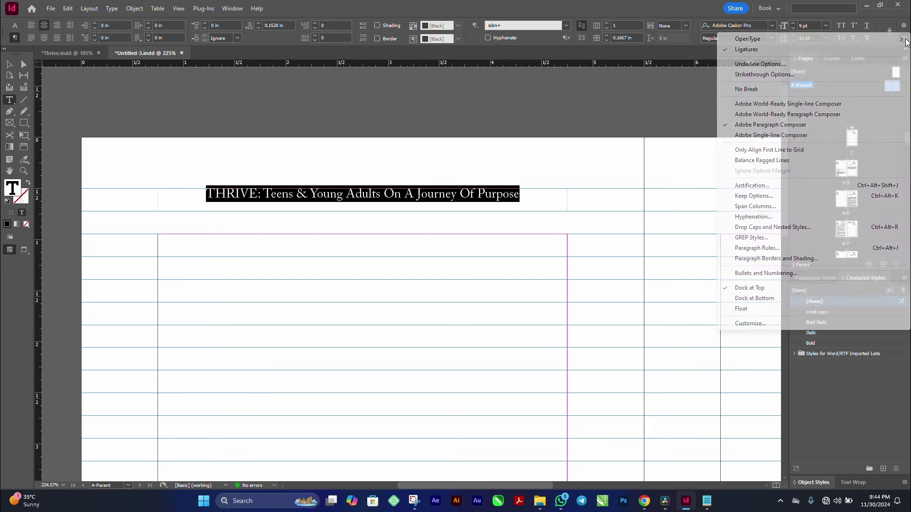
mouse_move(843, 41)
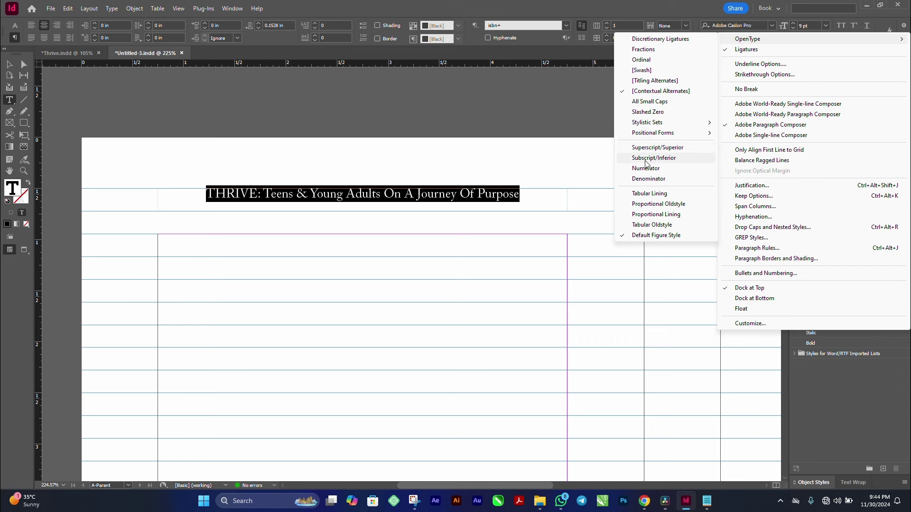
click(644, 105)
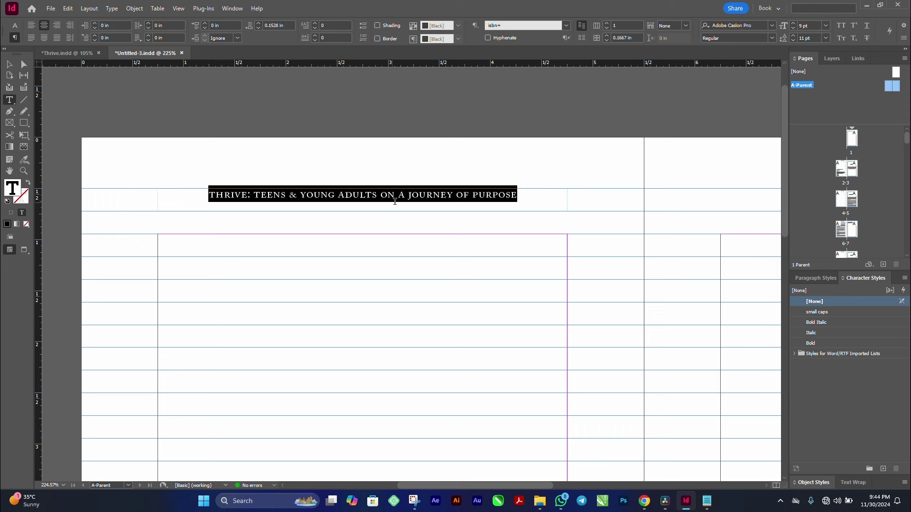
- Reduce the font size of the whole header line to 8 pt
click(395, 201)
drag(530, 195, 204, 193)
click(15, 25)
click(118, 28)
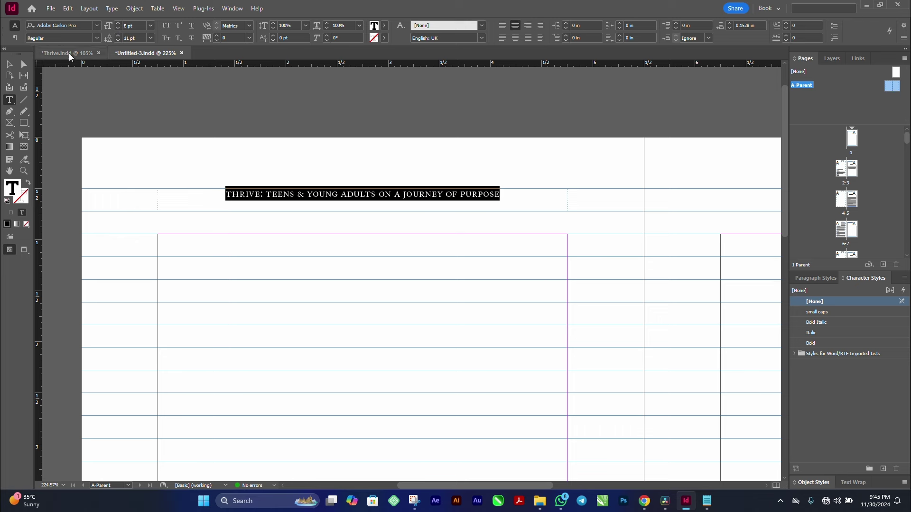
- Align the header line on the A-Parent left page to the baseline grid
click(14, 38)
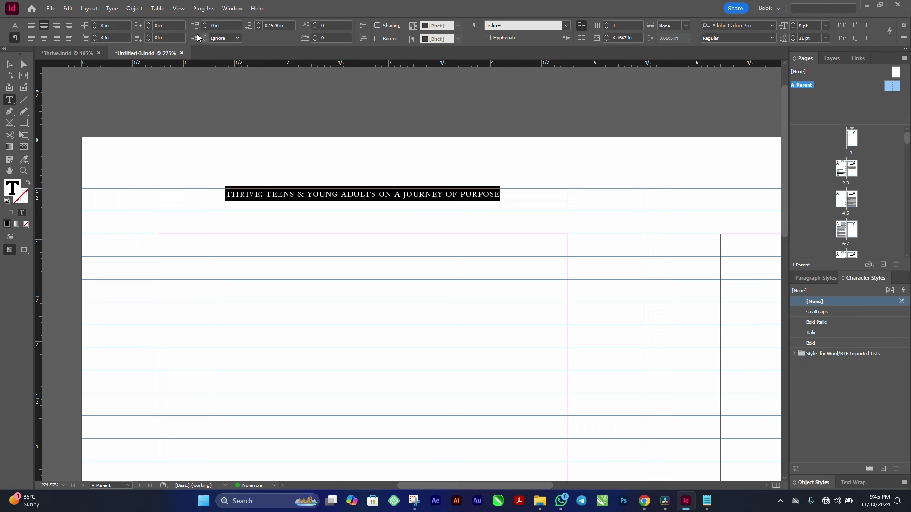
click(583, 38)
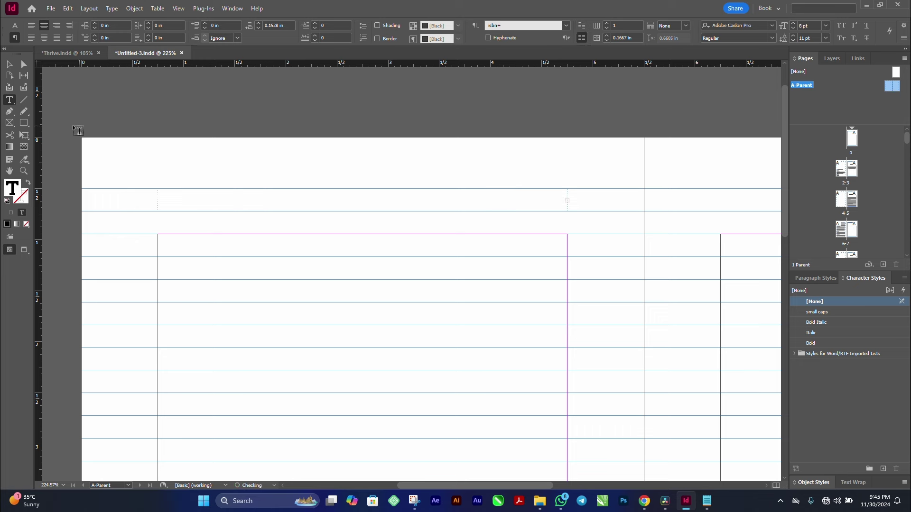
- Extend the header frame upward to about 0.4 in high and move it down so its upper edge sits at Y 0.5 in
click(10, 65)
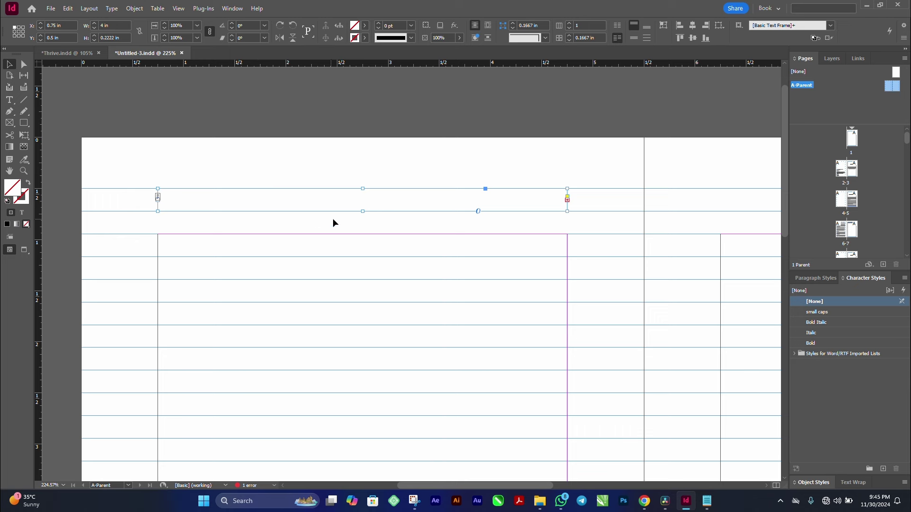
drag(363, 189, 363, 170)
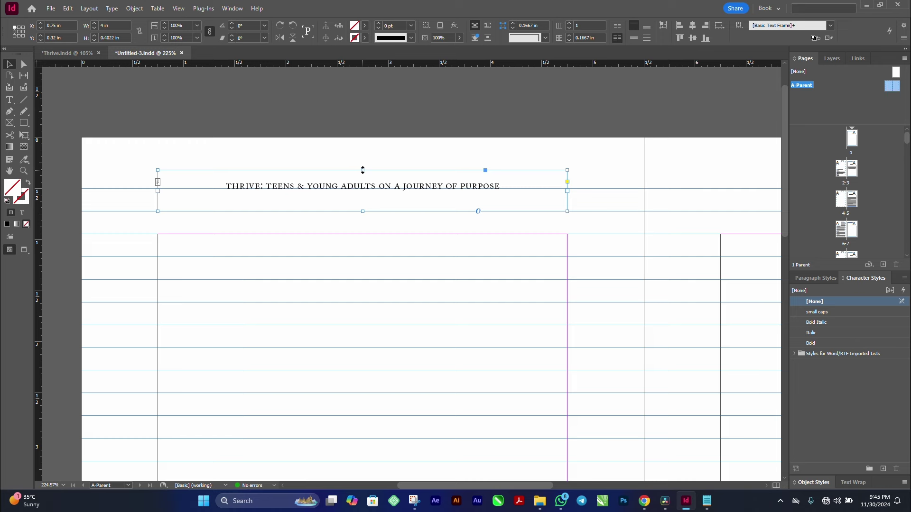
drag(388, 181, 395, 199)
click(401, 151)
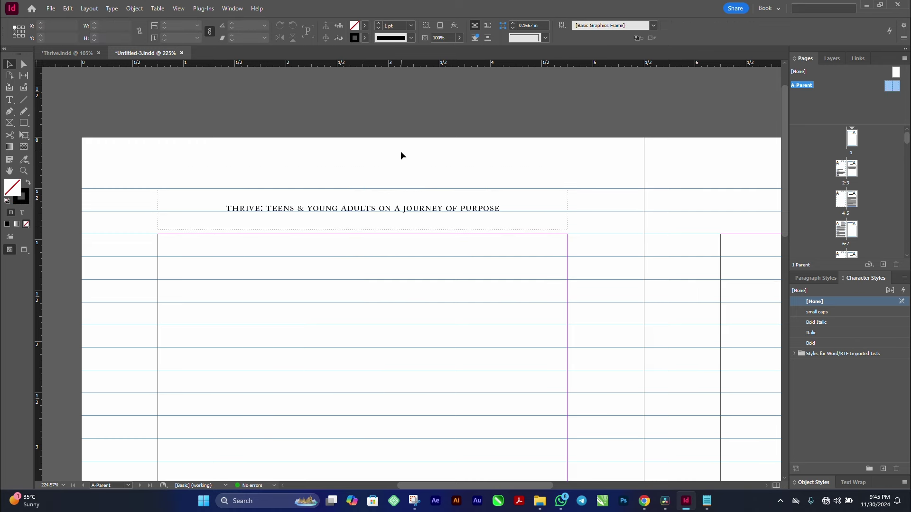
- Duplicate the header frame onto the right page of A-Parent at X 6.25 in and Y 0.5 in
click(416, 204)
scroll(543, 206, right, 5)
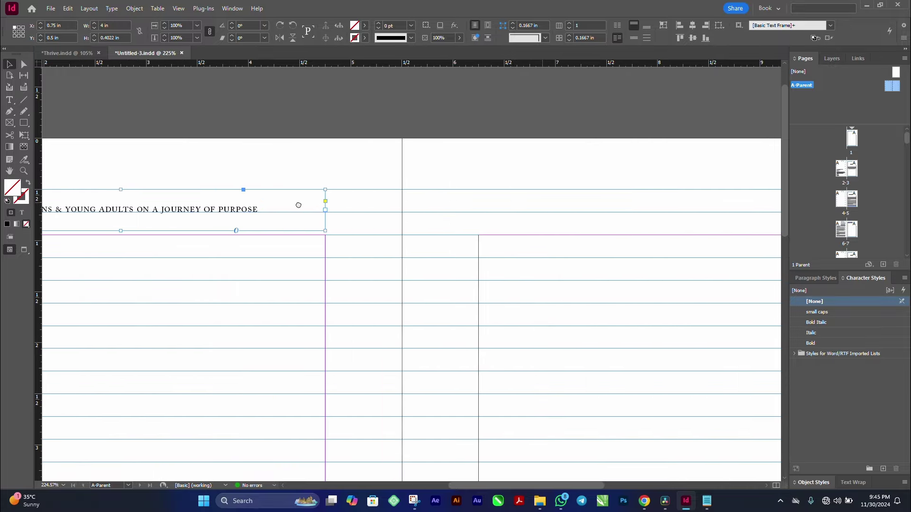
drag(125, 204, 680, 205)
scroll(640, 205, right, 2)
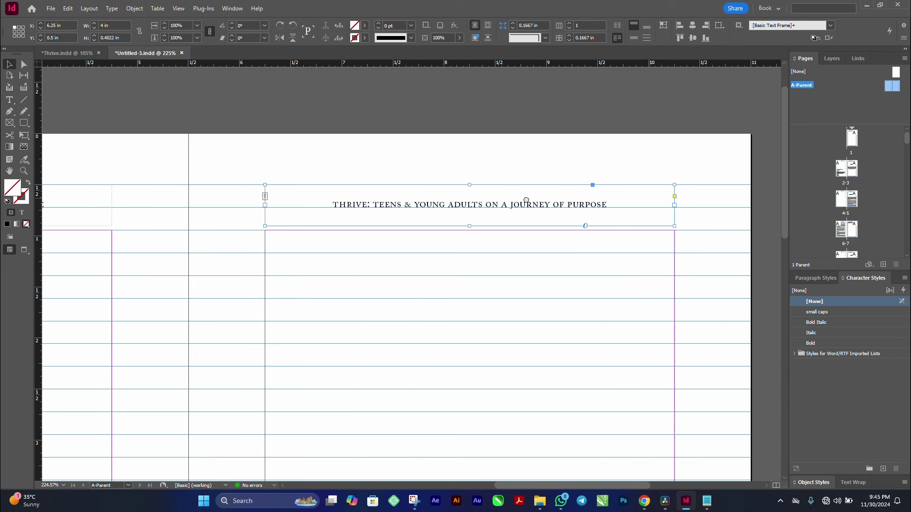
- Delete all the text inside the duplicated header frame on the right parent page
double_click(571, 202)
triple_click(573, 199)
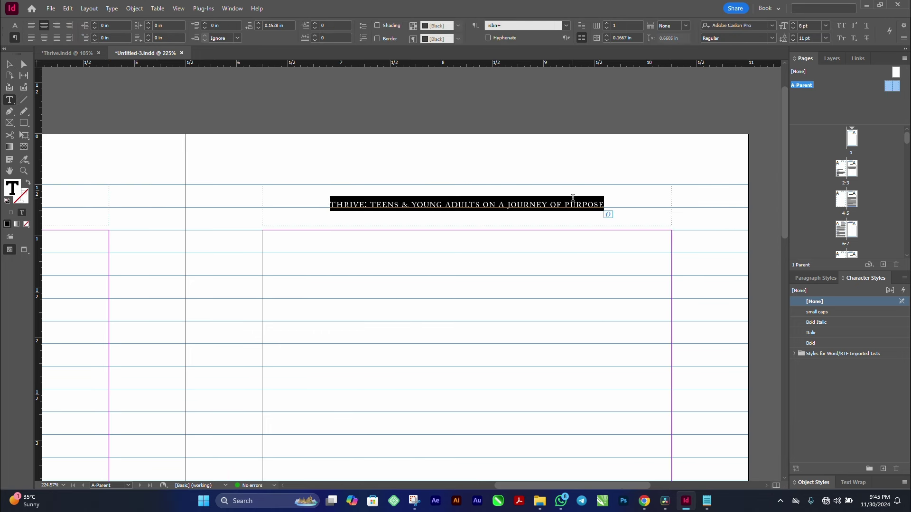
key(BackSpace)
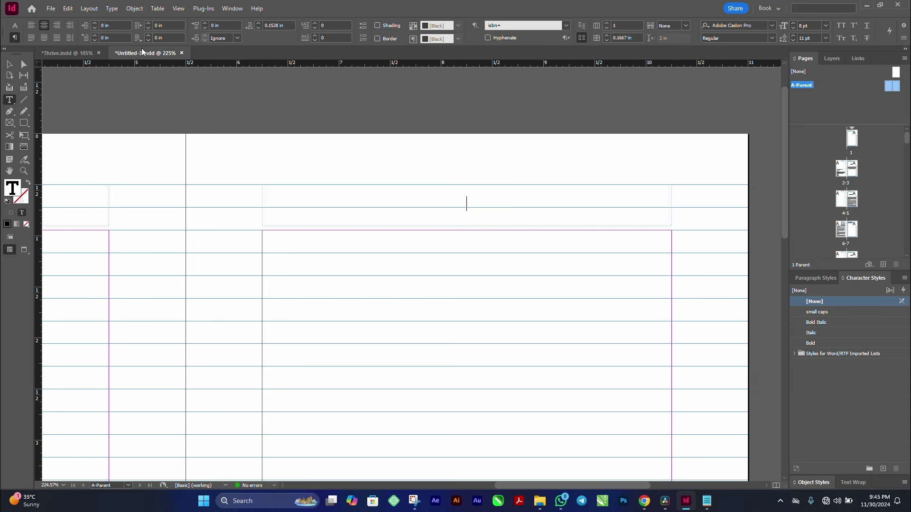
- Bring up the text variable commands with the cursor in the empty header frame on the right parent page
click(70, 10)
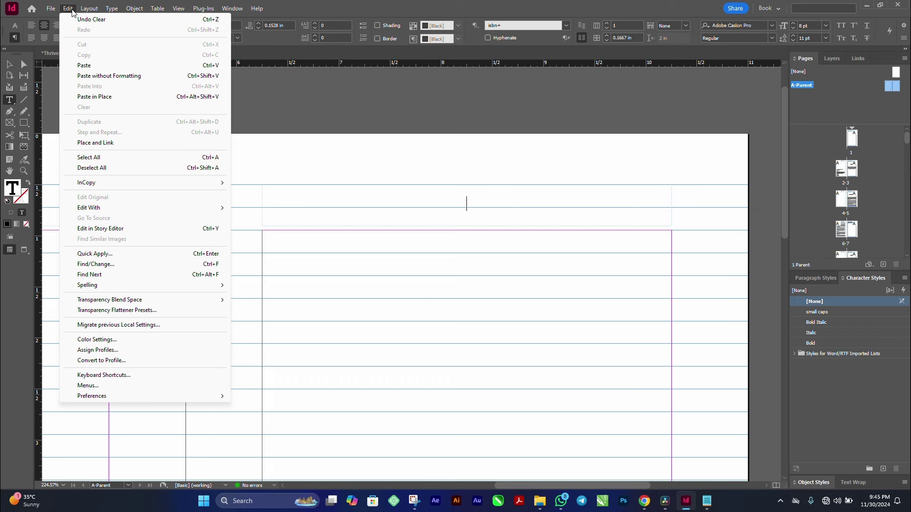
mouse_move(113, 11)
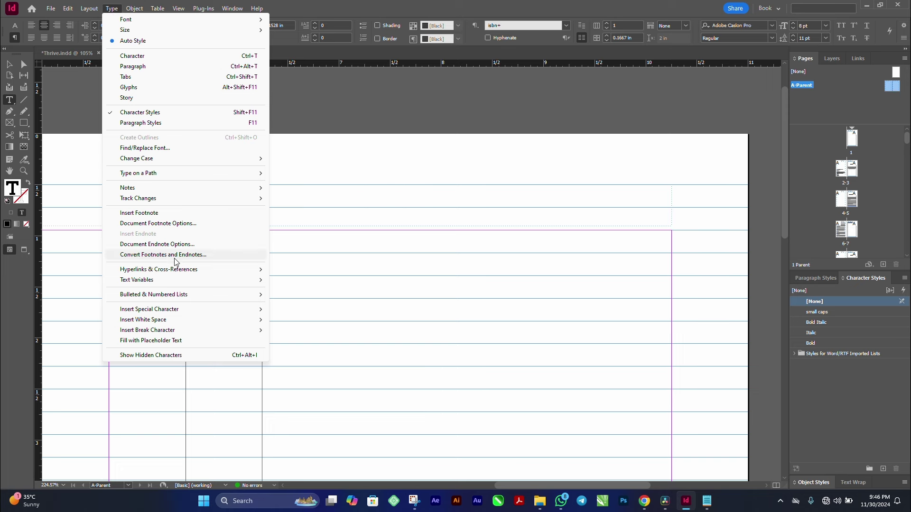
mouse_move(188, 314)
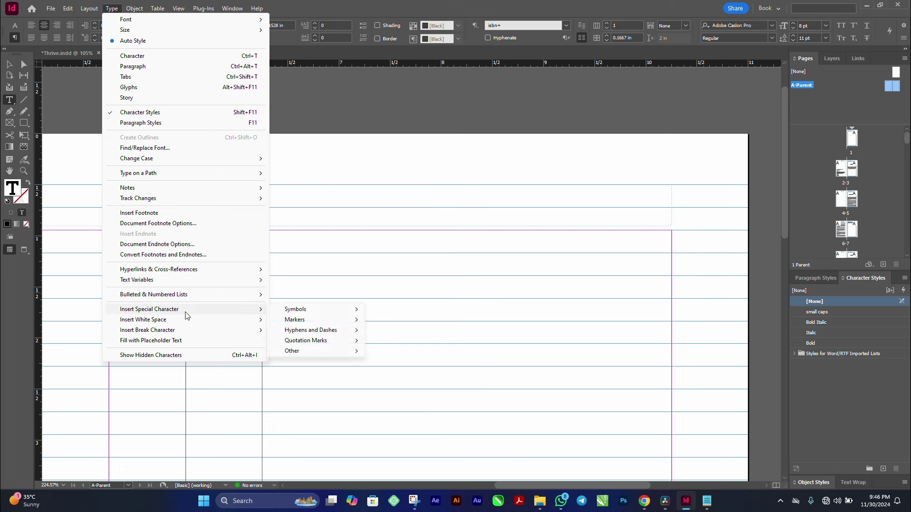
mouse_move(189, 281)
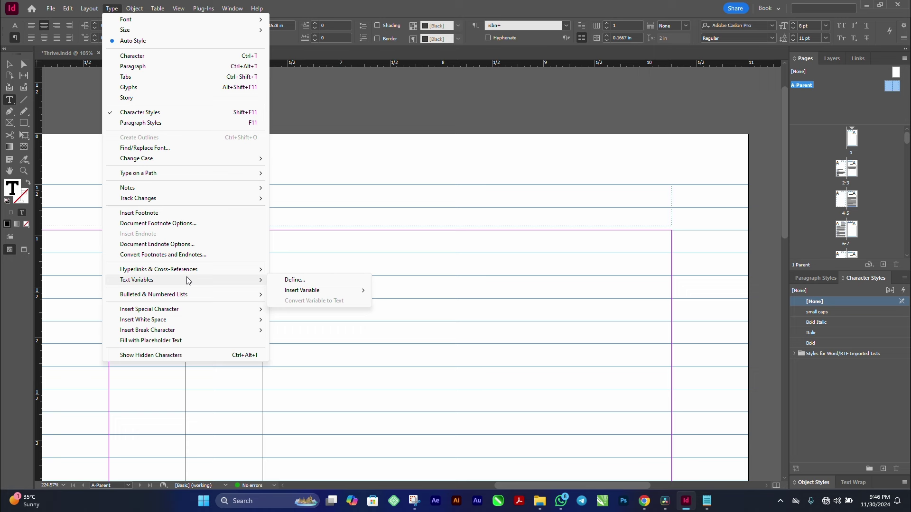
- Edit the Running Header text variable so that it picks up the Chapter Title paragraph style
click(317, 281)
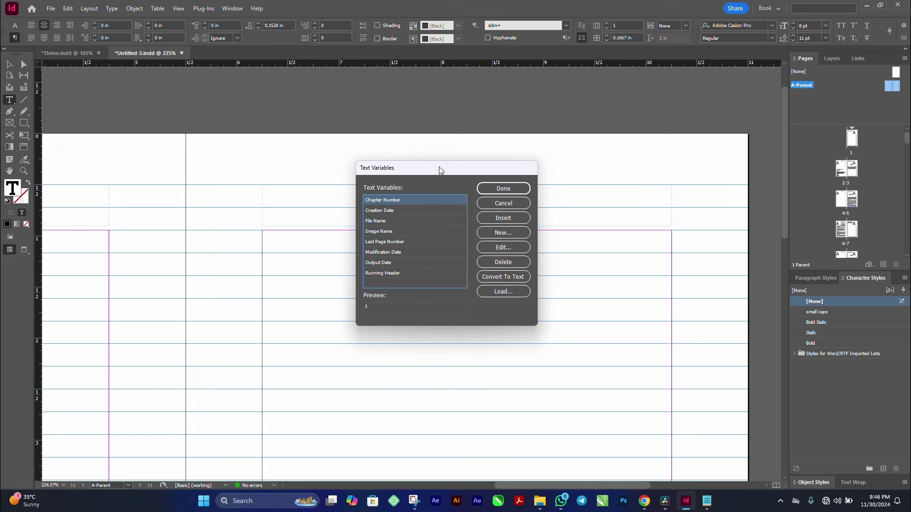
drag(439, 167, 157, 155)
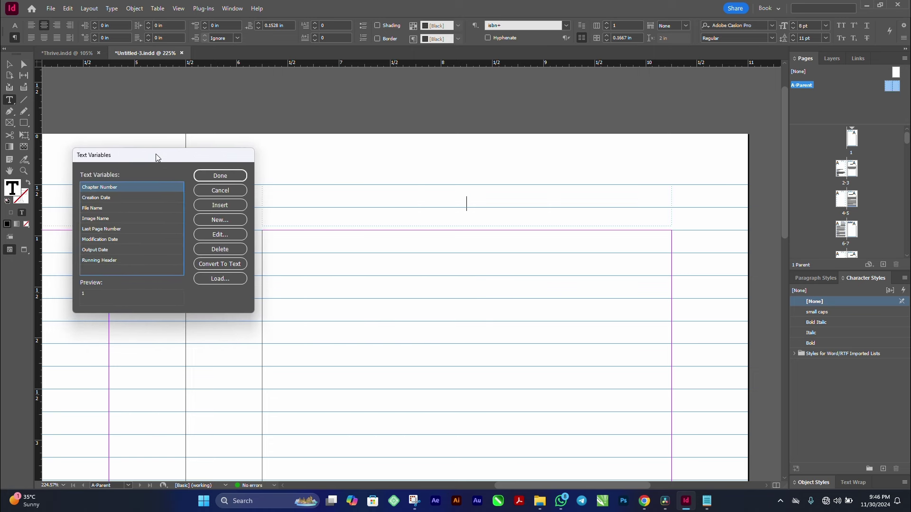
click(93, 261)
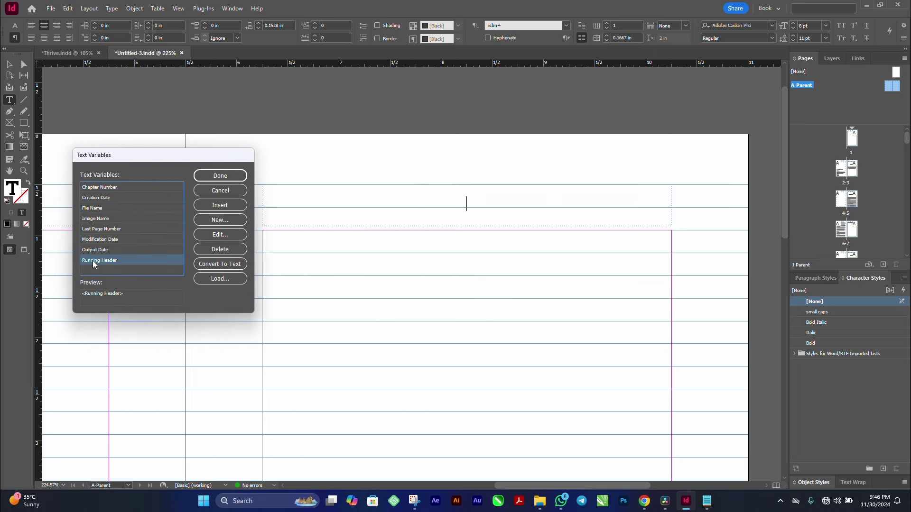
click(220, 235)
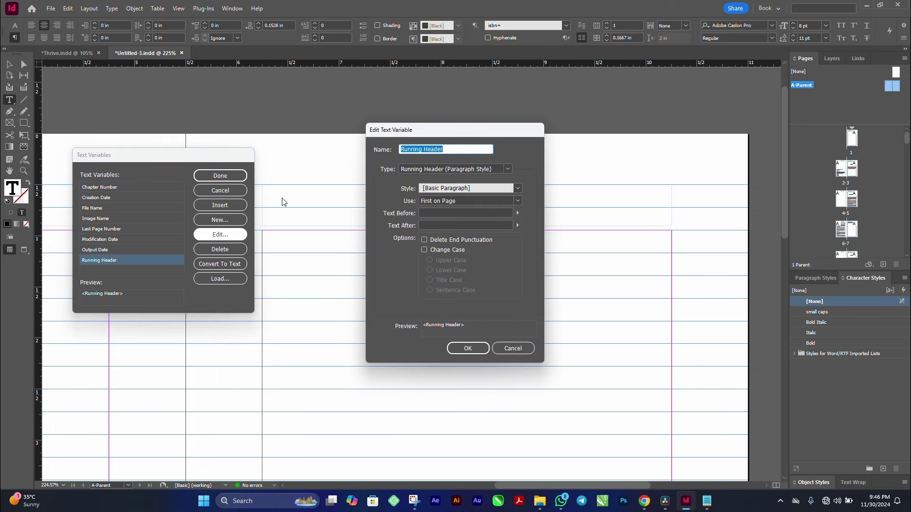
click(508, 190)
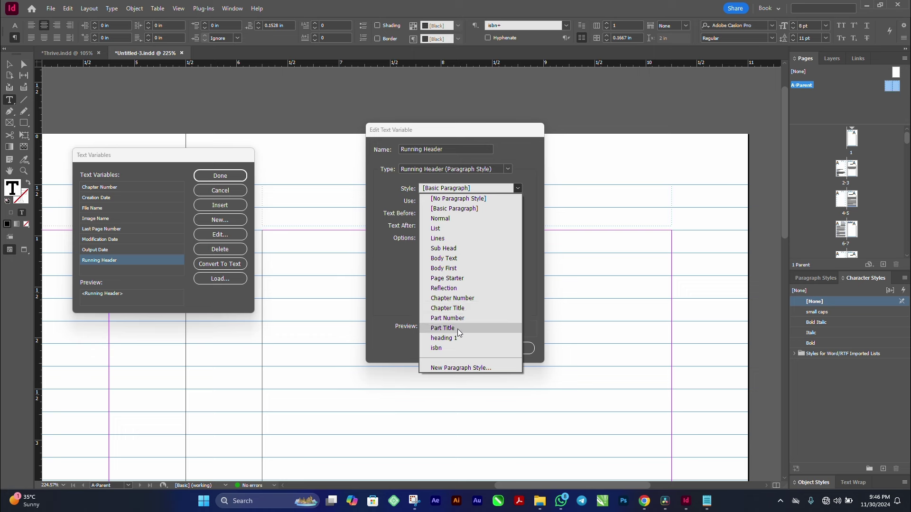
click(464, 308)
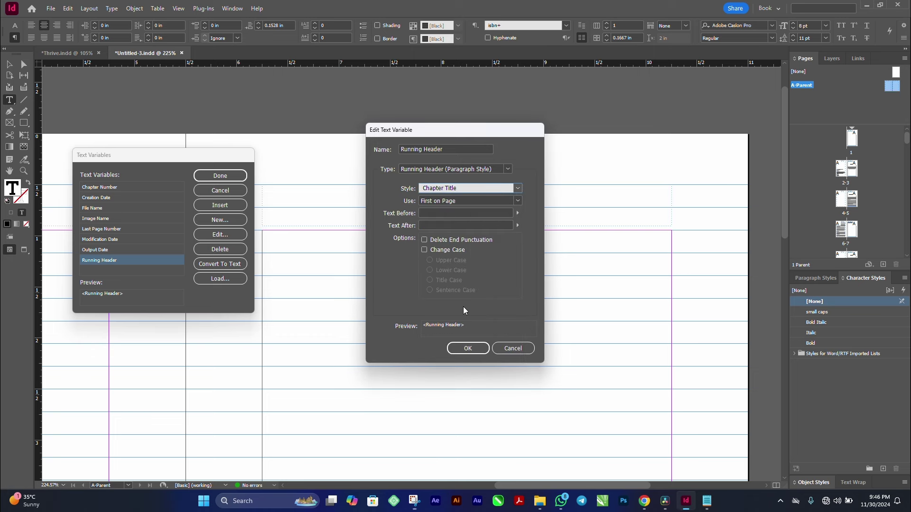
click(467, 348)
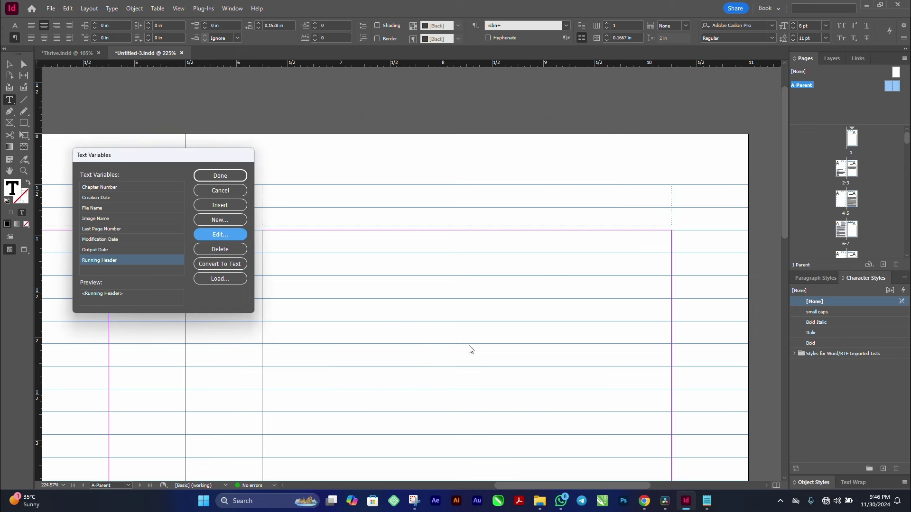
- Insert the Running Header variable into the header frame of A-Parent's right-hand page and close the text variable settings
click(220, 209)
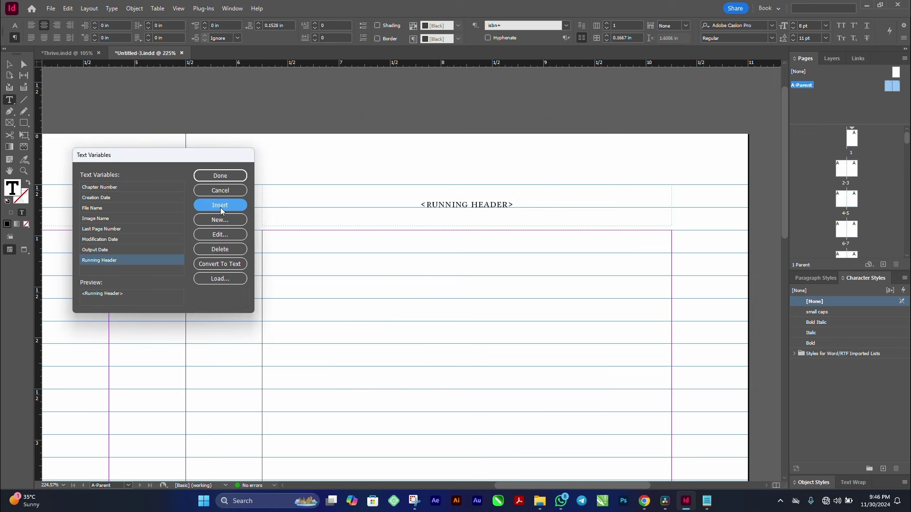
click(231, 177)
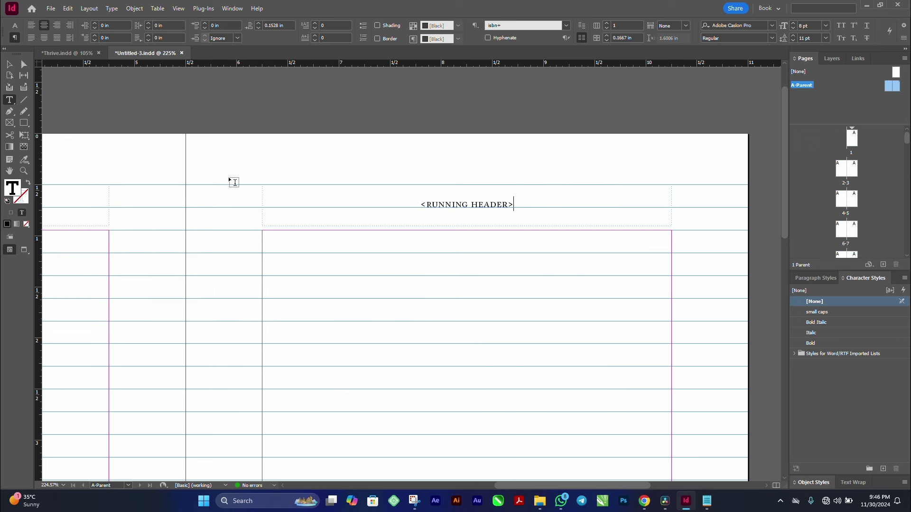
click(8, 65)
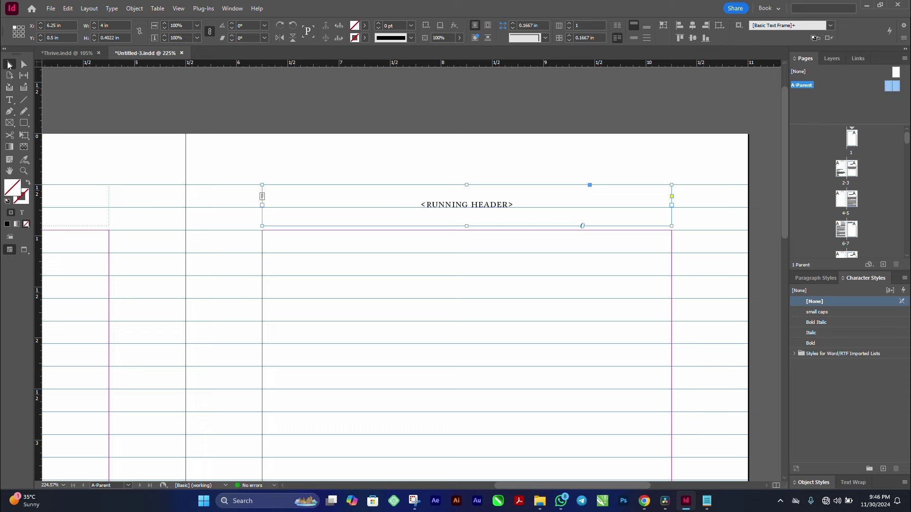
key(ctrl+0)
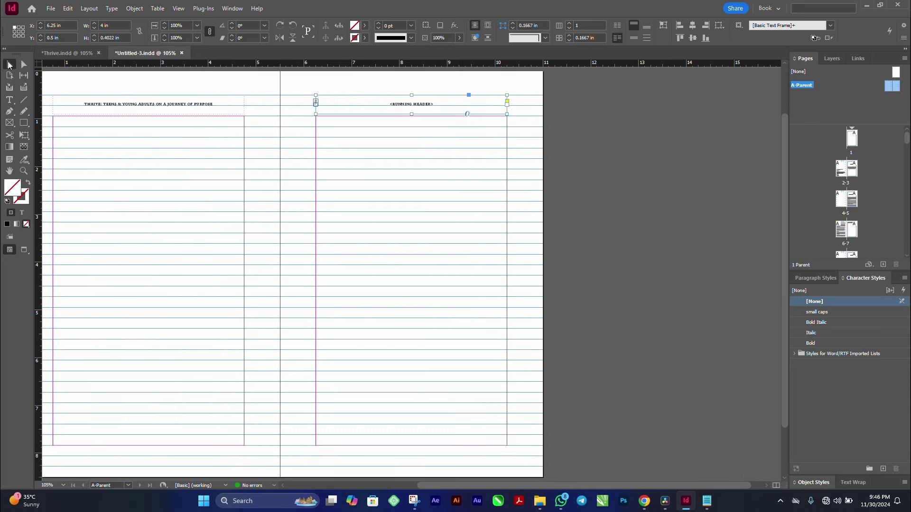
key(ctrl+alt+0)
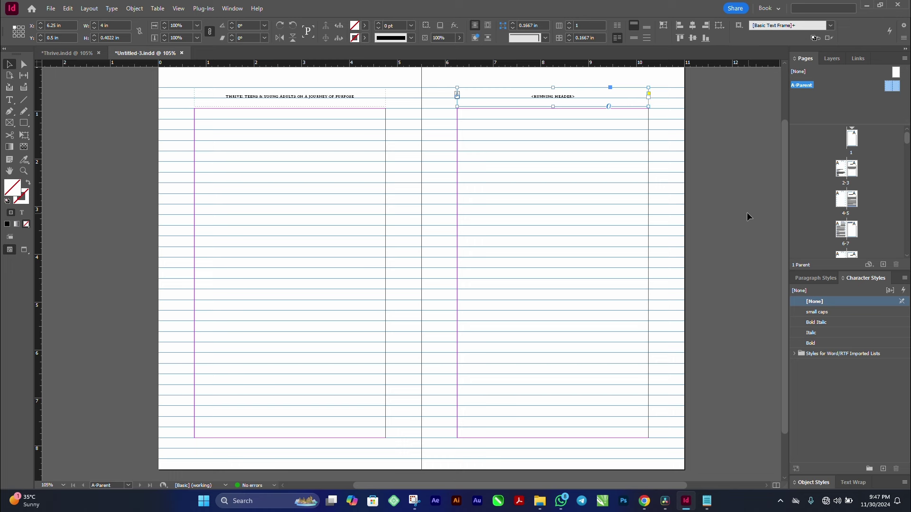
- Go to the spread of pages 14-15 to check the headers where Chapter One starts
scroll(839, 231, down, 3)
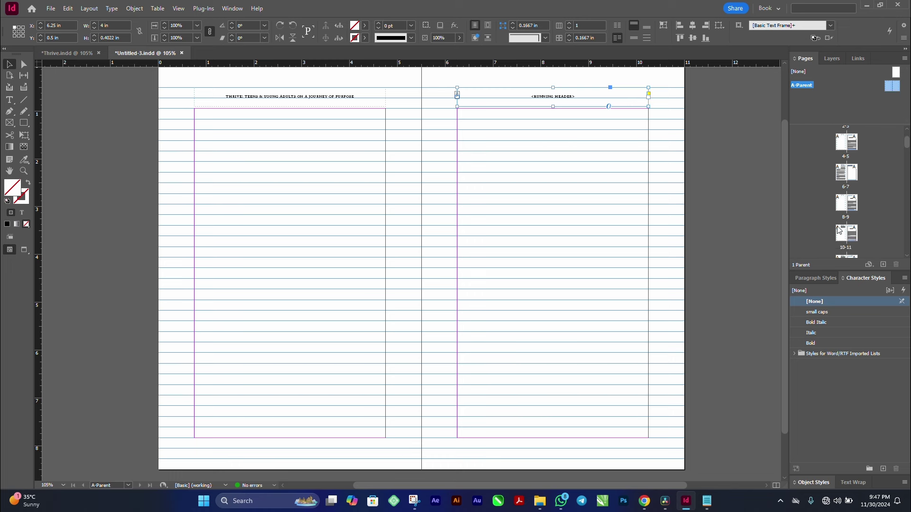
scroll(849, 221, down, 3)
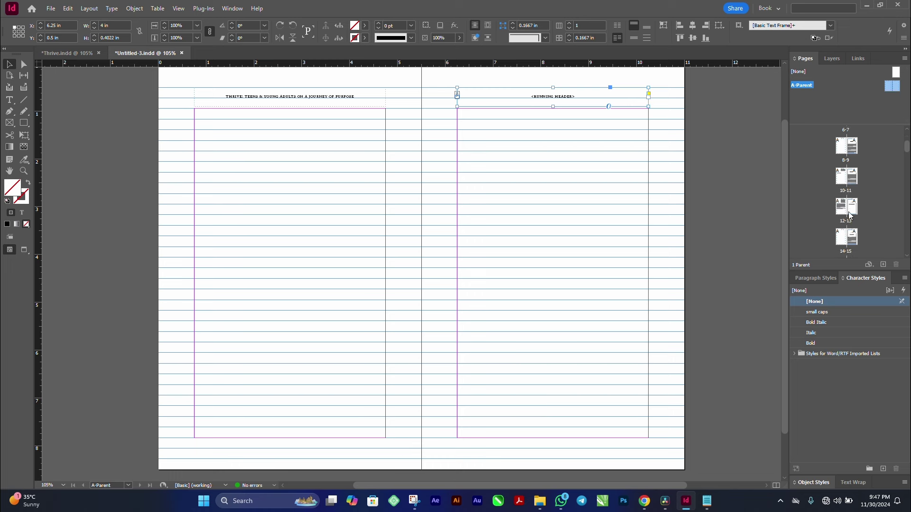
scroll(850, 216, down, 3)
click(847, 195)
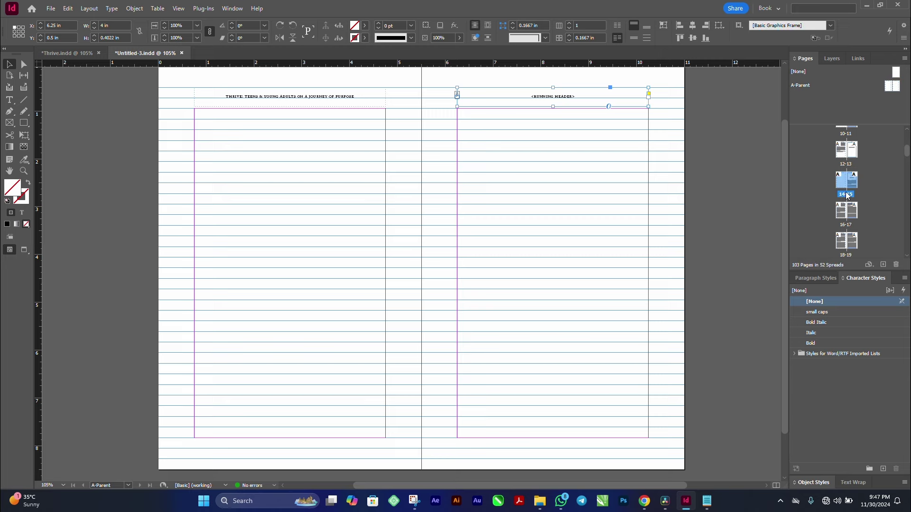
double_click(847, 195)
drag(565, 227, 425, 226)
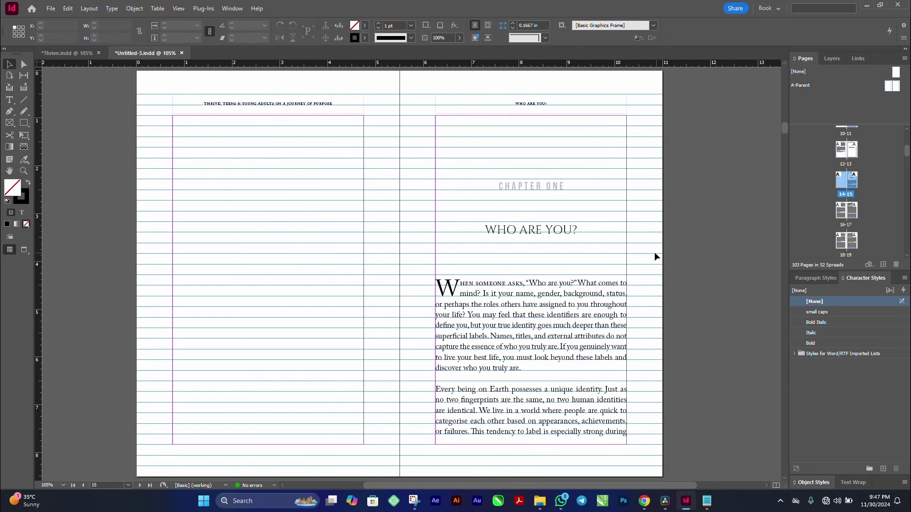
- Hide the baseline grid in the document
click(179, 9)
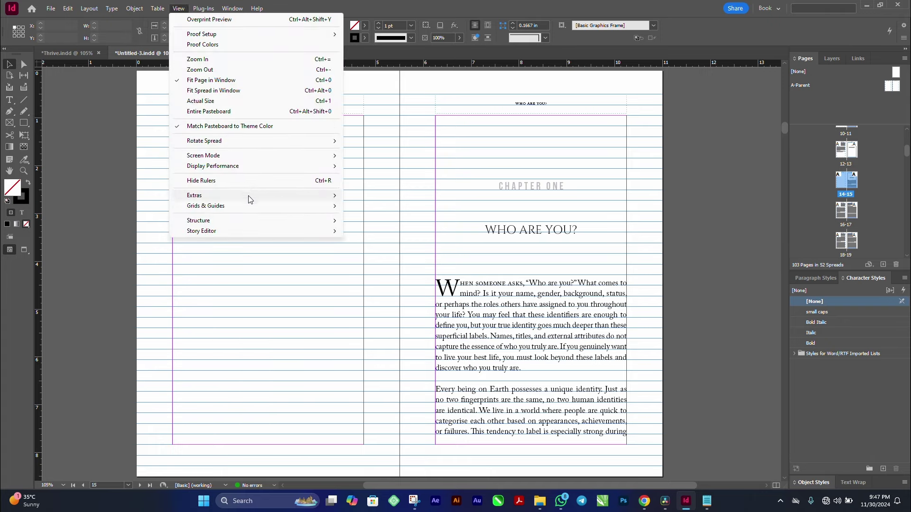
mouse_move(248, 206)
click(391, 274)
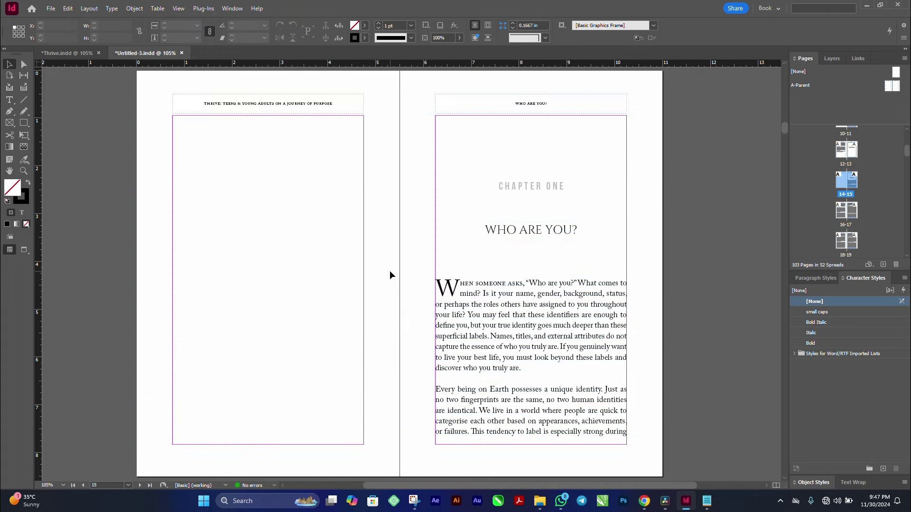
- Switch the document display to Preview mode so that frame edges and margin guides are hidden
key(ctrl+space)
drag(669, 89, 291, 268)
key(ctrl+alt+2)
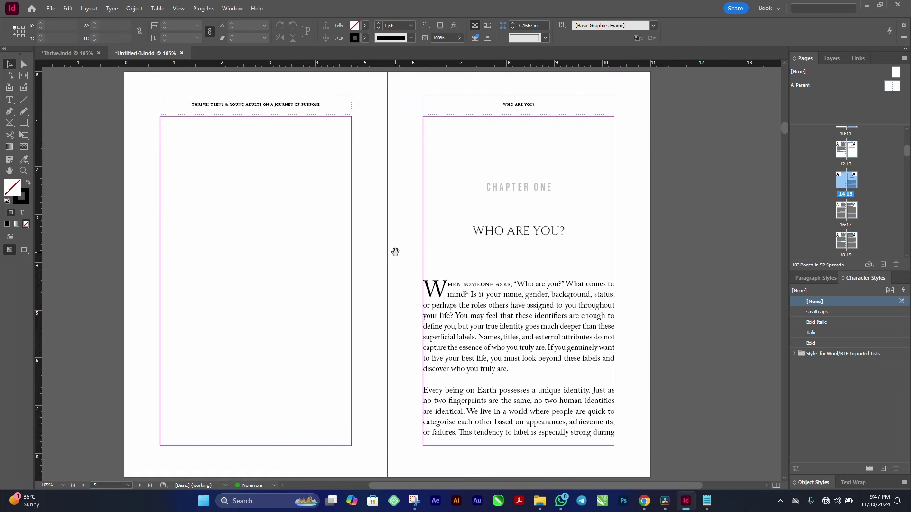
key(w)
key(w)
key(Tab)
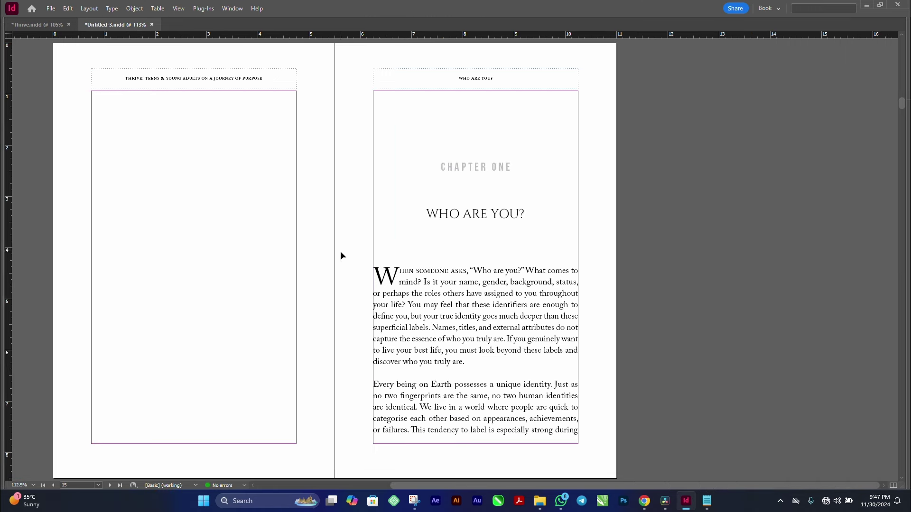
key(Tab)
key(w)
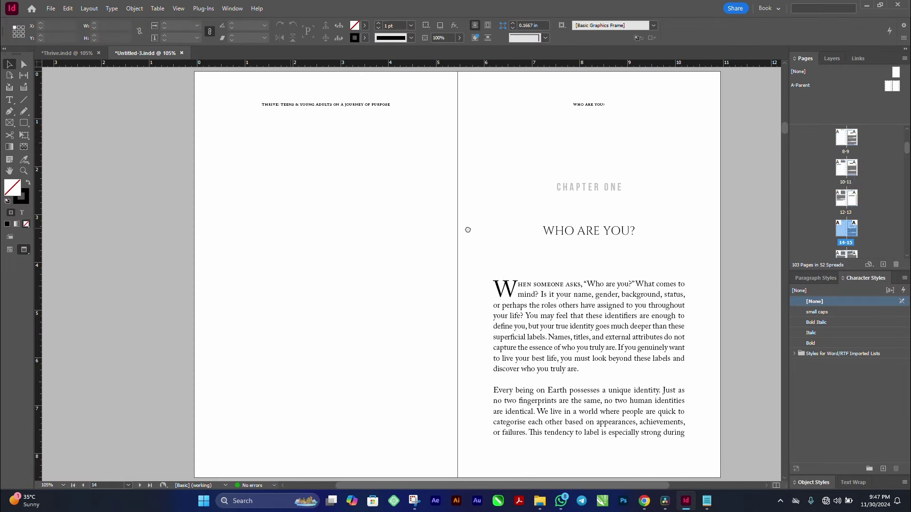
- Examine the running headers on the spreads of Chapter One and Chapter Two, comparing them with the chapter titles
drag(468, 230, 425, 231)
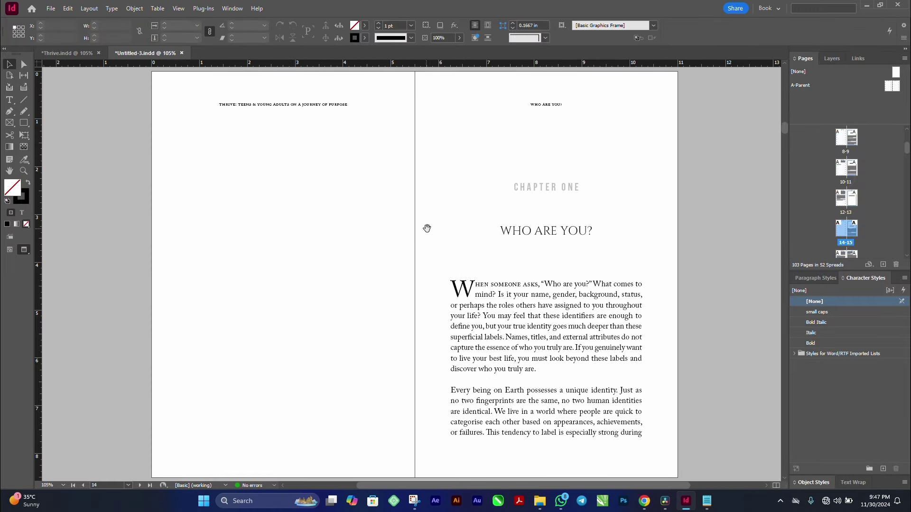
scroll(435, 244, down, 10)
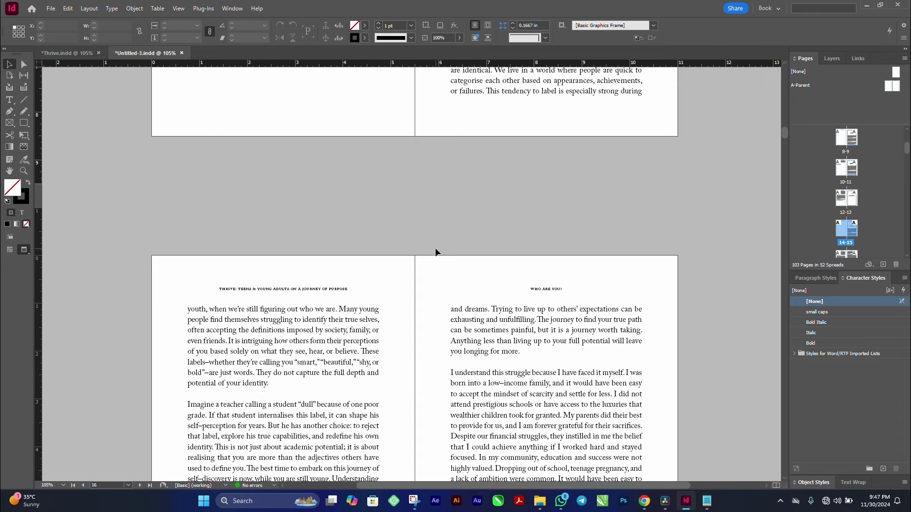
scroll(434, 249, down, 4)
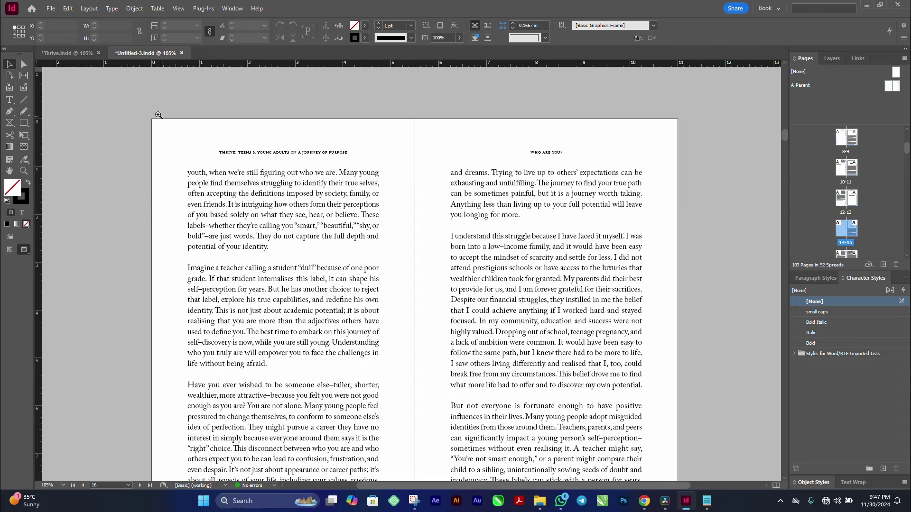
drag(152, 112, 695, 312)
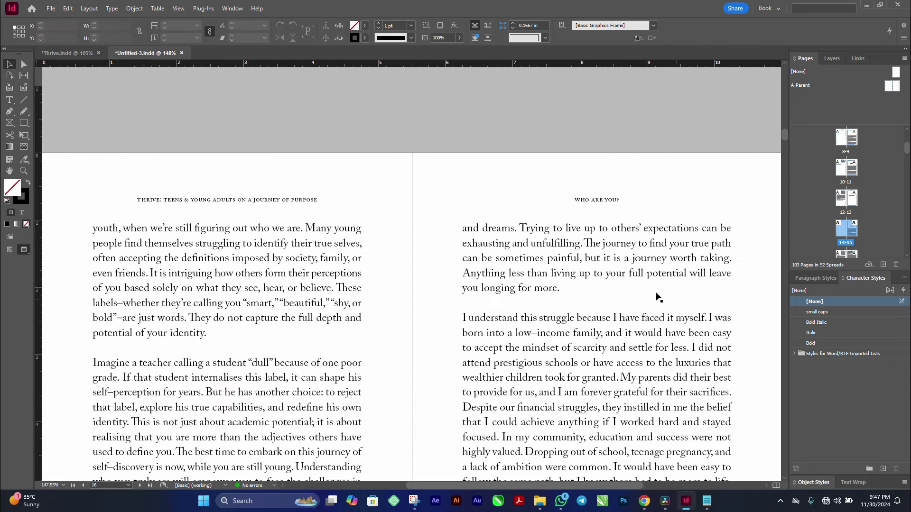
scroll(620, 280, down, 1)
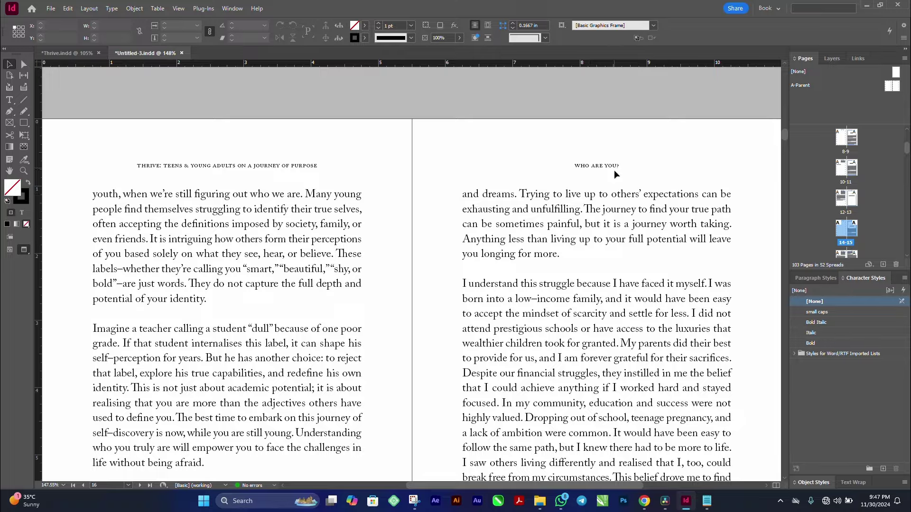
scroll(610, 284, down, 15)
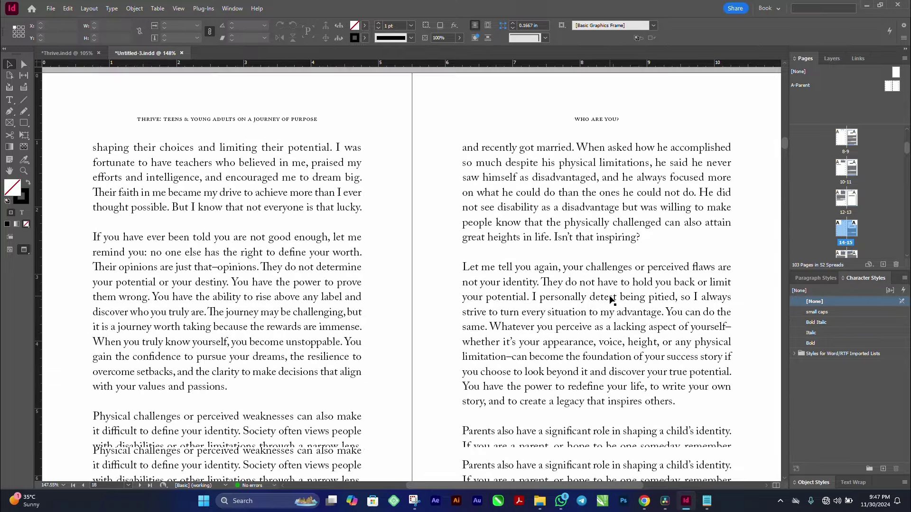
scroll(610, 300, down, 15)
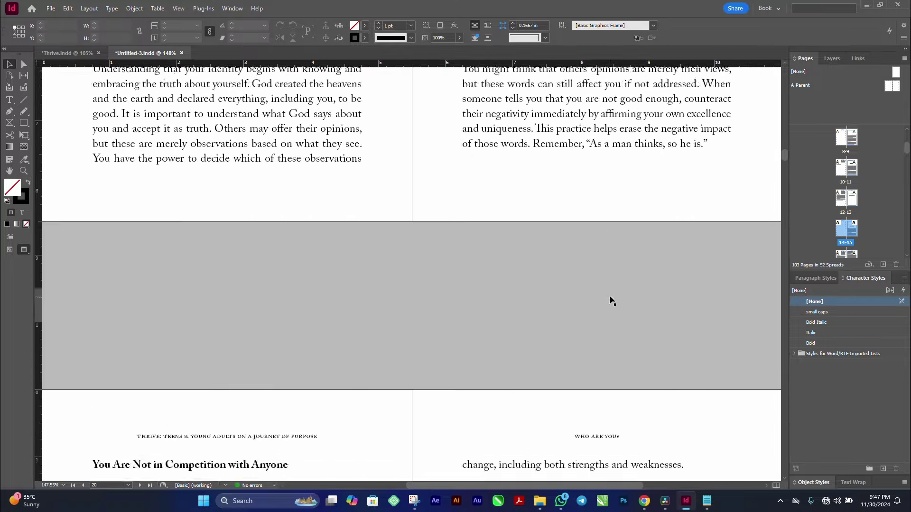
scroll(611, 300, down, 15)
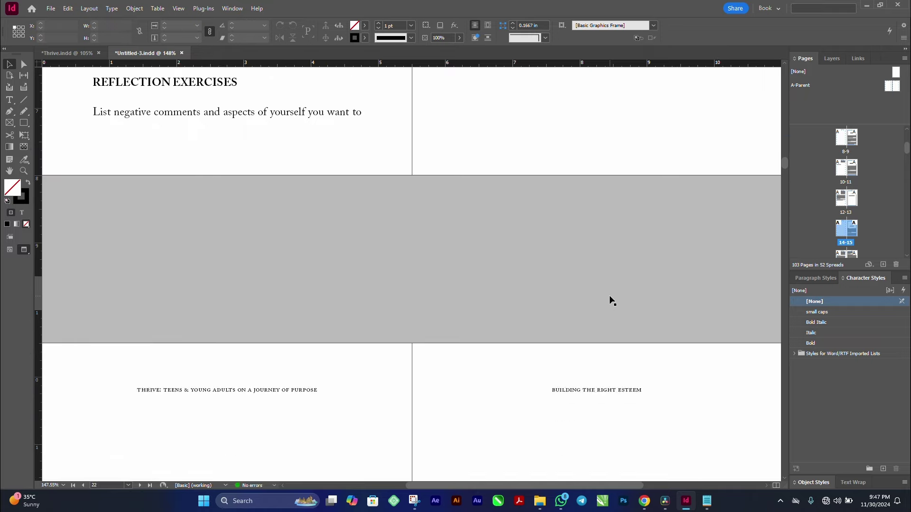
scroll(611, 301, down, 6)
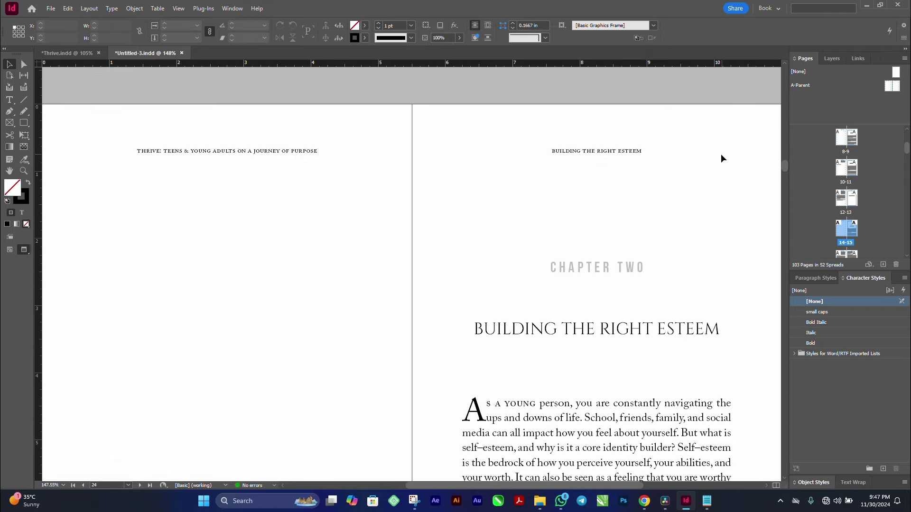
scroll(586, 326, down, 15)
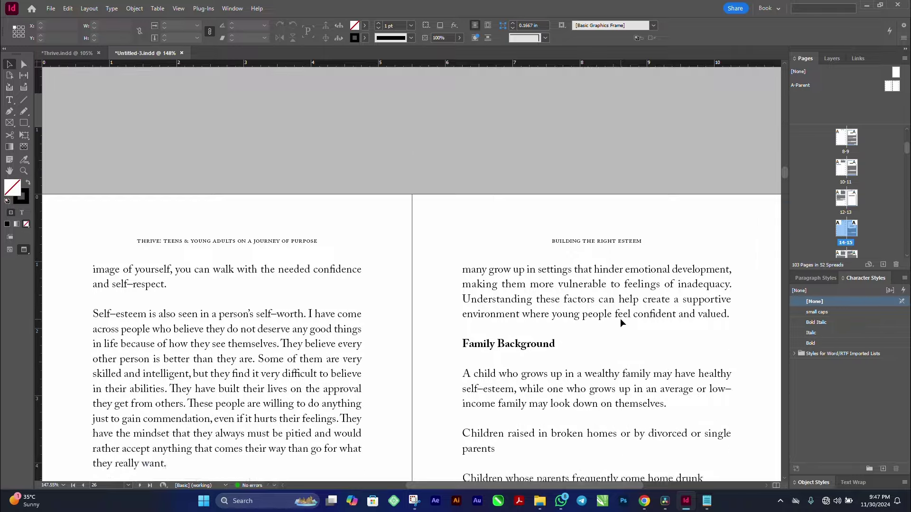
scroll(620, 318, down, 15)
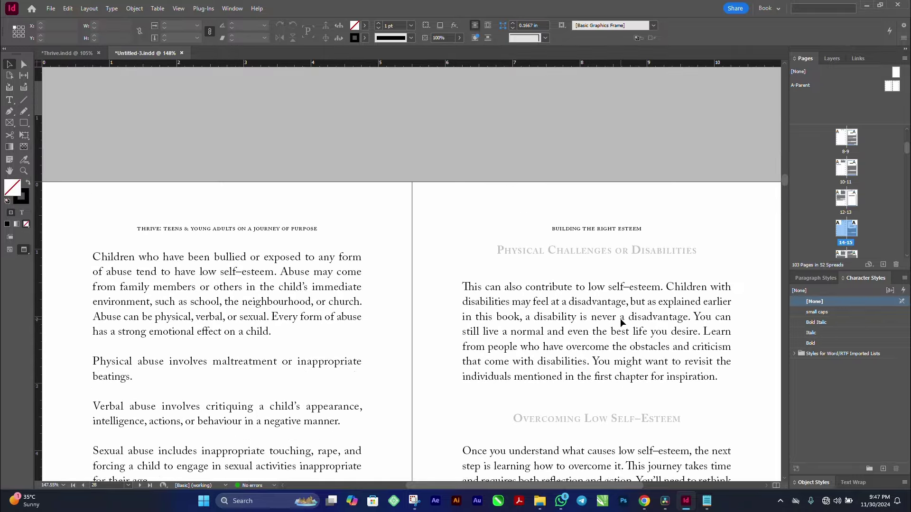
scroll(619, 318, down, 15)
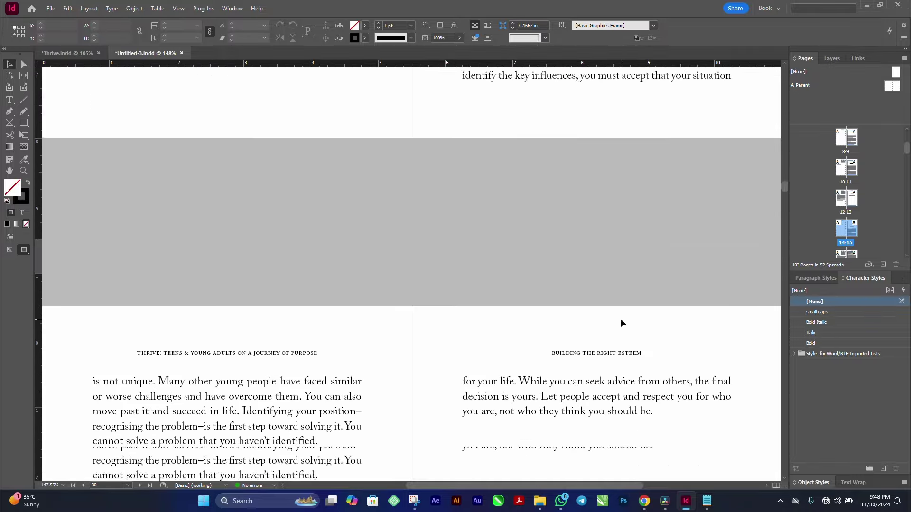
scroll(620, 318, down, 15)
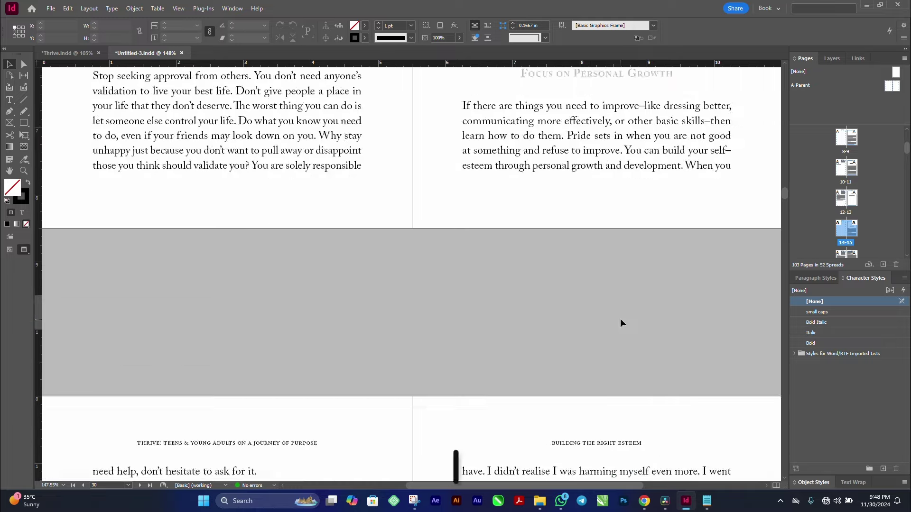
scroll(621, 322, down, 15)
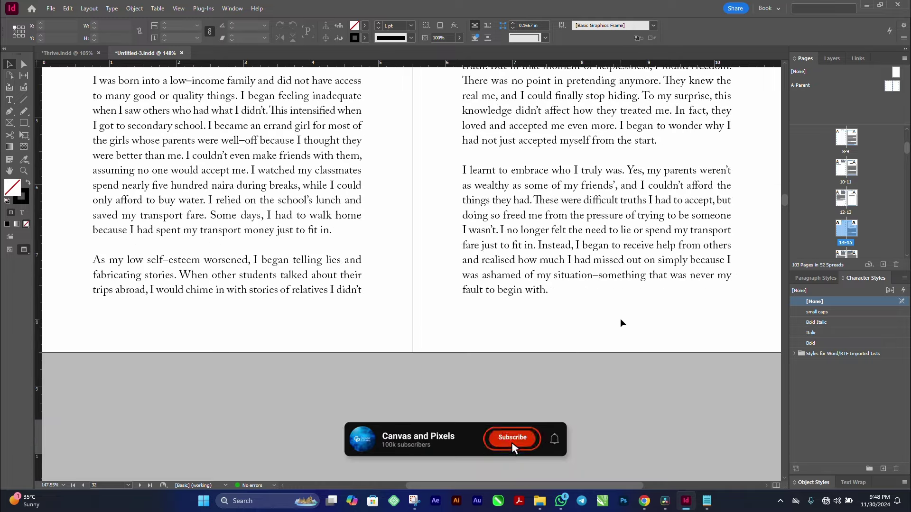
- Examine the running headers on the spreads from the end of Chapter Two through Part Two and Chapter Three
scroll(621, 323, down, 15)
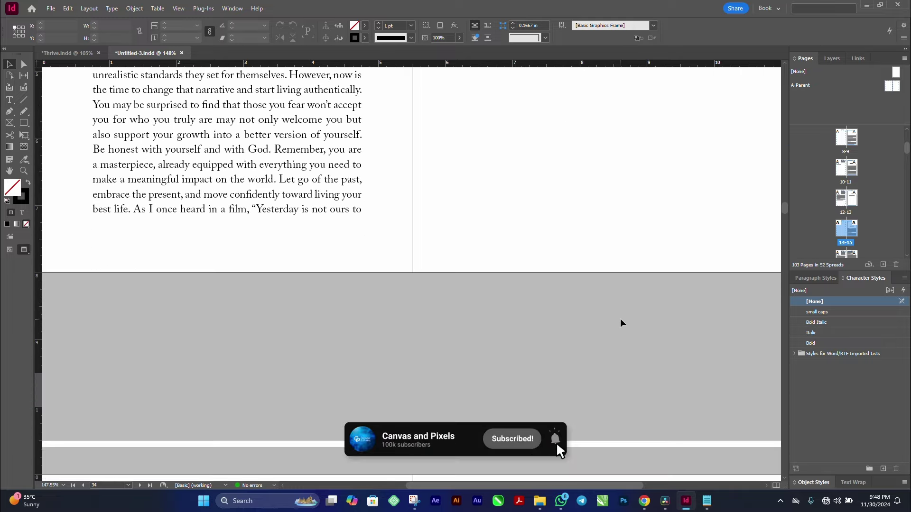
scroll(622, 323, down, 15)
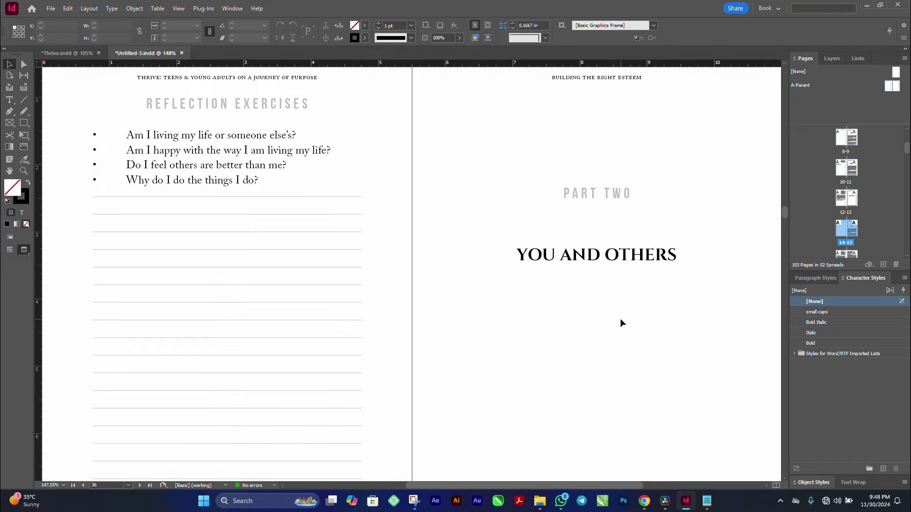
scroll(603, 332, down, 10)
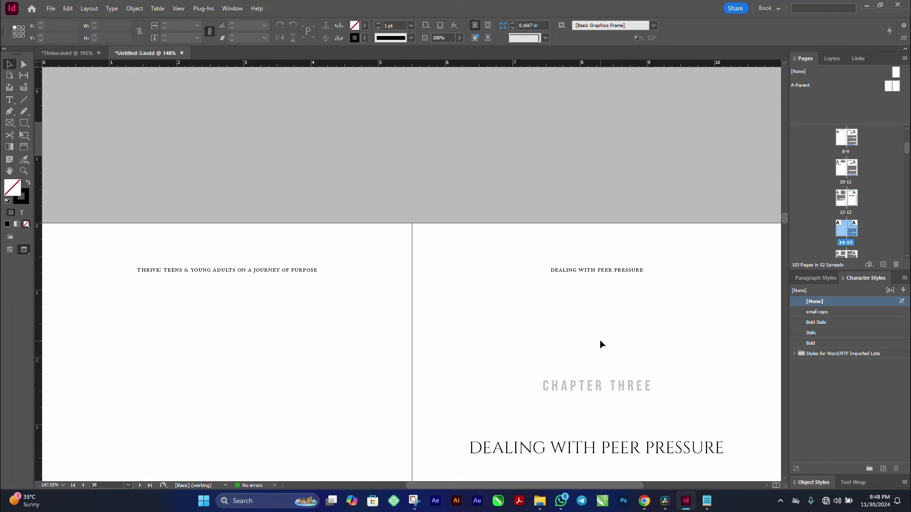
scroll(600, 339, down, 3)
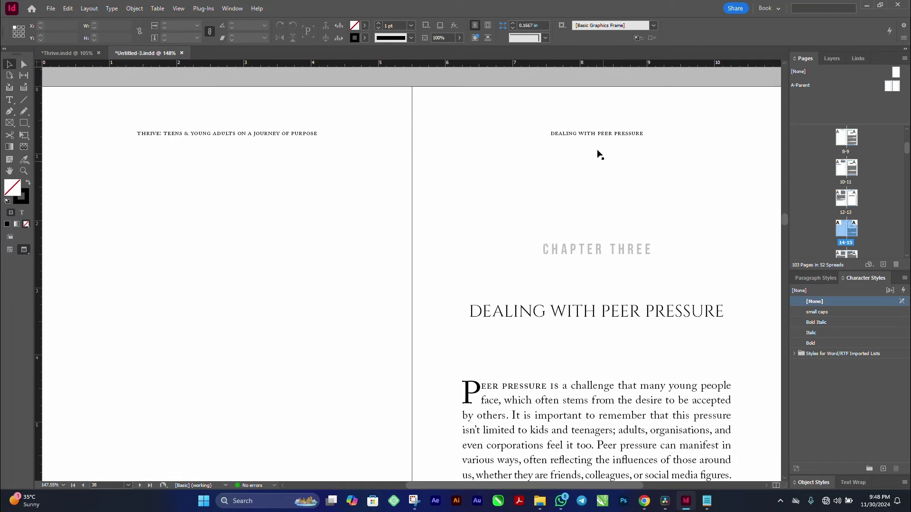
scroll(583, 295, down, 10)
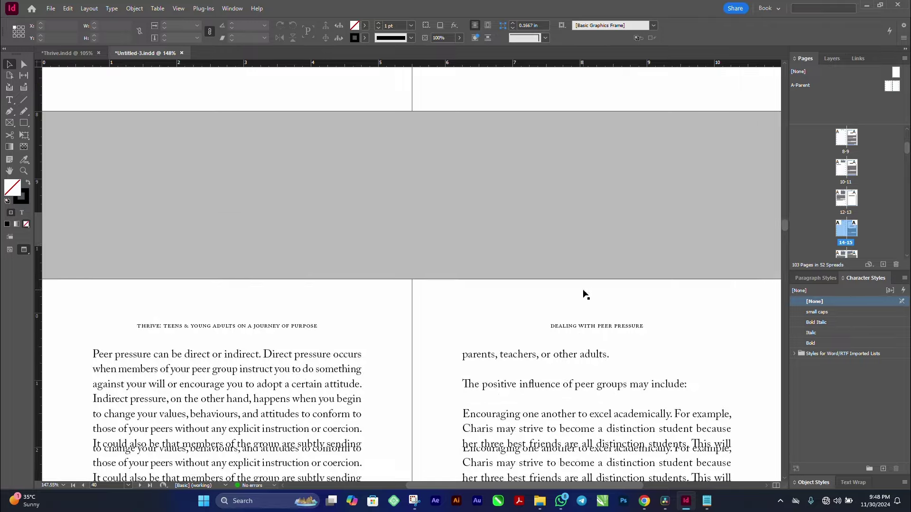
scroll(584, 294, down, 10)
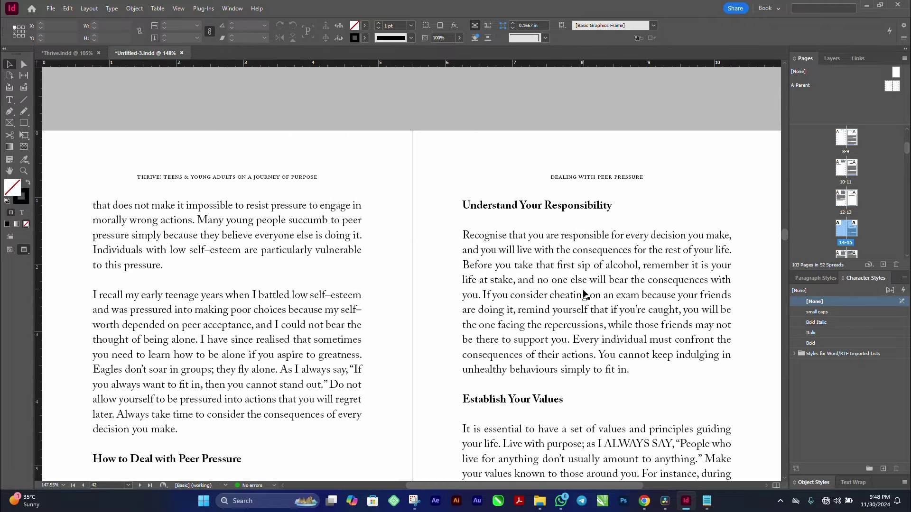
scroll(585, 294, down, 3)
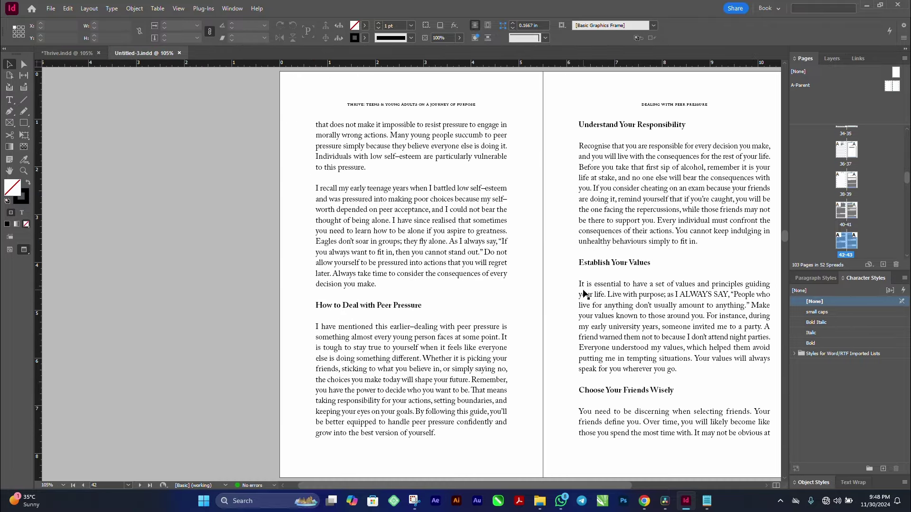
- Switch the document display back to Normal mode and return to the opening spread of Chapter Three
key(w)
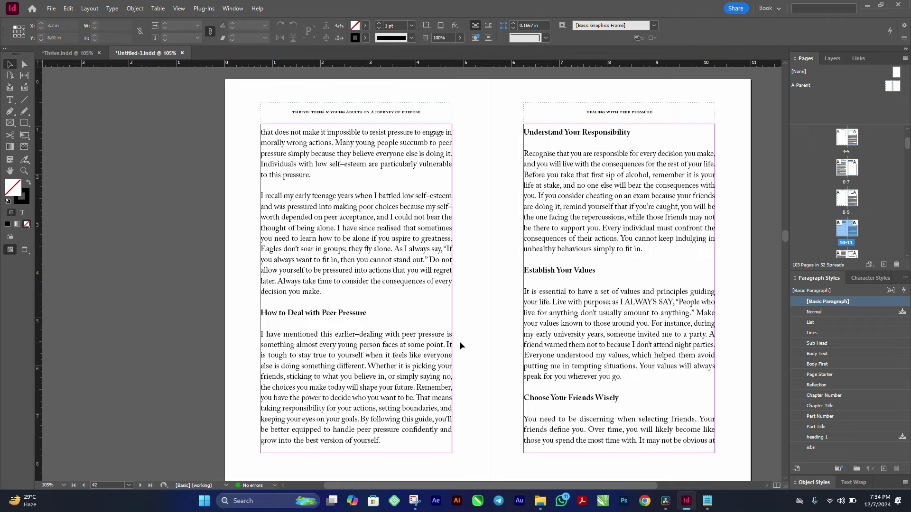
scroll(460, 341, up, 10)
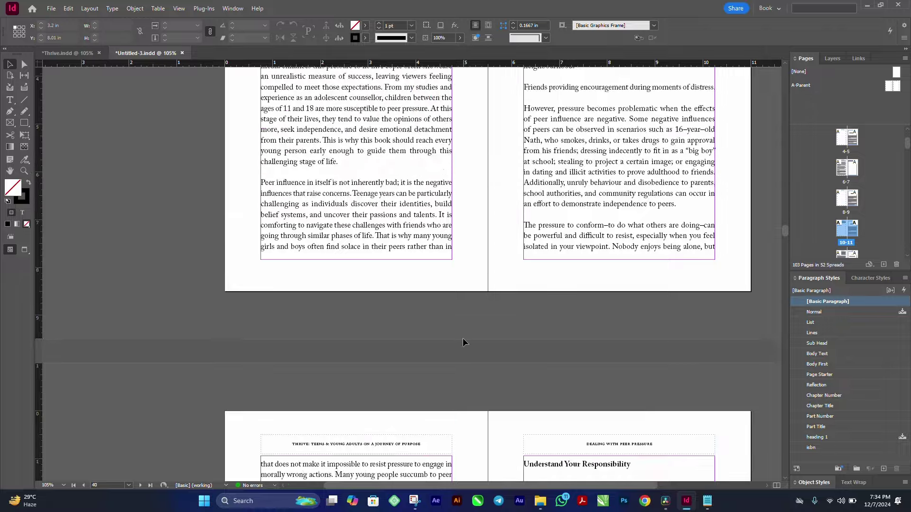
scroll(462, 337, down, 20)
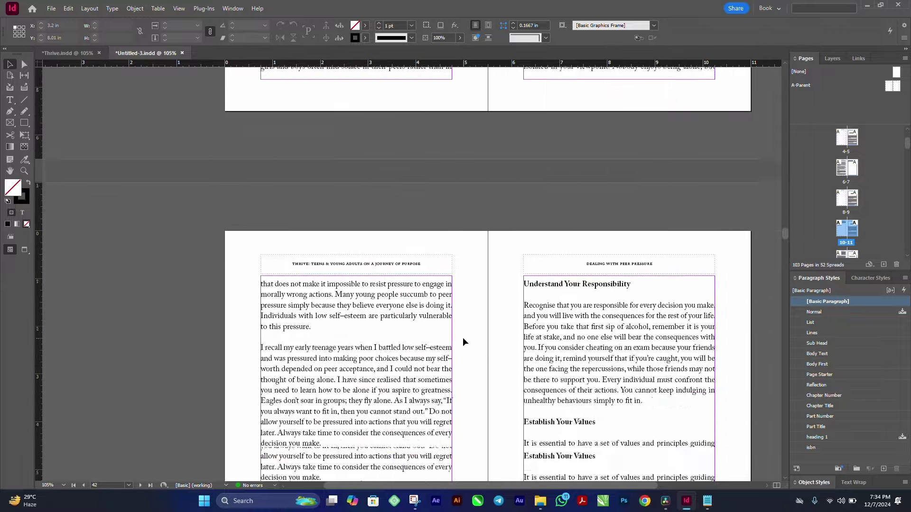
scroll(463, 338, up, 20)
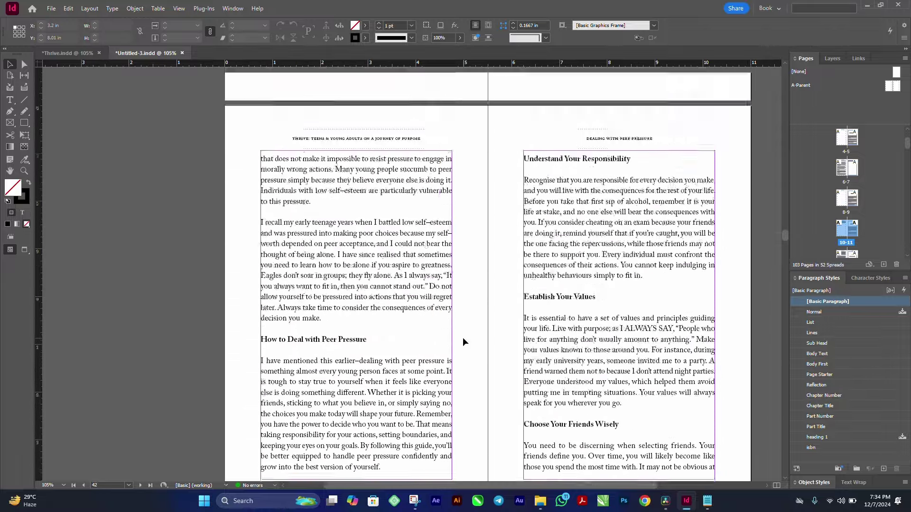
scroll(462, 341, up, 10)
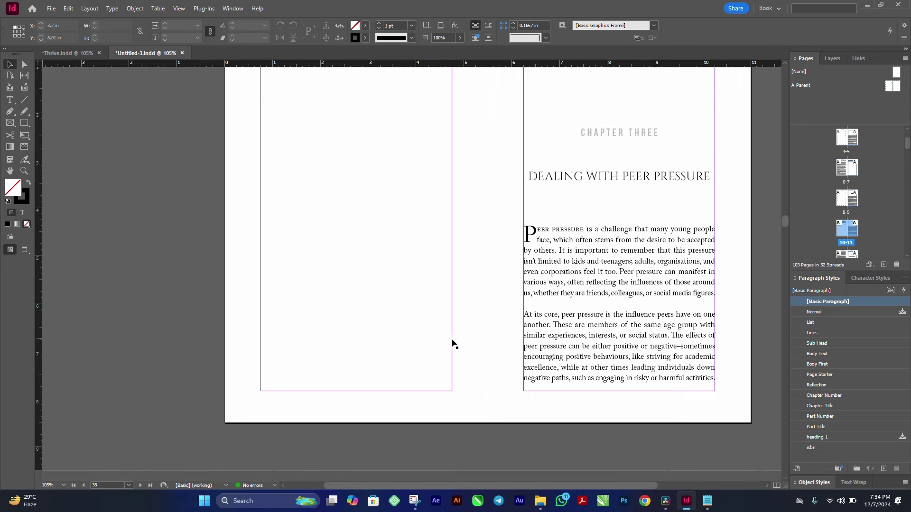
scroll(396, 277, up, 3)
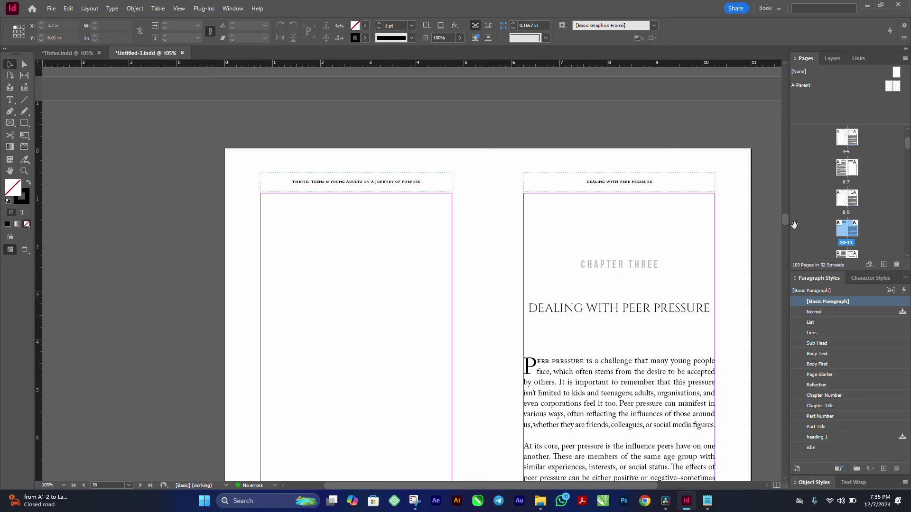
- Open the A-Parent spread for editing
double_click(805, 87)
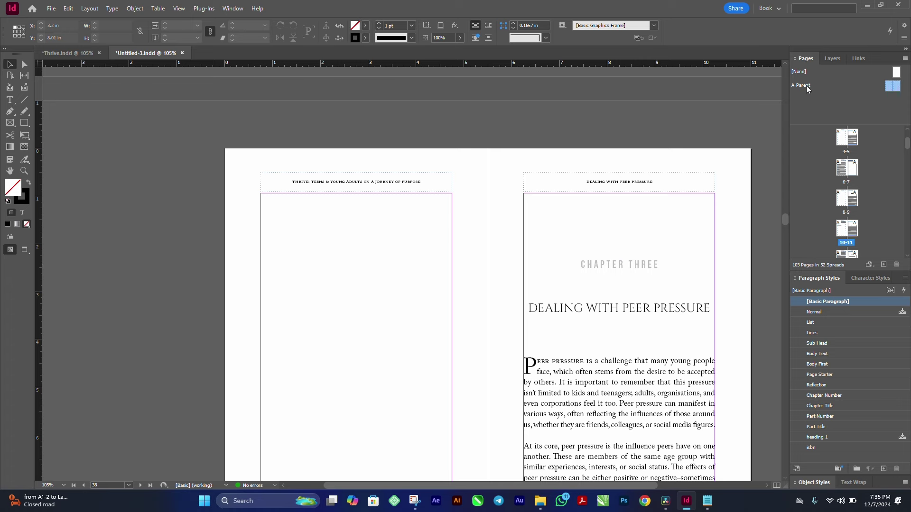
scroll(477, 218, up, 1)
scroll(478, 219, down, 2)
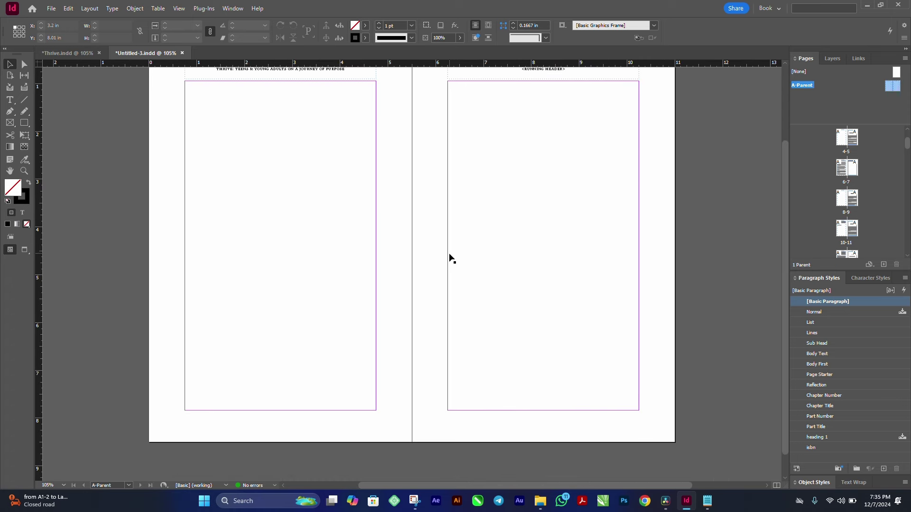
scroll(344, 342, up, 2)
- Show the baseline grid around the left parent page's running header
drag(161, 112, 435, 242)
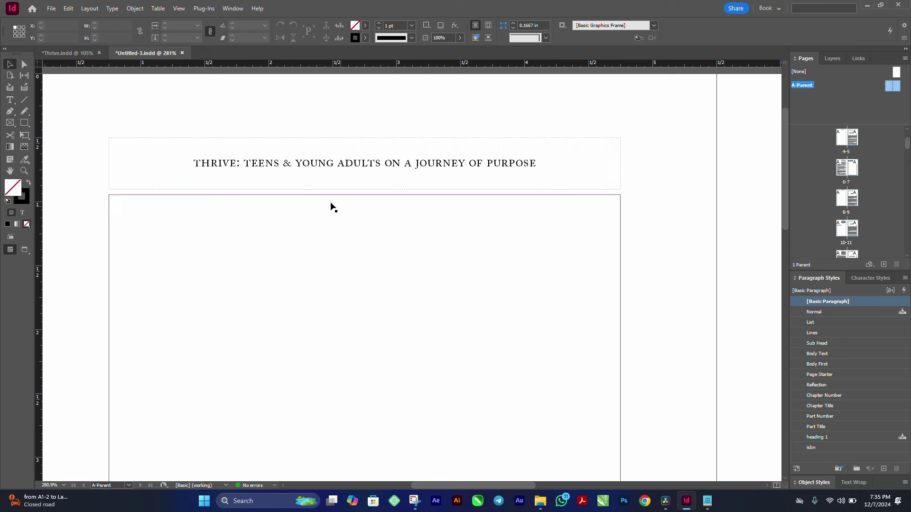
click(179, 9)
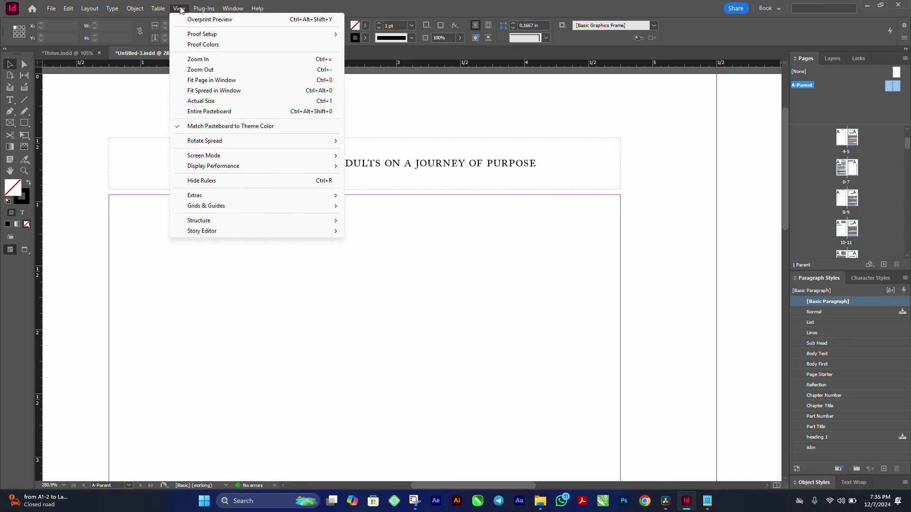
mouse_move(221, 206)
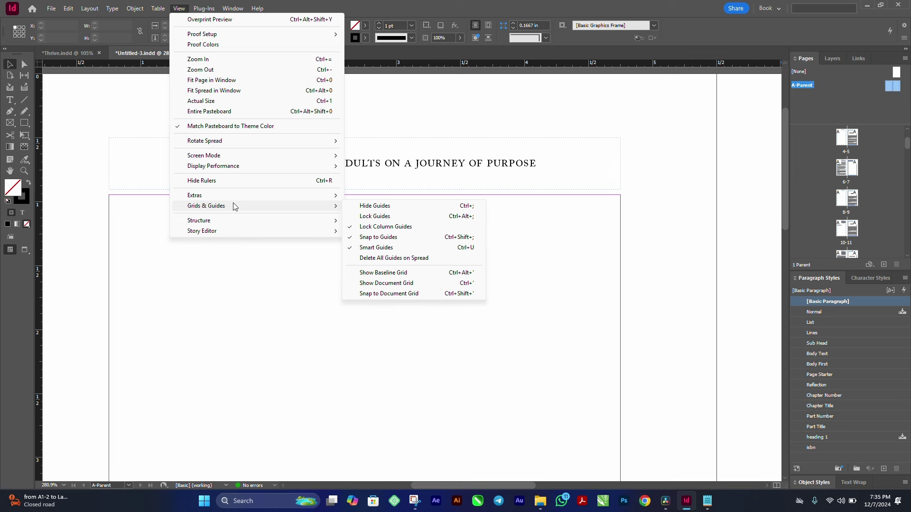
click(404, 276)
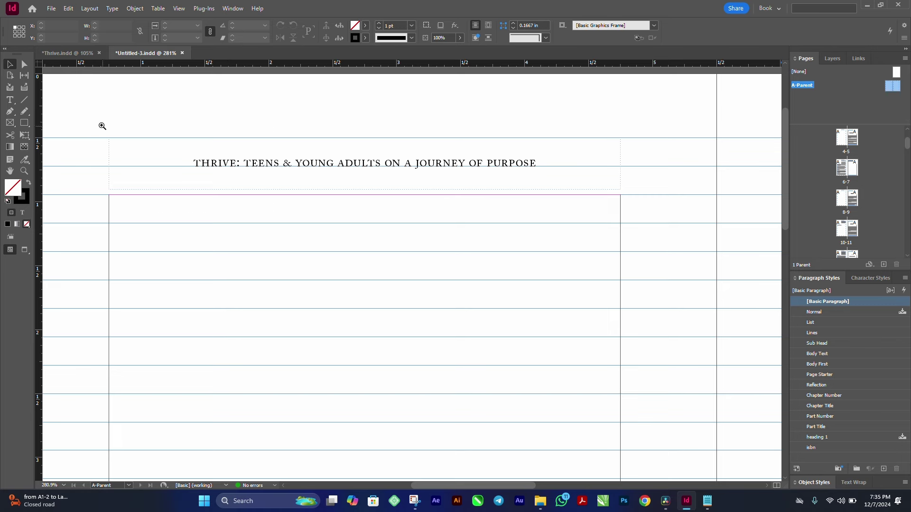
- Draw a text frame about 0.29 by 0.26 in beside the left parent page's header and move it to X 0.75 in, Y 0.4622 in
drag(81, 102, 290, 224)
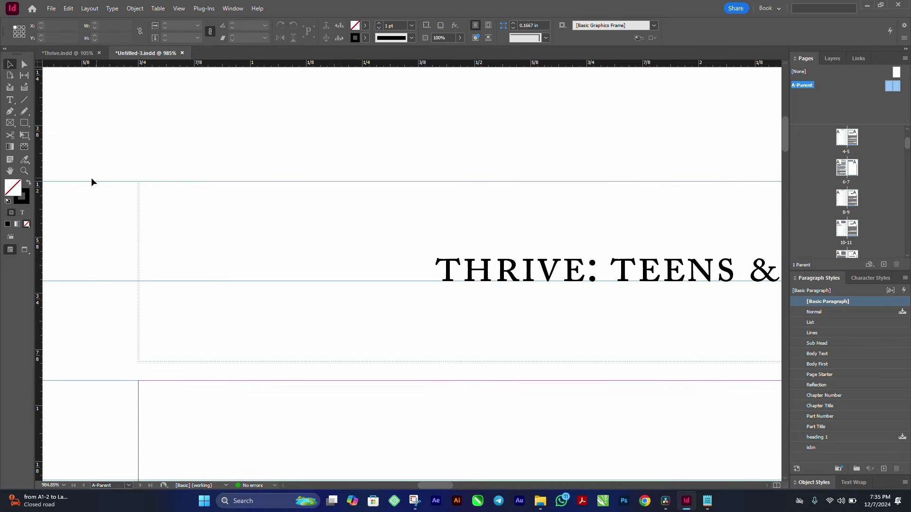
click(11, 101)
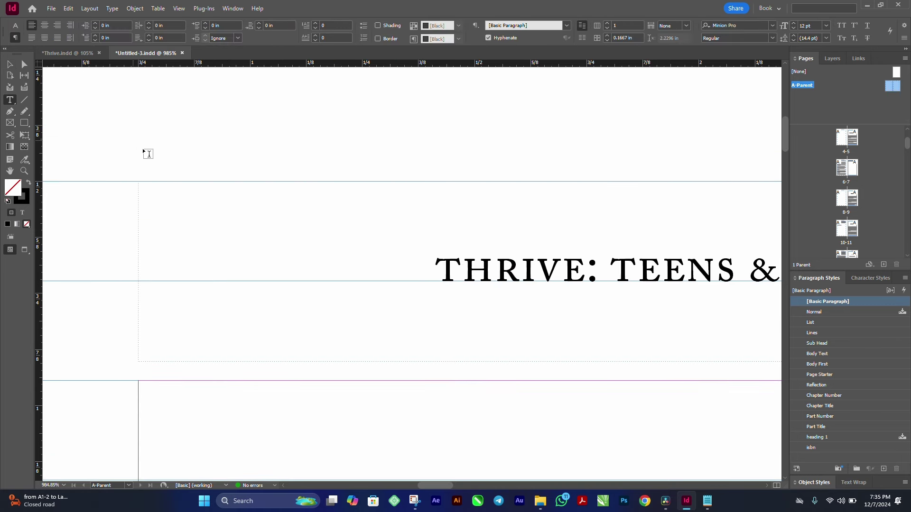
drag(133, 141, 265, 257)
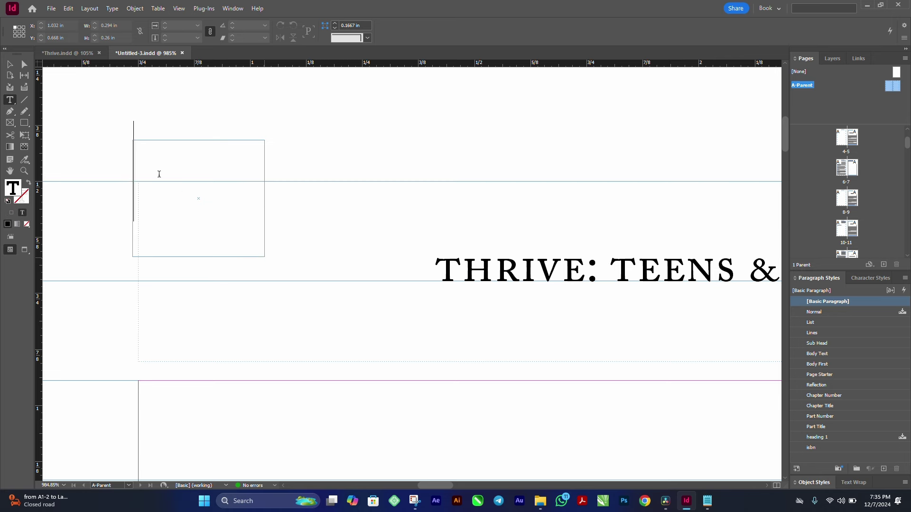
key(Escape)
drag(174, 151, 186, 172)
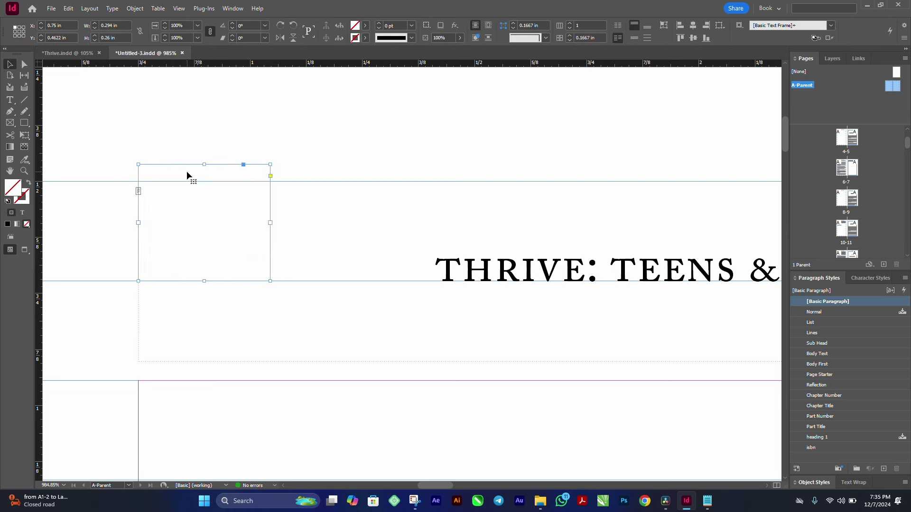
- Align the text in the new frame to the baseline grid and insert a Current Page Number marker
double_click(186, 170)
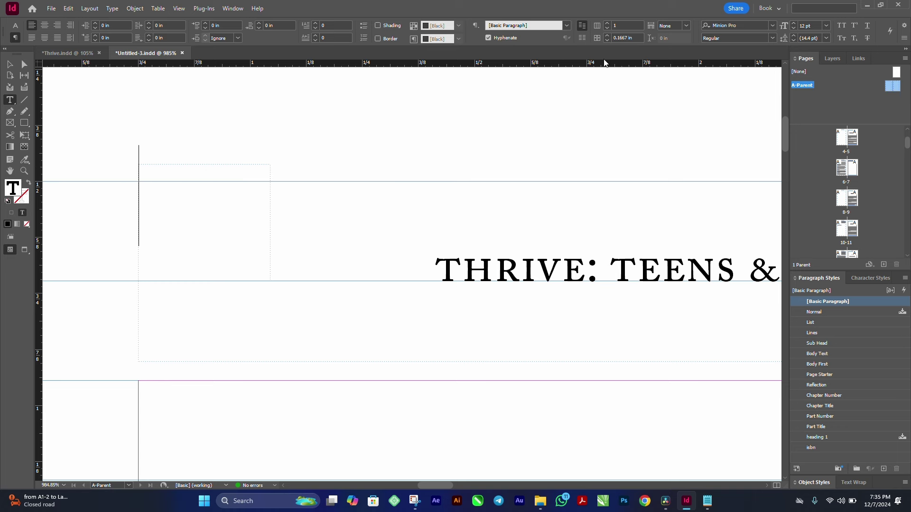
click(582, 38)
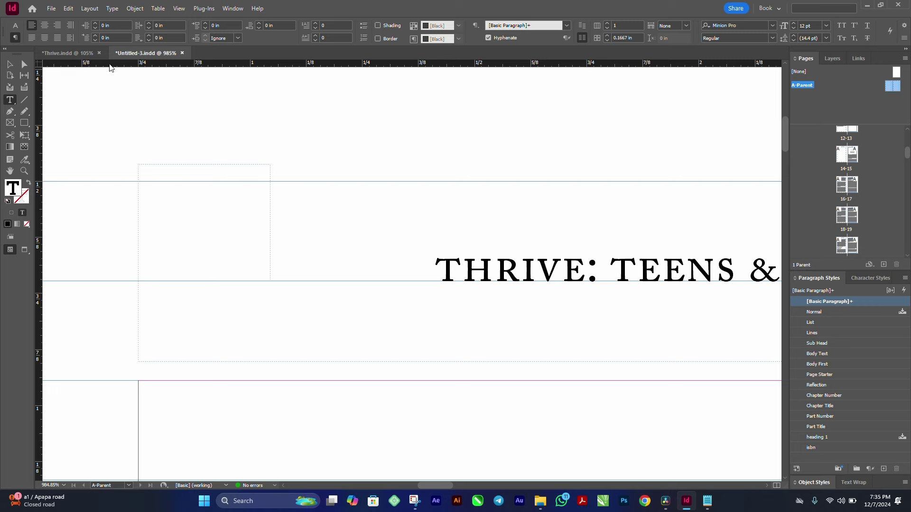
click(69, 9)
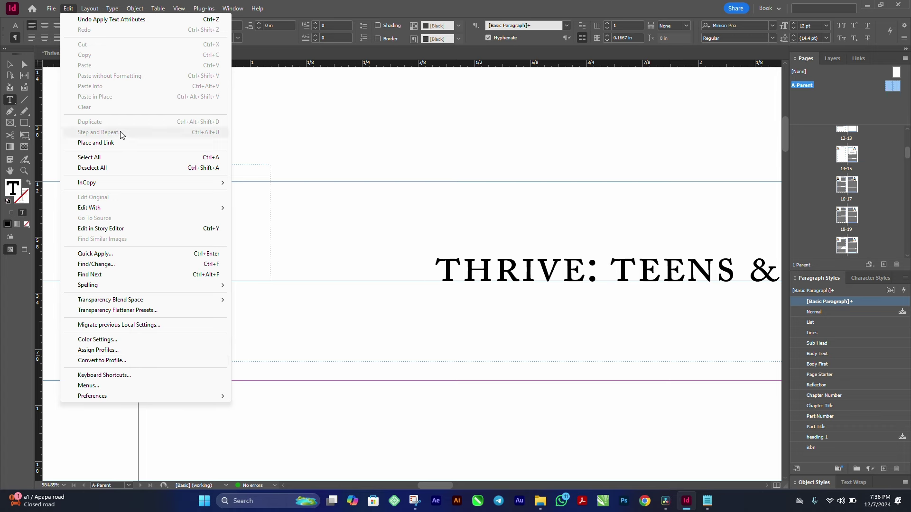
mouse_move(115, 11)
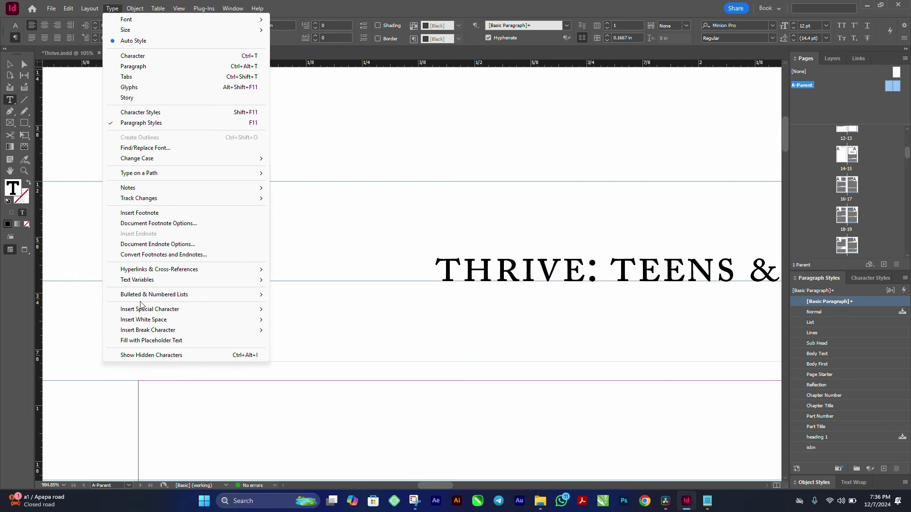
mouse_move(150, 313)
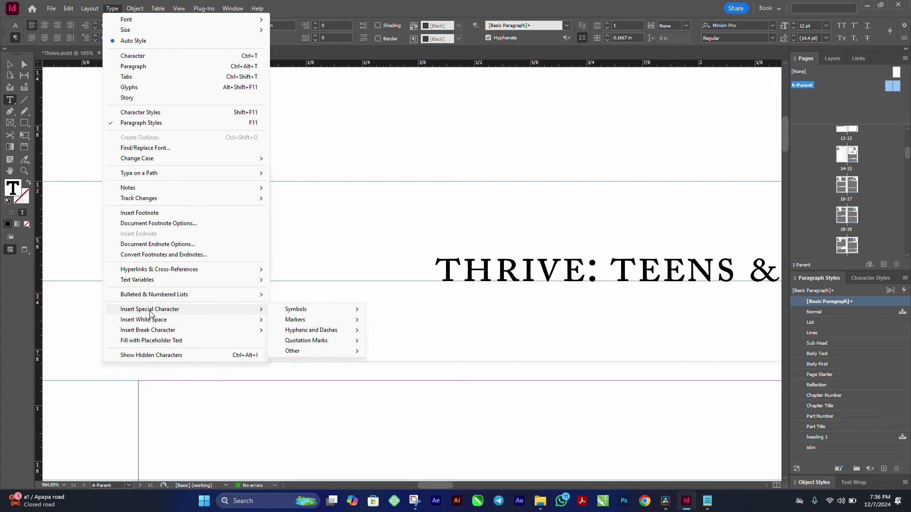
mouse_move(296, 319)
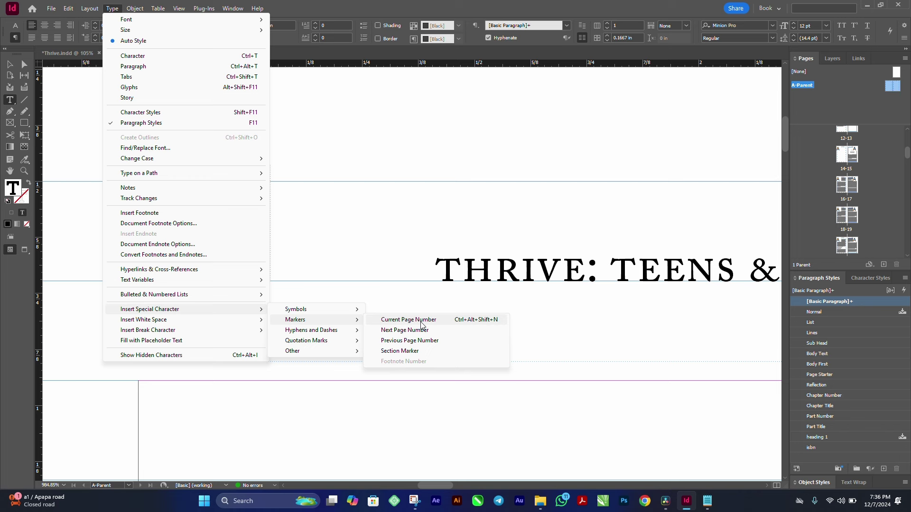
click(438, 319)
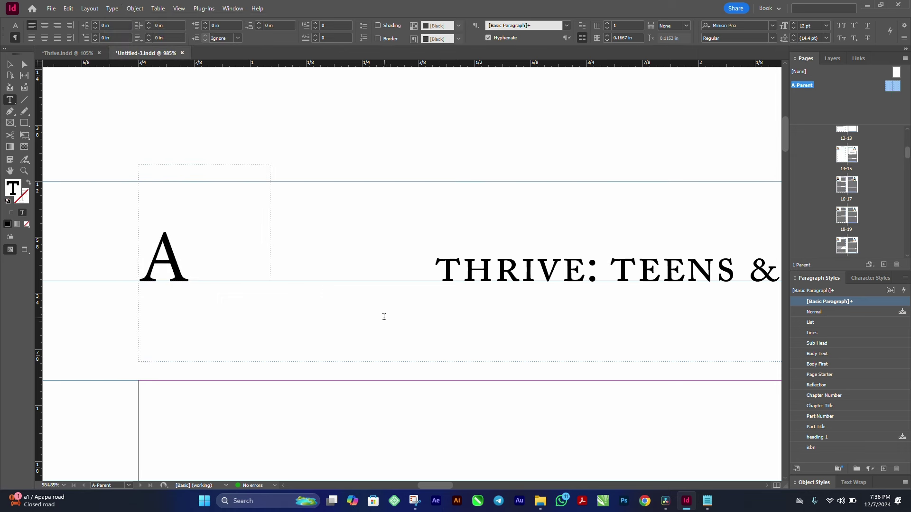
- Set the page number marker's font size to 8 pt, leaving its frame selected
drag(212, 289, 117, 267)
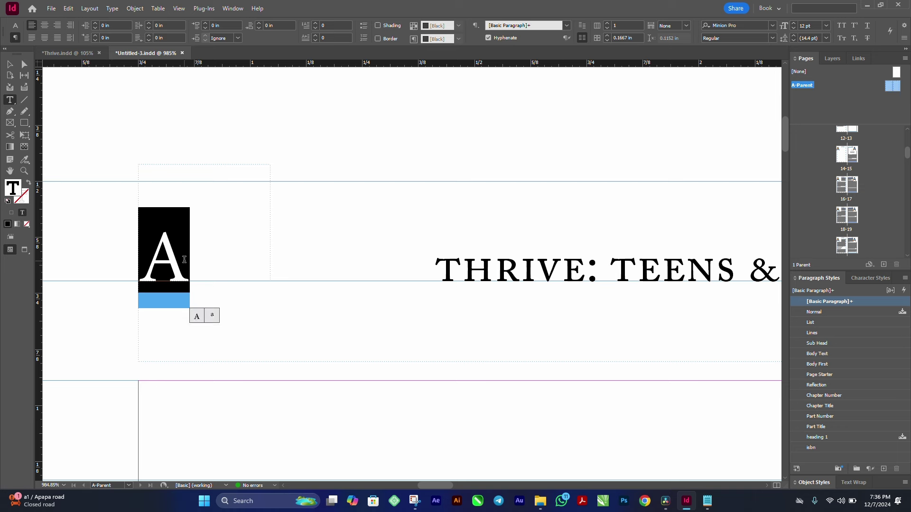
click(15, 25)
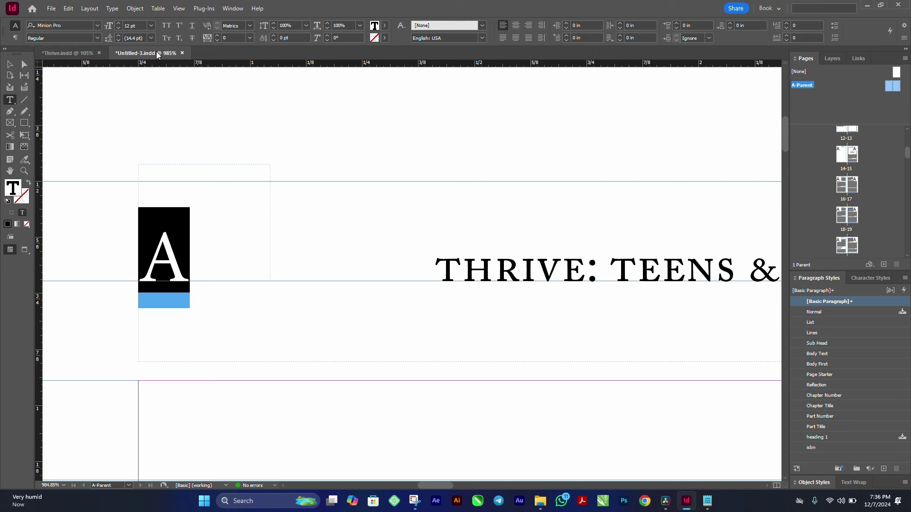
click(151, 25)
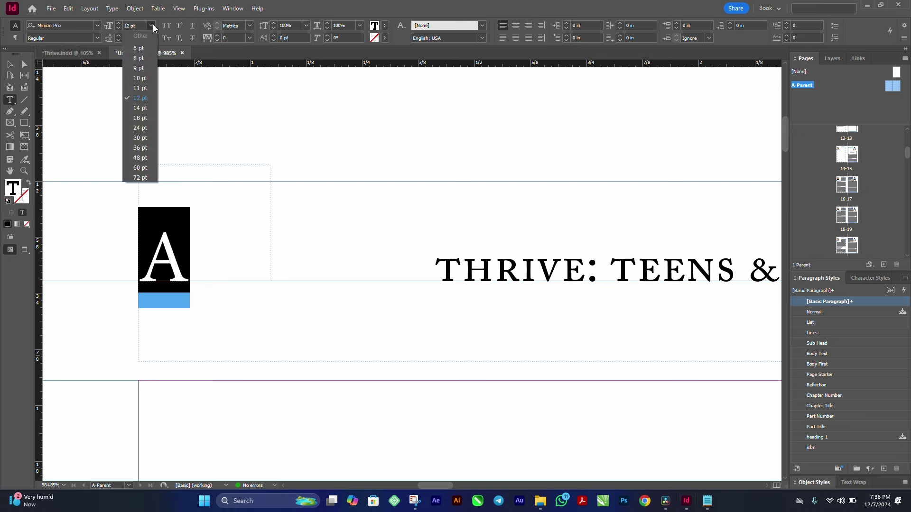
click(141, 59)
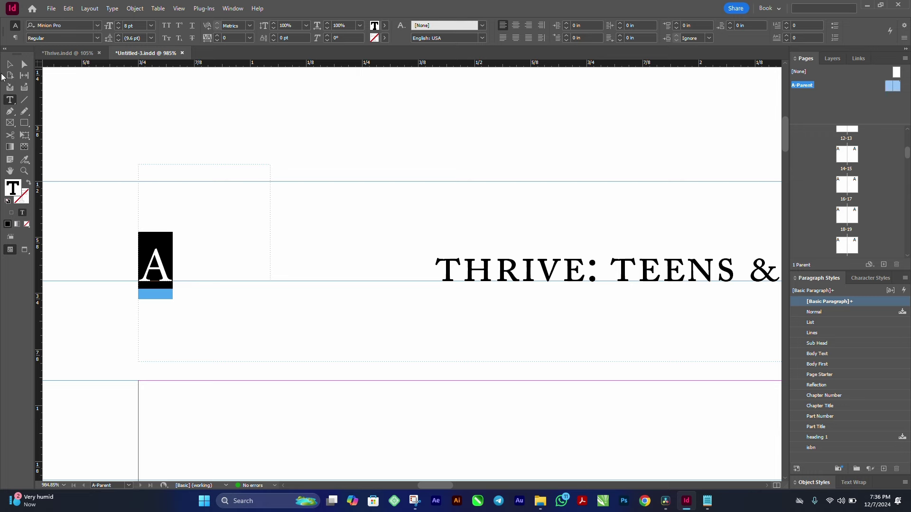
click(10, 64)
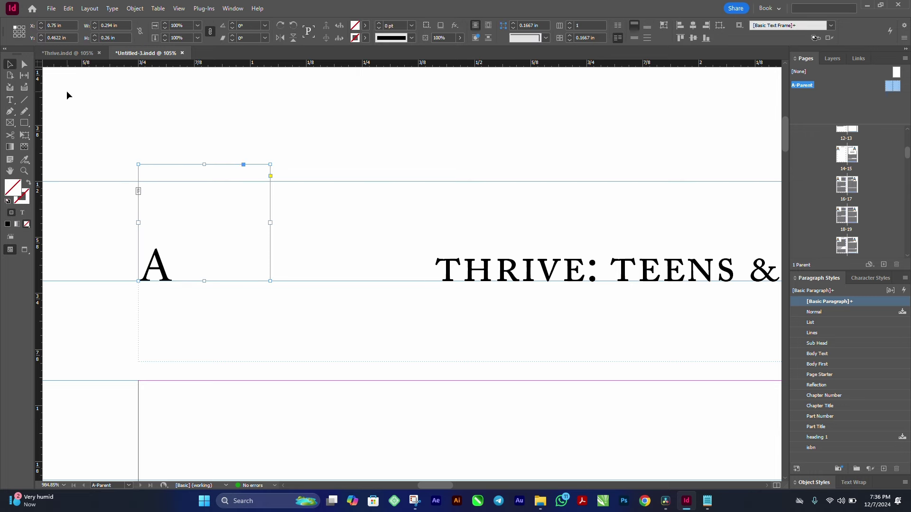
- Duplicate the page number frame onto the right parent page against the outer margin, at X 9.956 in, Y 0.4622 in
key(ctrl+0)
drag(283, 83, 692, 155)
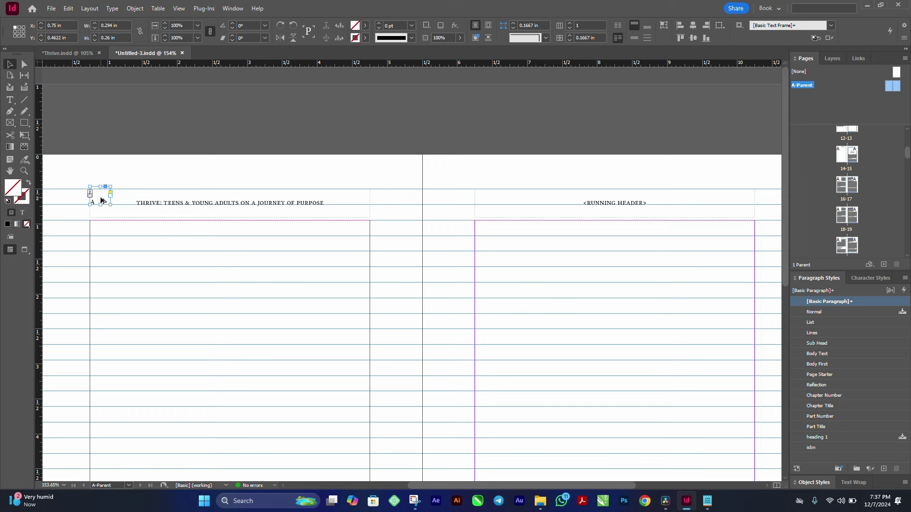
drag(101, 202, 747, 209)
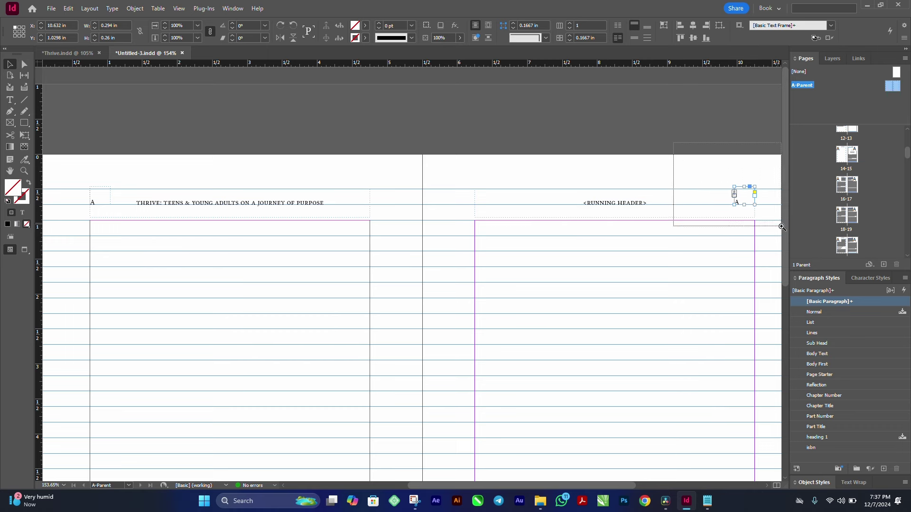
drag(682, 147, 778, 228)
drag(134, 163, 302, 363)
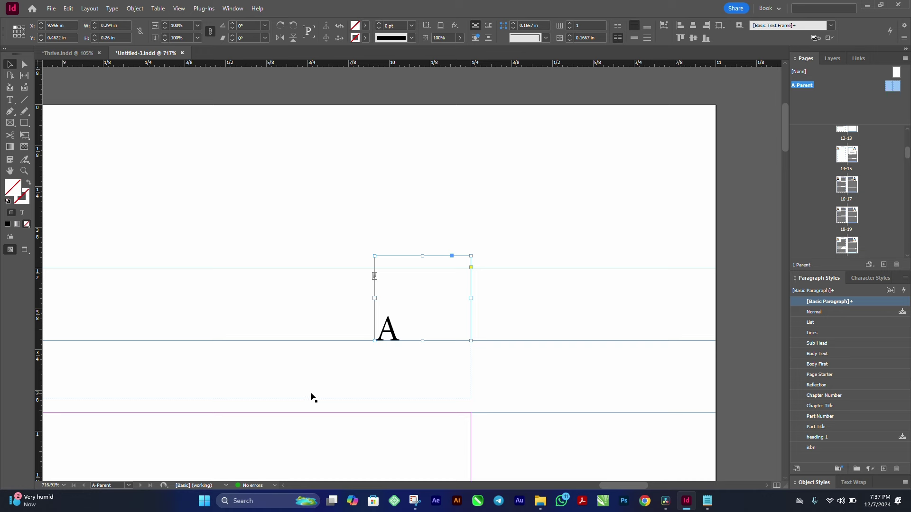
- Right-align the page number marker in the right parent page's frame
double_click(422, 314)
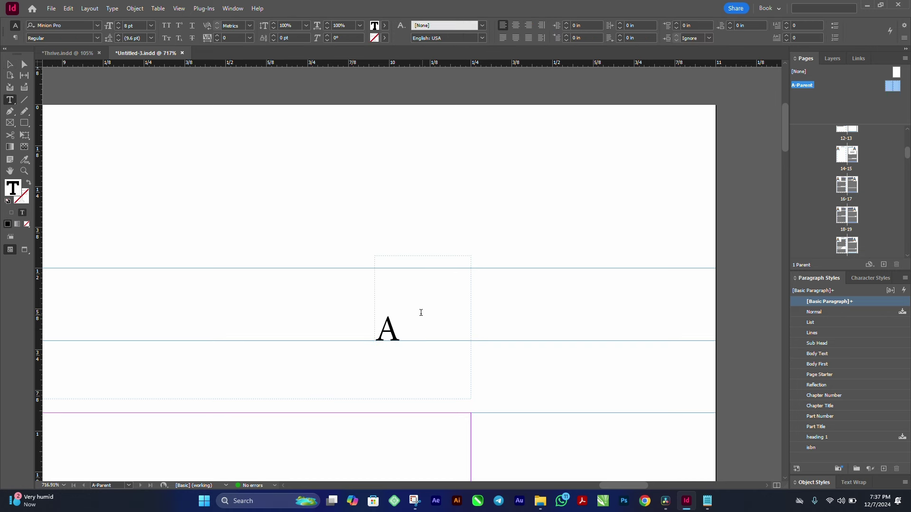
key(ctrl+a)
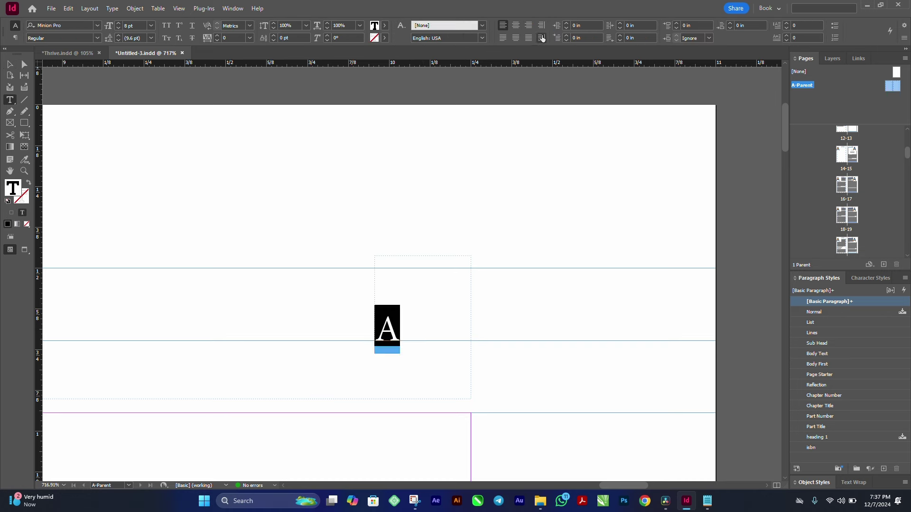
click(527, 29)
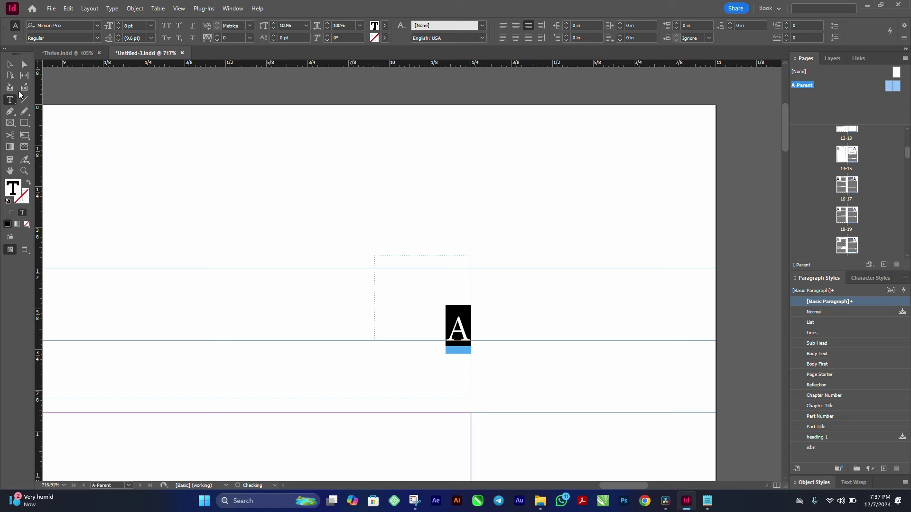
click(12, 66)
- Open the spread of pages 24-25 and hide the baseline grid
key(ctrl+alt+0)
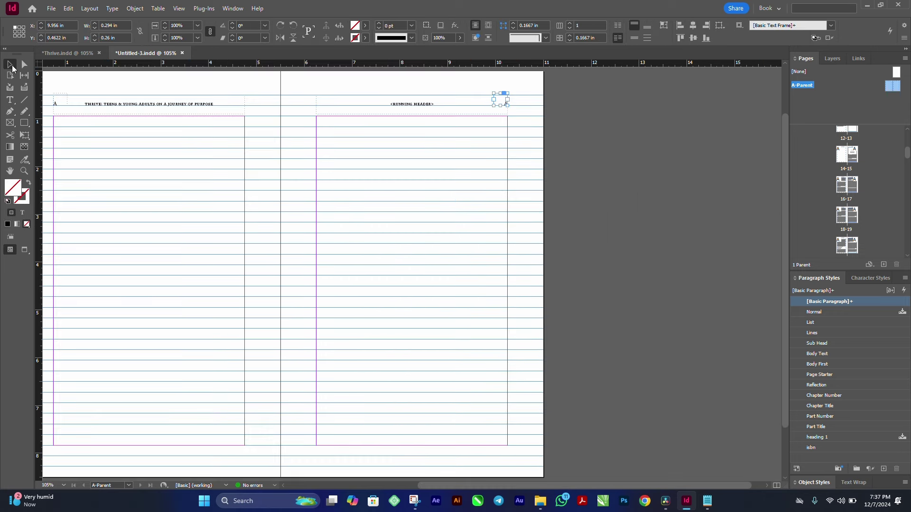
drag(281, 210, 369, 210)
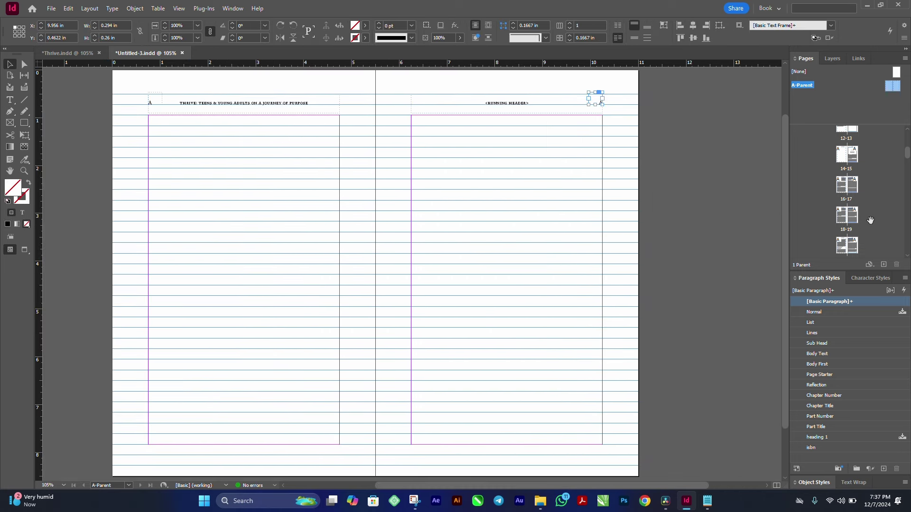
scroll(864, 195, down, 4)
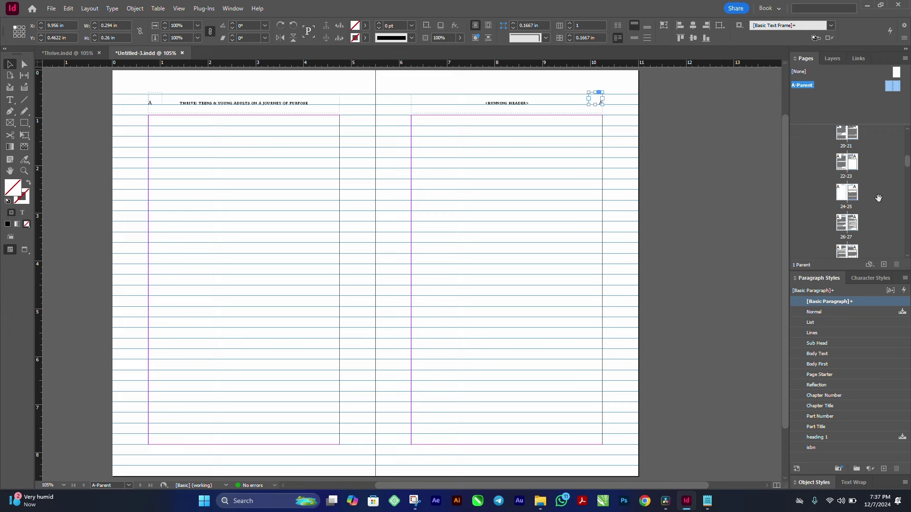
double_click(847, 193)
click(179, 8)
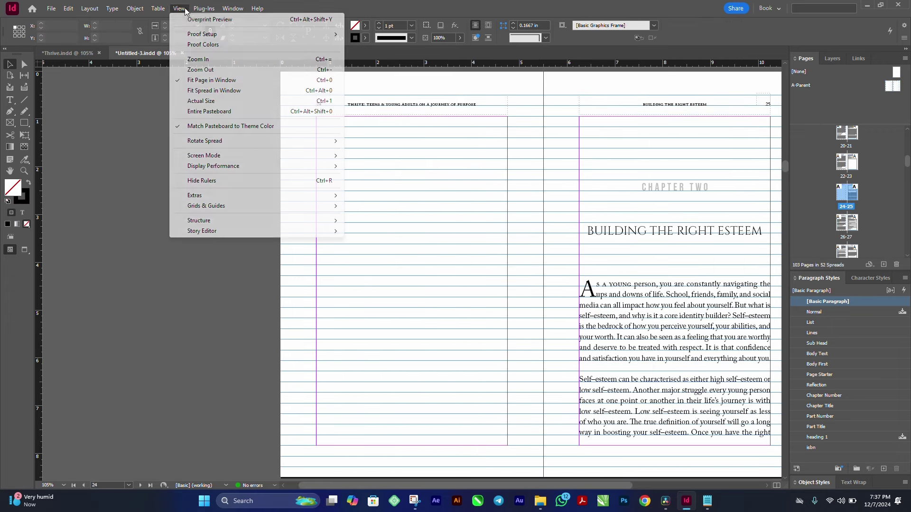
mouse_move(247, 167)
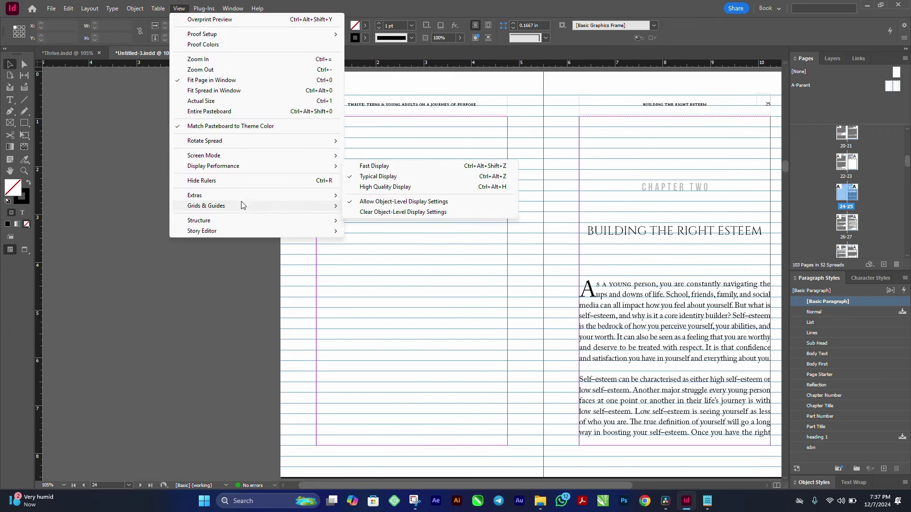
mouse_move(241, 205)
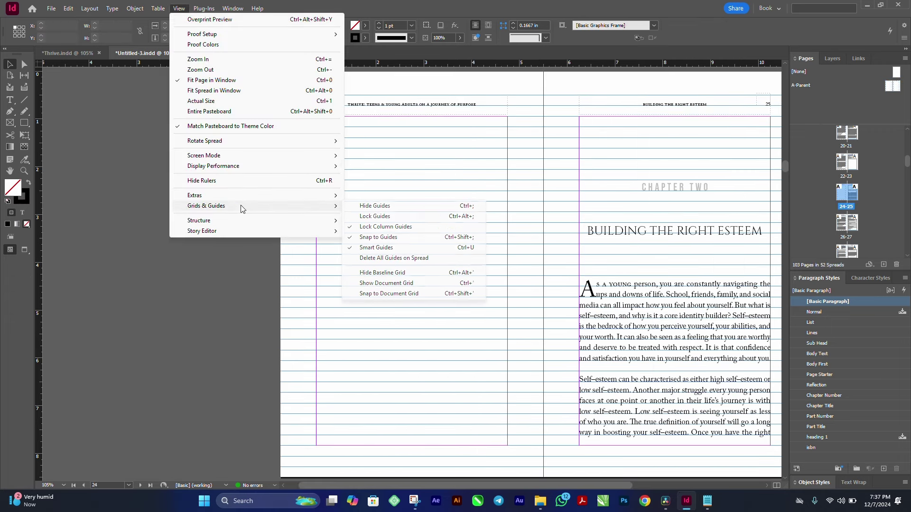
click(404, 273)
- Check the page numbers and running headers on the spreads from page 24 to page 29
drag(299, 90, 774, 155)
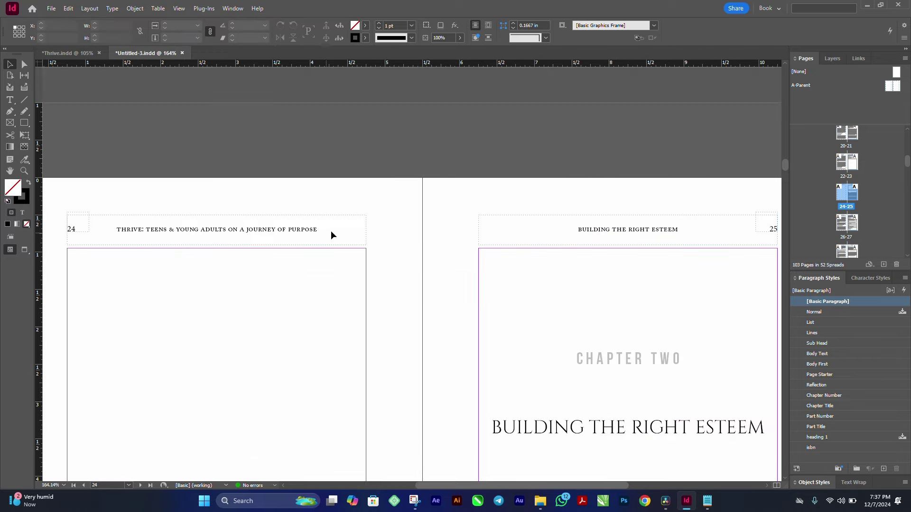
scroll(390, 231, down, 20)
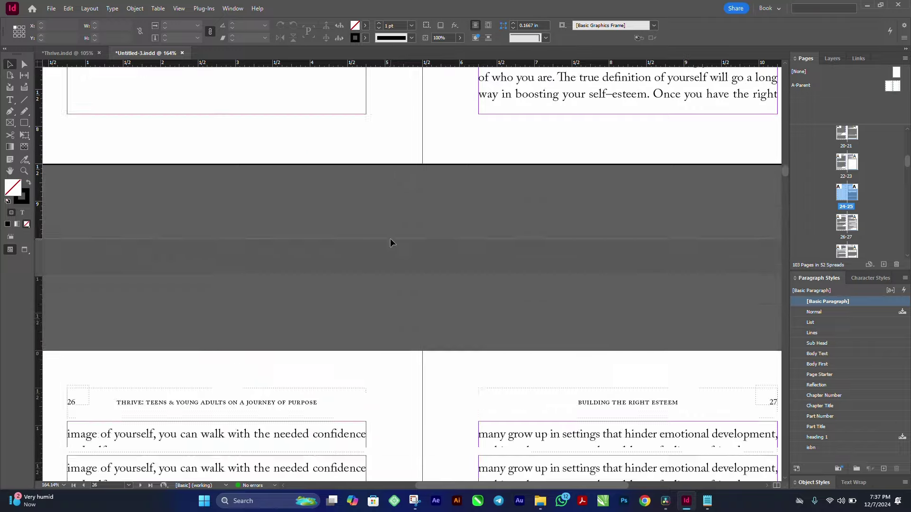
scroll(391, 239, up, 5)
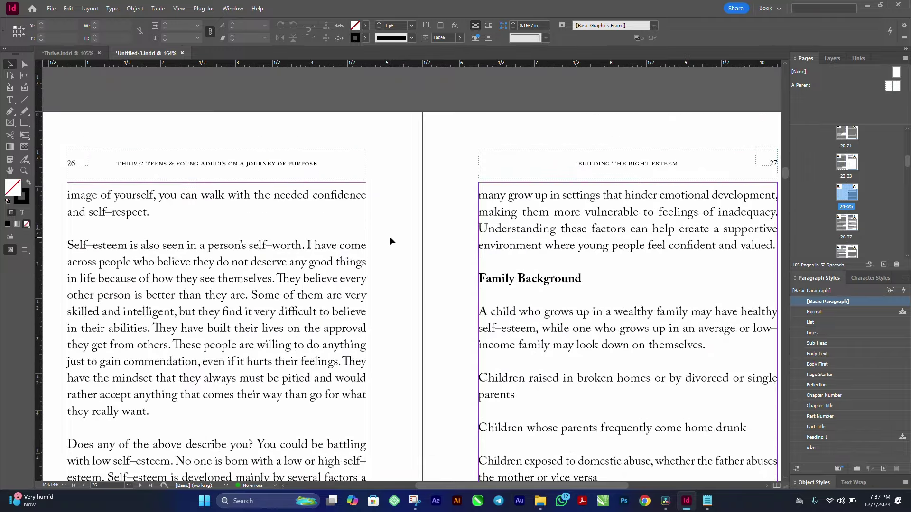
scroll(430, 241, right, 1)
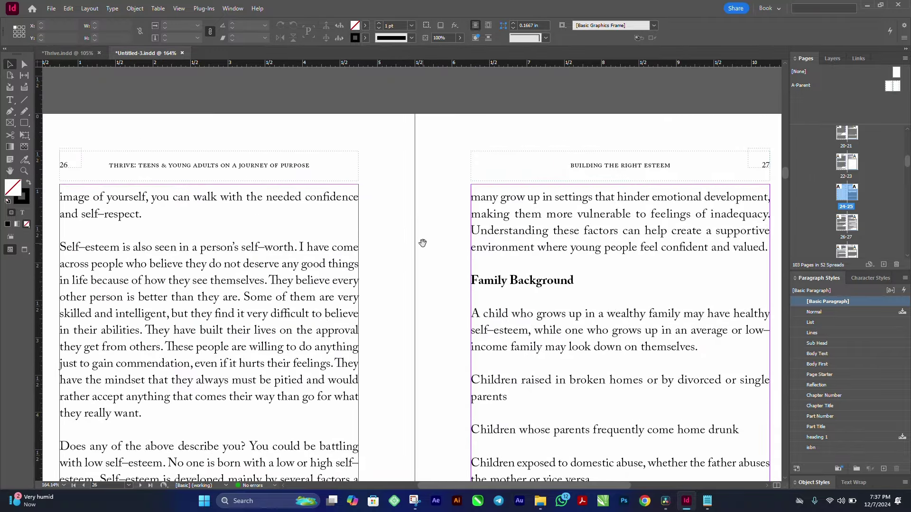
scroll(420, 241, down, 3)
scroll(420, 239, down, 15)
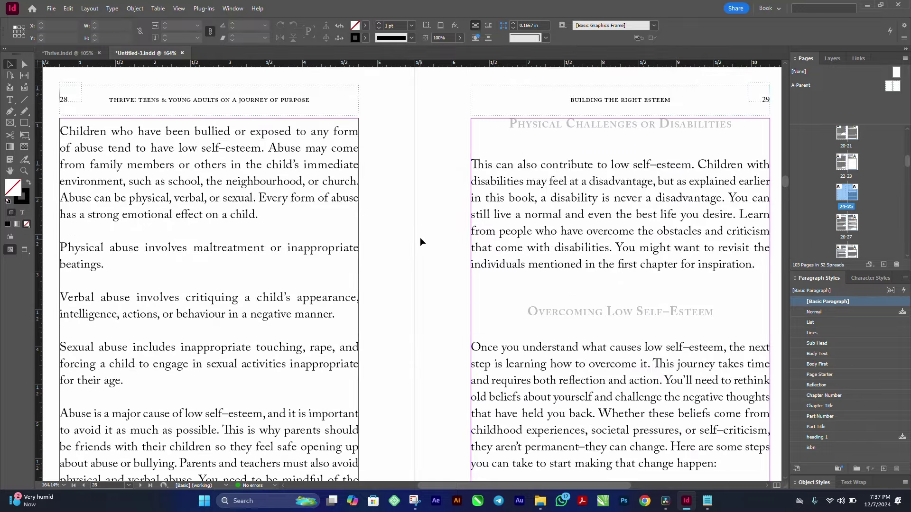
key(ctrl+alt+0)
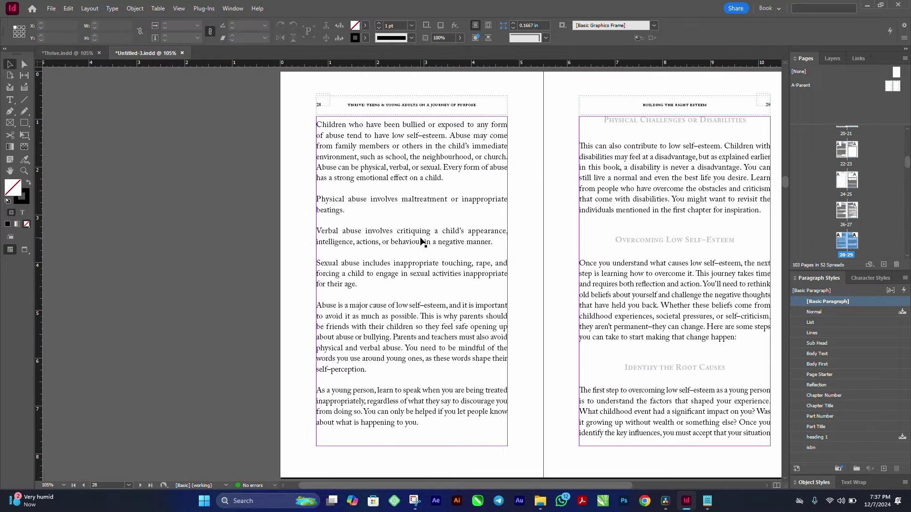
- Go to page 1 of the document
key(ctrl+j)
text(1)
key(Return)
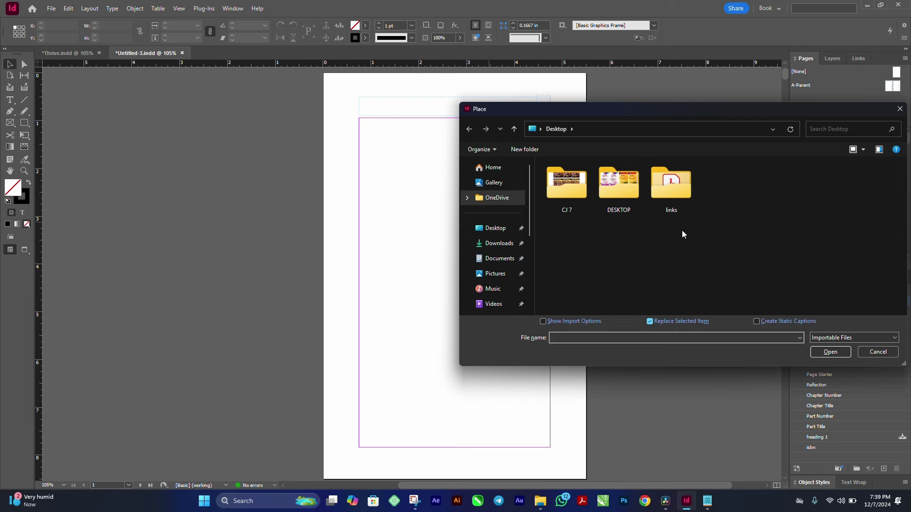
- Try placing the Thrive pg 1 PDF from the desktop links folder freehand on page 1, and delete it
double_click(674, 189)
click(556, 178)
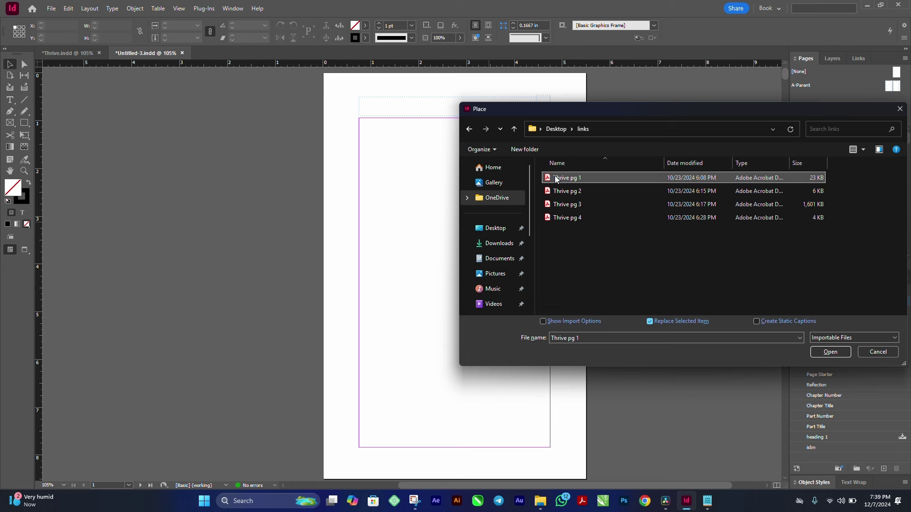
double_click(557, 179)
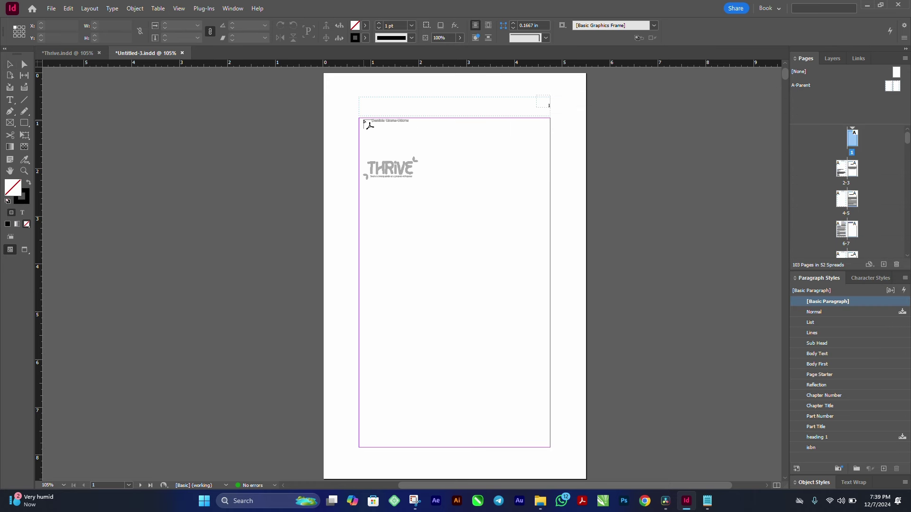
drag(358, 118, 517, 403)
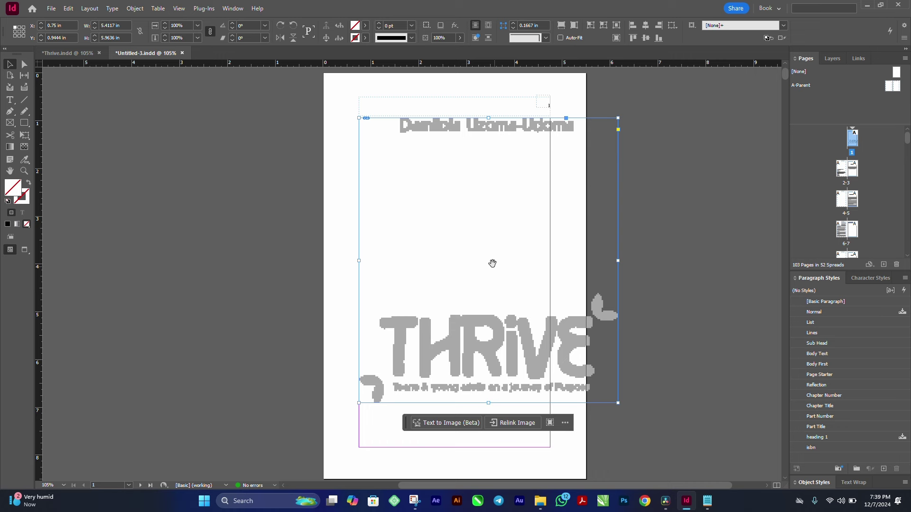
key(Delete)
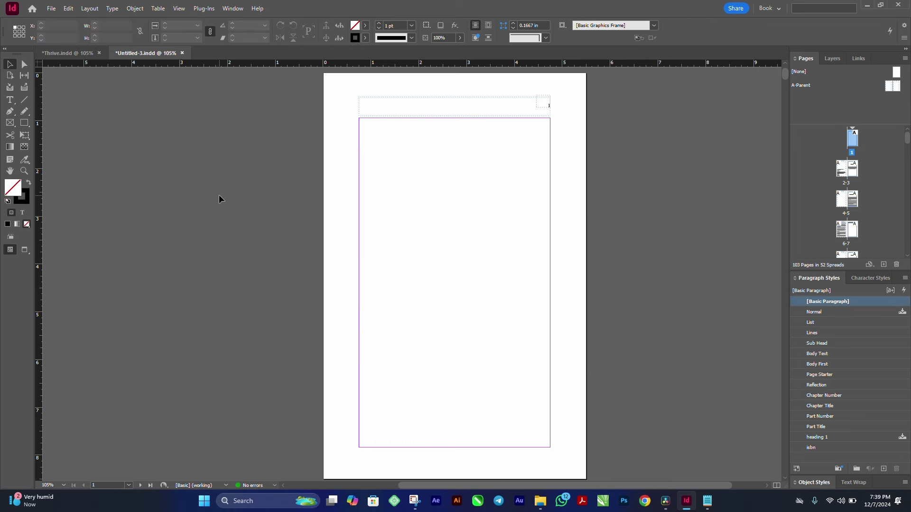
- Draw a 4 by 6.8889 in rectangular graphics frame that fills page 1's margins
key(XF86MonBrightnessUp)
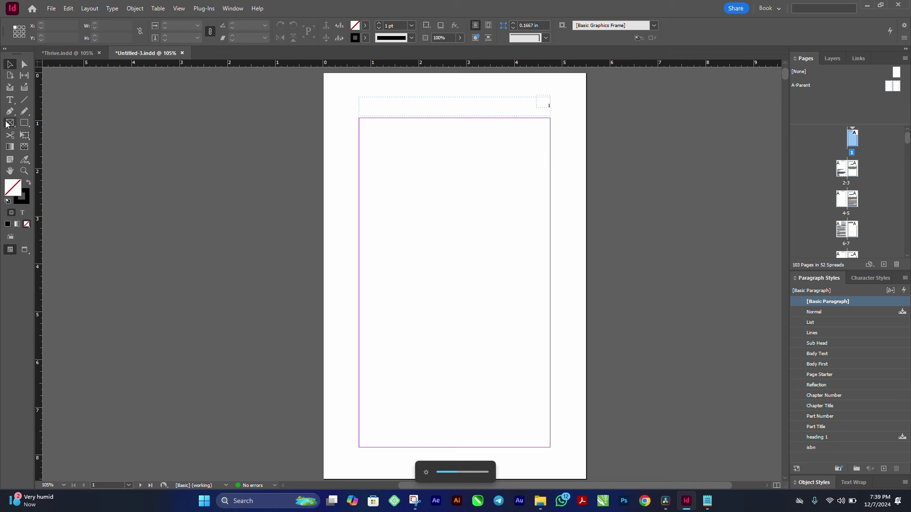
click(10, 123)
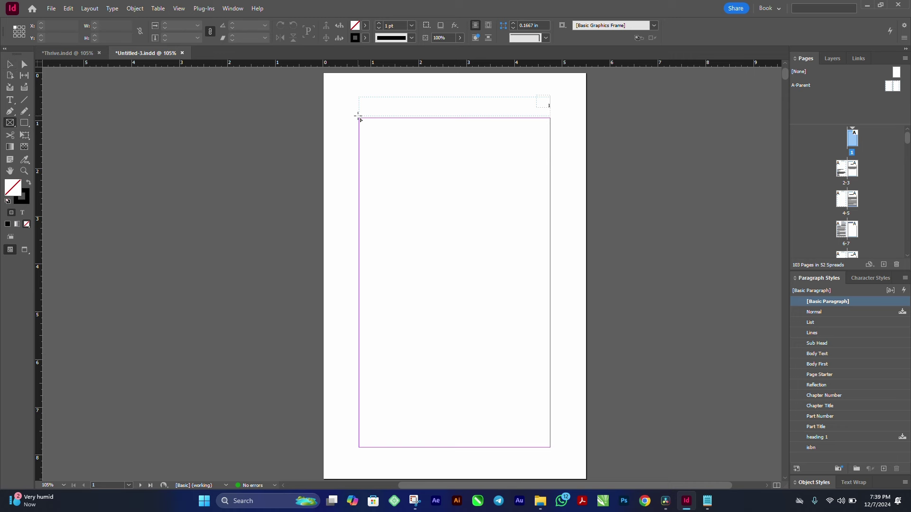
drag(360, 118, 550, 449)
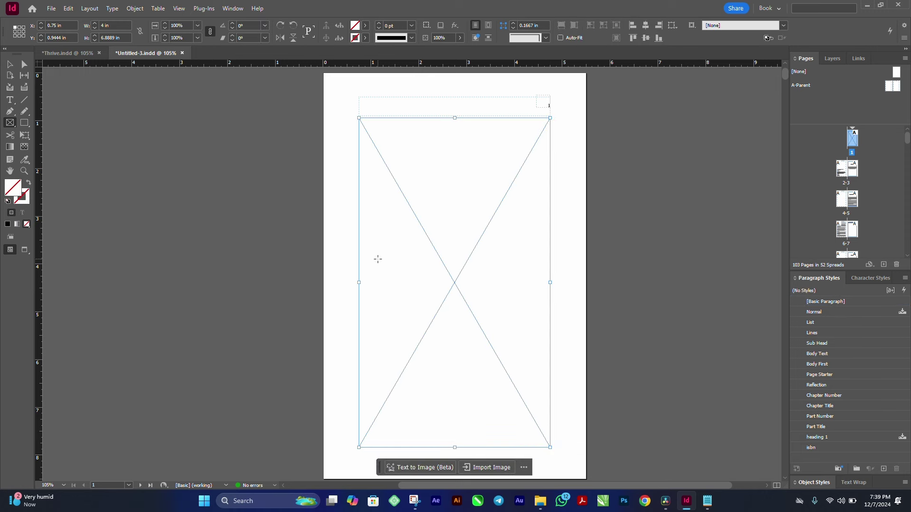
- Place the Thrive pg 1 PDF in page 1's new frame and fit the content to the frame proportionally
click(10, 64)
key(ctrl+d)
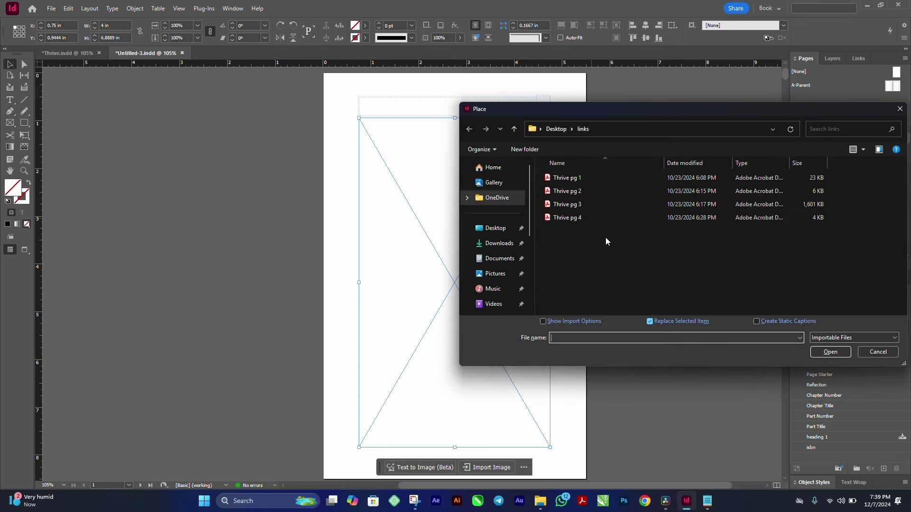
double_click(567, 178)
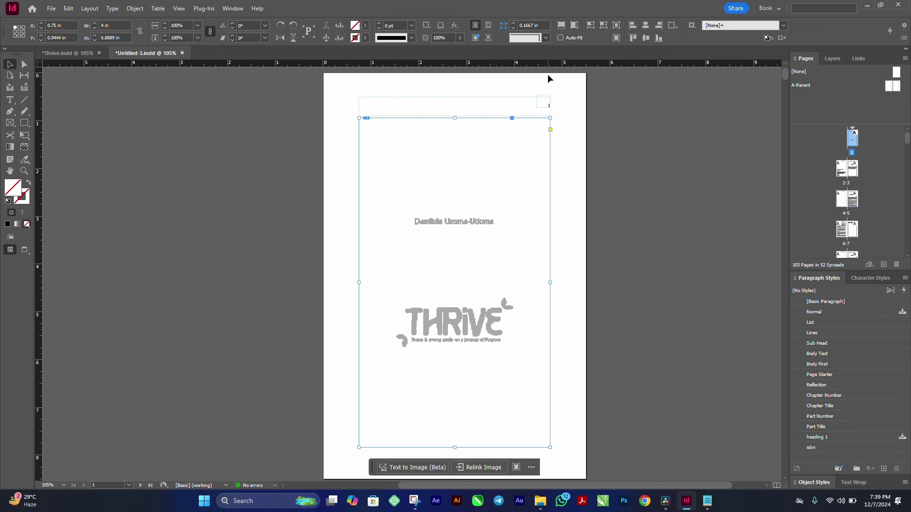
click(560, 26)
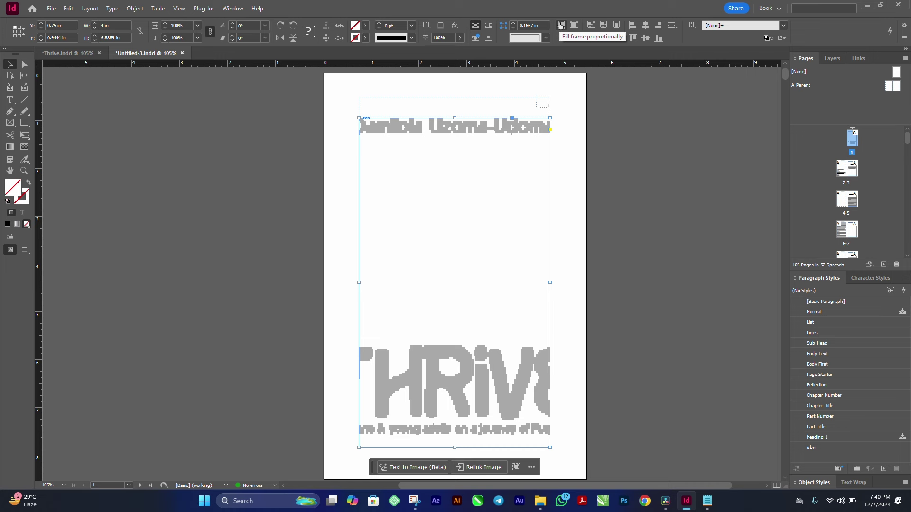
click(574, 26)
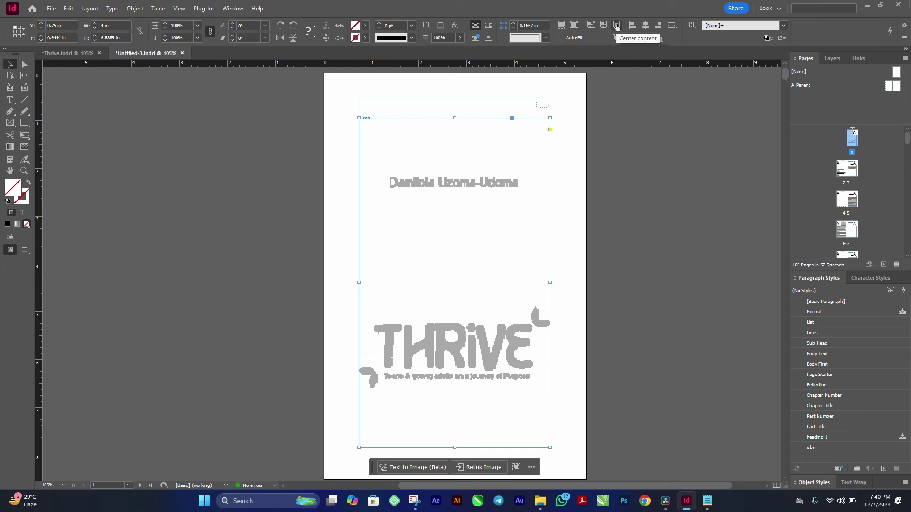
click(630, 219)
- Set the display performance to High Quality Display
click(179, 8)
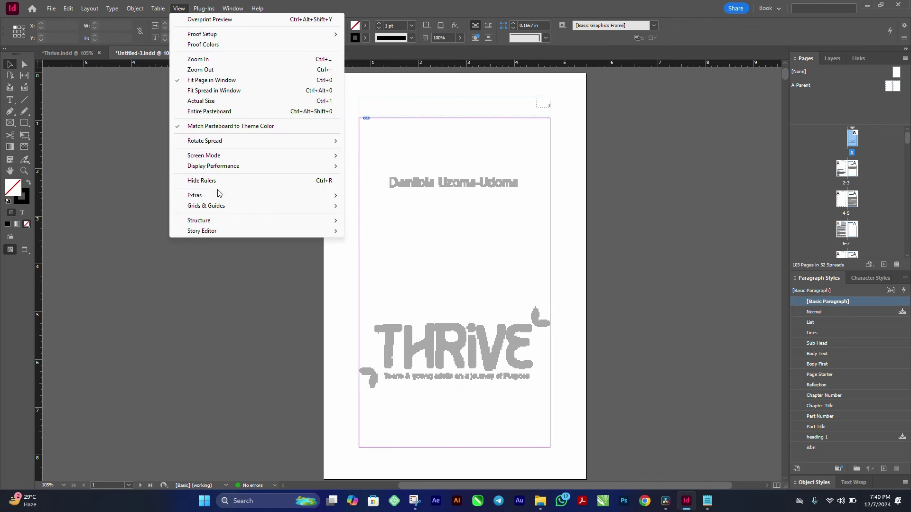
mouse_move(246, 169)
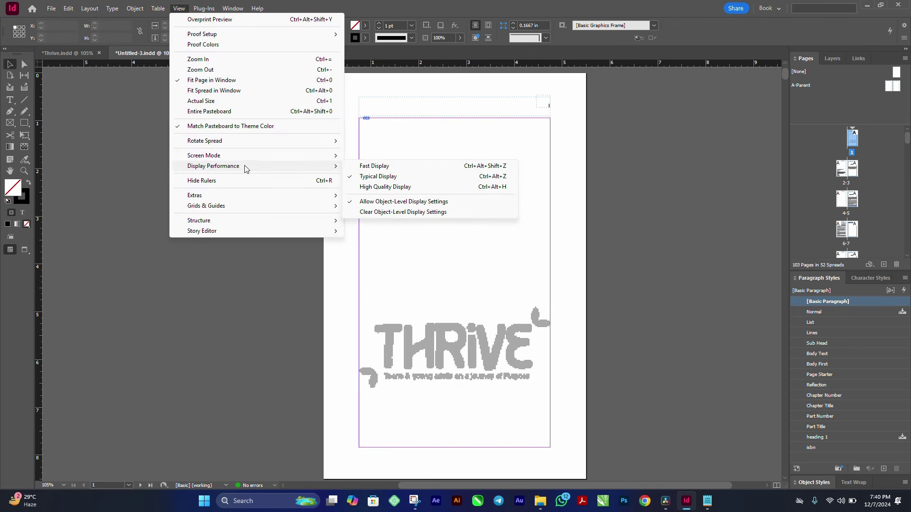
click(382, 186)
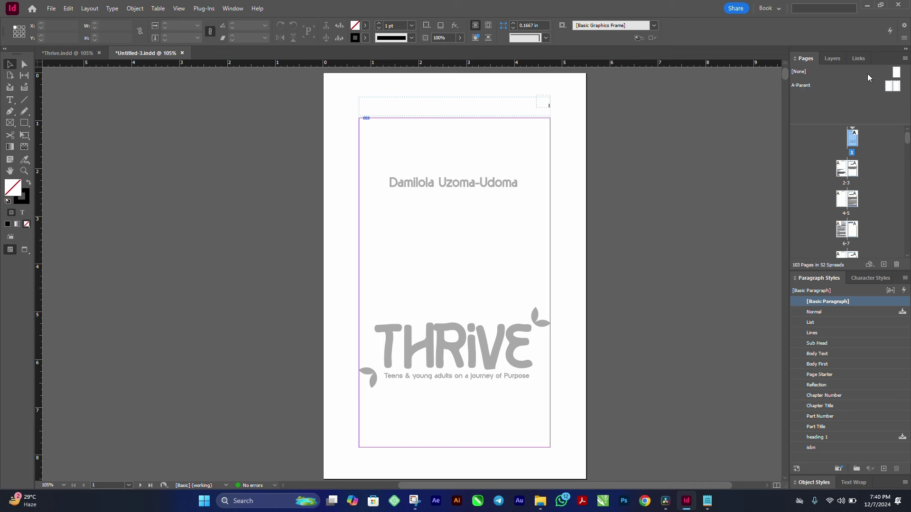
- Apply the [None] parent to page 1 to remove its header and page number, and bring pages 2-3 into view
drag(896, 72, 853, 139)
scroll(642, 223, down, 5)
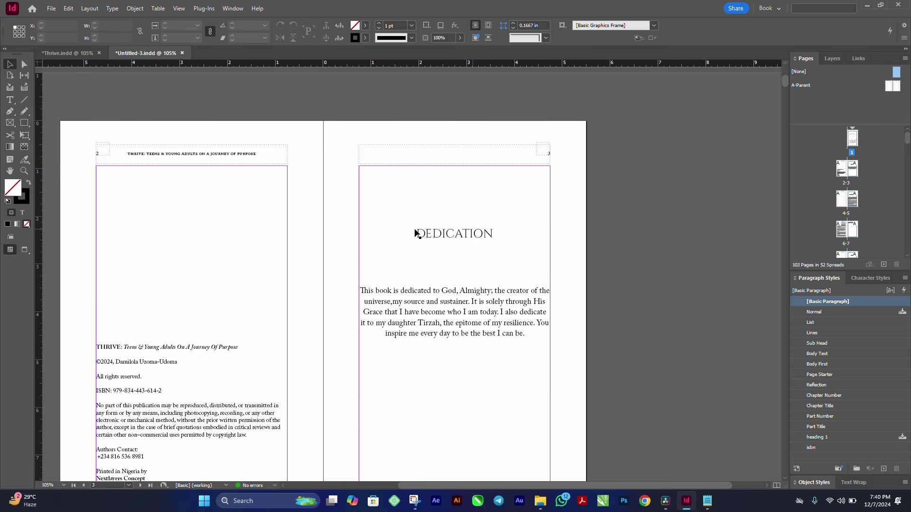
drag(211, 264, 331, 223)
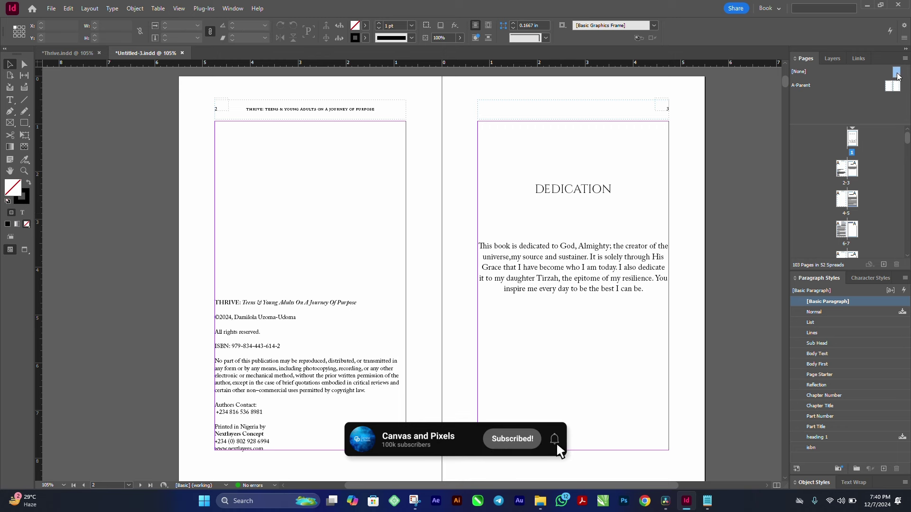
- Apply the [None] parent to page 2 to remove the running header and page number from the copyright page
drag(875, 134, 841, 168)
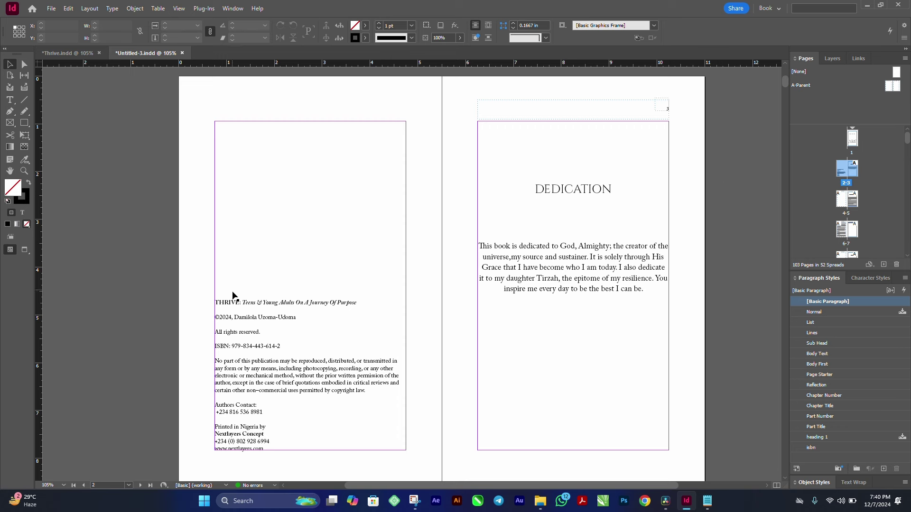
scroll(644, 249, down, 7)
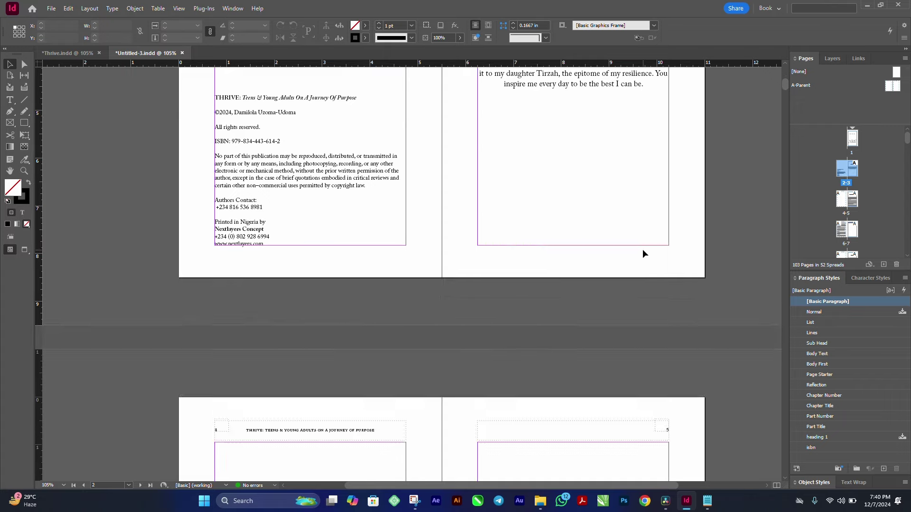
scroll(645, 256, up, 4)
scroll(641, 256, up, 3)
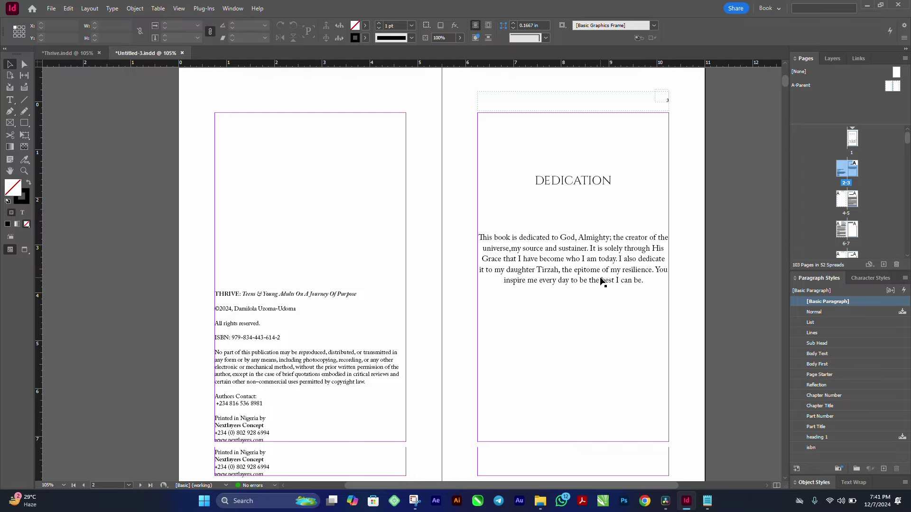
- Review the headers and page numbers from the Dedication through the Foreword and Introduction to the Part One opener
scroll(602, 281, down, 7)
scroll(602, 283, down, 10)
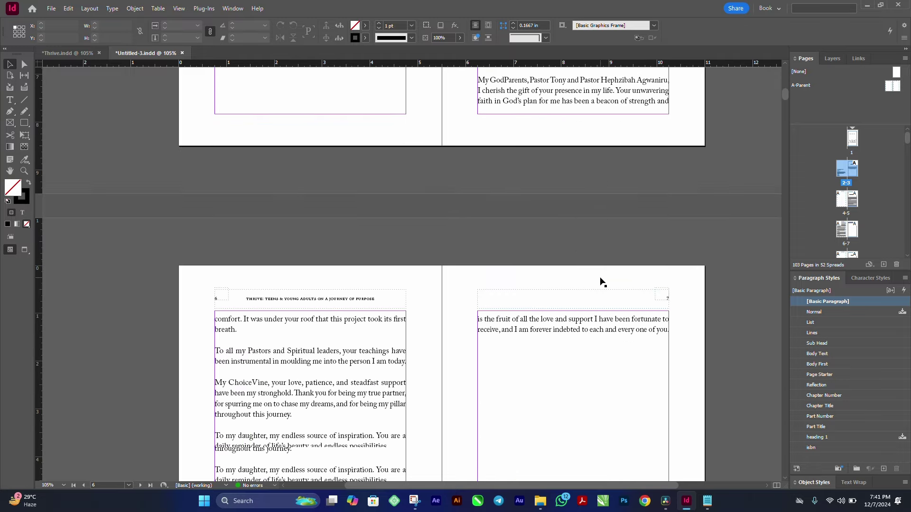
scroll(601, 280, up, 8)
scroll(600, 279, up, 12)
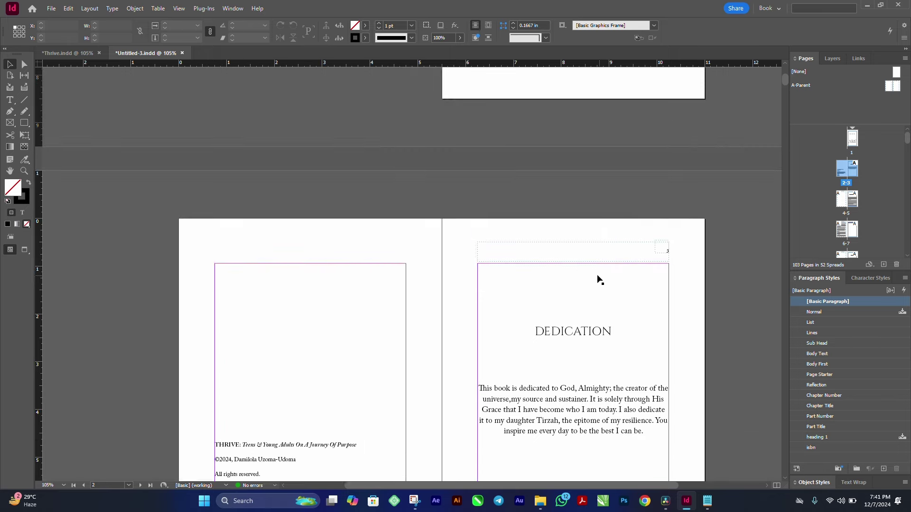
scroll(600, 279, down, 3)
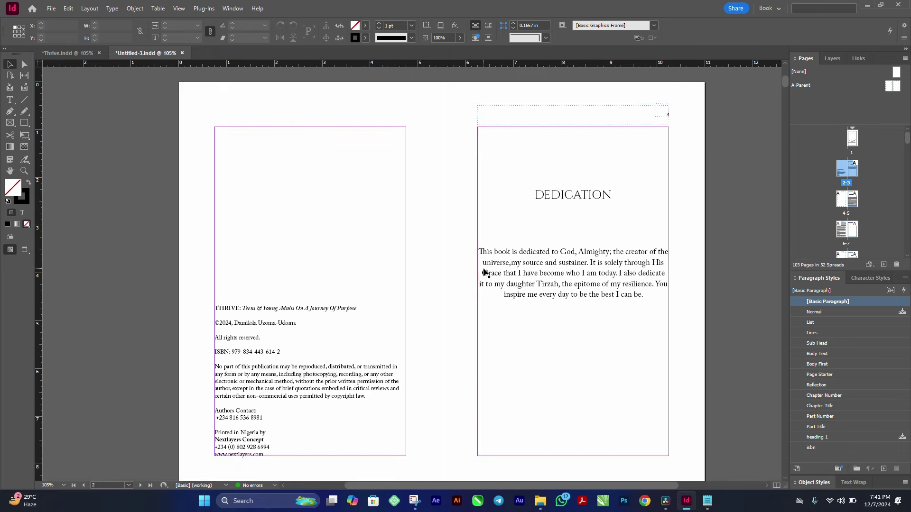
scroll(525, 269, down, 5)
scroll(525, 269, down, 12)
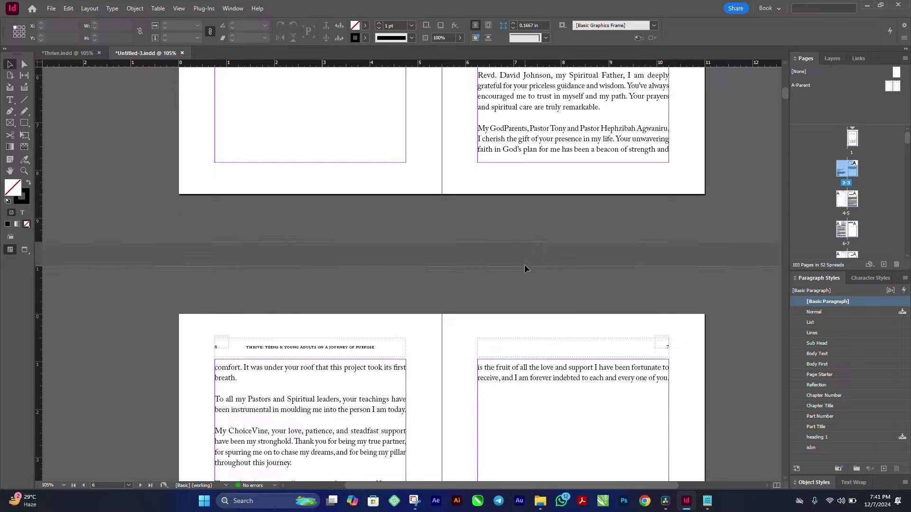
scroll(525, 269, down, 12)
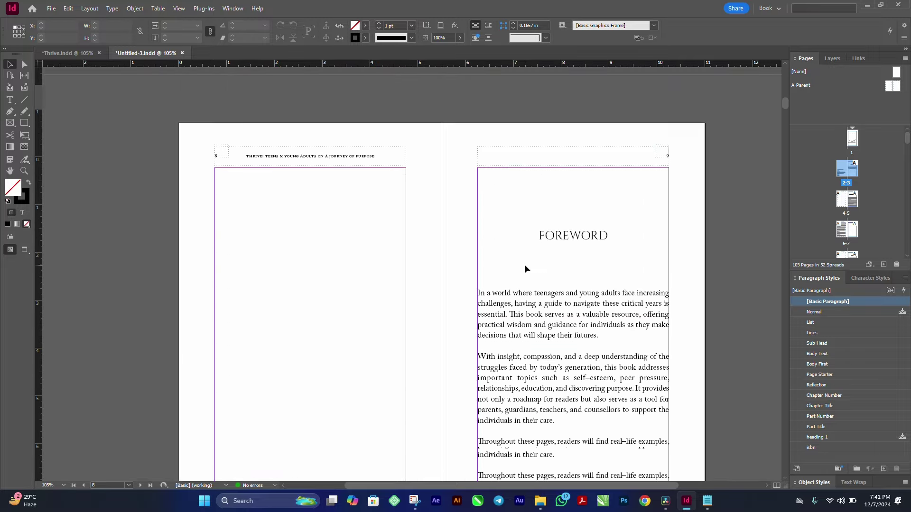
scroll(525, 269, down, 12)
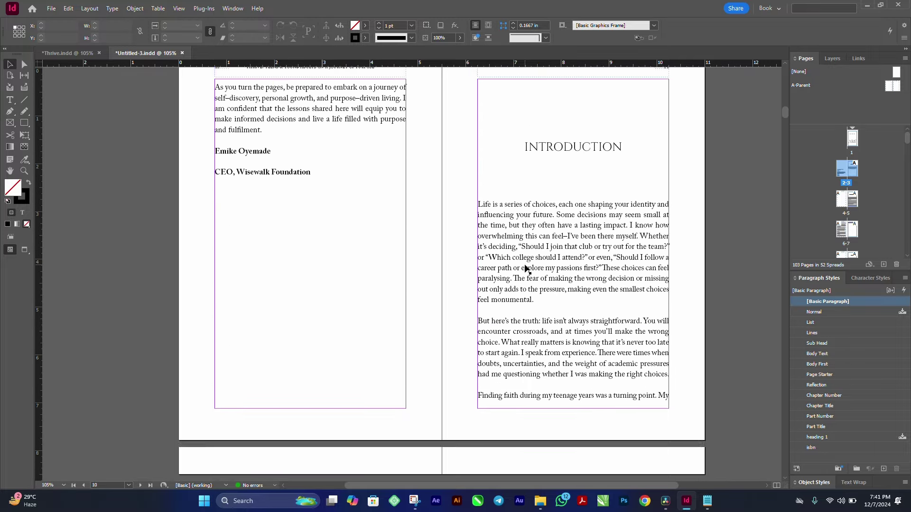
scroll(525, 269, down, 4)
scroll(382, 265, up, 5)
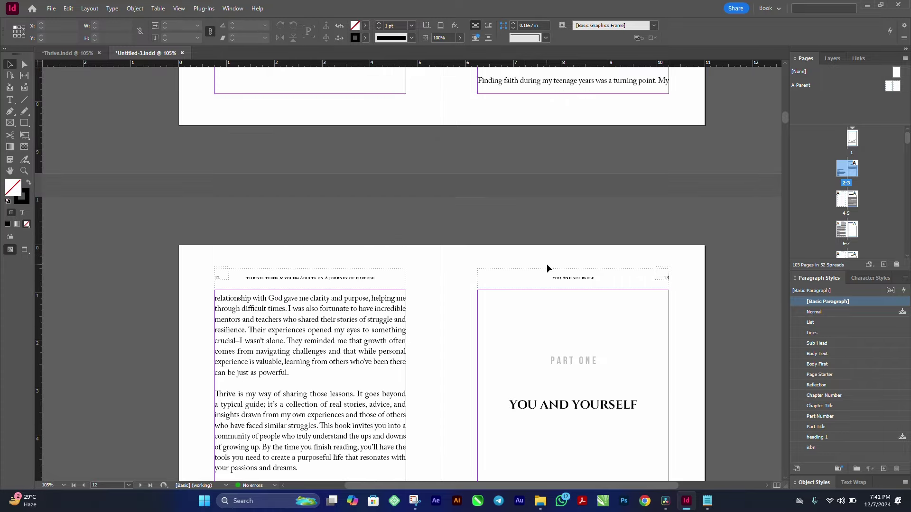
scroll(547, 269, up, 12)
scroll(547, 269, up, 10)
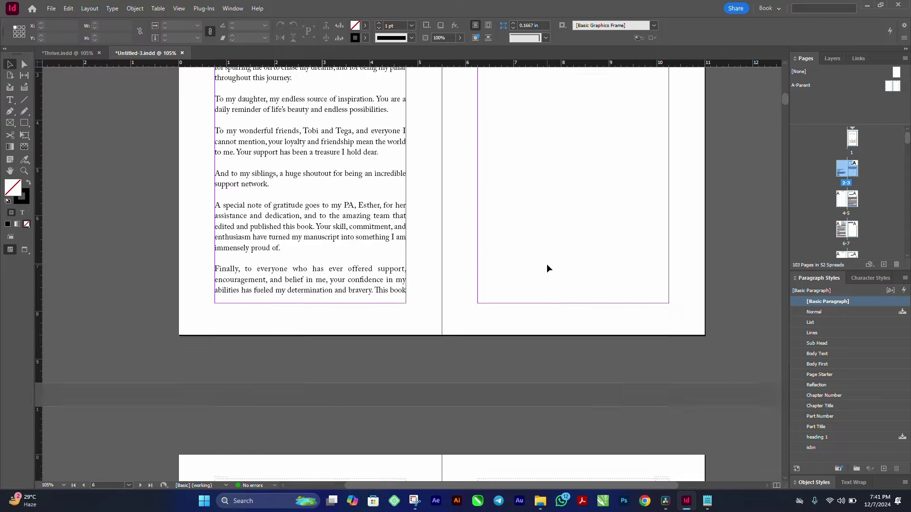
scroll(546, 269, up, 3)
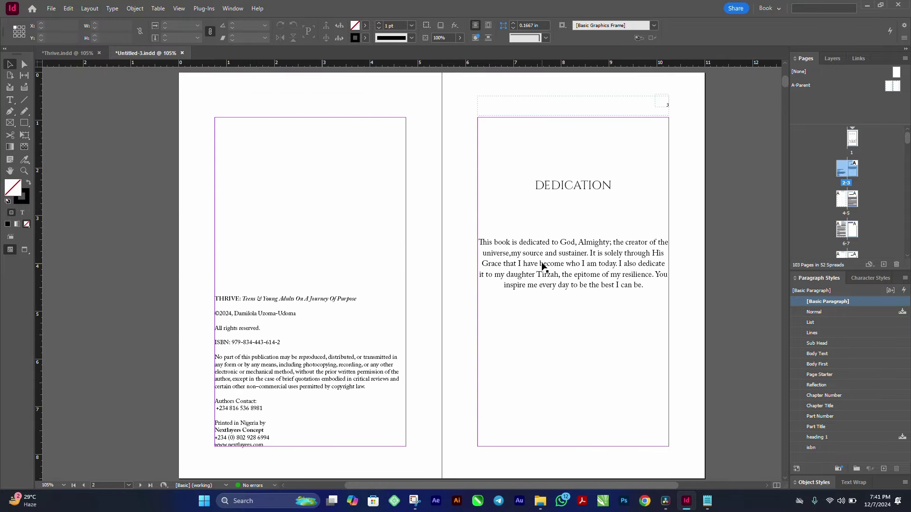
- Push the Dedication section from page 3 to page 5 by inserting breaks before its heading, leaving pages 3 and 4 blank
double_click(533, 183)
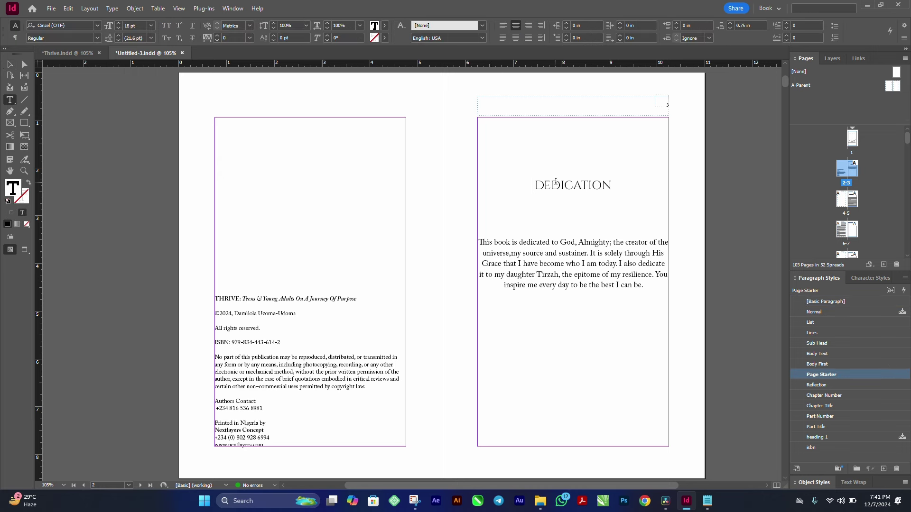
scroll(555, 182, down, 4)
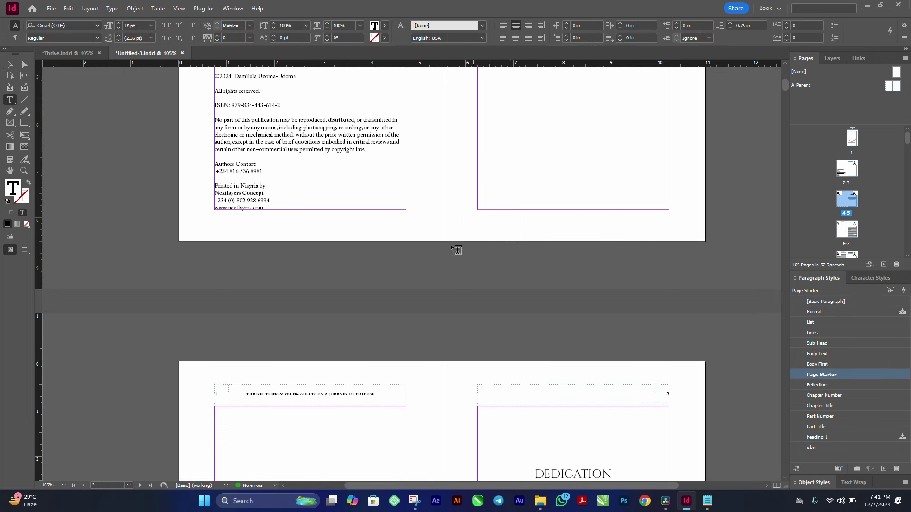
scroll(455, 249, down, 4)
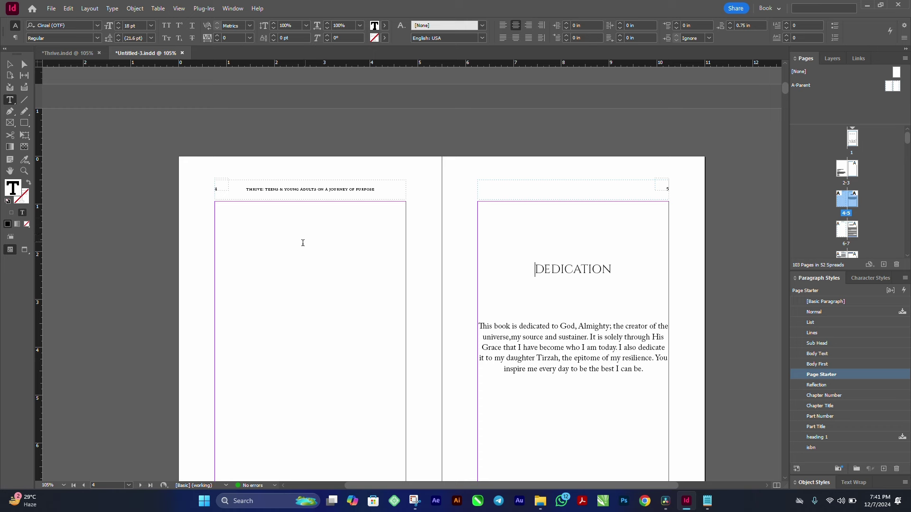
click(300, 250)
double_click(580, 269)
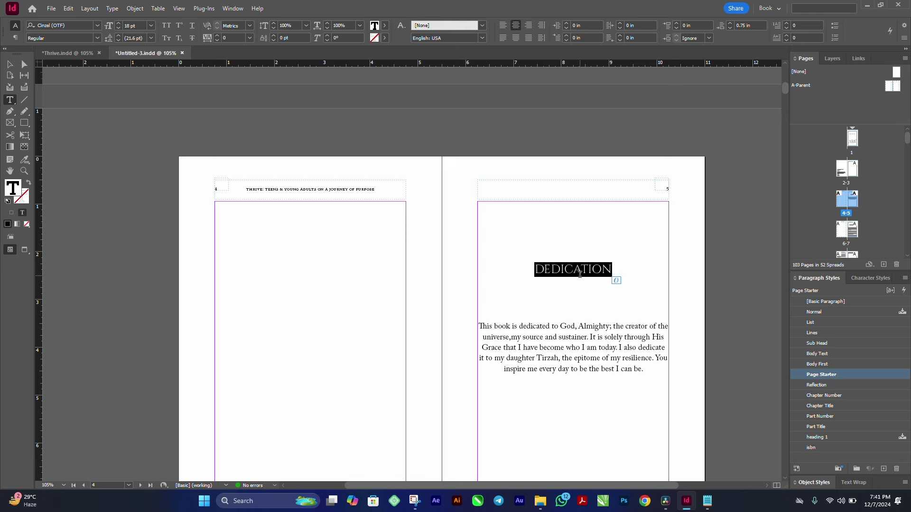
scroll(580, 274, up, 10)
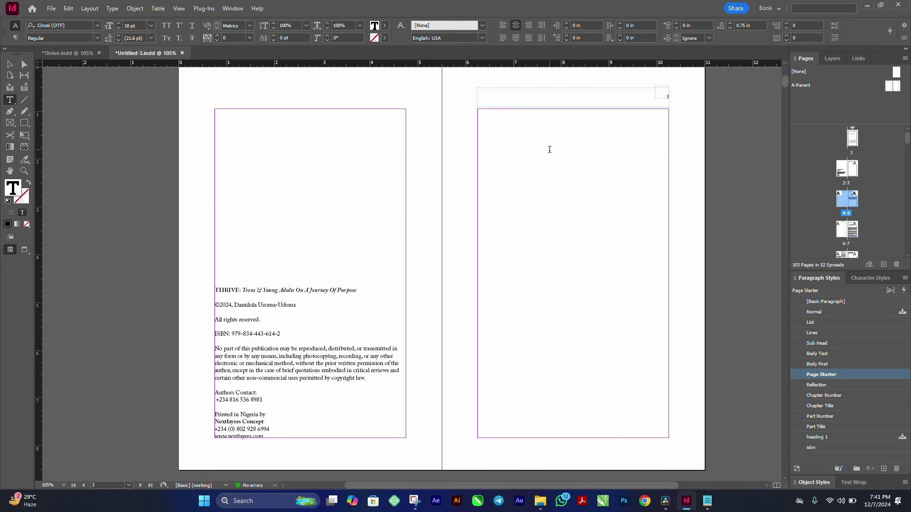
scroll(550, 150, down, 10)
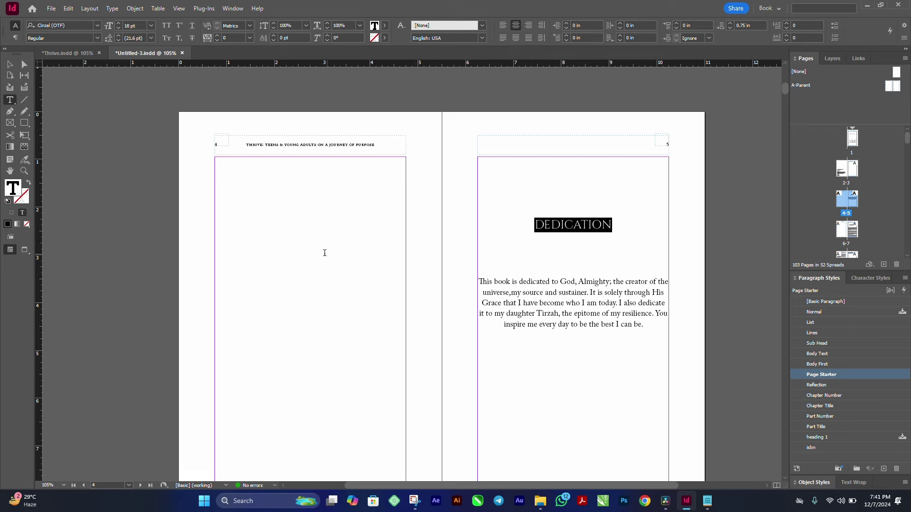
scroll(516, 183, up, 10)
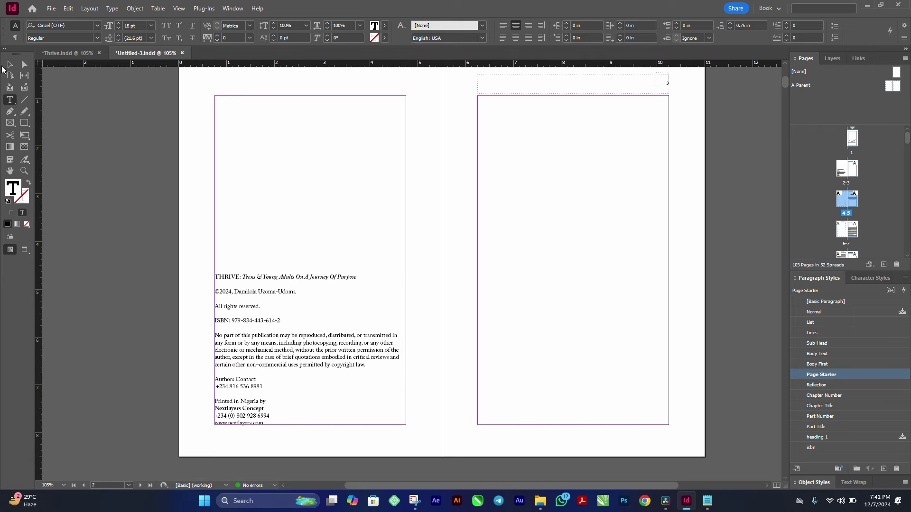
click(10, 64)
scroll(532, 226, down, 3)
scroll(530, 223, down, 2)
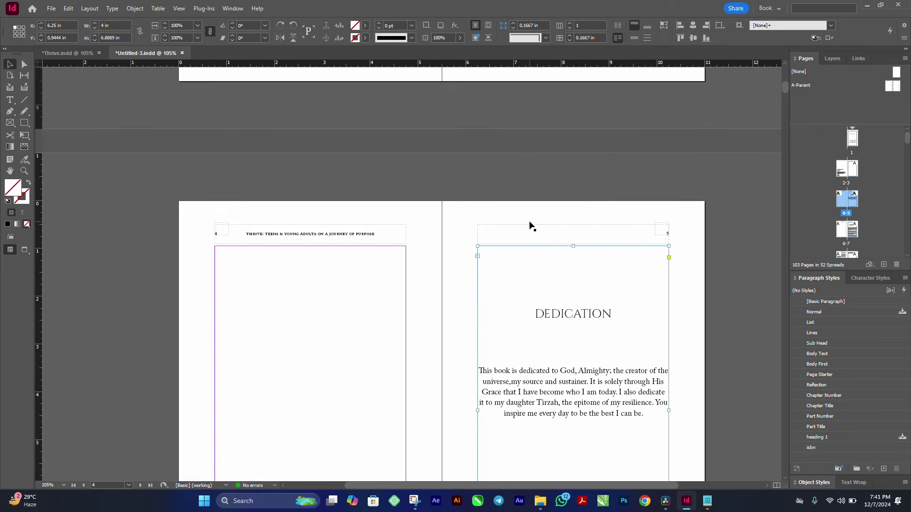
scroll(529, 223, up, 8)
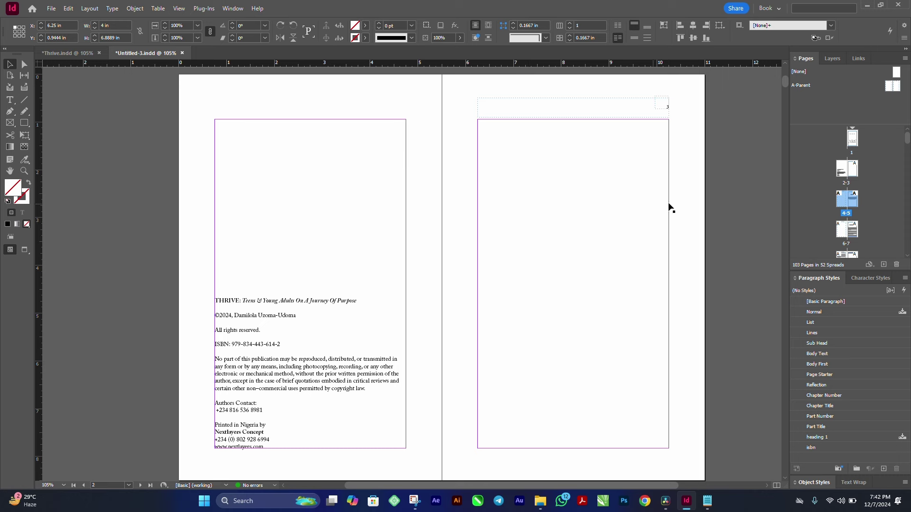
- Start a table of contents with nothing selected in the document and include the Chapter Title paragraph style
click(736, 197)
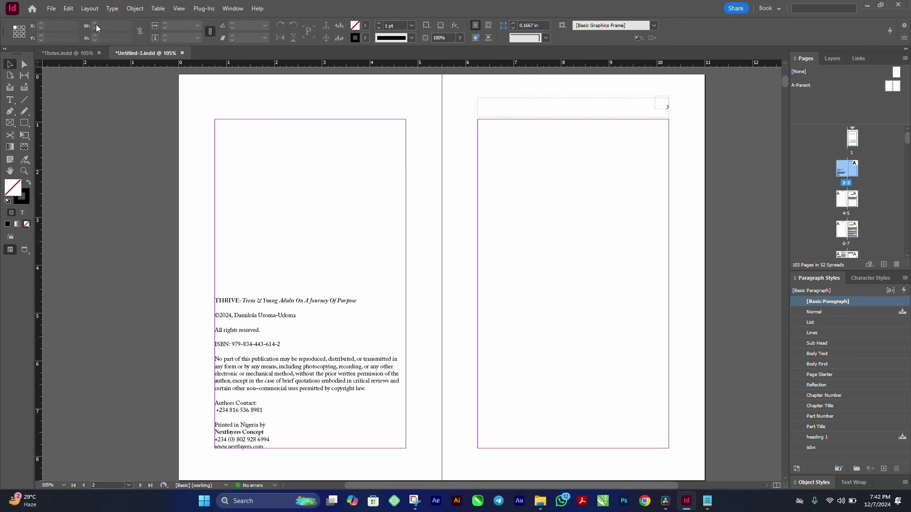
click(90, 8)
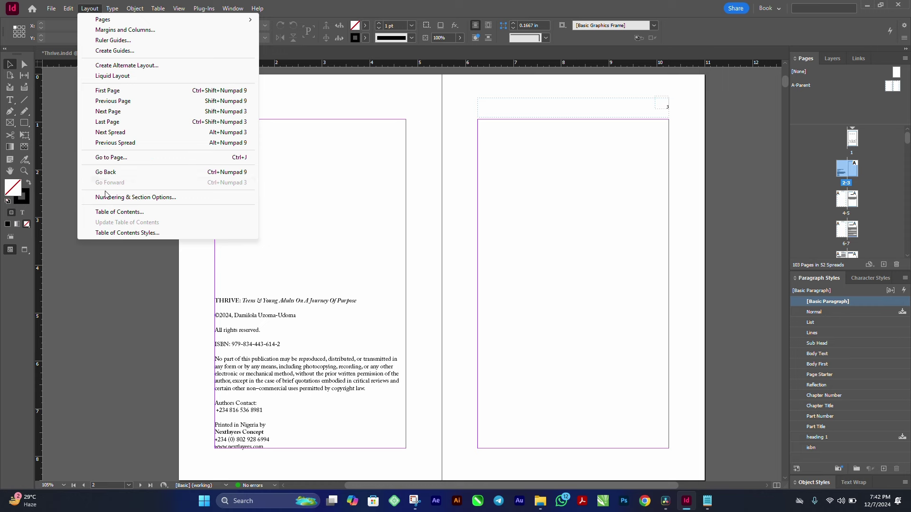
click(106, 212)
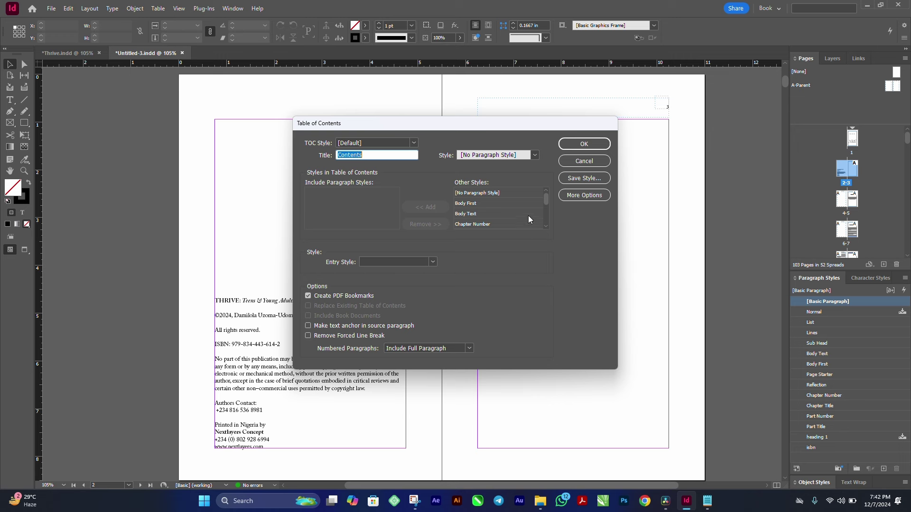
scroll(517, 203, down, 2)
click(480, 214)
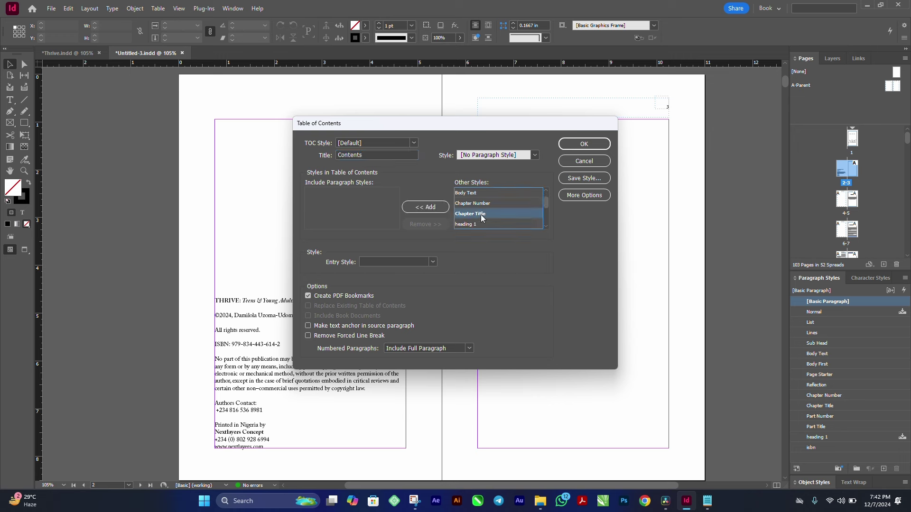
click(425, 207)
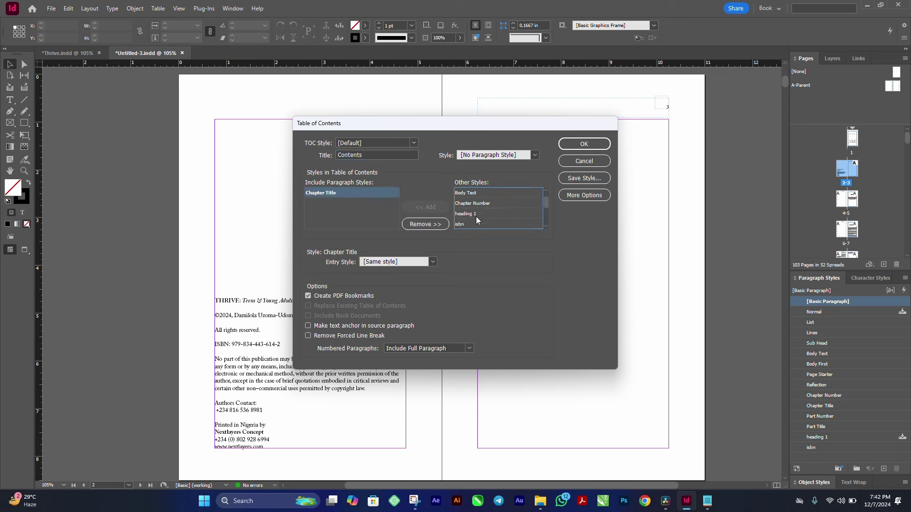
- Include the Page Starter and Part Title paragraph styles in the table of contents
scroll(499, 215, down, 4)
click(480, 214)
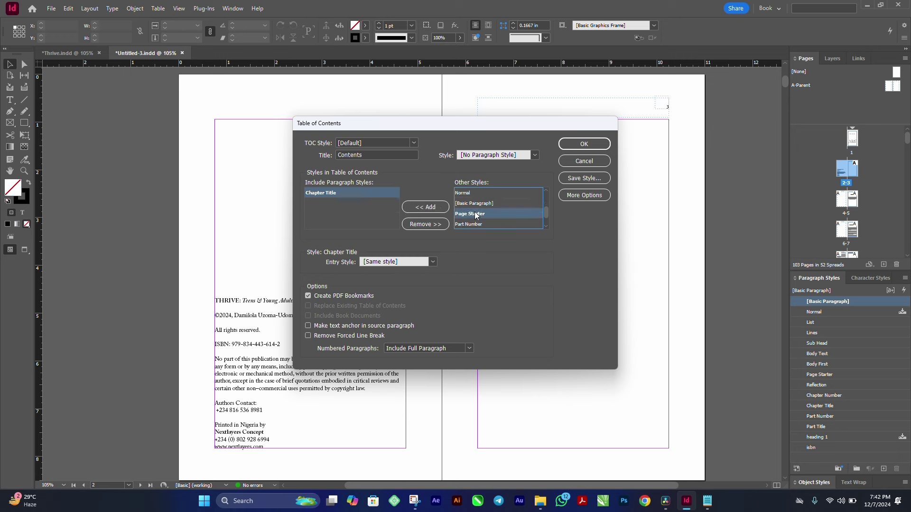
click(441, 208)
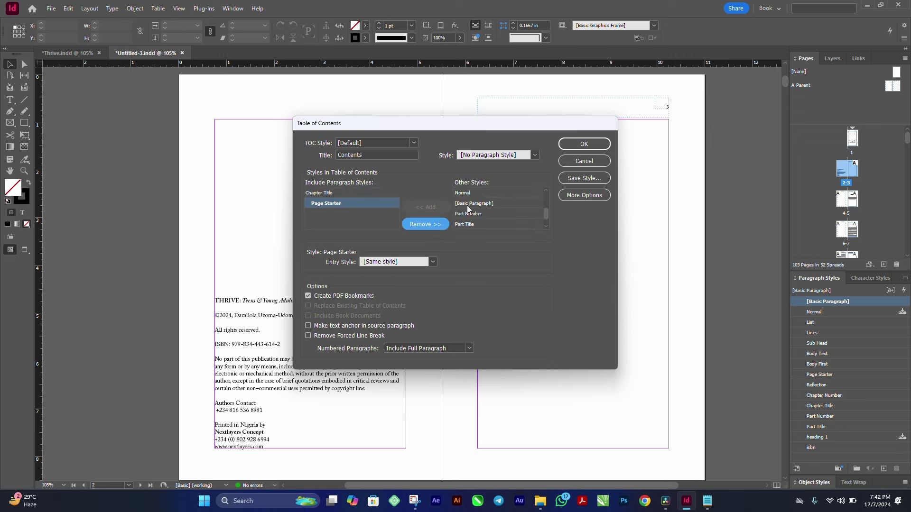
scroll(515, 210, down, 1)
click(502, 204)
click(429, 208)
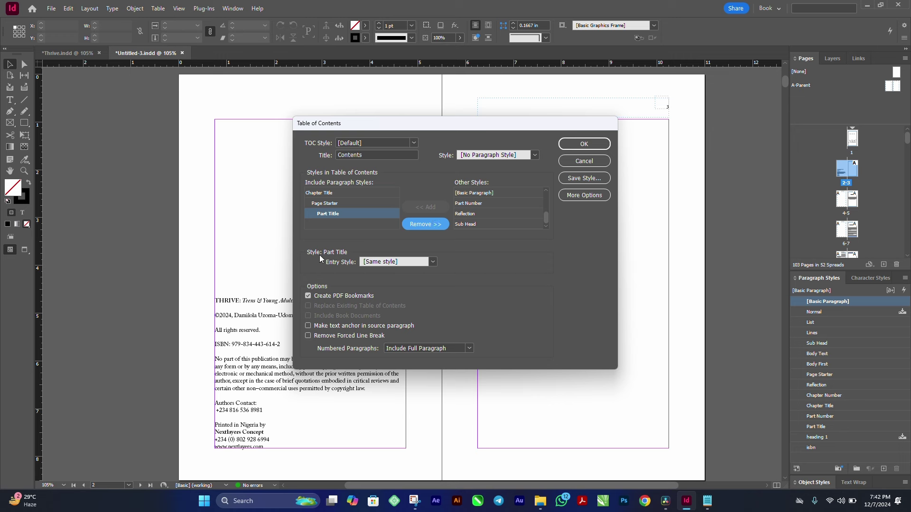
- Set the entry style to Body Text for the Part Title, Page Starter and Chapter Title styles in the table of contents
click(426, 261)
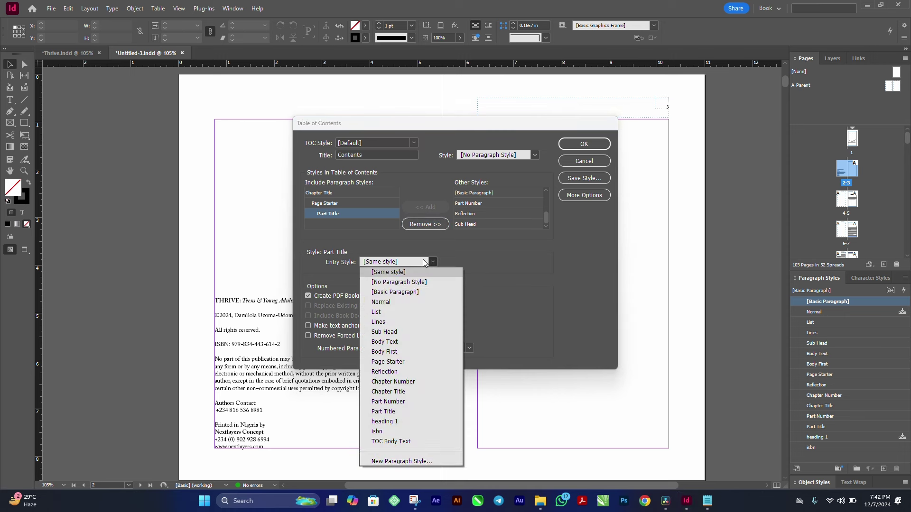
click(392, 340)
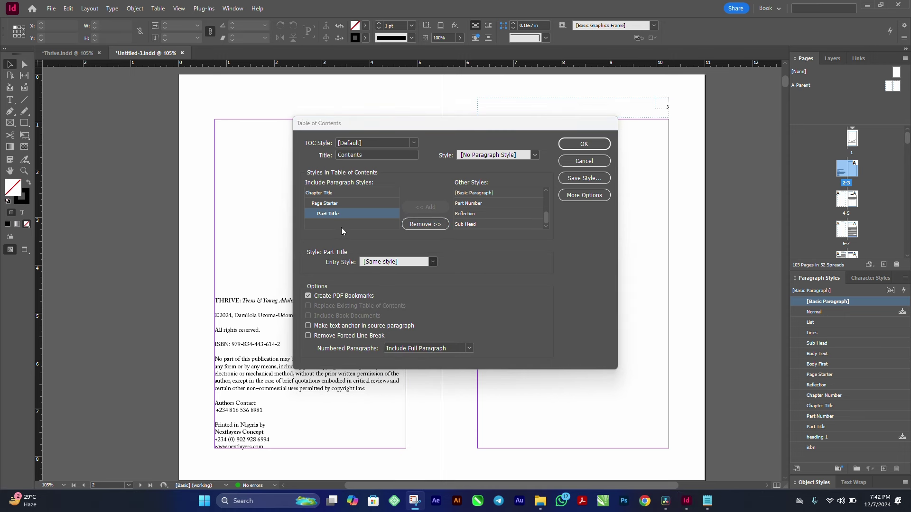
click(342, 204)
click(432, 262)
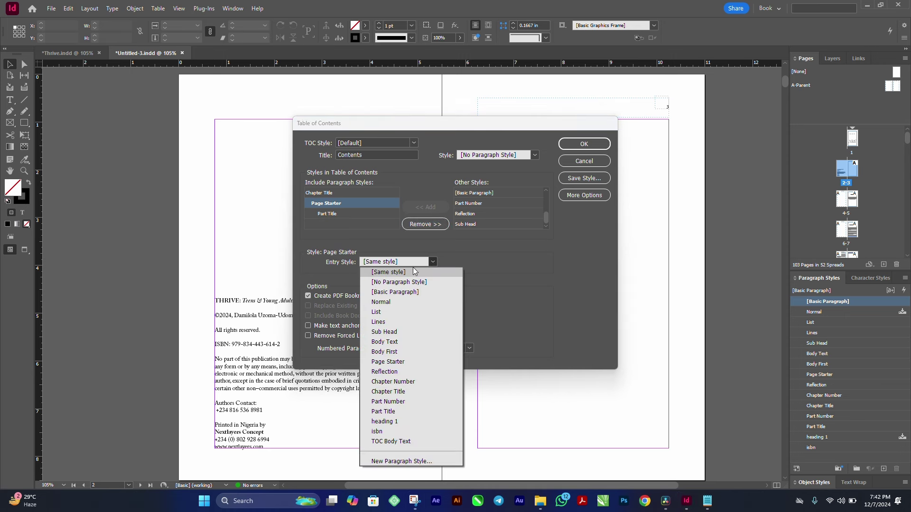
click(392, 344)
click(332, 194)
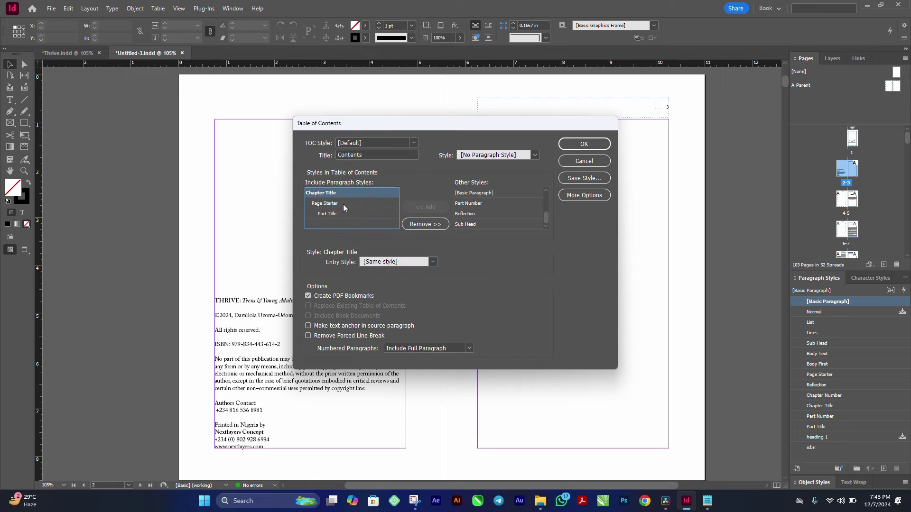
click(423, 265)
click(392, 343)
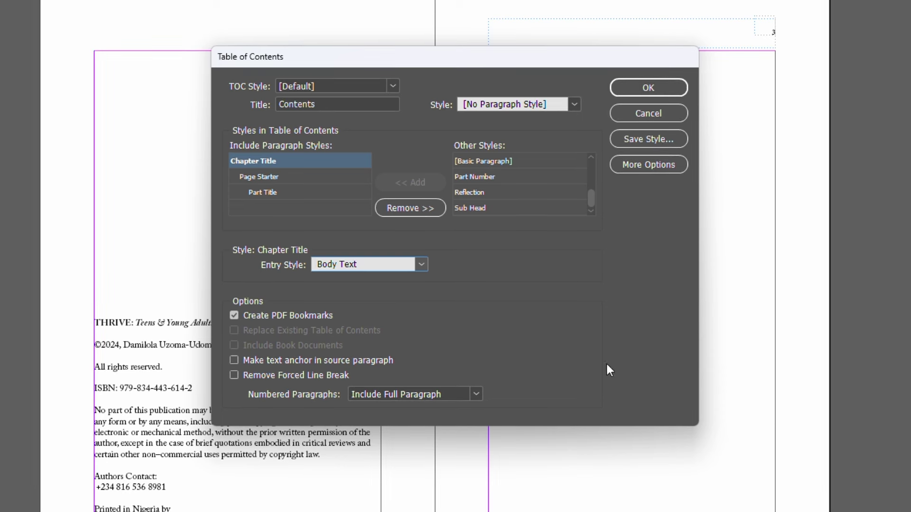
- Show the additional table of contents options and set both the Page Starter and Part Title styles to level 1
click(648, 168)
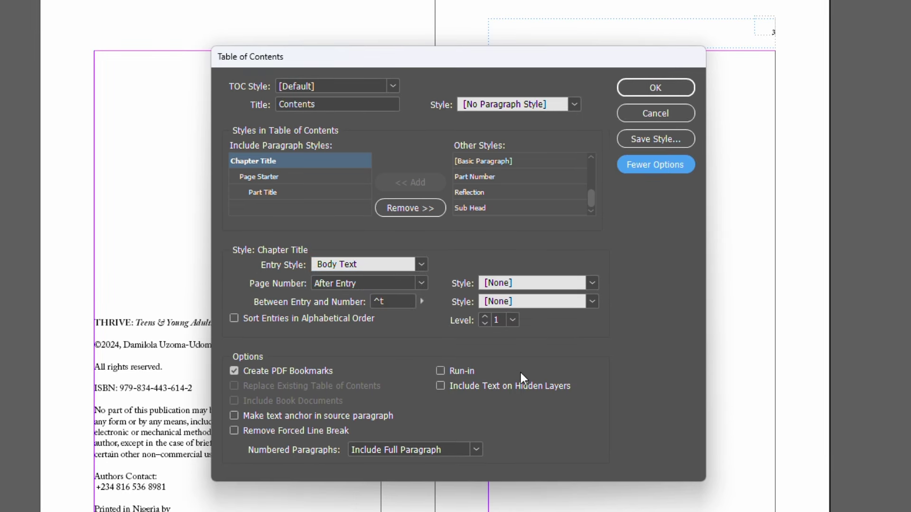
click(281, 175)
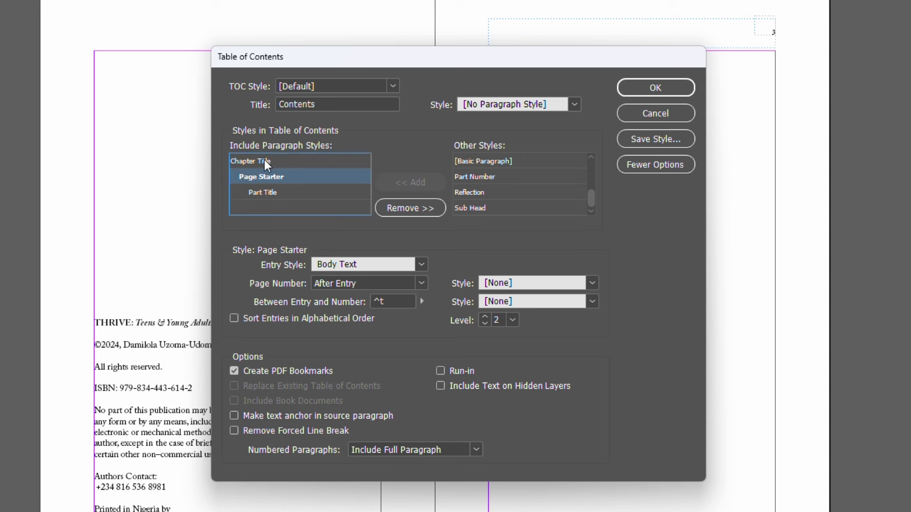
click(483, 323)
click(274, 196)
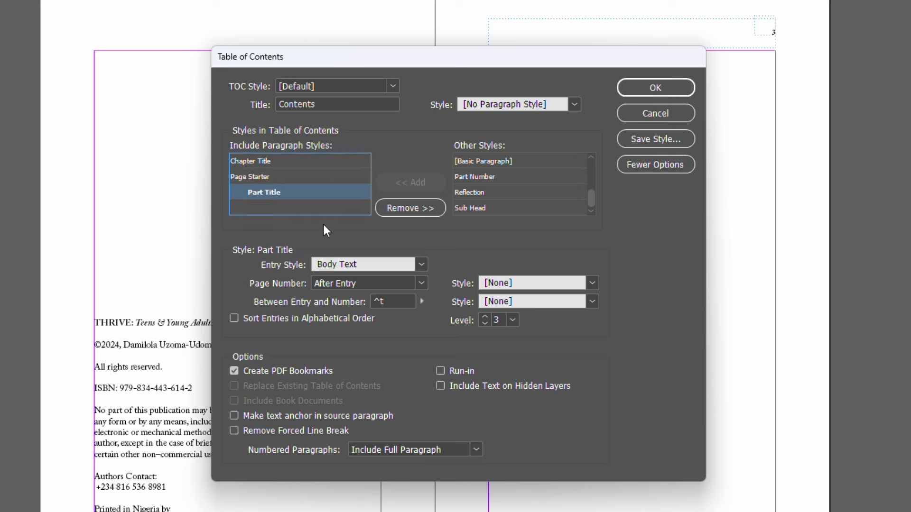
double_click(485, 325)
click(281, 161)
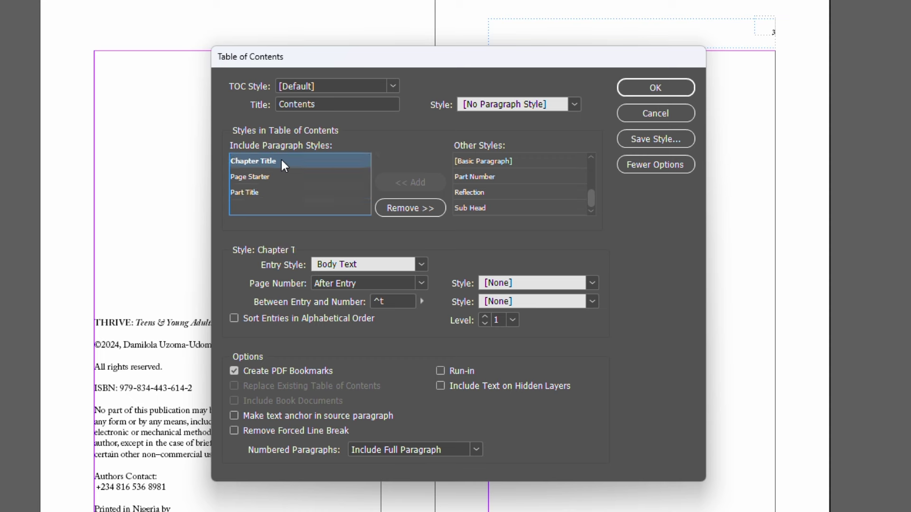
click(276, 176)
click(273, 192)
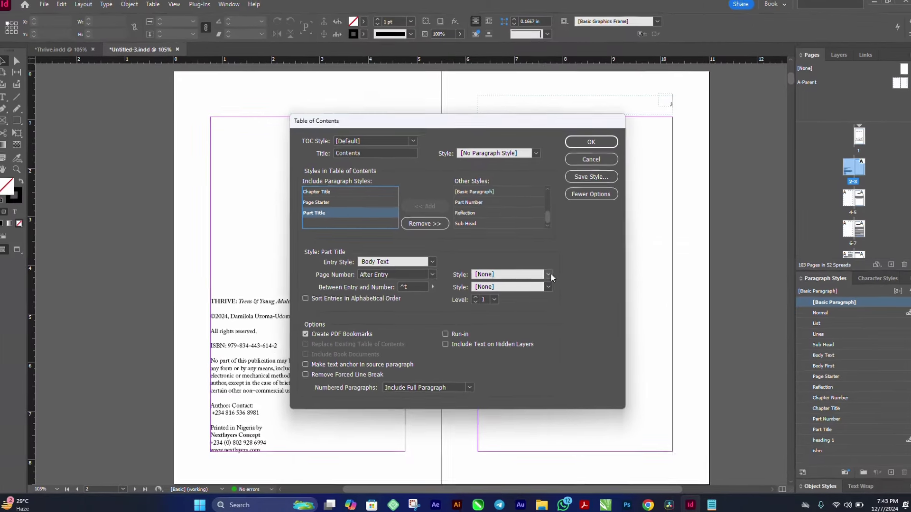
click(592, 283)
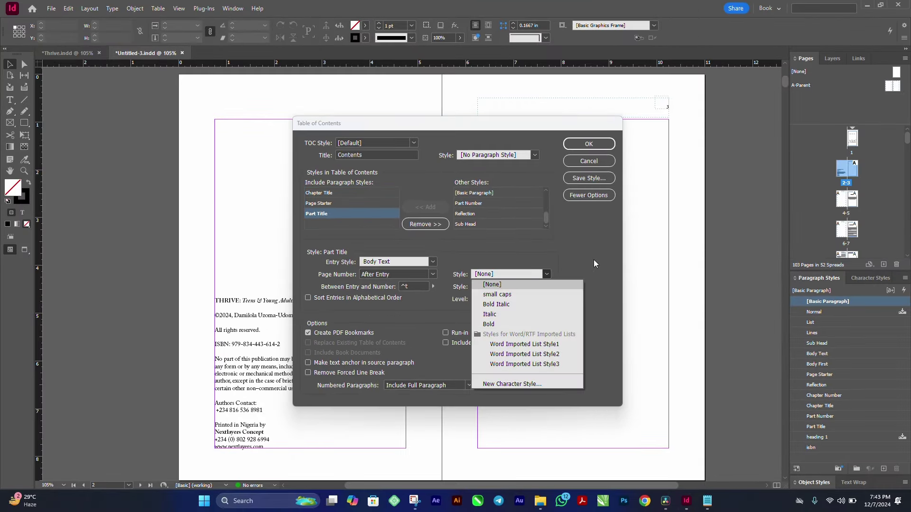
click(594, 260)
click(546, 286)
click(587, 264)
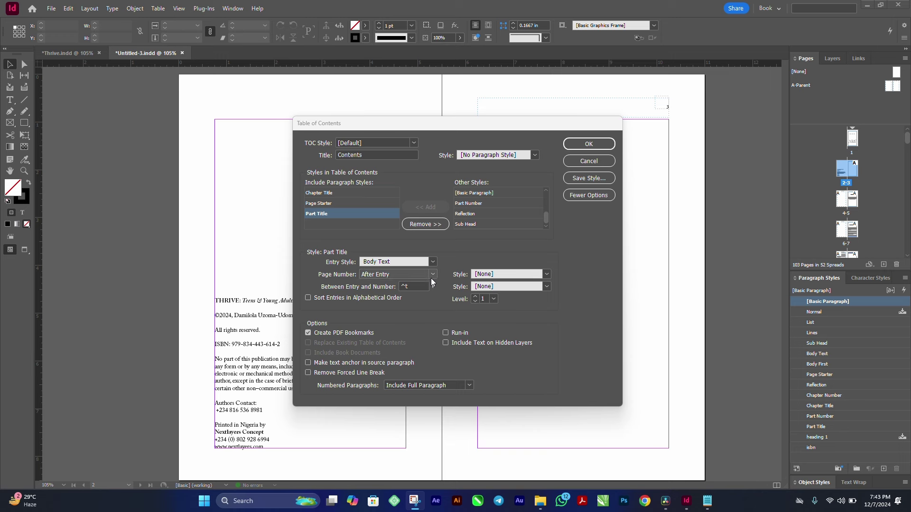
- Give the Contents title the Page Starter paragraph style and save the settings as a TOC style named toc
click(536, 156)
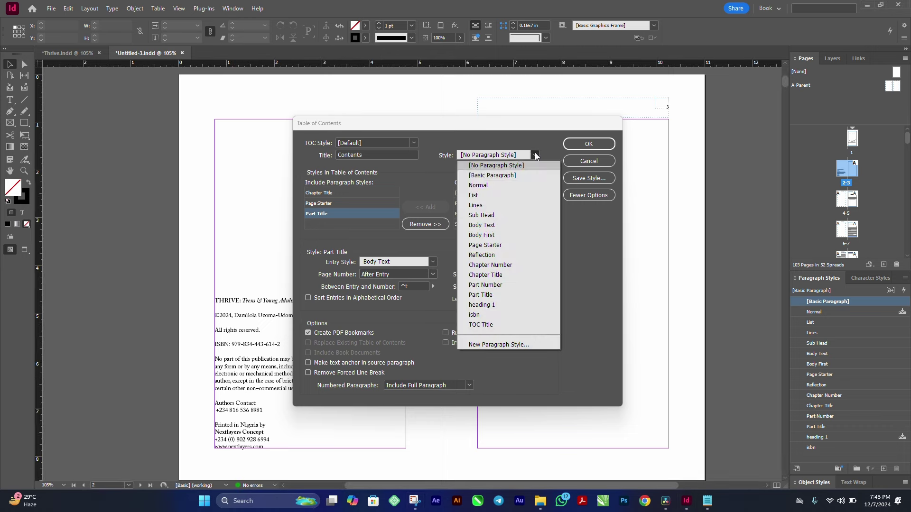
key(Escape)
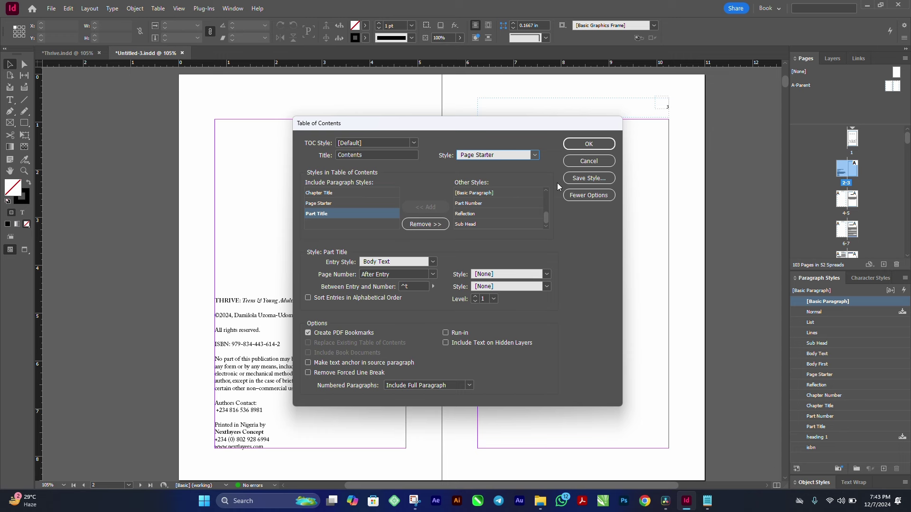
click(588, 178)
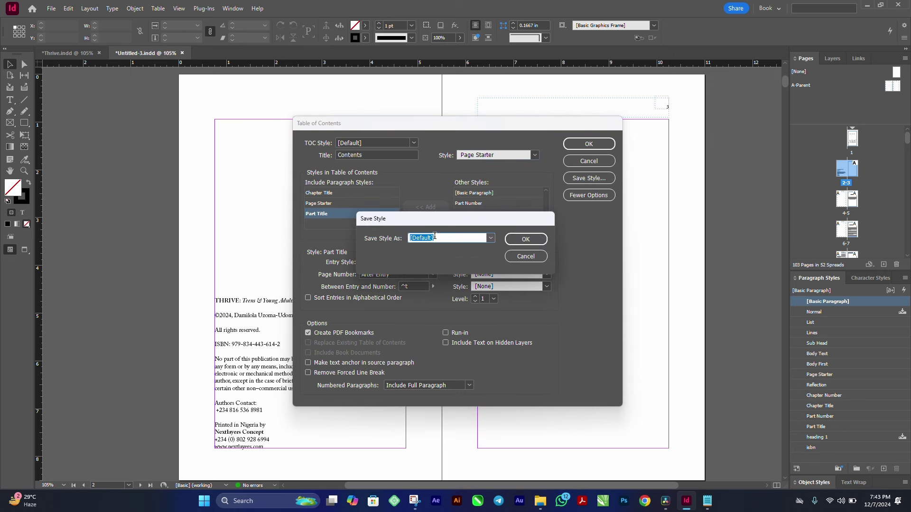
text(toc)
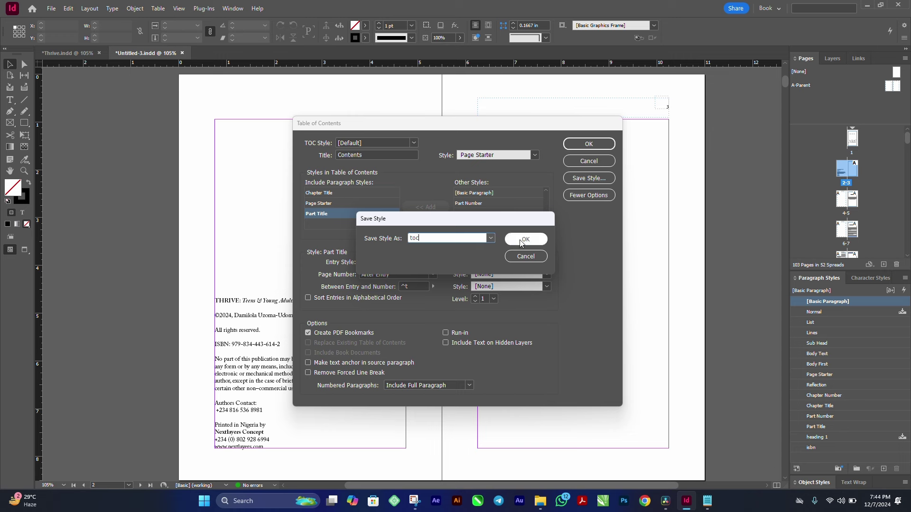
click(521, 243)
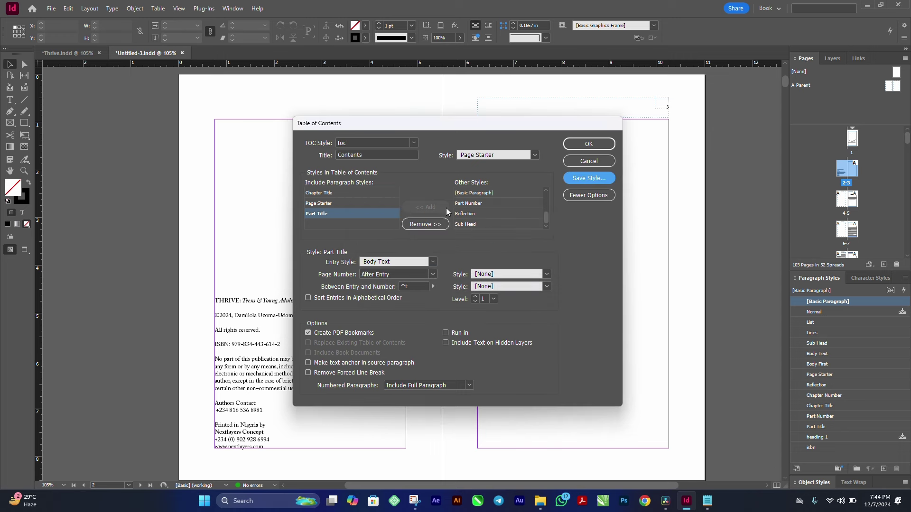
- Generate the table of contents and place it at the upper-left margin corner of page 3, flowing onto page 4
click(588, 143)
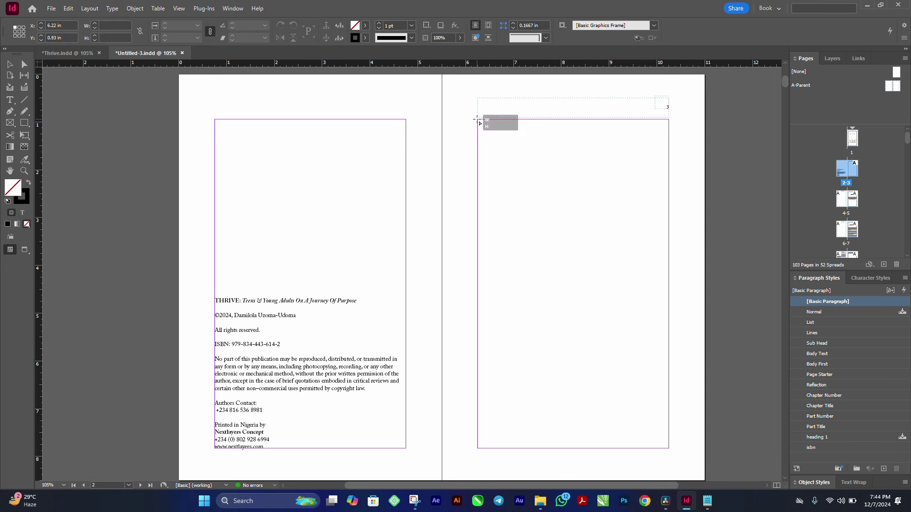
click(478, 122)
scroll(525, 194, down, 1)
scroll(522, 195, down, 10)
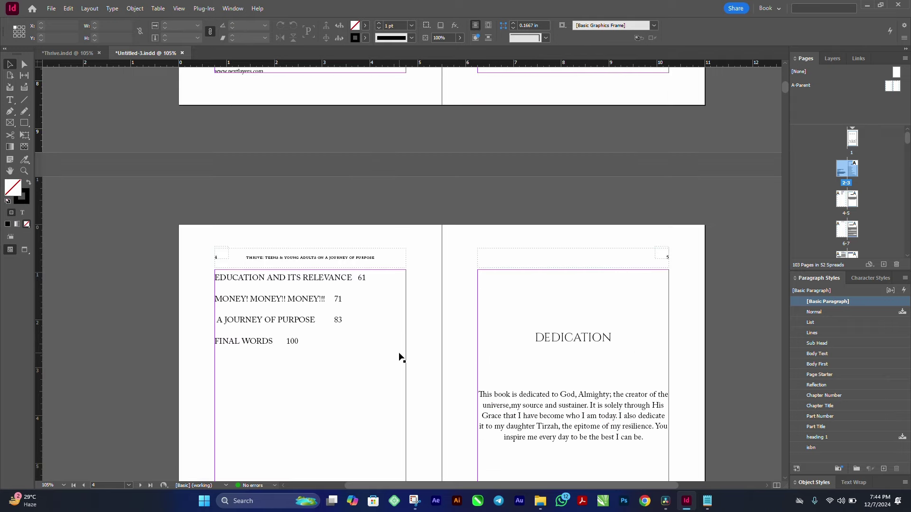
- Check the Final Words entry against page 100 and return to page 3
key(ctrl+j)
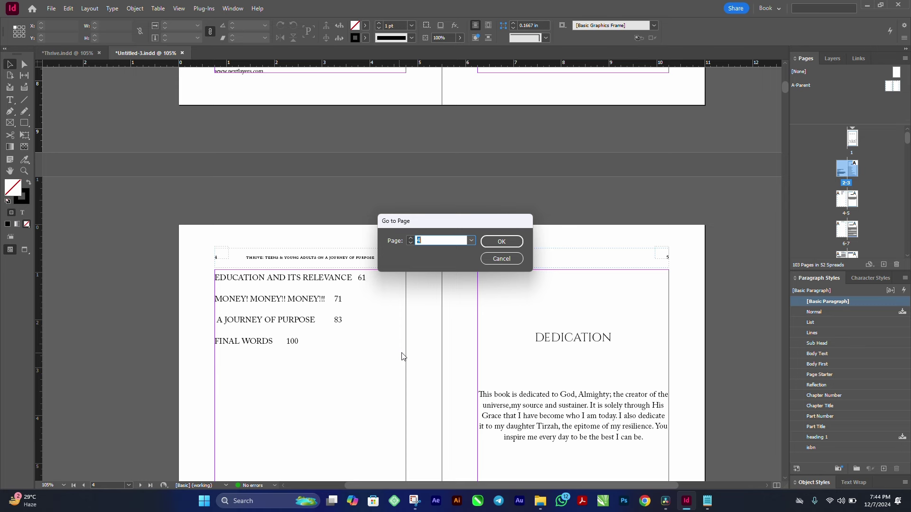
text(100)
key(Return)
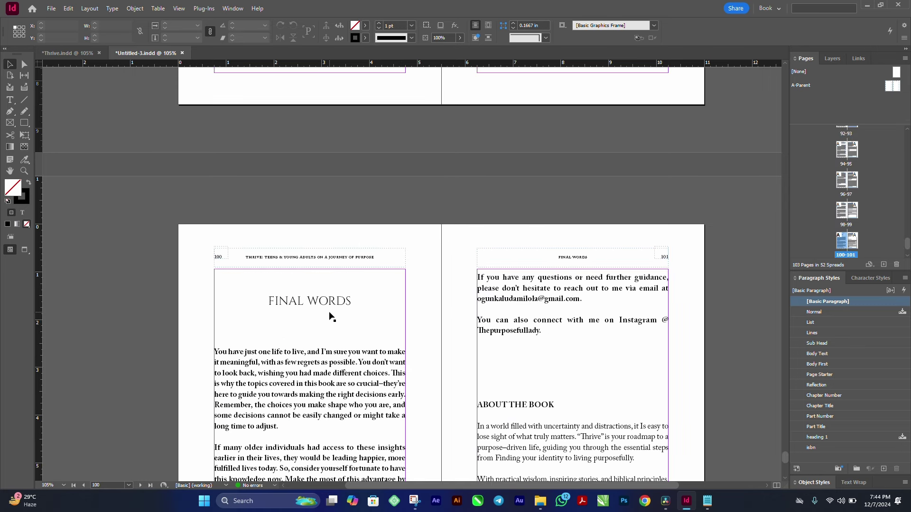
key(ctrl+j)
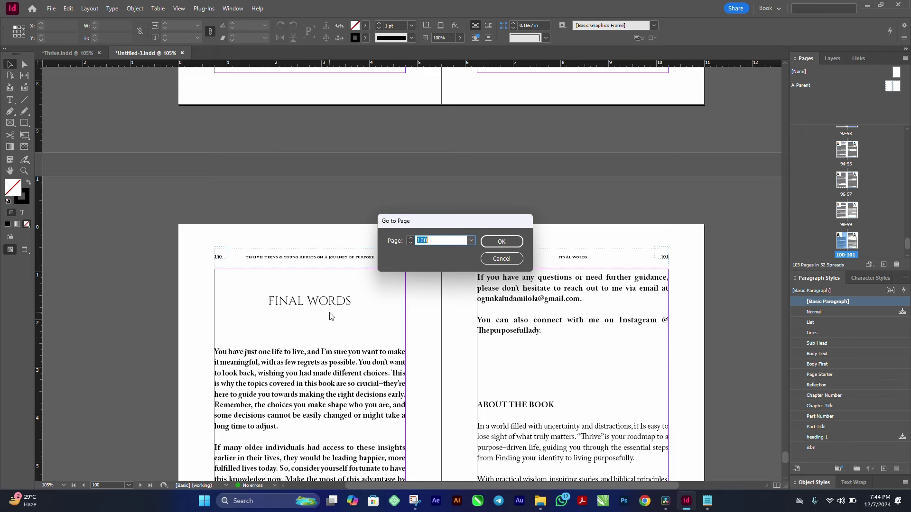
text(3)
key(Return)
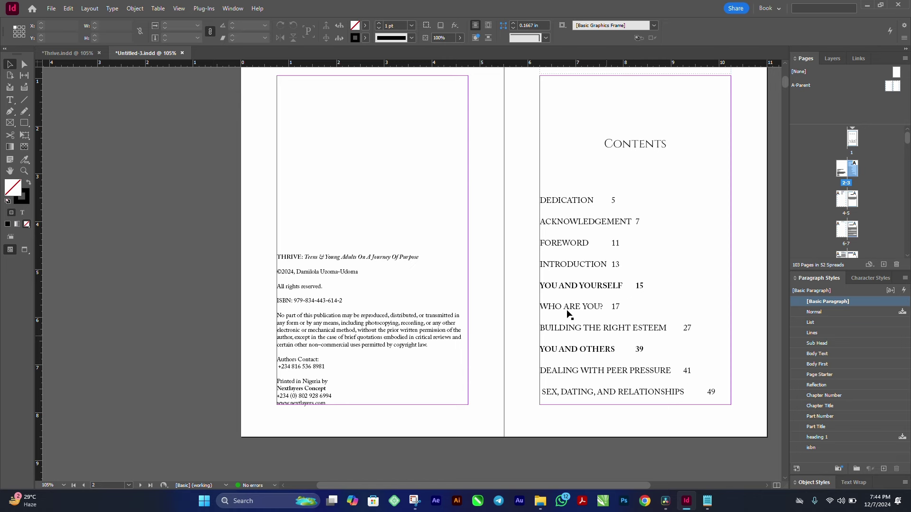
- Review the contents entries across pages 3 and 4 and save the document
scroll(551, 321, down, 5)
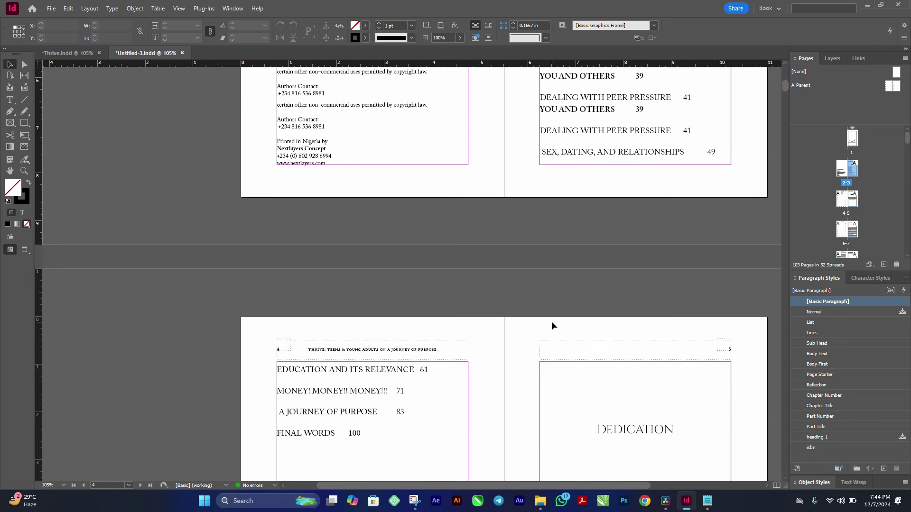
scroll(552, 321, up, 5)
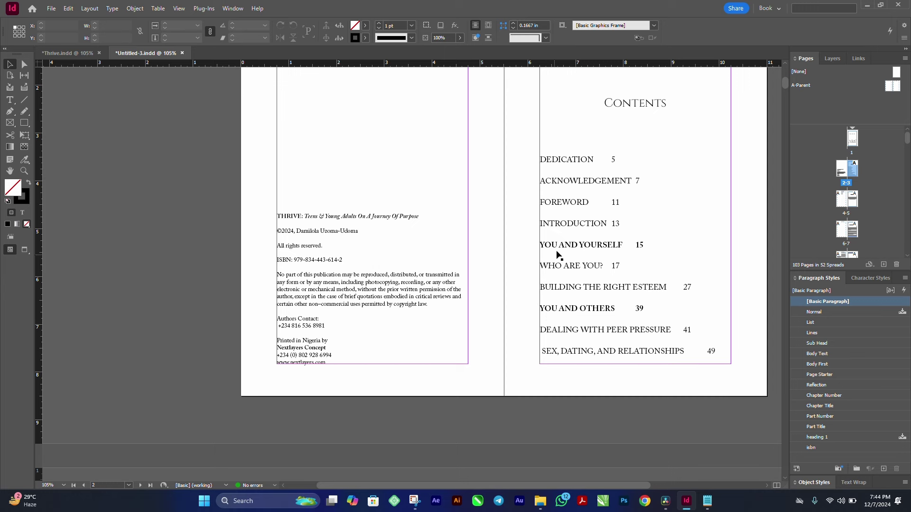
key(ctrl+s)
scroll(559, 256, up, 2)
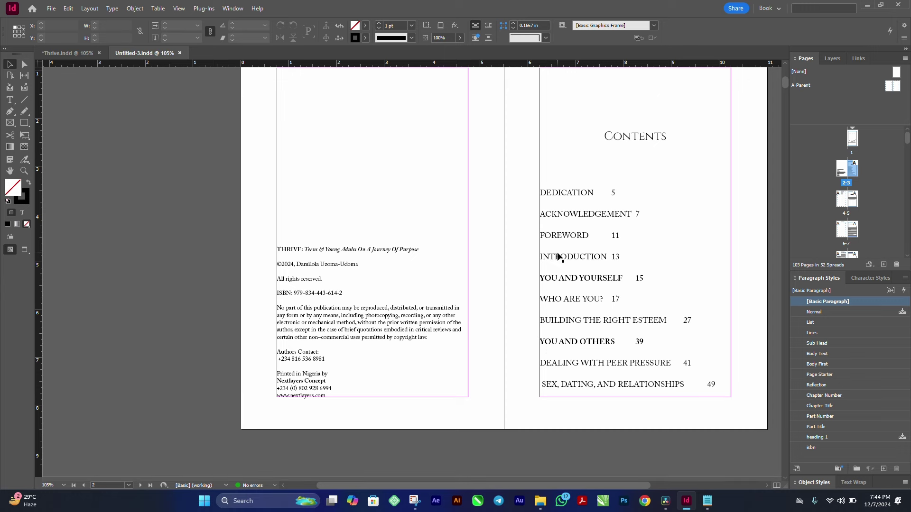
- Reopen the table of contents settings and set the Chapter Title separator between entry and number to ^y
click(89, 11)
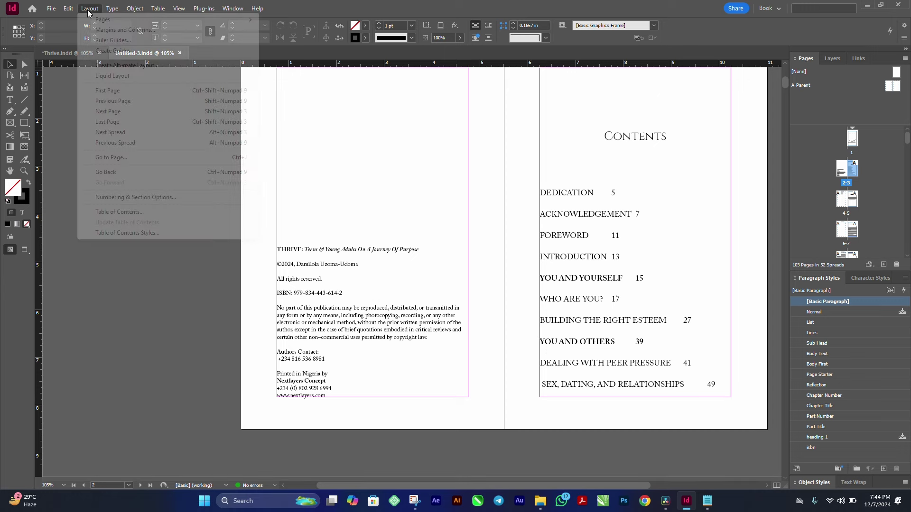
click(123, 212)
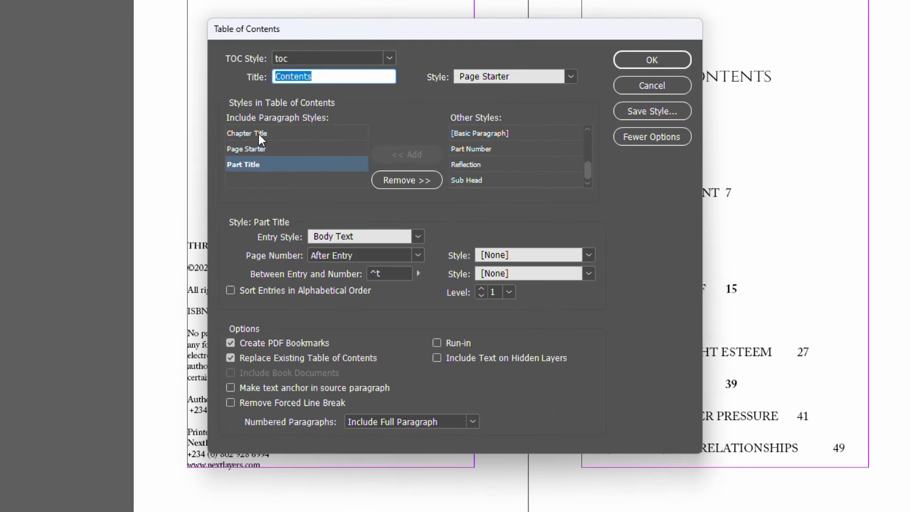
click(324, 175)
click(324, 185)
click(256, 165)
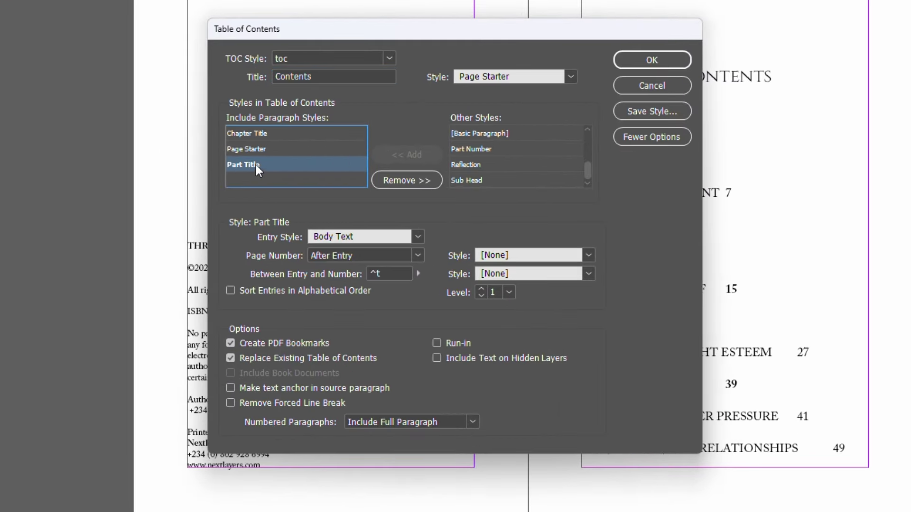
click(266, 133)
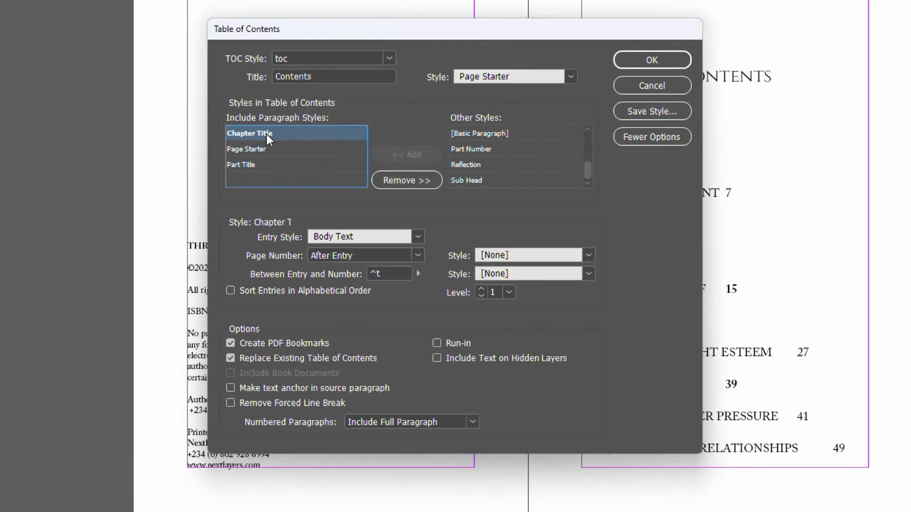
click(391, 270)
key(BackSpace)
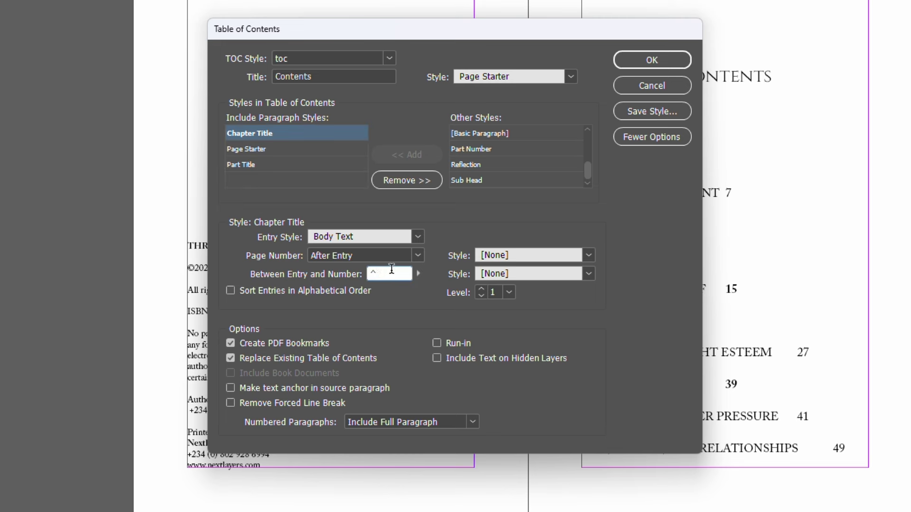
- Set the separator between entry and number to ^y for the Page Starter and Part Title styles
click(265, 148)
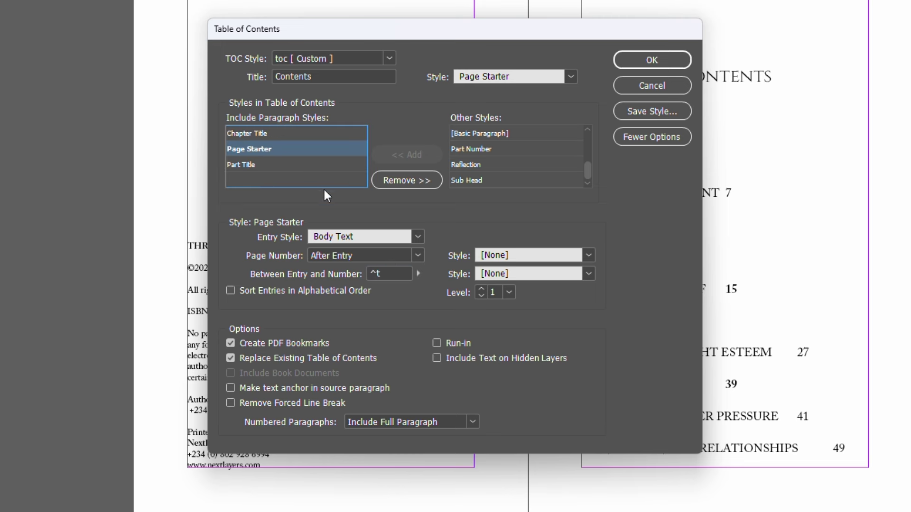
click(386, 268)
key(BackSpace)
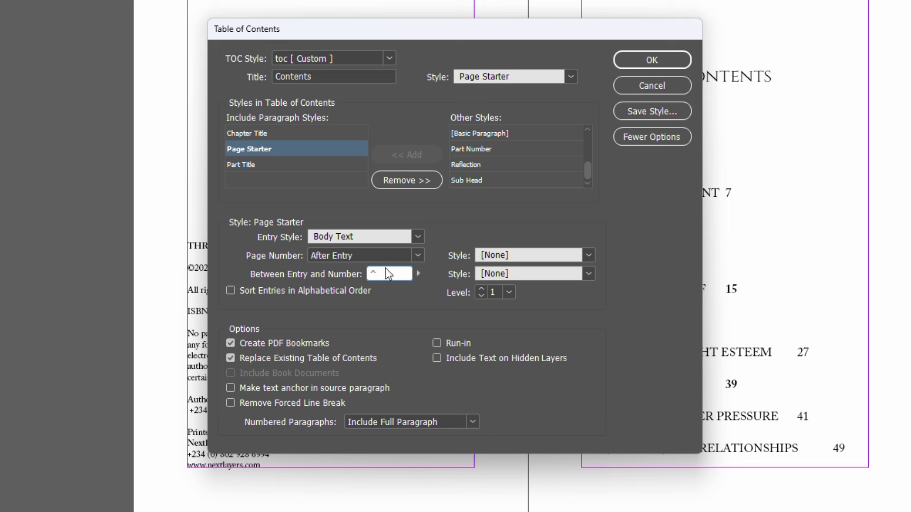
text(y)
click(282, 165)
click(388, 273)
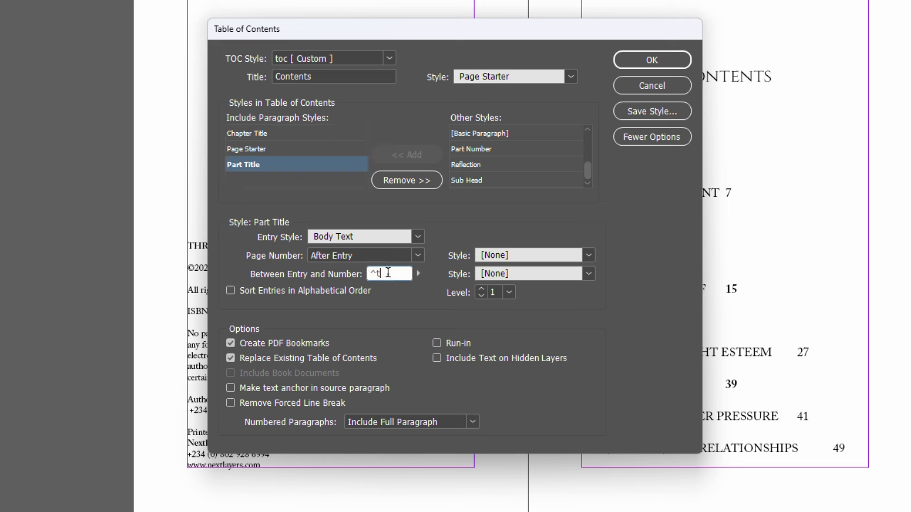
key(BackSpace)
text(y)
click(282, 150)
click(282, 135)
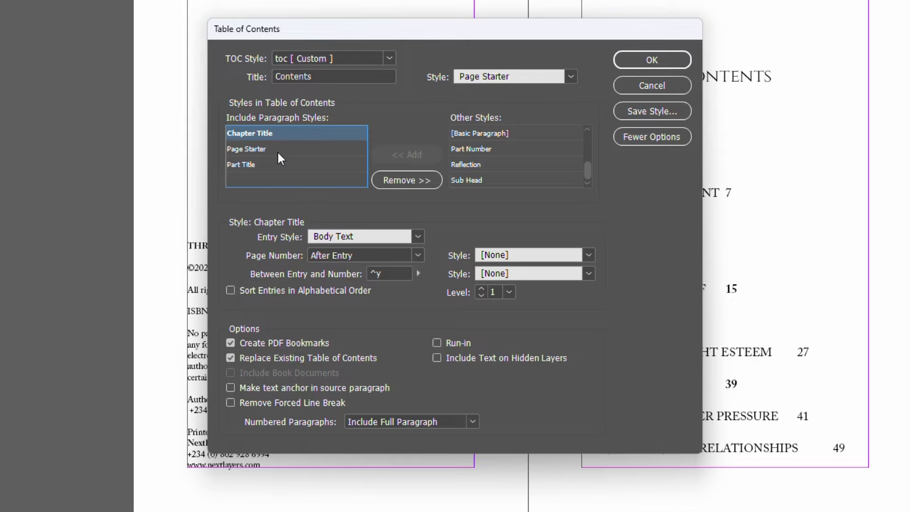
- Save the settings over the existing toc style and update the table of contents in the document
click(652, 111)
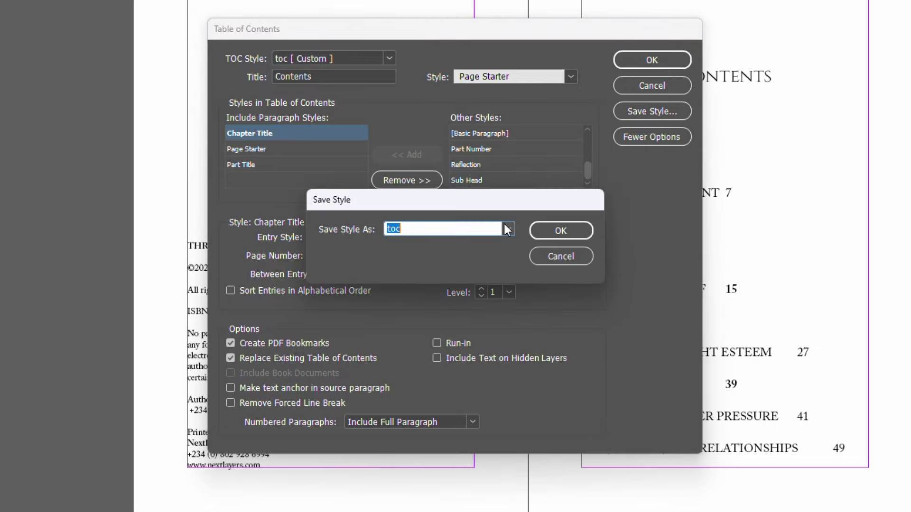
click(615, 230)
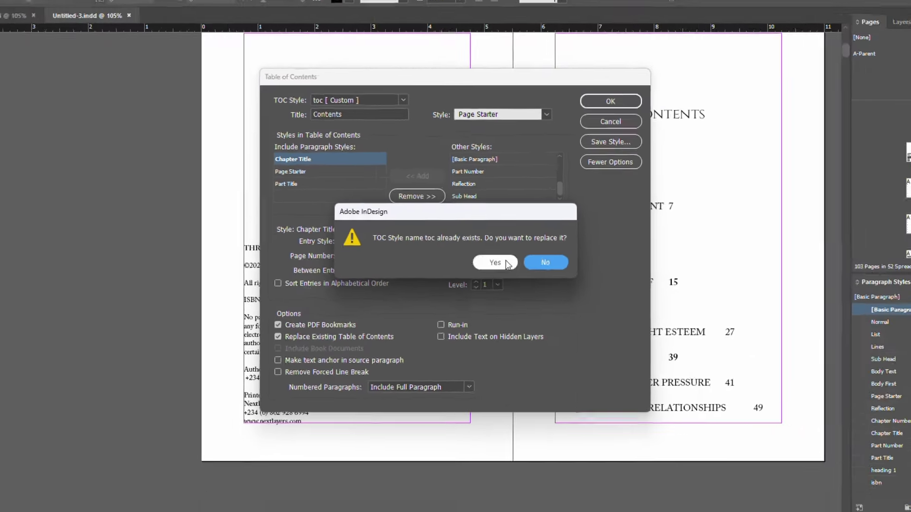
click(506, 263)
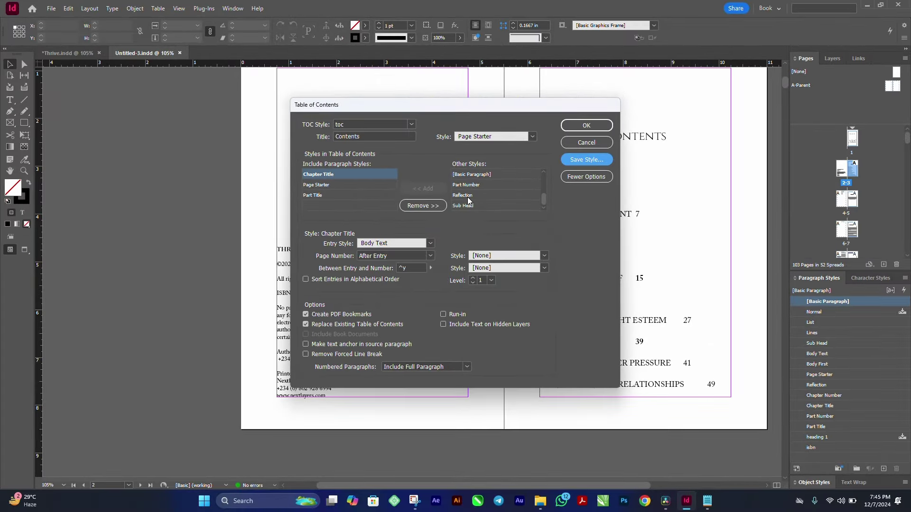
click(610, 105)
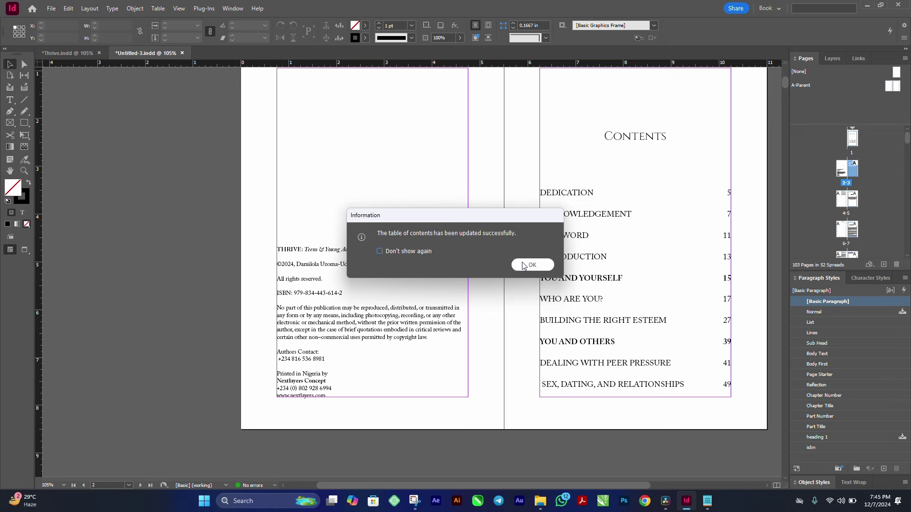
click(518, 264)
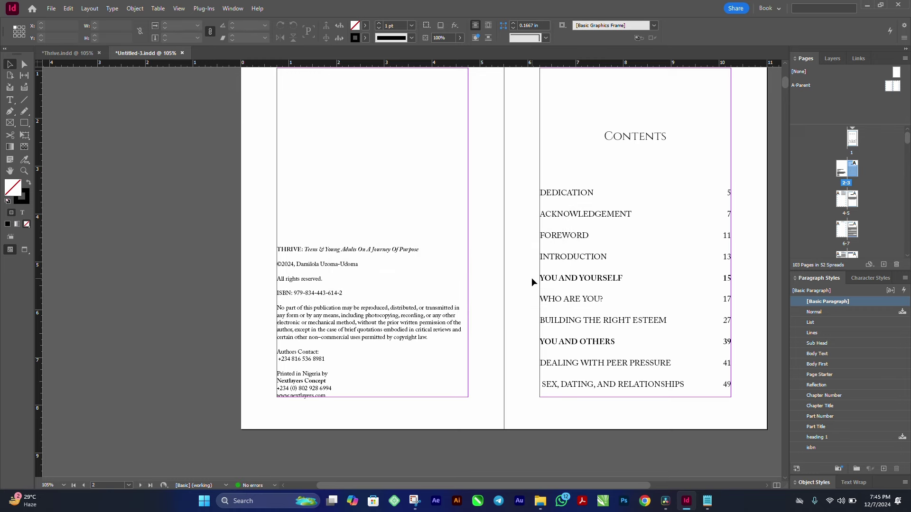
- Review the contents entries on pages 3 and 4, and examine the chapter-opening artwork through Chapter Two in the Thrive.indd document
scroll(577, 278, down, 3)
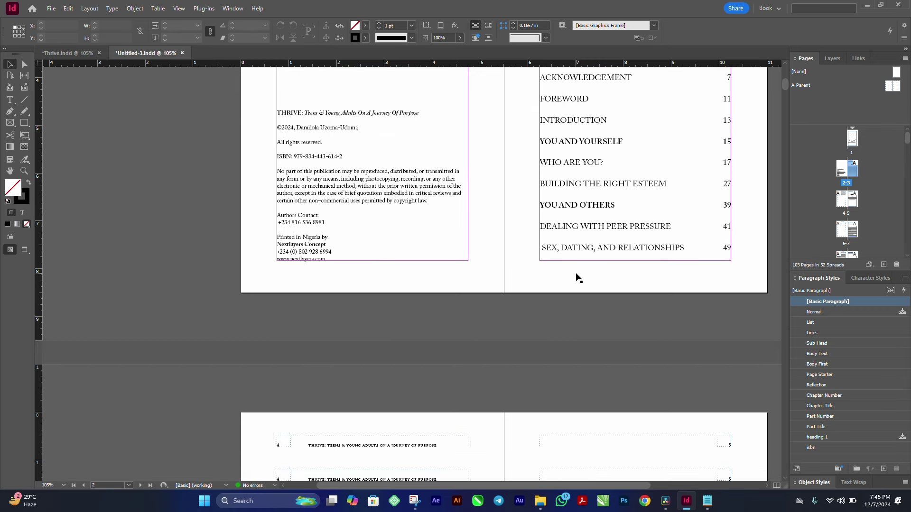
scroll(576, 277, down, 3)
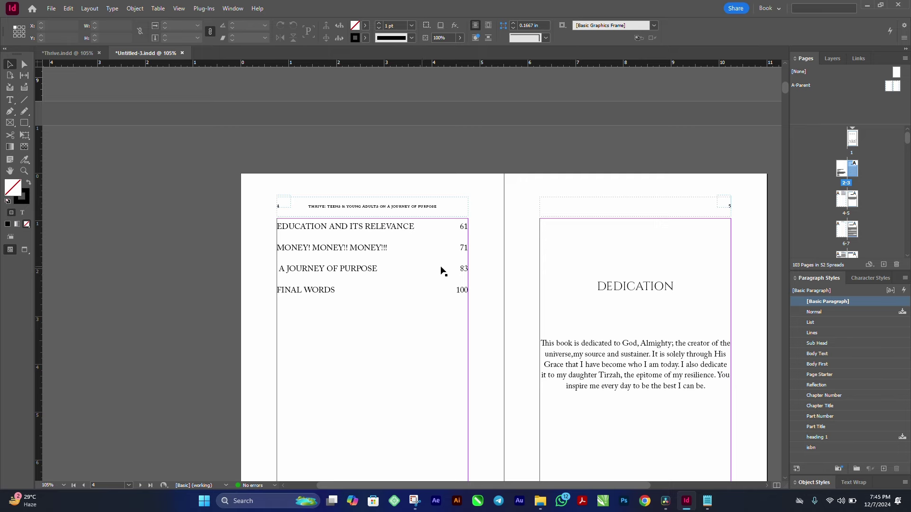
scroll(582, 266, up, 5)
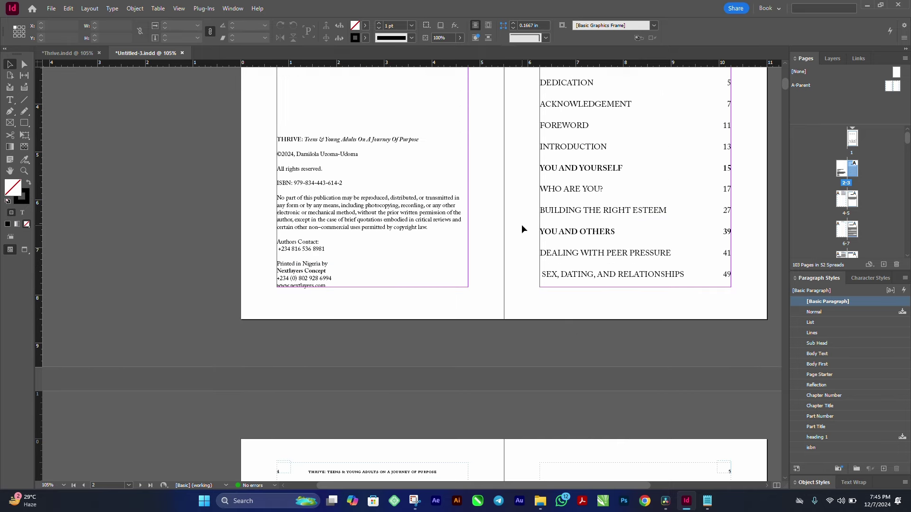
scroll(522, 225, up, 4)
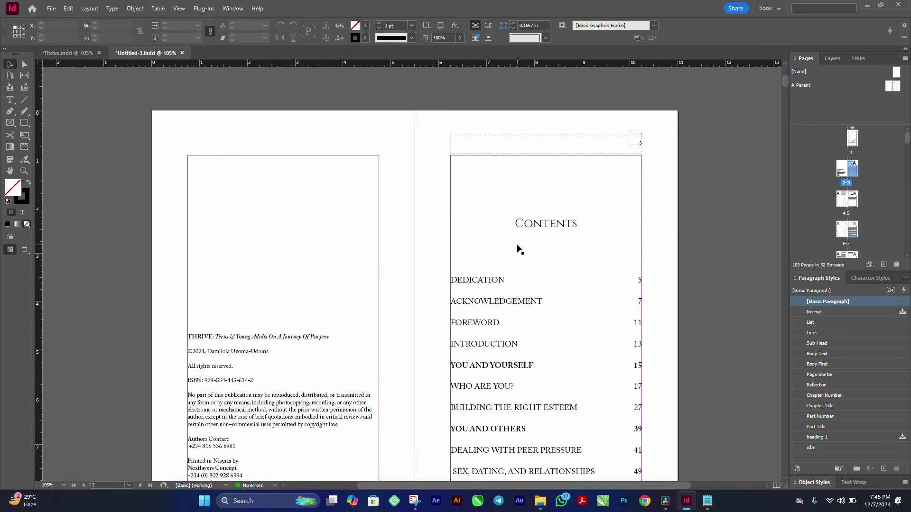
click(53, 54)
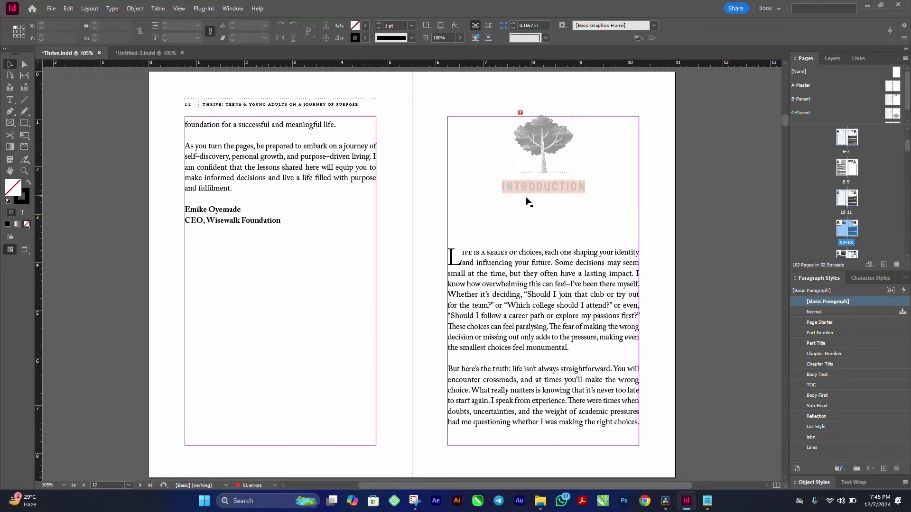
scroll(531, 204, down, 15)
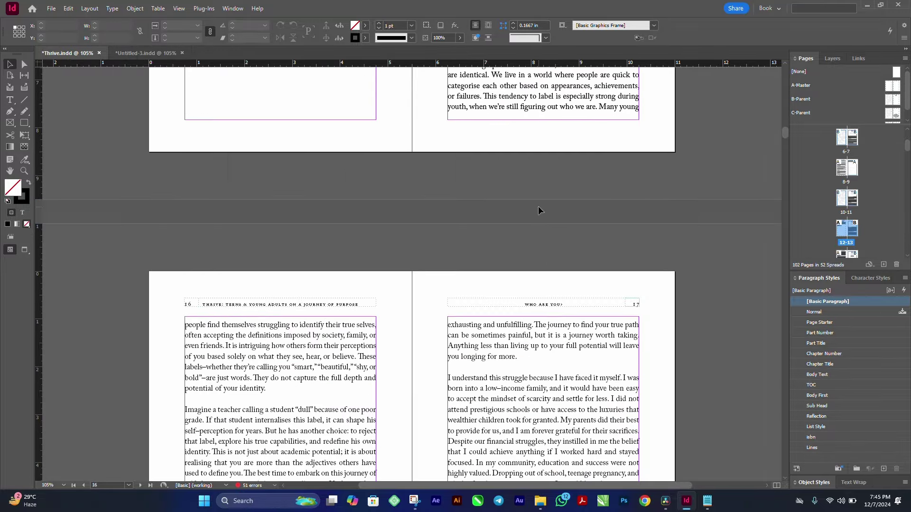
scroll(538, 207, down, 20)
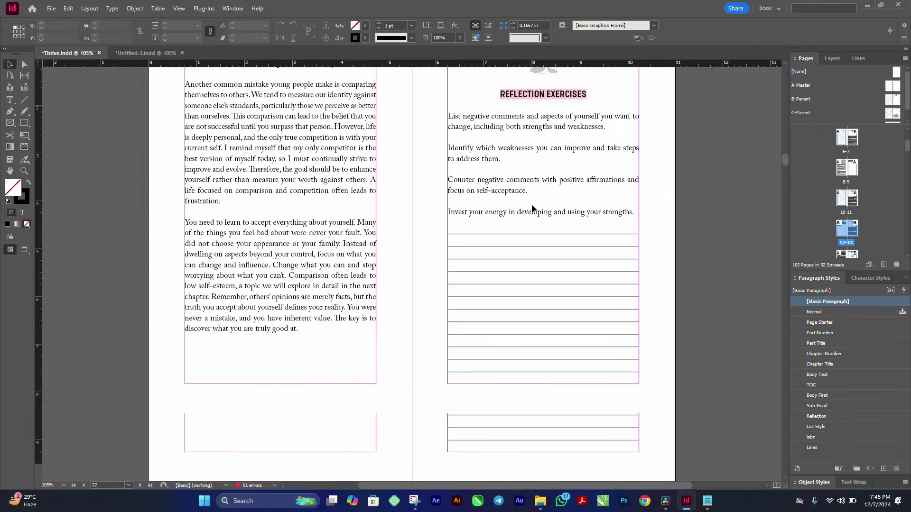
scroll(532, 204, down, 8)
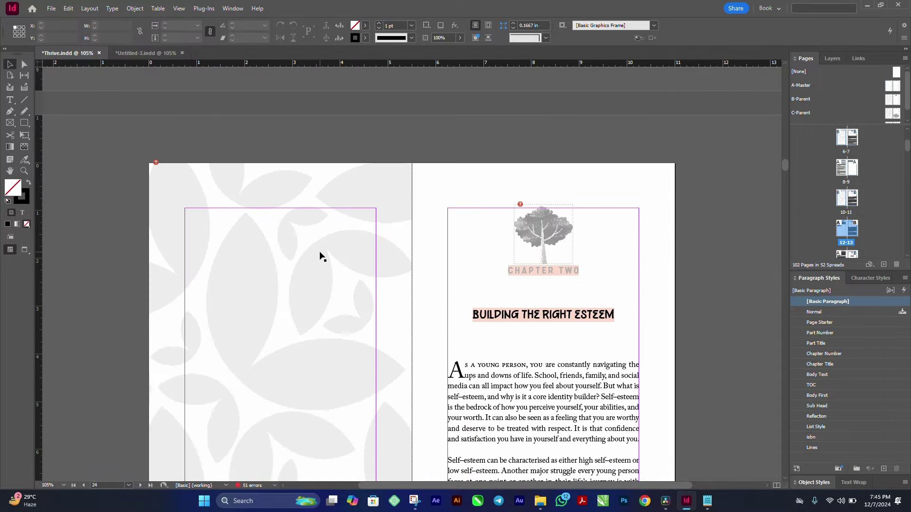
- Return to Untitled-3.indd, recheck the contents pages and look through the book up to the Chapter One opening spread on pages 16-17
click(143, 51)
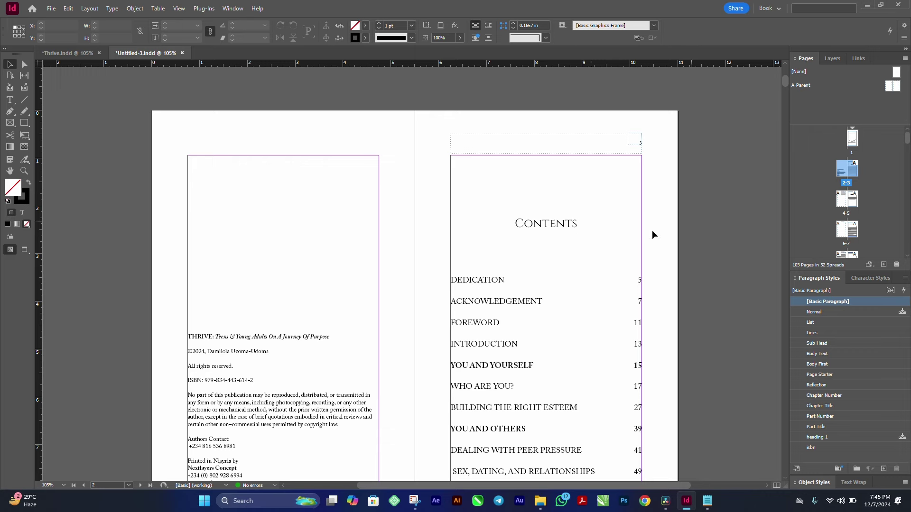
scroll(593, 257, down, 7)
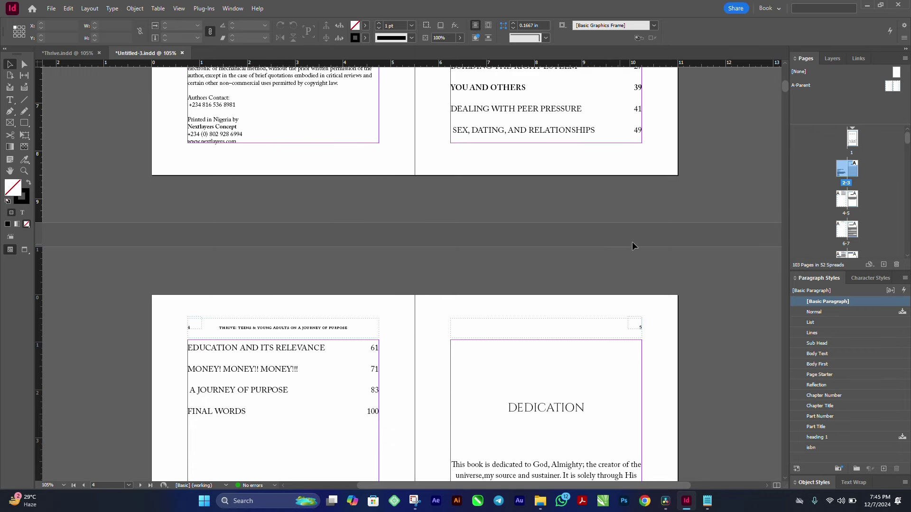
scroll(635, 244, up, 4)
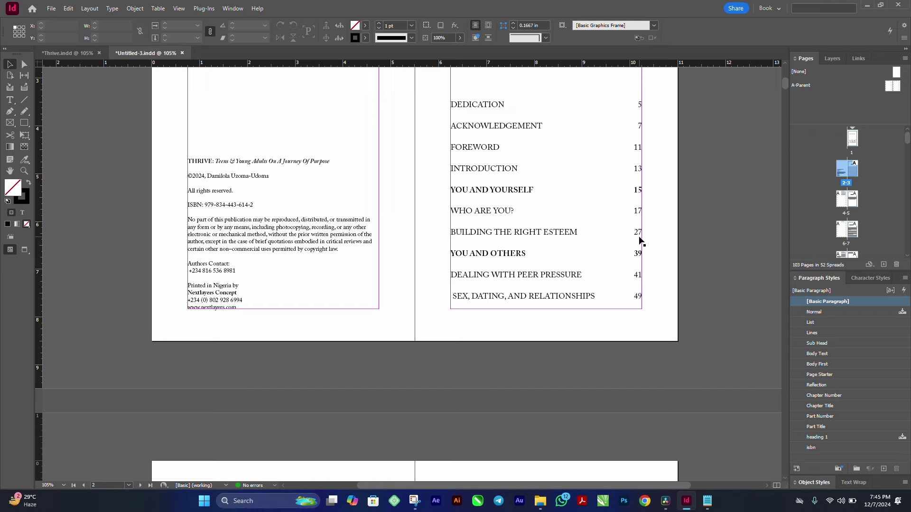
scroll(639, 241, up, 4)
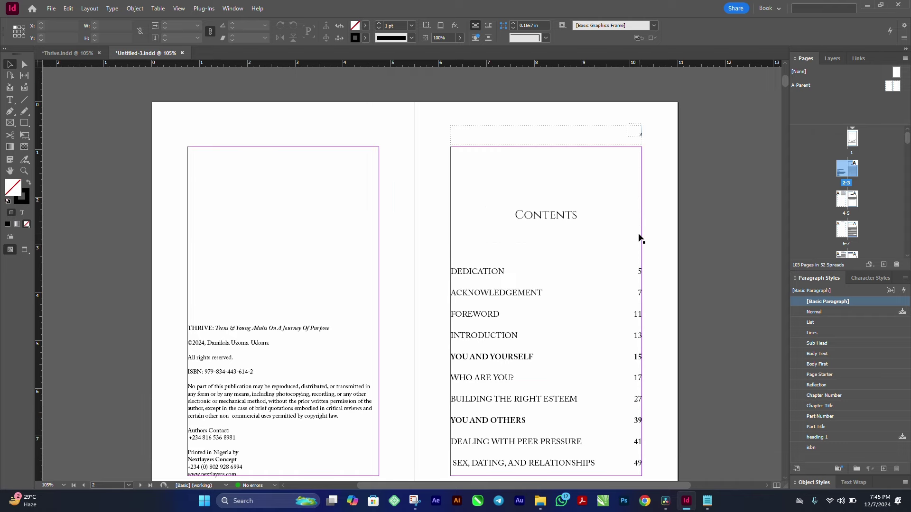
scroll(610, 247, down, 6)
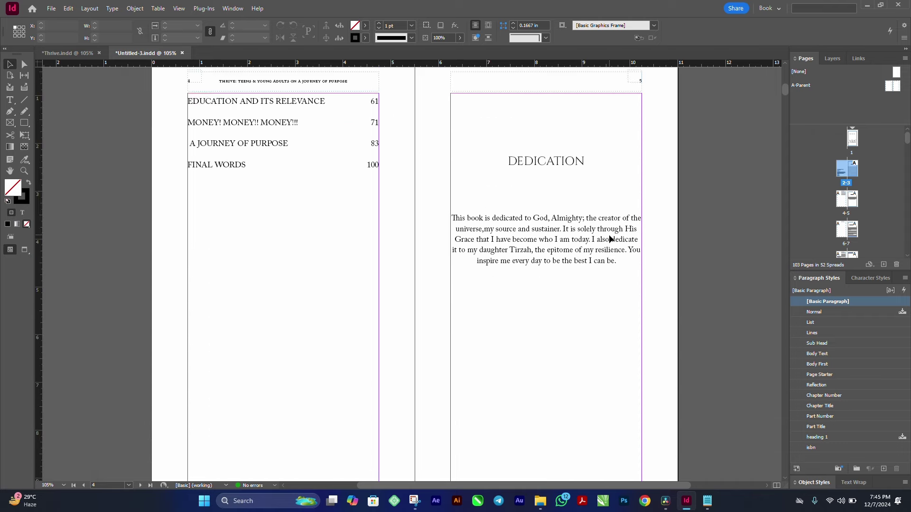
scroll(609, 234, down, 15)
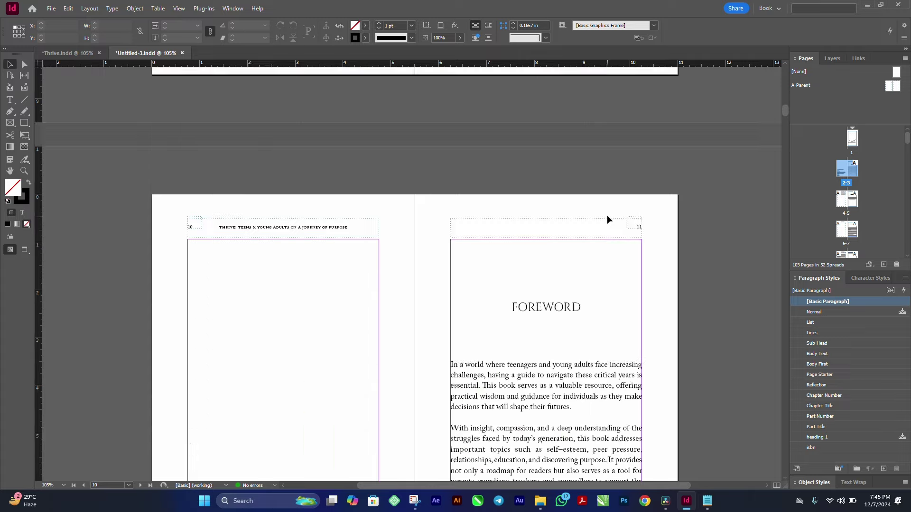
scroll(607, 219, down, 12)
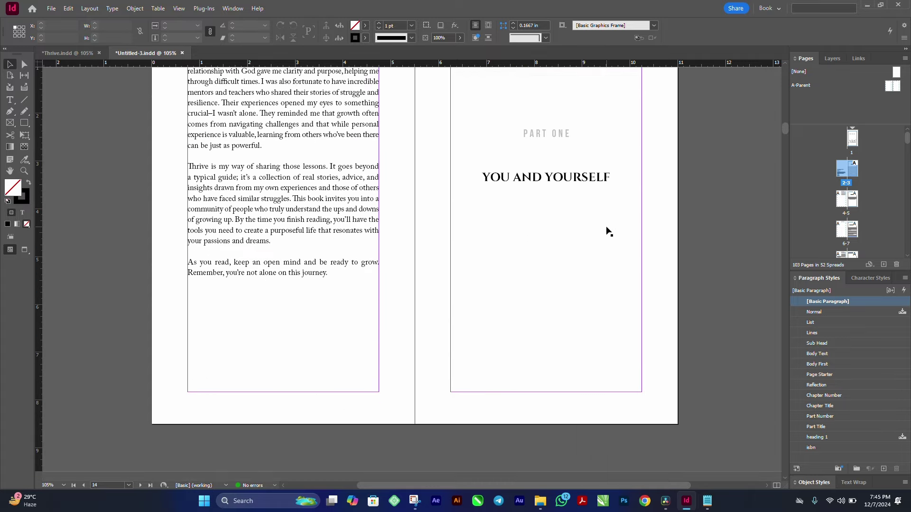
scroll(590, 234, down, 6)
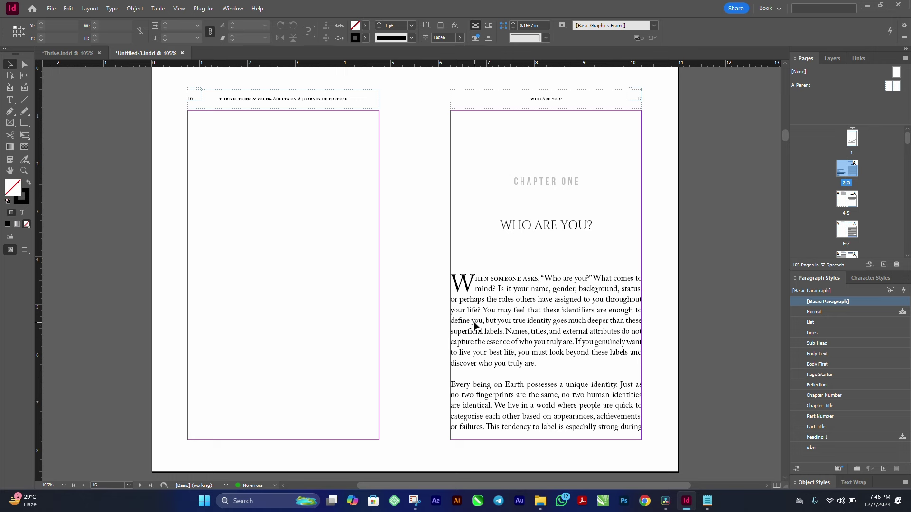
drag(413, 274, 449, 272)
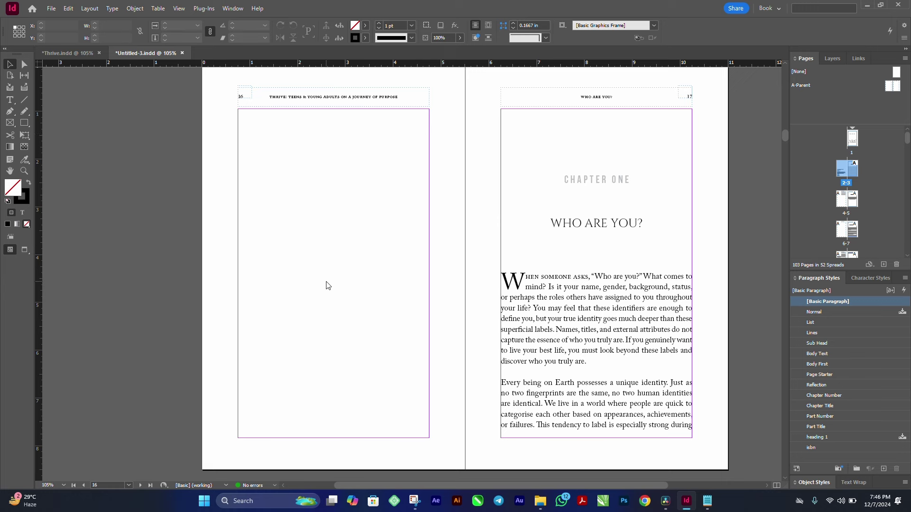
key(ctrl+d)
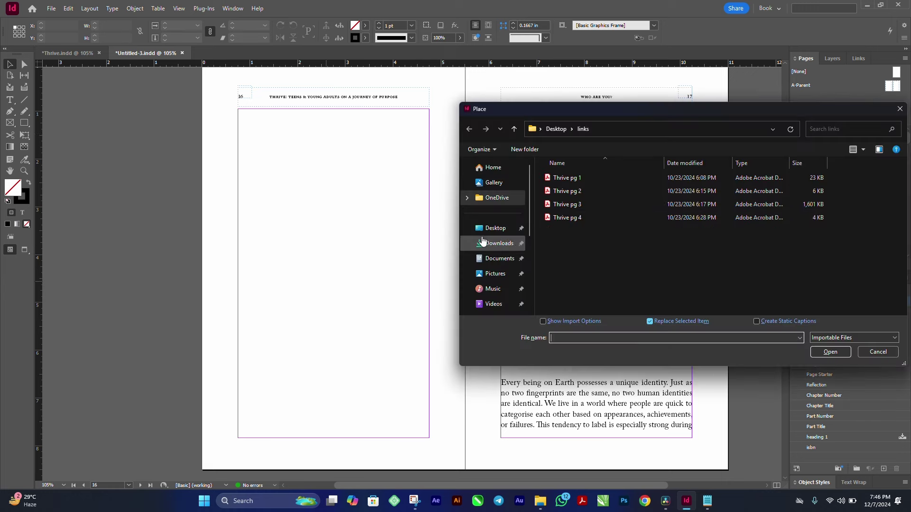
double_click(571, 191)
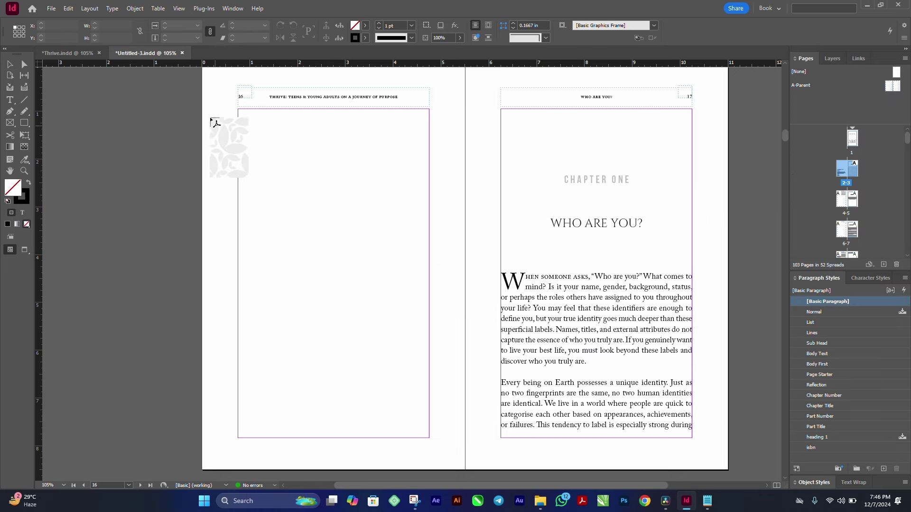
click(209, 98)
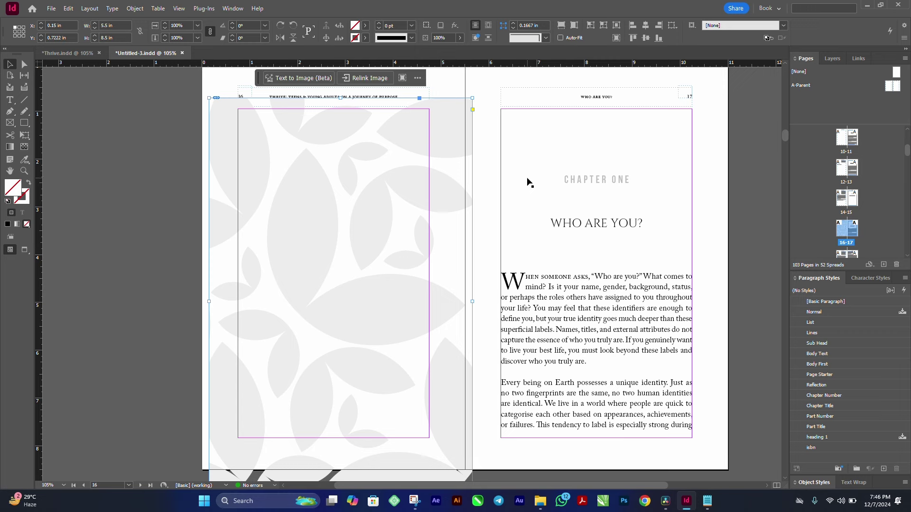
key(Delete)
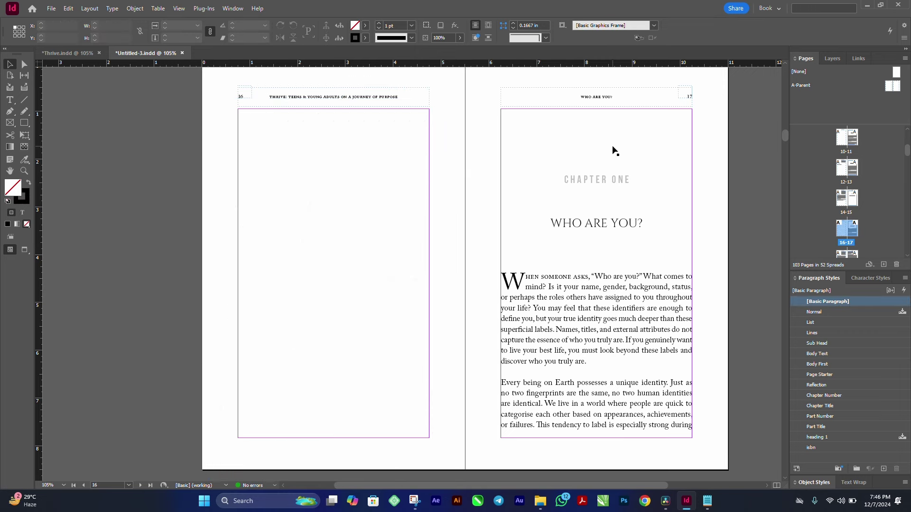
- Place the Thrive pg 3 tree artwork above the Chapter One heading on page 17, in a frame about 0.83 by 1.08 in
key(ctrl+d)
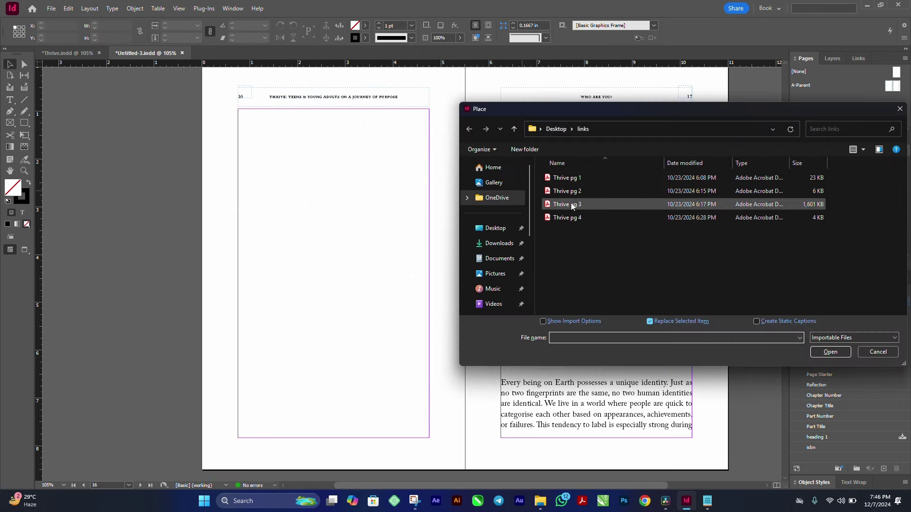
double_click(575, 206)
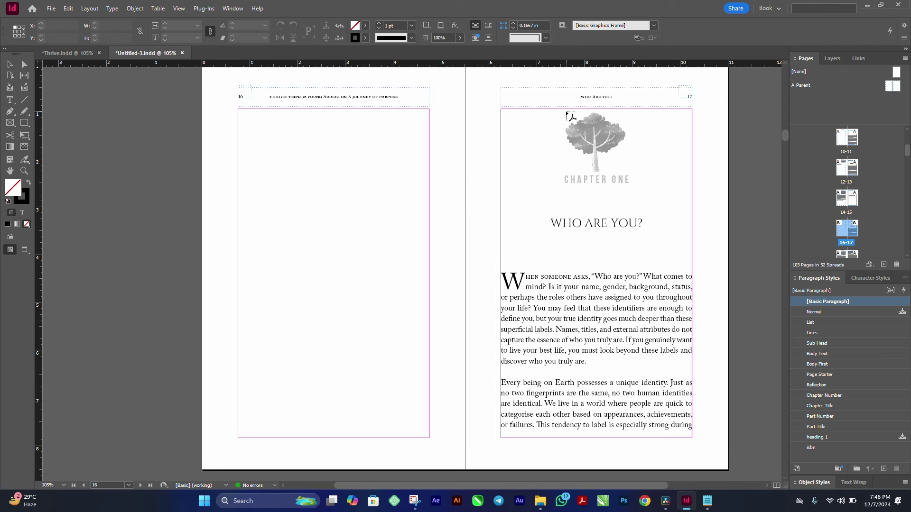
drag(566, 111, 606, 164)
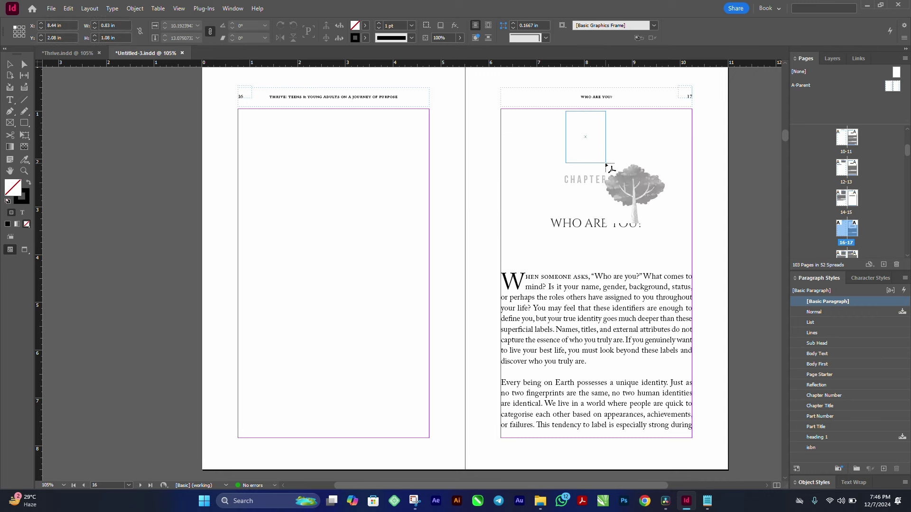
key(Escape)
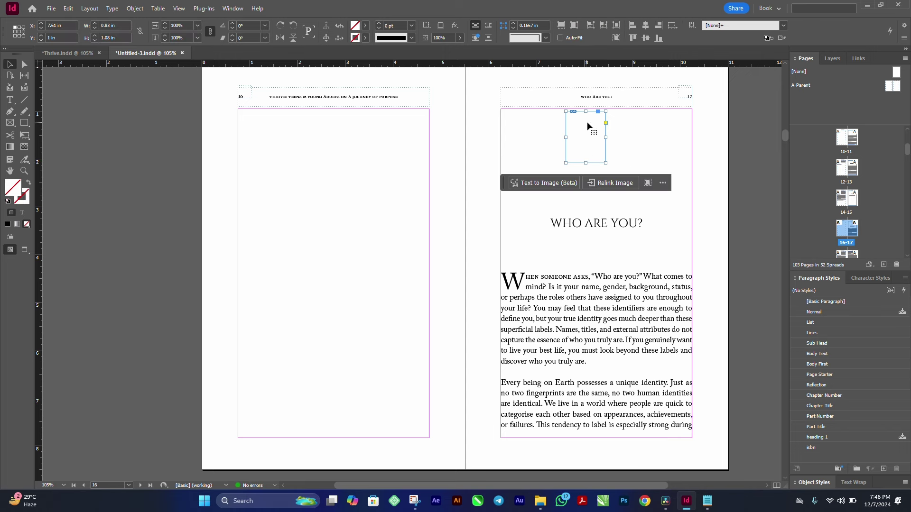
- Fit the tree image proportionally inside its frame above the Chapter One heading and deselect it
click(574, 26)
click(561, 25)
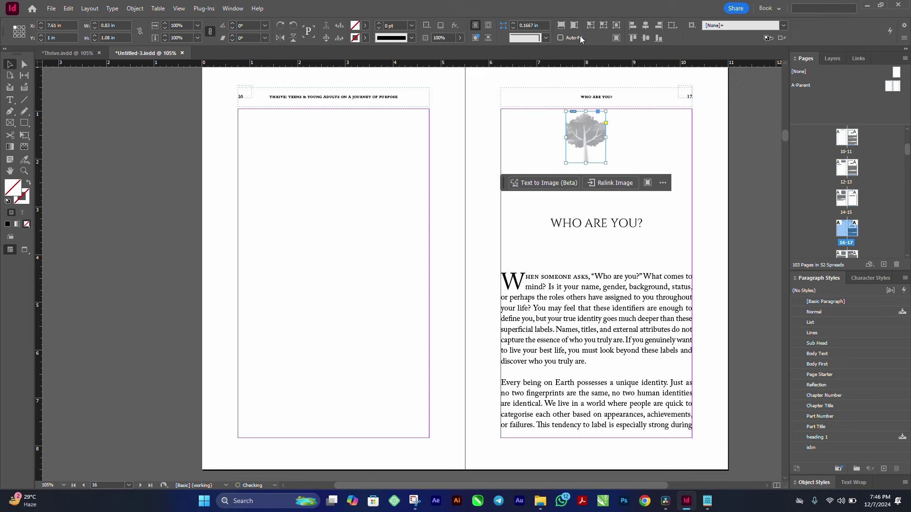
click(590, 25)
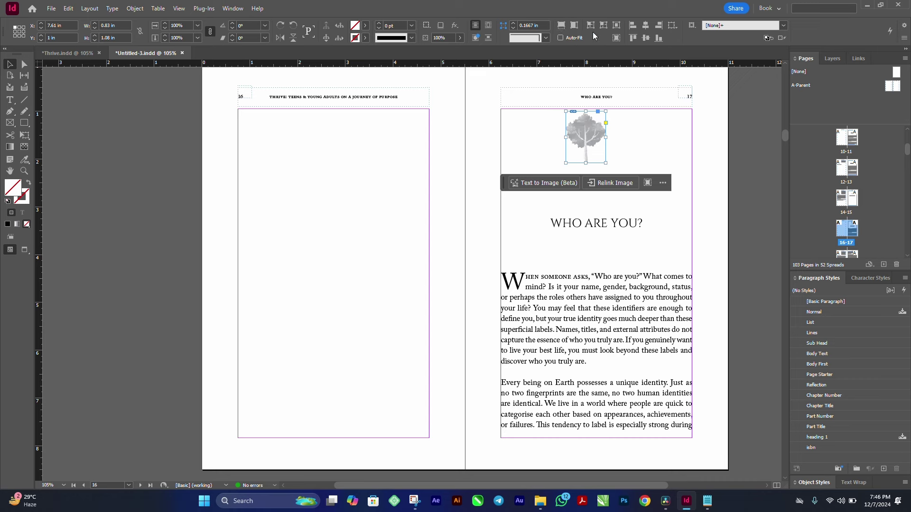
right_click(592, 125)
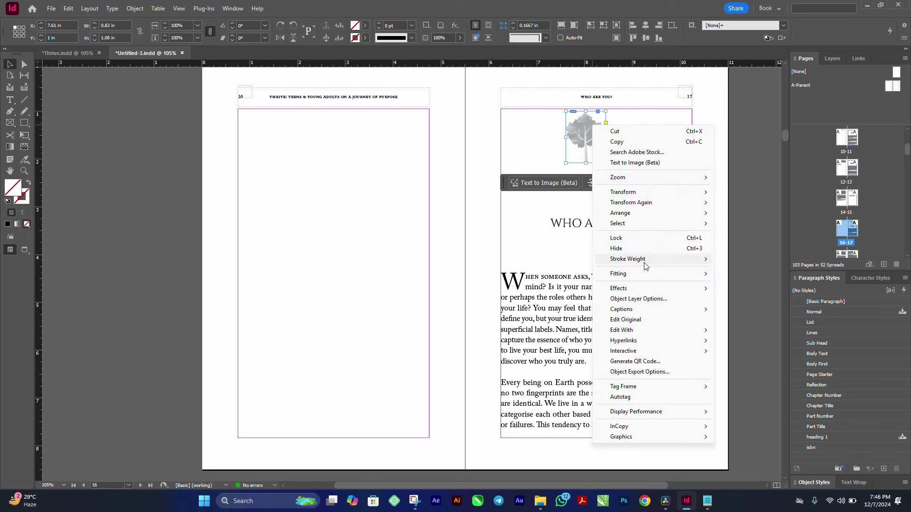
mouse_move(643, 274)
click(792, 284)
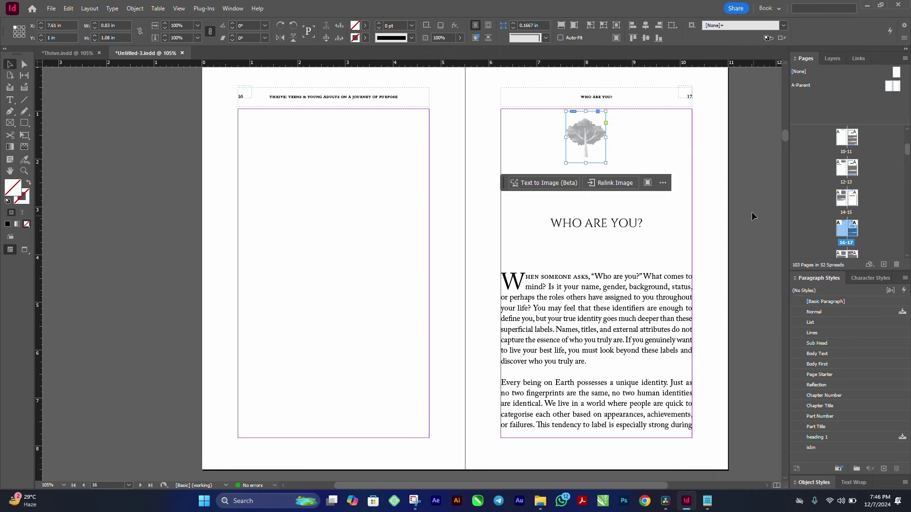
click(740, 171)
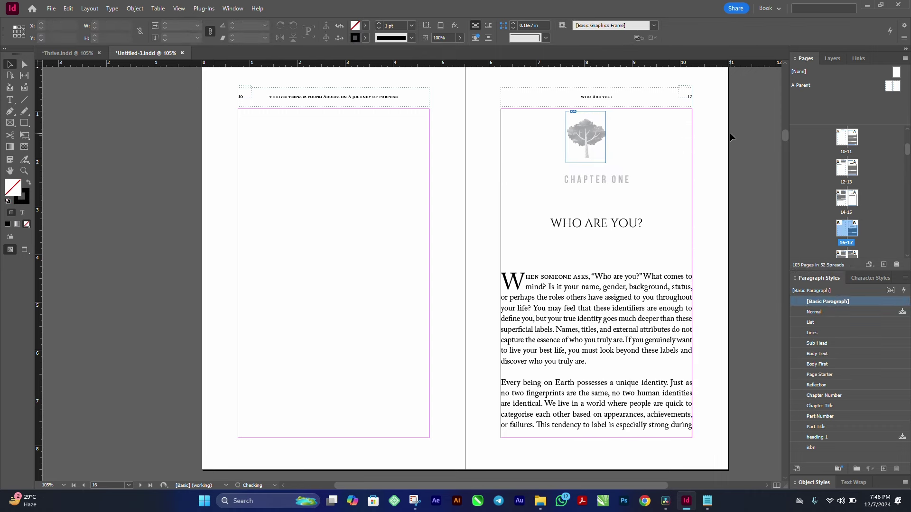
click(677, 139)
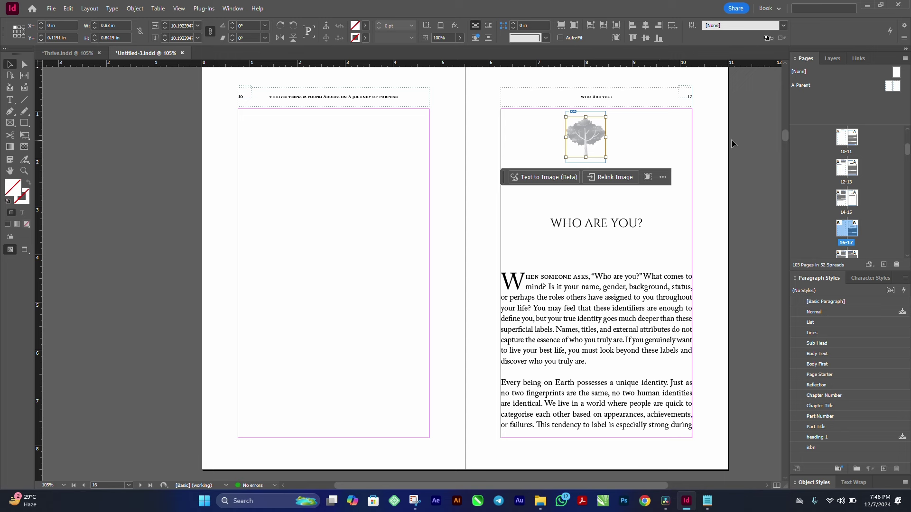
key(ctrl+shift+a)
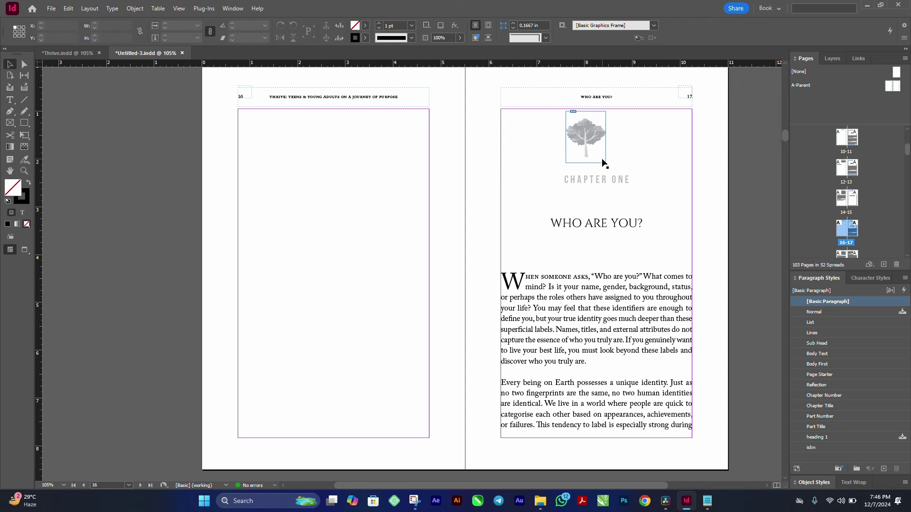
- Center the tree image frame horizontally with the text frame on page 17
click(605, 125)
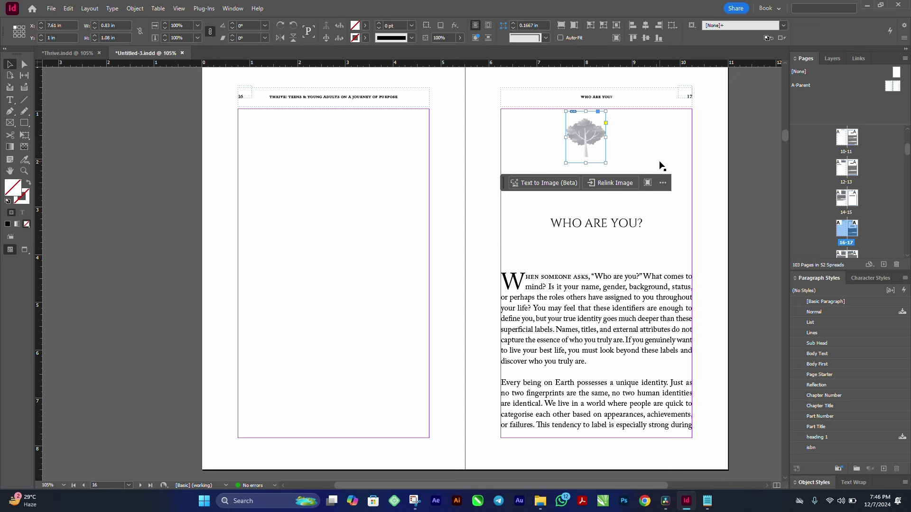
click(644, 144)
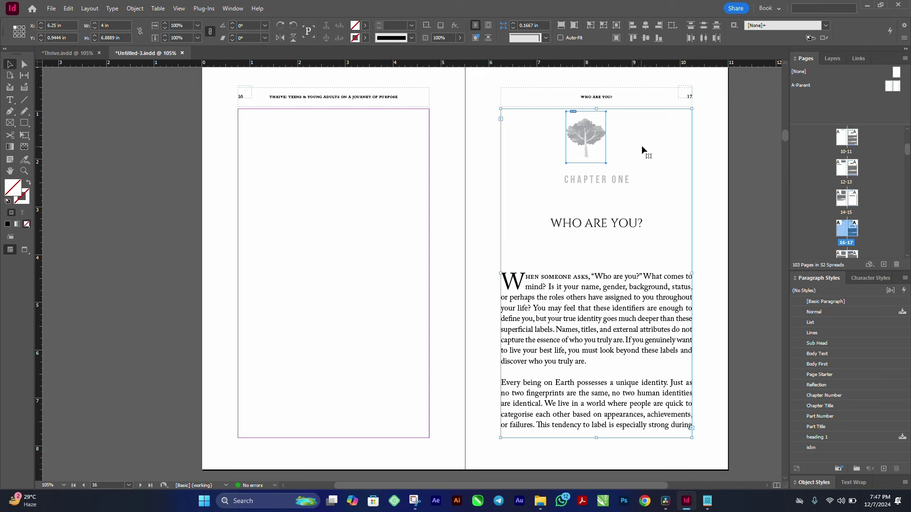
click(644, 26)
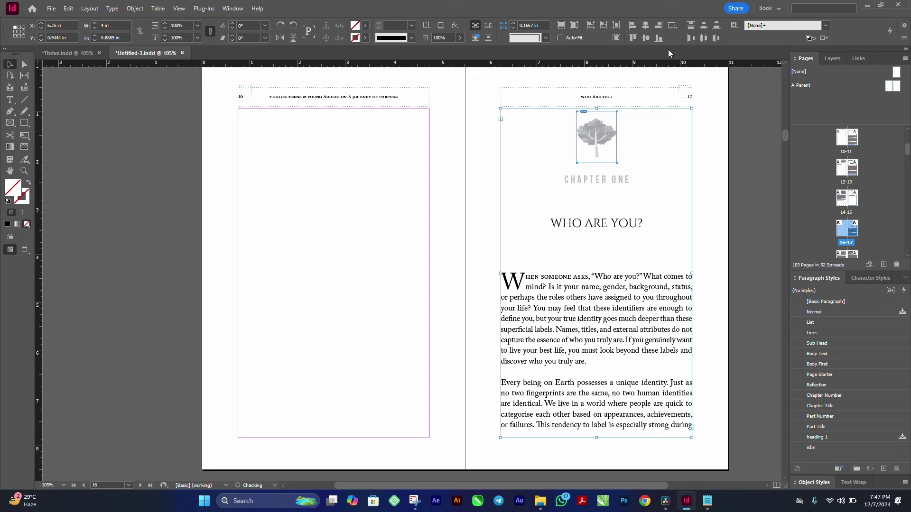
- Open the A-Parent spread and duplicate it as a new parent spread
click(752, 148)
click(802, 87)
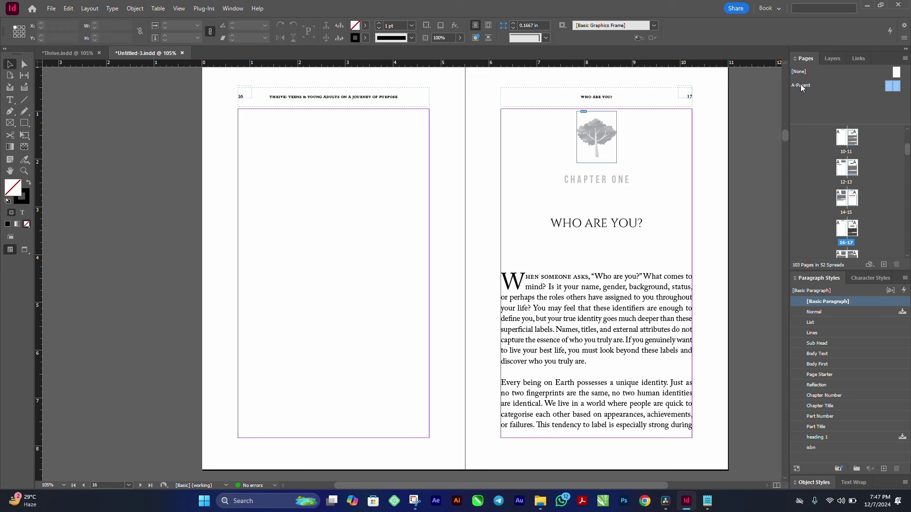
double_click(802, 87)
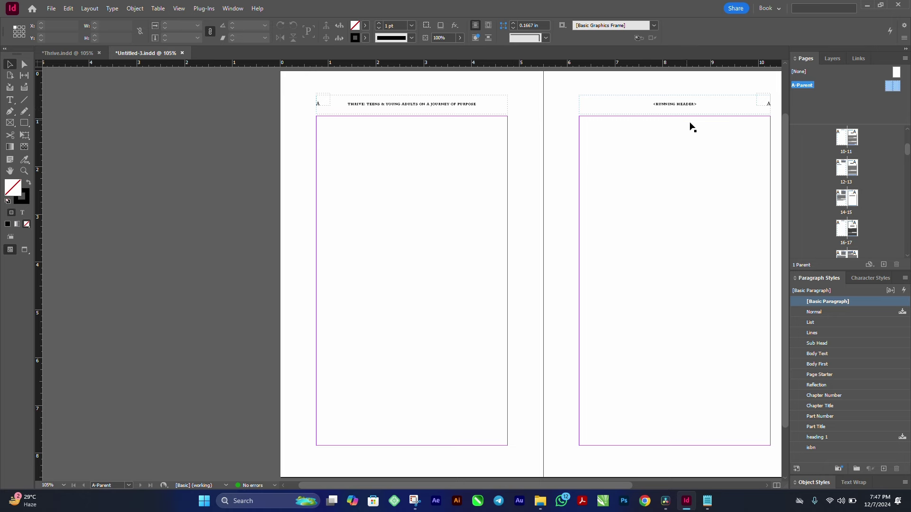
drag(536, 209, 438, 203)
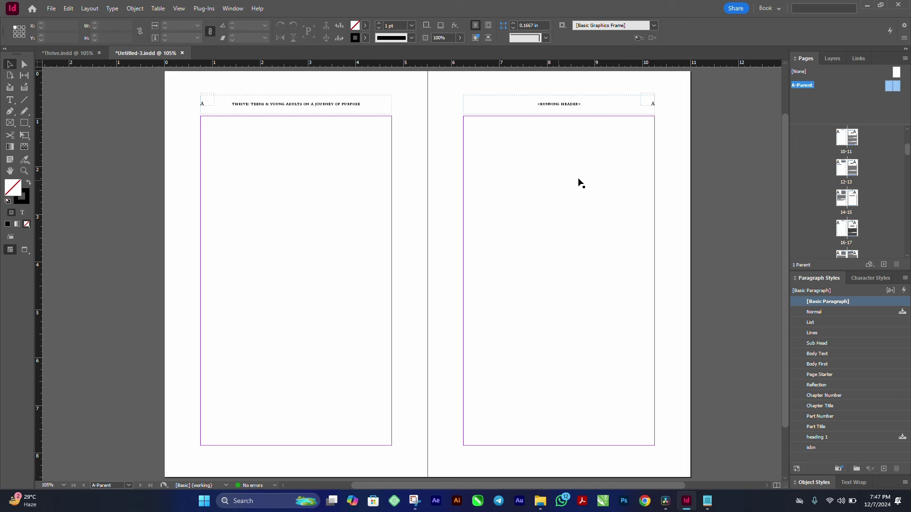
right_click(802, 88)
click(801, 102)
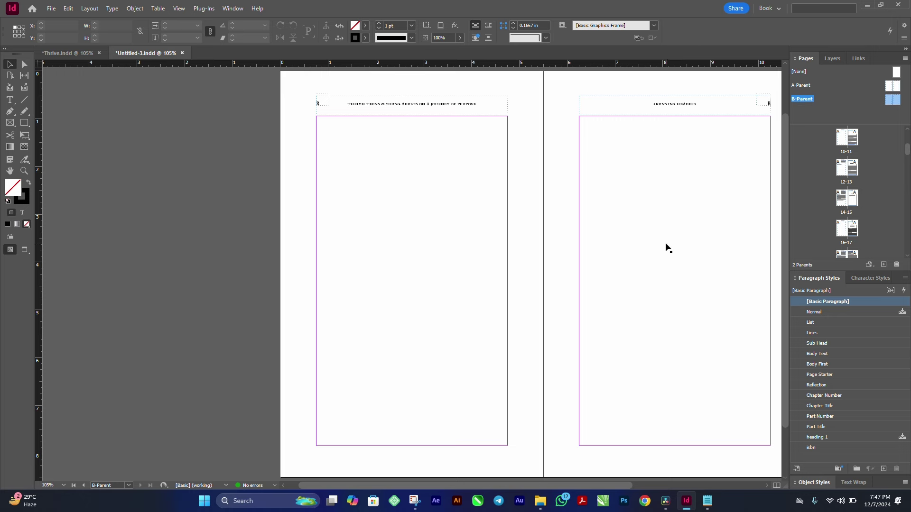
- Delete all running header and page number frames from both pages of the B-Parent spread
drag(617, 182, 530, 212)
drag(160, 103, 714, 123)
key(Delete)
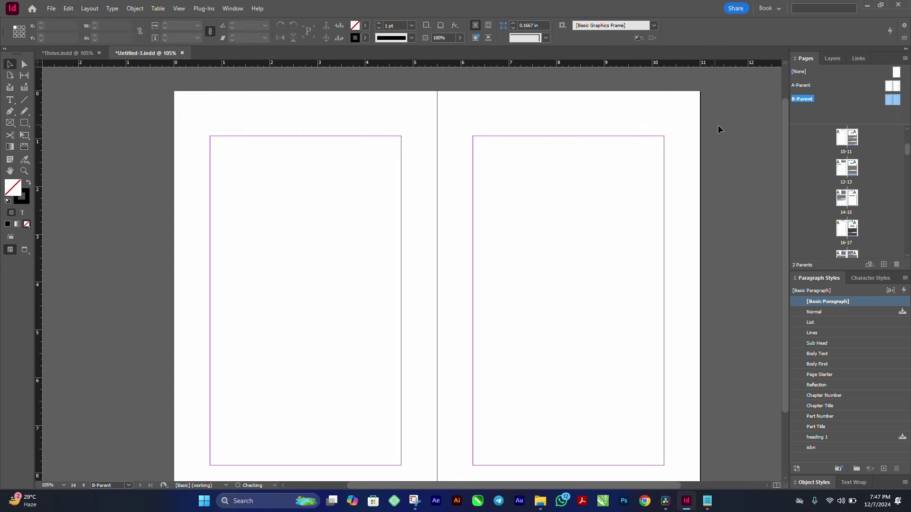
- Cut the tree image from above the Chapter One heading on page 17 and paste it in place on B-Parent
double_click(847, 229)
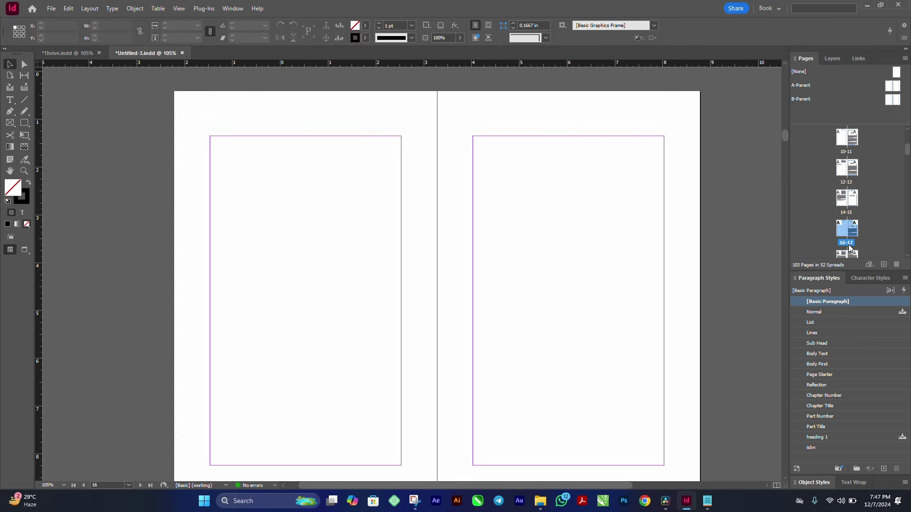
click(674, 133)
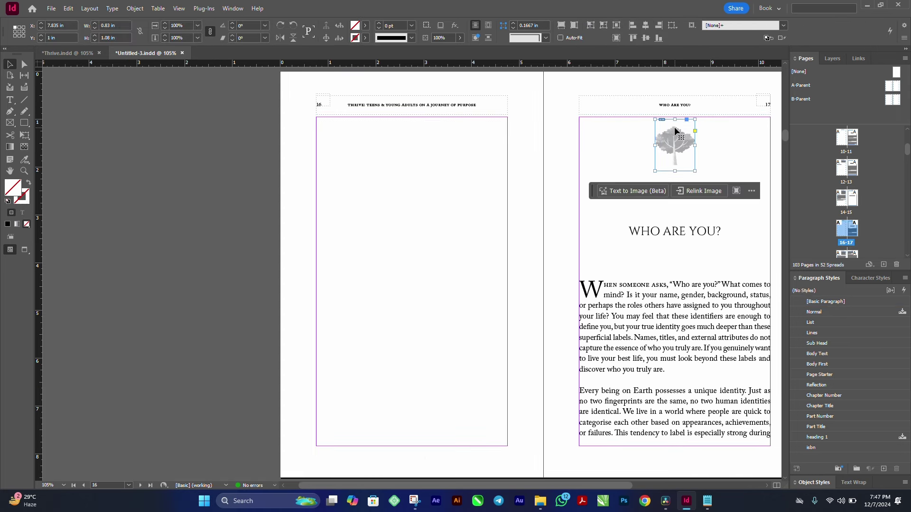
key(Delete)
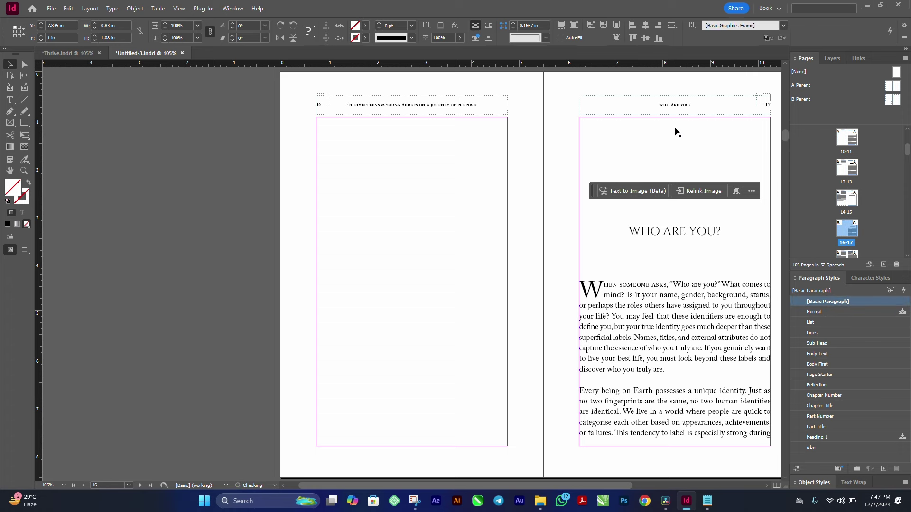
double_click(808, 100)
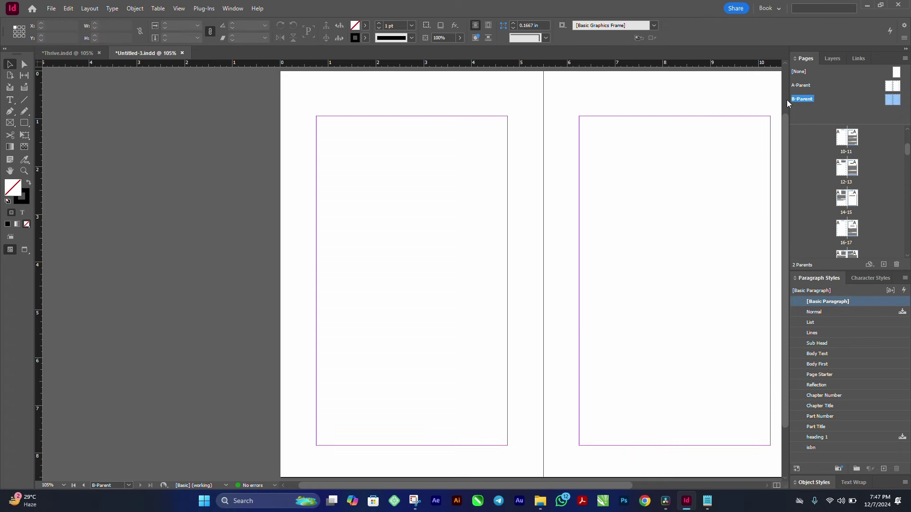
drag(521, 205, 428, 216)
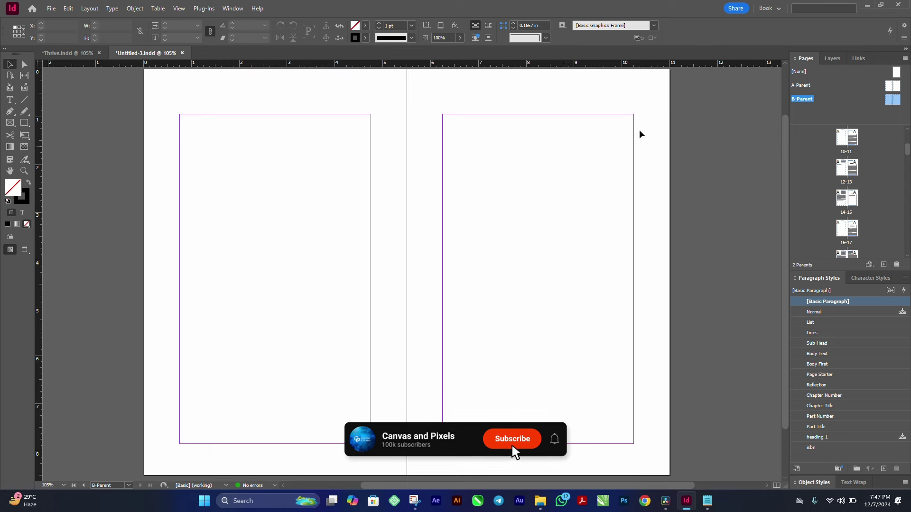
right_click(710, 105)
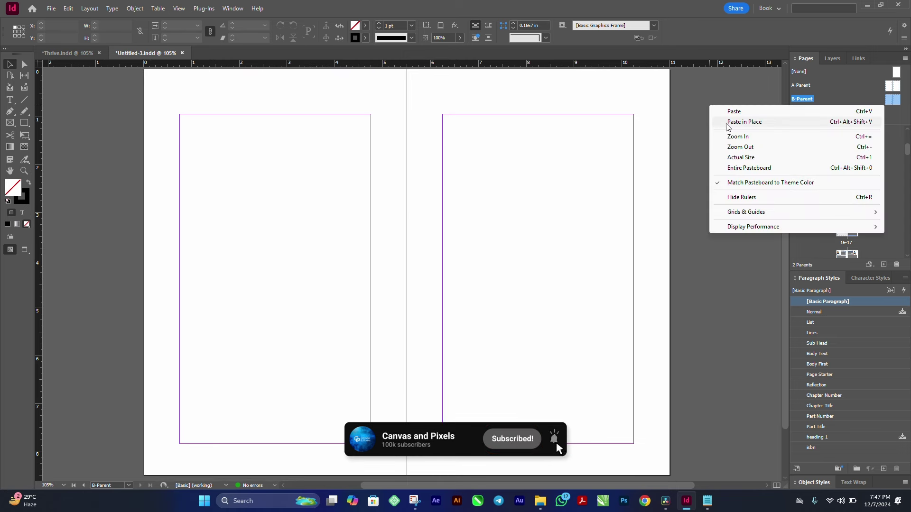
click(744, 122)
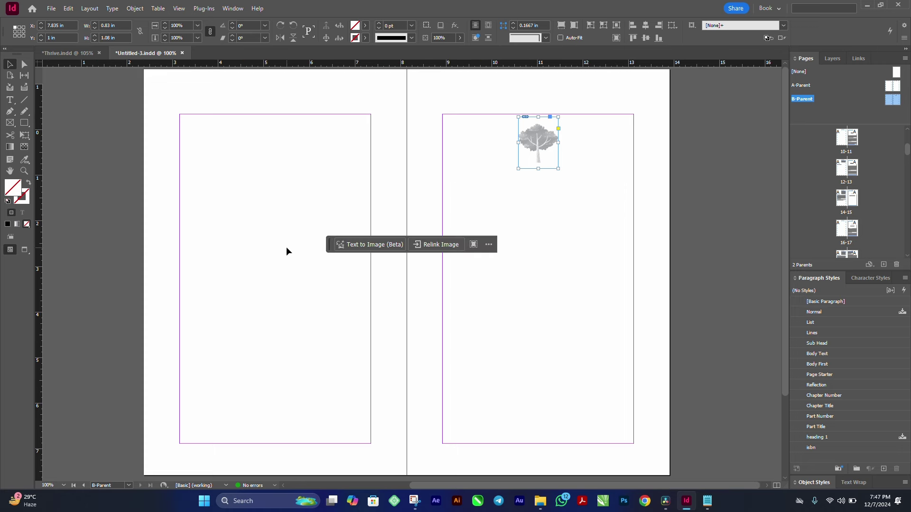
- Draw an empty rectangle frame of 5.5 by 8.5 in covering the whole left-hand page of B-Parent
key(ctrl+1)
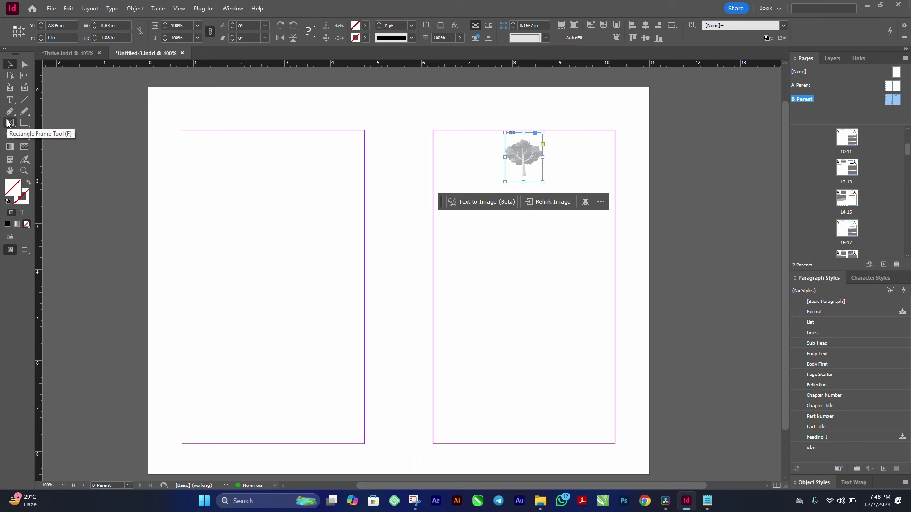
click(9, 123)
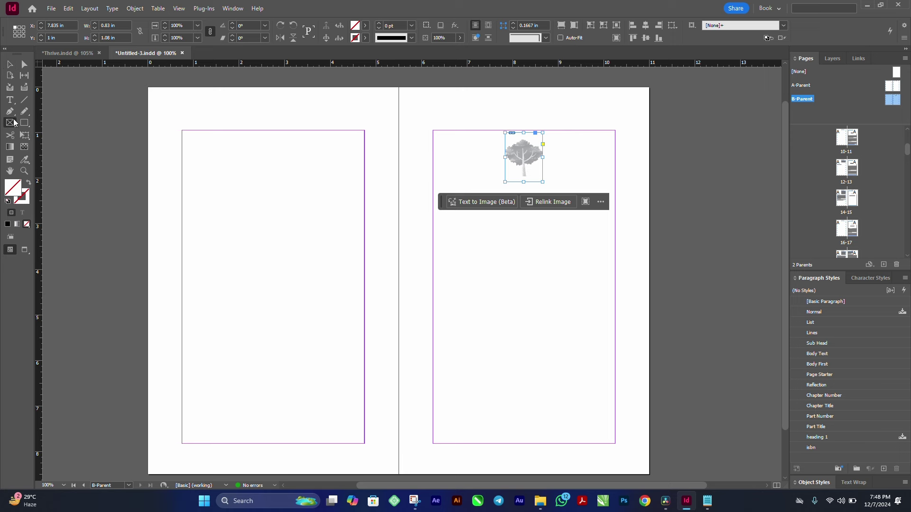
drag(148, 87, 400, 434)
key(v)
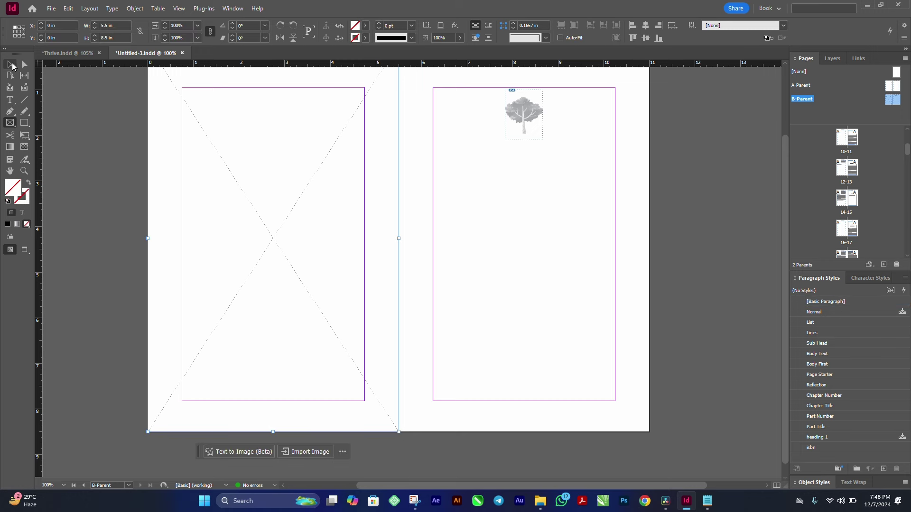
scroll(439, 222, up, 1)
scroll(439, 222, up, 1)
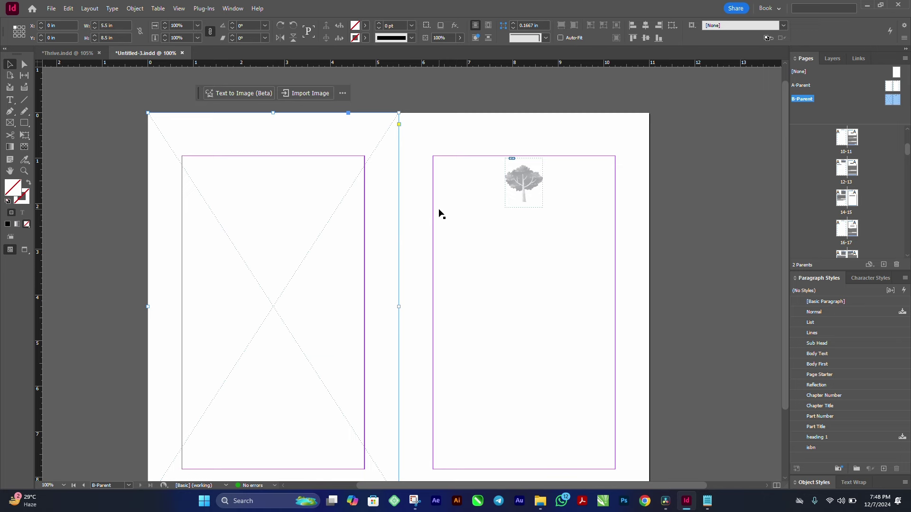
- Place the Thrive pg 2 leaf pattern in the full-page frame on B-Parent
key(ctrl+d)
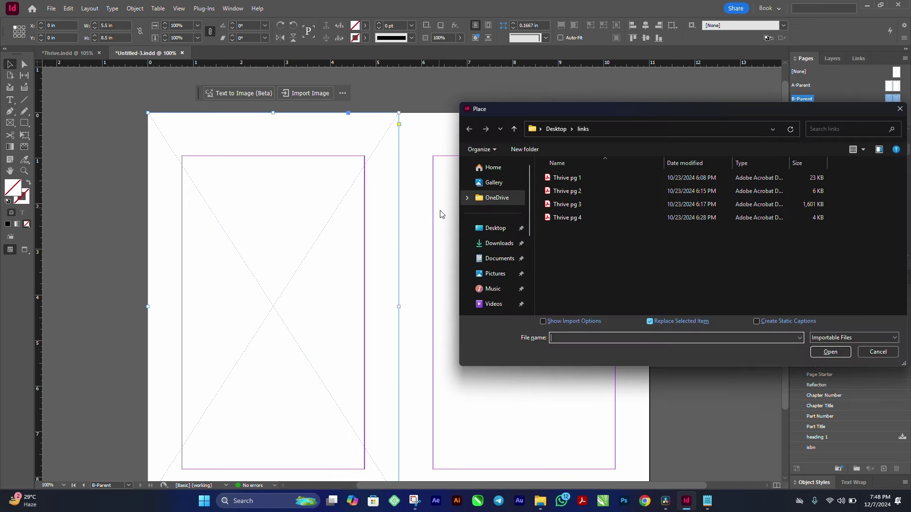
click(574, 191)
double_click(577, 194)
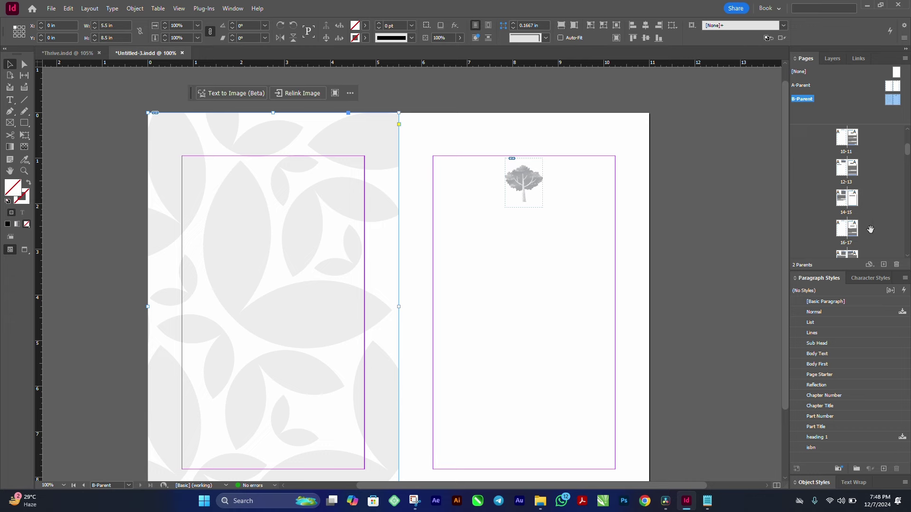
- Apply B-Parent to the Chapter One opening spread on pages 16-17
double_click(846, 236)
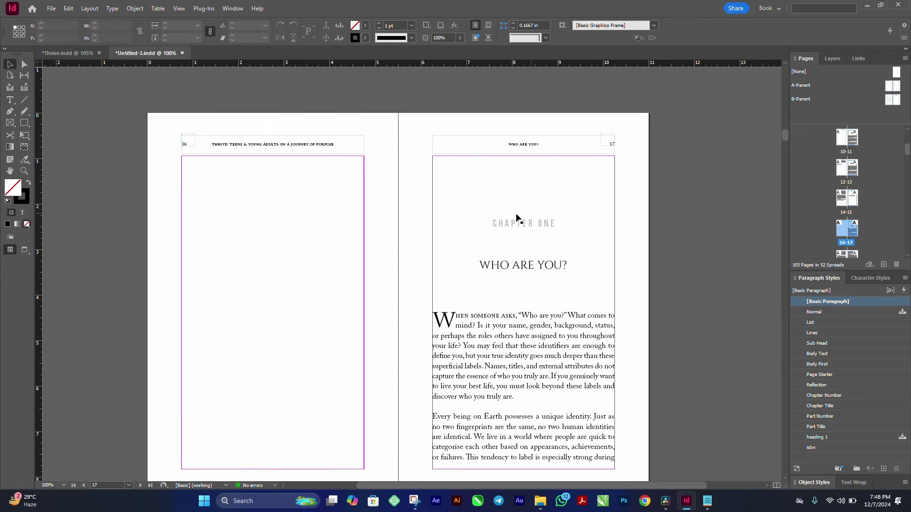
drag(394, 239, 448, 196)
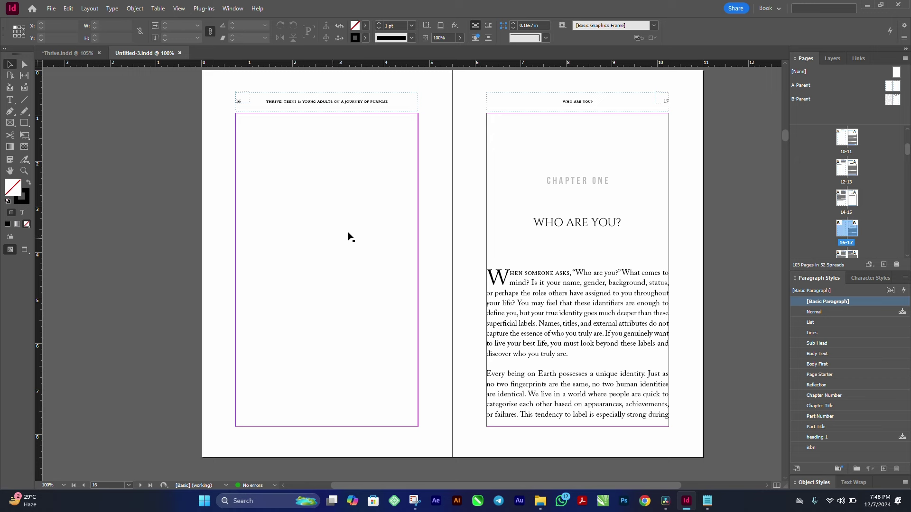
right_click(848, 245)
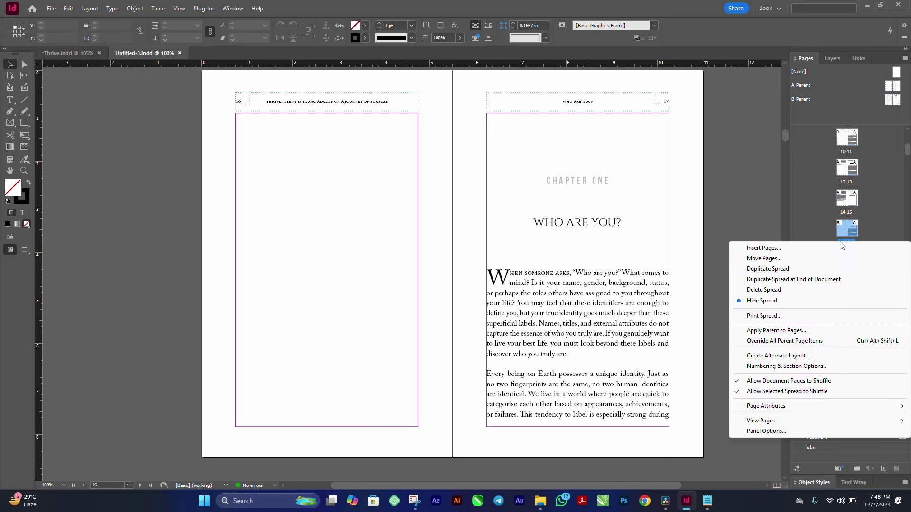
click(782, 332)
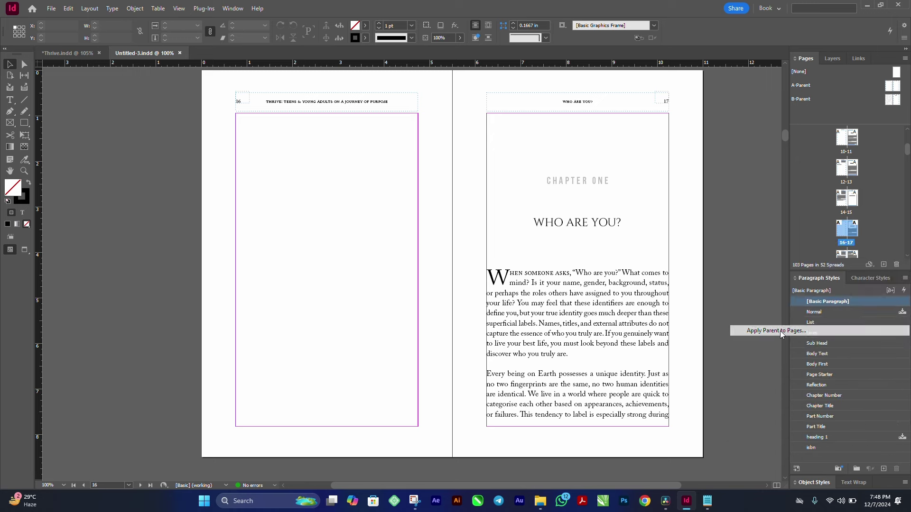
click(491, 240)
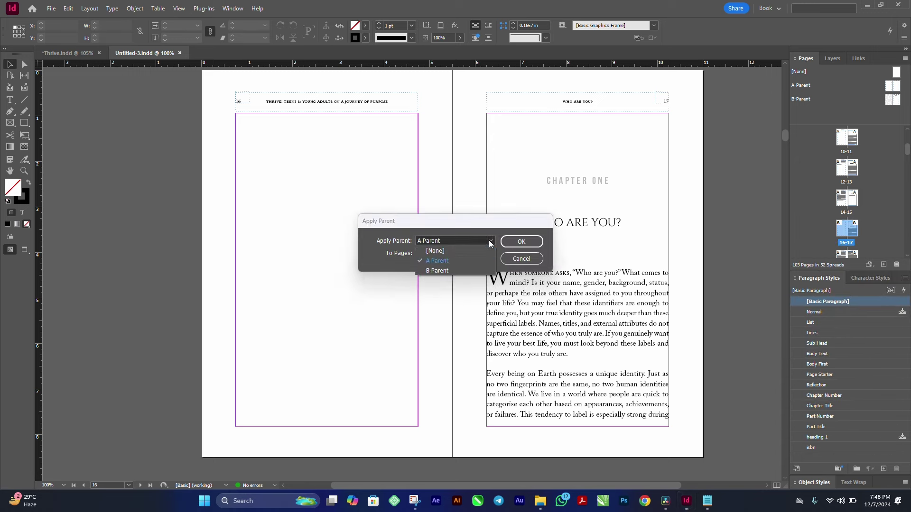
click(463, 269)
click(521, 242)
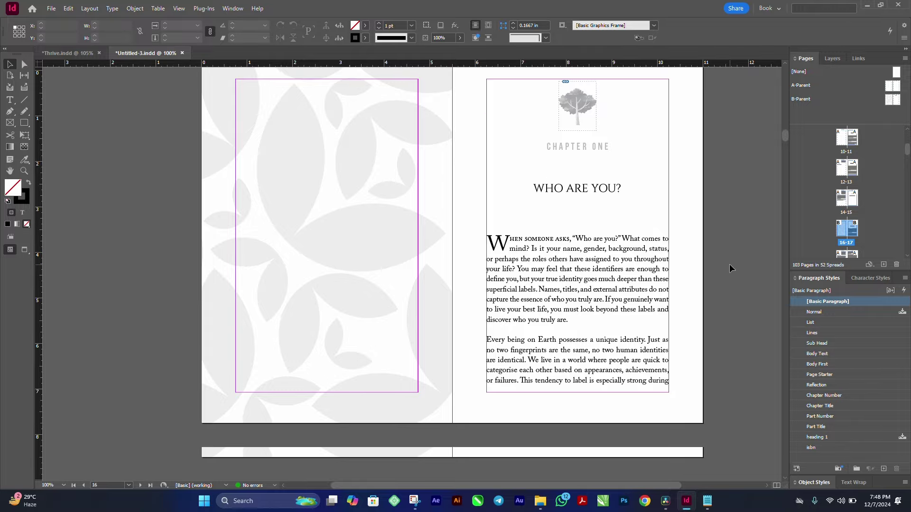
- Apply B-Parent to the Chapter Two opening spread on pages 26-27
scroll(730, 265, down, 20)
scroll(732, 267, down, 20)
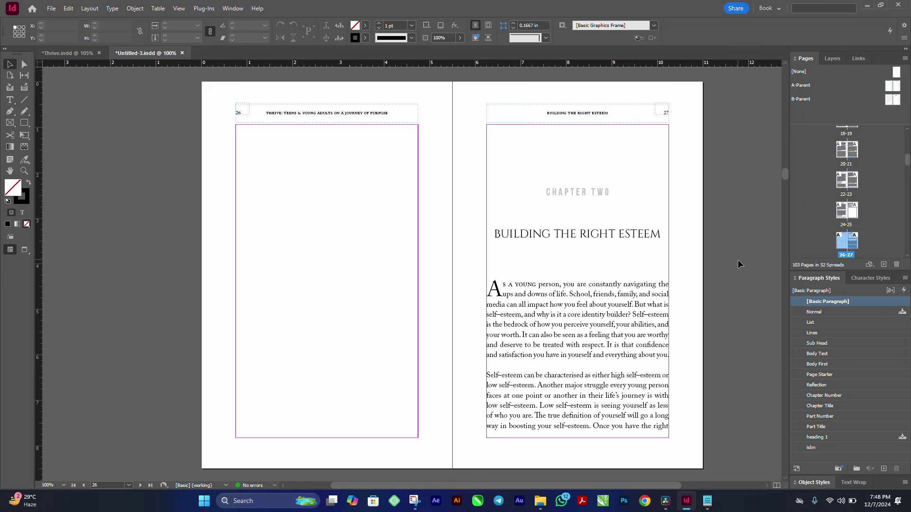
right_click(842, 256)
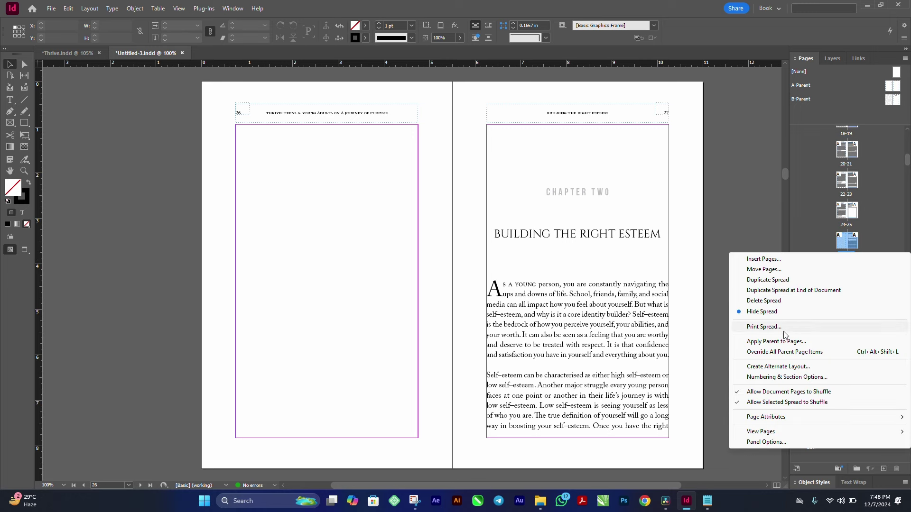
click(776, 341)
click(454, 240)
click(437, 270)
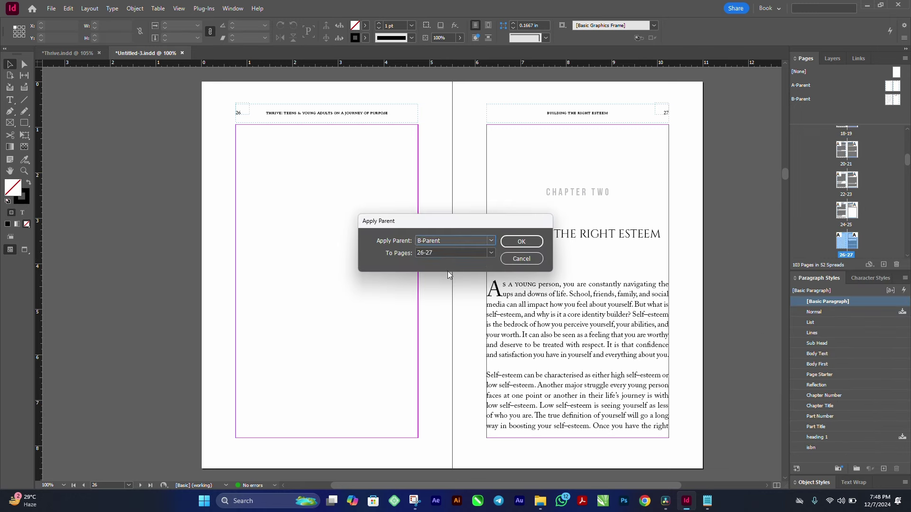
click(521, 241)
- Apply B-Parent to the Chapter Three opening spread on pages 40-41
scroll(703, 240, down, 20)
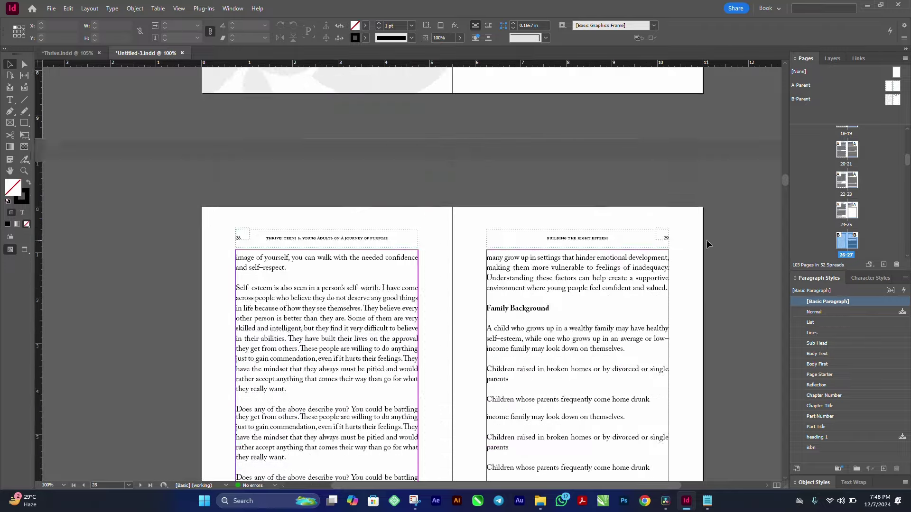
scroll(680, 229, down, 20)
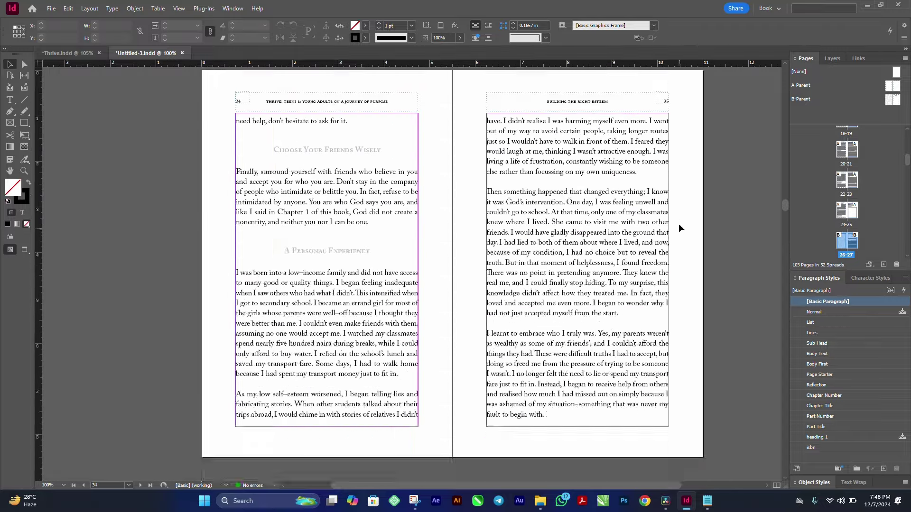
scroll(674, 223, down, 1)
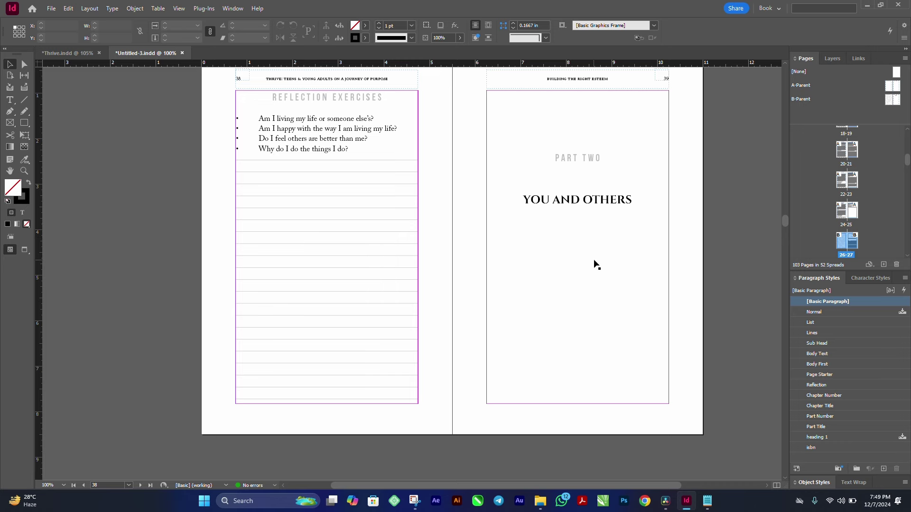
scroll(597, 264, down, 11)
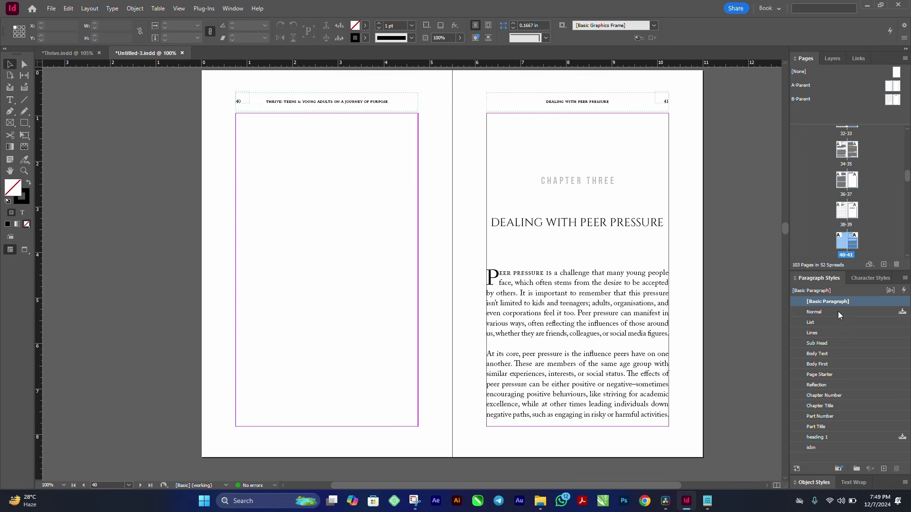
right_click(844, 255)
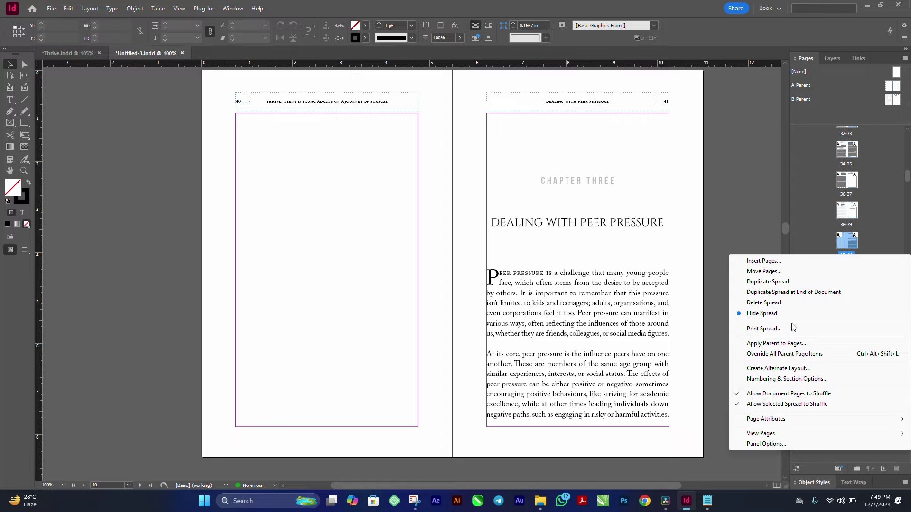
click(794, 343)
click(446, 241)
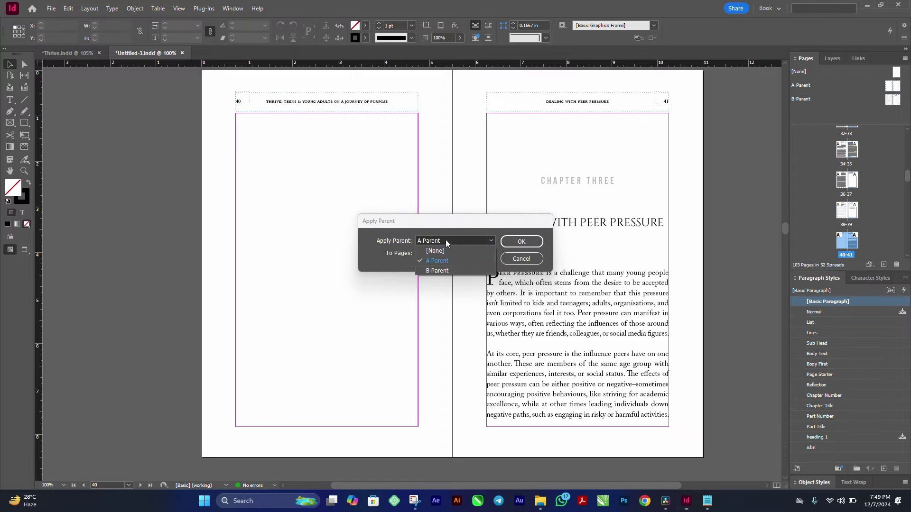
click(437, 271)
click(522, 242)
- Apply only the right-hand page of B-Parent to page 49, the Chapter Four opening
scroll(525, 242, down, 1)
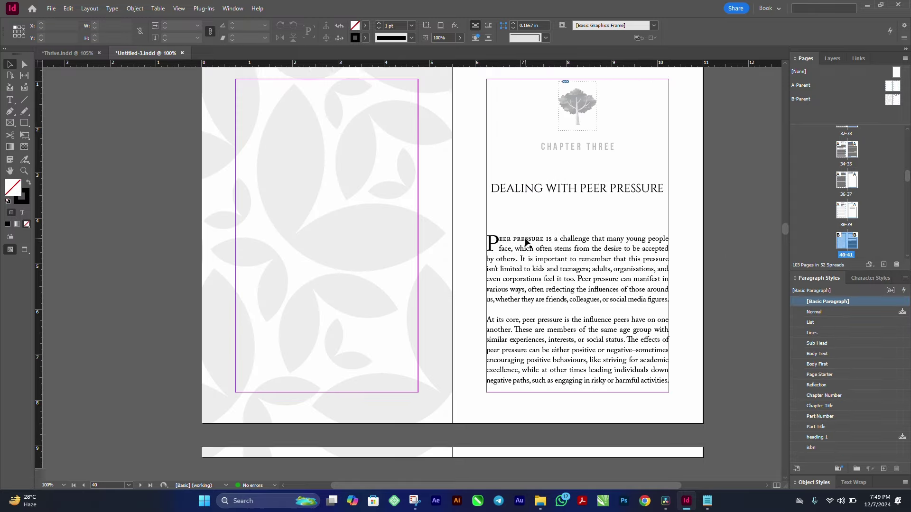
scroll(525, 242, down, 20)
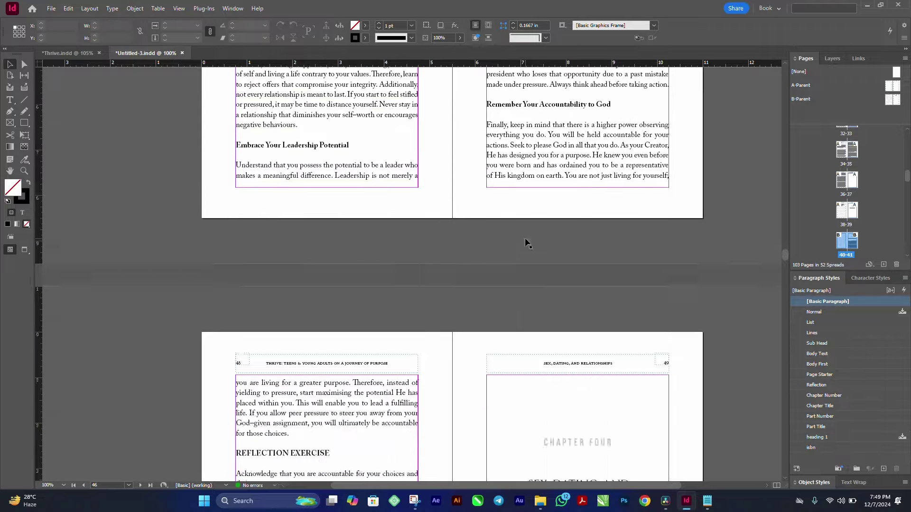
scroll(527, 244, down, 5)
scroll(525, 238, up, 4)
scroll(524, 238, down, 2)
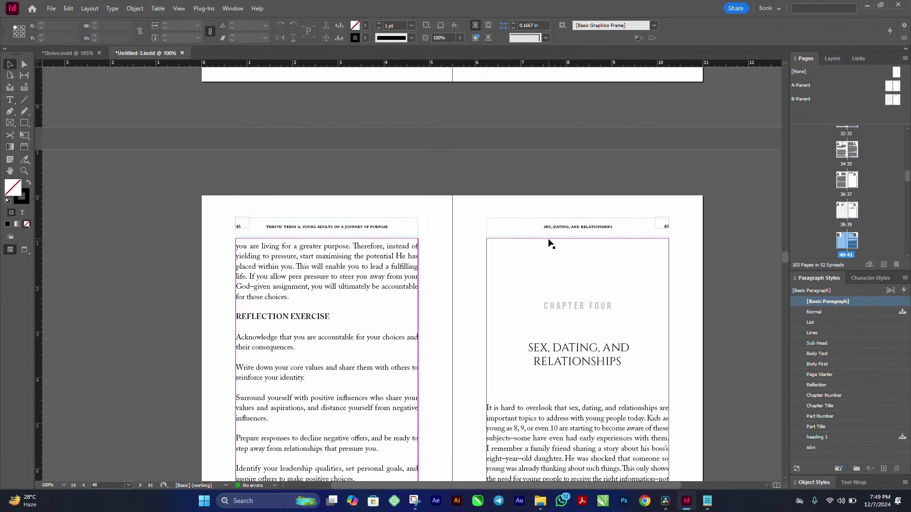
scroll(550, 243, down, 2)
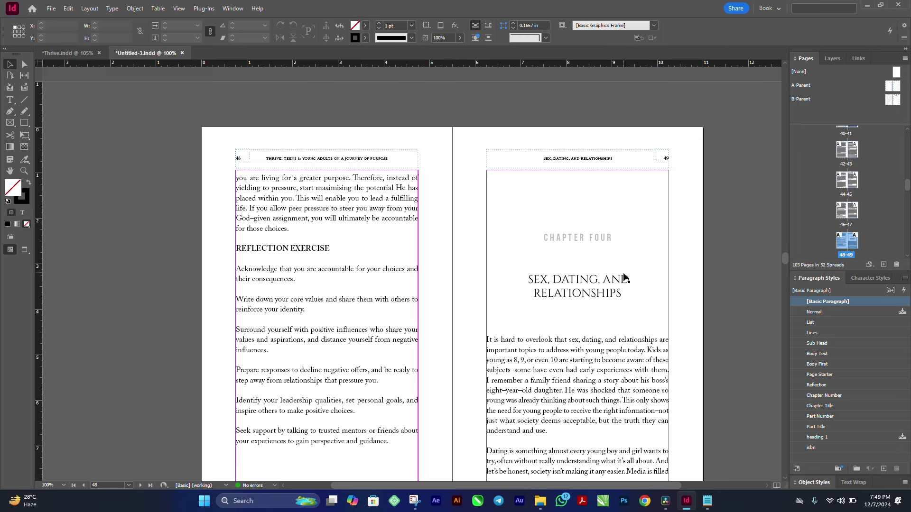
click(894, 98)
drag(894, 99, 853, 243)
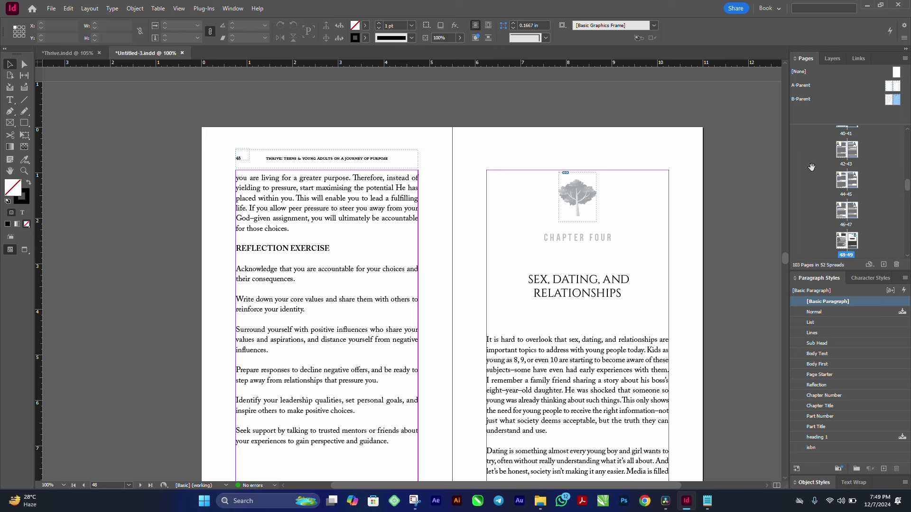
- Try widening the leaf-pattern frame on B-Parent to about 5.505 in, past the spine, and check its effect on pages 48-49
click(801, 101)
double_click(799, 99)
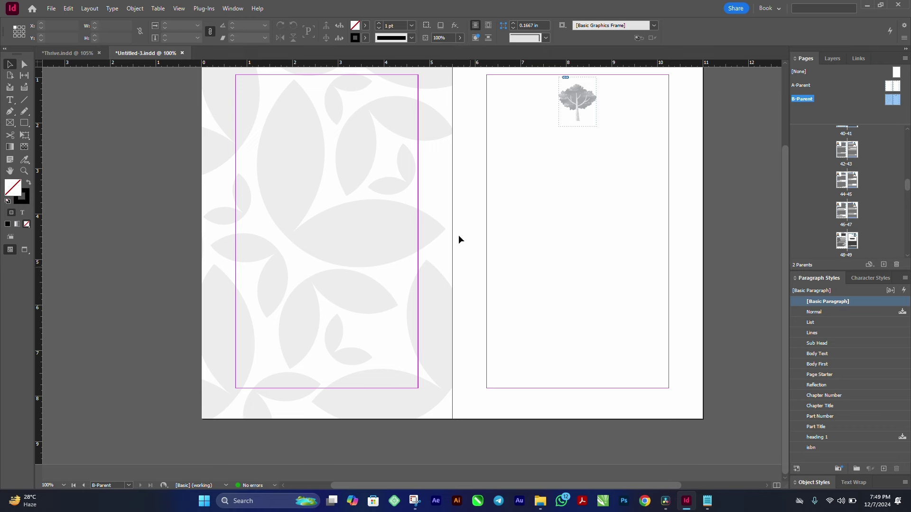
drag(392, 136, 456, 204)
click(254, 171)
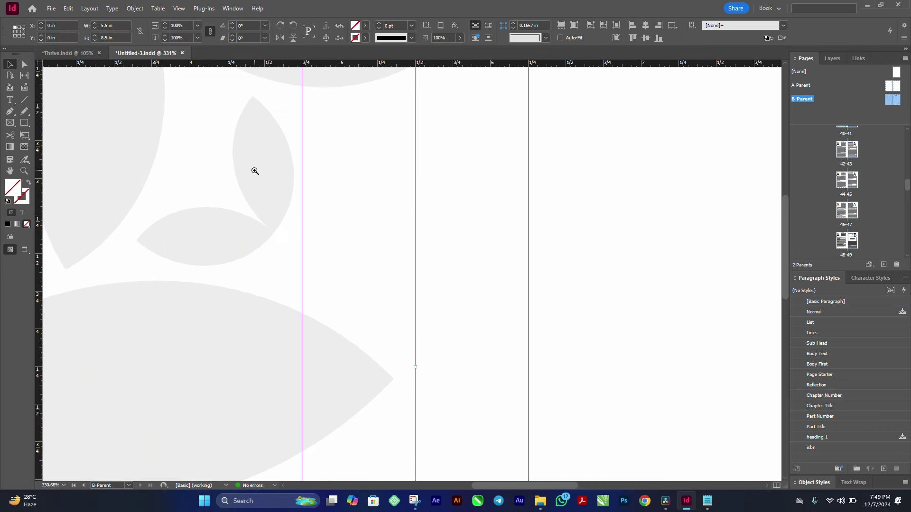
drag(254, 171, 531, 419)
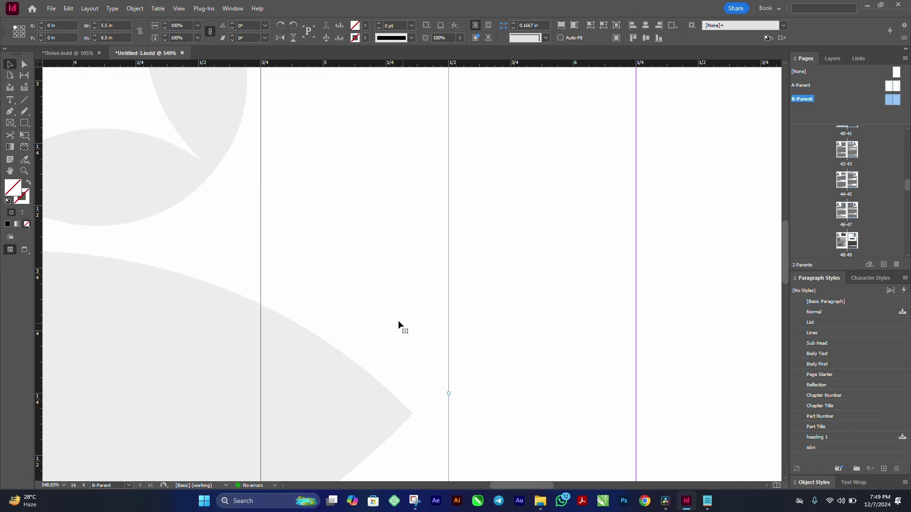
drag(397, 320, 494, 408)
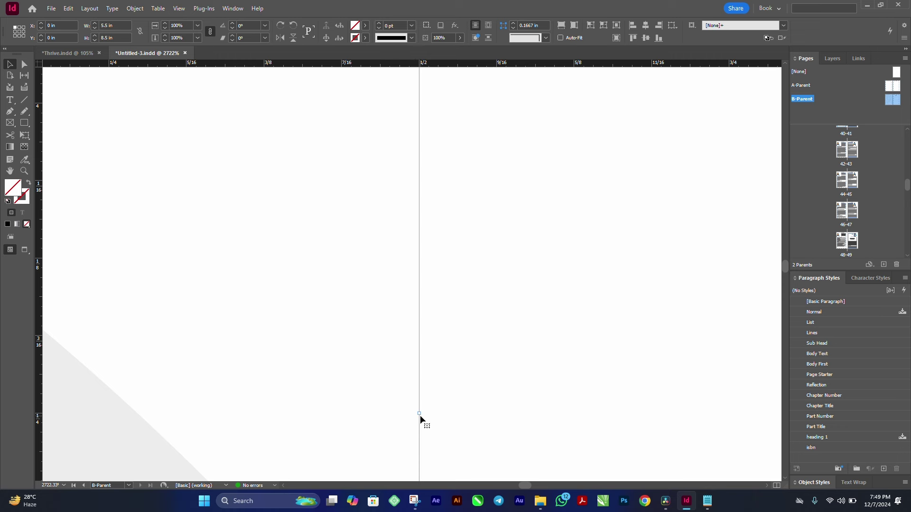
drag(419, 414, 425, 413)
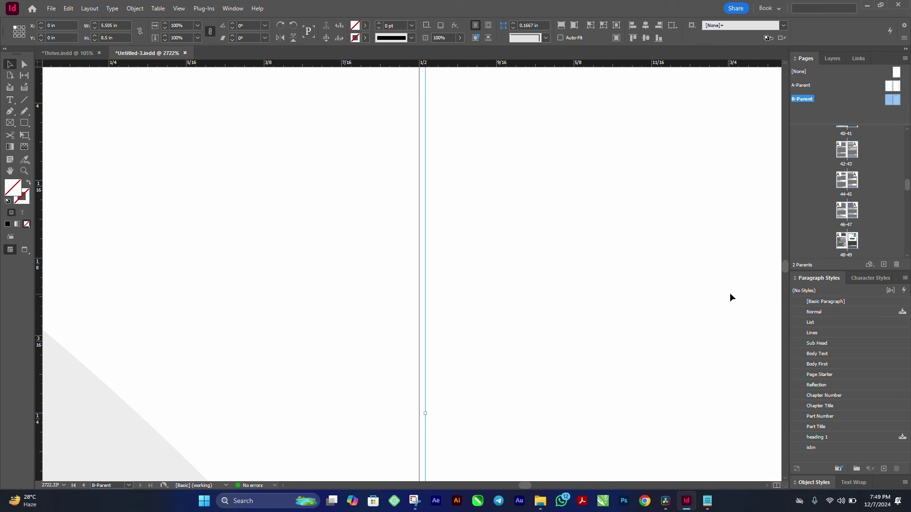
double_click(847, 255)
key(ctrl+0)
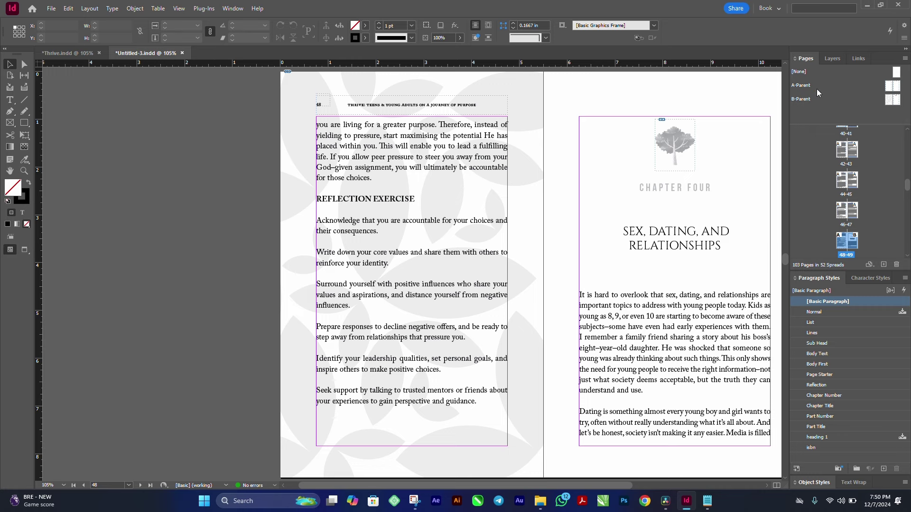
- Narrow the leaf-pattern frame on B-Parent to about 5.496 in, just short of the spine, and check the spread on pages 48-49
double_click(802, 99)
key(ctrl+space)
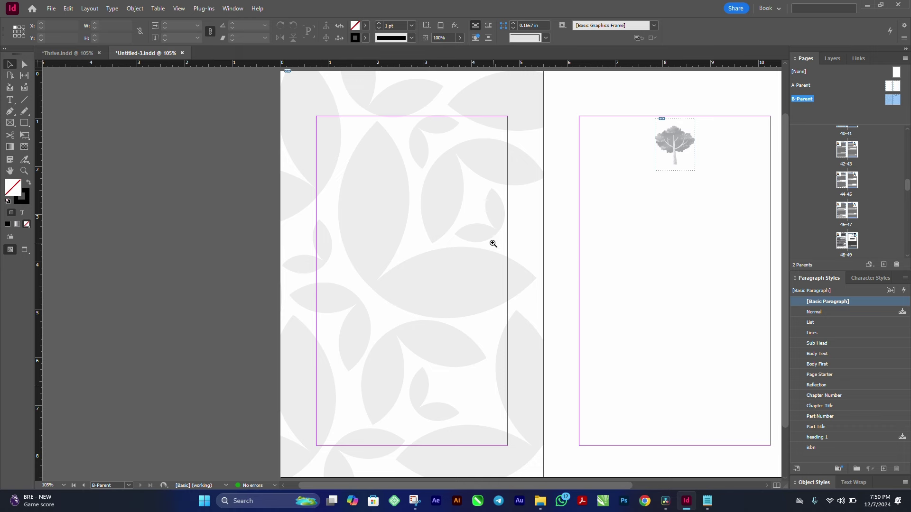
drag(492, 242, 577, 325)
drag(372, 209, 530, 382)
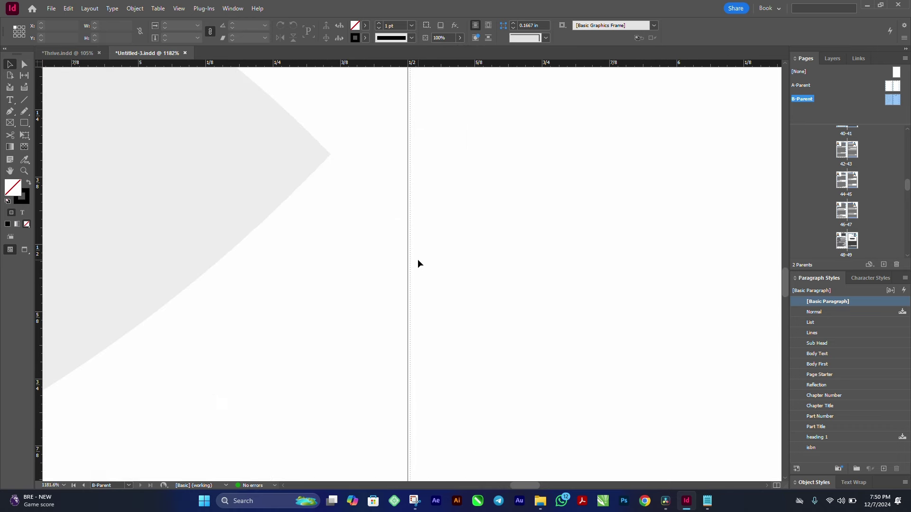
click(409, 256)
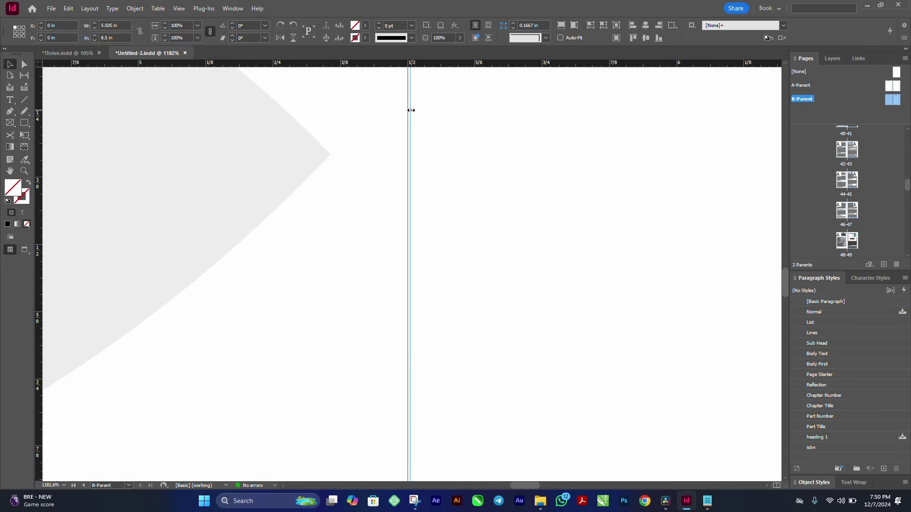
drag(410, 110, 405, 111)
key(ctrl+0)
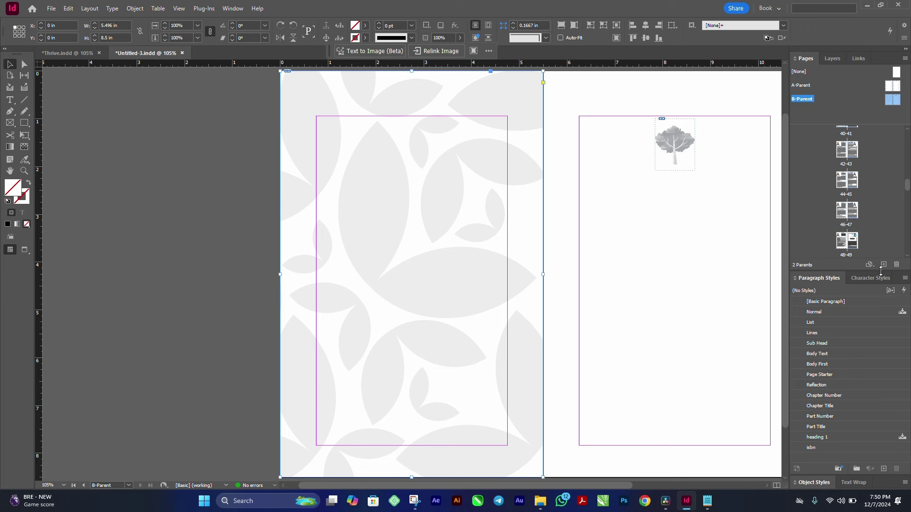
double_click(843, 254)
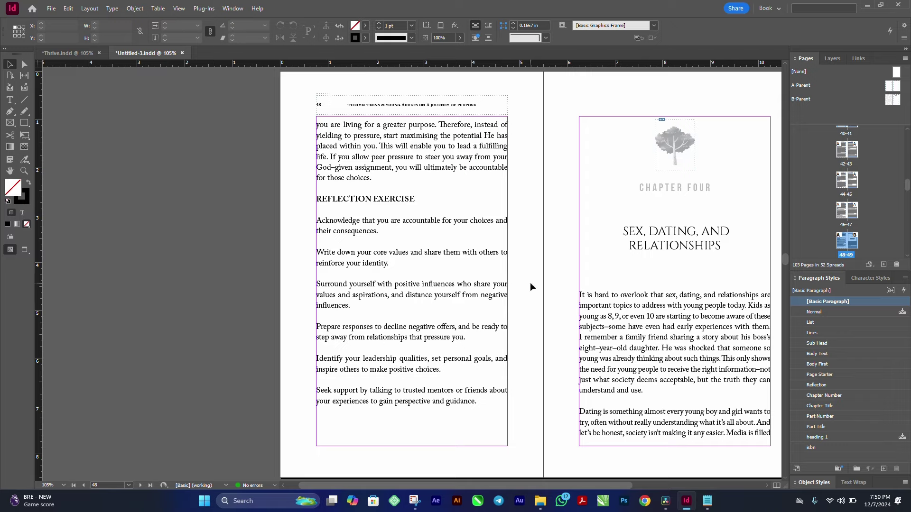
scroll(483, 267, right, 2)
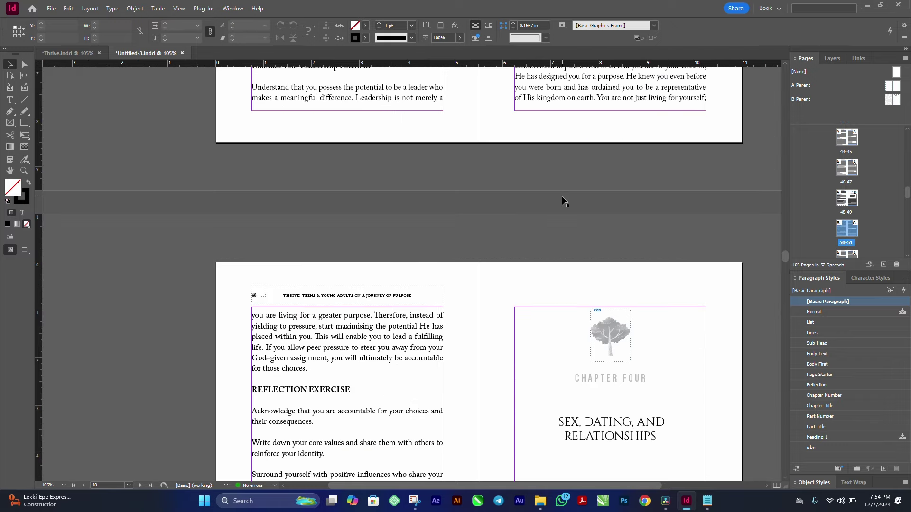
scroll(562, 195, down, 5)
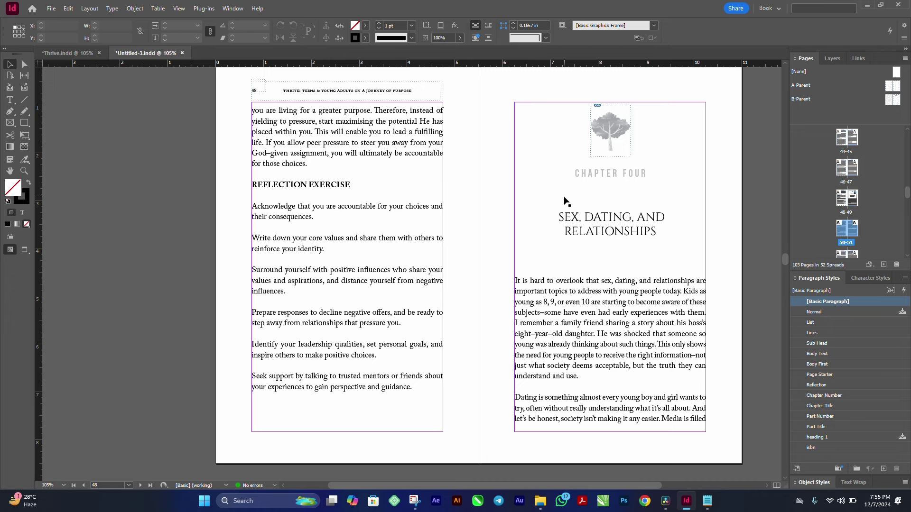
- Go to page 3 and look through the contents and front-matter pages
key(ctrl+j)
text(3)
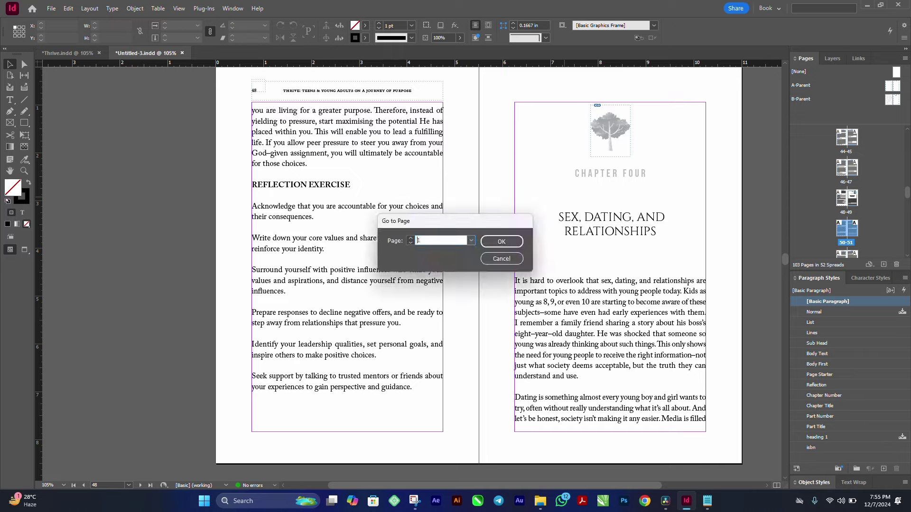
key(Return)
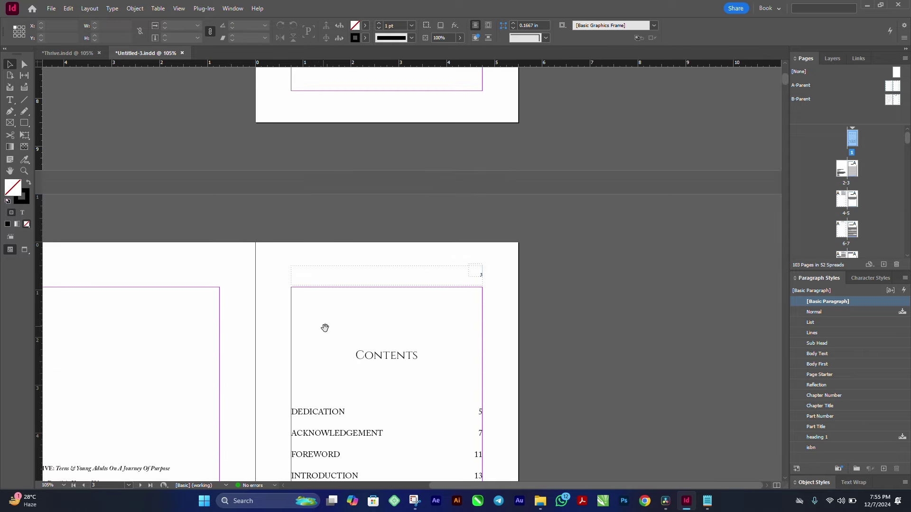
key(shift+Page_Down)
scroll(535, 282, down, 20)
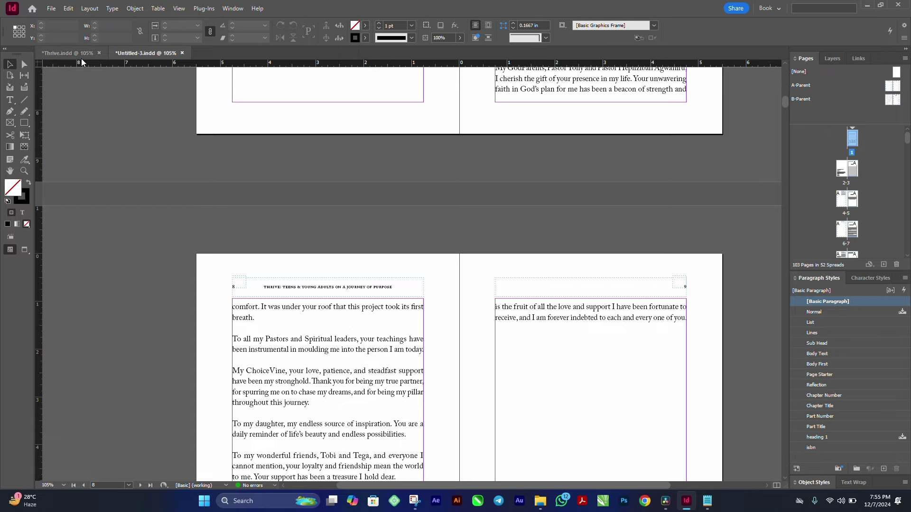
- Switch to the Thrive.indd reference and review its layout from the first page through the front matter, chapter openings and reflection exercise pages
click(70, 53)
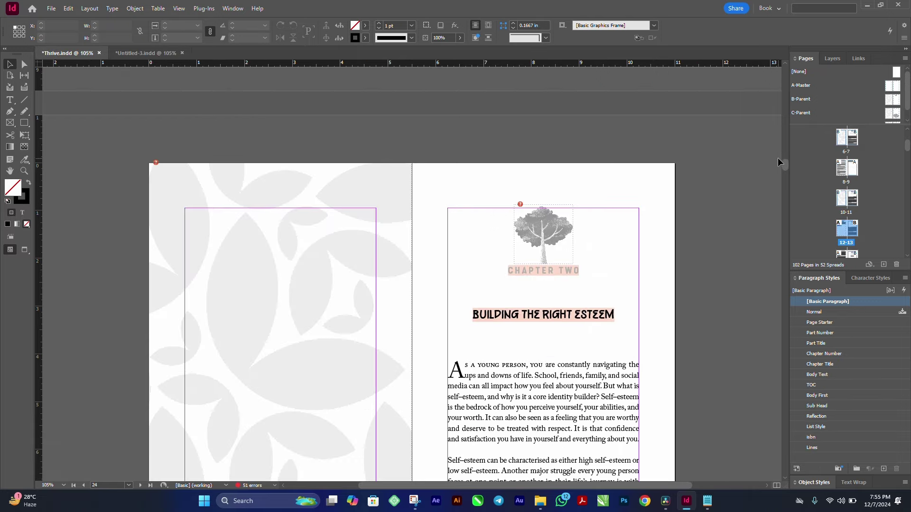
drag(785, 165, 790, 74)
scroll(633, 304, down, 10)
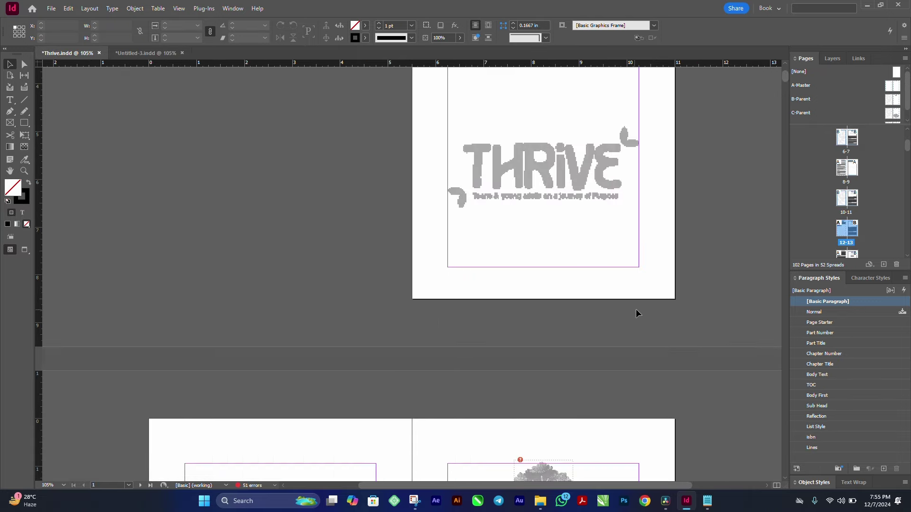
scroll(679, 311, down, 10)
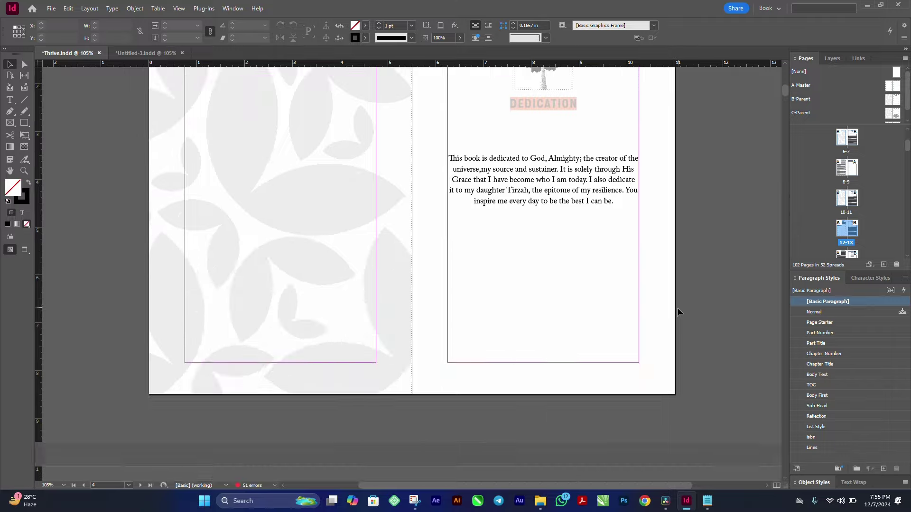
scroll(678, 312, down, 7)
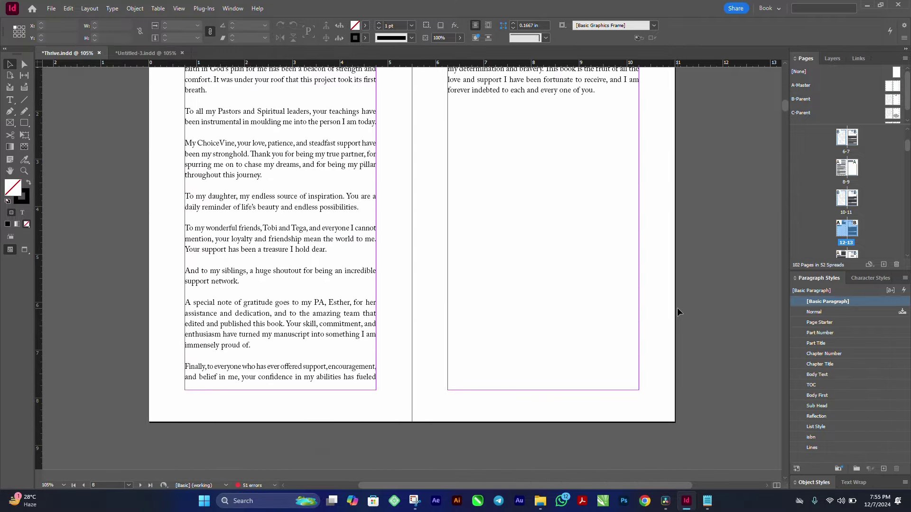
scroll(677, 309, down, 10)
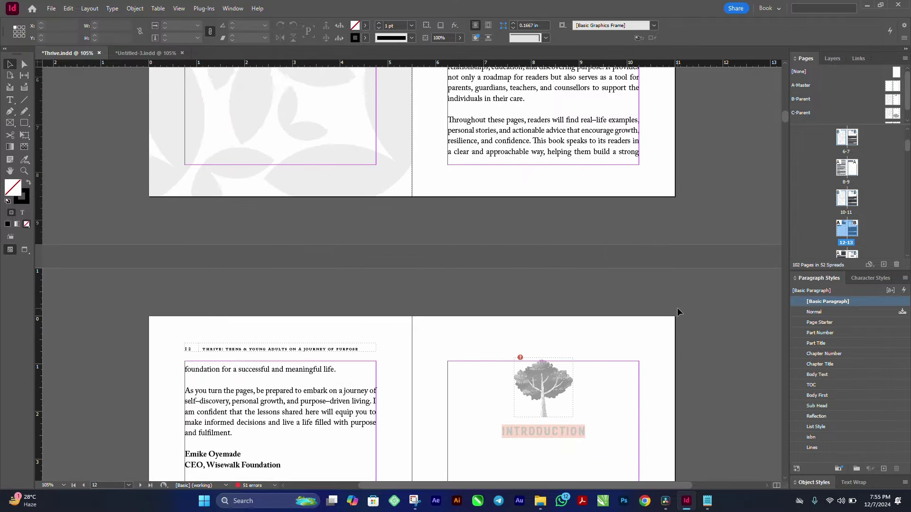
scroll(678, 312, down, 10)
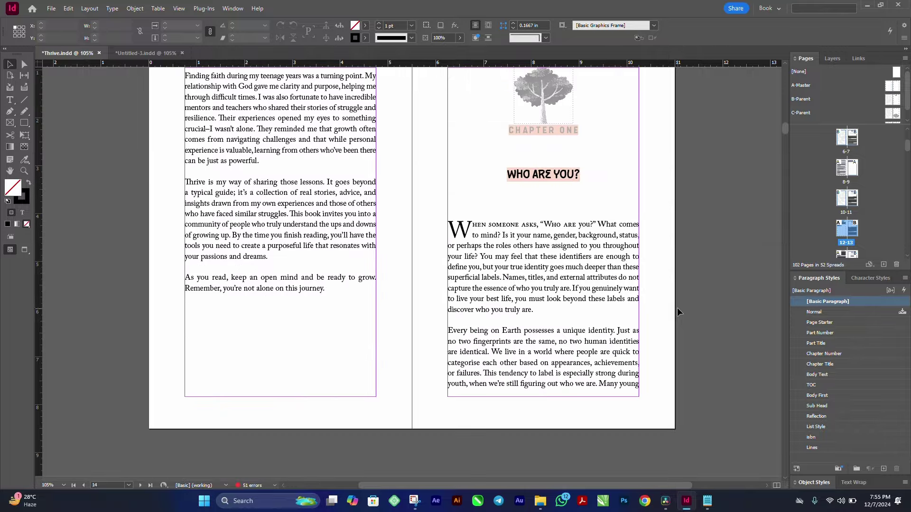
scroll(678, 312, down, 10)
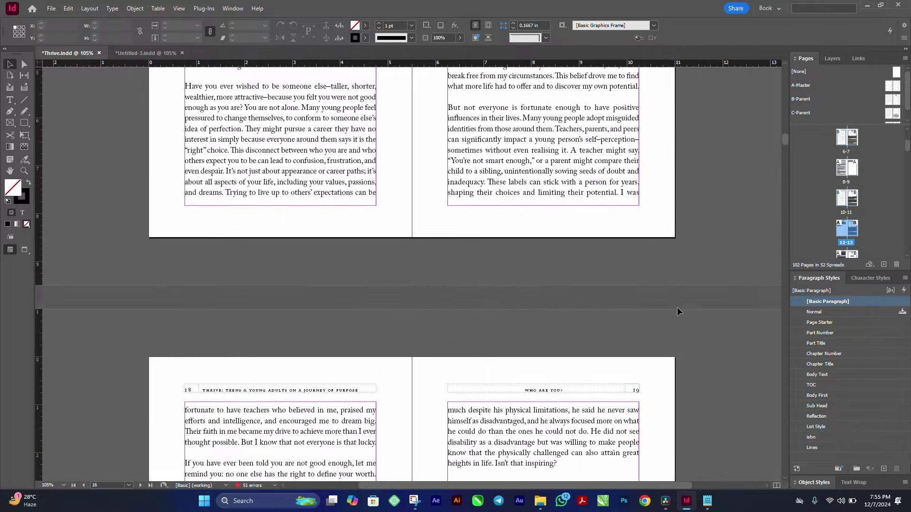
scroll(677, 312, down, 10)
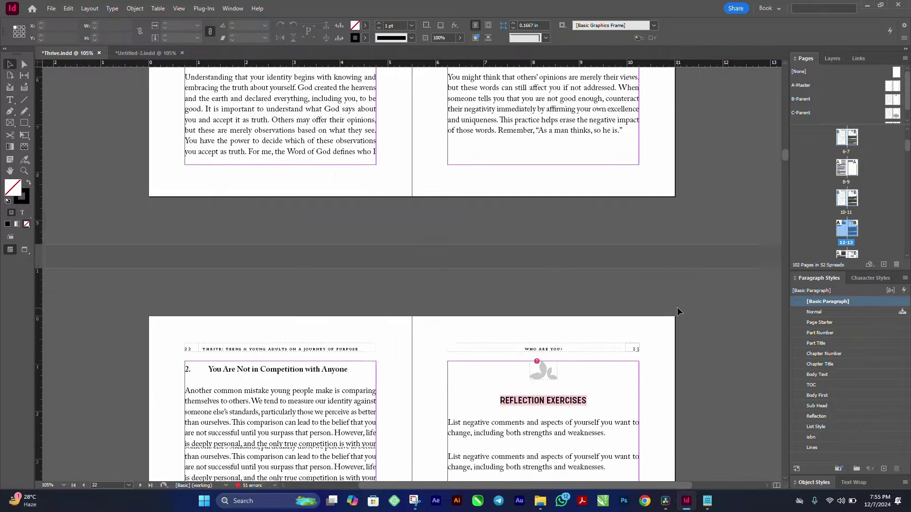
scroll(677, 312, down, 10)
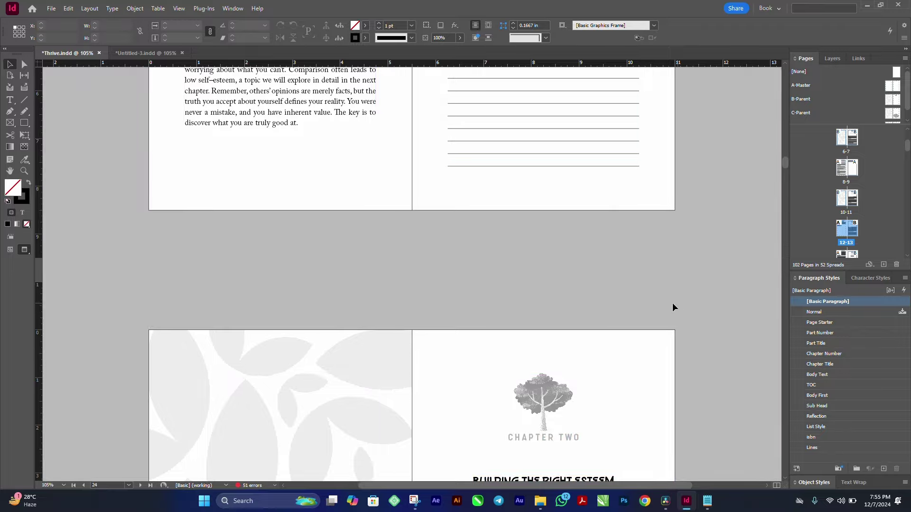
scroll(653, 309, down, 10)
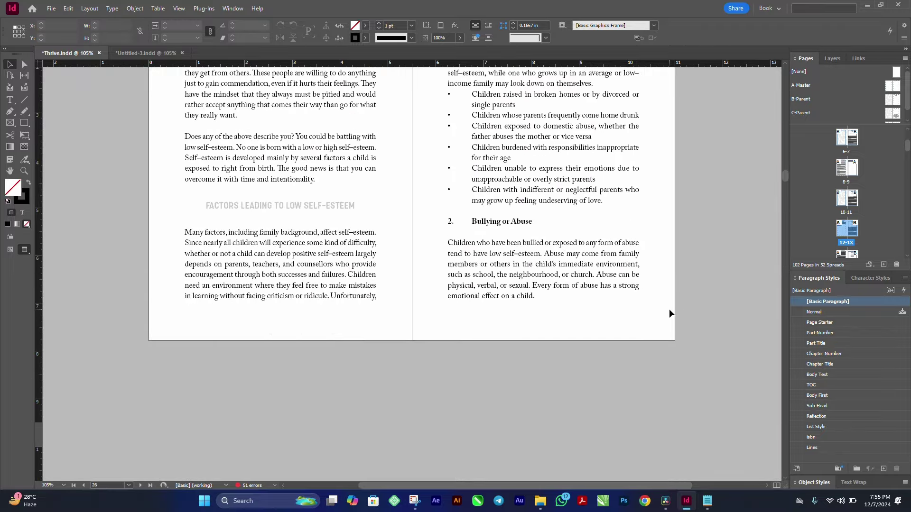
scroll(669, 313, down, 10)
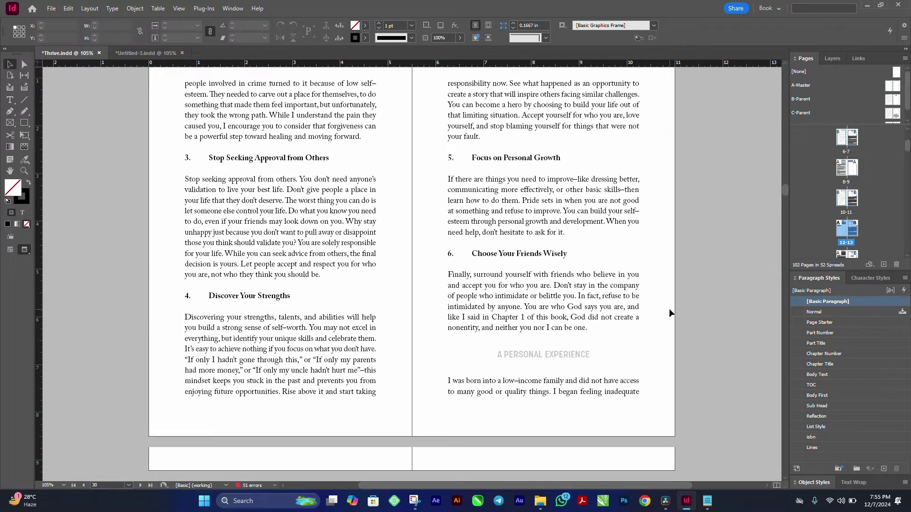
scroll(669, 312, down, 10)
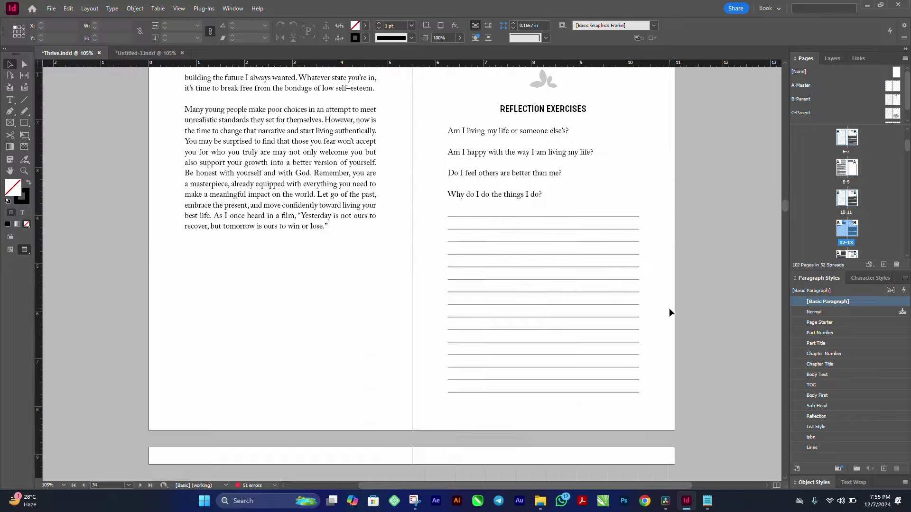
scroll(669, 312, down, 10)
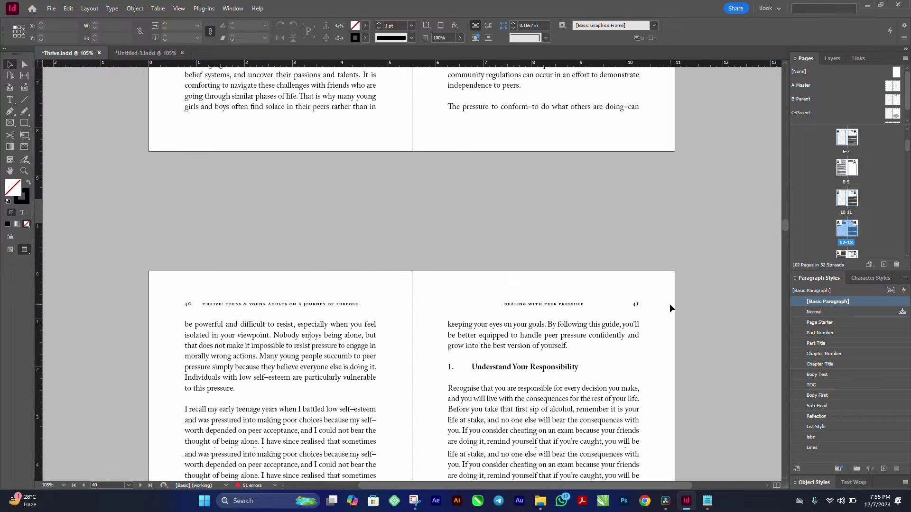
scroll(670, 305, down, 2)
scroll(696, 316, down, 5)
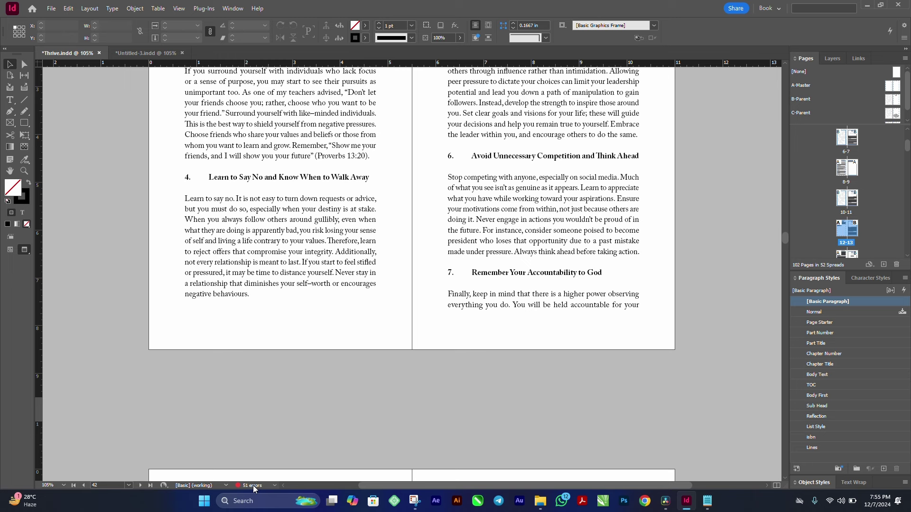
- Open the Preflight error list and expand the link and text categories down to the missing Gendis Body (OTF) Bold instances
double_click(253, 486)
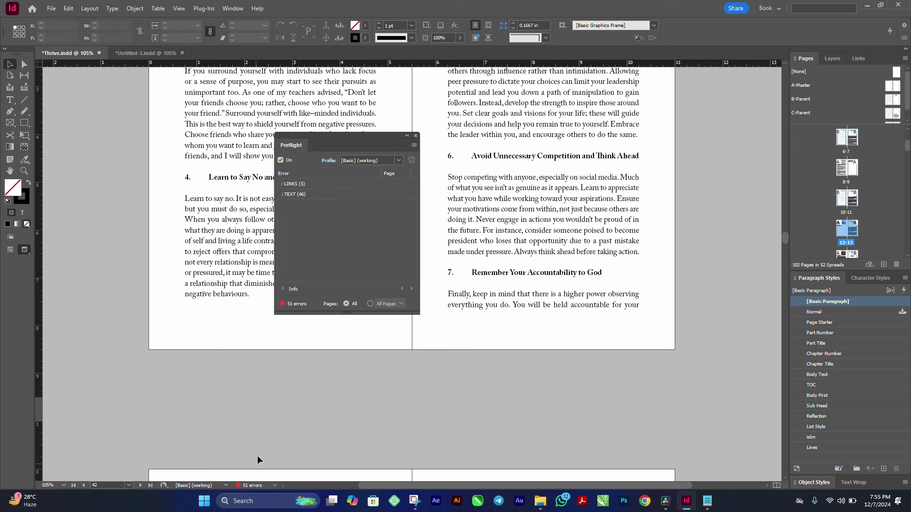
click(284, 184)
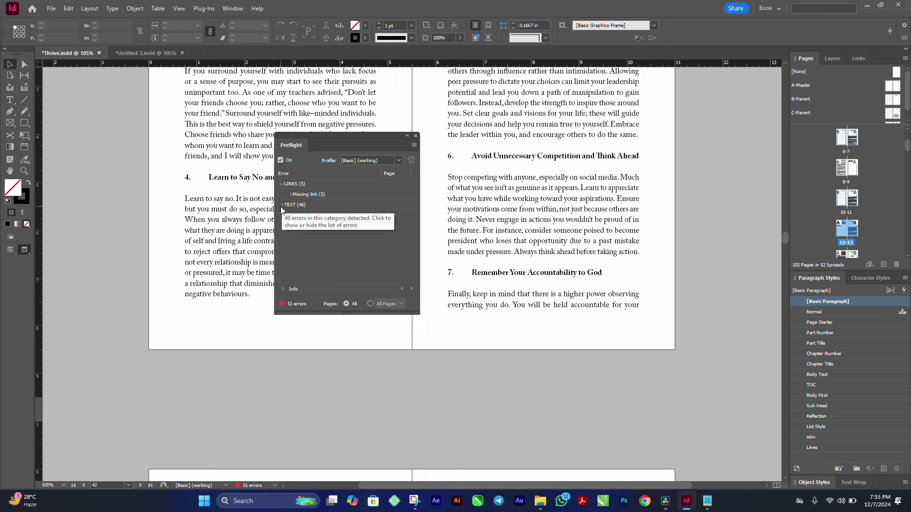
click(285, 205)
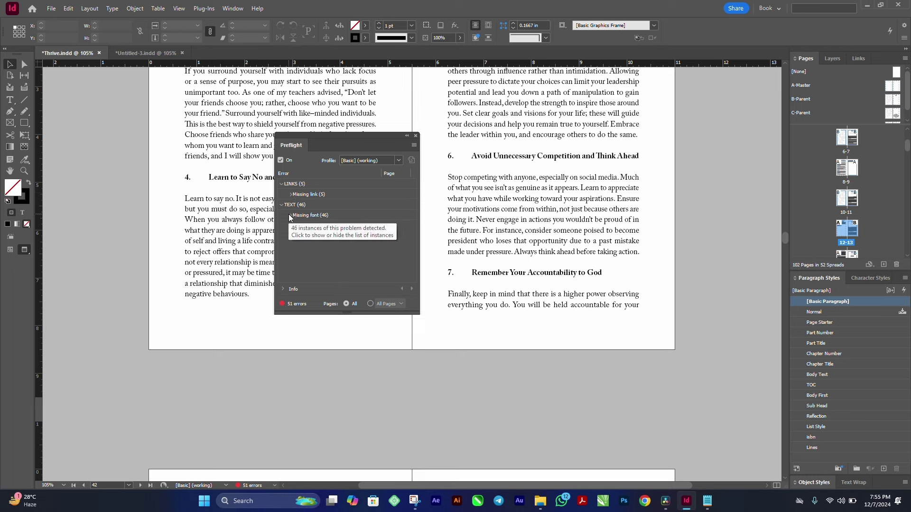
click(290, 216)
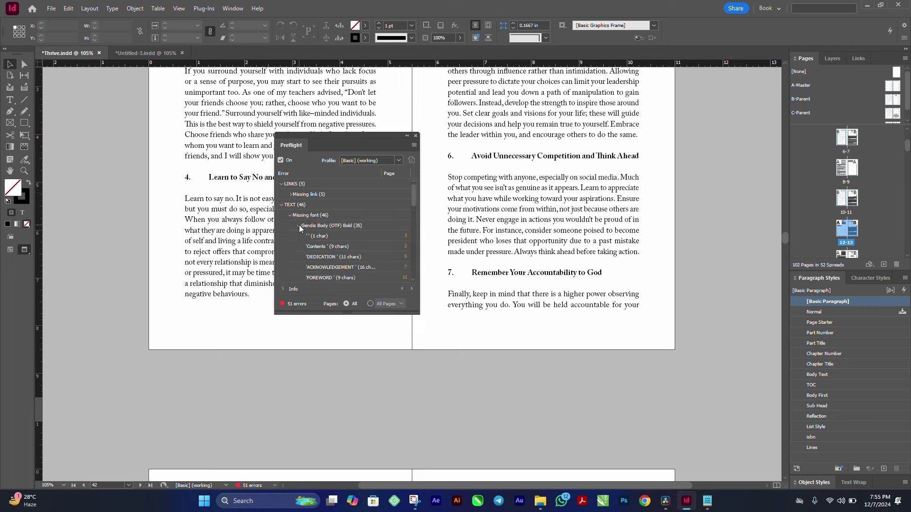
click(299, 225)
click(354, 226)
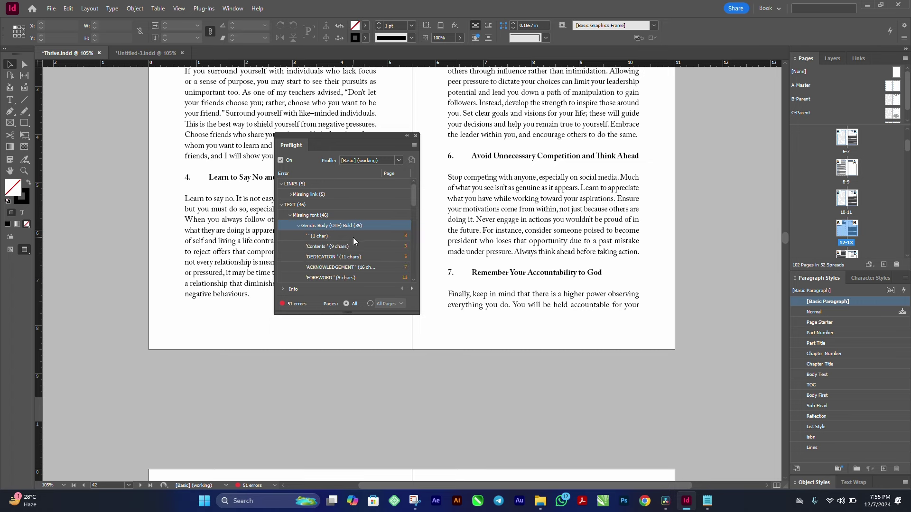
- Inspect the missing-font instances on the Contents, Dedication and Acknowledgement headings, then close the Preflight list
double_click(321, 235)
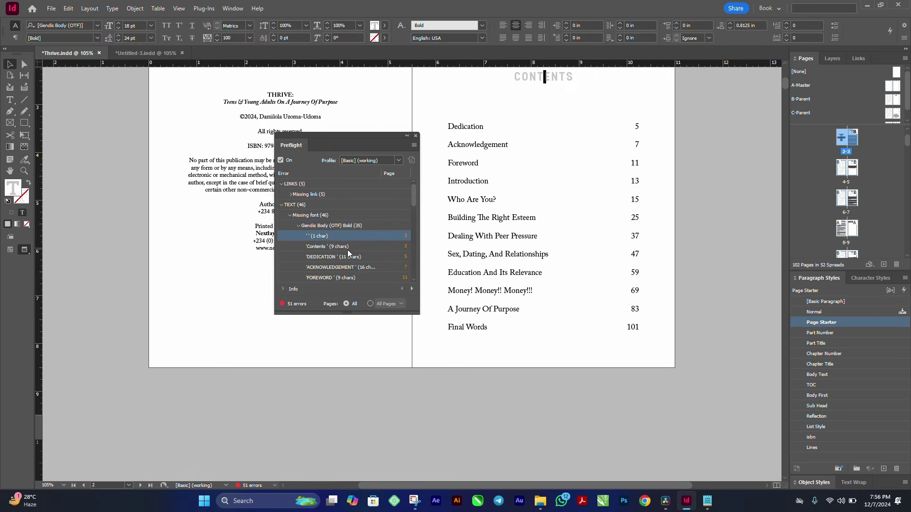
double_click(346, 248)
click(352, 258)
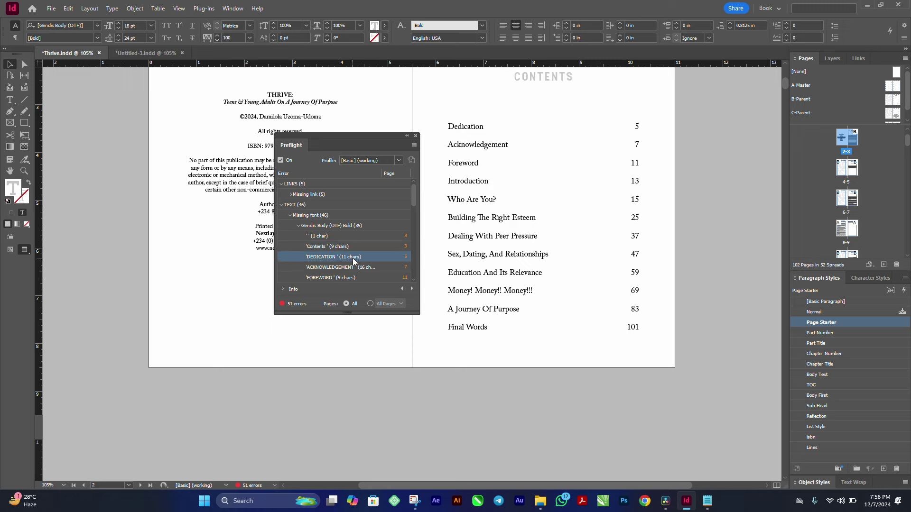
double_click(352, 258)
scroll(592, 247, down, 4)
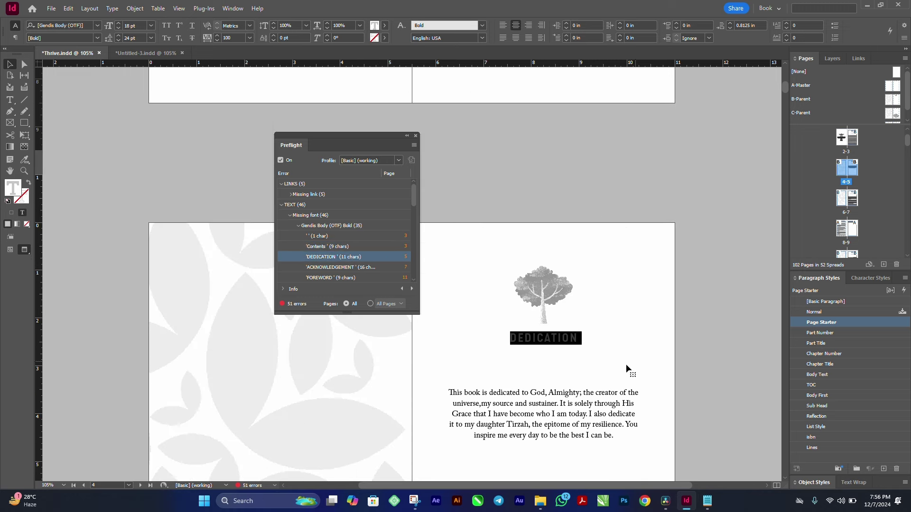
click(361, 269)
double_click(361, 273)
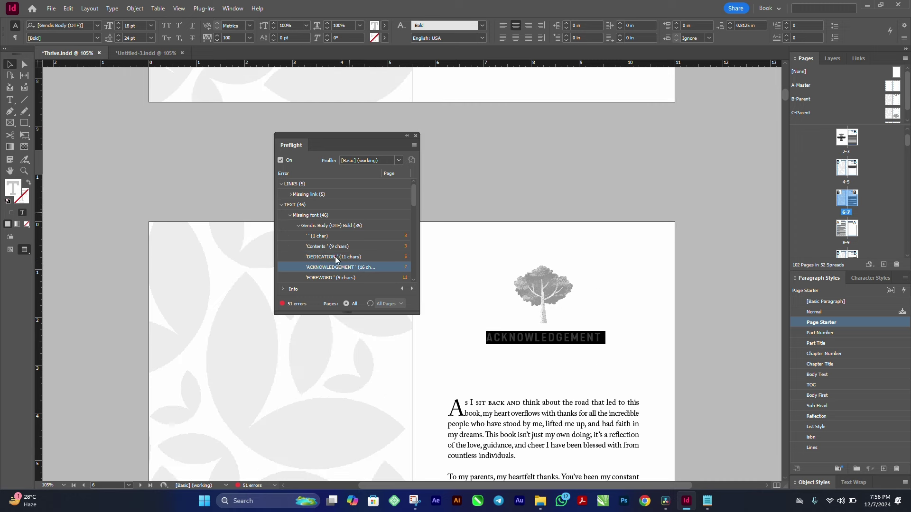
click(417, 137)
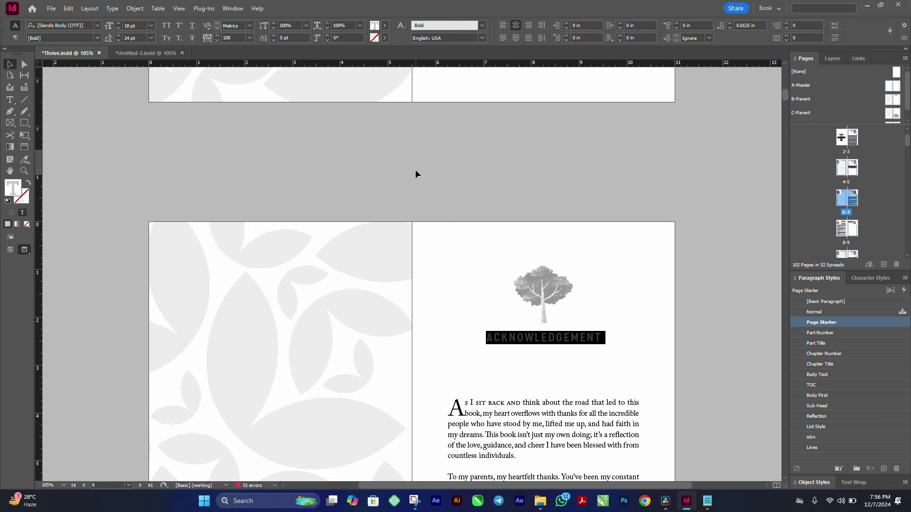
- Set up a PDF export with the High Quality Print preset, saving it on the Desktop as Thrive
click(51, 8)
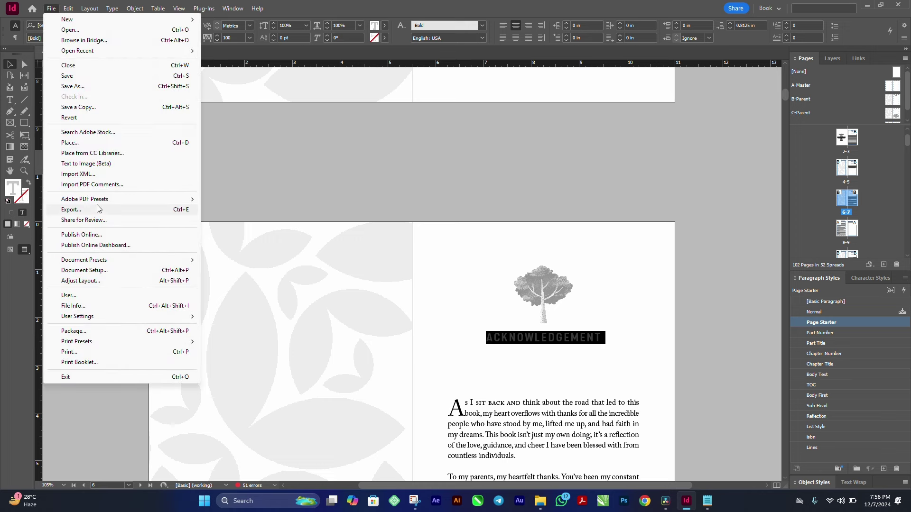
mouse_move(99, 202)
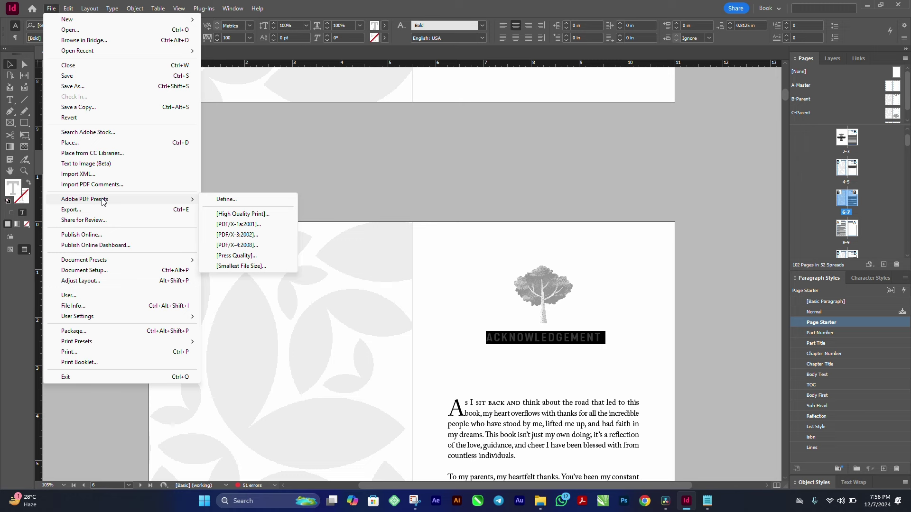
click(254, 216)
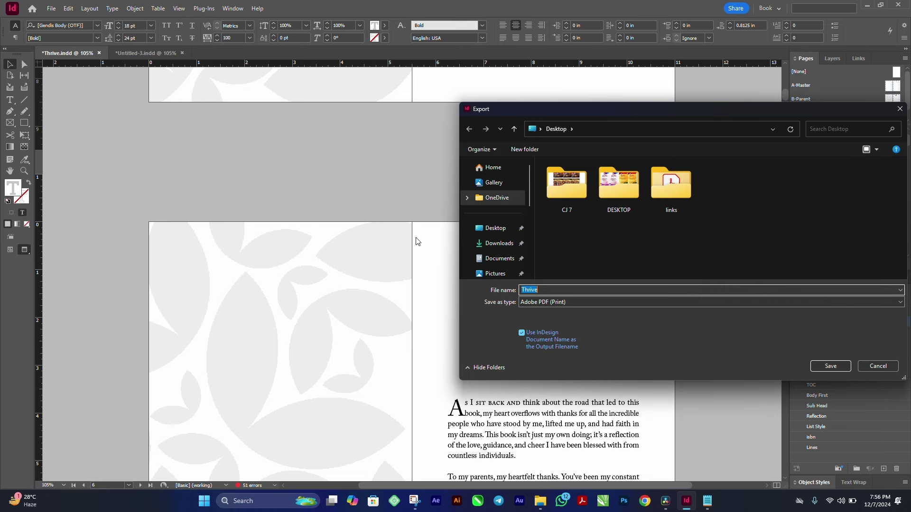
click(840, 365)
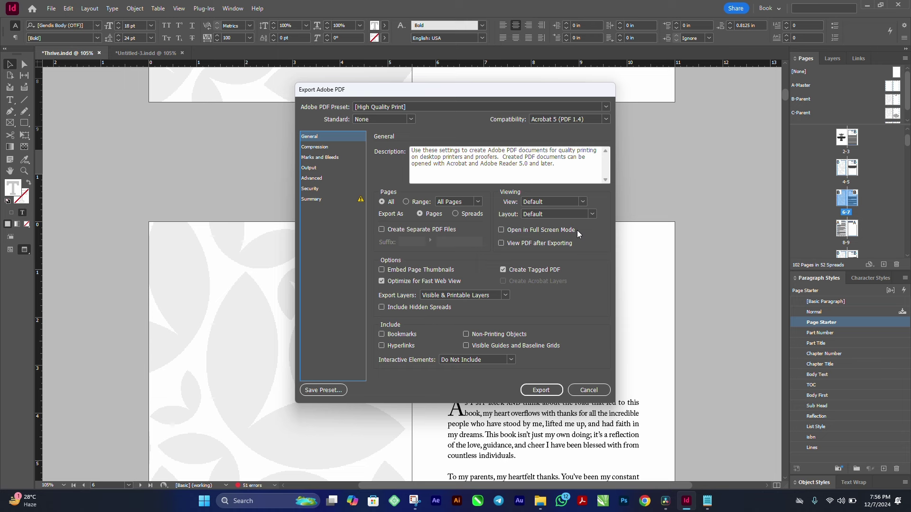
- Review the compression, marks and bleeds, output, advanced, security and summary settings of the PDF export, ending on the general settings
click(335, 147)
click(332, 167)
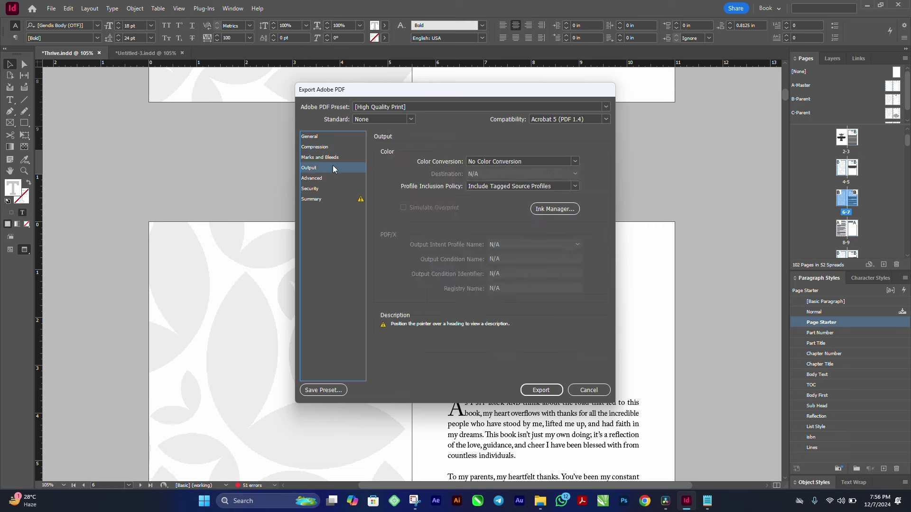
click(335, 157)
click(333, 167)
click(333, 178)
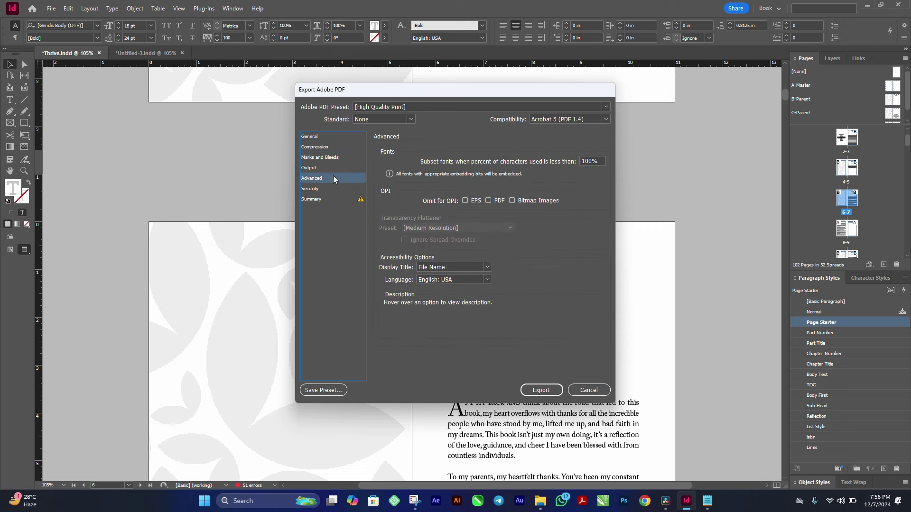
click(332, 189)
click(329, 199)
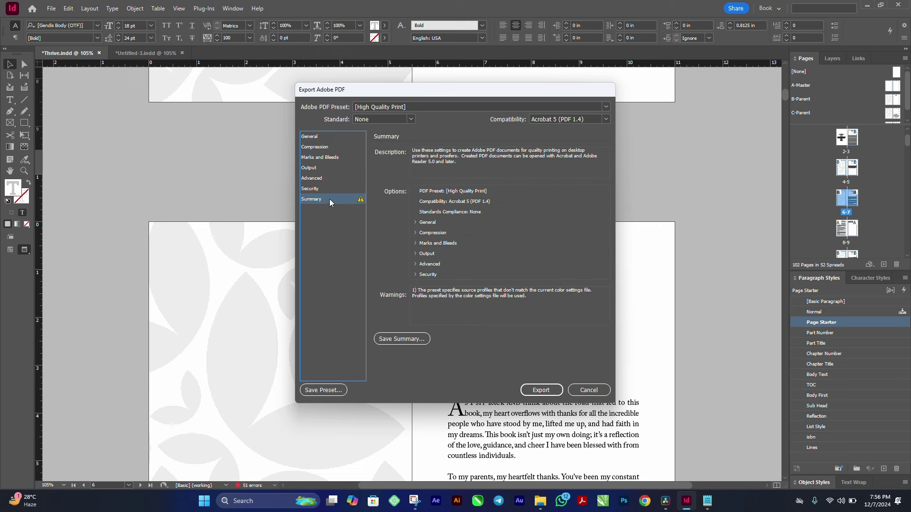
click(335, 137)
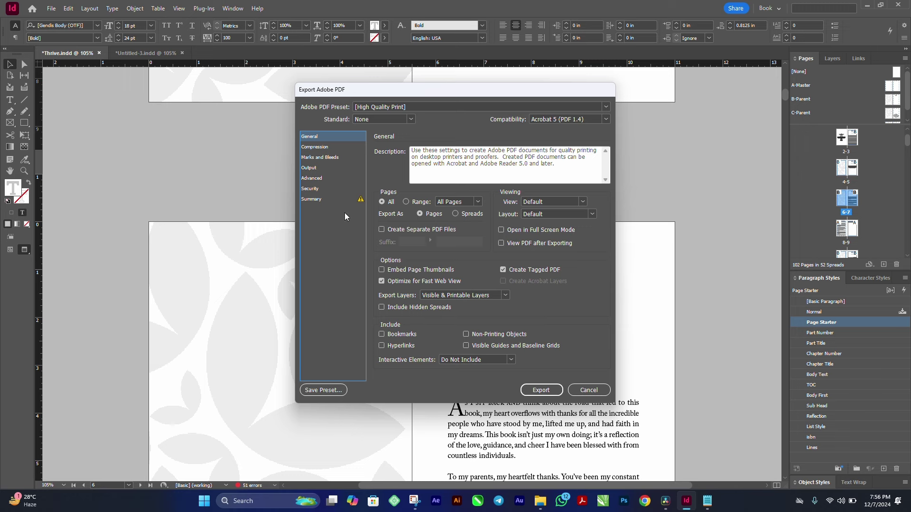
- Export all pages to the Thrive PDF, continuing despite the missing fonts and links, and dismiss the background task alert
click(541, 390)
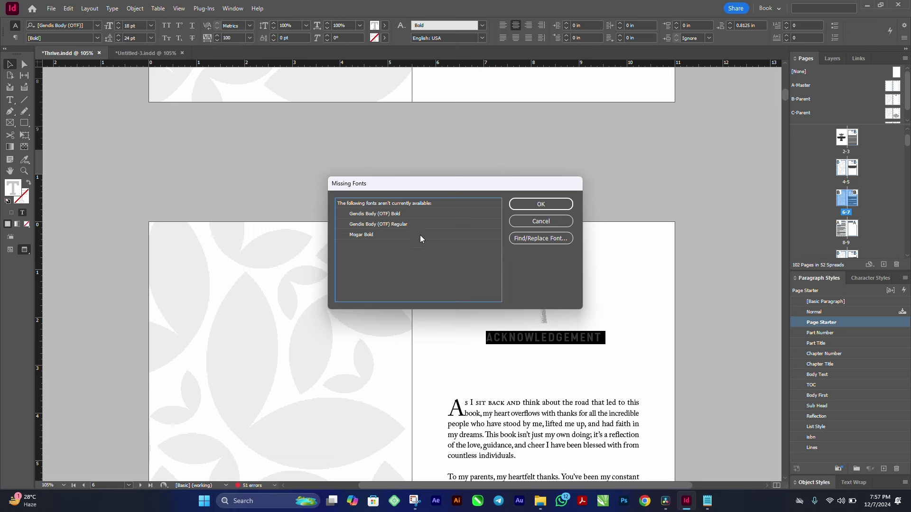
click(539, 204)
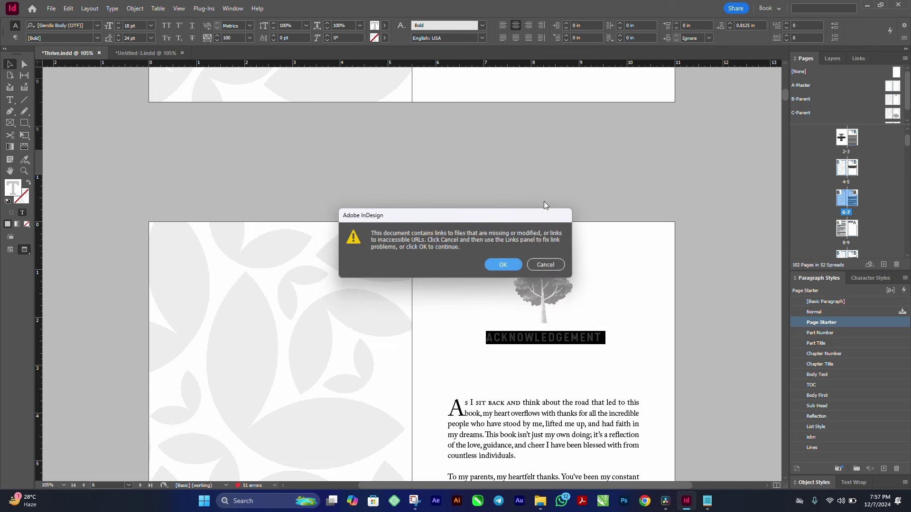
click(506, 265)
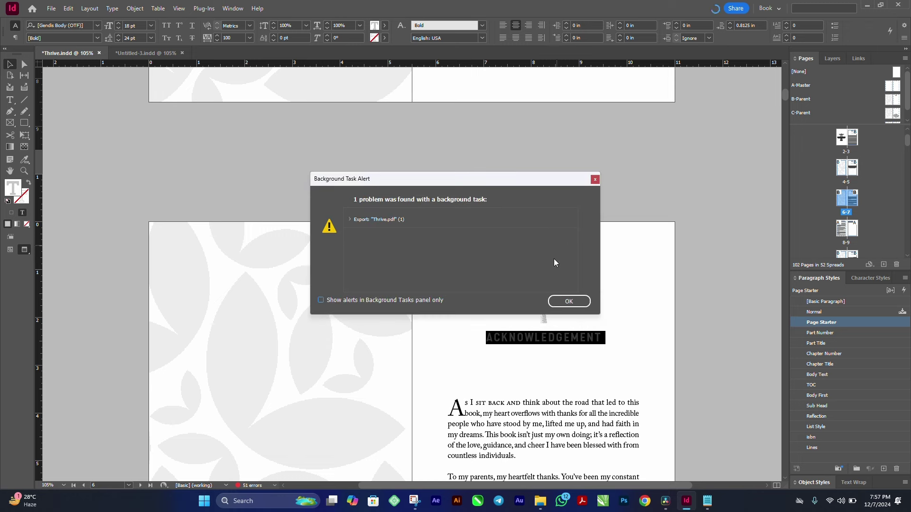
click(568, 301)
- Open the exported Thrive PDF from the desktop, look through its opening pages, close it and return to the InDesign document
key(super+d)
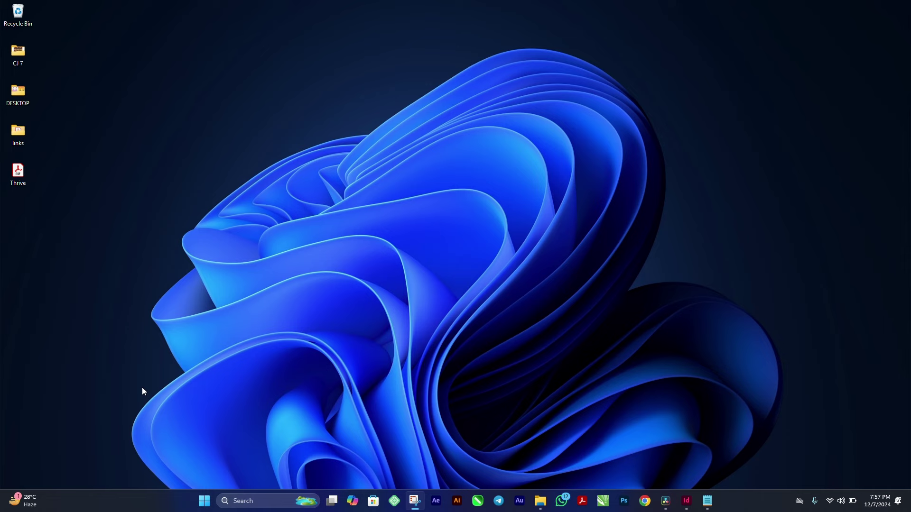
double_click(18, 173)
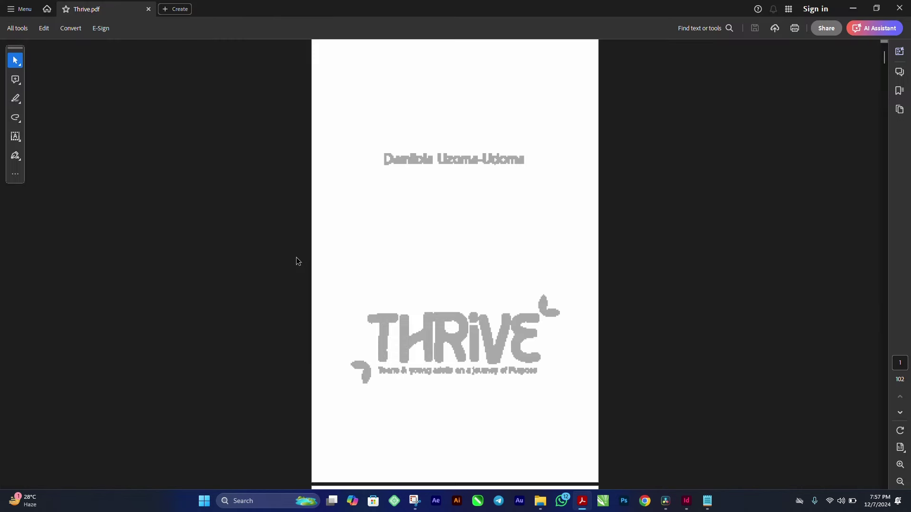
scroll(295, 257, down, 20)
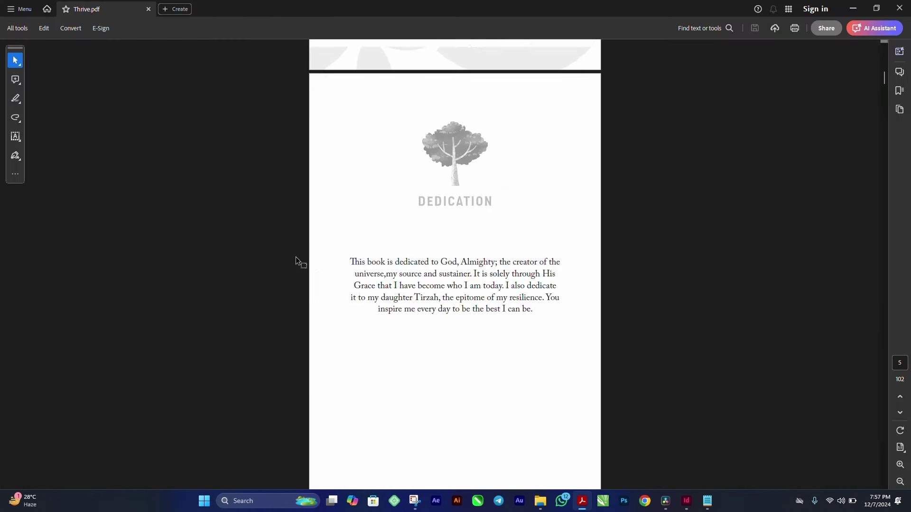
click(900, 8)
click(687, 501)
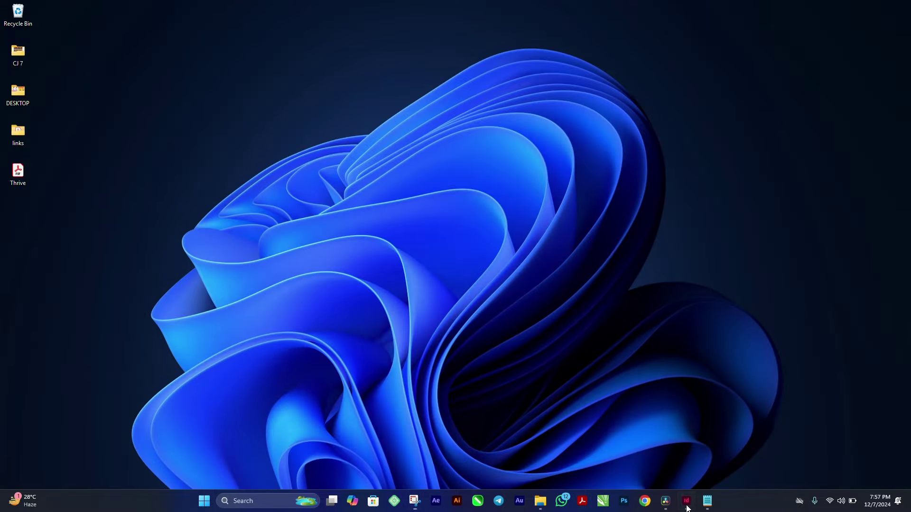
scroll(546, 227, up, 10)
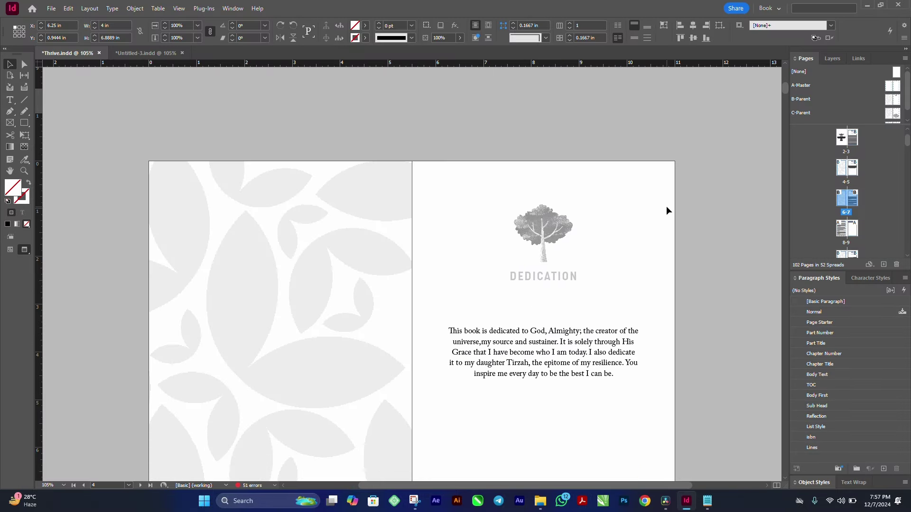